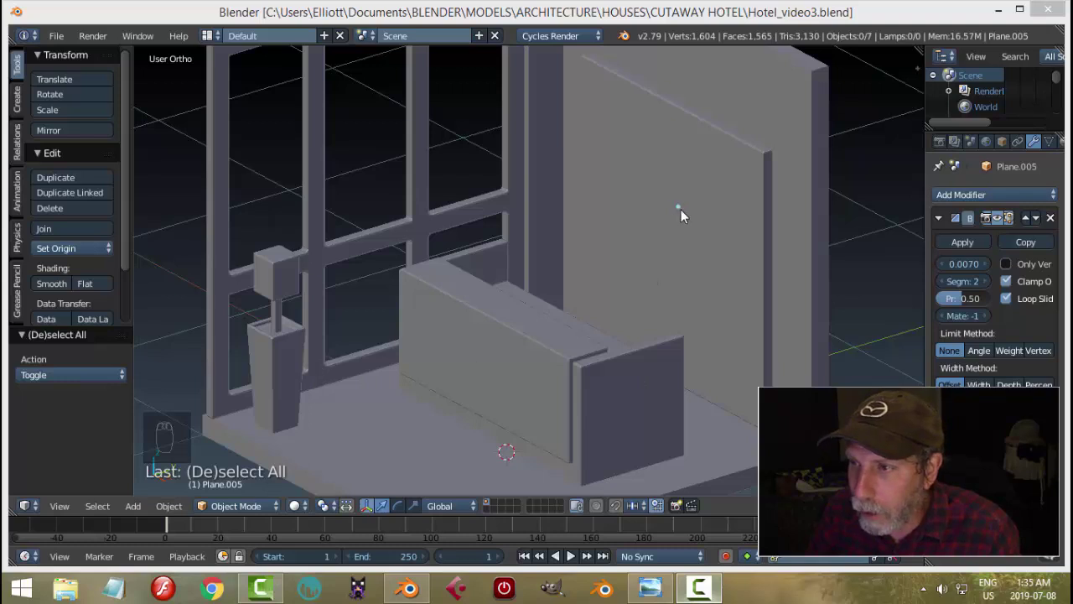
Switch to the hotel reception reference image in Windows Photo Viewer and examine the desk's monitors up close.
{"action": "left_click", "coordinate": [650, 588]}
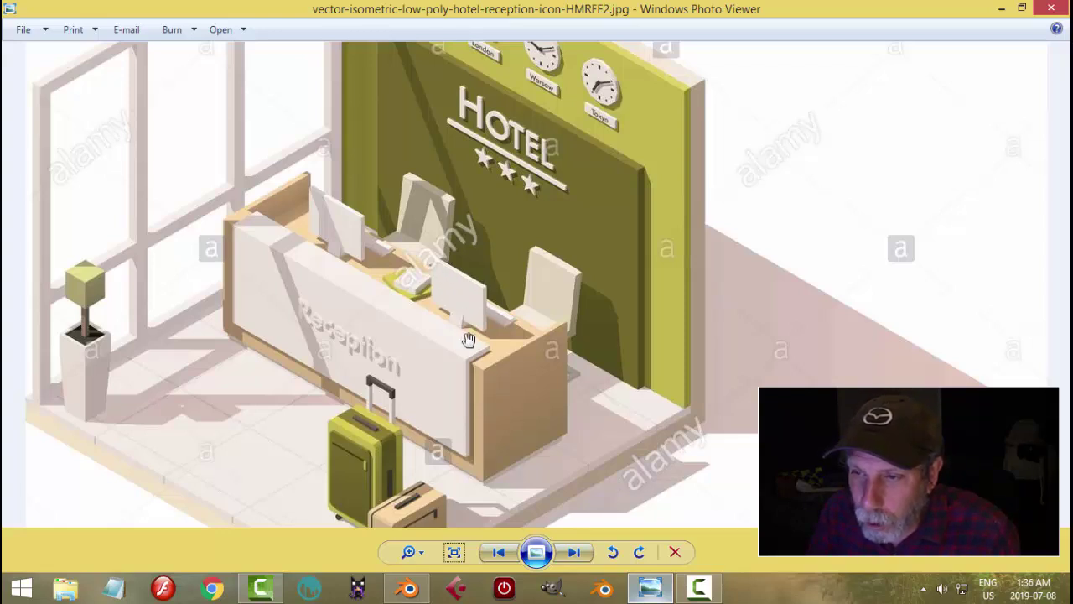
{"action": "scroll", "coordinate": [468, 339], "scroll_direction": "up", "scroll_amount": 1}
{"action": "scroll", "coordinate": [466, 334], "scroll_direction": "up", "scroll_amount": 1}
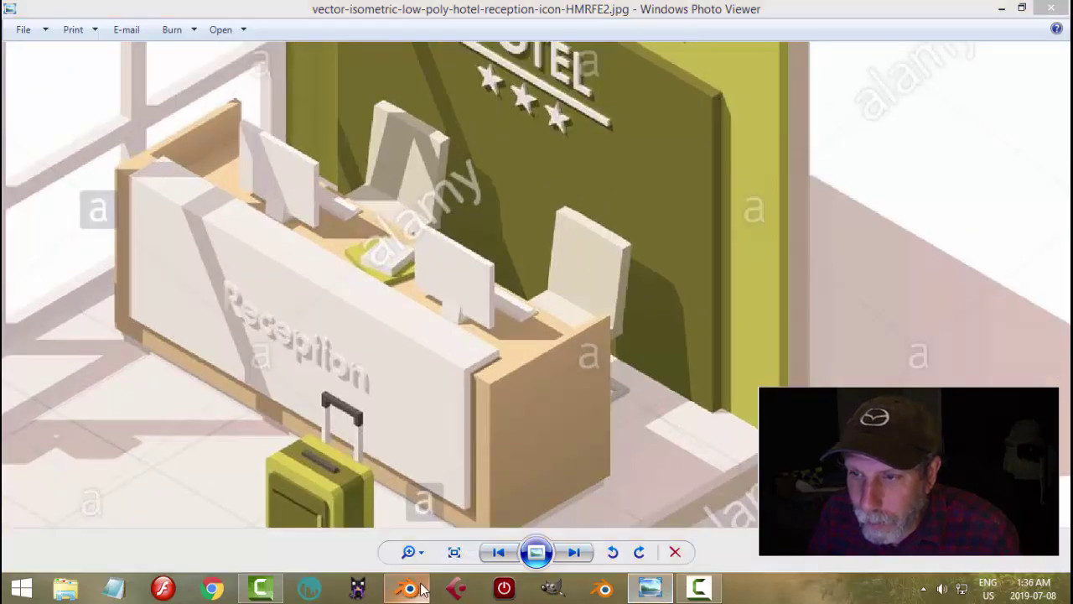
In Blender, duplicate the reception desk's lower countertop face in Edit Mode and raise the copy about 0.304 along Z.
{"action": "key", "text": "alt+Tab"}
{"action": "middle_click_drag", "start_coordinate": [576, 349], "coordinate": [542, 390]}
{"action": "right_click", "coordinate": [565, 334]}
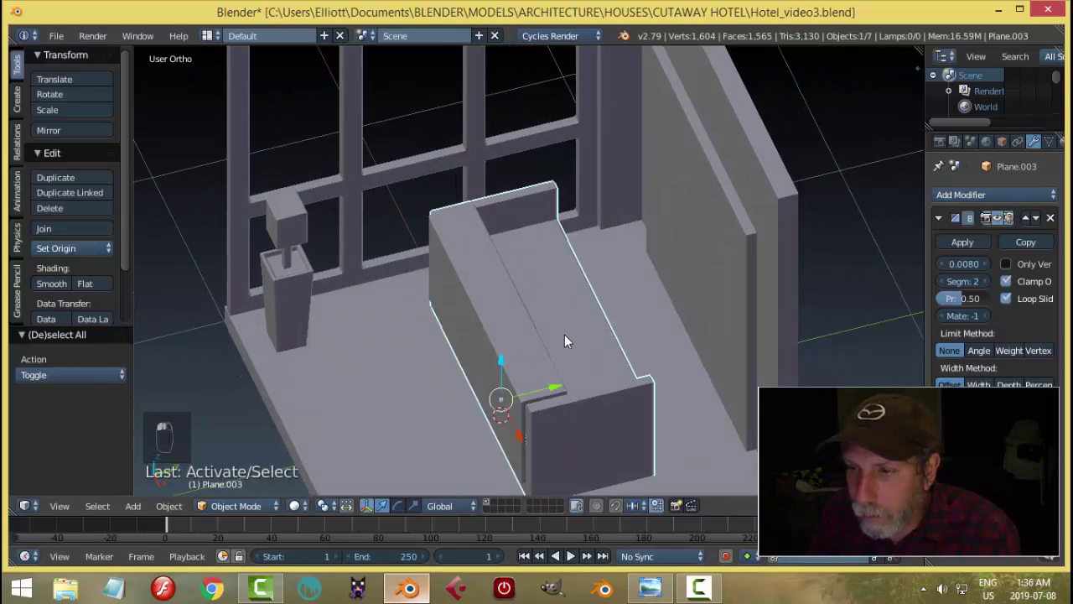
{"action": "middle_click_drag", "start_coordinate": [565, 335], "coordinate": [628, 339]}
{"action": "key", "text": "Tab"}
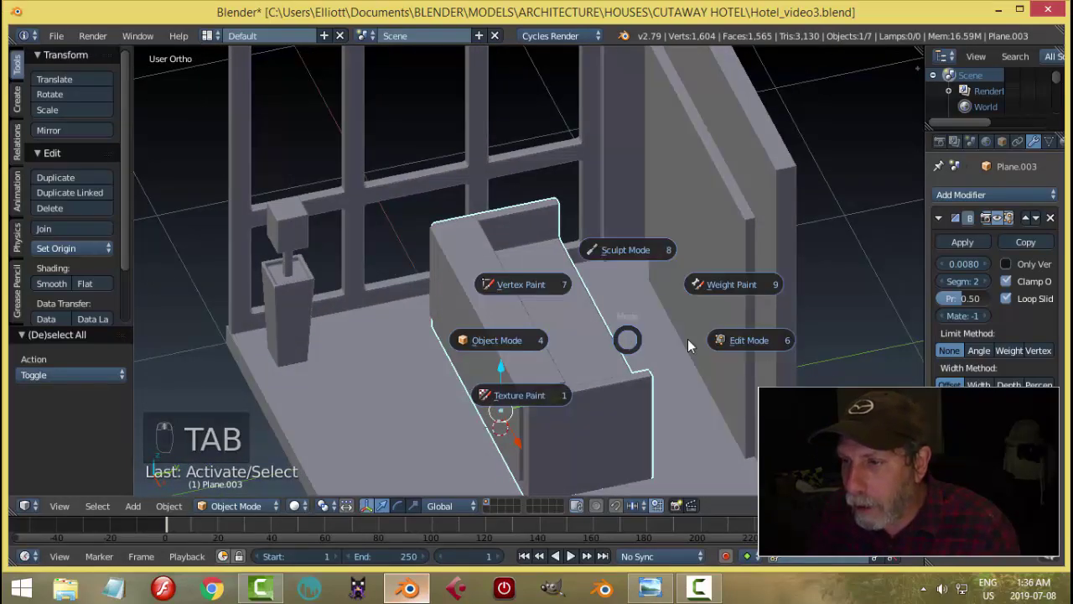
{"action": "right_click", "coordinate": [574, 325]}
{"action": "middle_click_drag", "start_coordinate": [573, 325], "coordinate": [618, 353]}
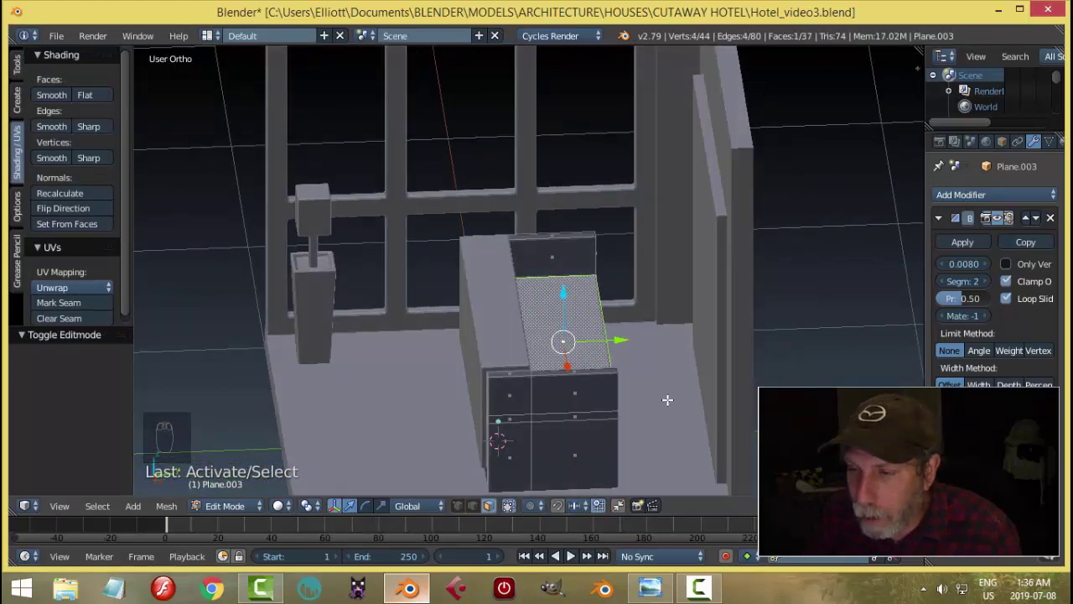
{"action": "mouse_move", "coordinate": [667, 400]}
{"action": "middle_mouse_down"}
{"action": "mouse_move", "coordinate": [647, 412]}
{"action": "mouse_move", "coordinate": [653, 401]}
{"action": "middle_mouse_up"}
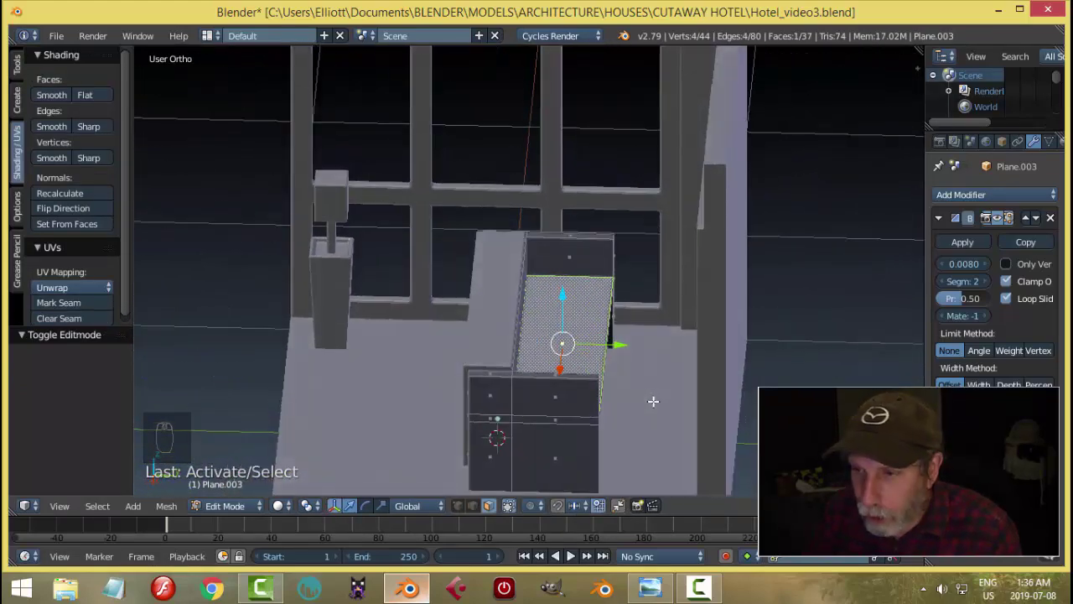
{"action": "key", "text": "shift+d"}
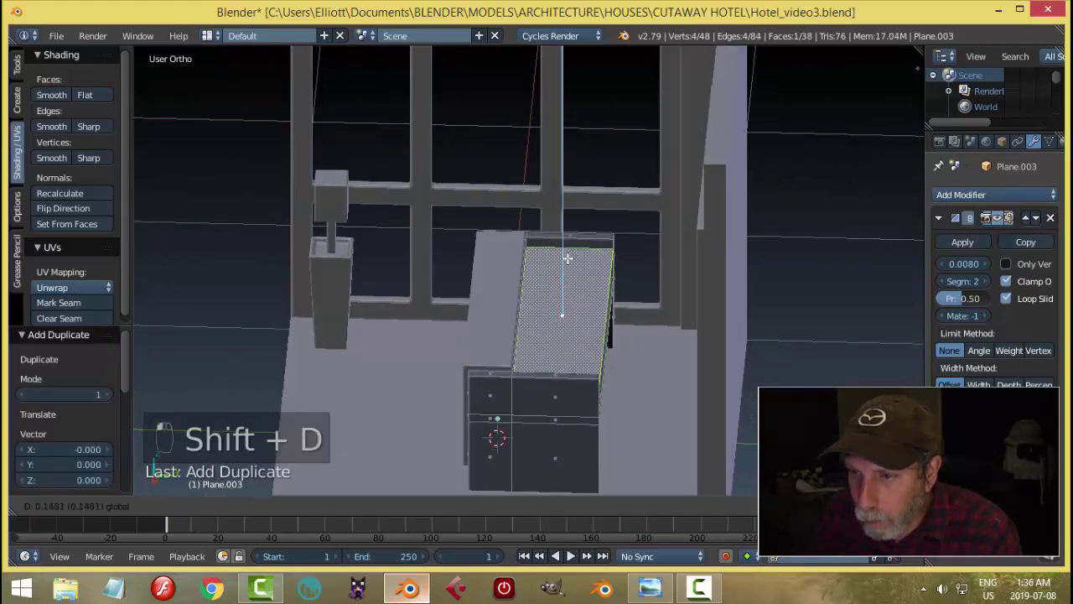
{"action": "left_click", "coordinate": [562, 283]}
Scale the duplicated face to about 0.297 along X and about 0.663 along Y to make a monitor-sized panel.
{"action": "middle_click_drag", "start_coordinate": [562, 284], "coordinate": [720, 318]}
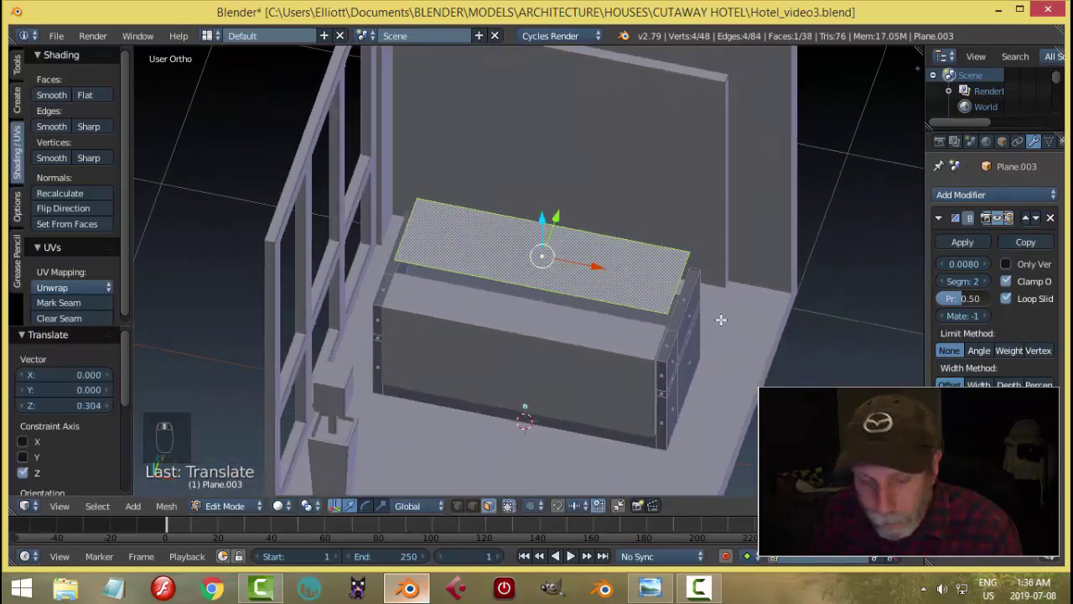
{"action": "key", "text": "s"}
{"action": "key", "text": "x"}
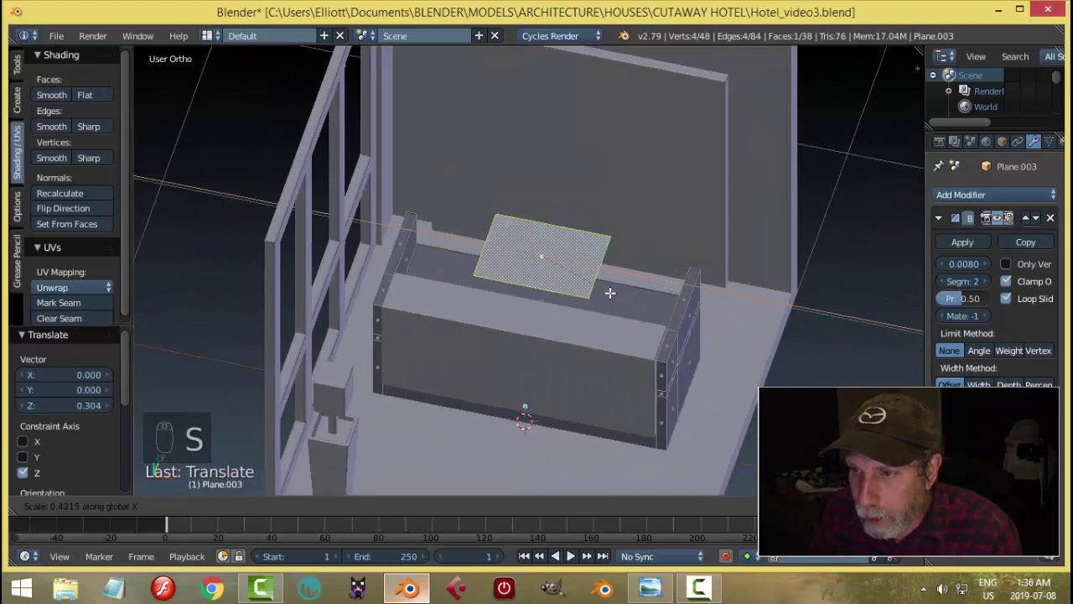
{"action": "left_click", "coordinate": [587, 287]}
{"action": "middle_click_drag", "start_coordinate": [679, 288], "coordinate": [656, 283]}
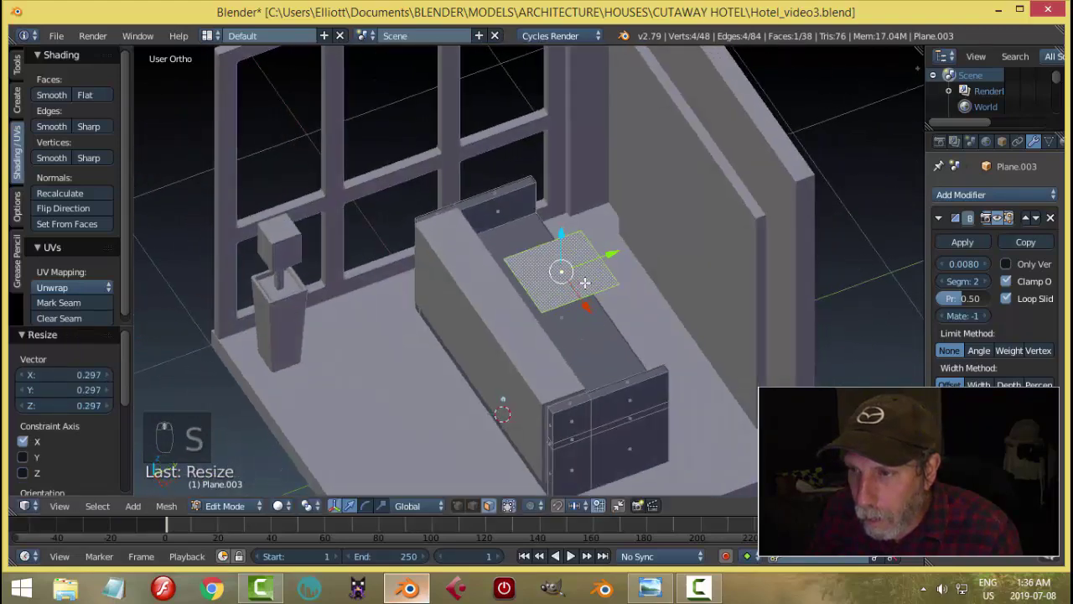
{"action": "key", "text": "s"}
{"action": "key", "text": "y"}
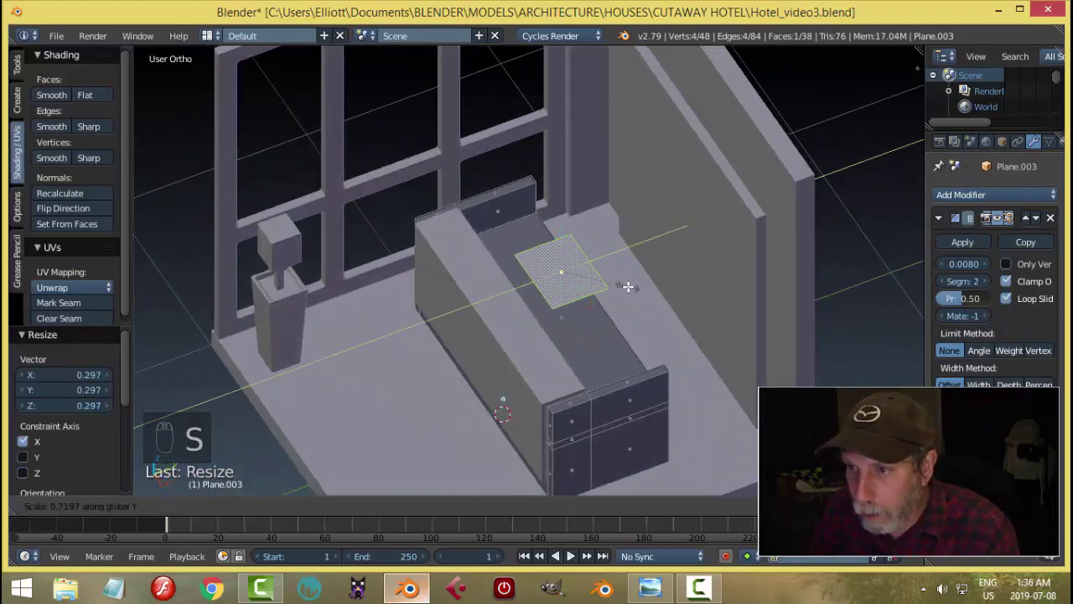
{"action": "left_click", "coordinate": [648, 302]}
Separate the small panel face from the desk into its own object and return to Object Mode.
{"action": "middle_click_drag", "start_coordinate": [648, 302], "coordinate": [631, 288]}
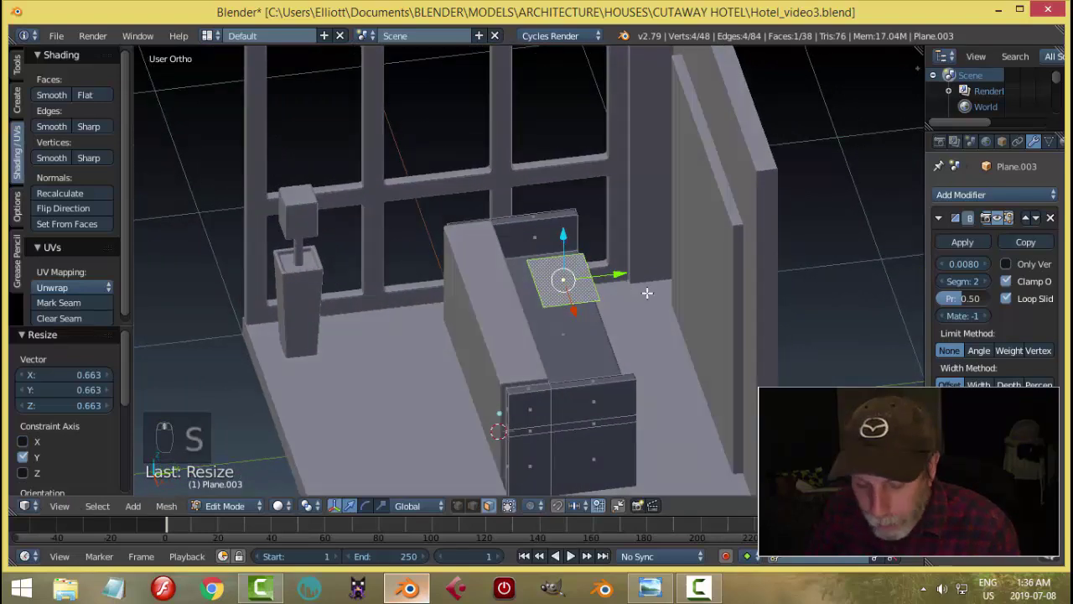
{"action": "key", "text": "p"}
{"action": "left_click", "coordinate": [647, 293]}
{"action": "key", "text": "Tab"}
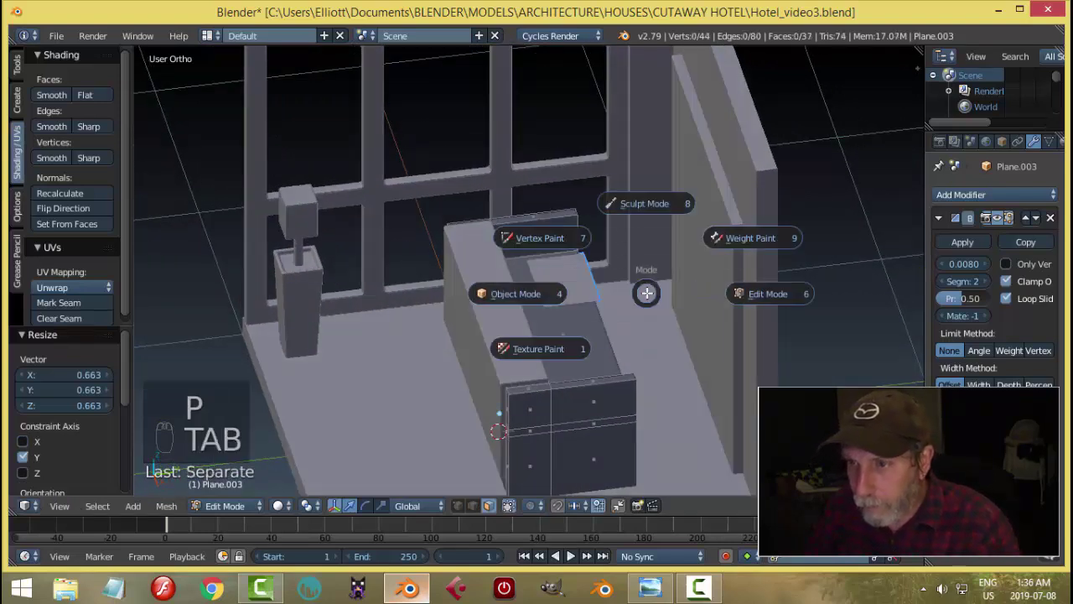
{"action": "left_click", "coordinate": [536, 295]}
Select the separated panel and set its origin to its geometry.
{"action": "right_click", "coordinate": [563, 276]}
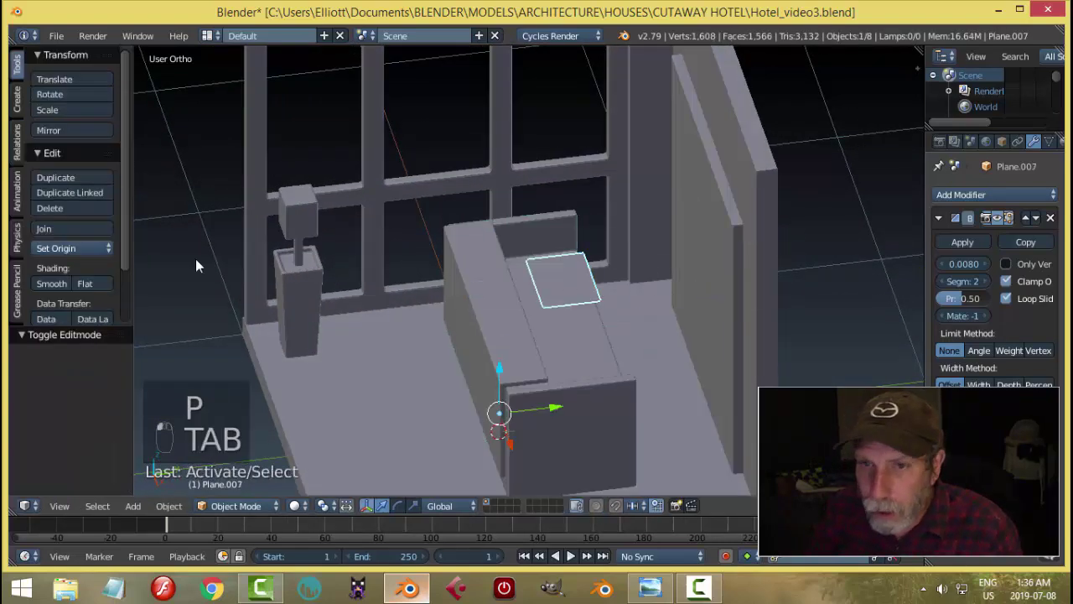
{"action": "left_click", "coordinate": [95, 248]}
{"action": "left_click", "coordinate": [96, 283]}
Rotate the panel 90 degrees around the X axis so it stands upright.
{"action": "middle_click_drag", "start_coordinate": [232, 280], "coordinate": [486, 285]}
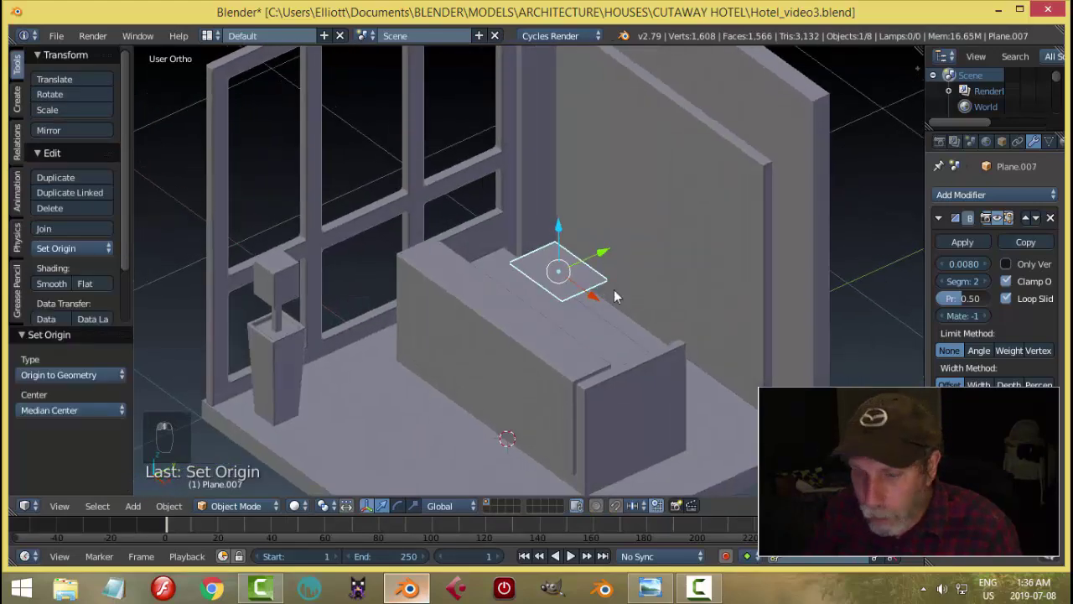
{"action": "key", "text": "r"}
{"action": "key", "text": "x"}
{"action": "key", "text": "9"}
{"action": "key", "text": "0"}
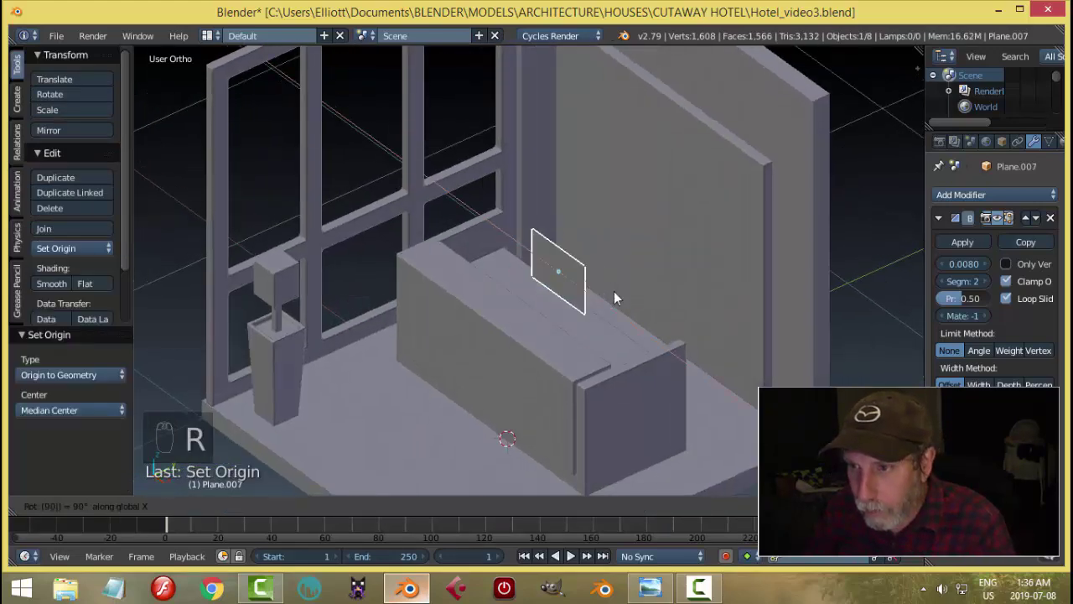
{"action": "key", "text": "Return"}
Check the monitor placement in the reference image, then move the upright panel 0.2 along X in Blender.
{"action": "middle_click_drag", "start_coordinate": [613, 300], "coordinate": [649, 311]}
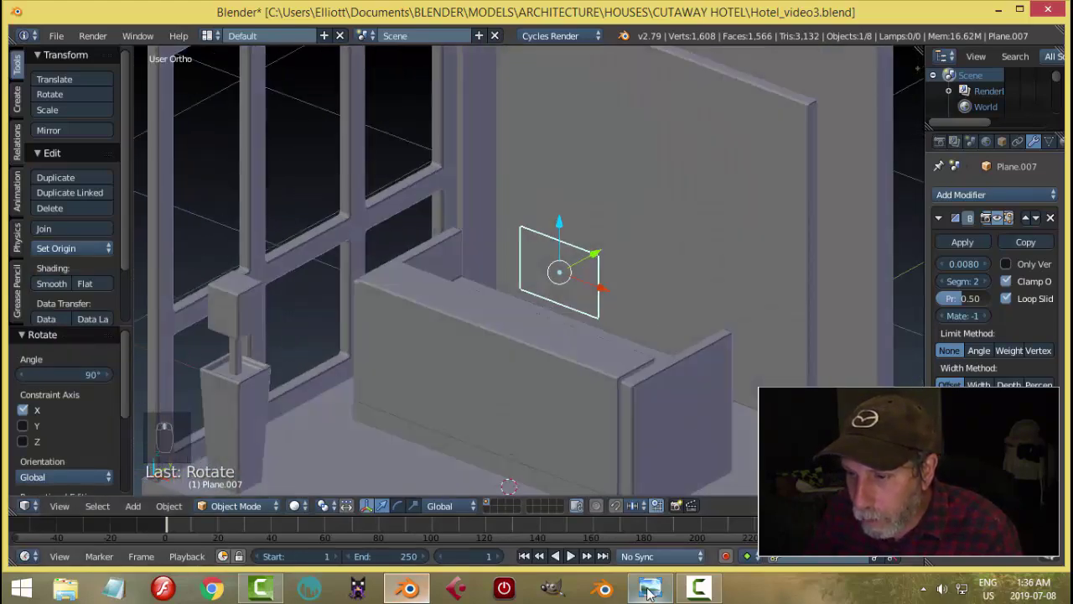
{"action": "left_click", "coordinate": [650, 589]}
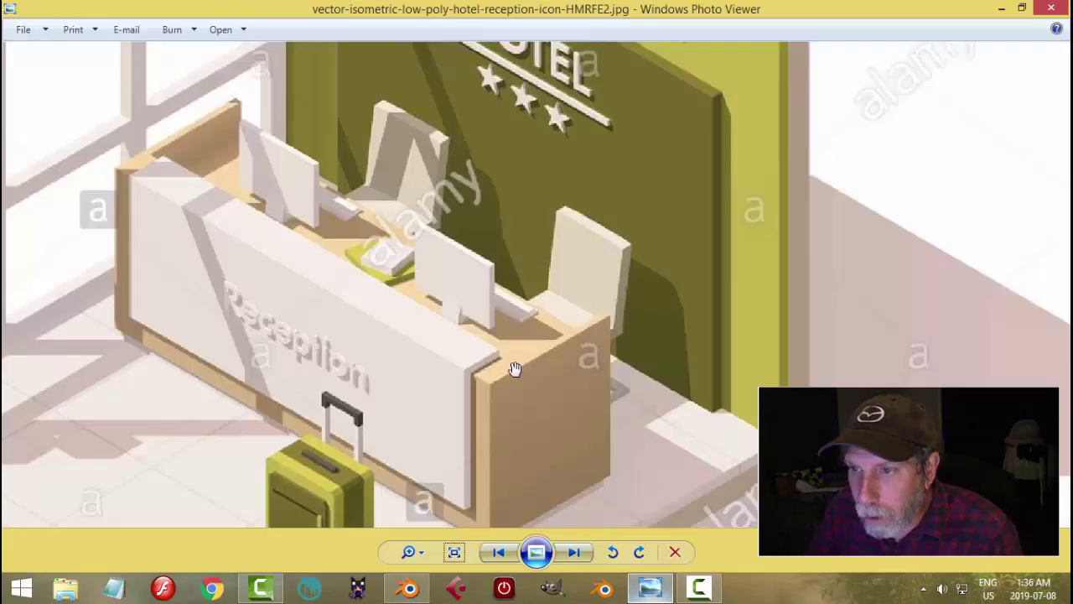
{"action": "left_click", "coordinate": [410, 587]}
{"action": "key", "text": "g"}
{"action": "key", "text": "x"}
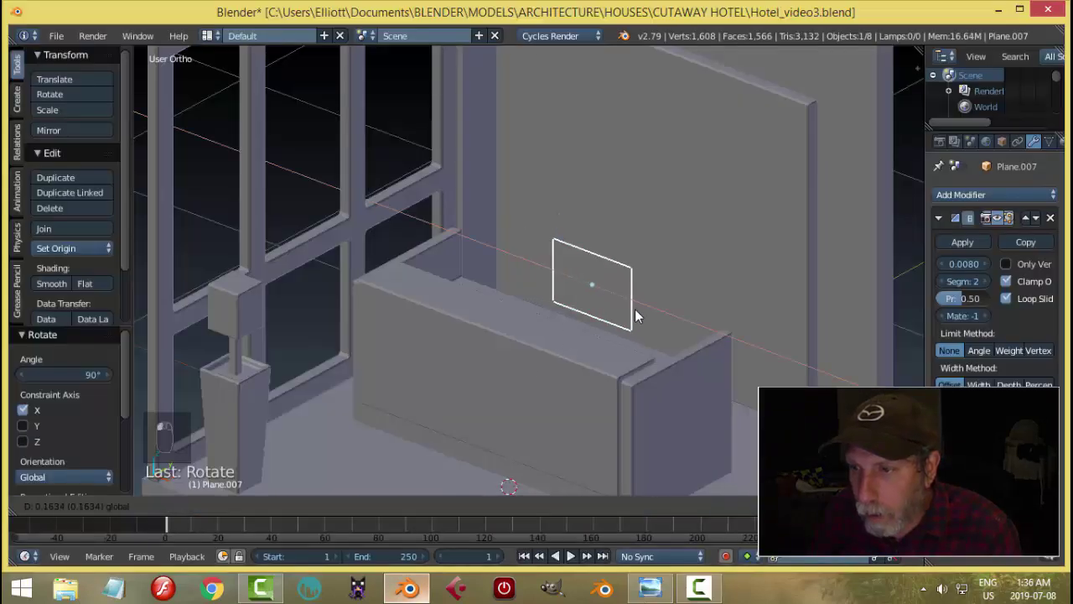
{"action": "left_click", "coordinate": [635, 313]}
Open the upright panel in Edit Mode and show it from the front in wireframe shading.
{"action": "middle_click_drag", "start_coordinate": [696, 318], "coordinate": [685, 342]}
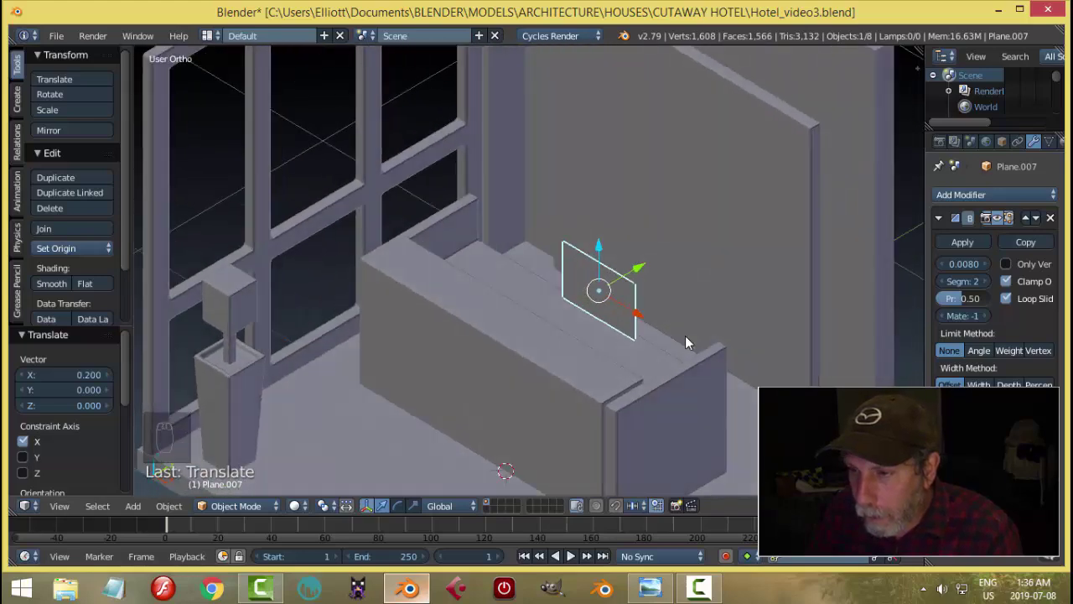
{"action": "key", "text": "KP_1"}
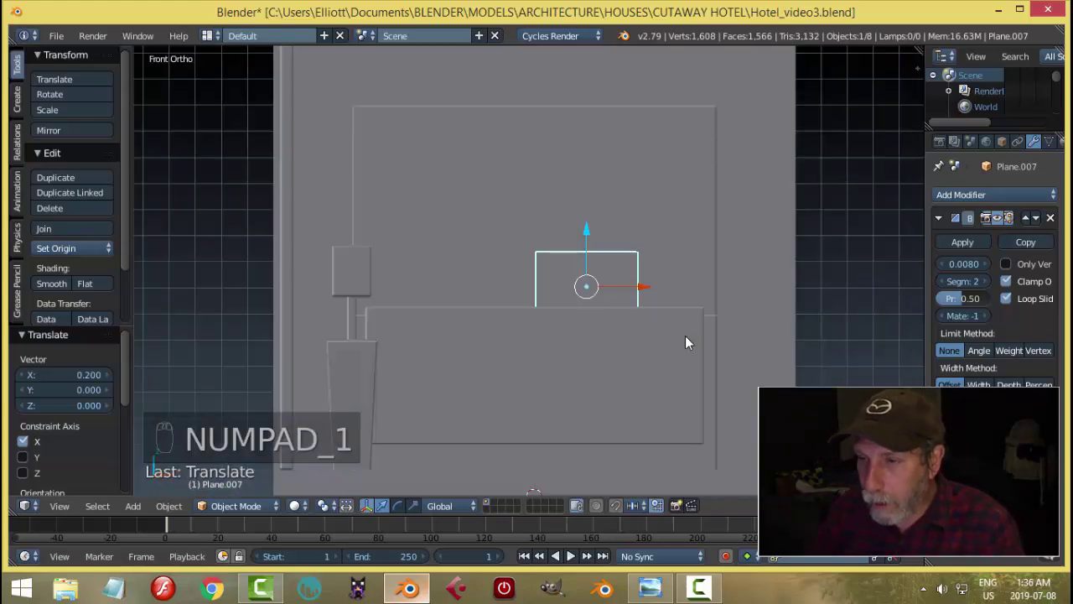
{"action": "key", "text": "Tab"}
{"action": "scroll", "coordinate": [695, 323], "scroll_direction": "up", "scroll_amount": 2}
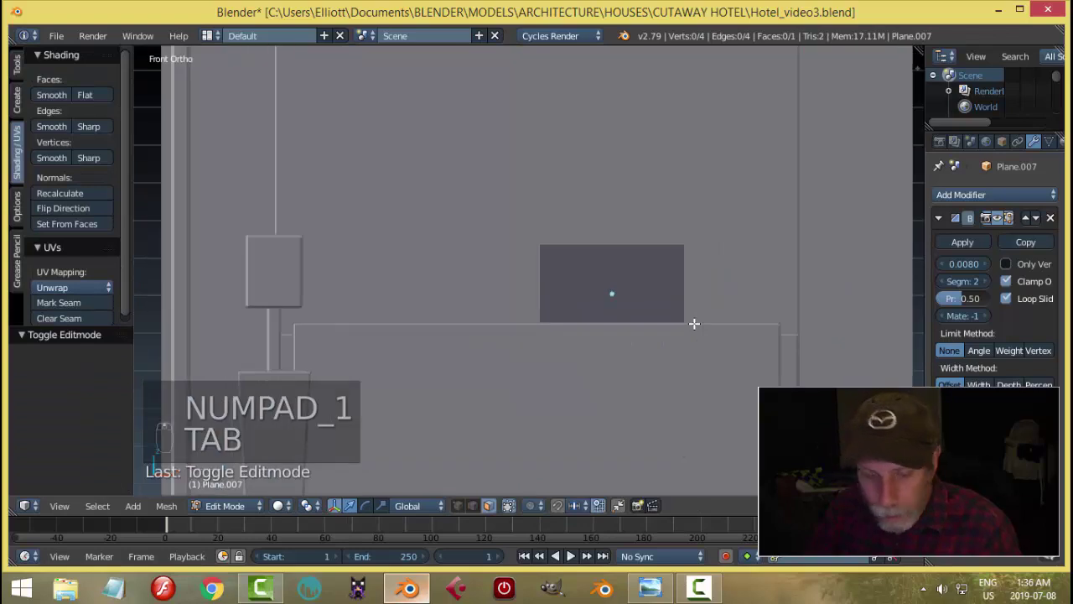
{"action": "key", "text": "z"}
{"action": "left_click", "coordinate": [810, 331]}
{"action": "scroll", "coordinate": [757, 331], "scroll_direction": "up", "scroll_amount": 2}
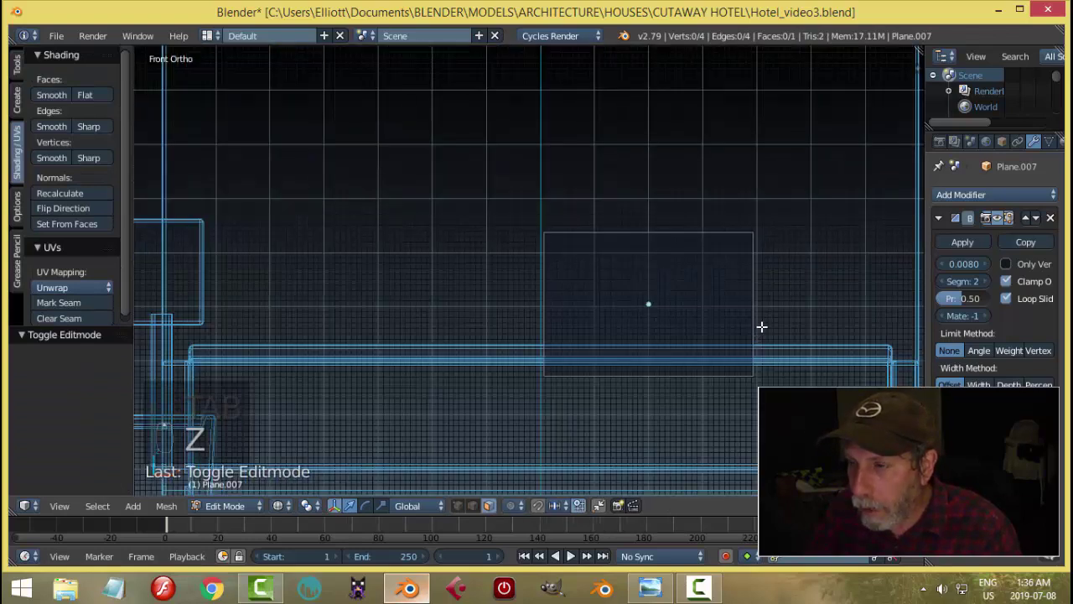
{"action": "scroll", "coordinate": [773, 323], "scroll_direction": "down", "scroll_amount": 1}
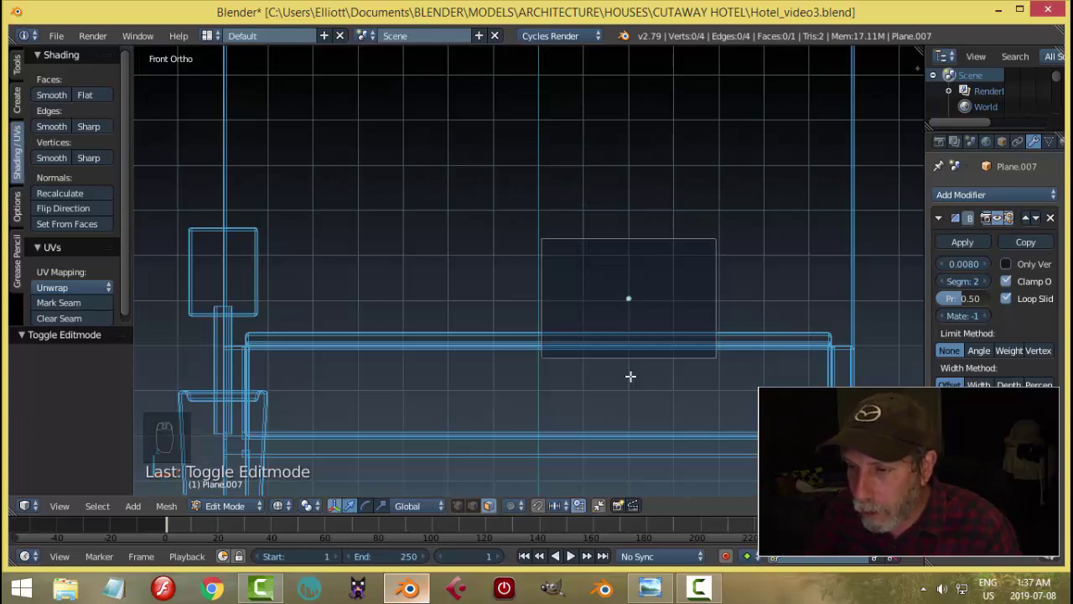
Turn on increment snapping and align the panel's left-side vertices with the nearest grid line.
{"action": "left_click", "coordinate": [457, 505]}
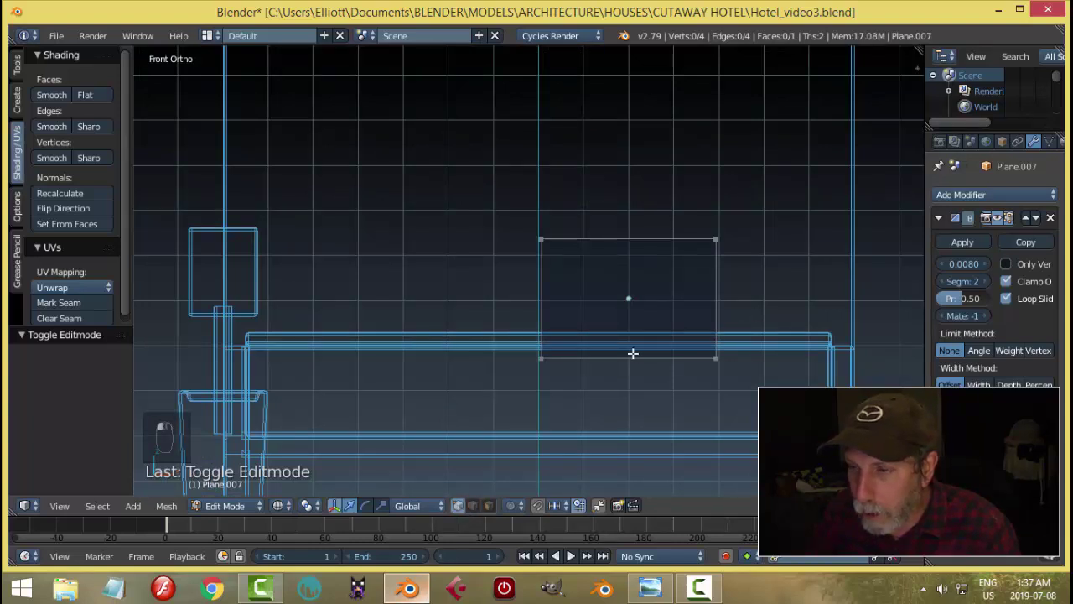
{"action": "key", "text": "b"}
{"action": "left_click_drag", "start_coordinate": [510, 204], "coordinate": [572, 392]}
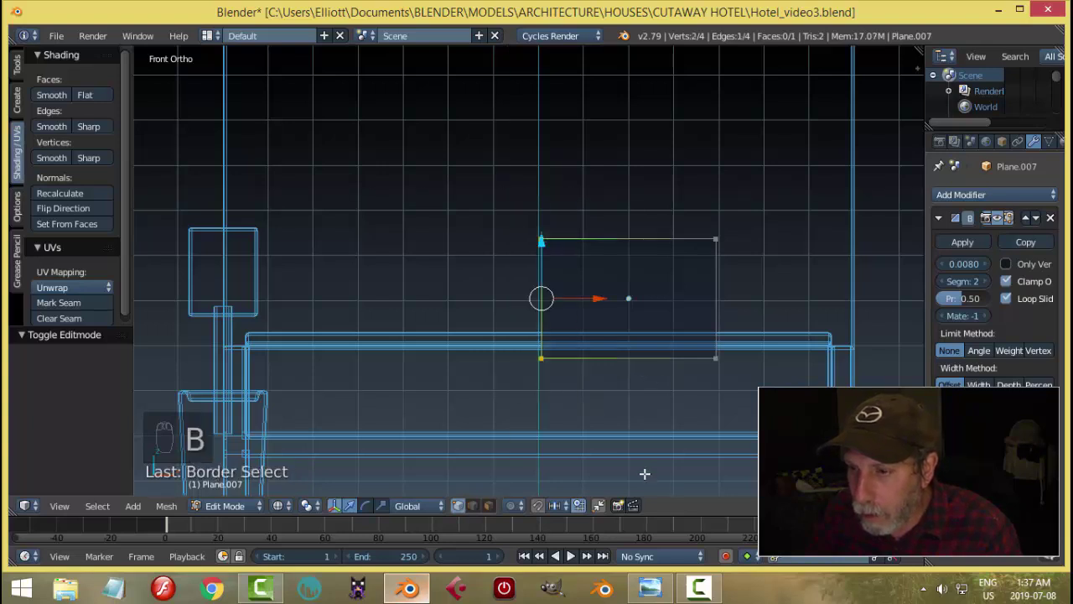
{"action": "left_click", "coordinate": [539, 505]}
{"action": "left_click", "coordinate": [557, 505]}
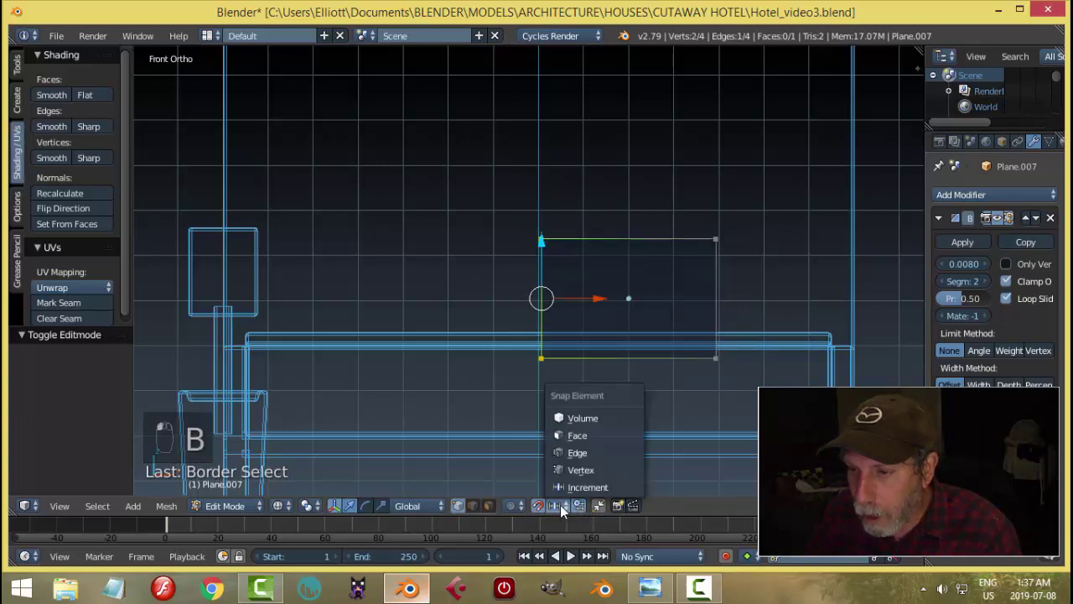
{"action": "left_click", "coordinate": [565, 488]}
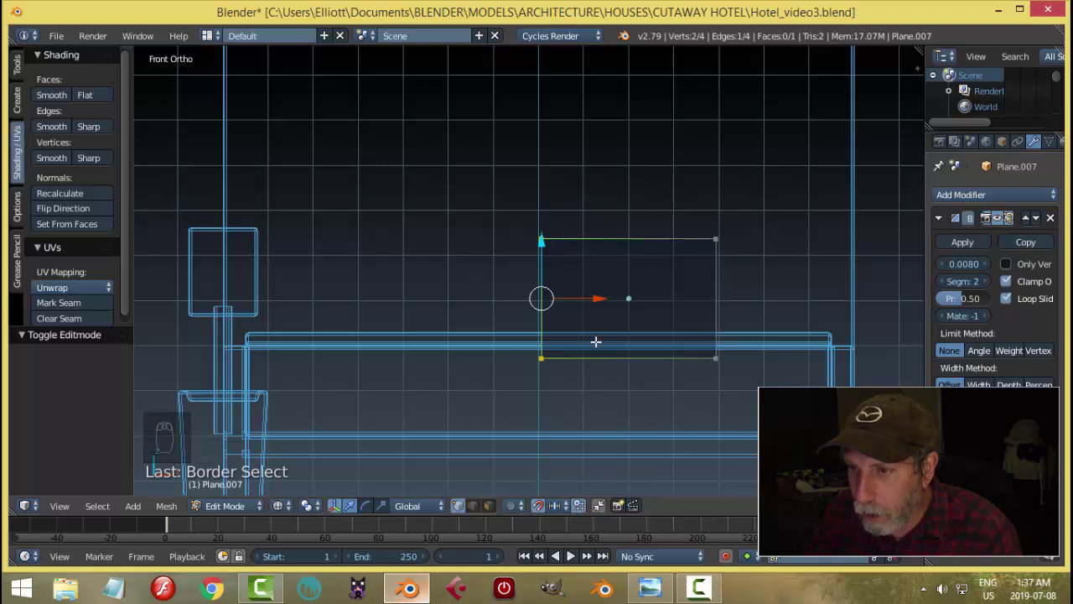
{"action": "key", "text": "a"}
Align the panel's right-side vertices with the nearest grid line along X.
{"action": "key", "text": "b"}
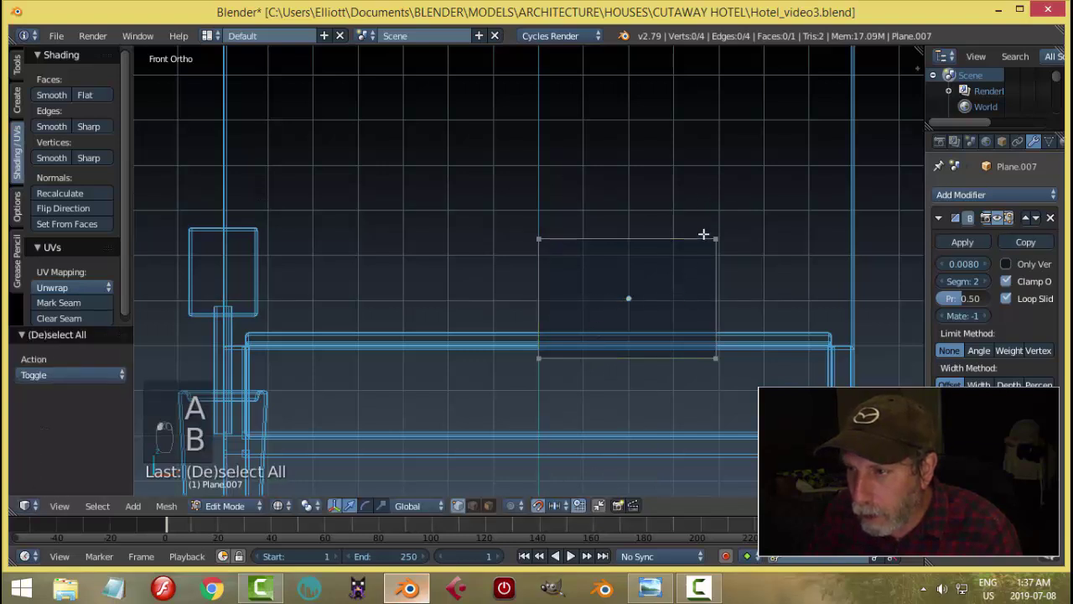
{"action": "left_click_drag", "start_coordinate": [703, 198], "coordinate": [742, 391]}
{"action": "left_click_drag", "start_coordinate": [766, 297], "coordinate": [774, 299]}
{"action": "key", "text": "a"}
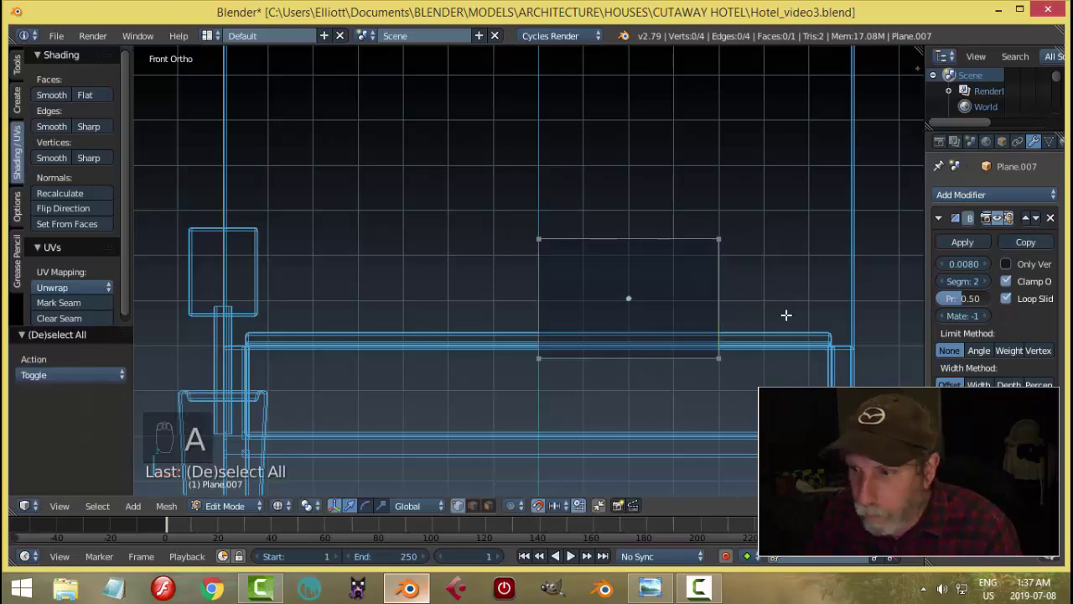
Move the panel's right-side vertices inward along X in grid increments to make the monitor slightly narrower.
{"action": "scroll", "coordinate": [786, 327], "scroll_direction": "up", "scroll_amount": 3}
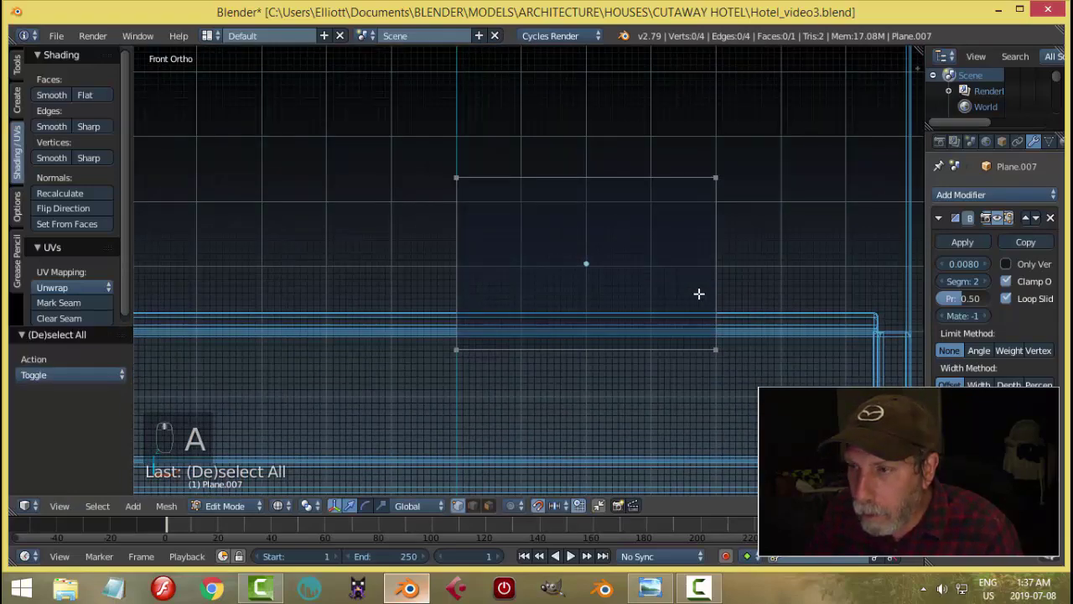
{"action": "scroll", "coordinate": [760, 281], "scroll_direction": "down", "scroll_amount": 1}
{"action": "middle_click_drag", "start_coordinate": [742, 290], "coordinate": [769, 311]}
{"action": "key", "text": "KP_1"}
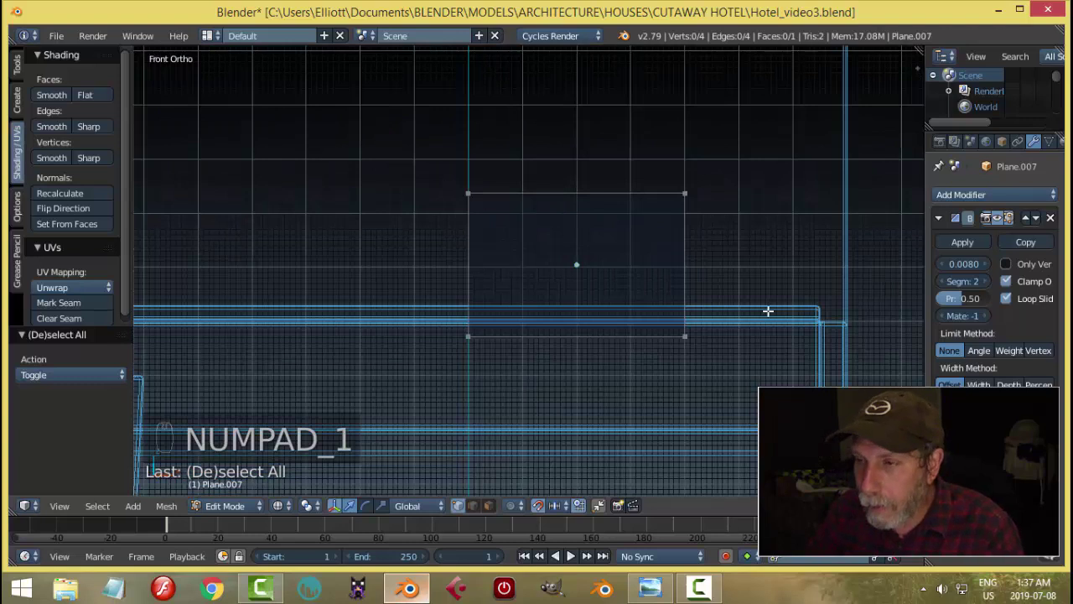
{"action": "key", "text": "b"}
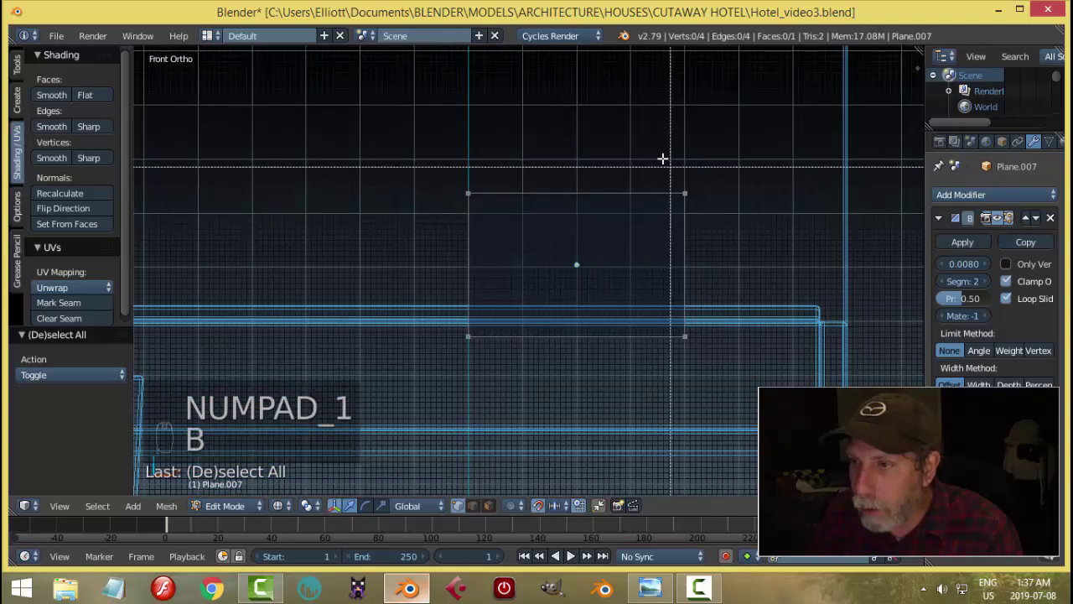
{"action": "left_click_drag", "start_coordinate": [662, 158], "coordinate": [730, 377]}
{"action": "scroll", "coordinate": [783, 327], "scroll_direction": "up", "scroll_amount": 1}
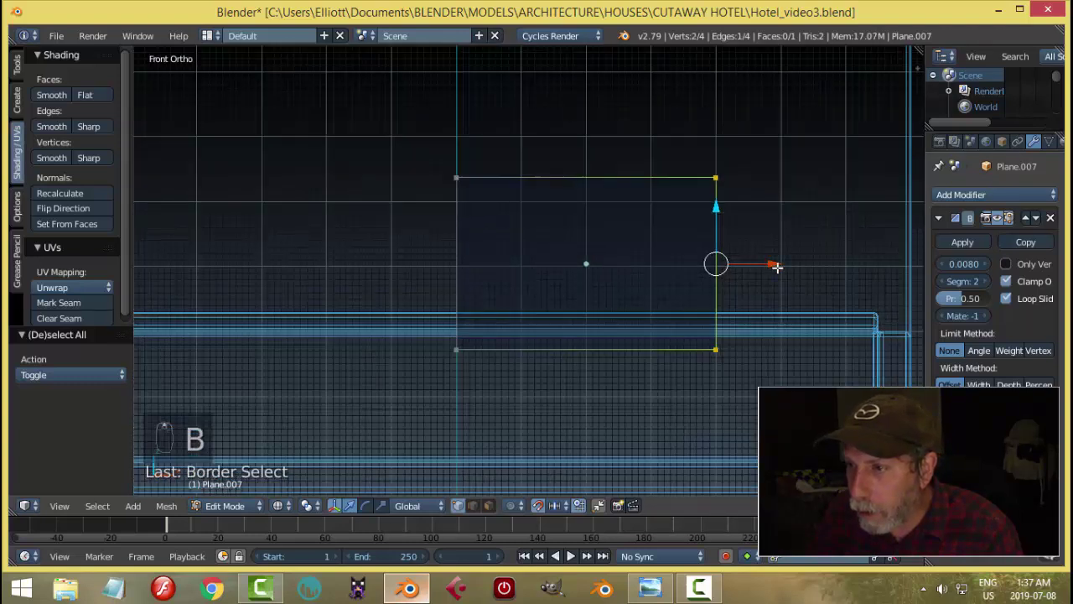
{"action": "left_click_drag", "start_coordinate": [780, 264], "coordinate": [759, 267]}
{"action": "key", "text": "a"}
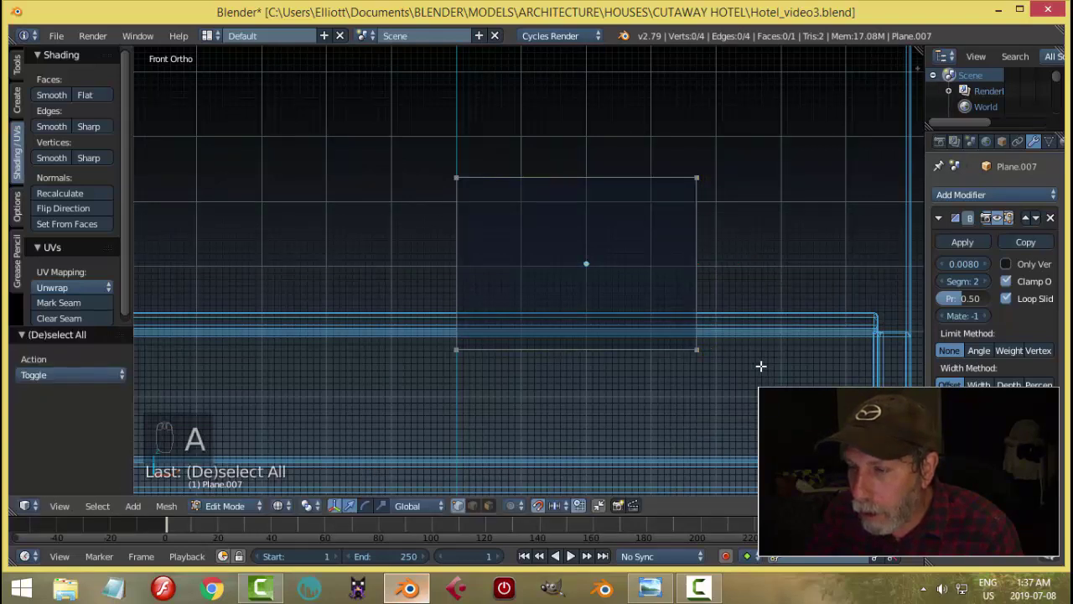
Lower the panel's top vertices 0.037 along Z onto the nearest grid line to make the monitor shorter.
{"action": "key", "text": "b"}
{"action": "left_click_drag", "start_coordinate": [411, 151], "coordinate": [765, 206]}
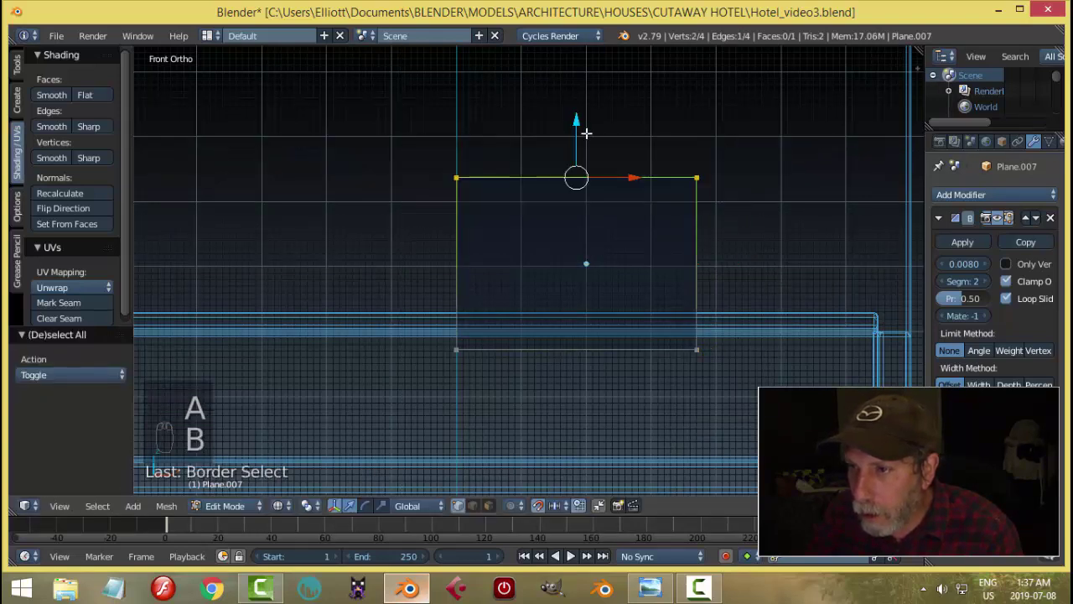
{"action": "left_click_drag", "start_coordinate": [577, 123], "coordinate": [578, 150]}
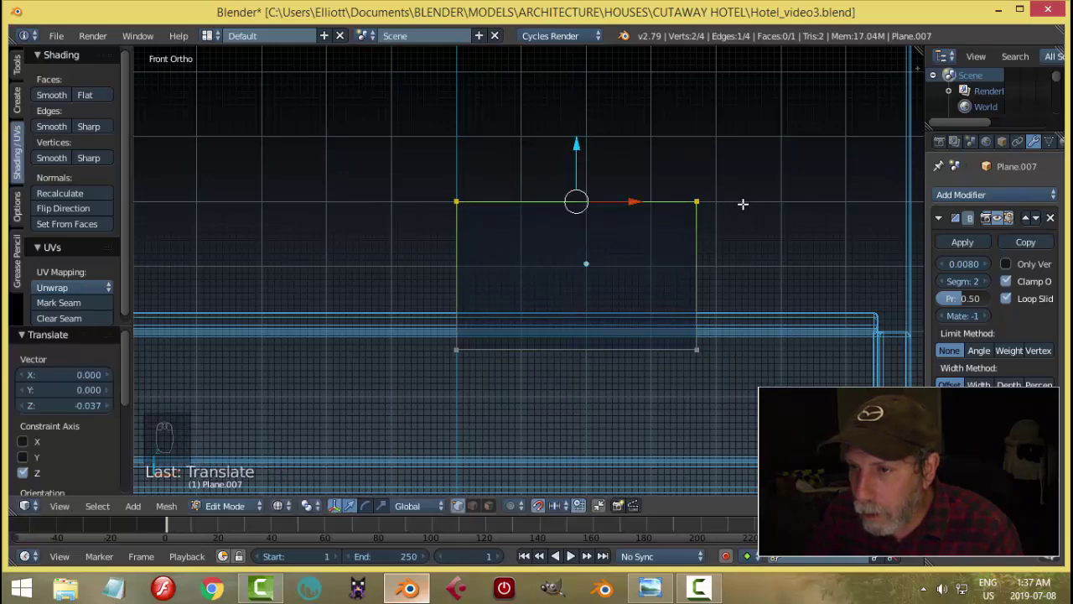
{"action": "key", "text": "a"}
{"action": "middle_click_drag", "start_coordinate": [743, 204], "coordinate": [774, 249]}
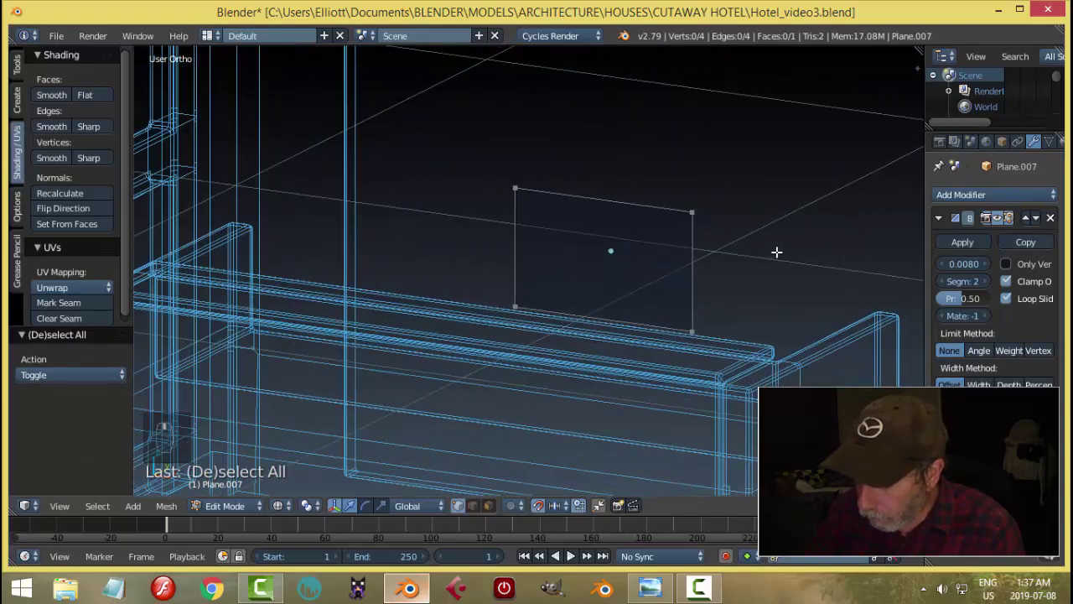
Compare the panel's front proportions with the monitors in the reference image in Windows Photo Viewer, and return to Blender.
{"action": "key", "text": "KP_1"}
{"action": "scroll", "coordinate": [776, 252], "scroll_direction": "up", "scroll_amount": 2}
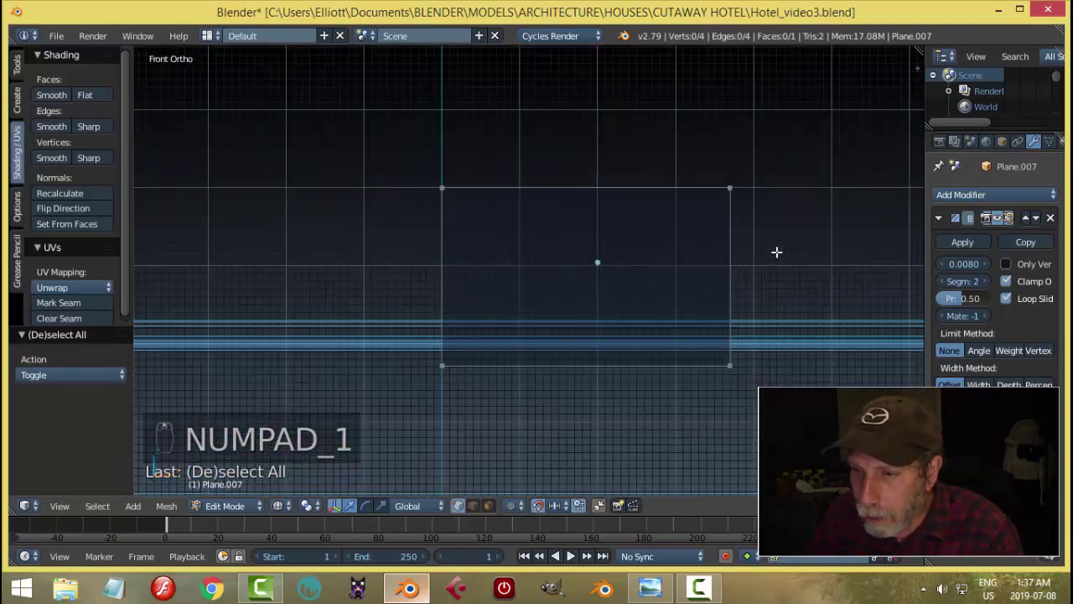
{"action": "scroll", "coordinate": [777, 252], "scroll_direction": "down", "scroll_amount": 1}
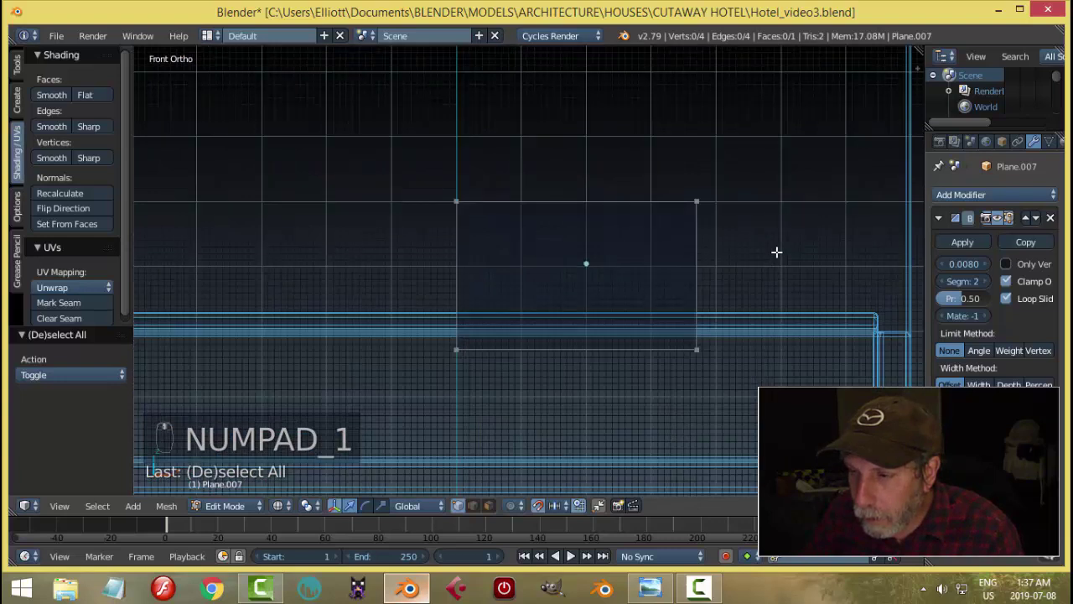
{"action": "left_click", "coordinate": [651, 588]}
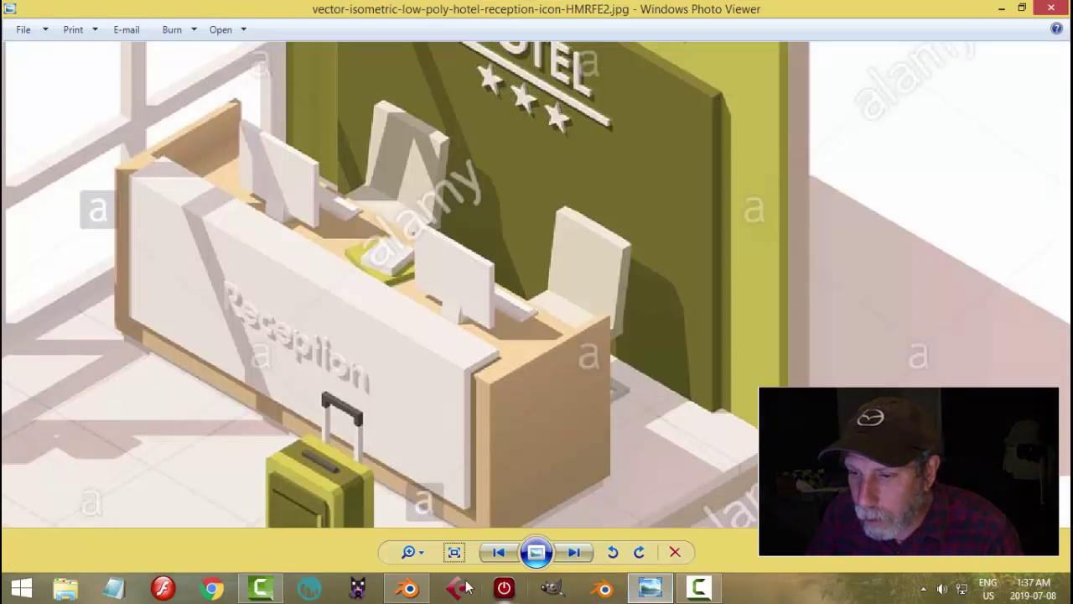
{"action": "left_click", "coordinate": [428, 588]}
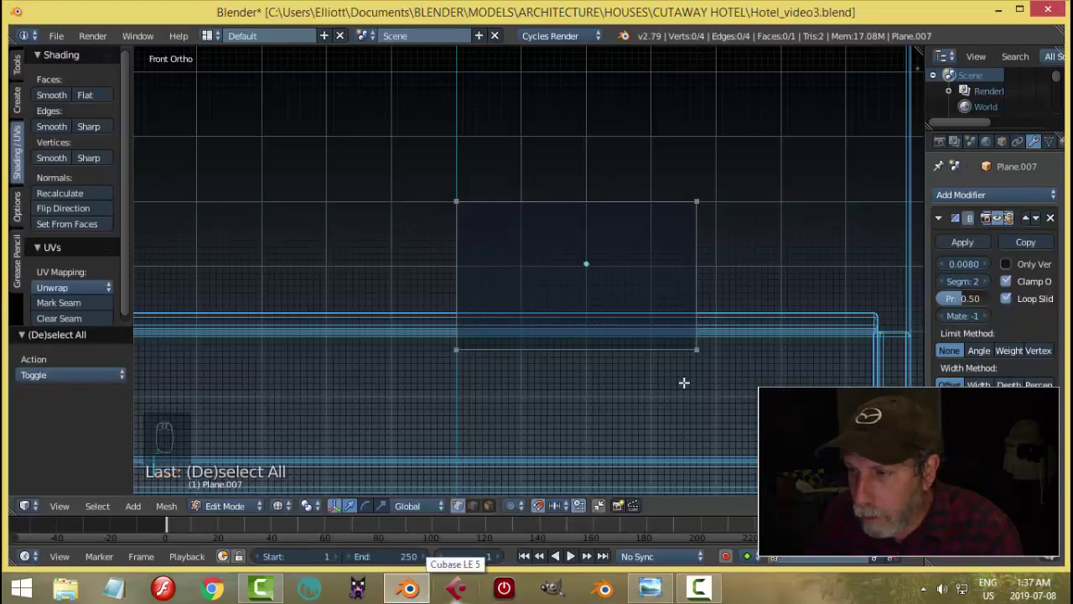
{"action": "key", "text": "b"}
{"action": "left_click_drag", "start_coordinate": [743, 378], "coordinate": [429, 325]}
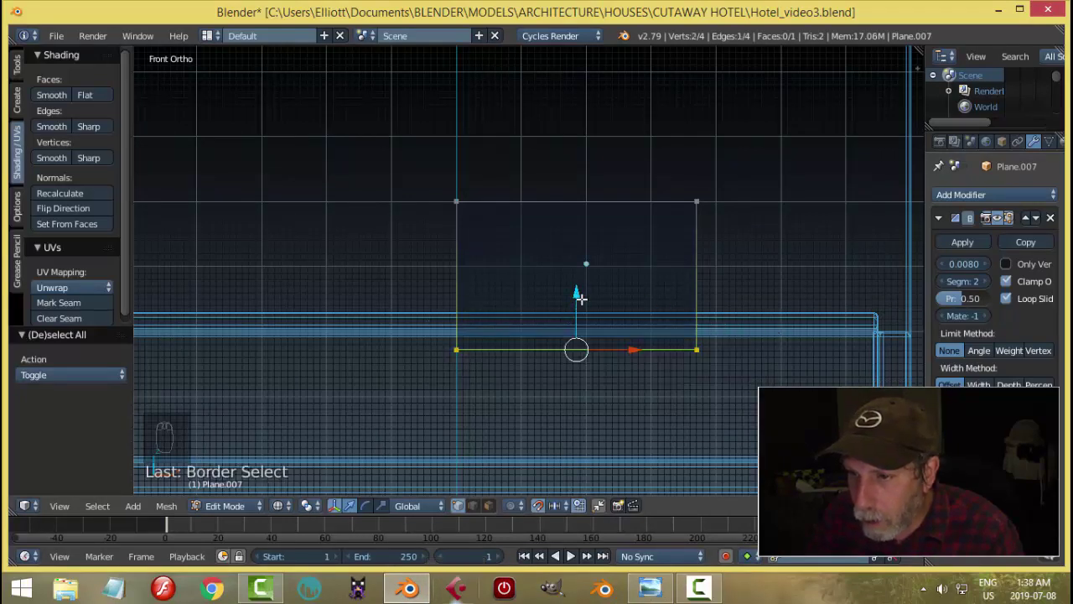
{"action": "key", "text": "a"}
Return to solid shading in Object Mode and hide everything except the monitor panel and the two reception desk parts.
{"action": "key", "text": "z"}
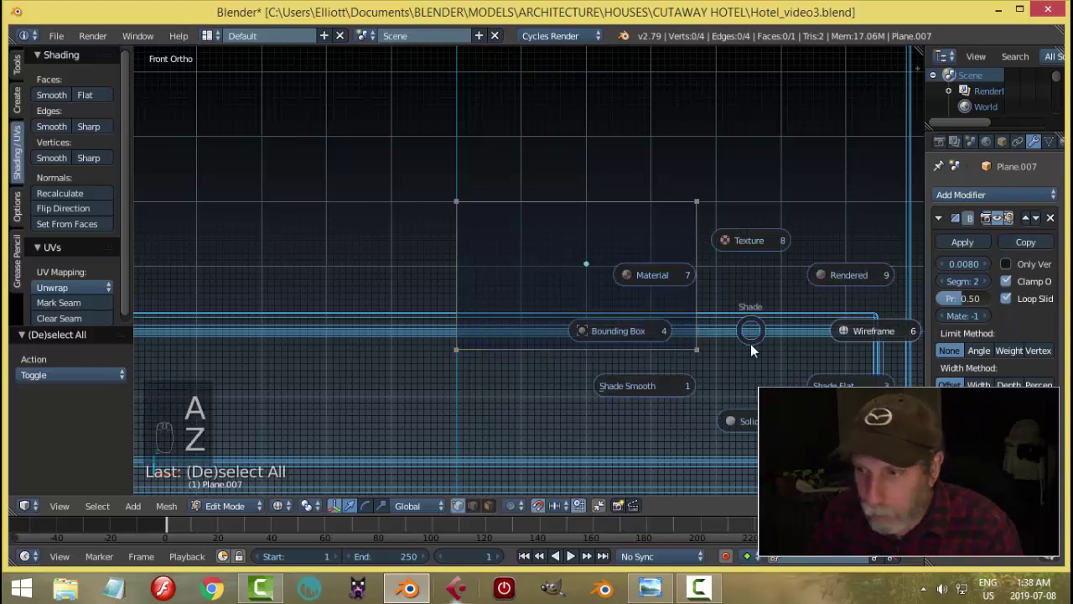
{"action": "left_click", "coordinate": [743, 419]}
{"action": "middle_click_drag", "start_coordinate": [743, 327], "coordinate": [609, 350]}
{"action": "key", "text": "a"}
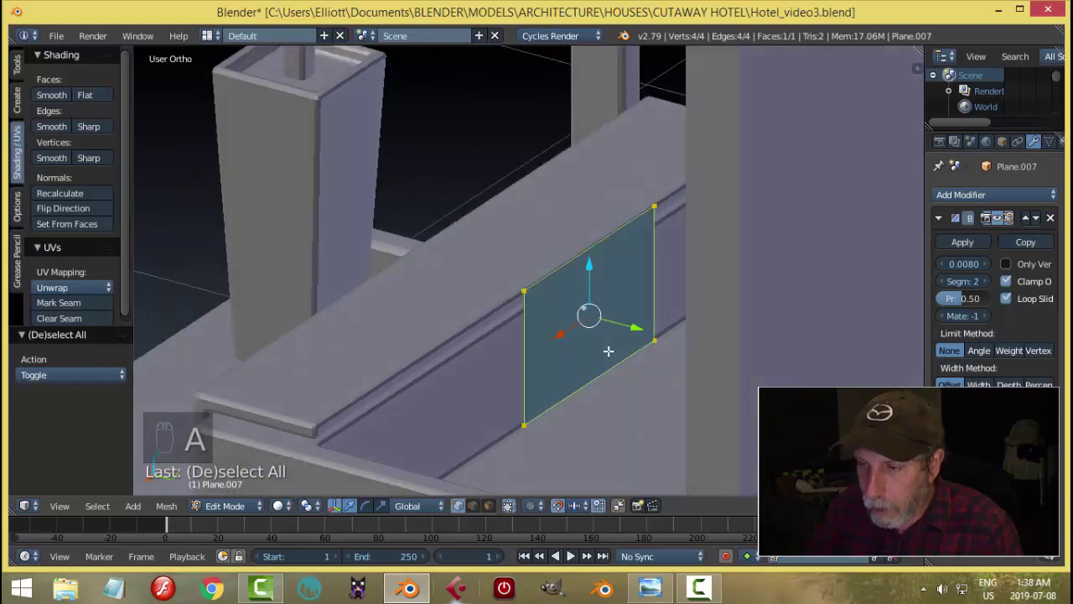
{"action": "key", "text": "Tab"}
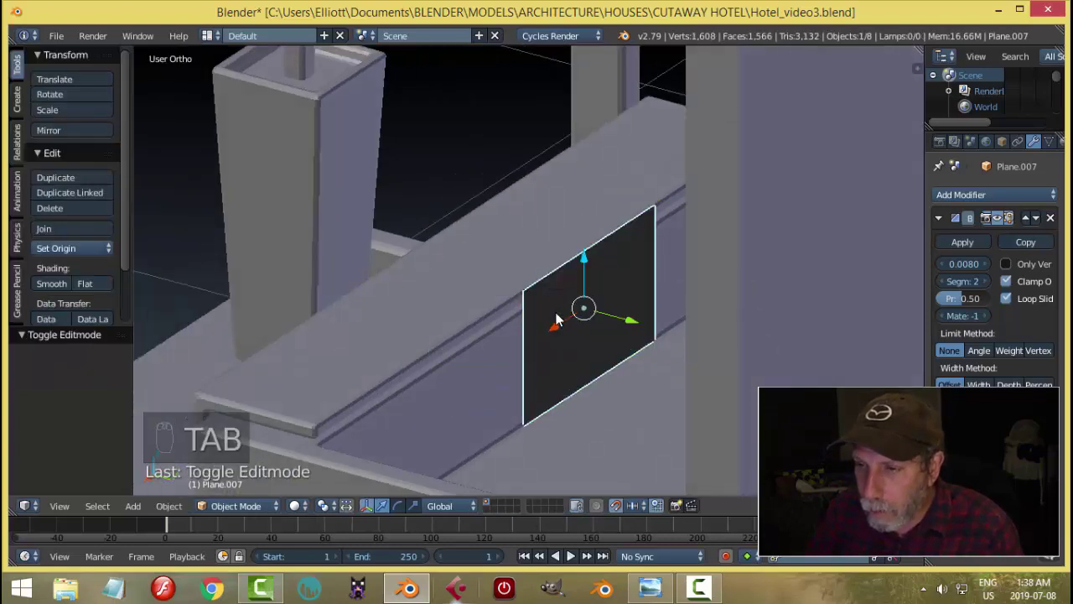
{"action": "right_click", "coordinate": [476, 286], "text": "shift"}
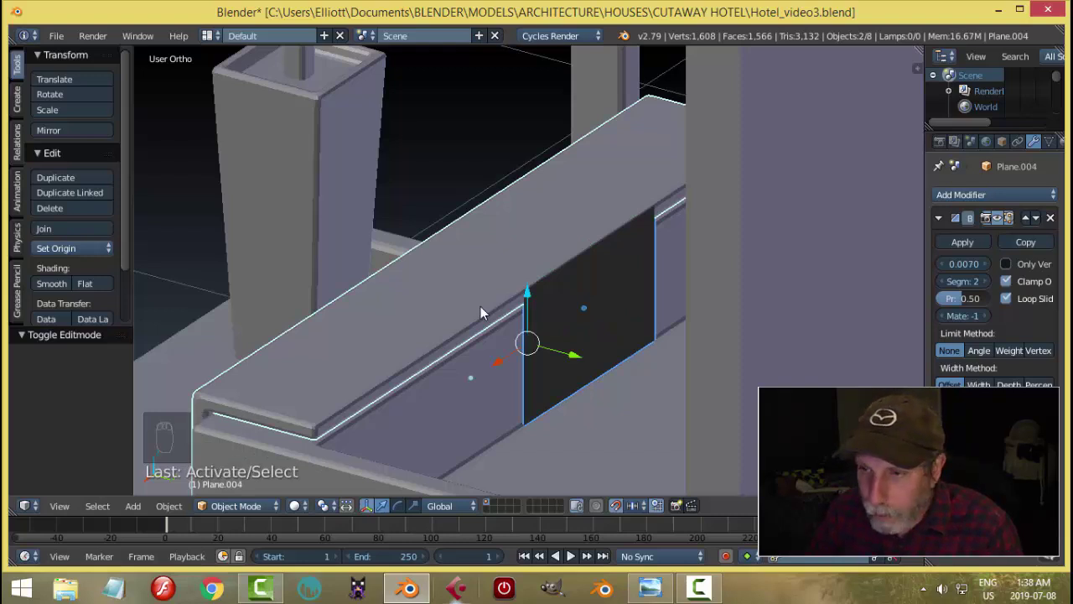
{"action": "right_click", "coordinate": [457, 393], "text": "shift"}
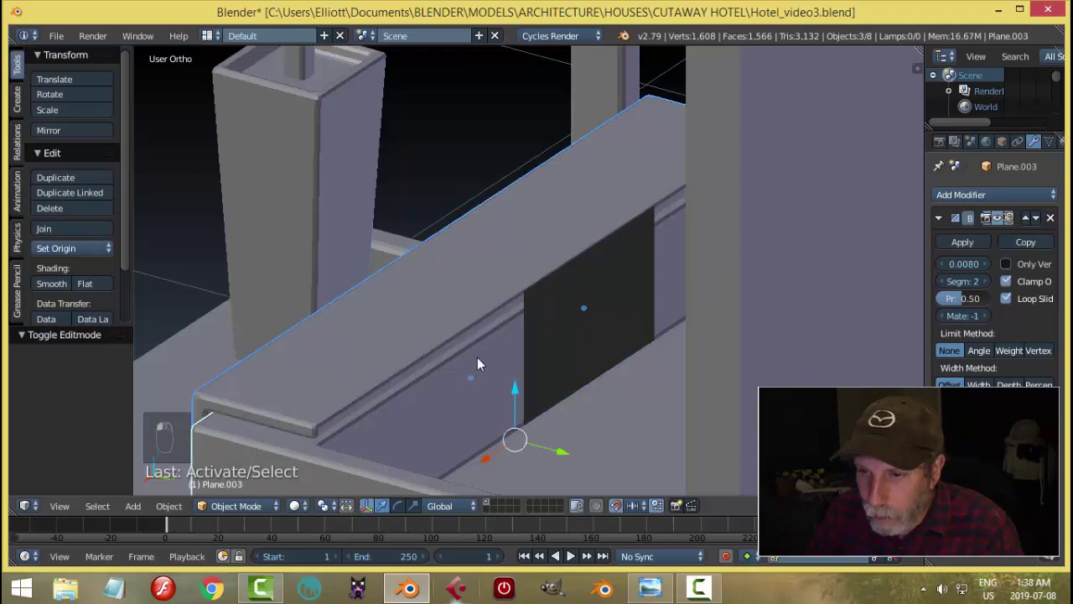
{"action": "key", "text": "shift+h"}
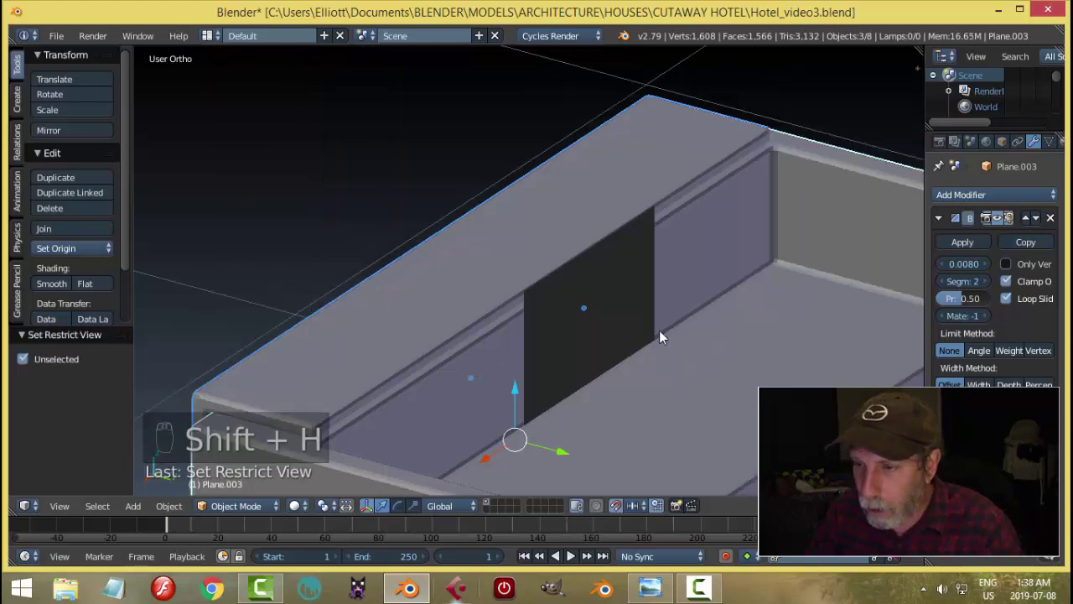
Open the monitor panel alone in Edit Mode and show it from the back in wireframe shading.
{"action": "middle_click_drag", "start_coordinate": [659, 332], "coordinate": [622, 307]}
{"action": "right_click", "coordinate": [580, 339]}
{"action": "key", "text": "ctrl+KP_1"}
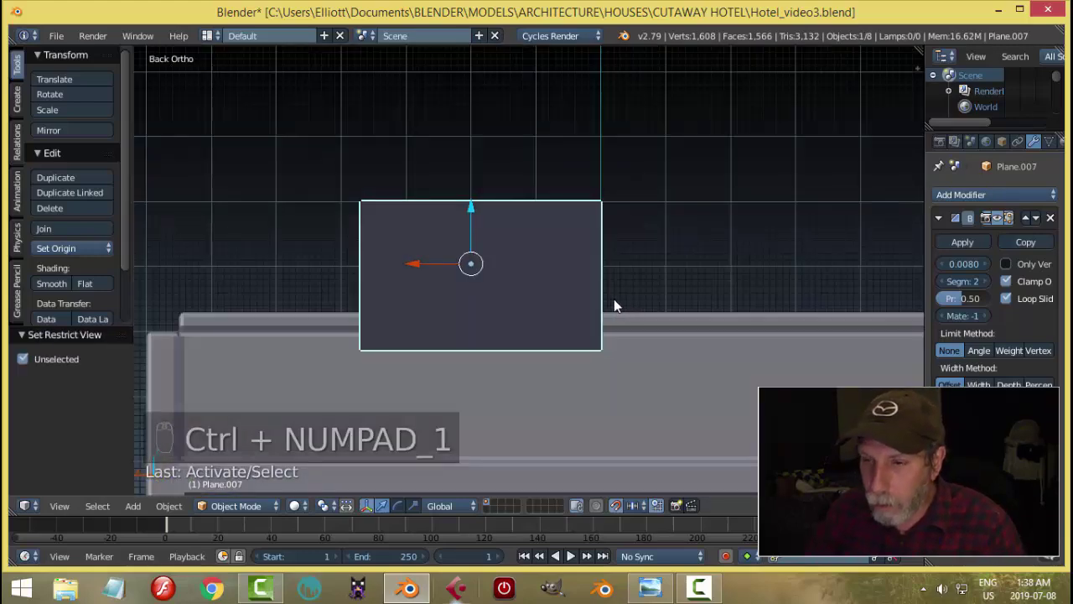
{"action": "scroll", "coordinate": [569, 365], "scroll_direction": "down", "scroll_amount": 1}
{"action": "middle_click_drag", "start_coordinate": [571, 369], "coordinate": [589, 329], "text": "shift"}
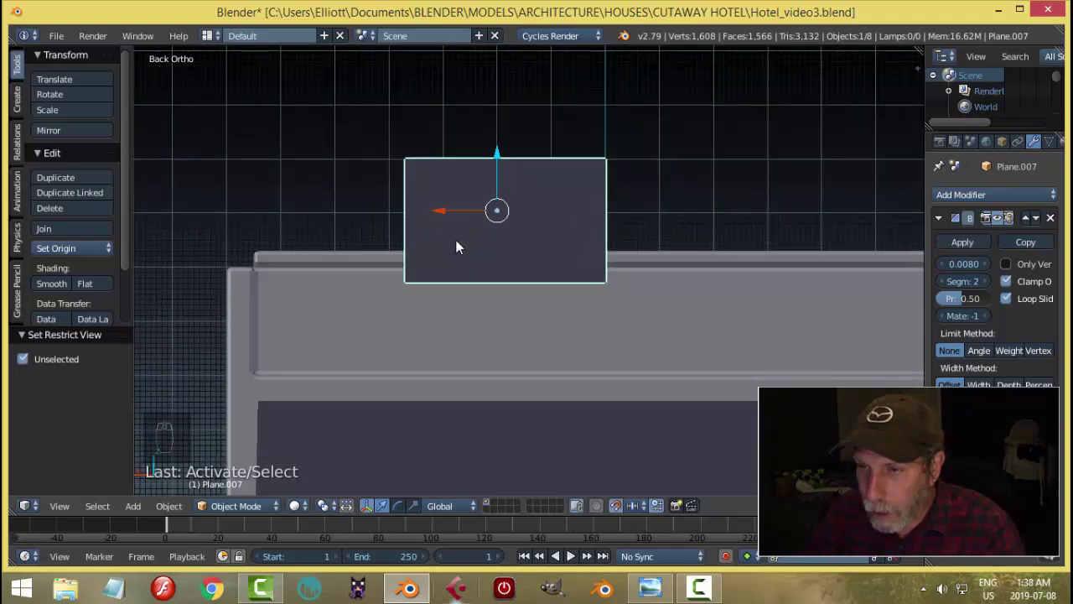
{"action": "right_click", "coordinate": [550, 257]}
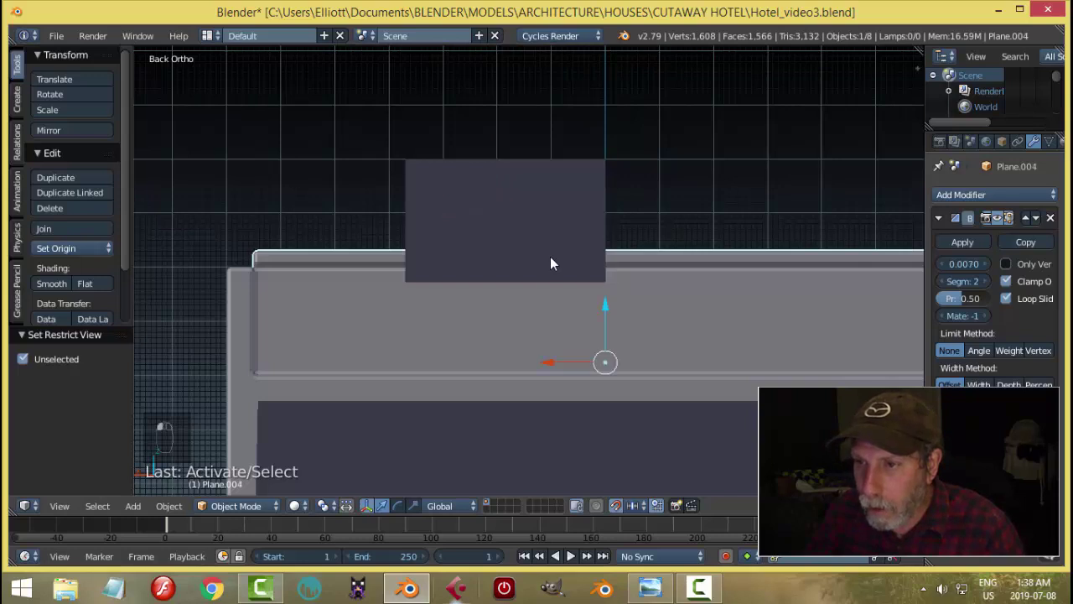
{"action": "right_click", "coordinate": [546, 233]}
{"action": "key", "text": "Tab"}
{"action": "left_click", "coordinate": [645, 236]}
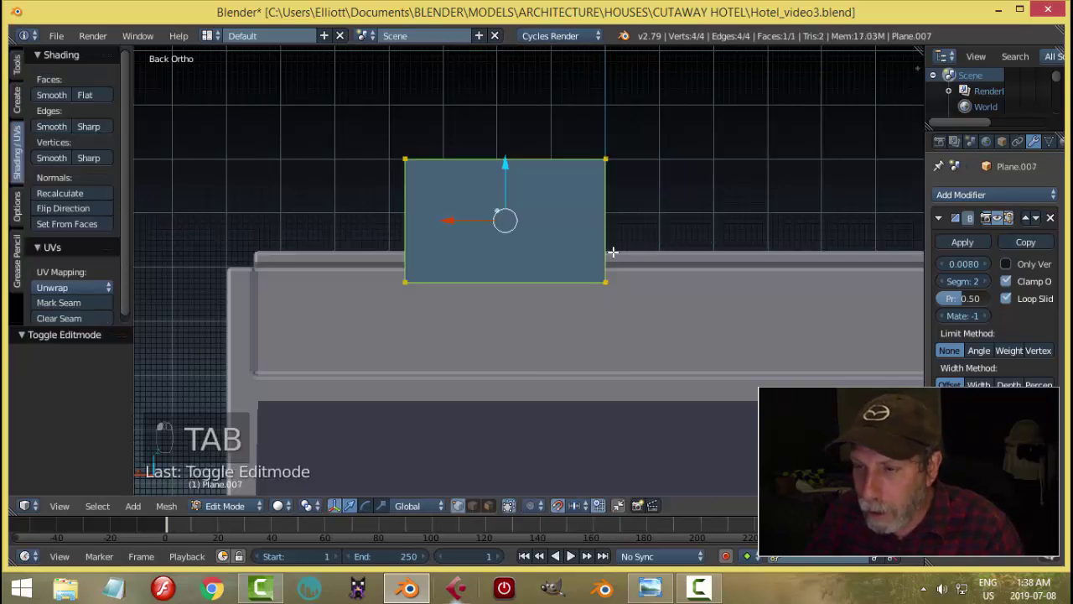
{"action": "key", "text": "z"}
{"action": "left_click", "coordinate": [745, 281]}
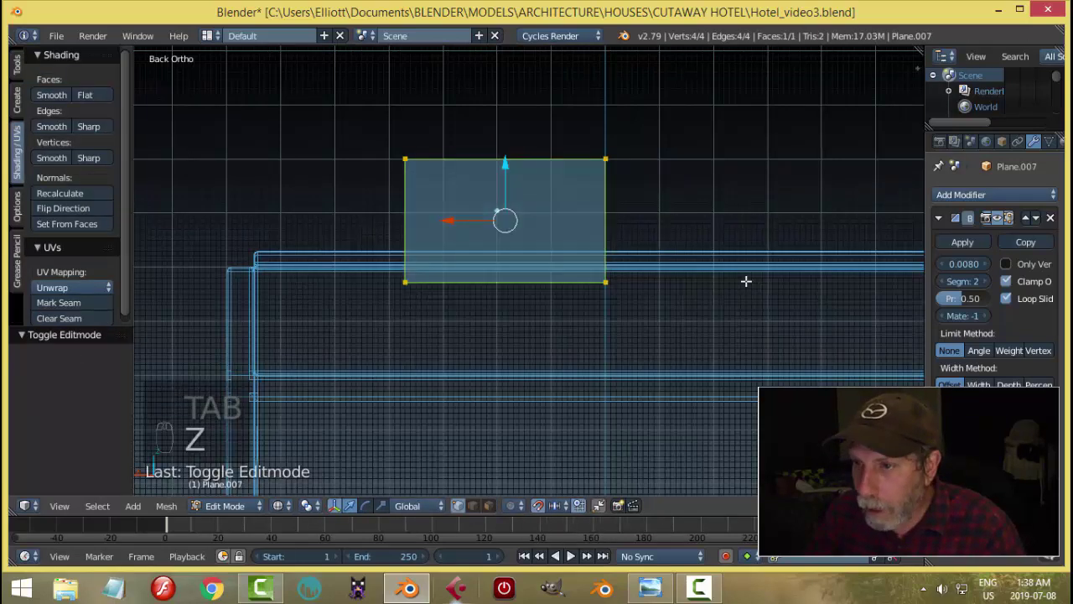
Lower the panel's bottom vertices slightly along Z to make the monitor a little taller.
{"action": "key", "text": "a"}
{"action": "key", "text": "b"}
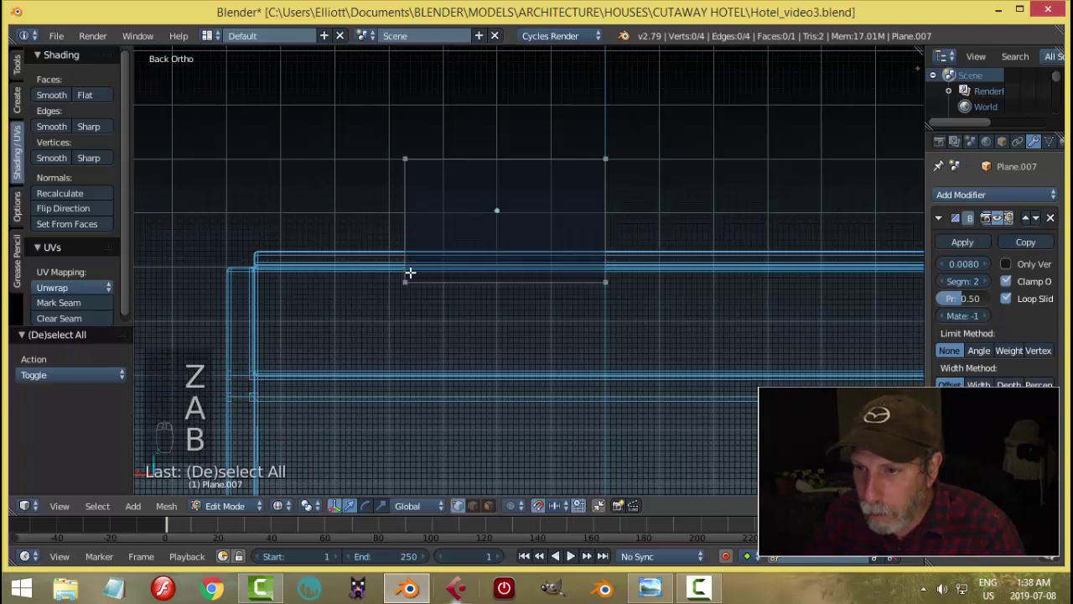
{"action": "left_click_drag", "start_coordinate": [369, 258], "coordinate": [662, 311]}
{"action": "left_click_drag", "start_coordinate": [510, 230], "coordinate": [510, 243]}
Lower the whole panel 0.064 along Z in Object Mode and check its height against the desk in solid shading.
{"action": "key", "text": "Tab"}
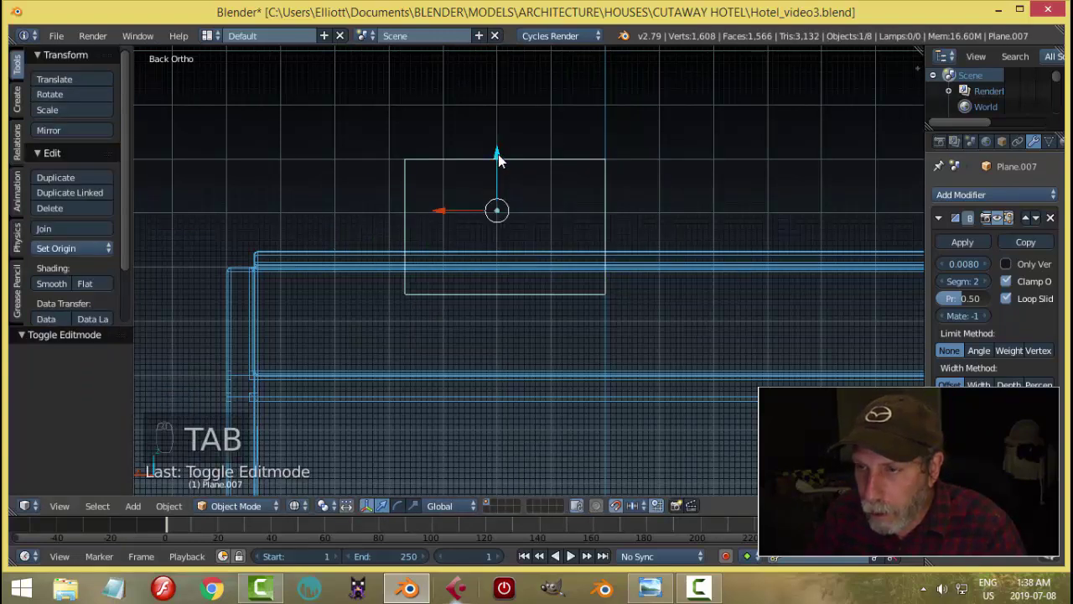
{"action": "left_click_drag", "start_coordinate": [498, 159], "coordinate": [494, 192]}
{"action": "middle_click_drag", "start_coordinate": [575, 282], "coordinate": [686, 318]}
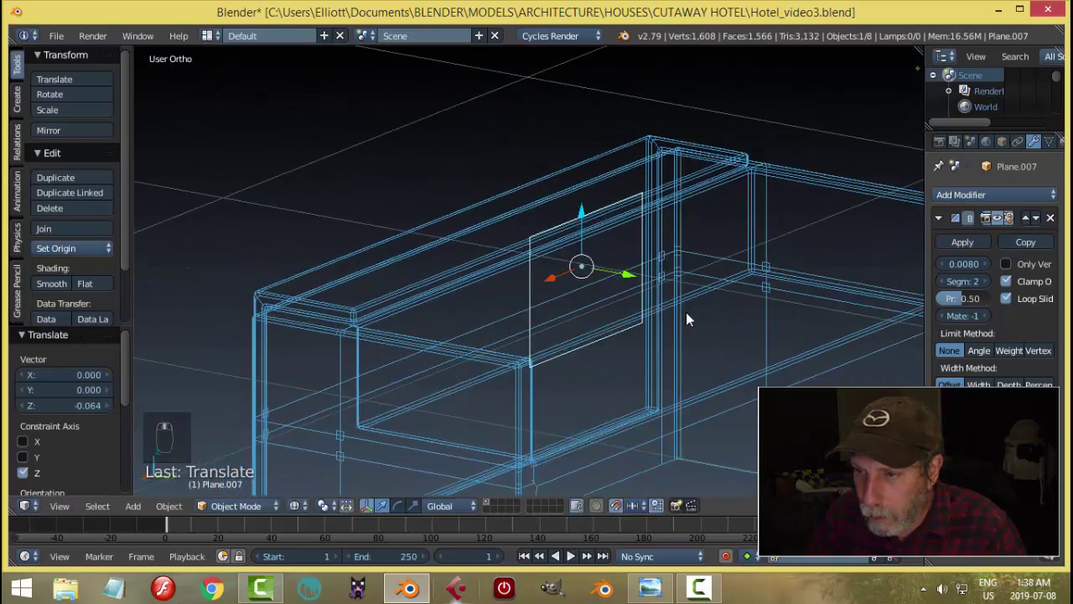
{"action": "key", "text": "z"}
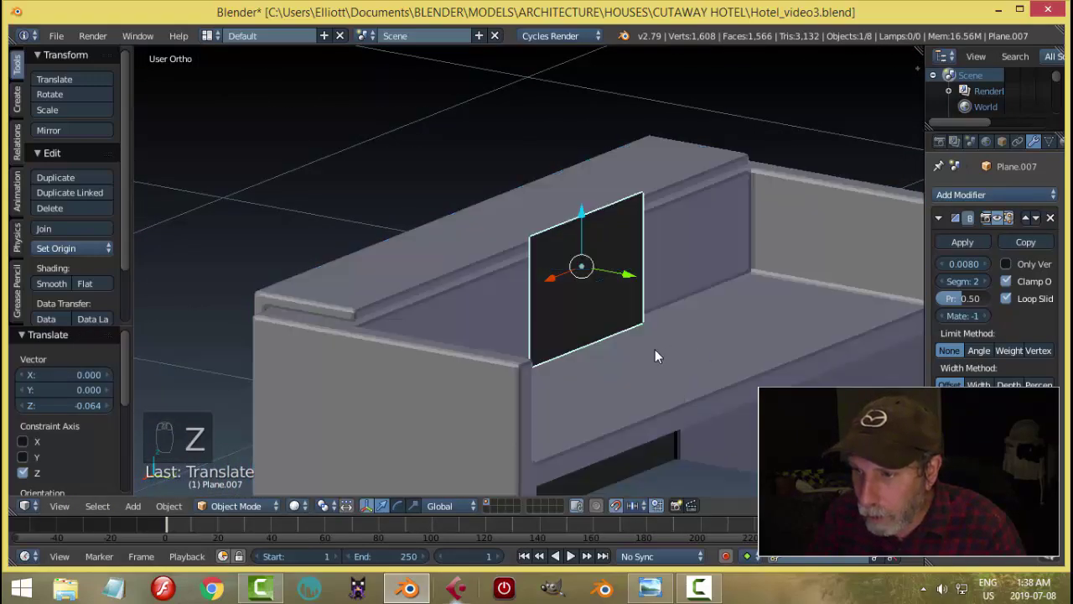
{"action": "middle_click_drag", "start_coordinate": [655, 348], "coordinate": [749, 323]}
Extrude the whole panel face in a wireframe side view and offset it 0.019 along Y to give the monitor thickness.
{"action": "key", "text": "Tab"}
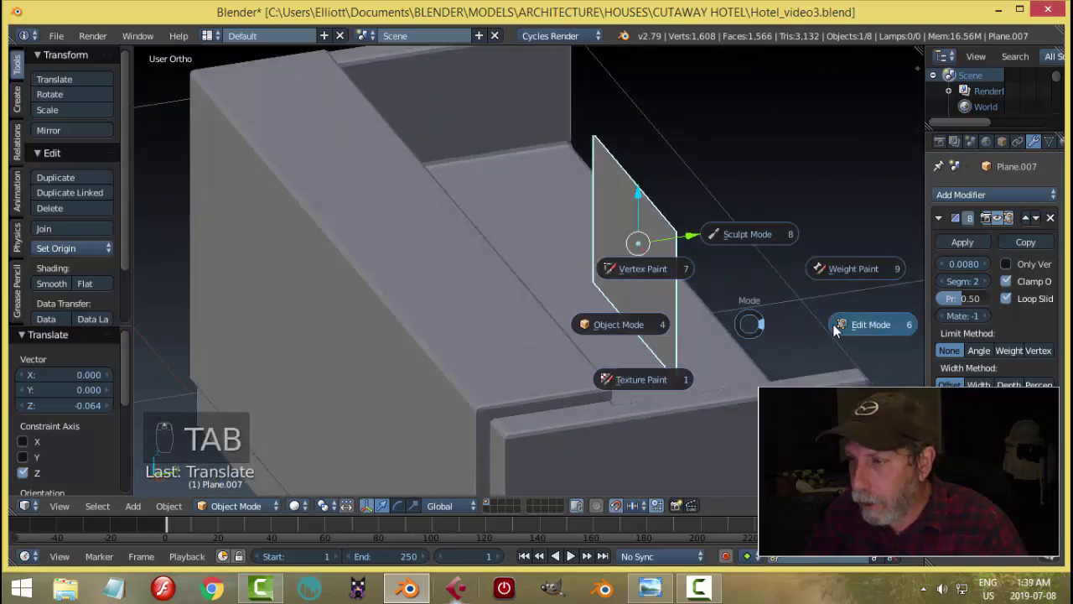
{"action": "left_click", "coordinate": [836, 329]}
{"action": "key", "text": "a"}
{"action": "key", "text": "a"}
{"action": "key", "text": "a"}
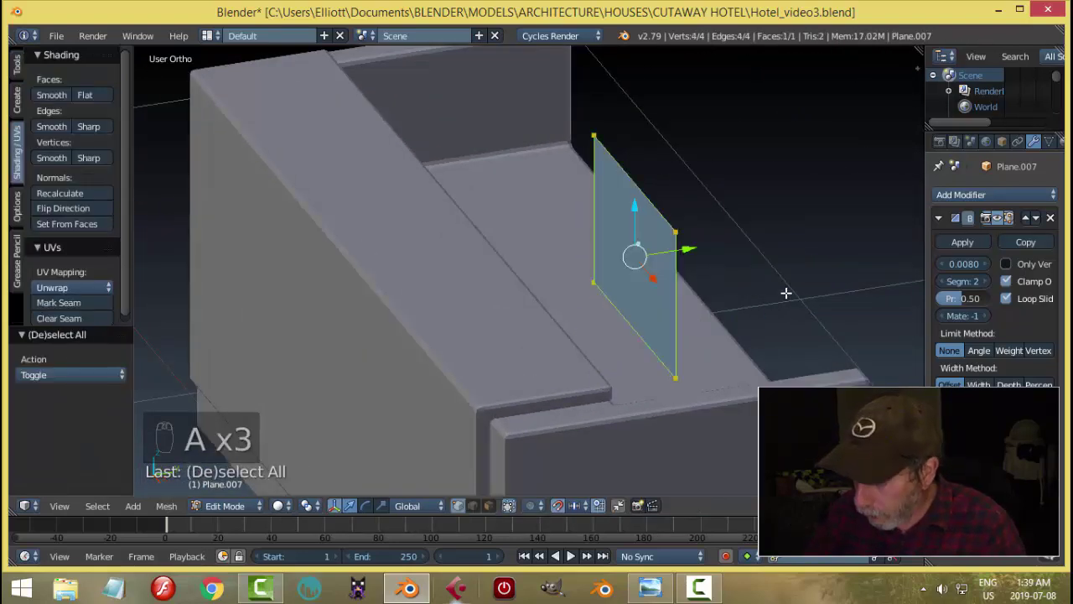
{"action": "key", "text": "KP_3"}
{"action": "key", "text": "z"}
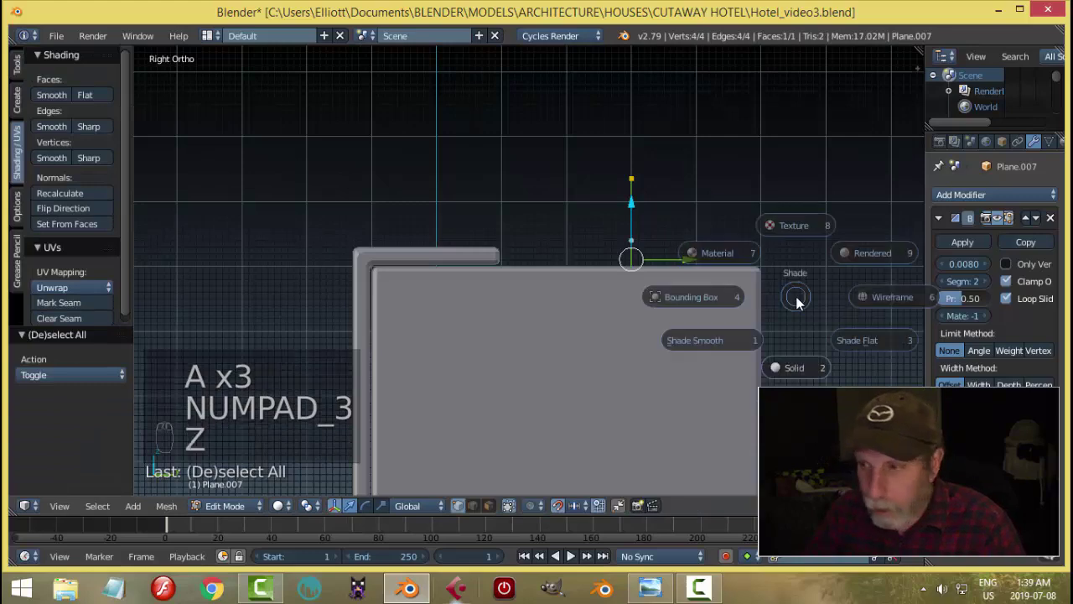
{"action": "scroll", "coordinate": [822, 292], "scroll_direction": "up", "scroll_amount": 4}
{"action": "scroll", "coordinate": [657, 295], "scroll_direction": "up", "scroll_amount": 2}
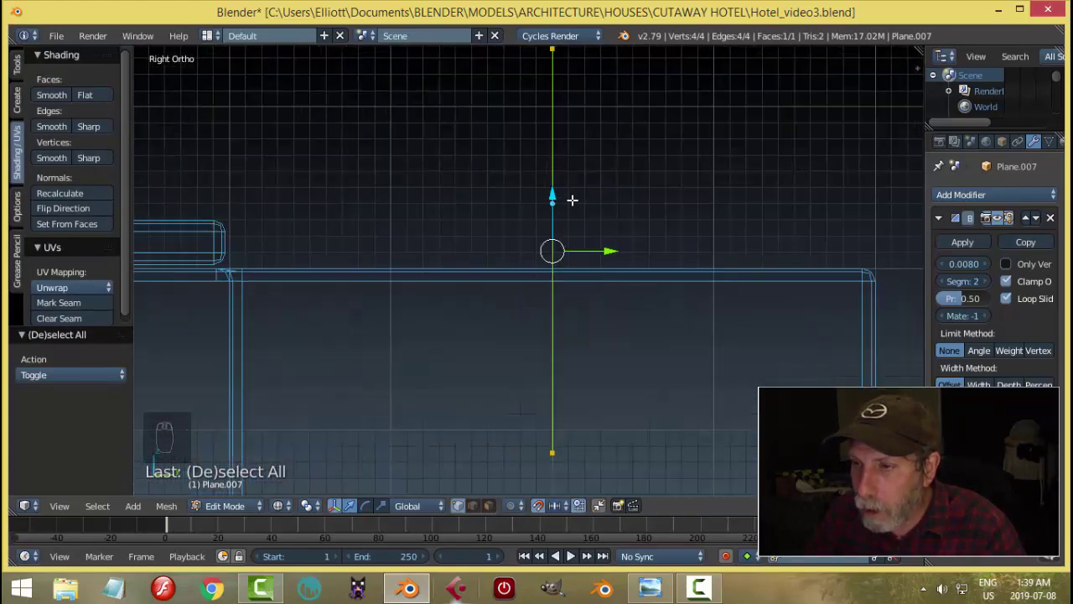
{"action": "key", "text": "e"}
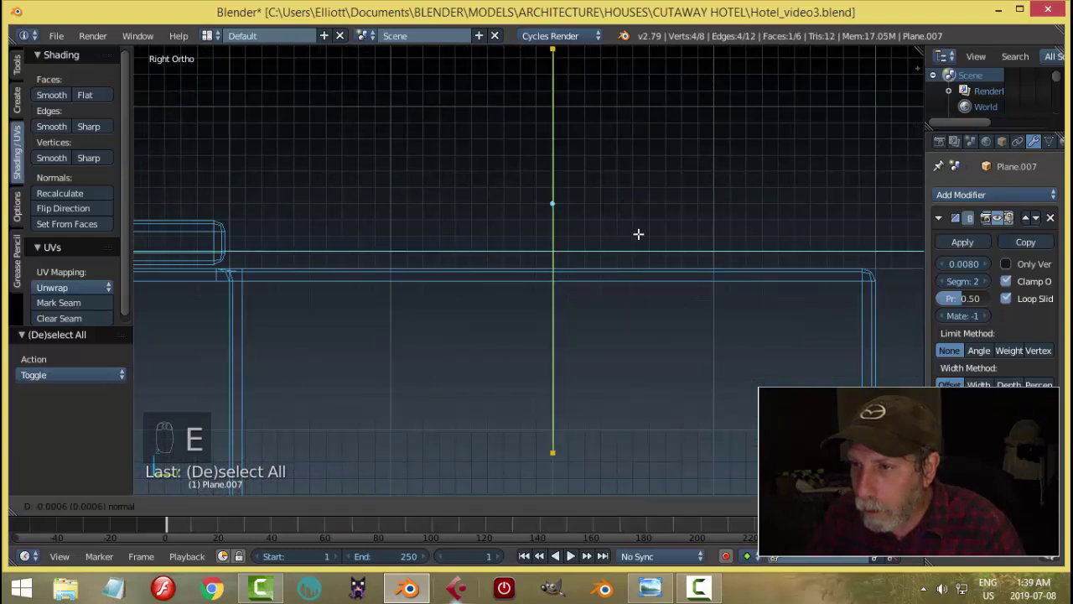
{"action": "right_click", "coordinate": [616, 249]}
{"action": "left_click_drag", "start_coordinate": [615, 250], "coordinate": [643, 252]}
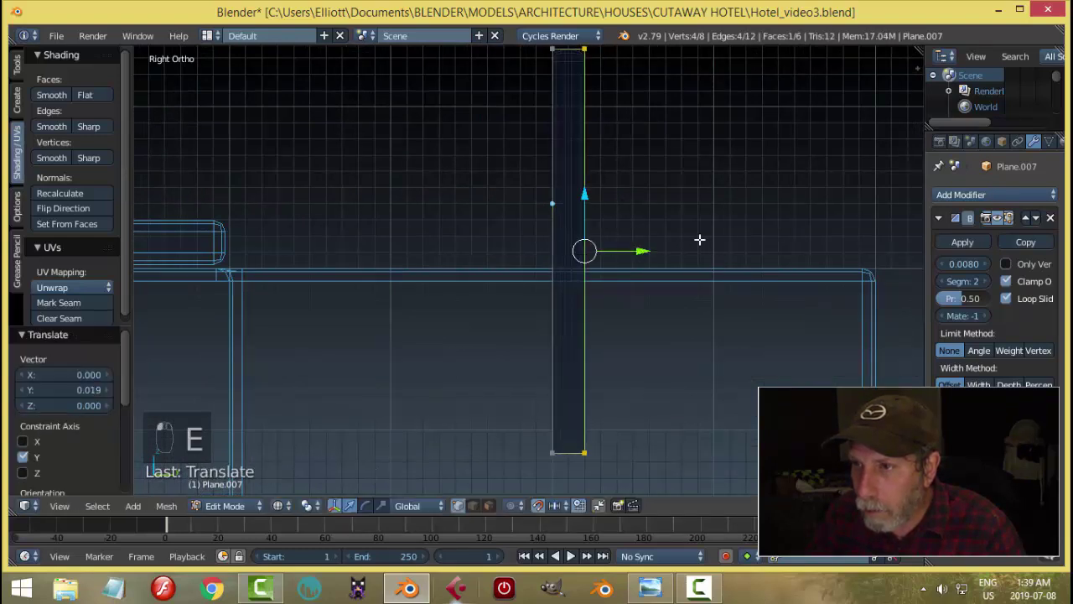
Show the thickened panel in solid shading and compare it with the monitors in the reference image in Windows Photo Viewer.
{"action": "scroll", "coordinate": [692, 237], "scroll_direction": "down", "scroll_amount": 3}
{"action": "key", "text": "z"}
{"action": "left_click", "coordinate": [686, 329]}
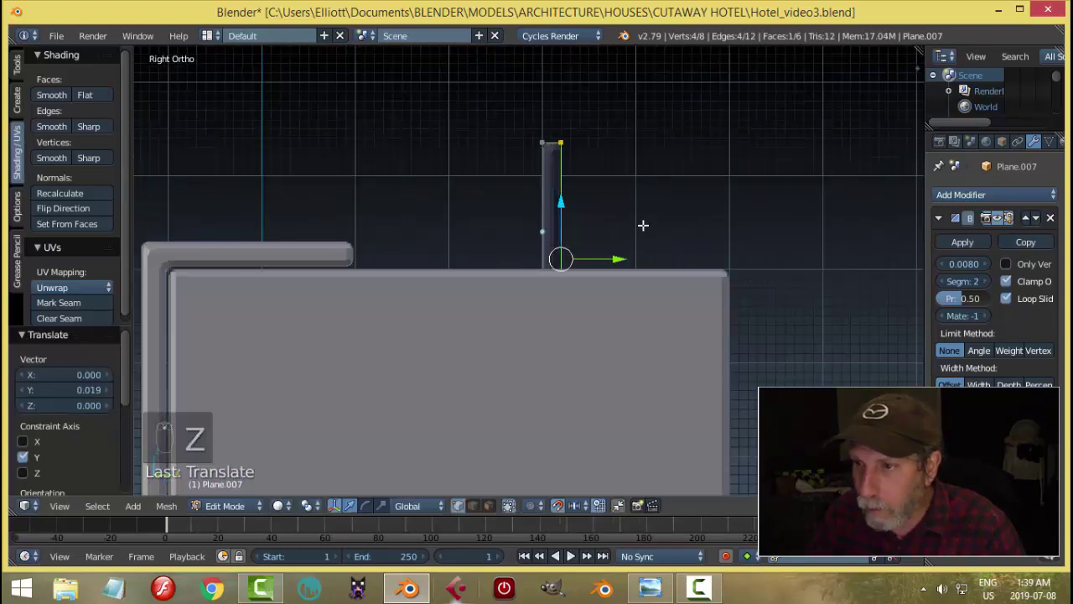
{"action": "mouse_move", "coordinate": [642, 226]}
{"action": "middle_mouse_down"}
{"action": "mouse_move", "coordinate": [705, 290]}
{"action": "mouse_move", "coordinate": [739, 282]}
{"action": "mouse_move", "coordinate": [678, 311]}
{"action": "mouse_move", "coordinate": [725, 295]}
{"action": "mouse_move", "coordinate": [753, 313]}
{"action": "middle_mouse_up"}
{"action": "scroll", "coordinate": [725, 296], "scroll_direction": "down", "scroll_amount": 3}
{"action": "left_click", "coordinate": [652, 588]}
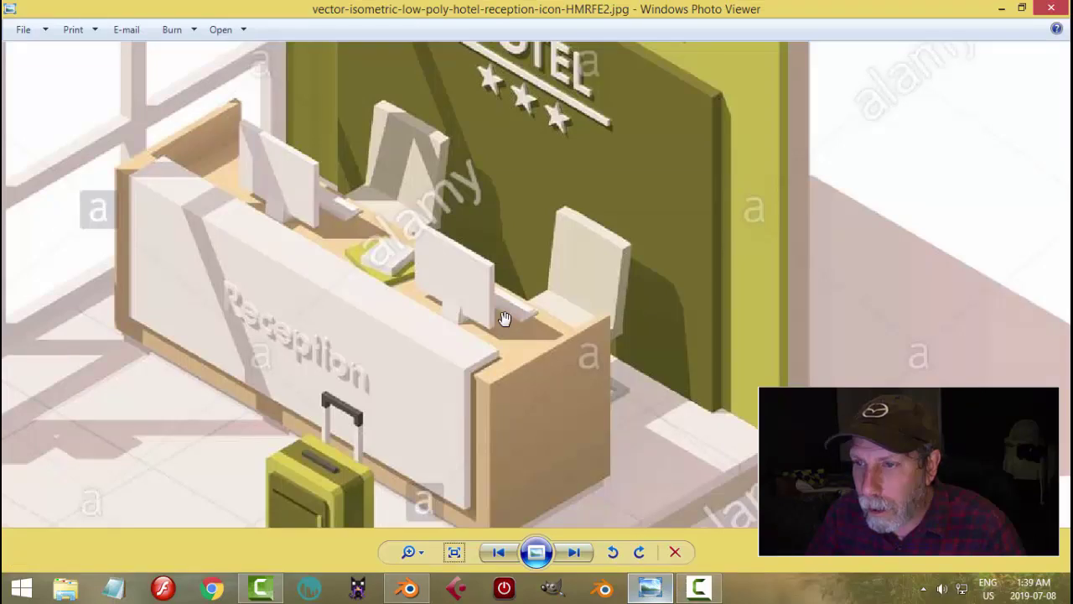
{"action": "left_click", "coordinate": [409, 588]}
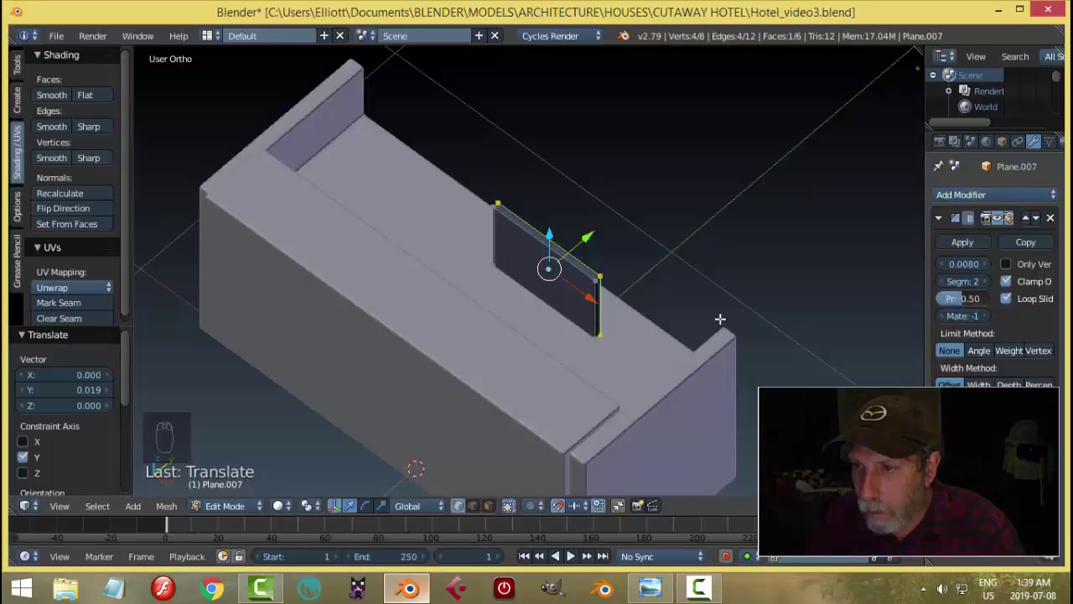
Recalculate the normals of the entire monitor mesh to face outward and return to Object Mode.
{"action": "middle_click_drag", "start_coordinate": [719, 319], "coordinate": [602, 310]}
{"action": "scroll", "coordinate": [606, 292], "scroll_direction": "up", "scroll_amount": 4}
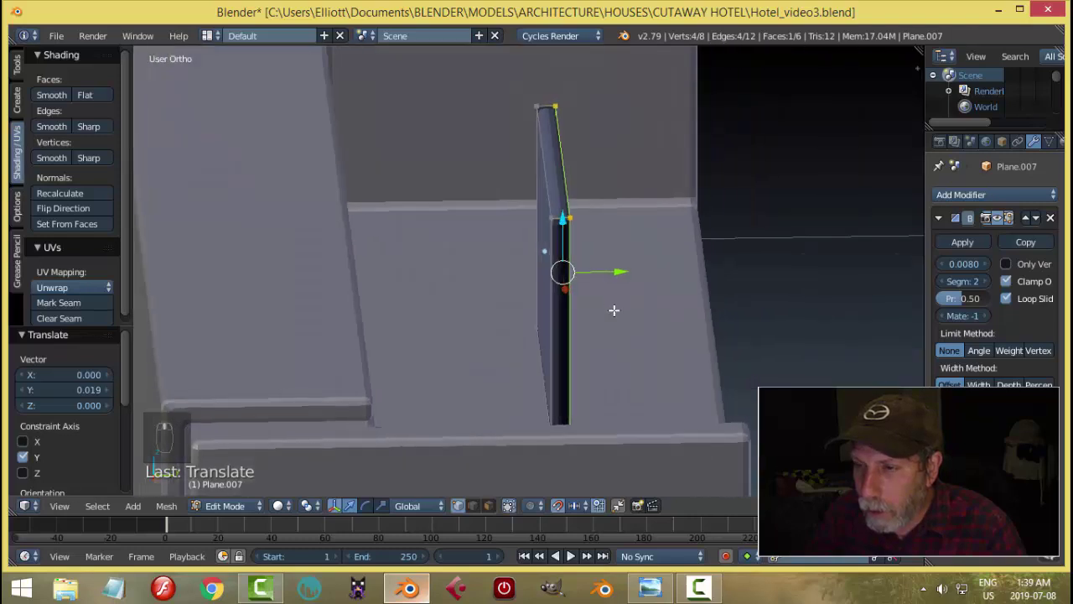
{"action": "key", "text": "a"}
{"action": "key", "text": "a"}
{"action": "key", "text": "a"}
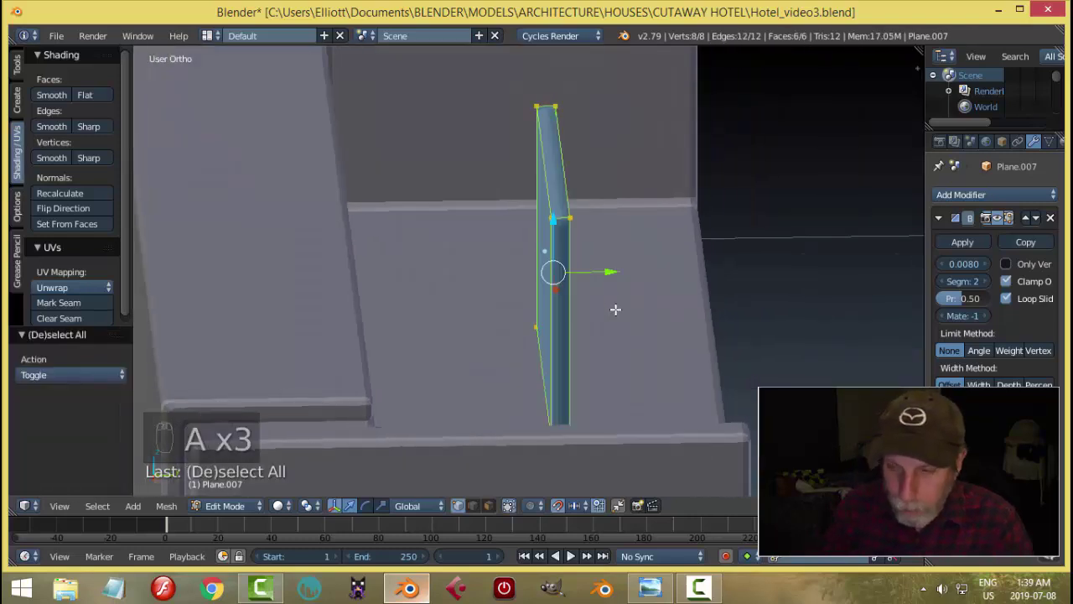
{"action": "key", "text": "ctrl+n"}
{"action": "key", "text": "Tab"}
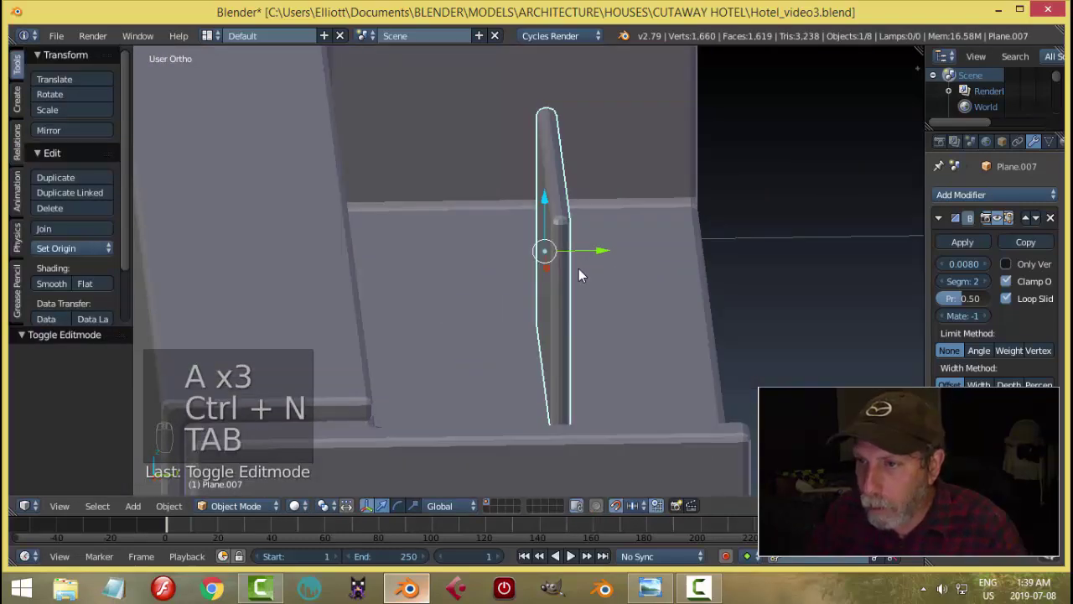
Set the monitor's Bevel modifier width to 0.0040, deselect the monitor and save the file.
{"action": "left_click_drag", "start_coordinate": [964, 264], "coordinate": [943, 263]}
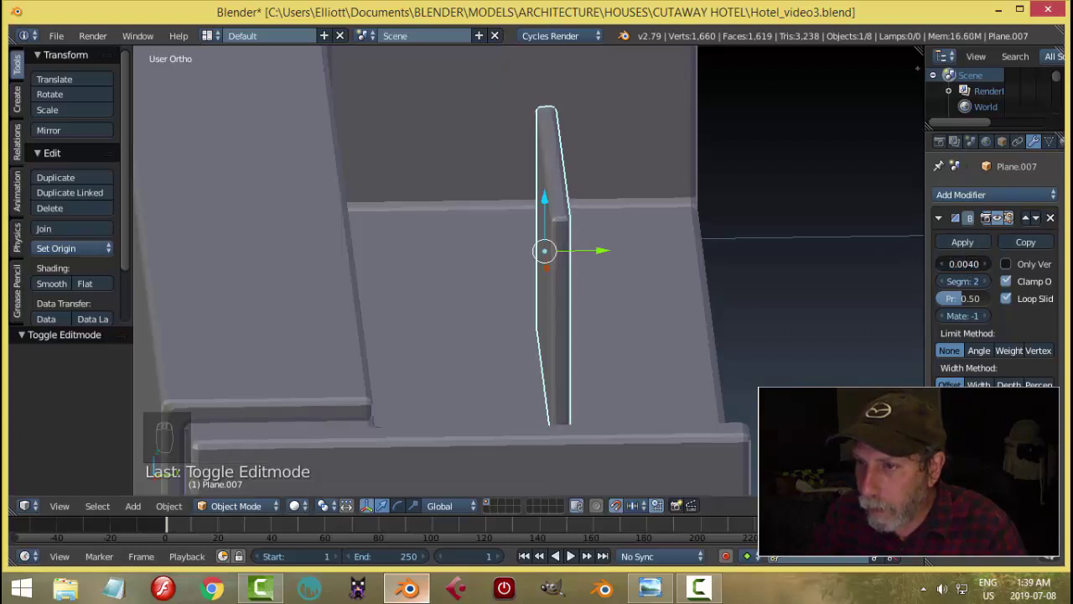
{"action": "key", "text": "a"}
{"action": "middle_click_drag", "start_coordinate": [703, 250], "coordinate": [735, 330]}
{"action": "key", "text": "ctrl+s"}
{"action": "left_click", "coordinate": [700, 269]}
View the desk from above and compare the monitor's thickness and placement with the reference image in Windows Photo Viewer.
{"action": "key", "text": "KP_7"}
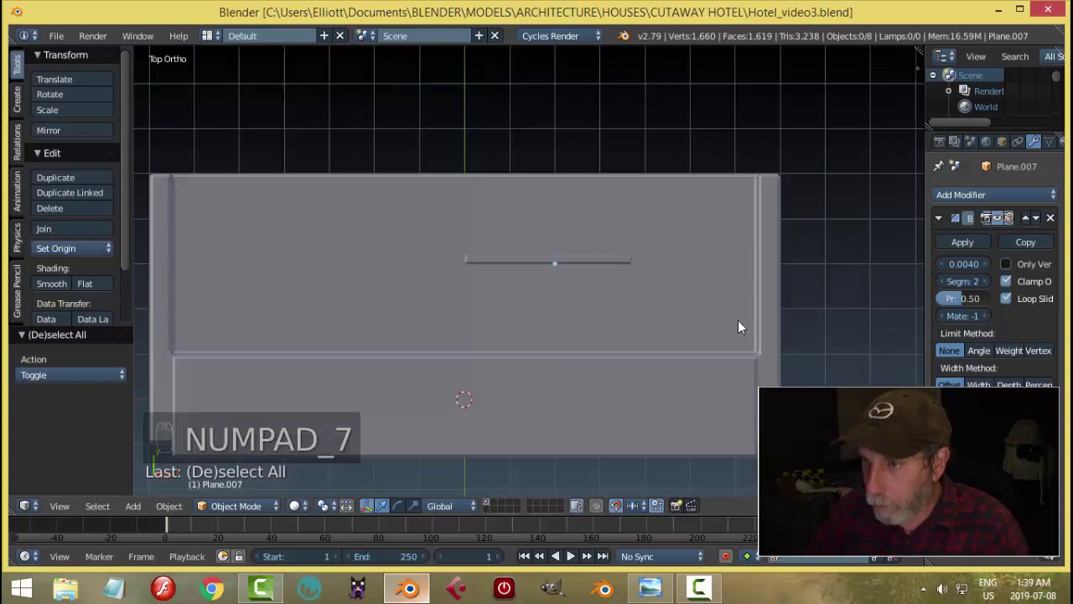
{"action": "left_click", "coordinate": [650, 587]}
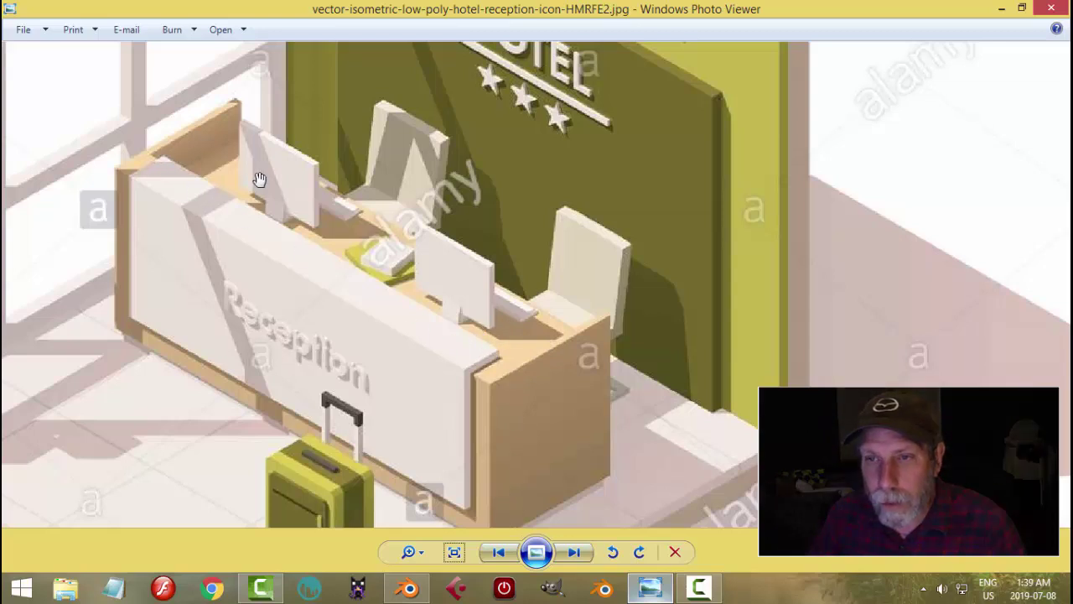
{"action": "left_click", "coordinate": [409, 588]}
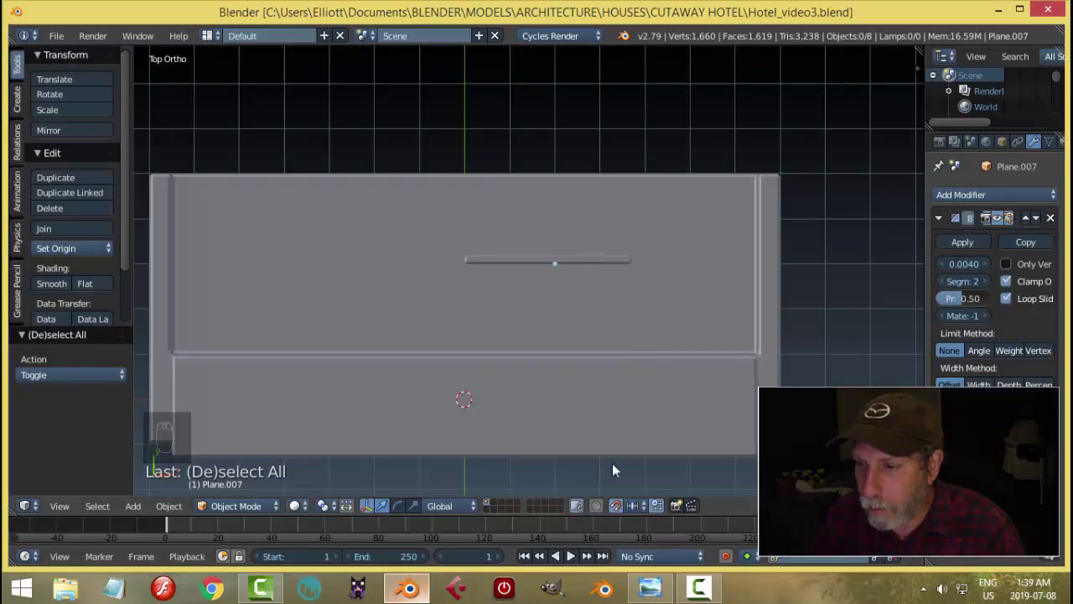
{"action": "left_click", "coordinate": [651, 588]}
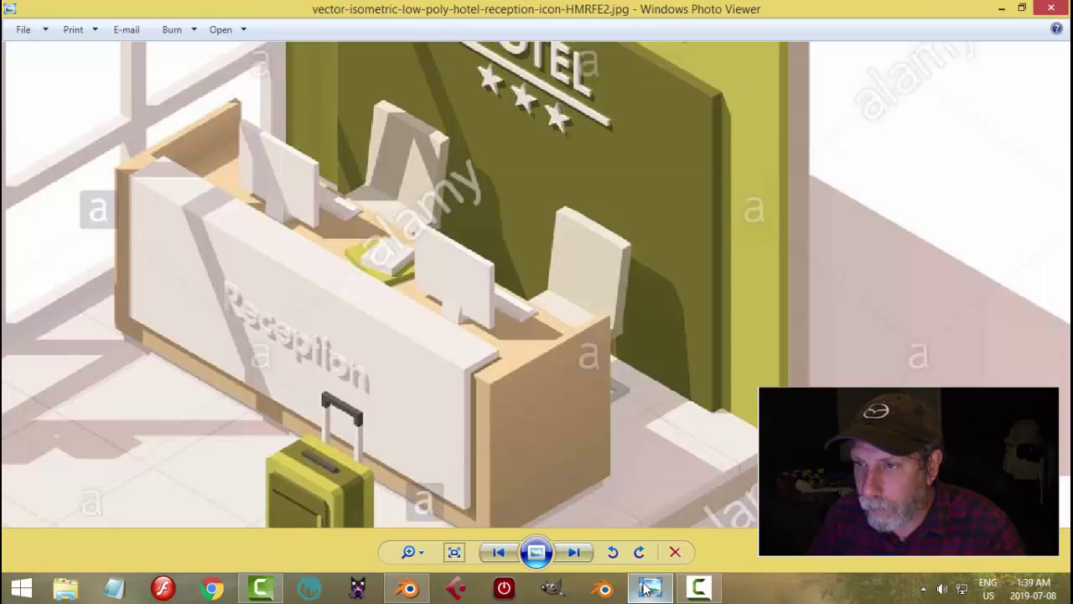
{"action": "left_click", "coordinate": [425, 587]}
Thicken the monitor in a wireframe top view by moving its rear vertices 0.010 along Y in Edit Mode.
{"action": "right_click", "coordinate": [573, 262]}
{"action": "key", "text": "Tab"}
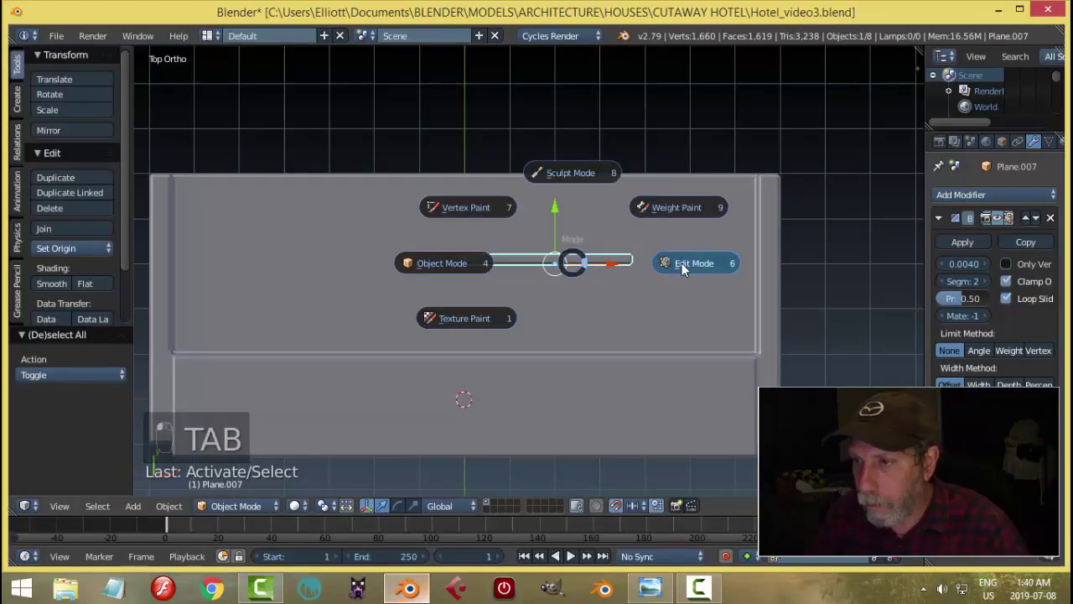
{"action": "left_click", "coordinate": [682, 265]}
{"action": "key", "text": "z"}
{"action": "left_click", "coordinate": [735, 274]}
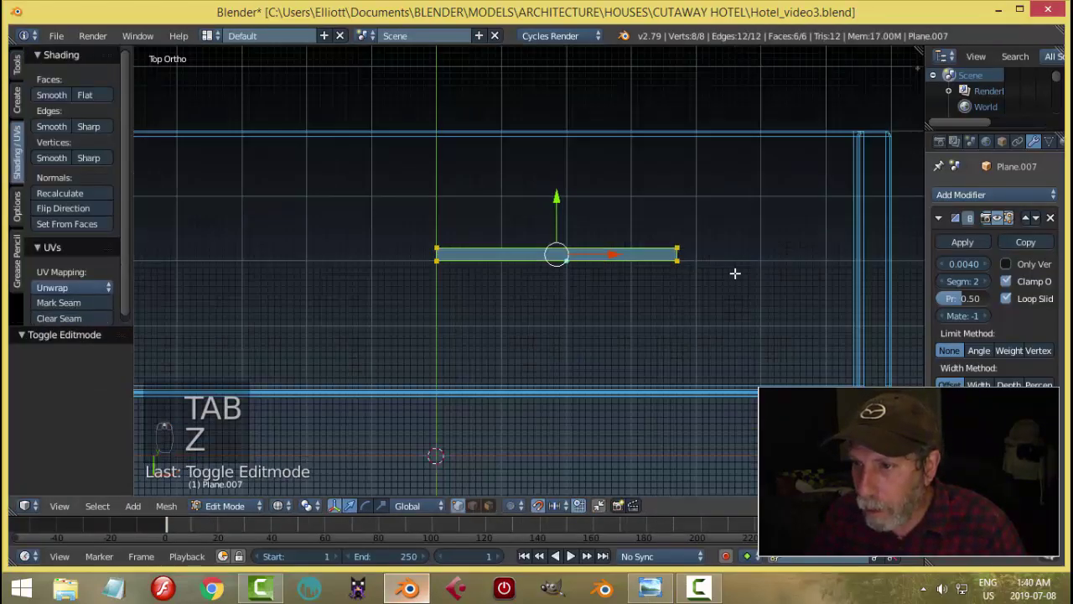
{"action": "scroll", "coordinate": [735, 274], "scroll_direction": "up", "scroll_amount": 3}
{"action": "key", "text": "a"}
{"action": "key", "text": "b"}
{"action": "left_click_drag", "start_coordinate": [296, 186], "coordinate": [803, 249]}
{"action": "scroll", "coordinate": [839, 264], "scroll_direction": "up", "scroll_amount": 3}
{"action": "middle_click_drag", "start_coordinate": [774, 314], "coordinate": [656, 376], "text": "shift"}
{"action": "scroll", "coordinate": [649, 347], "scroll_direction": "up", "scroll_amount": 2}
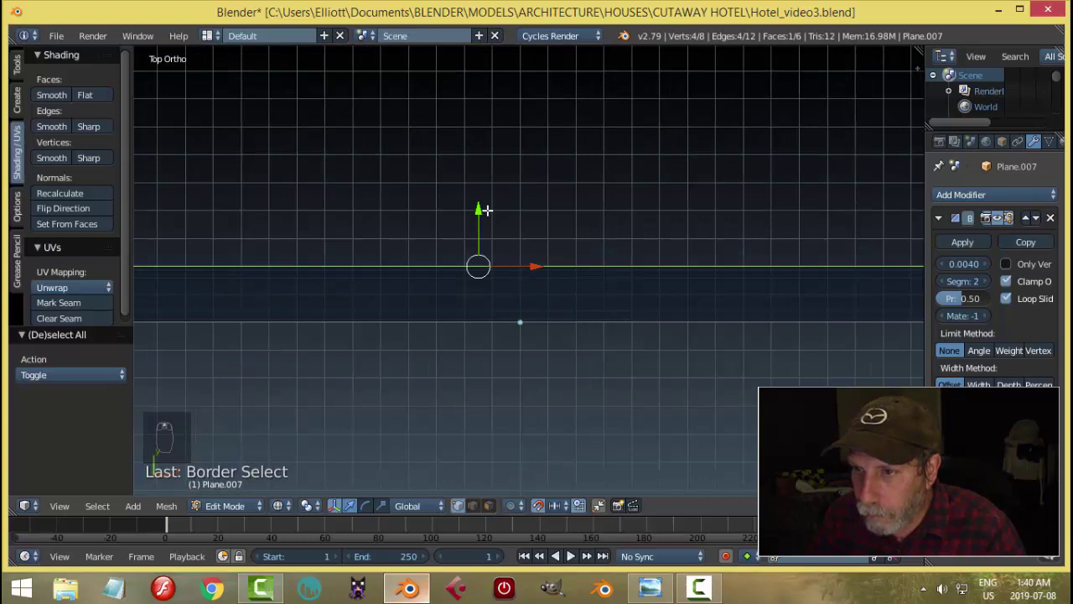
{"action": "mouse_move", "coordinate": [487, 210]}
{"action": "left_mouse_down"}
{"action": "mouse_move", "coordinate": [483, 219]}
{"action": "mouse_move", "coordinate": [486, 192]}
{"action": "left_mouse_up"}
{"action": "scroll", "coordinate": [568, 254], "scroll_direction": "down", "scroll_amount": 3}
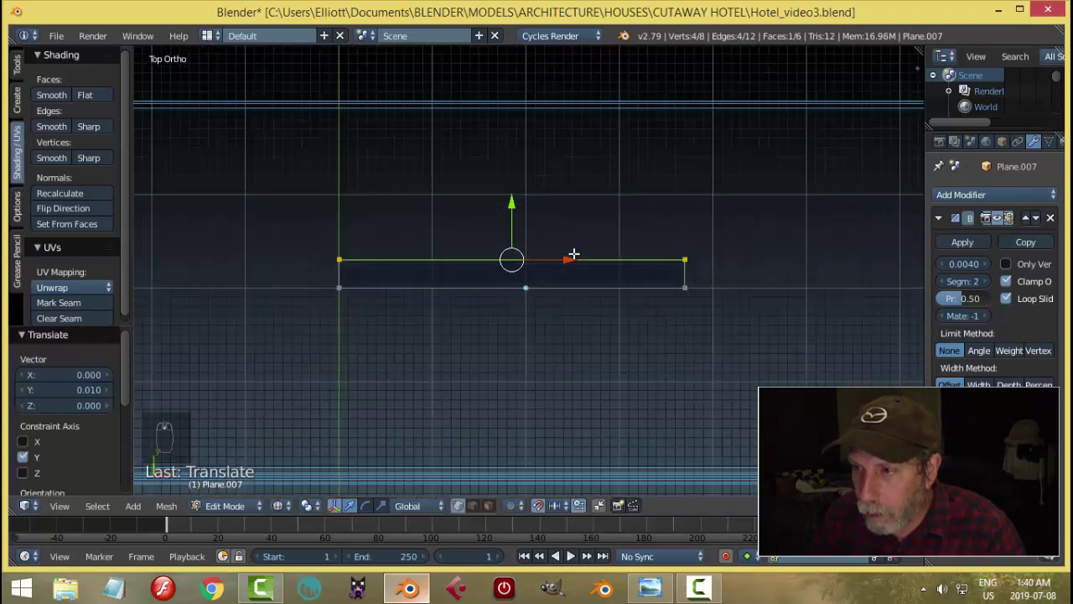
Deselect the mesh, restore solid shading and return the thickened monitor to Object Mode in an angled view.
{"action": "key", "text": "a"}
{"action": "key", "text": "z"}
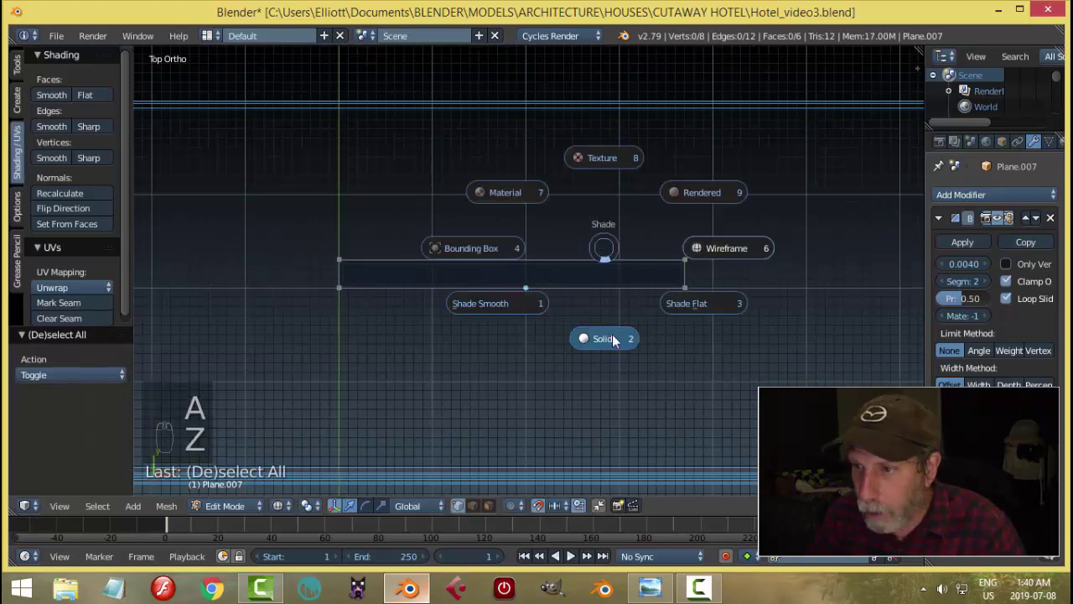
{"action": "left_click", "coordinate": [606, 338]}
{"action": "mouse_move", "coordinate": [693, 355]}
{"action": "middle_mouse_down"}
{"action": "mouse_move", "coordinate": [599, 254]}
{"action": "mouse_move", "coordinate": [528, 243]}
{"action": "mouse_move", "coordinate": [544, 218]}
{"action": "mouse_move", "coordinate": [489, 255]}
{"action": "mouse_move", "coordinate": [585, 235]}
{"action": "mouse_move", "coordinate": [561, 244]}
{"action": "mouse_move", "coordinate": [555, 283]}
{"action": "mouse_move", "coordinate": [672, 242]}
{"action": "mouse_move", "coordinate": [564, 238]}
{"action": "mouse_move", "coordinate": [666, 260]}
{"action": "middle_mouse_up"}
{"action": "key", "text": "Tab"}
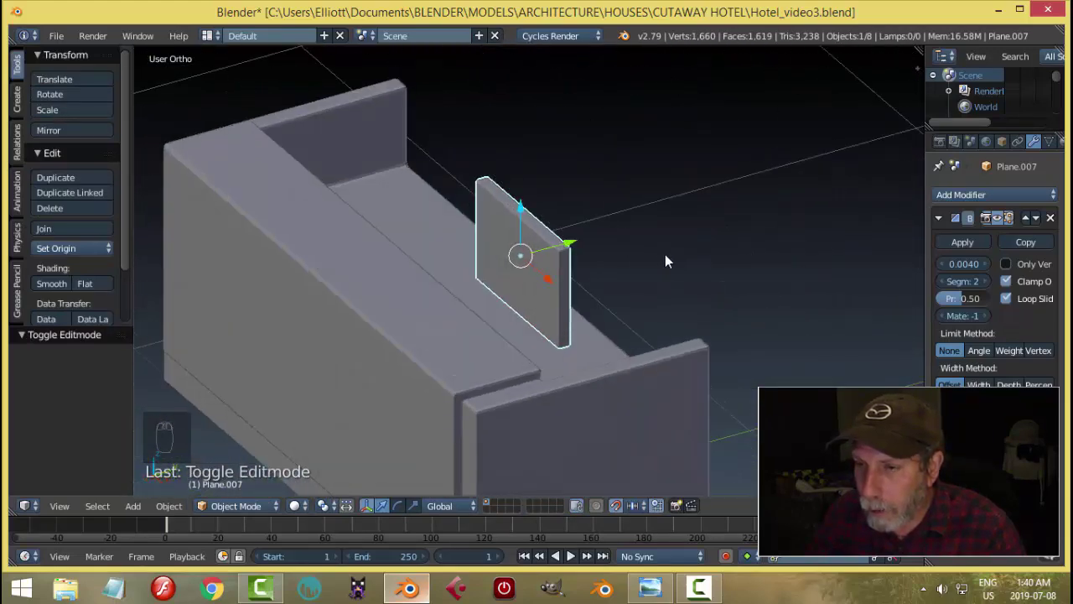
Examine the shape and position of the monitor stand in the reference image in Windows Photo Viewer, and return to Blender.
{"action": "left_click", "coordinate": [651, 587]}
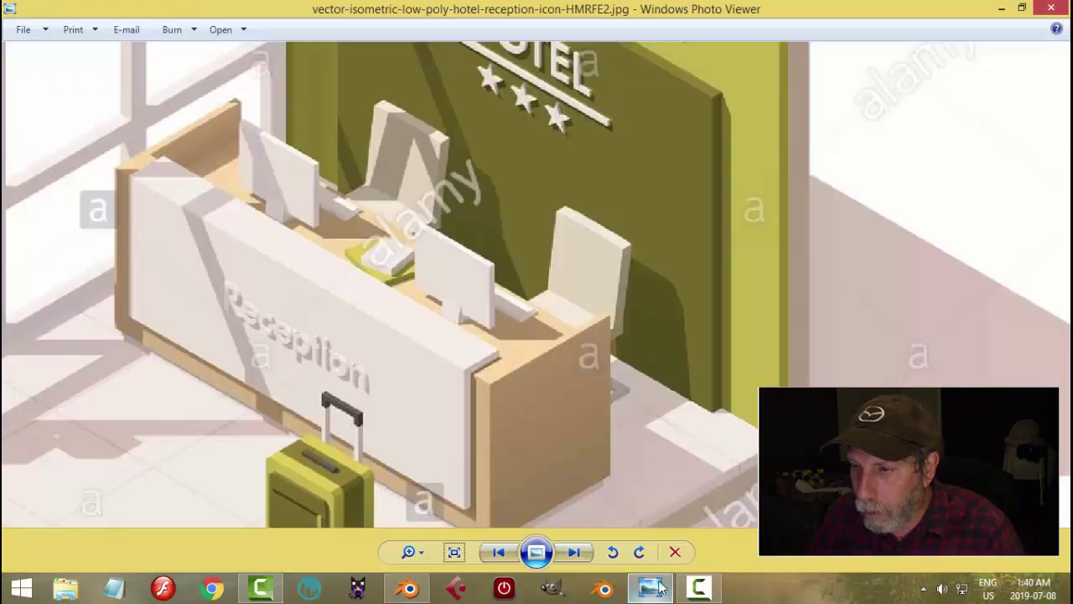
{"action": "scroll", "coordinate": [474, 352], "scroll_direction": "up", "scroll_amount": 5}
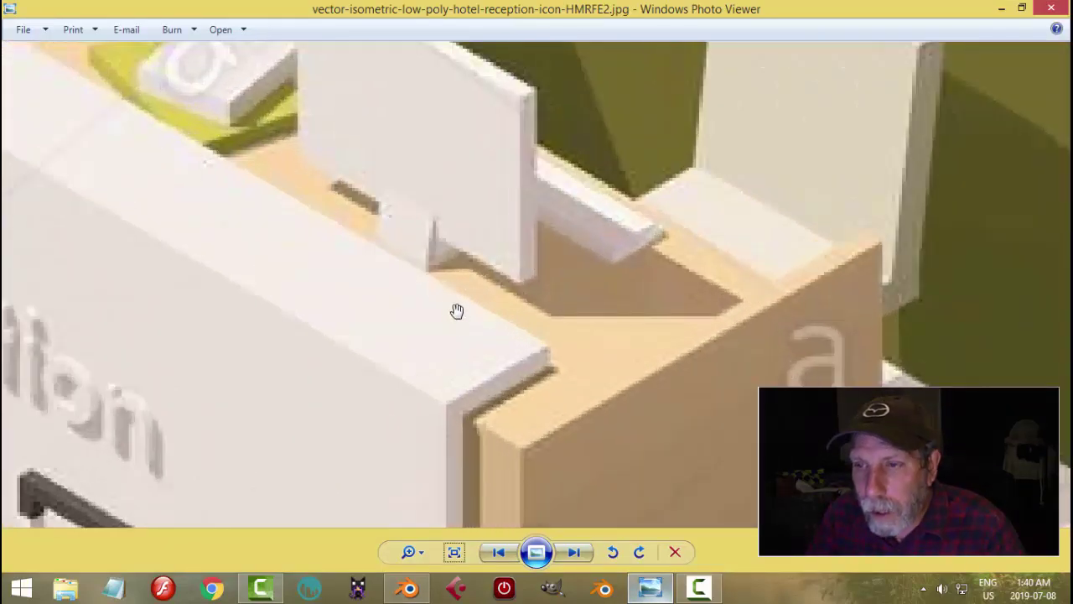
{"action": "scroll", "coordinate": [450, 295], "scroll_direction": "down", "scroll_amount": 2}
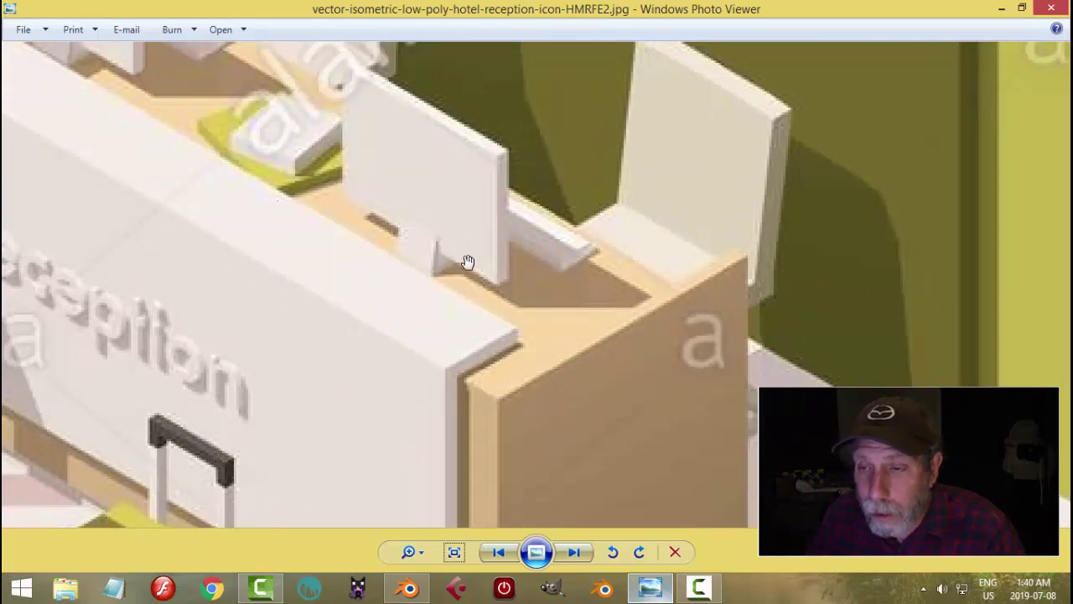
{"action": "scroll", "coordinate": [464, 269], "scroll_direction": "up", "scroll_amount": 1}
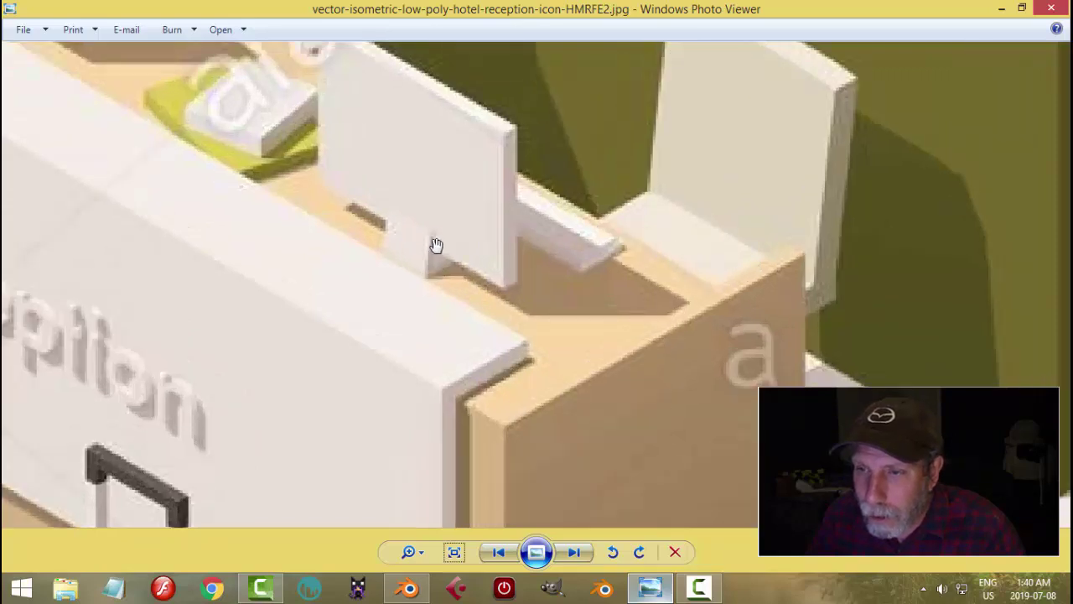
{"action": "scroll", "coordinate": [445, 261], "scroll_direction": "down", "scroll_amount": 1}
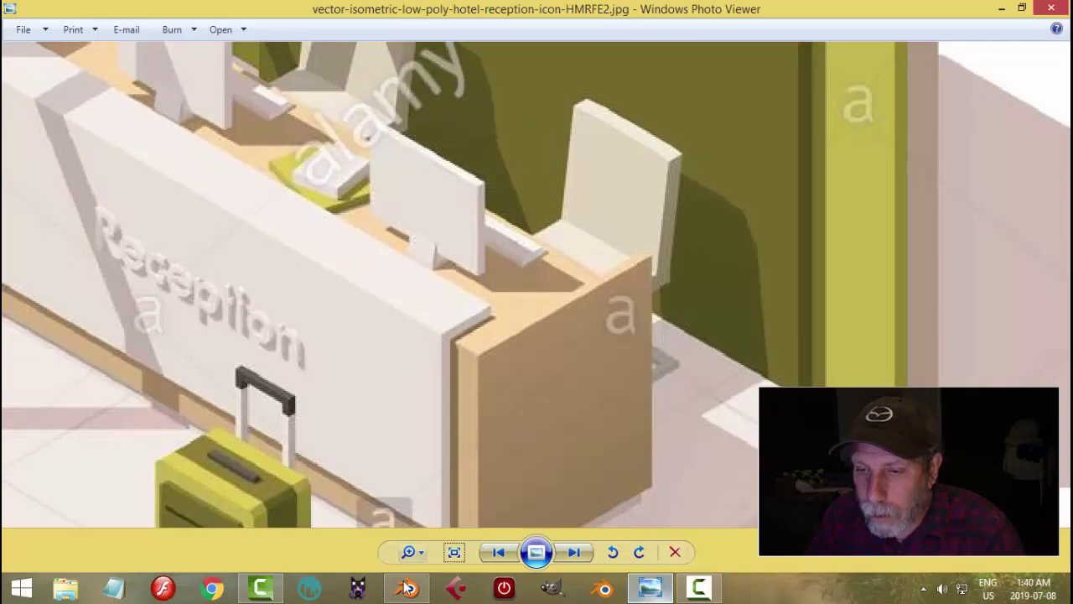
{"action": "scroll", "coordinate": [513, 274], "scroll_direction": "down", "scroll_amount": 3}
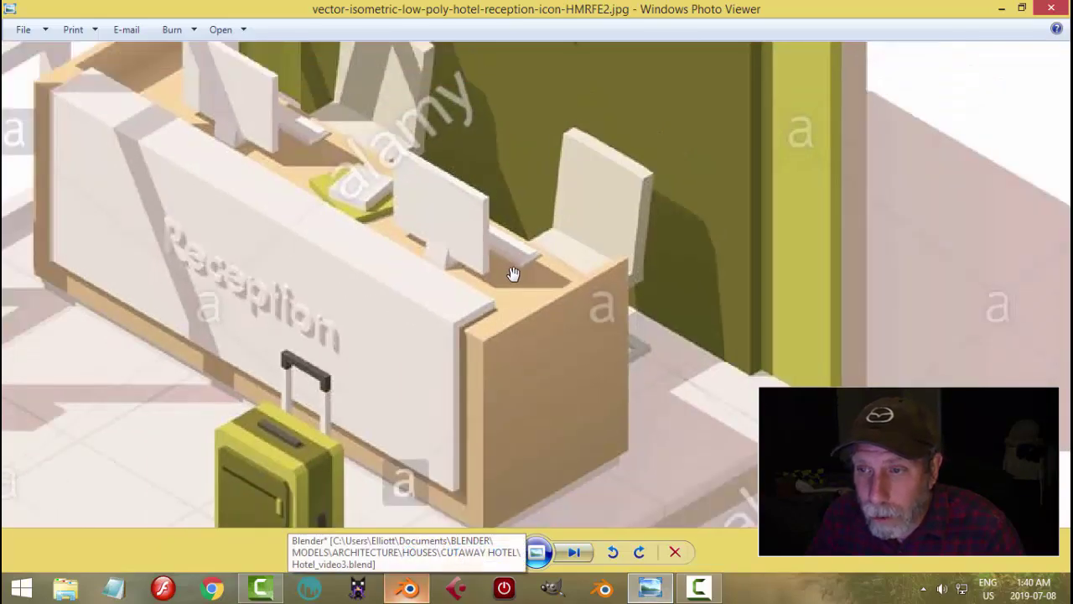
{"action": "left_click", "coordinate": [410, 589]}
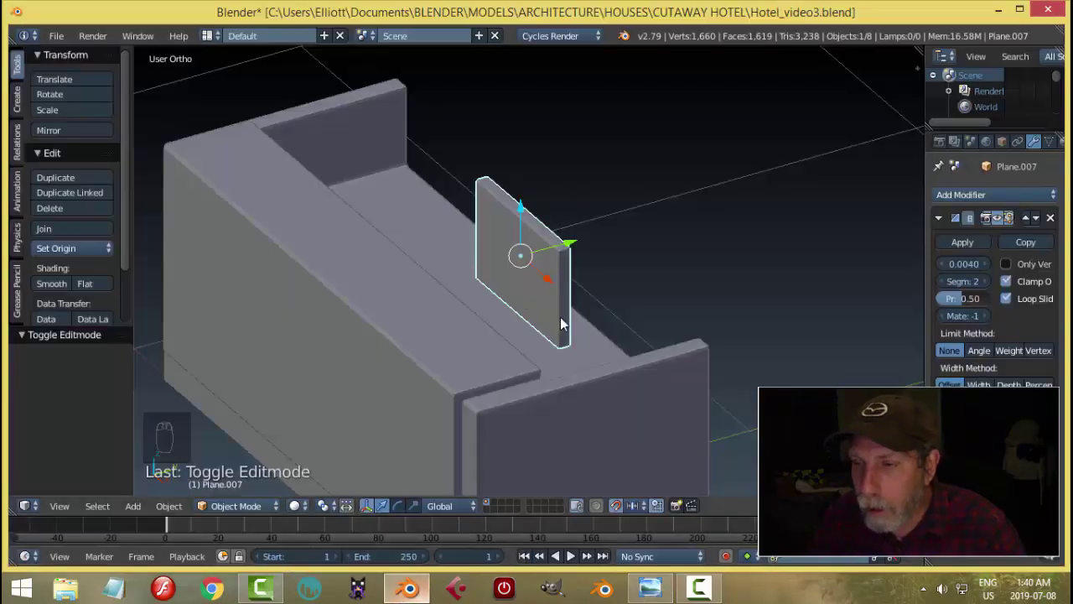
Enter Edit Mode on the monitor, switch to face selection and select its large face toward the counter front.
{"action": "key", "text": "Tab"}
{"action": "left_click", "coordinate": [676, 317]}
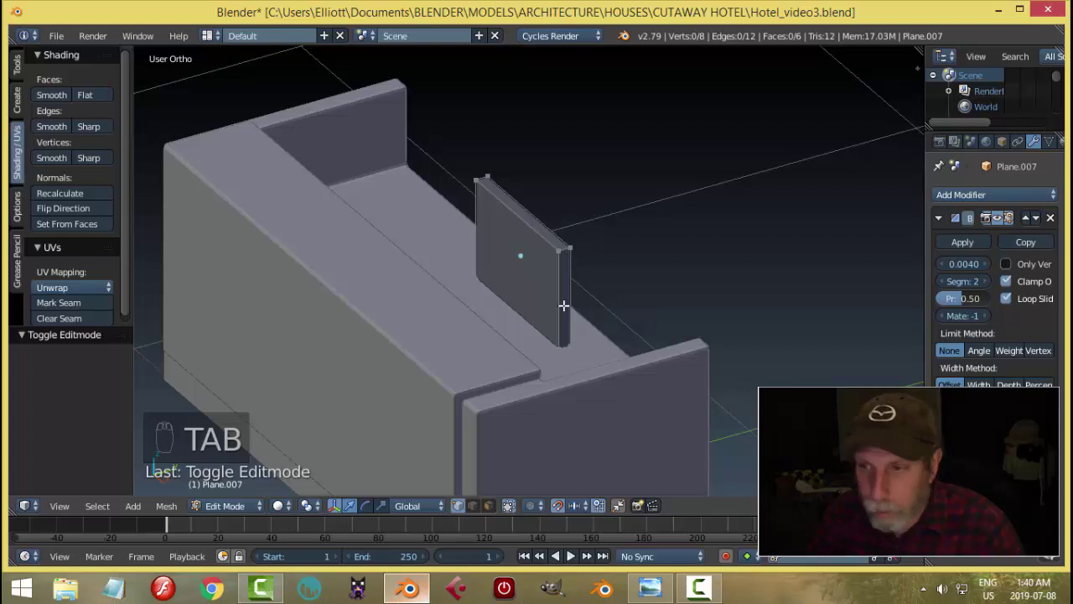
{"action": "left_click", "coordinate": [488, 505]}
{"action": "right_click", "coordinate": [531, 281]}
{"action": "middle_click_drag", "start_coordinate": [575, 282], "coordinate": [603, 280]}
Undo a misplaced duplicate of the selected face, turn off snapping, and undo a trial move of the face along Y.
{"action": "key", "text": "shift+d"}
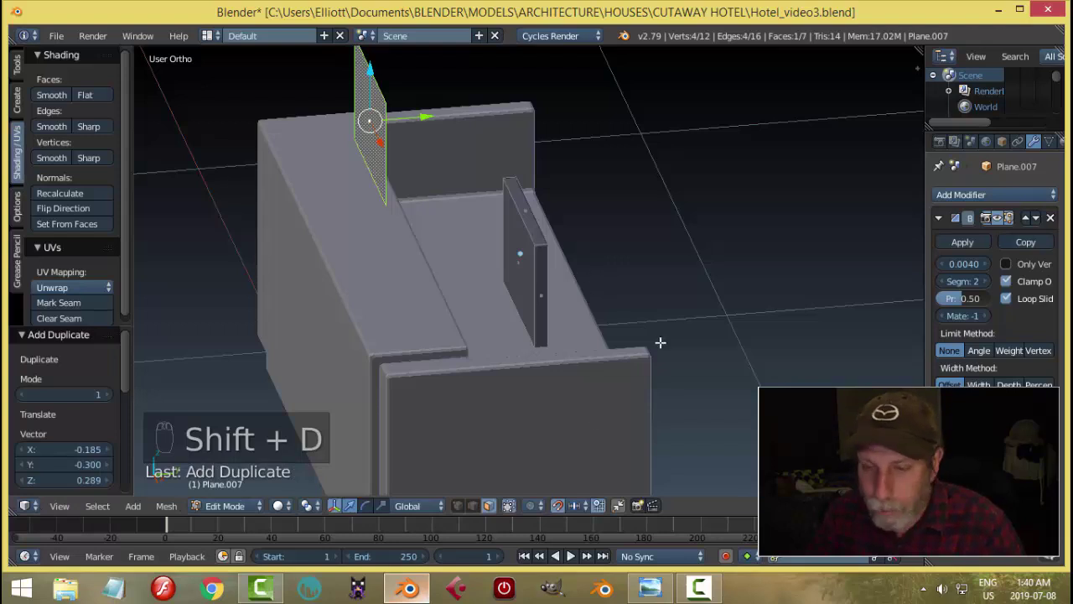
{"action": "key", "text": "ctrl+z"}
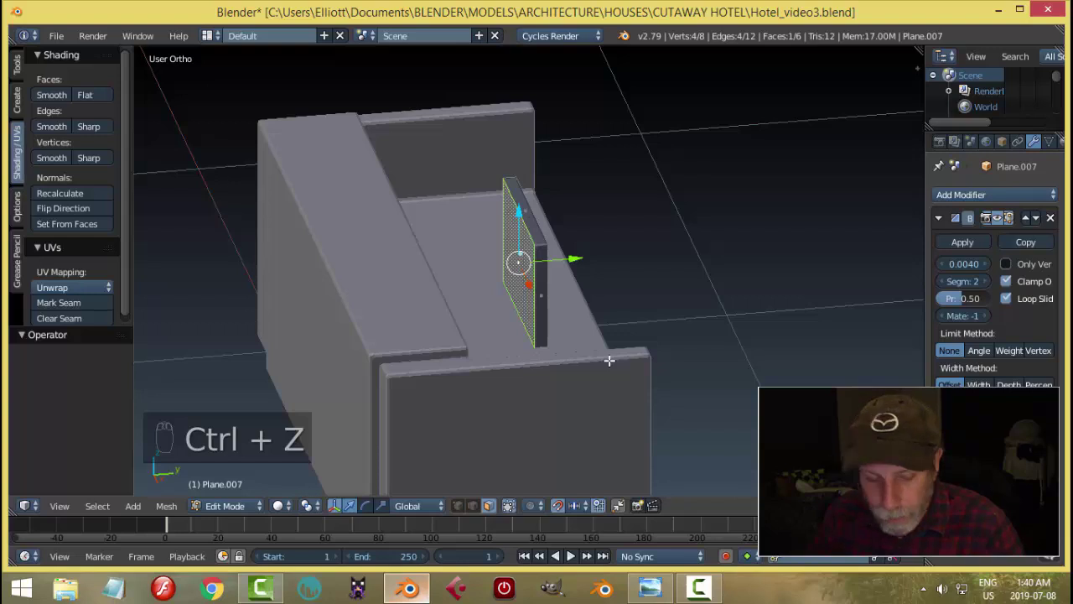
{"action": "left_click", "coordinate": [558, 506]}
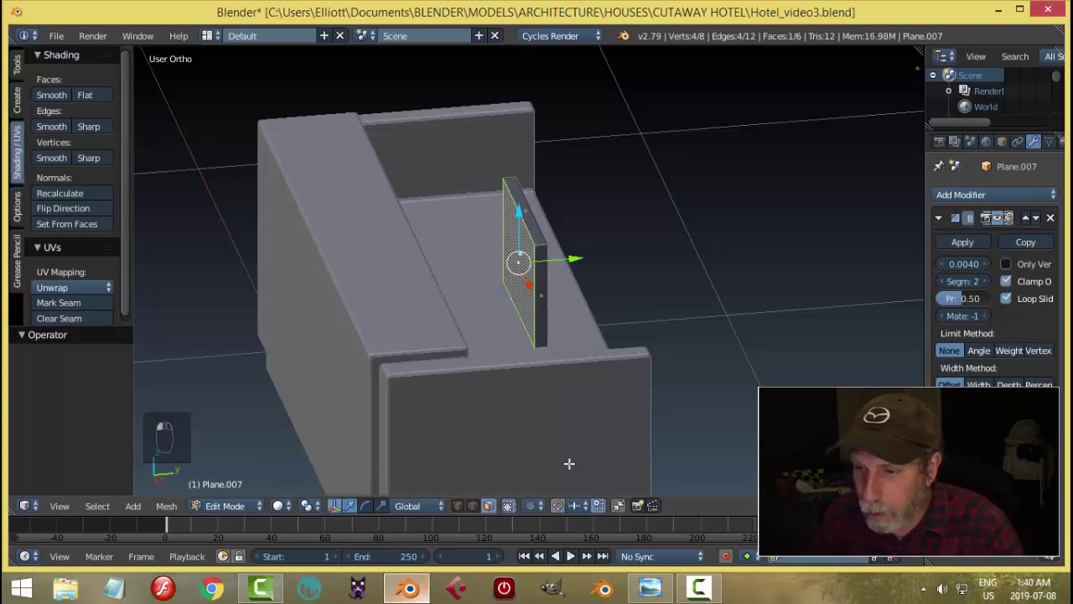
{"action": "left_click_drag", "start_coordinate": [573, 259], "coordinate": [567, 260]}
{"action": "key", "text": "ctrl+z"}
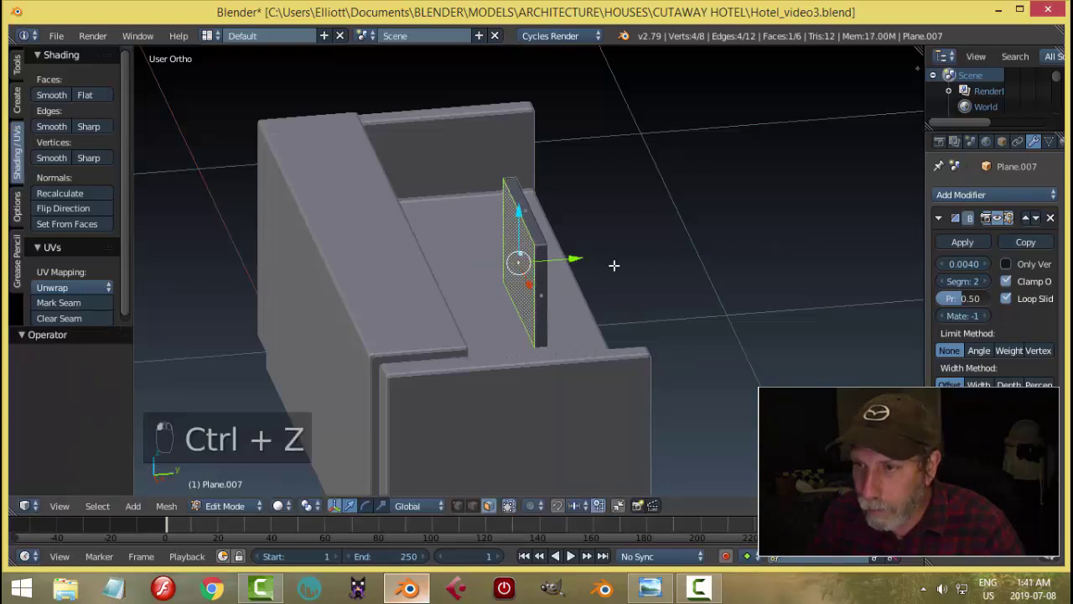
Duplicate the selected monitor face in place, scale the copy to about 0.31 and lower it 0.122 along Z.
{"action": "scroll", "coordinate": [621, 283], "scroll_direction": "up", "scroll_amount": 2}
{"action": "middle_click_drag", "start_coordinate": [620, 283], "coordinate": [643, 281]}
{"action": "key", "text": "shift+d"}
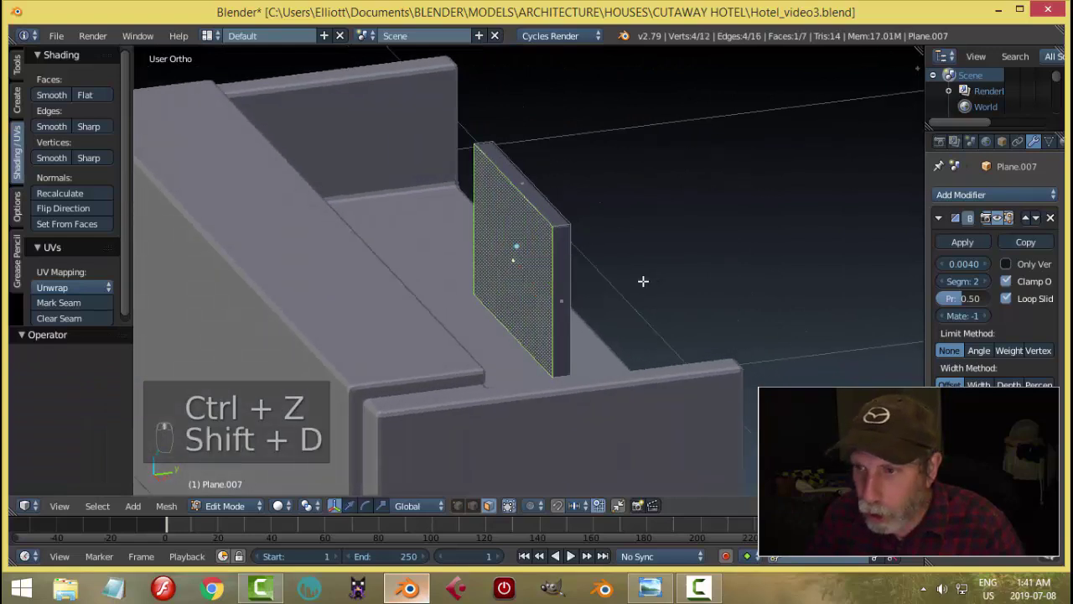
{"action": "right_click", "coordinate": [642, 280]}
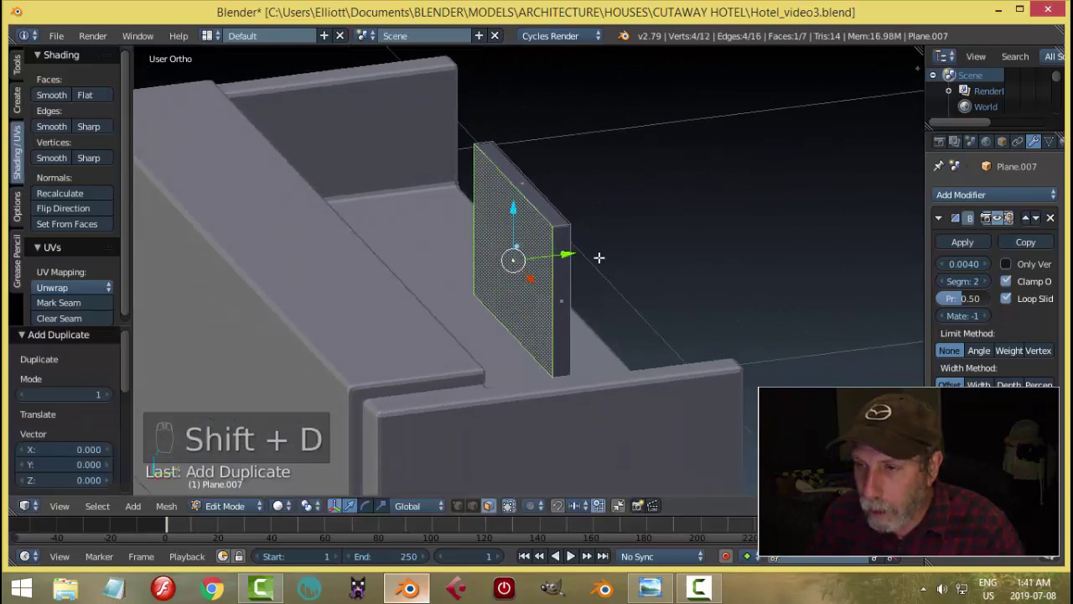
{"action": "key", "text": "s"}
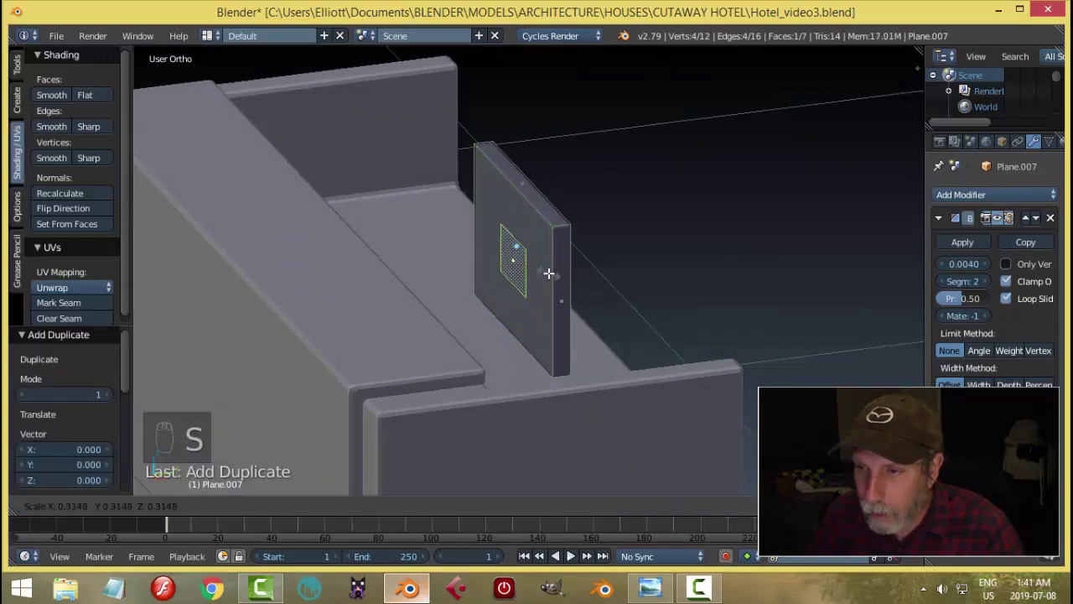
{"action": "left_click", "coordinate": [544, 274]}
{"action": "left_click_drag", "start_coordinate": [522, 220], "coordinate": [516, 285]}
{"action": "mouse_move", "coordinate": [666, 287]}
{"action": "middle_mouse_down"}
{"action": "mouse_move", "coordinate": [657, 295]}
{"action": "mouse_move", "coordinate": [680, 285]}
{"action": "middle_mouse_up"}
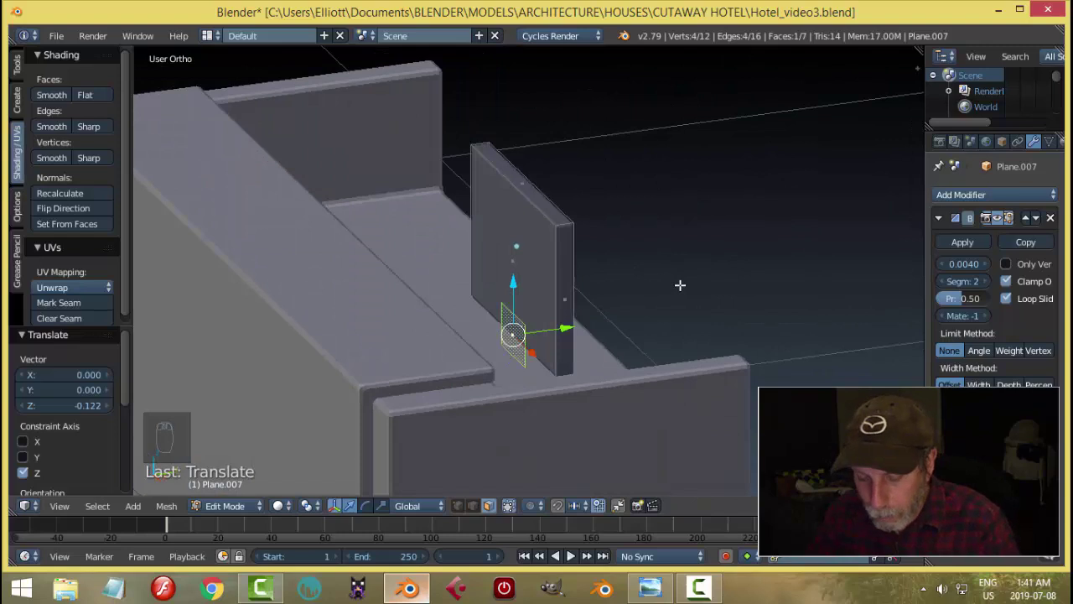
Separate the small face into its own object and set its origin to its geometry in Object Mode.
{"action": "key", "text": "p"}
{"action": "left_click", "coordinate": [680, 286]}
{"action": "key", "text": "Tab"}
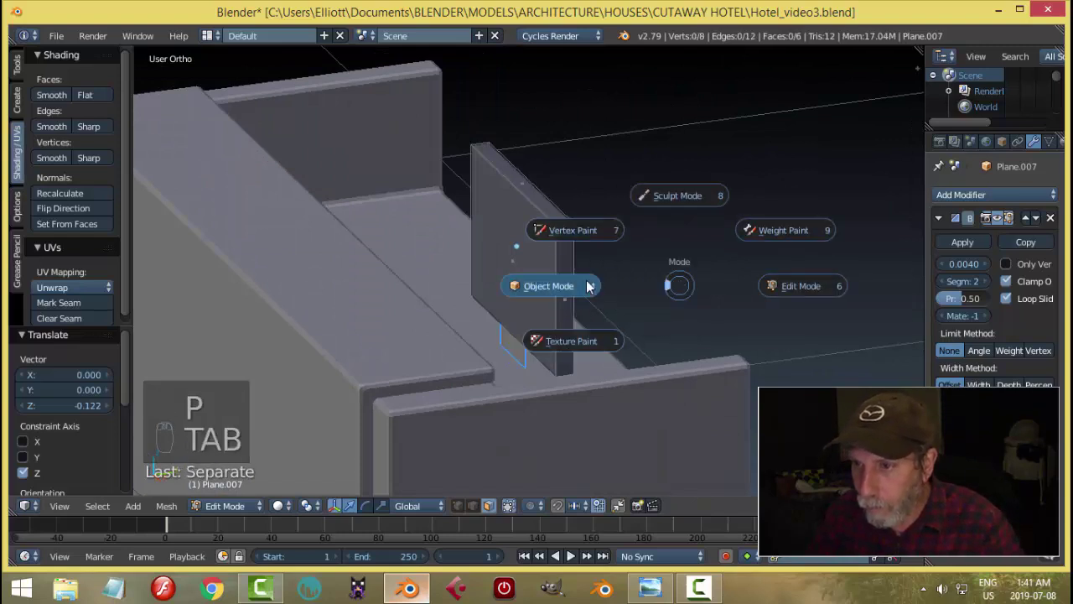
{"action": "left_click", "coordinate": [517, 356]}
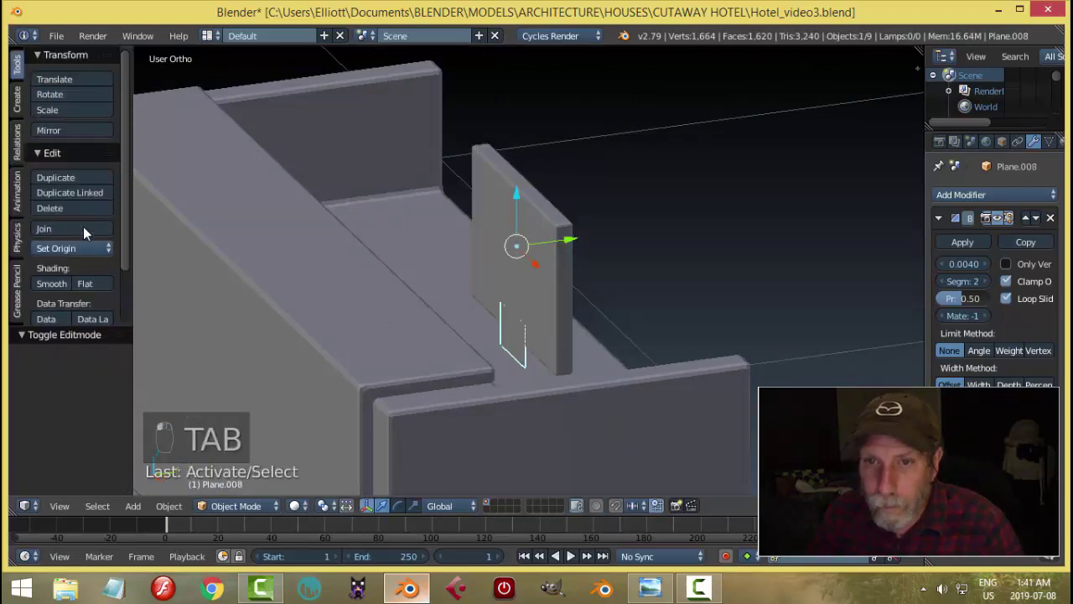
{"action": "left_click", "coordinate": [82, 247]}
{"action": "left_click", "coordinate": [90, 282]}
Compare the small stand face with the monitor stand in the reference image in Windows Photo Viewer.
{"action": "middle_click_drag", "start_coordinate": [606, 297], "coordinate": [658, 316]}
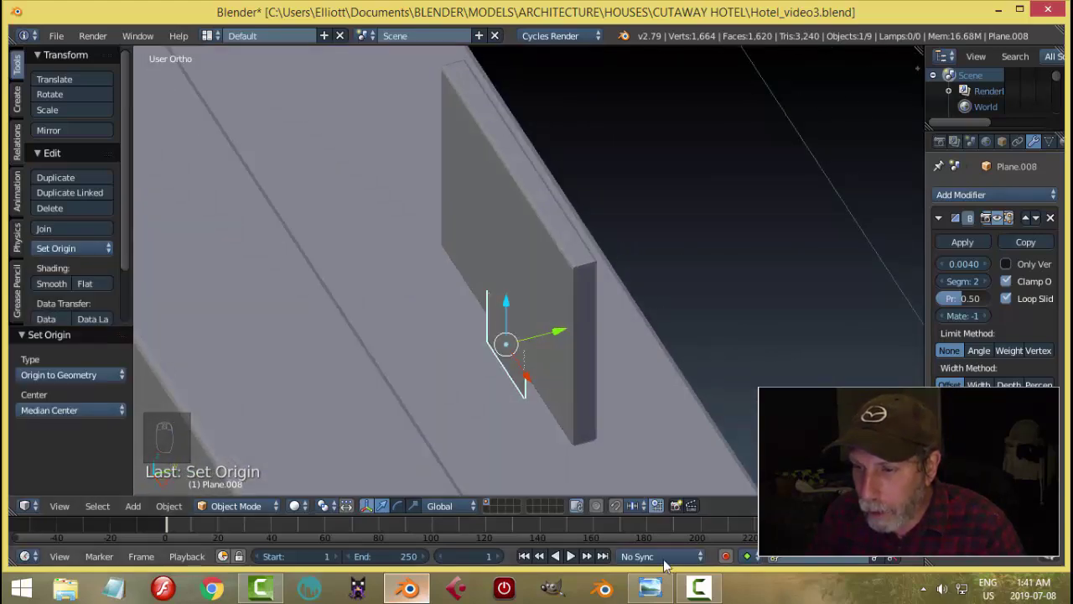
{"action": "left_click", "coordinate": [651, 588]}
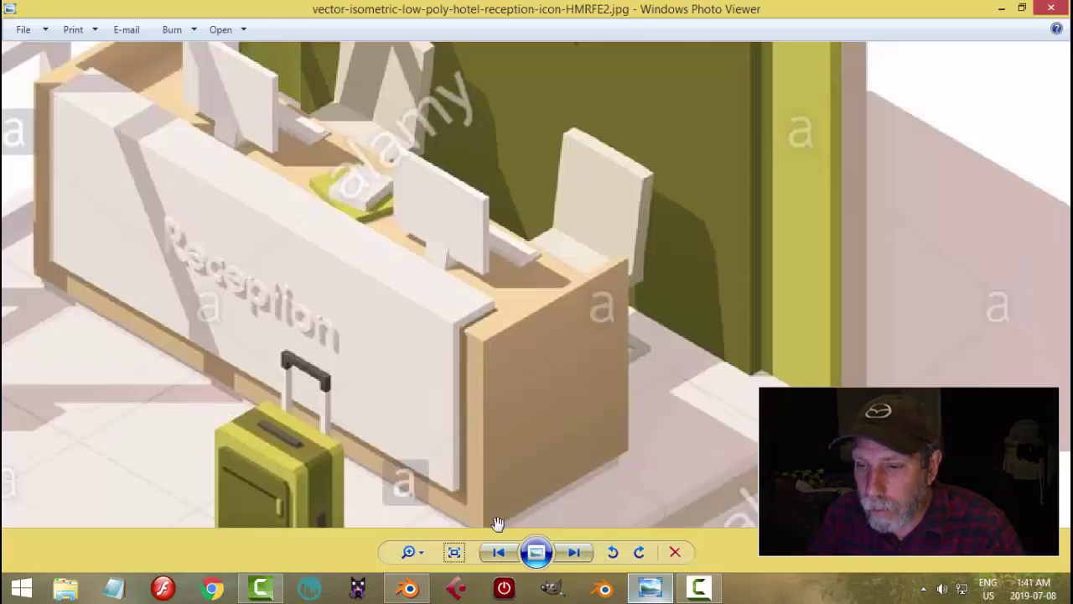
{"action": "left_click", "coordinate": [408, 587]}
{"action": "middle_click_drag", "start_coordinate": [548, 275], "coordinate": [634, 275]}
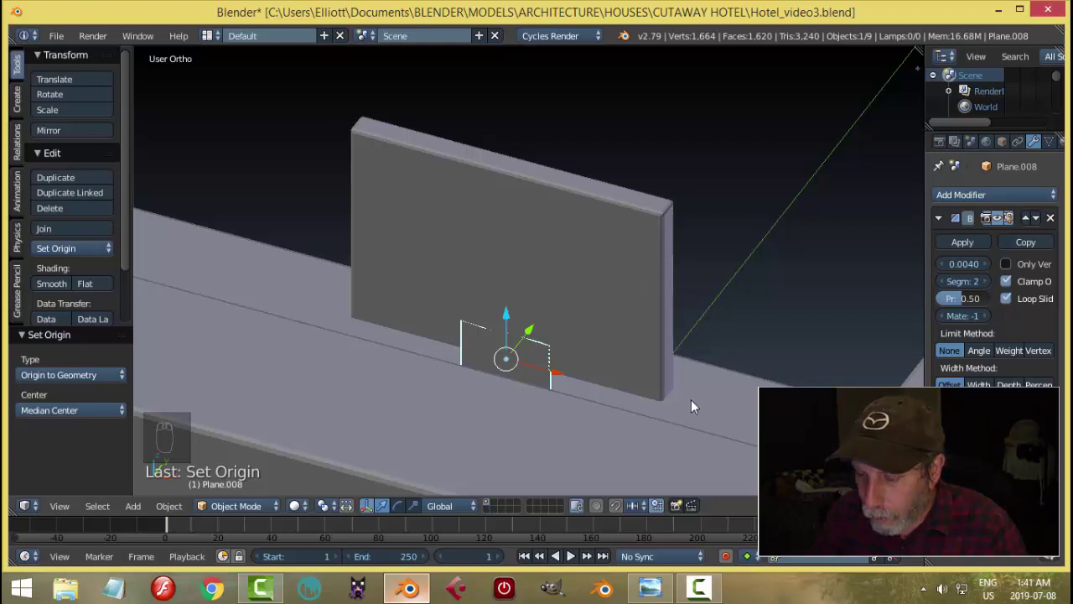
Open the small stand face for editing in front wireframe view with vertex select mode active.
{"action": "key", "text": "KP_1"}
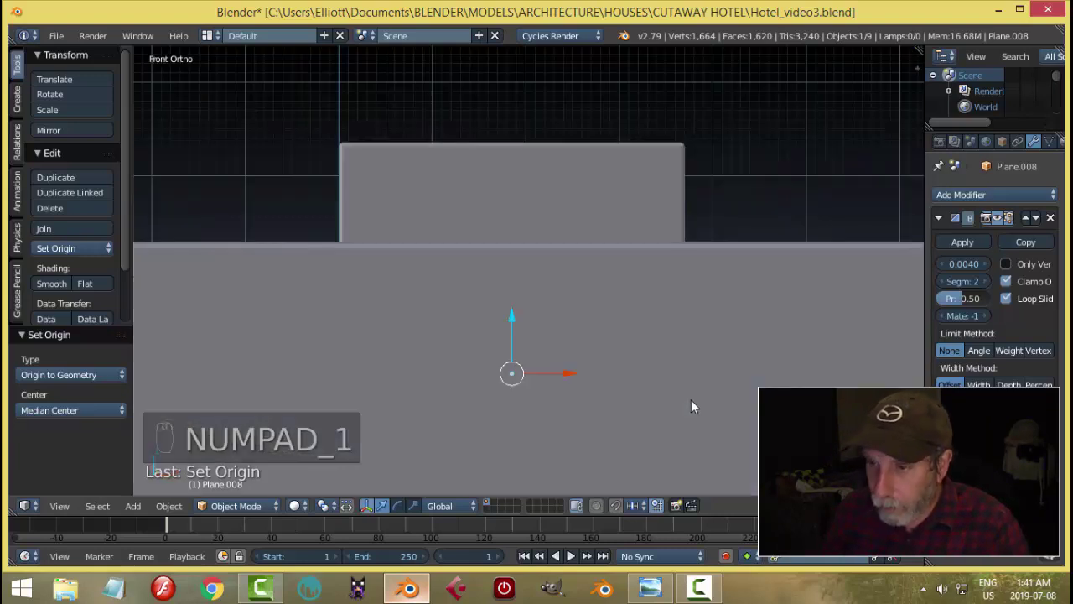
{"action": "key", "text": "z"}
{"action": "left_click", "coordinate": [648, 389]}
{"action": "scroll", "coordinate": [629, 390], "scroll_direction": "up", "scroll_amount": 4}
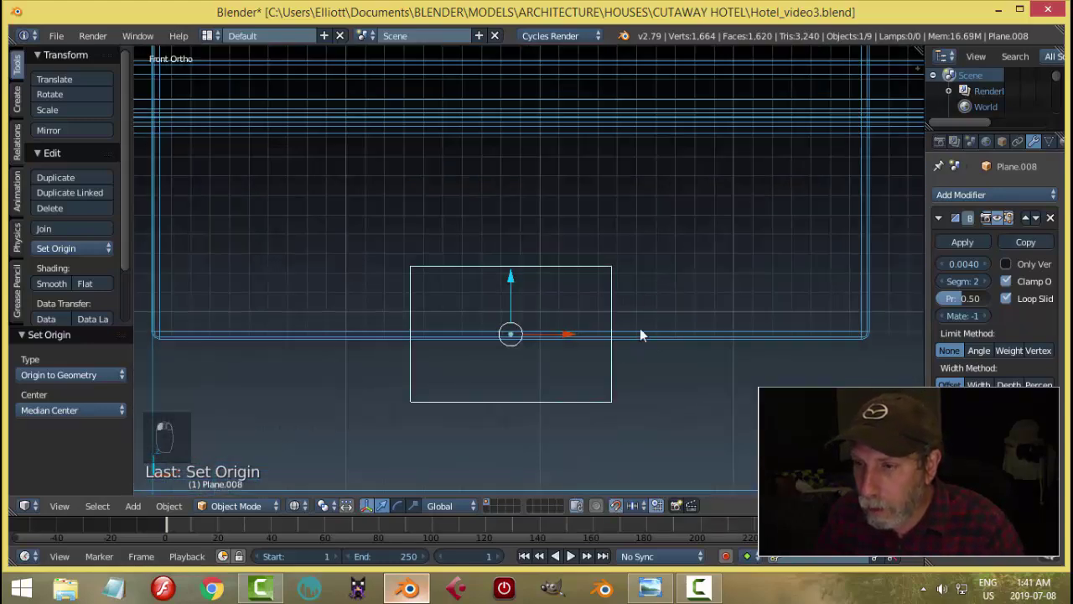
{"action": "key", "text": "Tab"}
{"action": "left_click", "coordinate": [729, 328]}
{"action": "key", "text": "ctrl+Tab"}
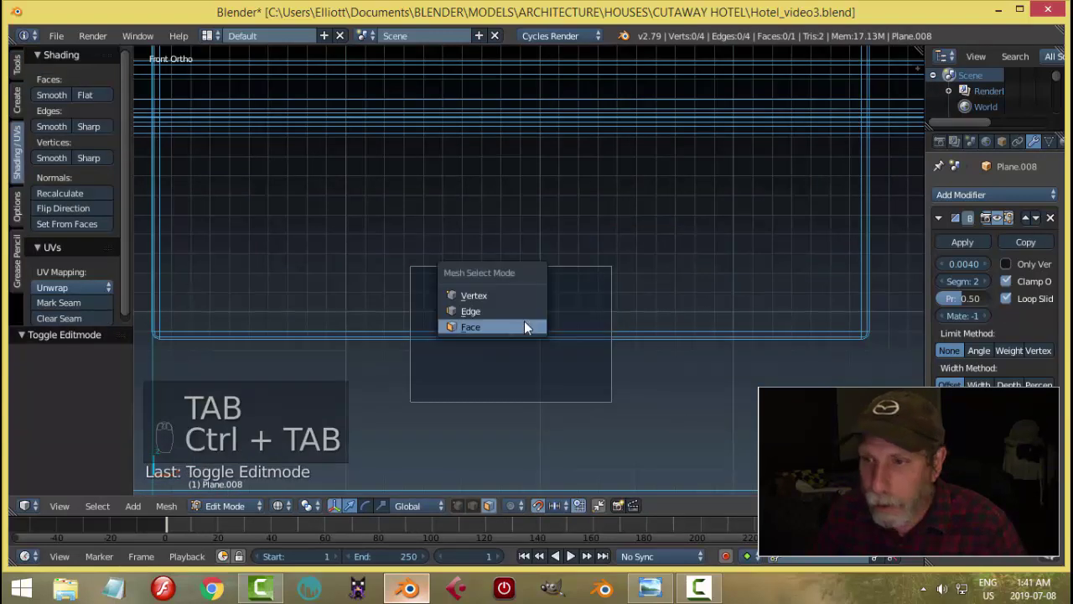
{"action": "left_click", "coordinate": [512, 292]}
{"action": "key", "text": "a"}
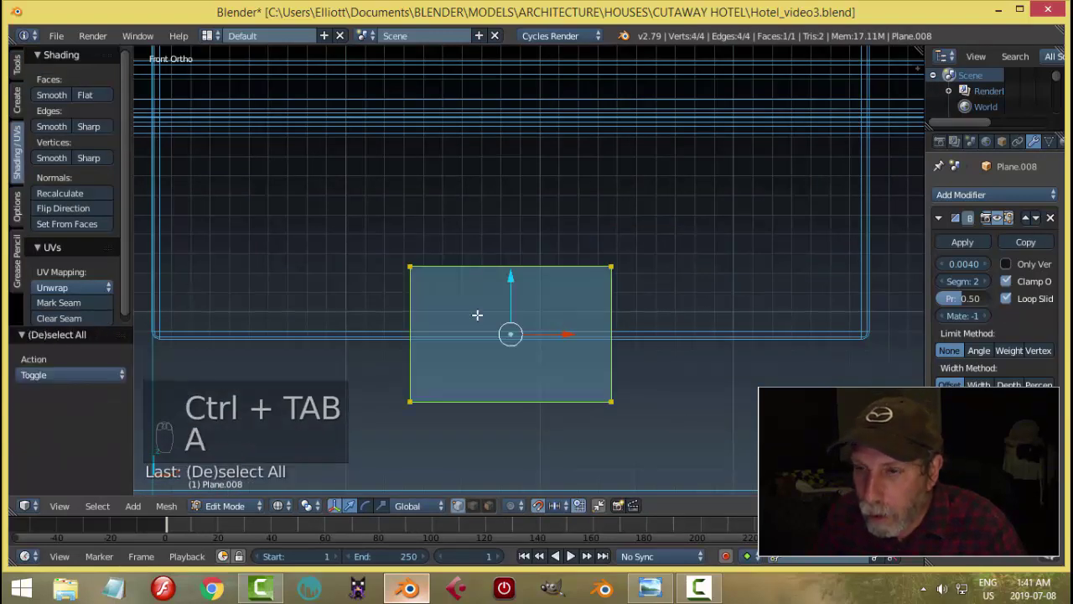
Widen the stand face by moving its left and right vertices outward along X, about 0.003 on each side.
{"action": "key", "text": "a"}
{"action": "key", "text": "b"}
{"action": "left_click_drag", "start_coordinate": [379, 234], "coordinate": [467, 434]}
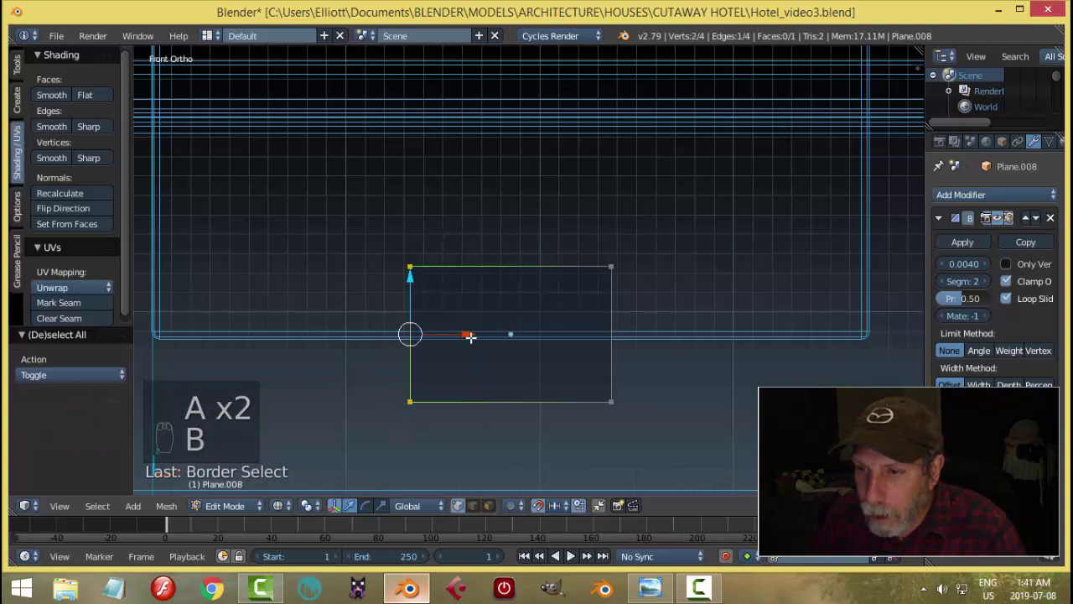
{"action": "key", "text": "a"}
{"action": "key", "text": "b"}
{"action": "left_click_drag", "start_coordinate": [582, 237], "coordinate": [618, 444]}
{"action": "left_click_drag", "start_coordinate": [663, 338], "coordinate": [670, 337]}
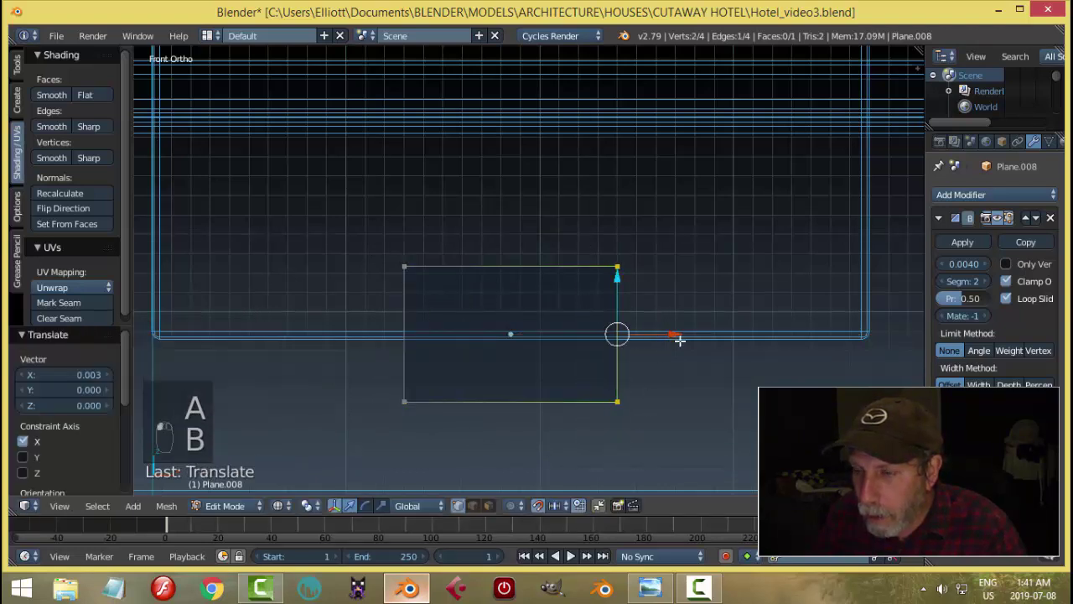
Lower the stand face's top edge slightly, checking its proportions against the reference image in Windows Photo Viewer.
{"action": "key", "text": "a"}
{"action": "scroll", "coordinate": [689, 346], "scroll_direction": "down", "scroll_amount": 1}
{"action": "key", "text": "b"}
{"action": "left_click_drag", "start_coordinate": [388, 240], "coordinate": [650, 303]}
{"action": "left_click", "coordinate": [651, 587]}
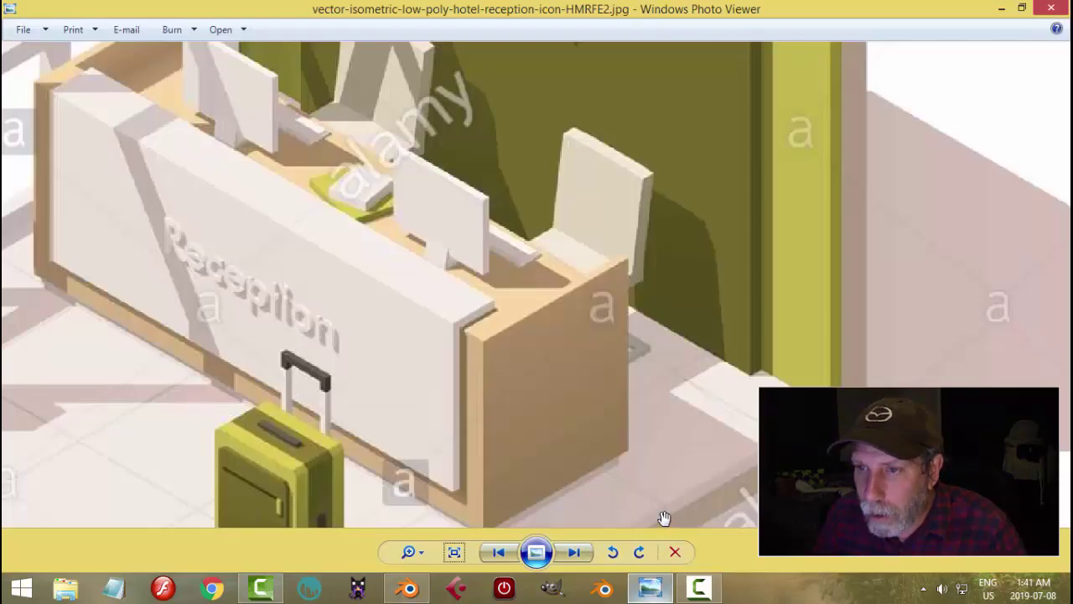
{"action": "left_click", "coordinate": [409, 587]}
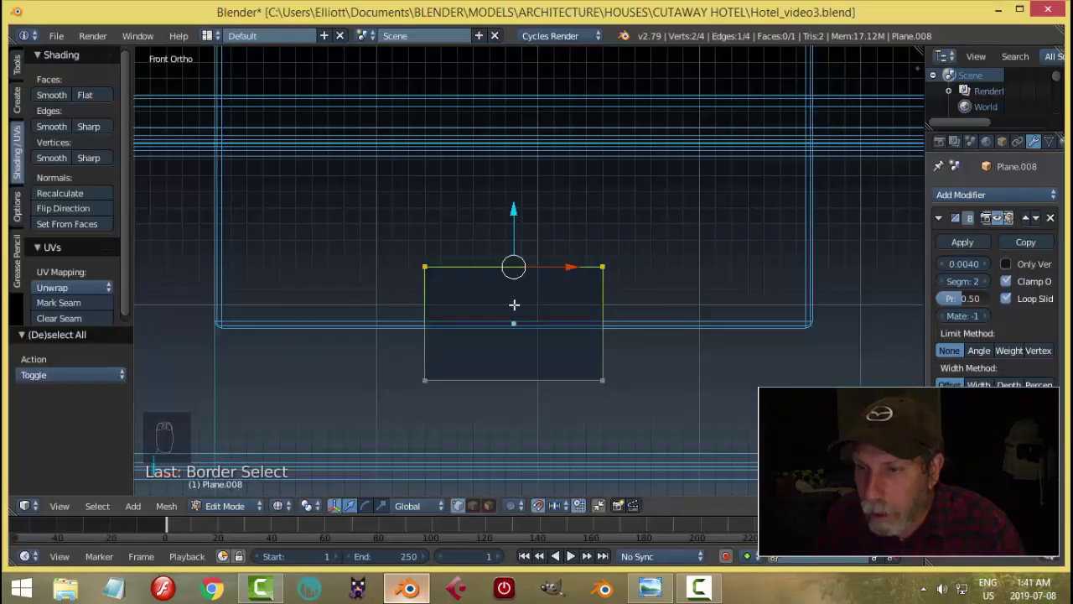
{"action": "key", "text": "a"}
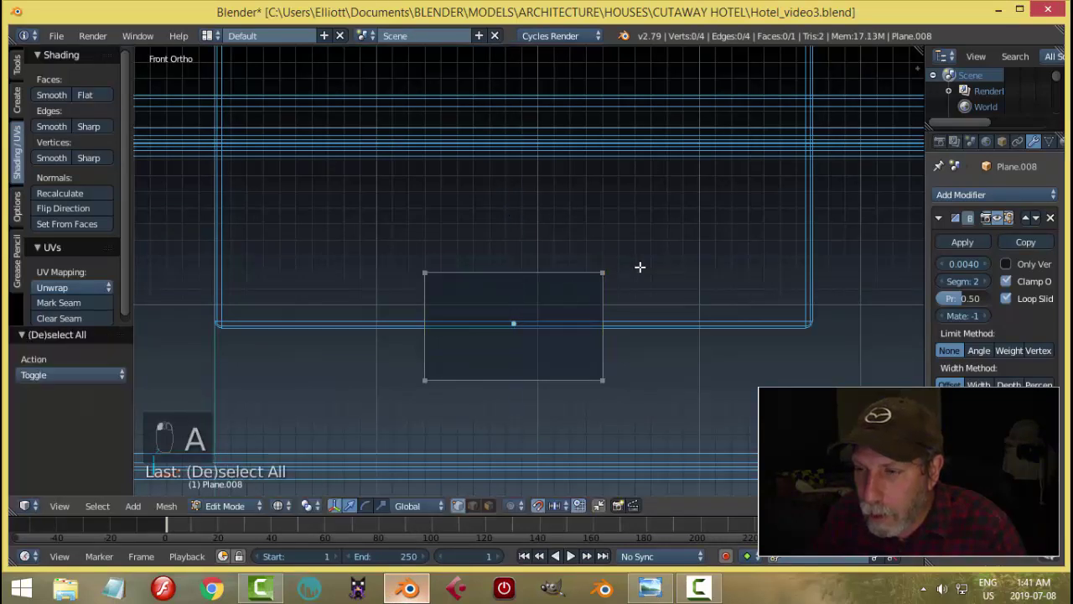
Lower the bottom edge of the stand face about 0.033 along Z.
{"action": "scroll", "coordinate": [647, 277], "scroll_direction": "down", "scroll_amount": 1}
{"action": "key", "text": "b"}
{"action": "left_click_drag", "start_coordinate": [404, 335], "coordinate": [662, 395]}
{"action": "left_click_drag", "start_coordinate": [515, 314], "coordinate": [521, 358]}
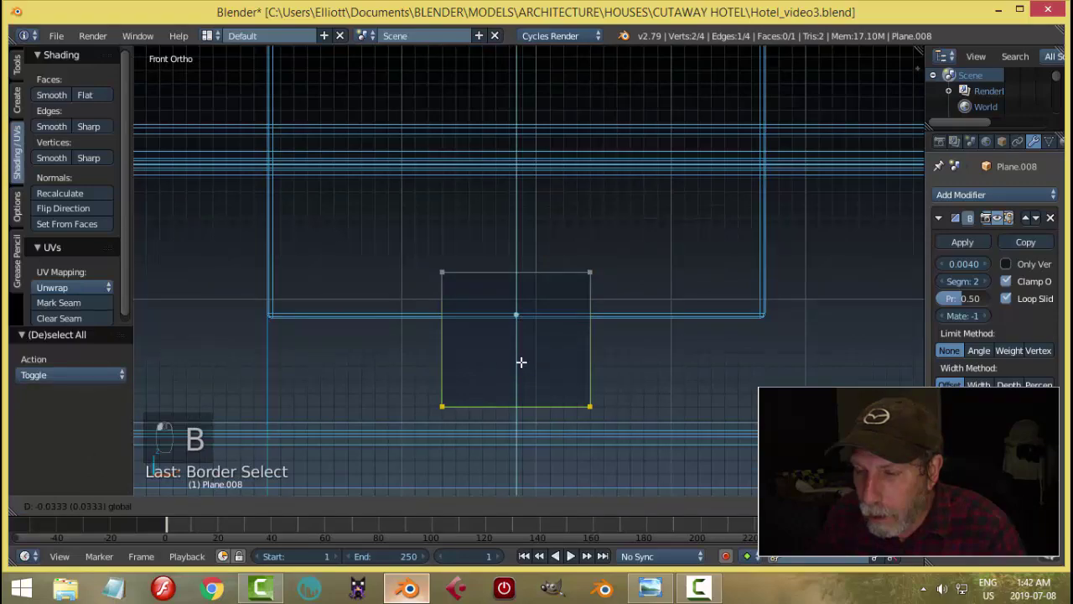
{"action": "key", "text": "a"}
Extrude the stand face's bottom edge and move the new edge 0.050 along Y to form the base.
{"action": "middle_click_drag", "start_coordinate": [663, 364], "coordinate": [529, 381]}
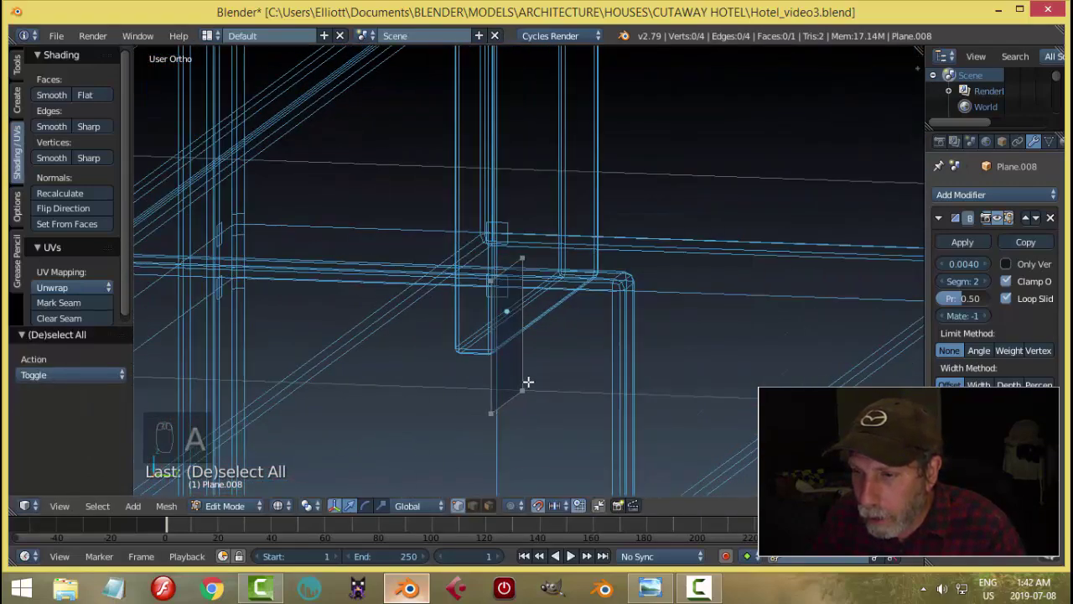
{"action": "right_click", "coordinate": [522, 387]}
{"action": "right_click", "coordinate": [492, 413], "text": "shift"}
{"action": "middle_click_drag", "start_coordinate": [491, 422], "coordinate": [567, 394]}
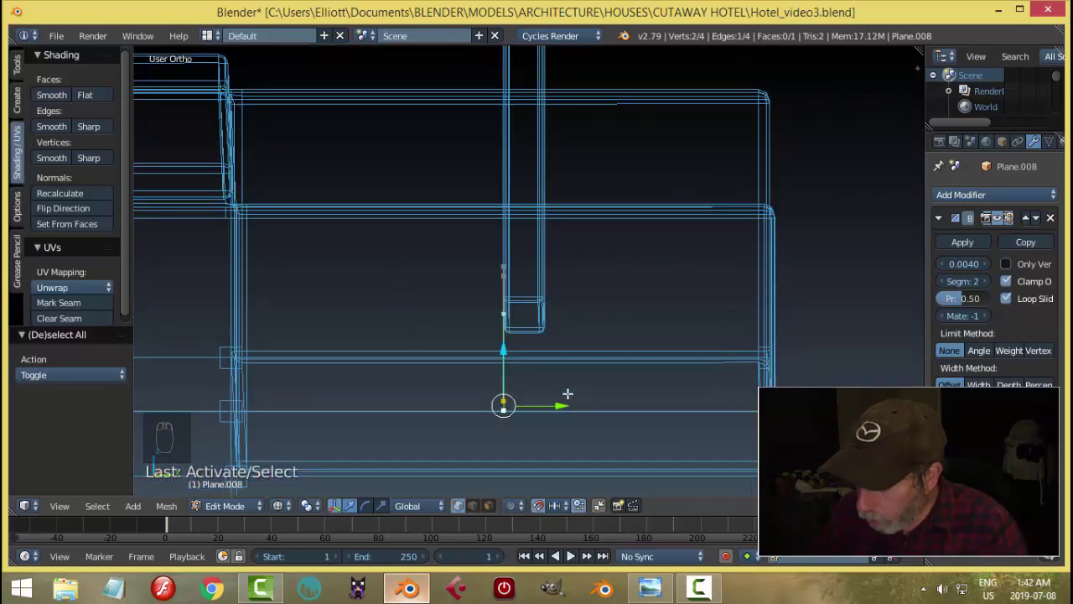
{"action": "key", "text": "KP_3"}
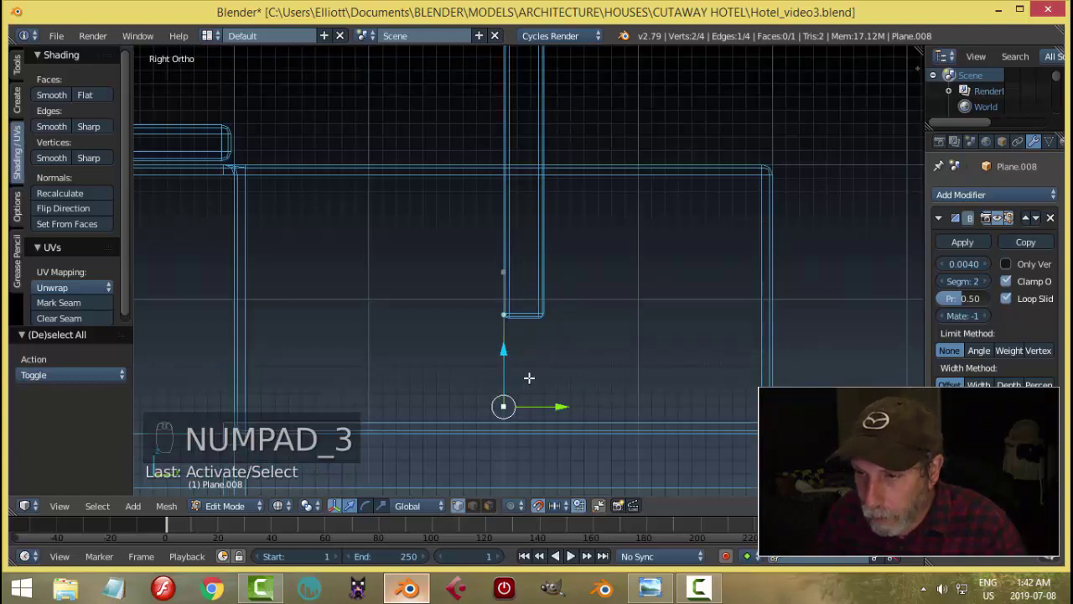
{"action": "key", "text": "e"}
{"action": "left_click", "coordinate": [582, 408]}
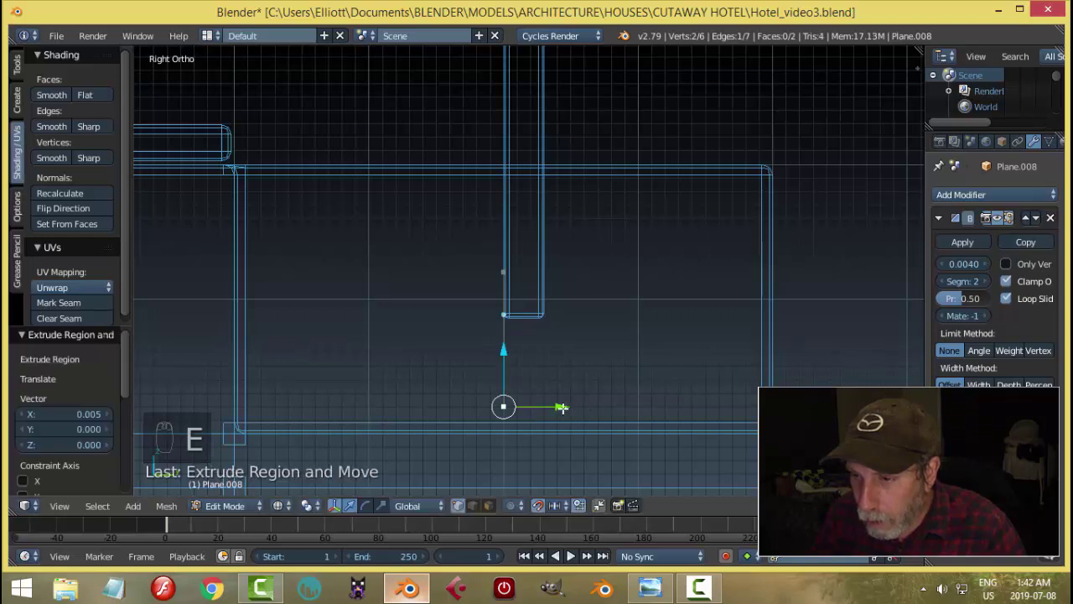
{"action": "left_click_drag", "start_coordinate": [562, 407], "coordinate": [639, 412]}
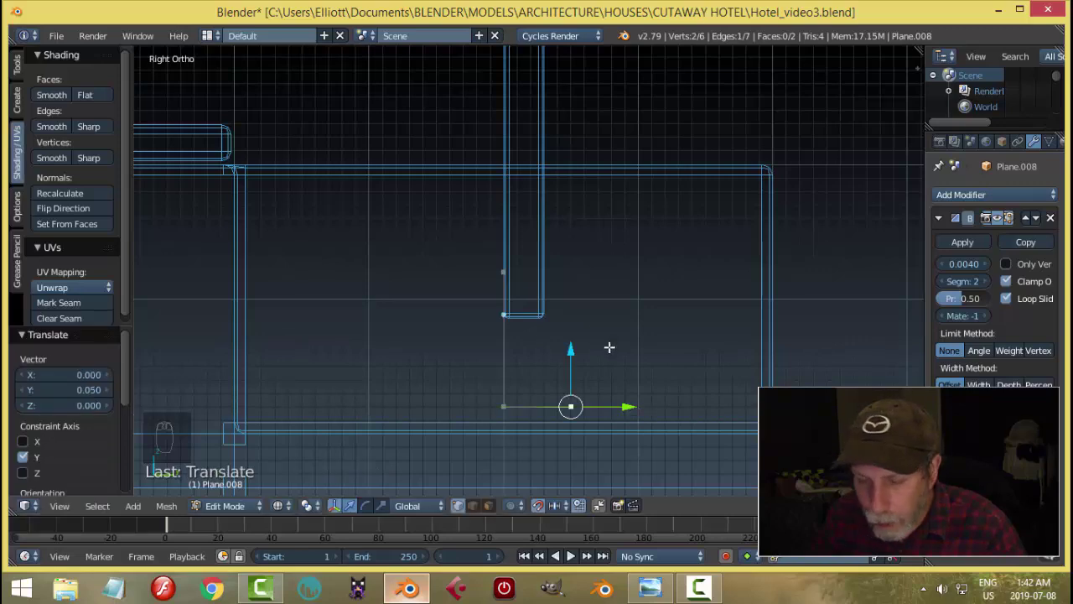
Inspect the stand in solid shading and compare it with the monitor stands in the Windows Photo Viewer reference image.
{"action": "mouse_move", "coordinate": [610, 347]}
{"action": "middle_mouse_down"}
{"action": "mouse_move", "coordinate": [702, 397]}
{"action": "mouse_move", "coordinate": [733, 384]}
{"action": "mouse_move", "coordinate": [671, 357]}
{"action": "mouse_move", "coordinate": [596, 359]}
{"action": "mouse_move", "coordinate": [634, 350]}
{"action": "mouse_move", "coordinate": [695, 371]}
{"action": "mouse_move", "coordinate": [811, 384]}
{"action": "mouse_move", "coordinate": [622, 358]}
{"action": "middle_mouse_up"}
{"action": "key", "text": "z"}
{"action": "left_click", "coordinate": [717, 463]}
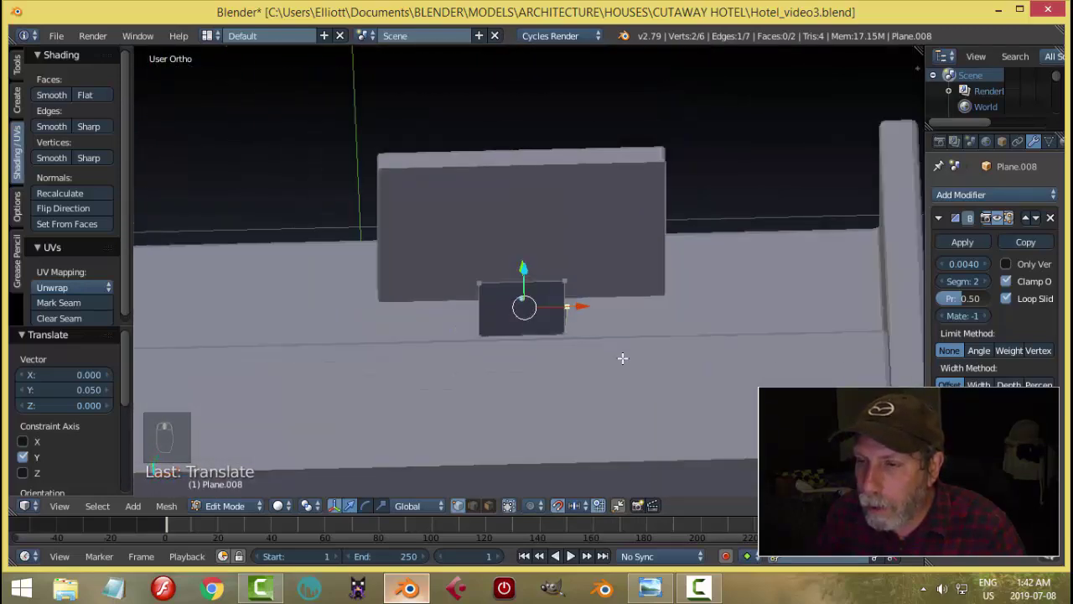
{"action": "left_click", "coordinate": [651, 587]}
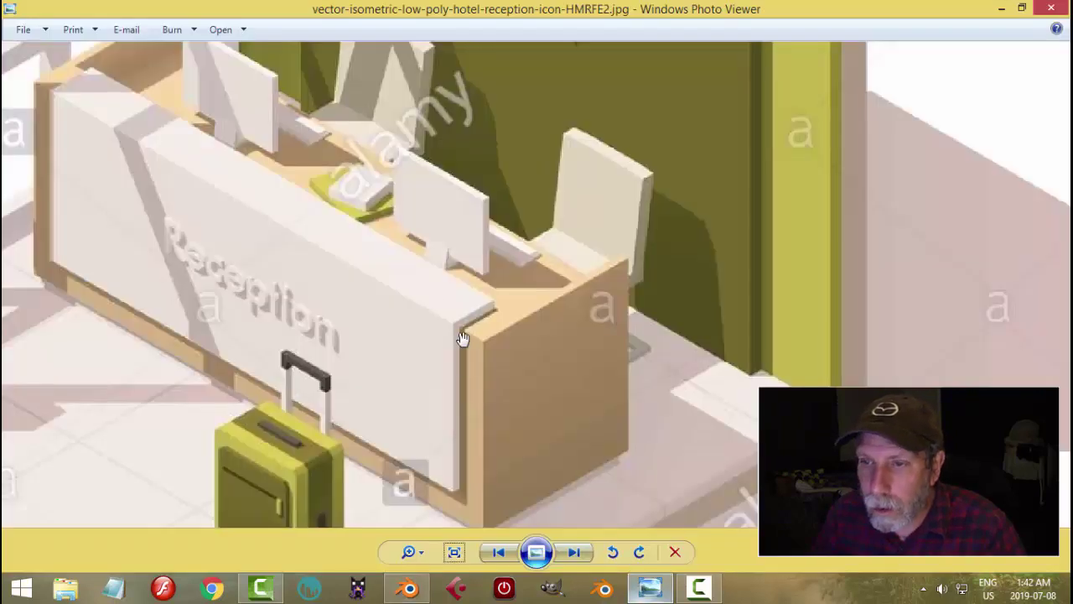
{"action": "left_click", "coordinate": [409, 587]}
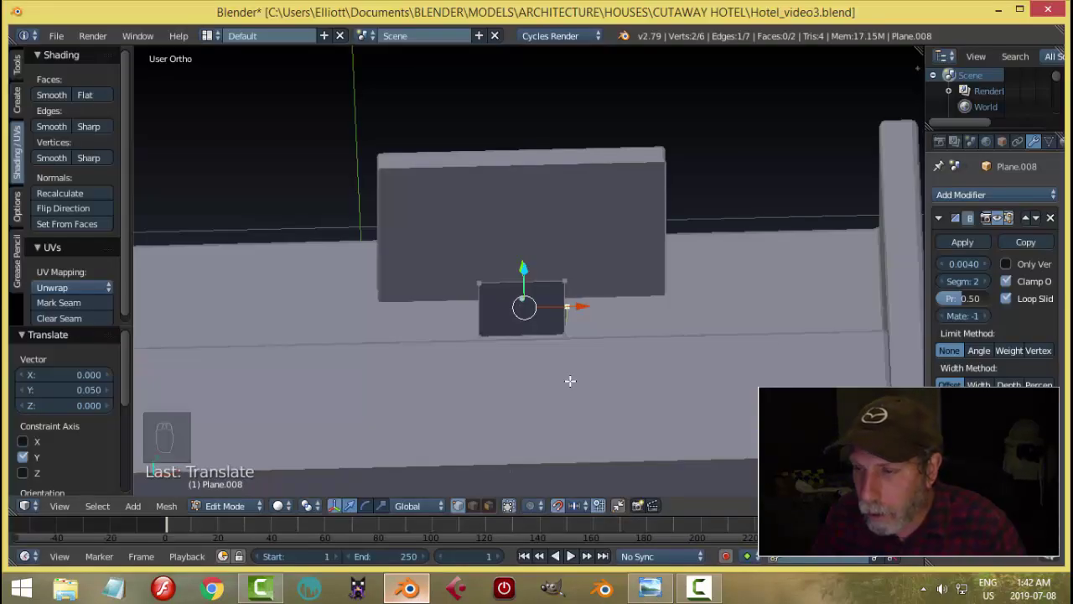
Return to the front wireframe view of the stand and clear the vertex selection.
{"action": "key", "text": "KP_1"}
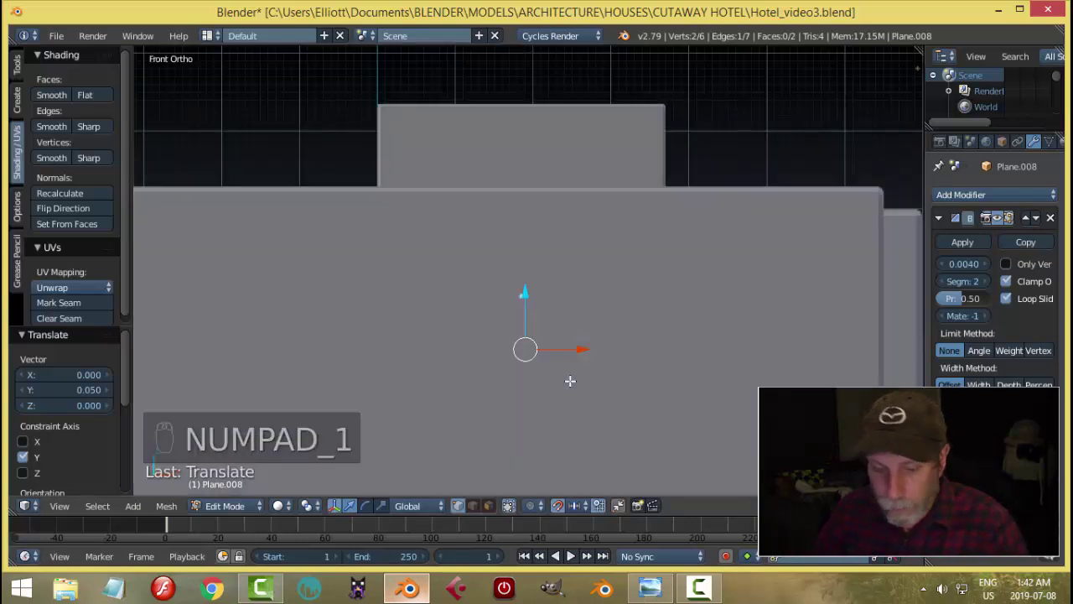
{"action": "key", "text": "z"}
{"action": "key", "text": "a"}
{"action": "scroll", "coordinate": [587, 336], "scroll_direction": "up", "scroll_amount": 3}
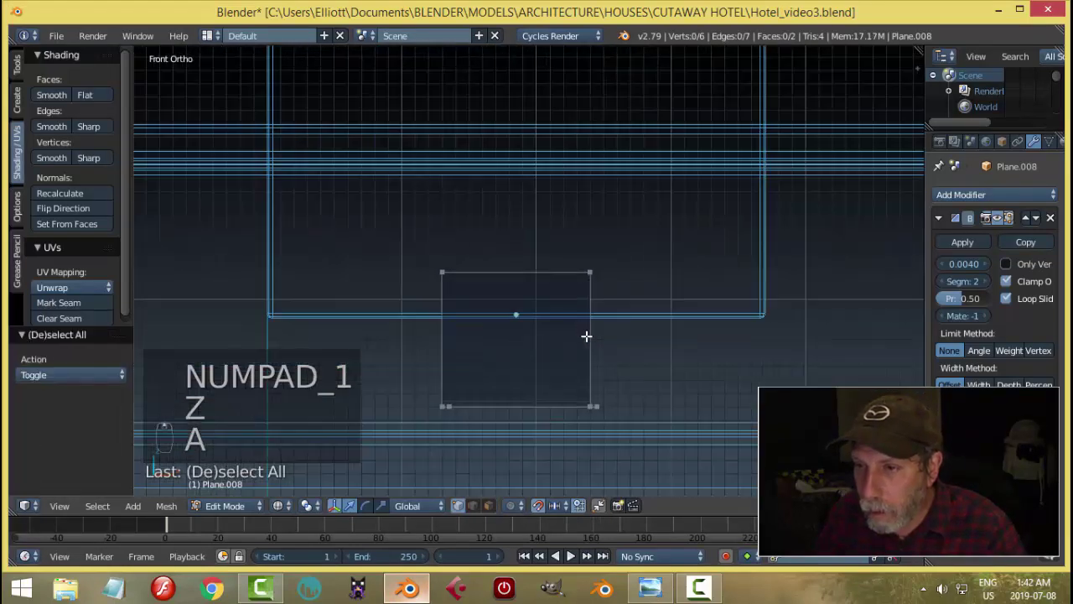
{"action": "key", "text": "b"}
{"action": "left_click_drag", "start_coordinate": [402, 228], "coordinate": [484, 444]}
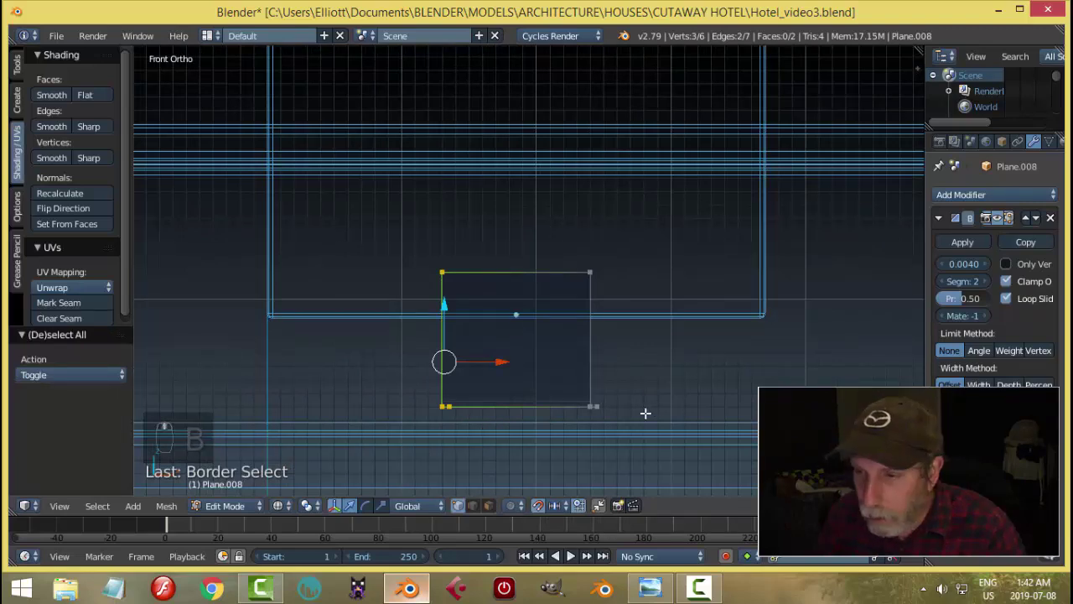
{"action": "mouse_move", "coordinate": [646, 411]}
{"action": "middle_mouse_down"}
{"action": "mouse_move", "coordinate": [606, 439]}
{"action": "mouse_move", "coordinate": [650, 429]}
{"action": "middle_mouse_up"}
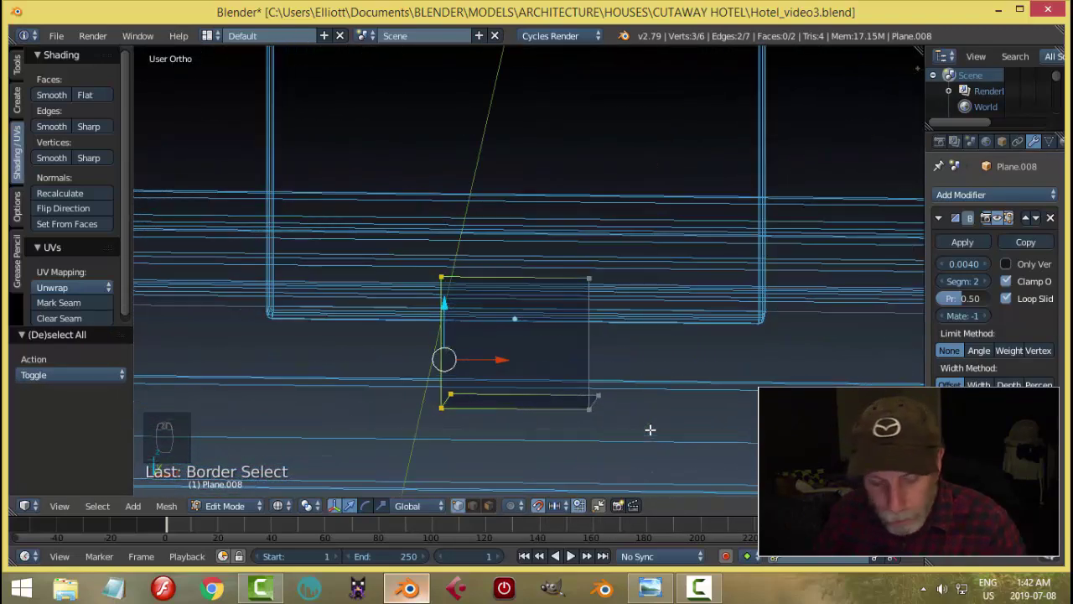
{"action": "key", "text": "a"}
{"action": "key", "text": "KP_1"}
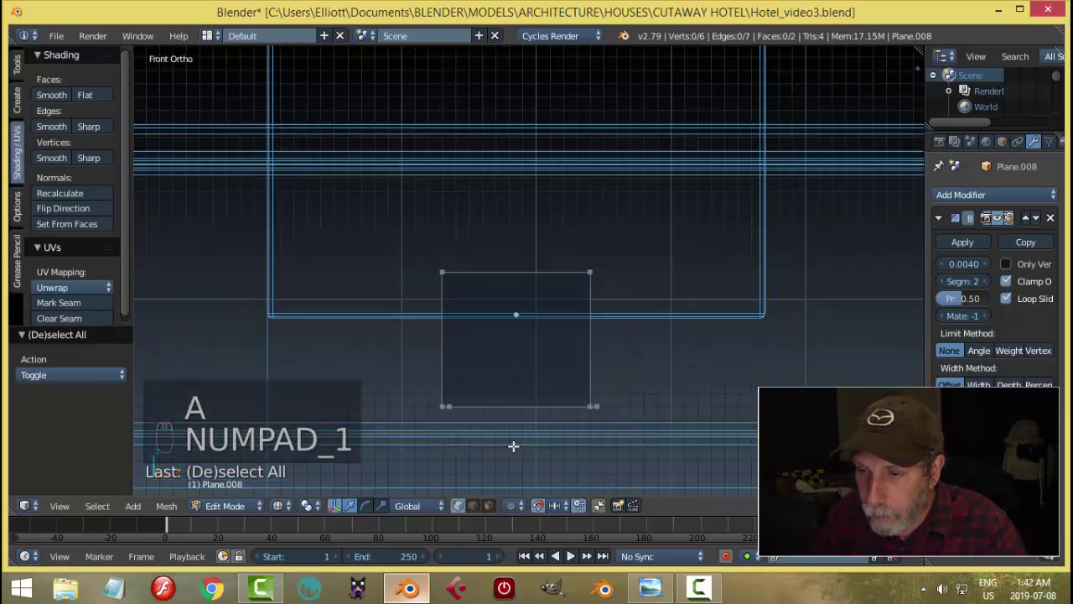
{"action": "scroll", "coordinate": [513, 446], "scroll_direction": "up", "scroll_amount": 2}
{"action": "scroll", "coordinate": [537, 333], "scroll_direction": "up", "scroll_amount": 1}
{"action": "scroll", "coordinate": [460, 372], "scroll_direction": "up", "scroll_amount": 2}
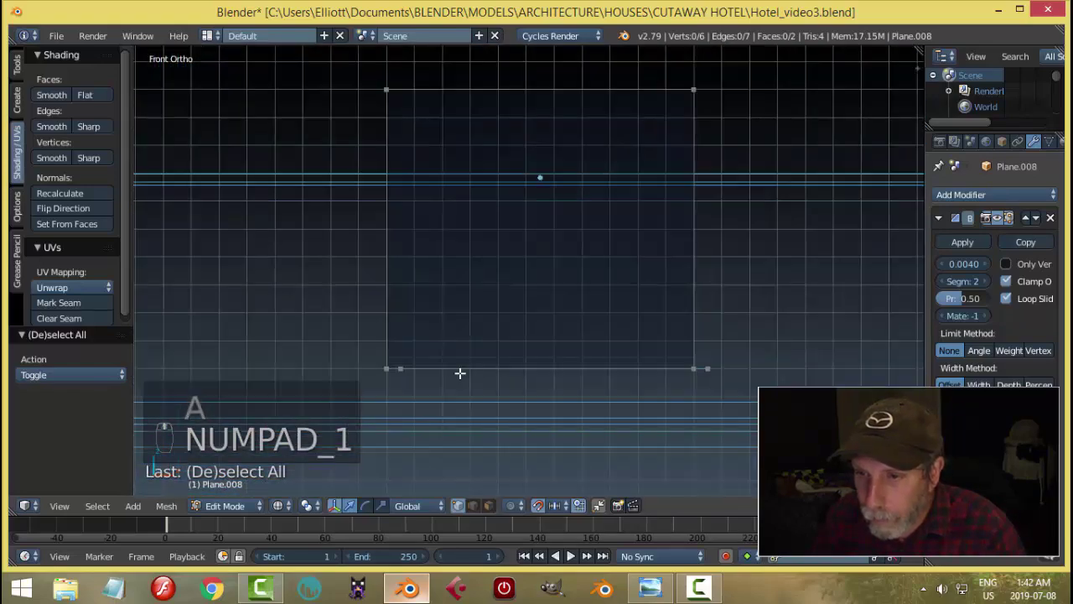
{"action": "right_click", "coordinate": [409, 362]}
{"action": "middle_click_drag", "start_coordinate": [647, 374], "coordinate": [678, 402]}
{"action": "right_click", "coordinate": [382, 374]}
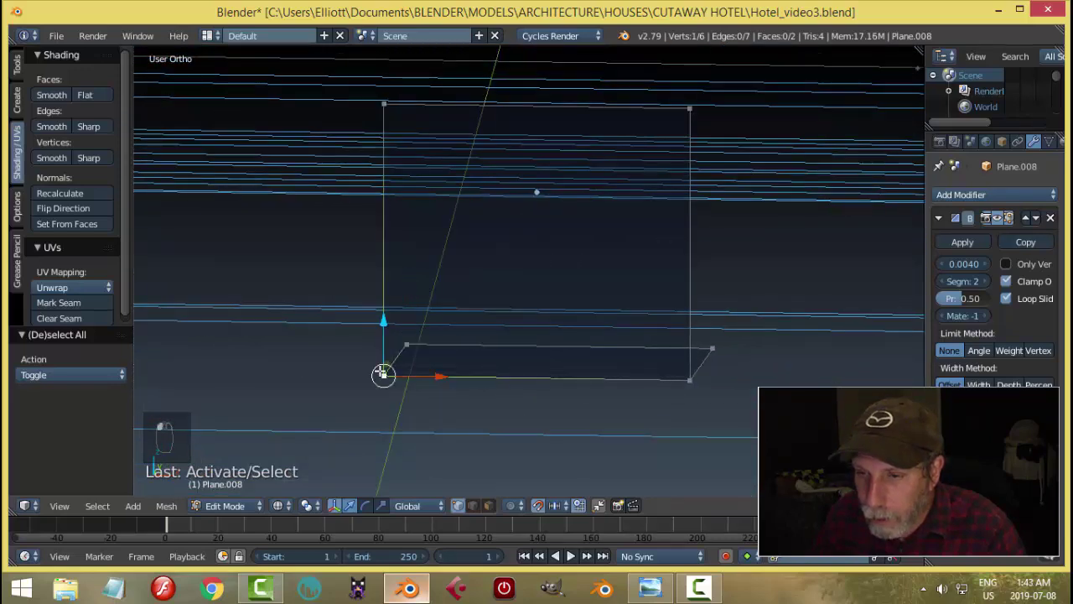
{"action": "key", "text": "KP_1"}
{"action": "key", "text": "a"}
{"action": "key", "text": "a"}
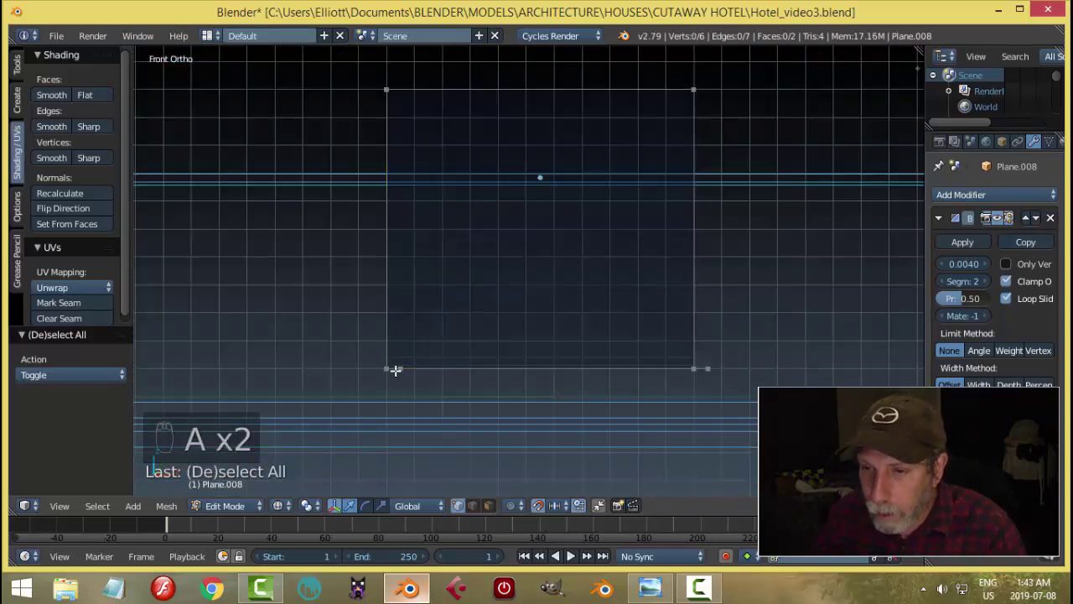
{"action": "key", "text": "b"}
{"action": "left_click_drag", "start_coordinate": [357, 66], "coordinate": [431, 410]}
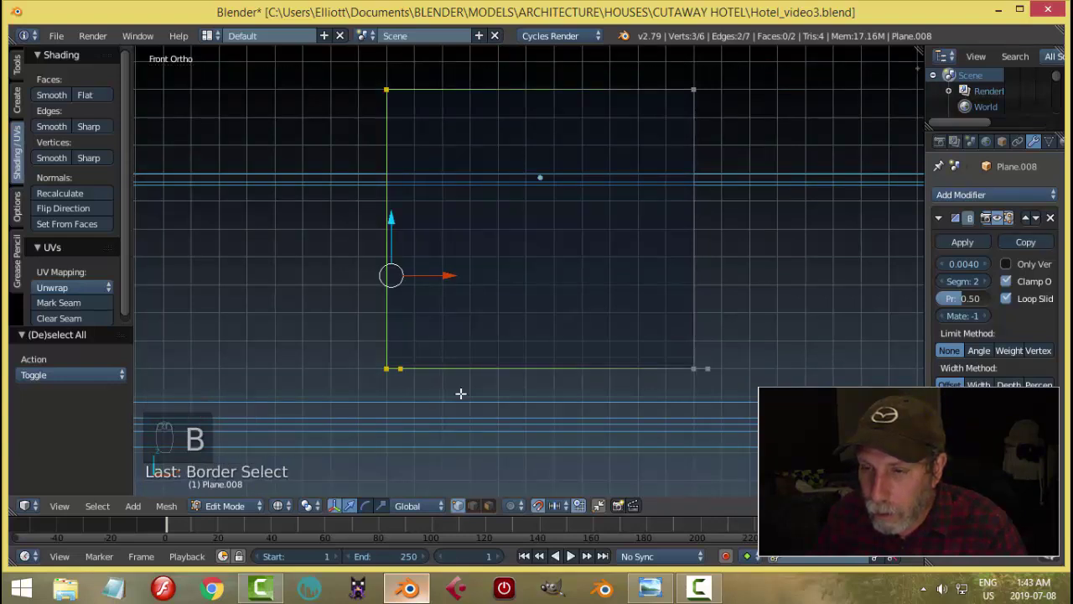
{"action": "key", "text": "a"}
Align the base's two extruded corner vertices with the upright face's sides by moving each one along X.
{"action": "right_click", "coordinate": [401, 370]}
{"action": "middle_click_drag", "start_coordinate": [554, 367], "coordinate": [546, 379]}
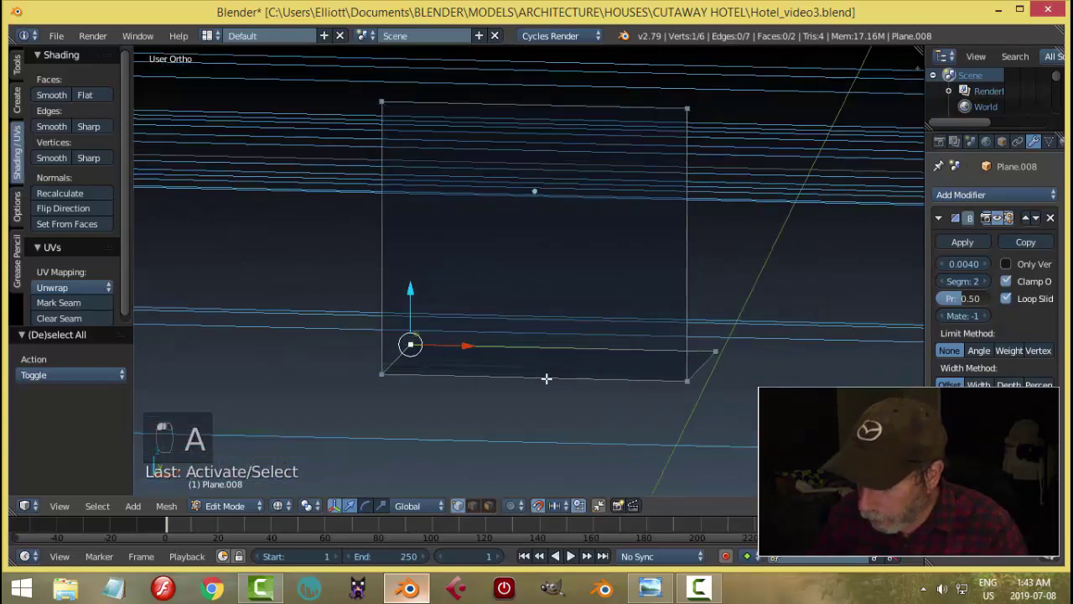
{"action": "key", "text": "KP_1"}
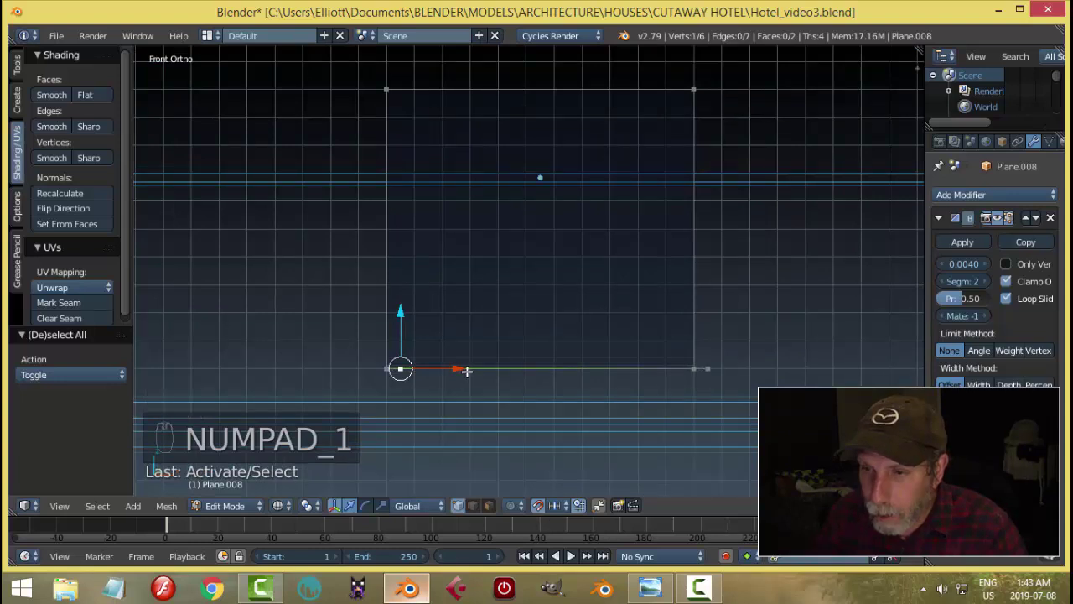
{"action": "left_click_drag", "start_coordinate": [459, 369], "coordinate": [445, 369]}
{"action": "key", "text": "a"}
{"action": "key", "text": "a"}
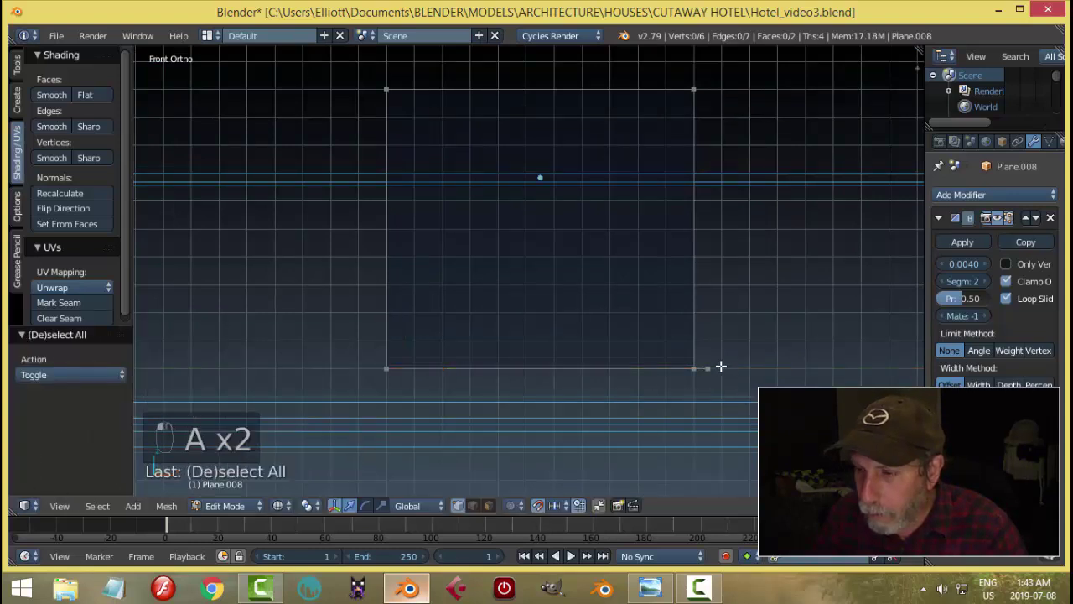
{"action": "right_click", "coordinate": [721, 367]}
{"action": "left_click_drag", "start_coordinate": [770, 367], "coordinate": [754, 368]}
{"action": "key", "text": "a"}
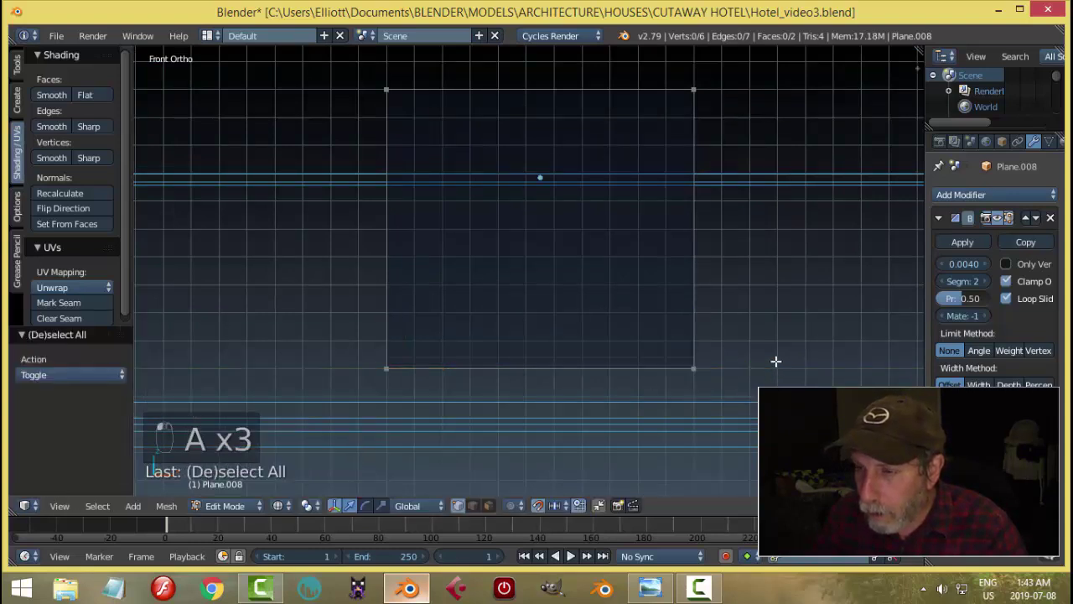
Narrow the whole stand by moving its left and right side vertices inward along X, about 0.010 on each side.
{"action": "middle_click_drag", "start_coordinate": [776, 362], "coordinate": [727, 403]}
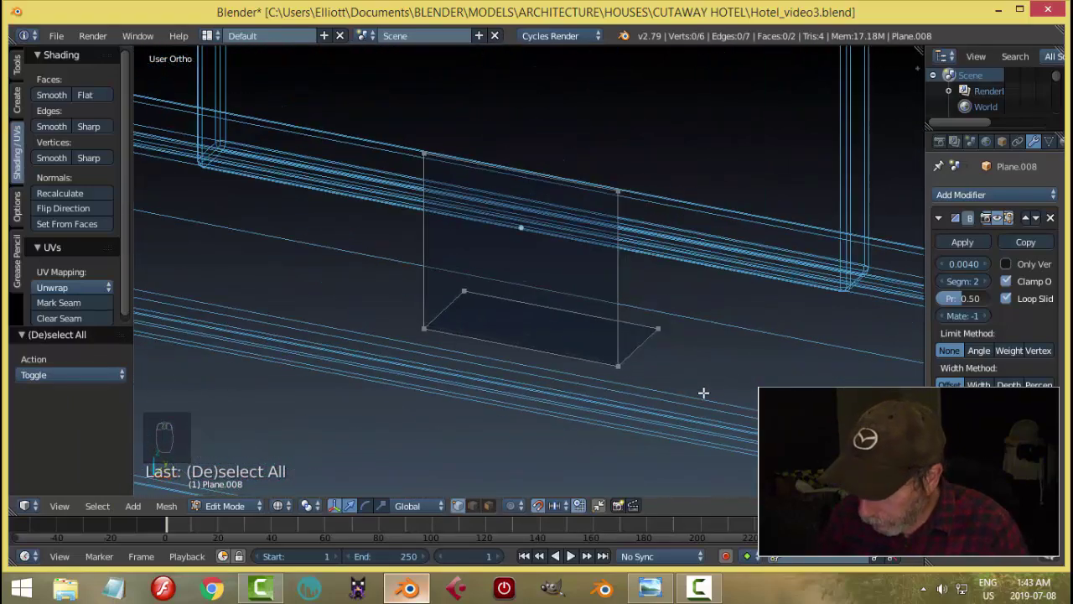
{"action": "key", "text": "KP_1"}
{"action": "key", "text": "b"}
{"action": "left_click_drag", "start_coordinate": [393, 107], "coordinate": [475, 369]}
{"action": "mouse_move", "coordinate": [498, 269]}
{"action": "left_mouse_down"}
{"action": "mouse_move", "coordinate": [525, 276]}
{"action": "mouse_move", "coordinate": [513, 276]}
{"action": "left_mouse_up"}
{"action": "key", "text": "a"}
{"action": "key", "text": "b"}
{"action": "left_click_drag", "start_coordinate": [613, 110], "coordinate": [691, 382]}
{"action": "left_click_drag", "start_coordinate": [698, 277], "coordinate": [693, 276]}
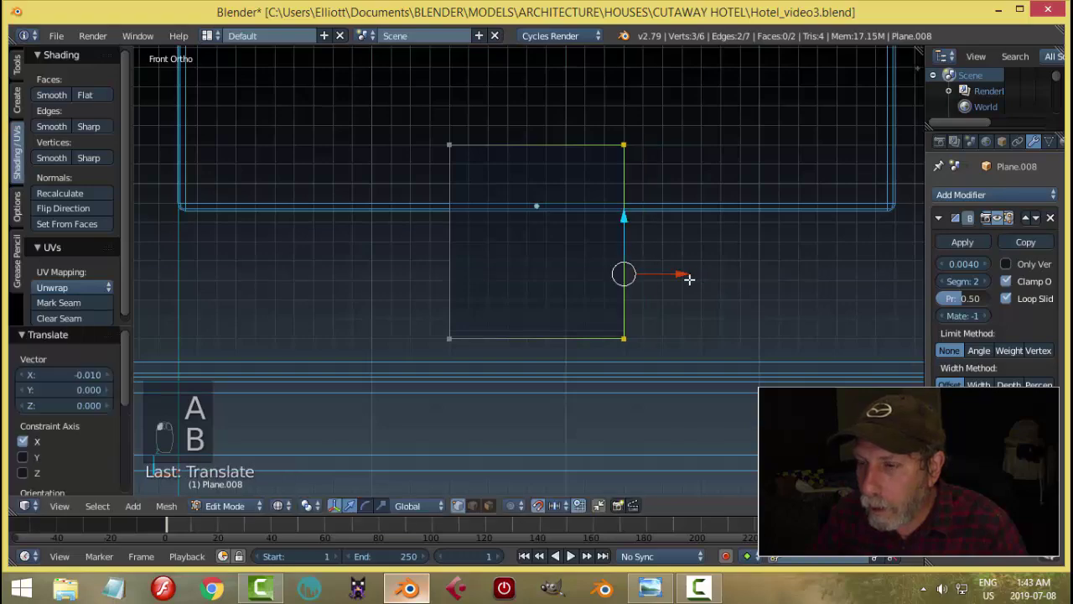
Deselect the stand's vertices, check its L-shaped profile from the side and return to Object Mode.
{"action": "key", "text": "a"}
{"action": "scroll", "coordinate": [693, 278], "scroll_direction": "down", "scroll_amount": 2}
{"action": "middle_click_drag", "start_coordinate": [693, 277], "coordinate": [517, 329]}
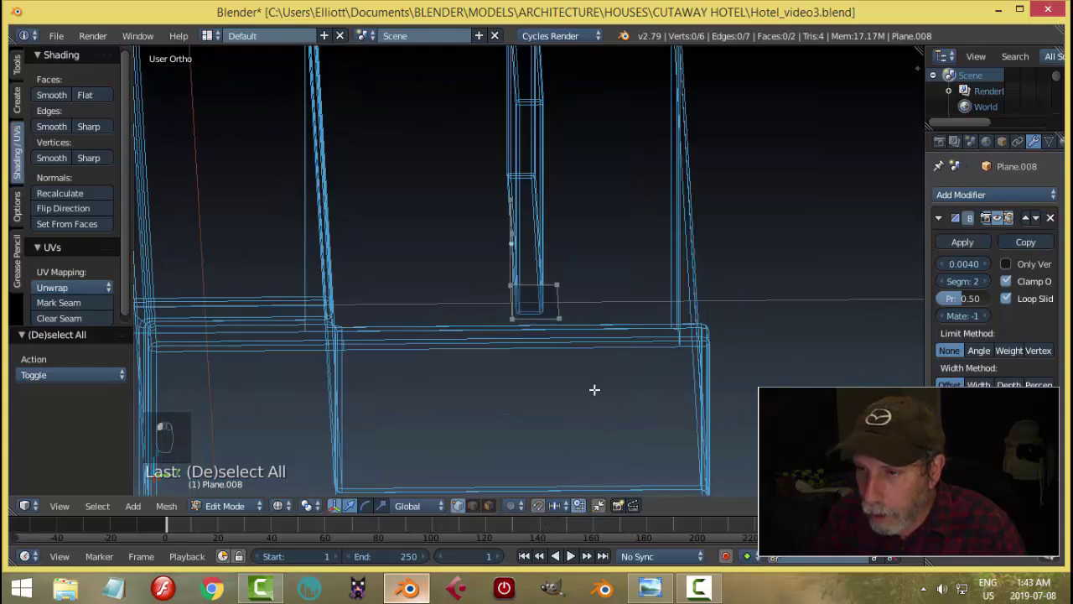
{"action": "middle_click_drag", "start_coordinate": [594, 389], "coordinate": [561, 382]}
{"action": "key", "text": "Tab"}
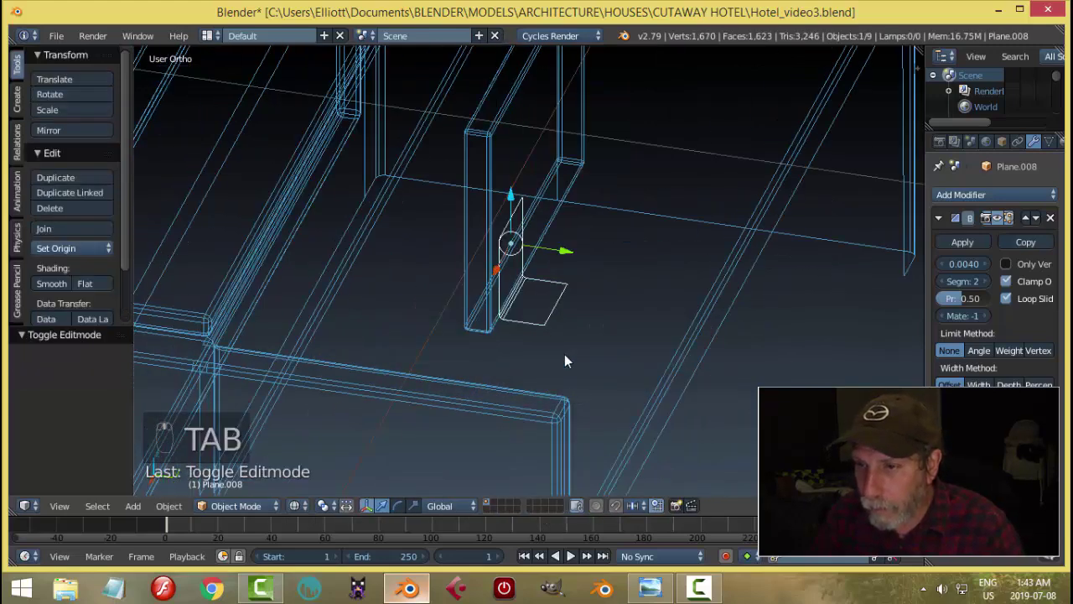
Switch the viewport to solid shading and add a Solidify modifier to the monitor stand.
{"action": "key", "text": "z"}
{"action": "left_click", "coordinate": [587, 428]}
{"action": "mouse_move", "coordinate": [603, 354]}
{"action": "middle_mouse_down"}
{"action": "mouse_move", "coordinate": [553, 326]}
{"action": "mouse_move", "coordinate": [598, 306]}
{"action": "mouse_move", "coordinate": [654, 354]}
{"action": "mouse_move", "coordinate": [666, 346]}
{"action": "middle_mouse_up"}
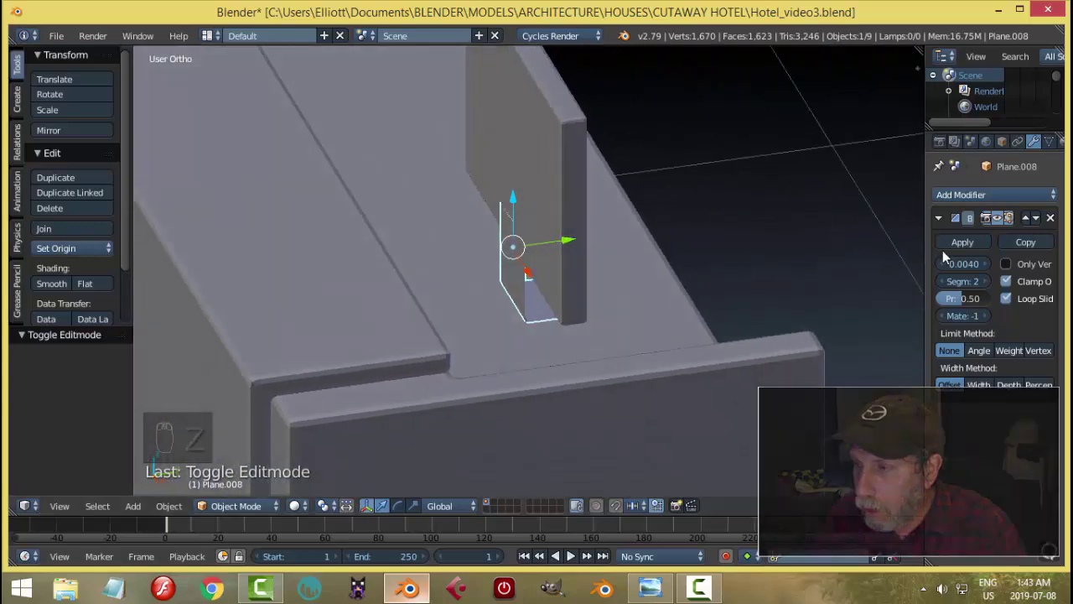
{"action": "left_click", "coordinate": [939, 218]}
{"action": "left_click", "coordinate": [957, 194]}
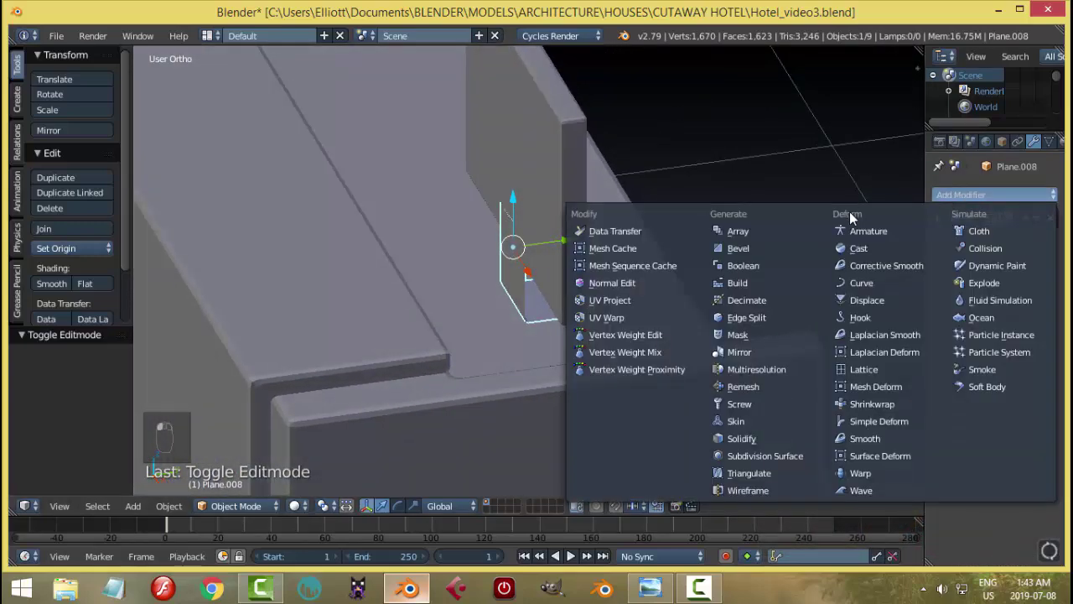
{"action": "left_click", "coordinate": [776, 436]}
Set the stand's Solidify offset to 1.0 to place its thickness on the opposite side of the surface.
{"action": "middle_click_drag", "start_coordinate": [741, 353], "coordinate": [652, 332]}
{"action": "scroll", "coordinate": [570, 347], "scroll_direction": "up", "scroll_amount": 4}
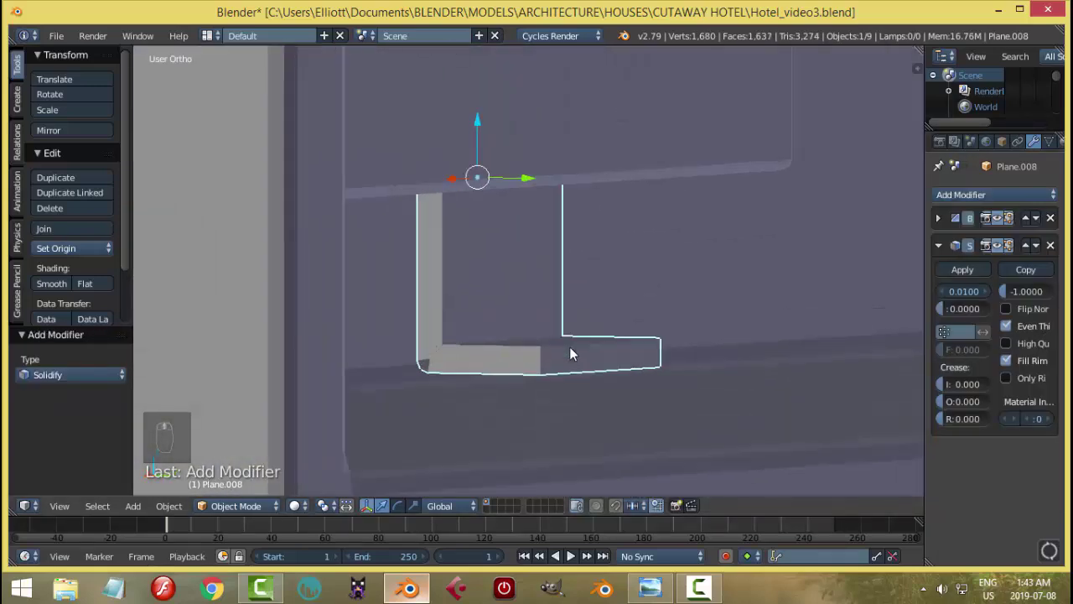
{"action": "middle_click_drag", "start_coordinate": [570, 350], "coordinate": [839, 374]}
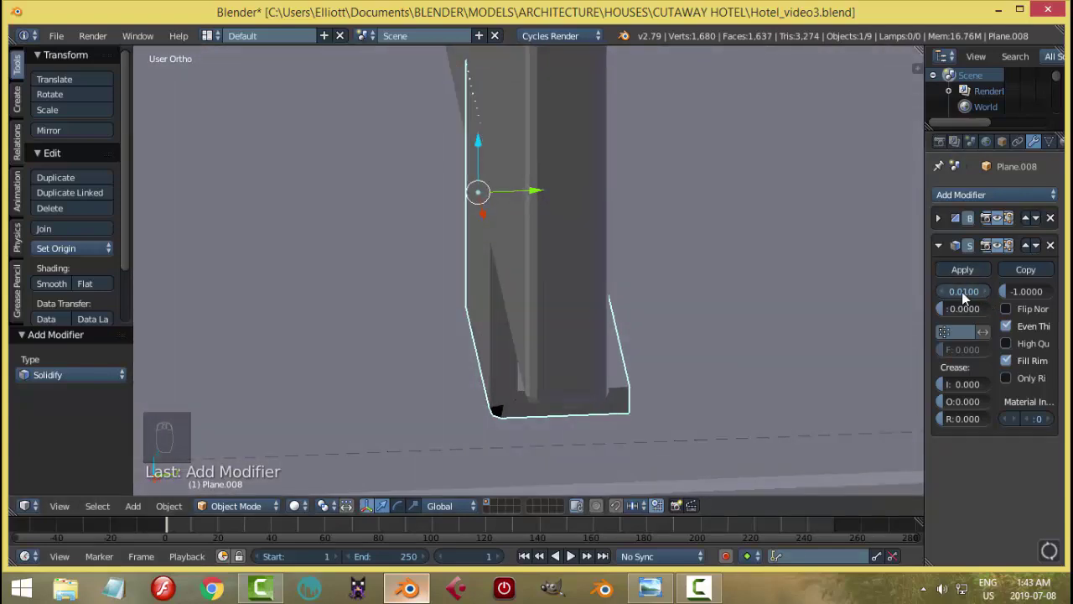
{"action": "left_click", "coordinate": [1021, 291]}
{"action": "key", "text": "Return"}
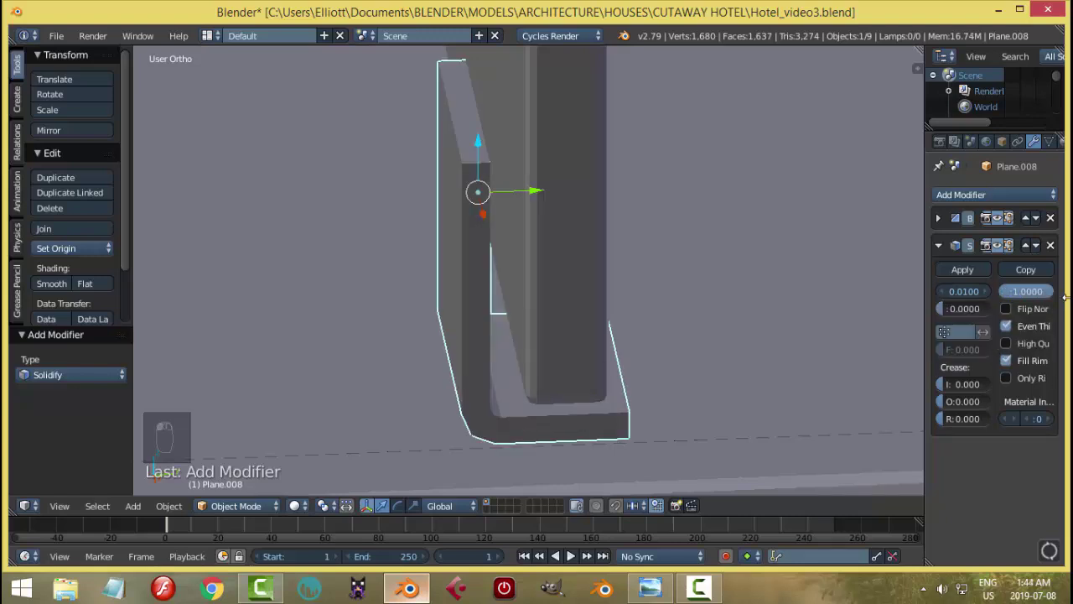
Hide everything except the stand and move its Solidify modifier above the Bevel.
{"action": "middle_click_drag", "start_coordinate": [748, 378], "coordinate": [796, 369]}
{"action": "key", "text": "shift+h"}
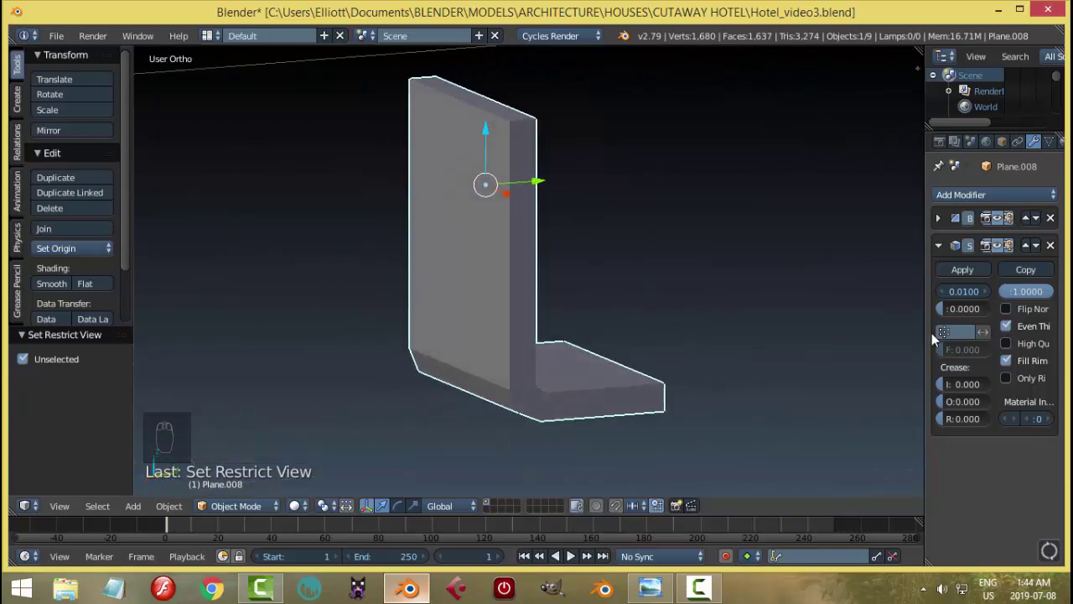
{"action": "left_click", "coordinate": [1026, 244]}
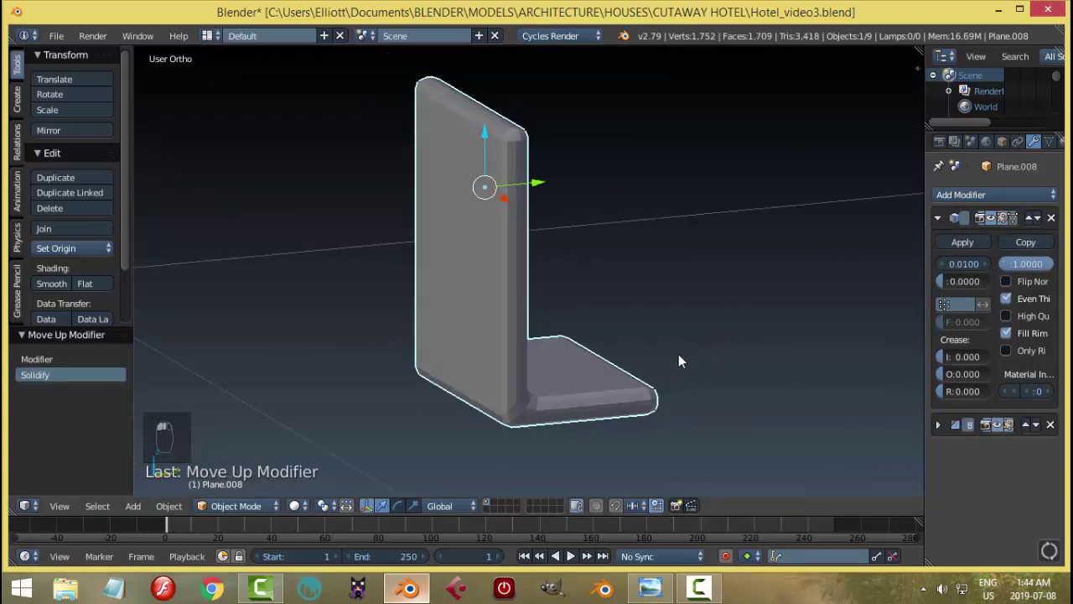
{"action": "middle_click_drag", "start_coordinate": [679, 354], "coordinate": [717, 364]}
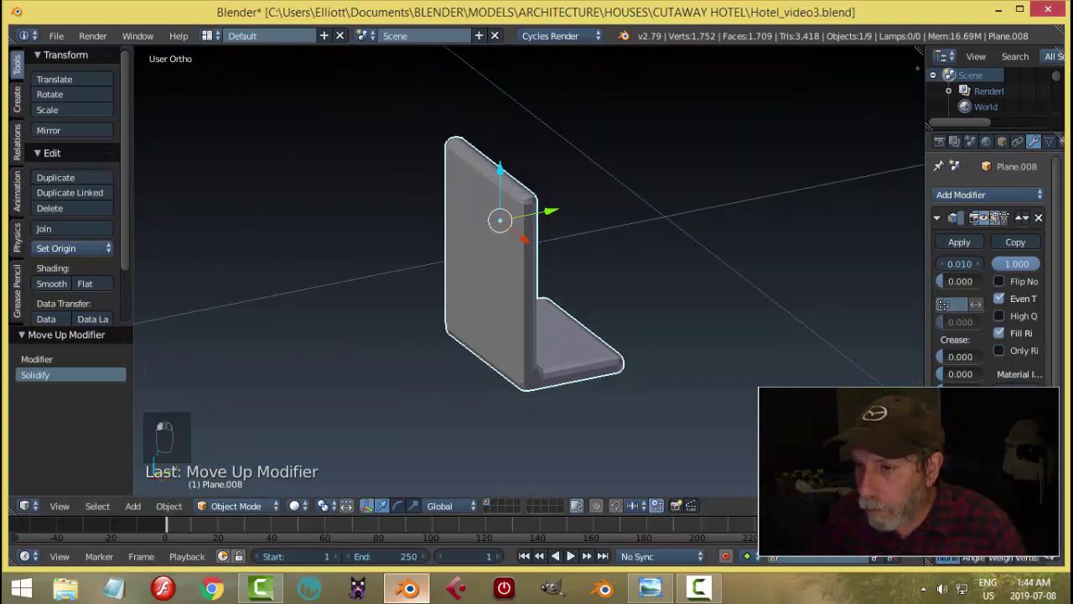
Unhide all scene objects and clear the selection around the reception desk.
{"action": "scroll", "coordinate": [654, 381], "scroll_direction": "down", "scroll_amount": 3}
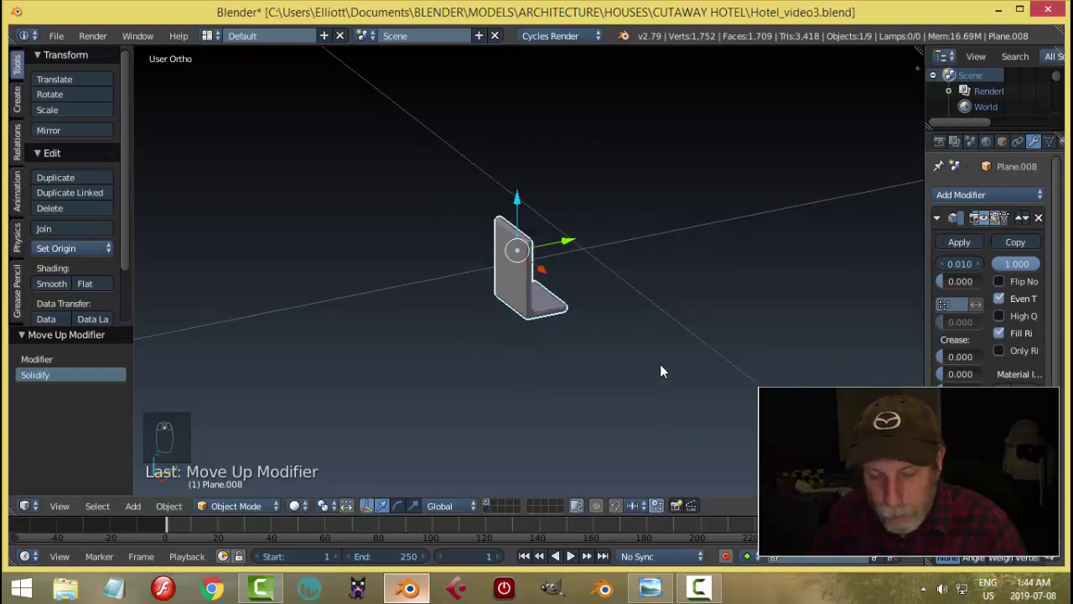
{"action": "key", "text": "alt+h"}
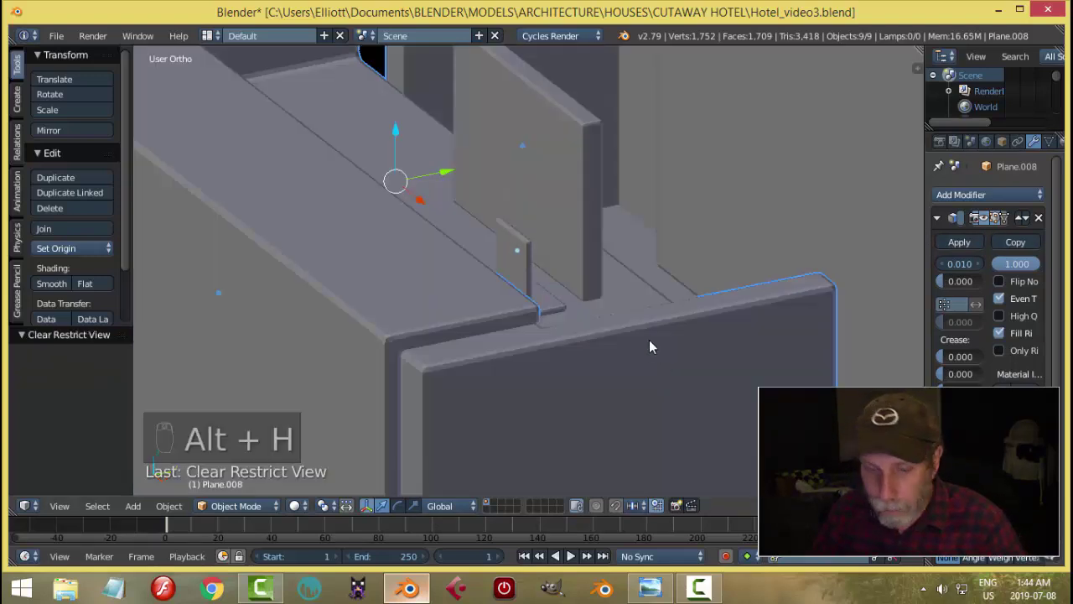
{"action": "key", "text": "a"}
{"action": "scroll", "coordinate": [602, 320], "scroll_direction": "up", "scroll_amount": 3}
{"action": "middle_click_drag", "start_coordinate": [602, 326], "coordinate": [649, 344]}
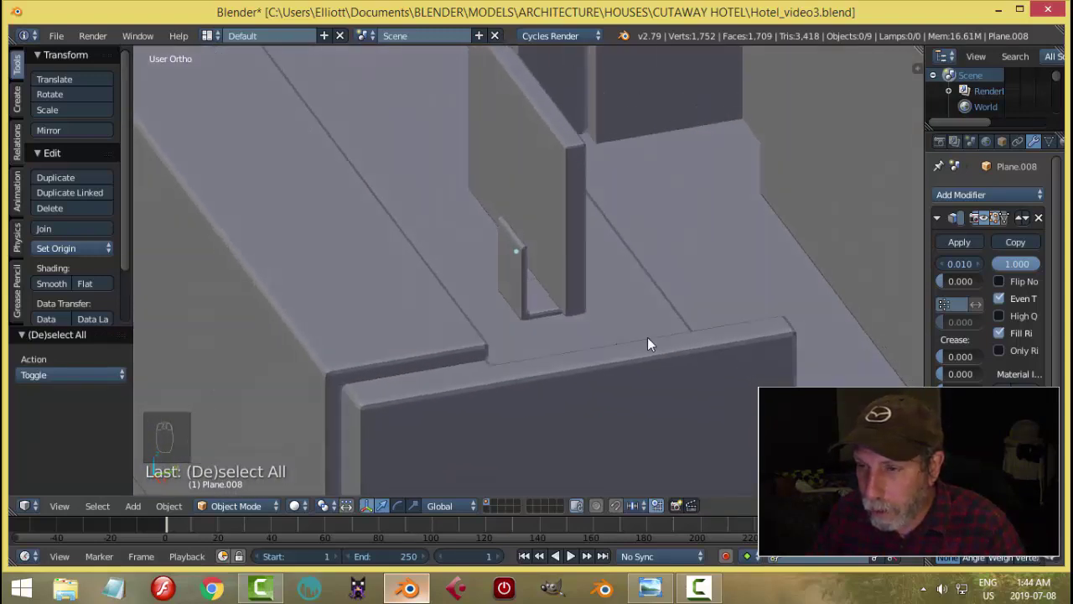
Compare the screen's height and the stand with the hotel reception reference image, and select the monitor screen in Blender.
{"action": "left_click", "coordinate": [650, 588]}
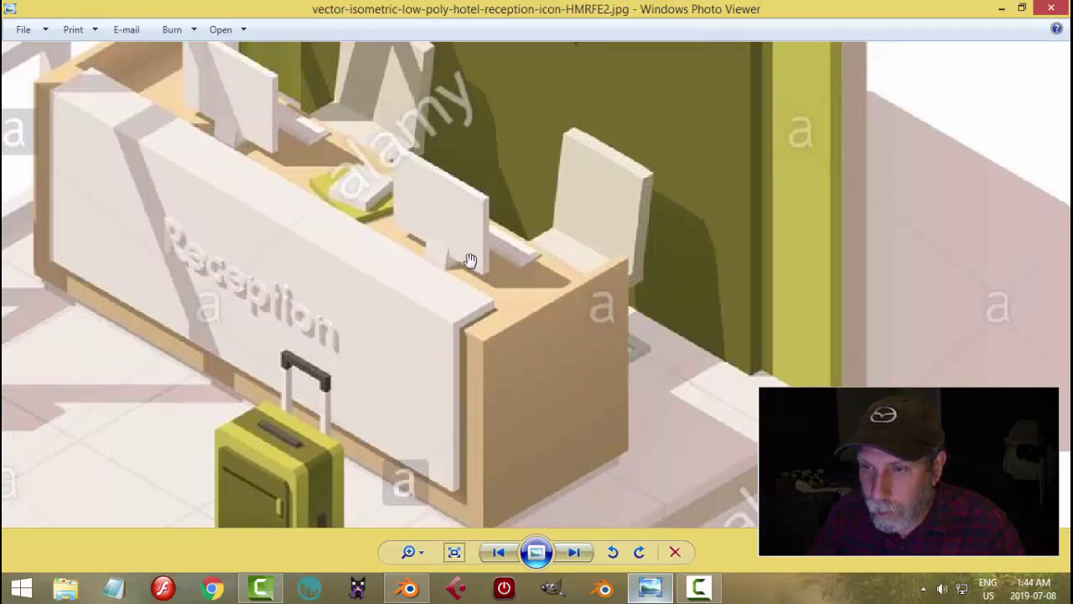
{"action": "left_click", "coordinate": [409, 587]}
{"action": "middle_click_drag", "start_coordinate": [561, 277], "coordinate": [642, 319]}
{"action": "right_click", "coordinate": [558, 241]}
{"action": "scroll", "coordinate": [665, 268], "scroll_direction": "down", "scroll_amount": 3}
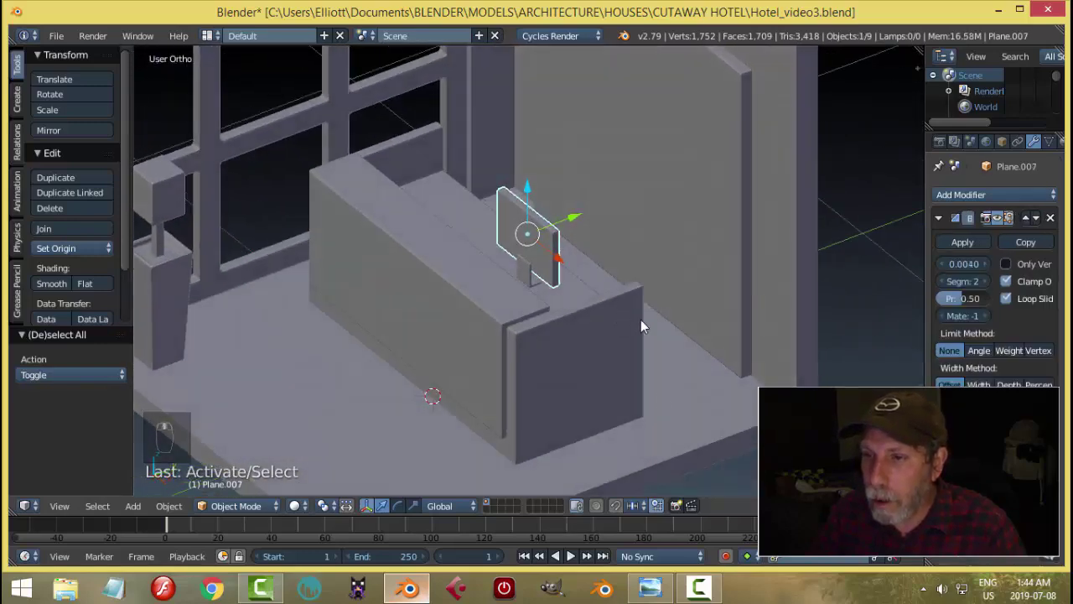
{"action": "left_click", "coordinate": [651, 586]}
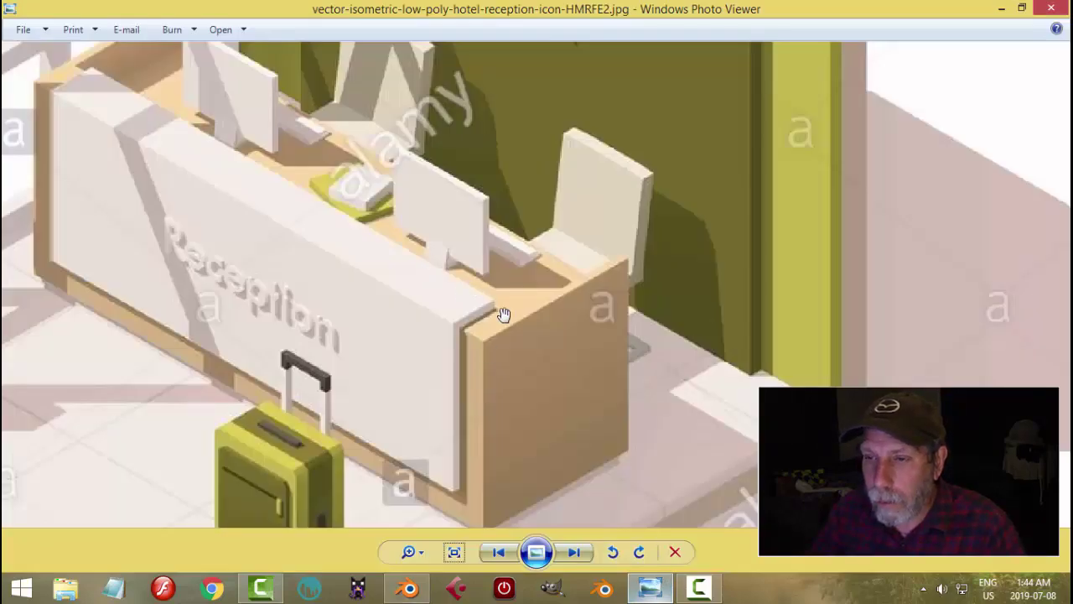
{"action": "key", "text": "alt+Tab"}
Show the monitor screen and stand close up in the right-side wireframe view and turn on snapping.
{"action": "middle_click_drag", "start_coordinate": [602, 321], "coordinate": [531, 290]}
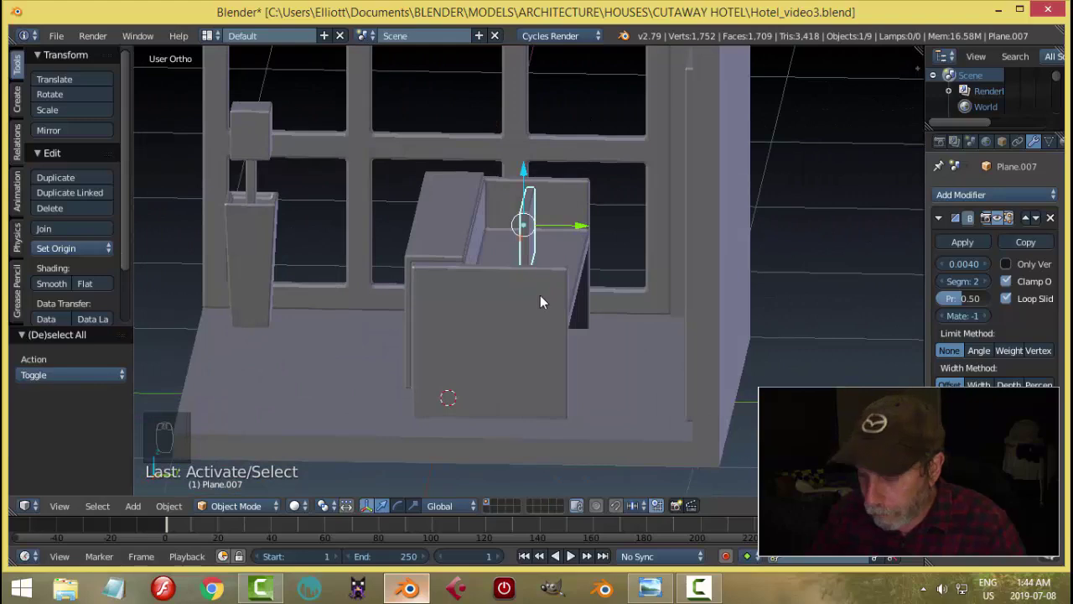
{"action": "key", "text": "KP_3"}
{"action": "key", "text": "z"}
{"action": "left_click", "coordinate": [612, 296]}
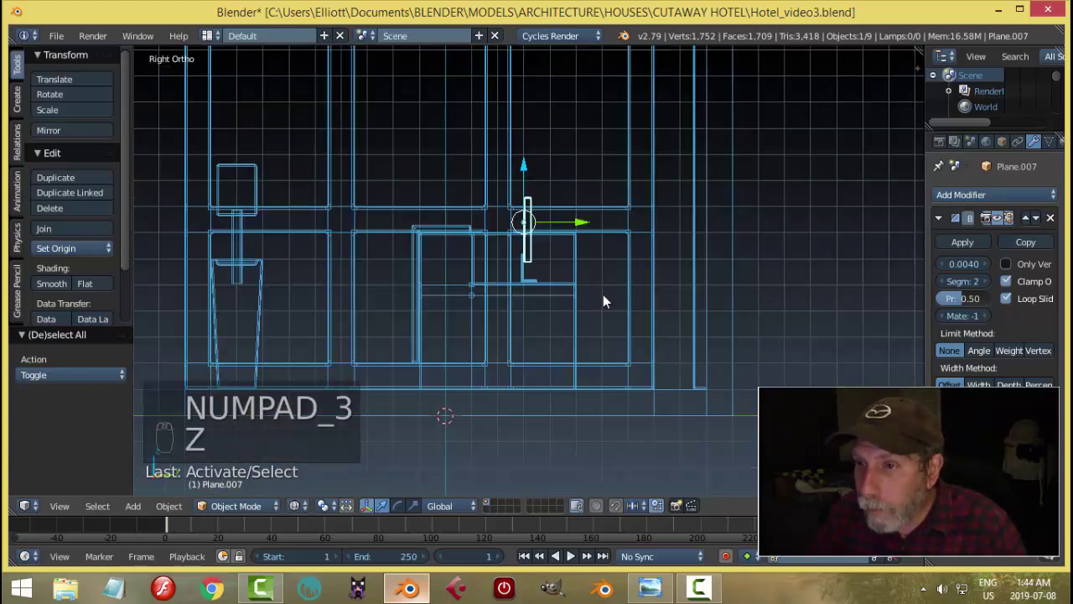
{"action": "scroll", "coordinate": [600, 294], "scroll_direction": "up", "scroll_amount": 3}
{"action": "scroll", "coordinate": [599, 298], "scroll_direction": "up", "scroll_amount": 1}
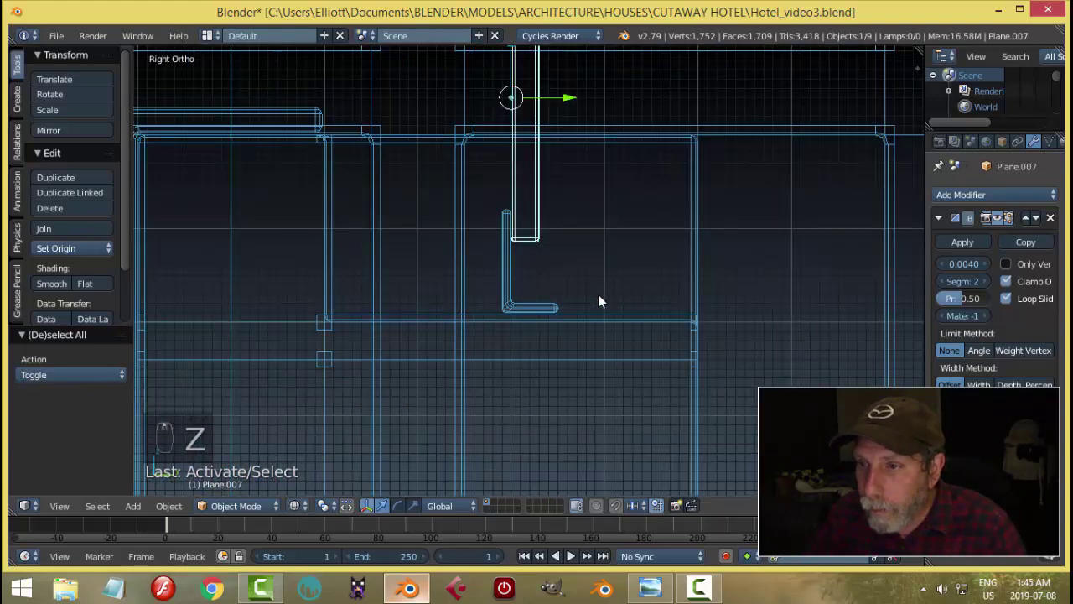
{"action": "scroll", "coordinate": [599, 300], "scroll_direction": "up", "scroll_amount": 3}
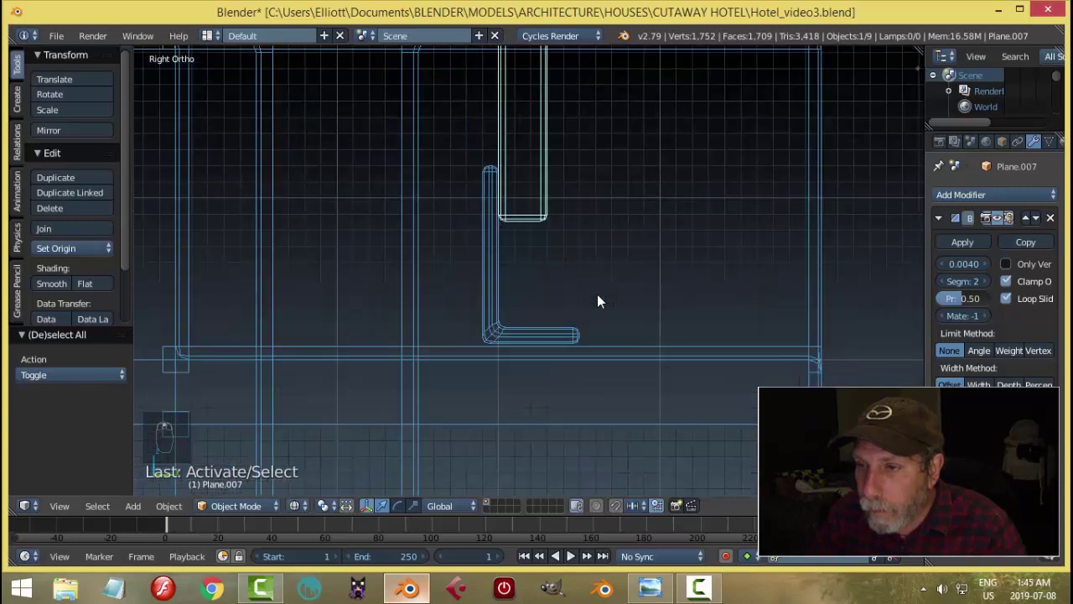
{"action": "scroll", "coordinate": [592, 302], "scroll_direction": "up", "scroll_amount": 1}
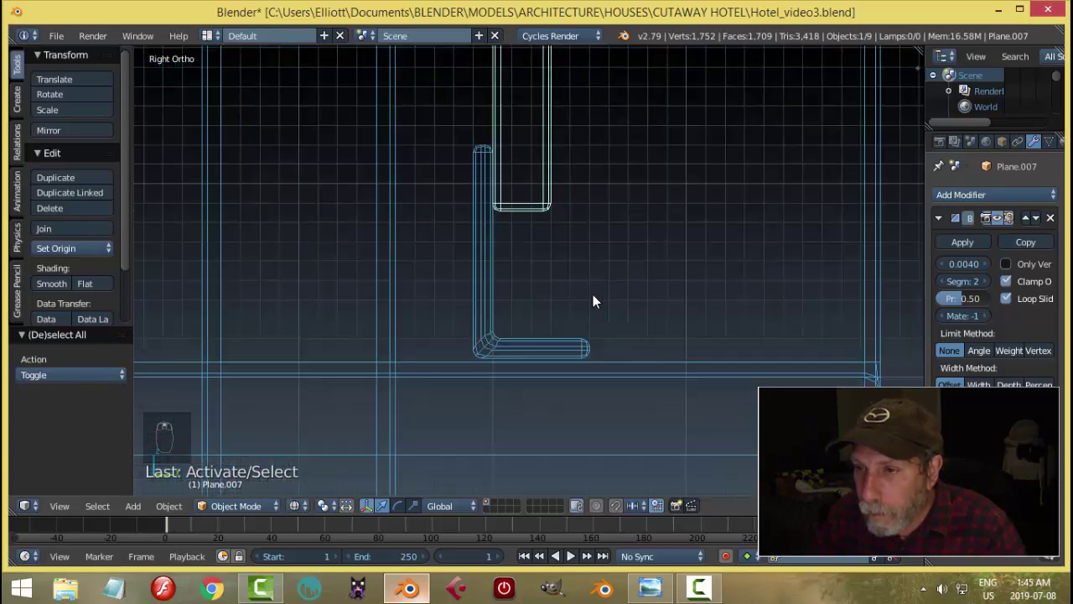
{"action": "scroll", "coordinate": [593, 300], "scroll_direction": "down", "scroll_amount": 3}
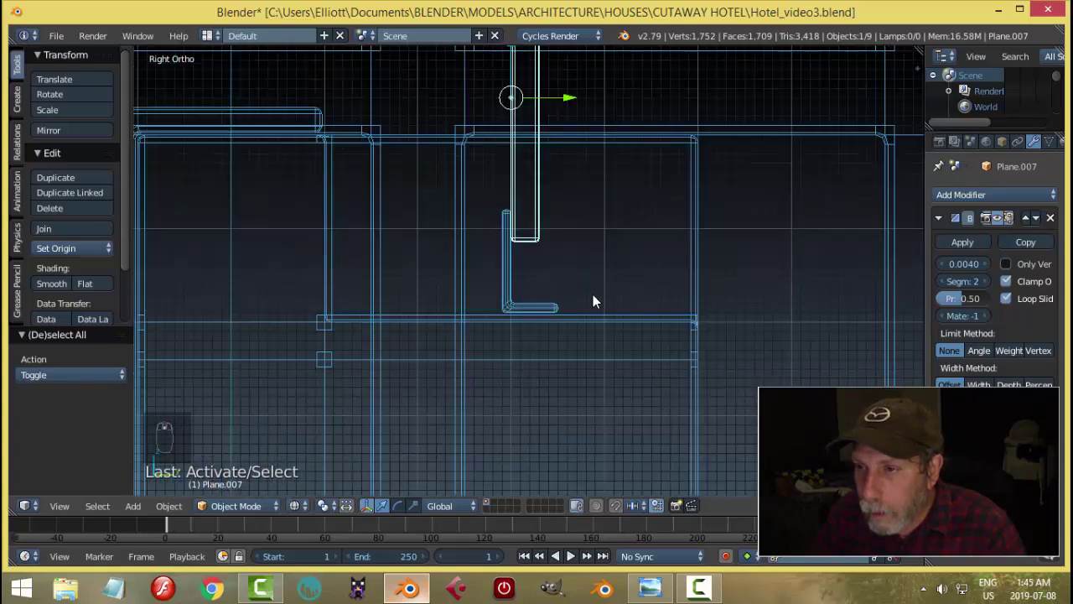
{"action": "left_click", "coordinate": [617, 505]}
{"action": "scroll", "coordinate": [620, 479], "scroll_direction": "up", "scroll_amount": 8}
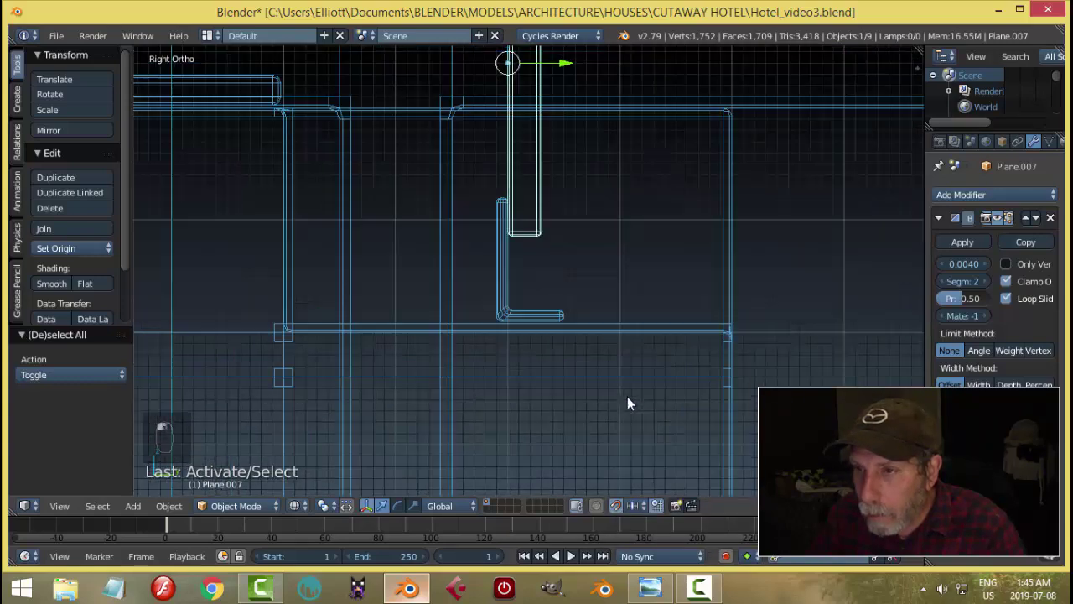
{"action": "scroll", "coordinate": [579, 268], "scroll_direction": "up", "scroll_amount": 1}
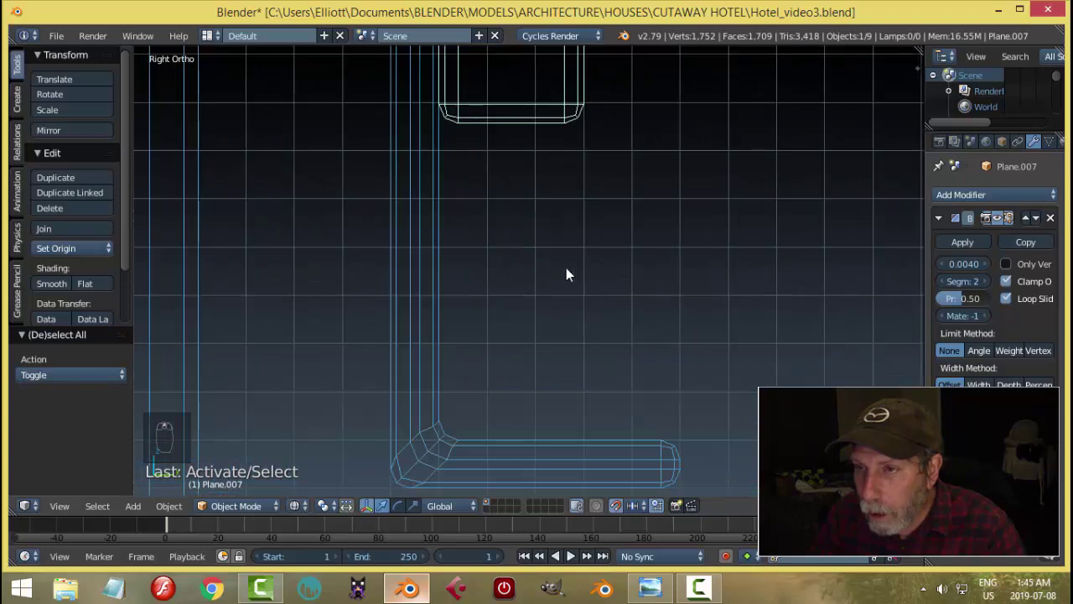
Hide the screen's Bevel modifier in the viewport and lower the screen 0.030 along Z.
{"action": "left_click", "coordinate": [997, 218]}
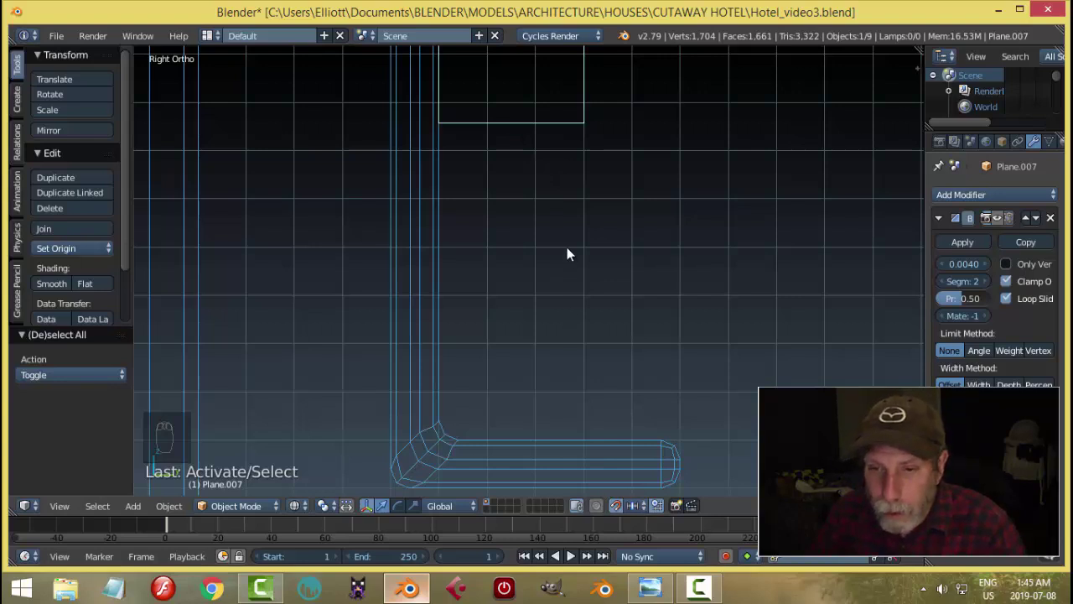
{"action": "key", "text": "g"}
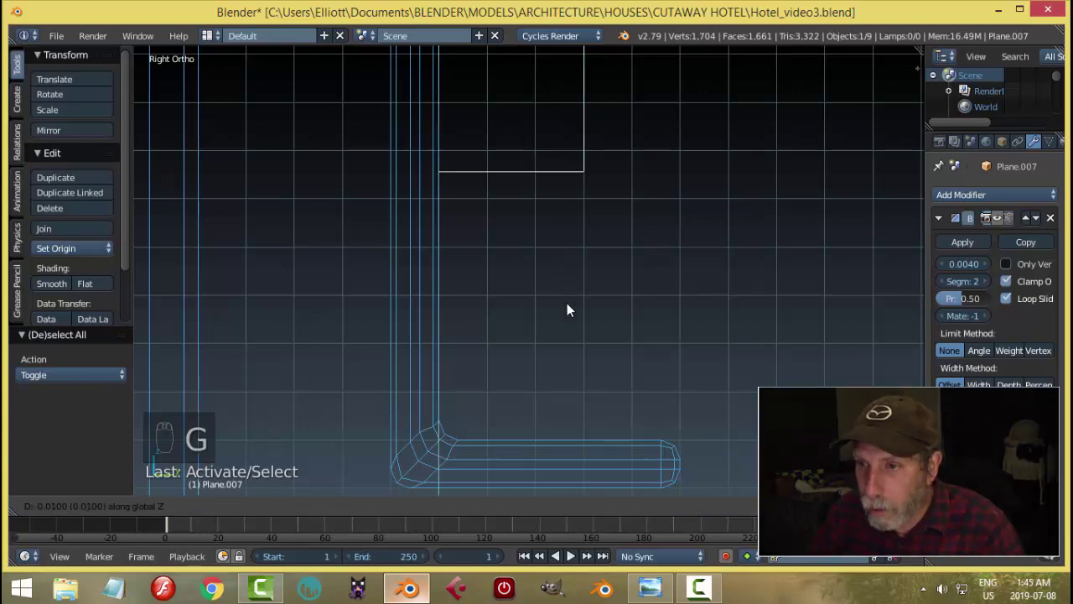
{"action": "left_click", "coordinate": [572, 379]}
{"action": "scroll", "coordinate": [581, 336], "scroll_direction": "down", "scroll_amount": 6}
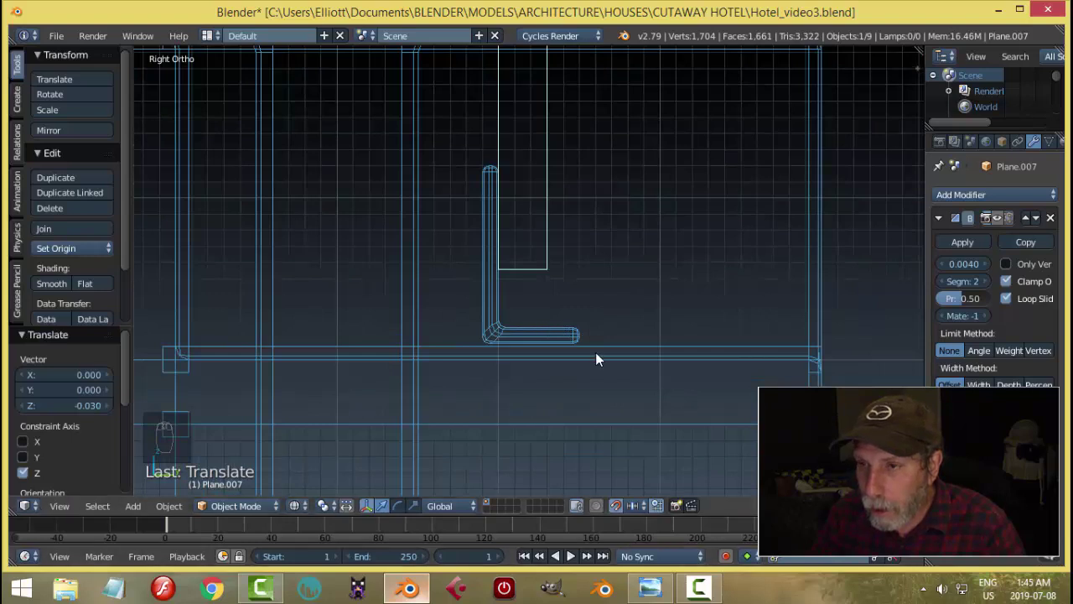
{"action": "scroll", "coordinate": [595, 352], "scroll_direction": "down", "scroll_amount": 1}
Return to solid shading, clear the selection and inspect the lowered screen against the stand from several angles.
{"action": "key", "text": "z"}
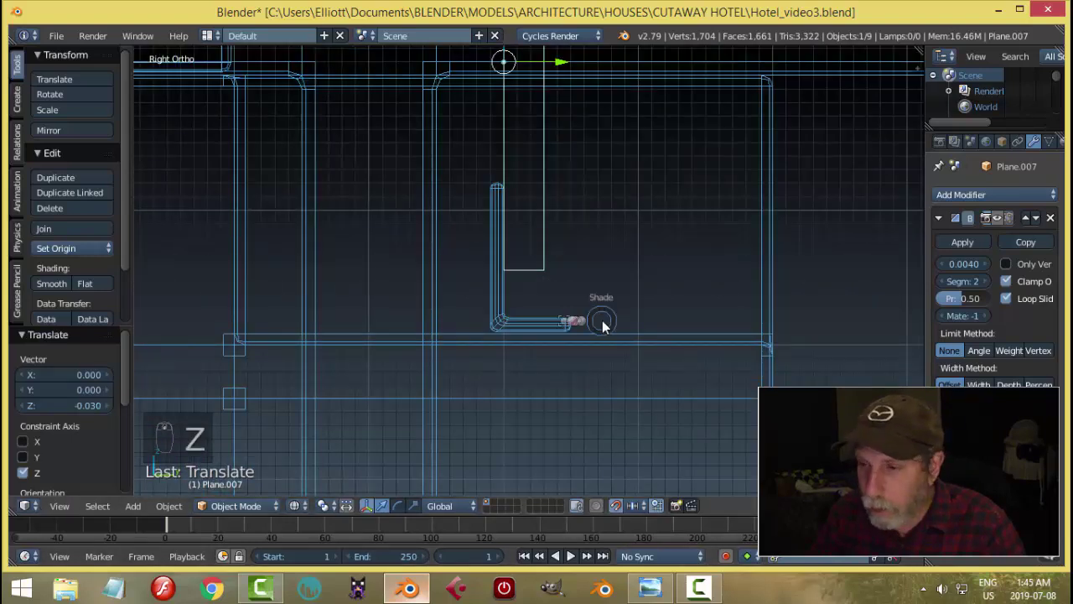
{"action": "left_click", "coordinate": [598, 412]}
{"action": "middle_click_drag", "start_coordinate": [567, 270], "coordinate": [635, 325]}
{"action": "key", "text": "a"}
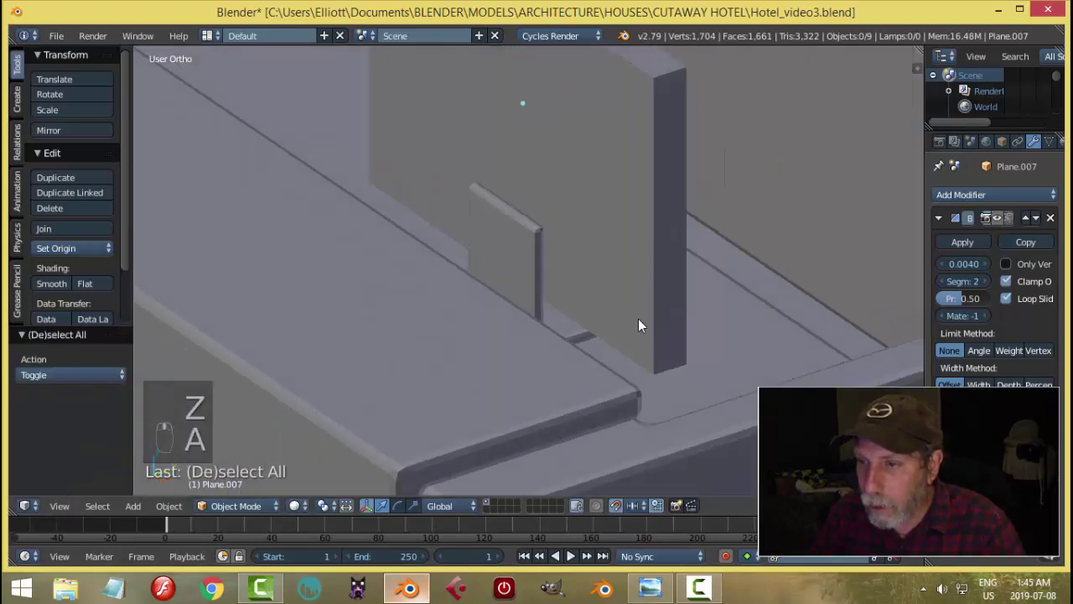
{"action": "scroll", "coordinate": [618, 313], "scroll_direction": "up", "scroll_amount": 8}
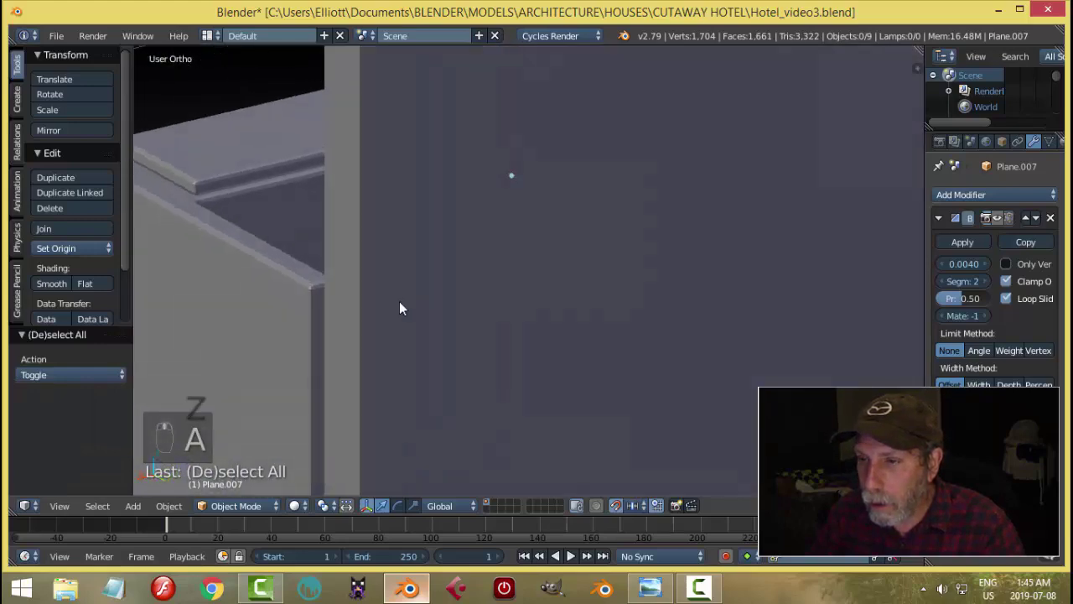
{"action": "scroll", "coordinate": [400, 309], "scroll_direction": "down", "scroll_amount": 5}
{"action": "middle_click_drag", "start_coordinate": [399, 309], "coordinate": [609, 334]}
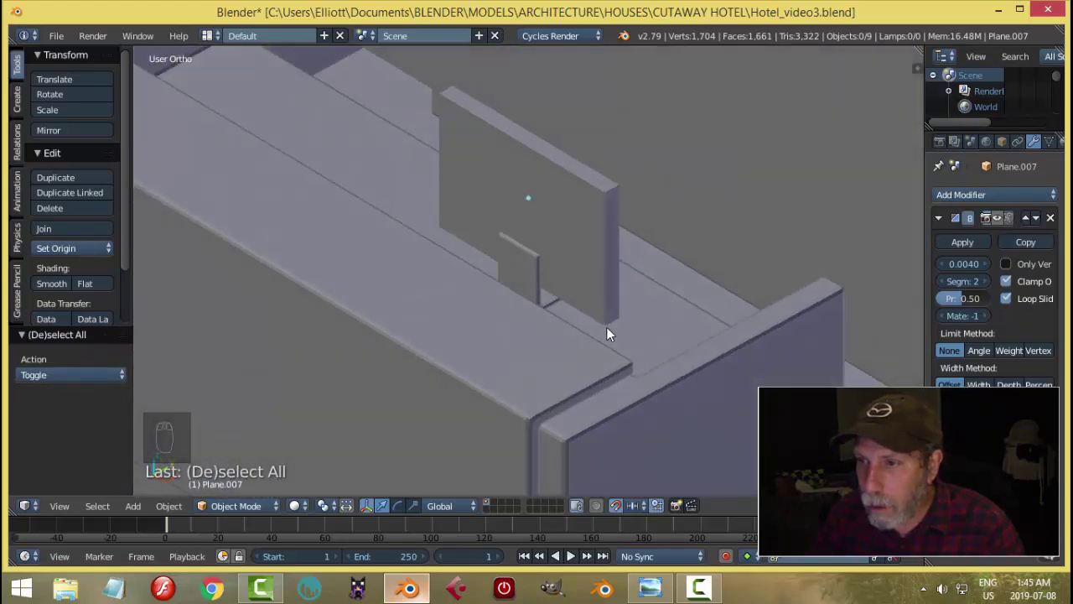
Turn the monitor screen's Bevel modifier back on in the viewport and deselect the screen.
{"action": "right_click", "coordinate": [608, 267]}
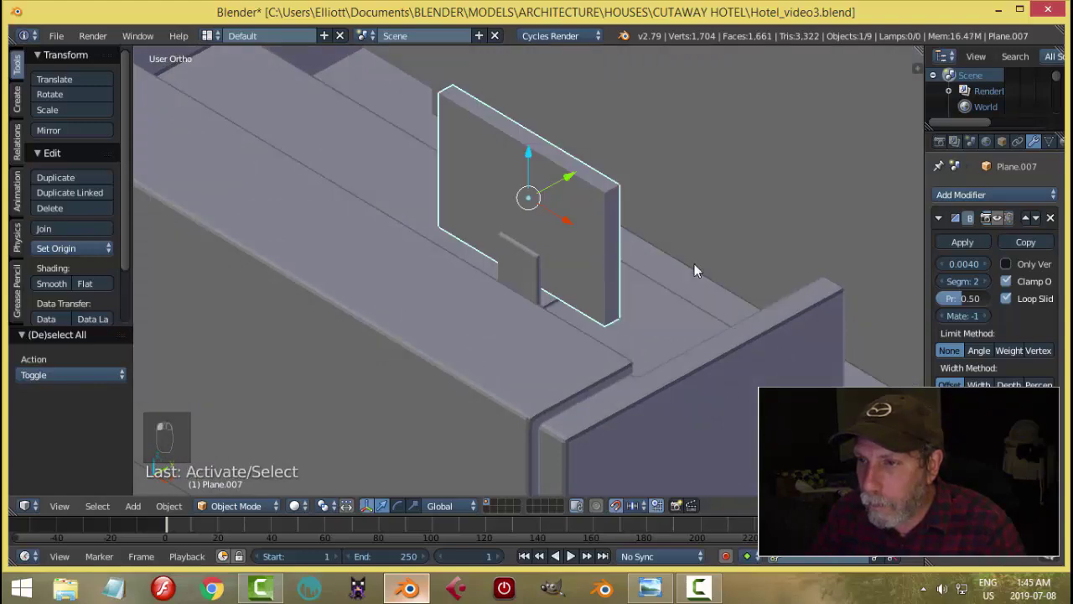
{"action": "left_click", "coordinate": [1001, 220]}
{"action": "key", "text": "a"}
{"action": "middle_click_drag", "start_coordinate": [727, 265], "coordinate": [543, 286]}
{"action": "scroll", "coordinate": [608, 281], "scroll_direction": "up", "scroll_amount": 3}
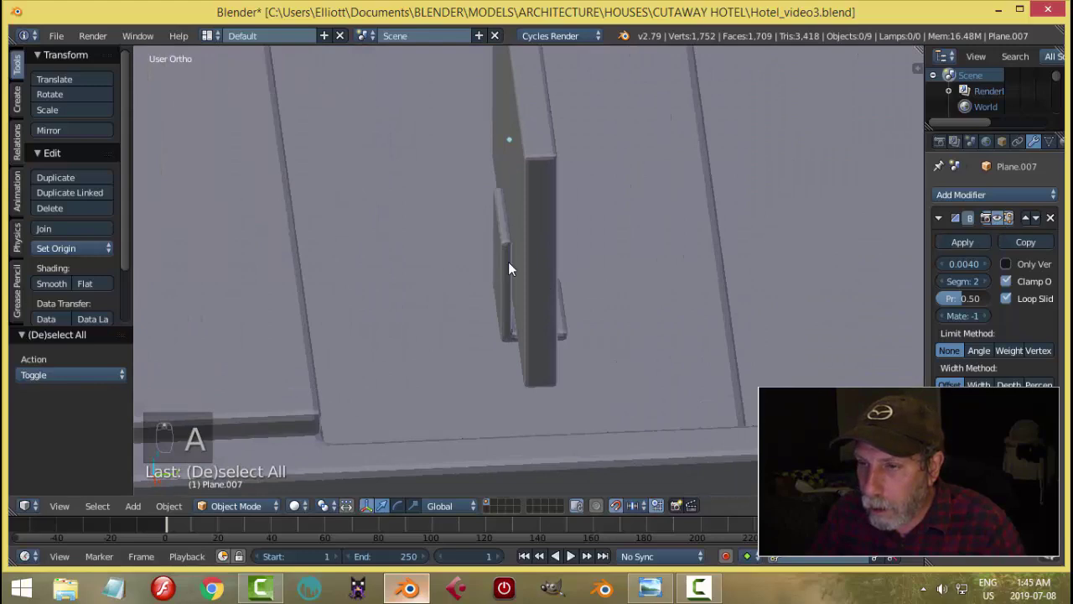
Check the stand against the reference image and set its Solidify thickness to 0.012.
{"action": "left_click", "coordinate": [649, 587]}
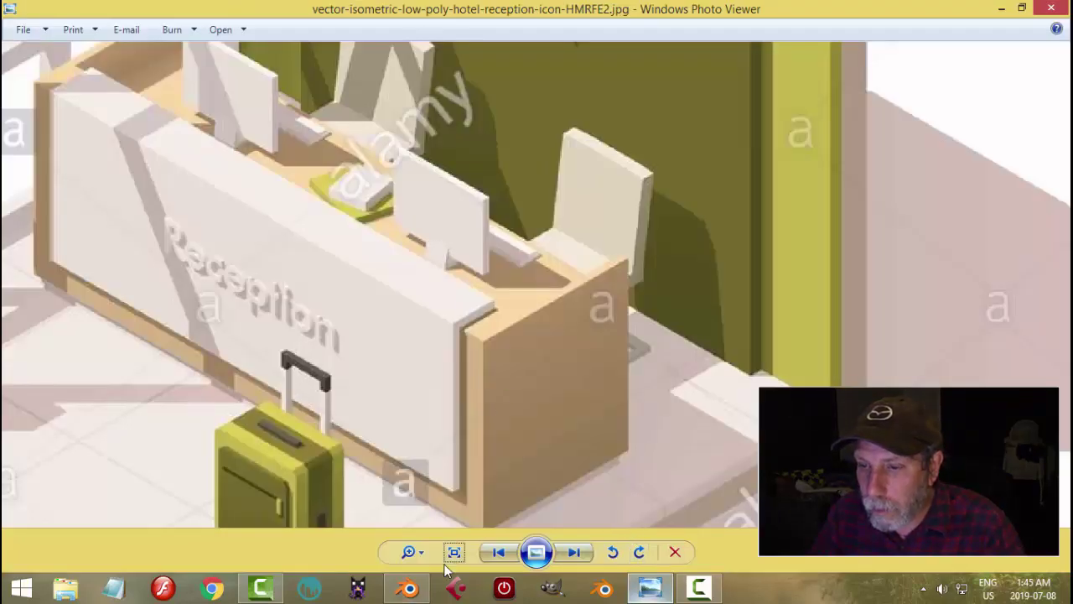
{"action": "left_click", "coordinate": [409, 586]}
{"action": "middle_click_drag", "start_coordinate": [559, 335], "coordinate": [491, 290]}
{"action": "scroll", "coordinate": [633, 343], "scroll_direction": "down", "scroll_amount": 3}
{"action": "scroll", "coordinate": [629, 338], "scroll_direction": "up", "scroll_amount": 3}
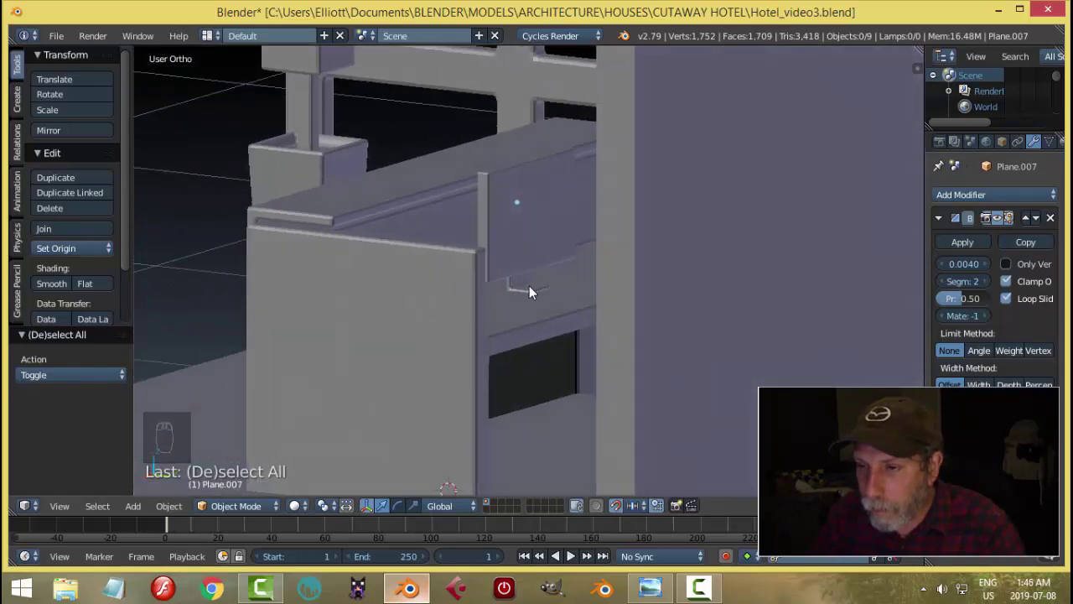
{"action": "right_click", "coordinate": [529, 287]}
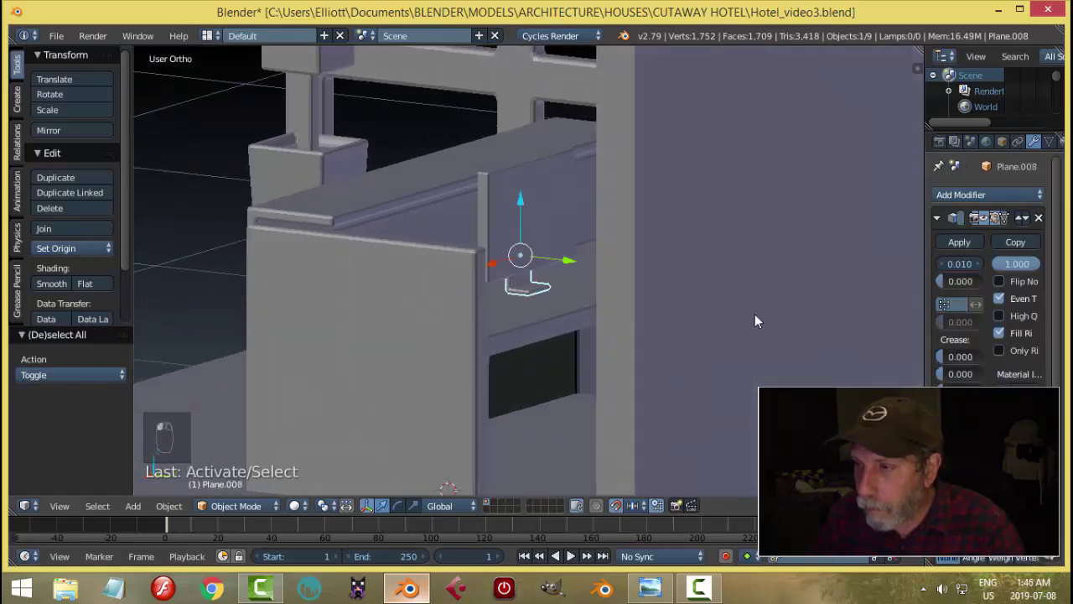
{"action": "left_click", "coordinate": [981, 261]}
{"action": "left_click", "coordinate": [981, 261]}
{"action": "middle_click_drag", "start_coordinate": [461, 304], "coordinate": [527, 353]}
{"action": "scroll", "coordinate": [595, 335], "scroll_direction": "up", "scroll_amount": 2}
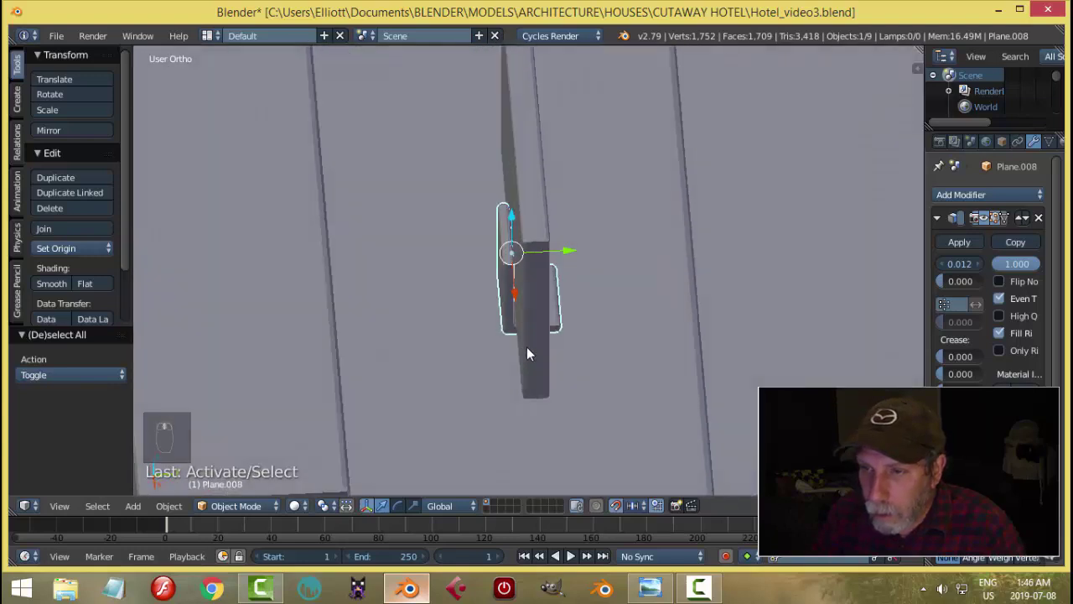
Isolate the monitor stand by hiding all unselected objects and apply its Solidify modifier.
{"action": "scroll", "coordinate": [526, 353], "scroll_direction": "up", "scroll_amount": 4}
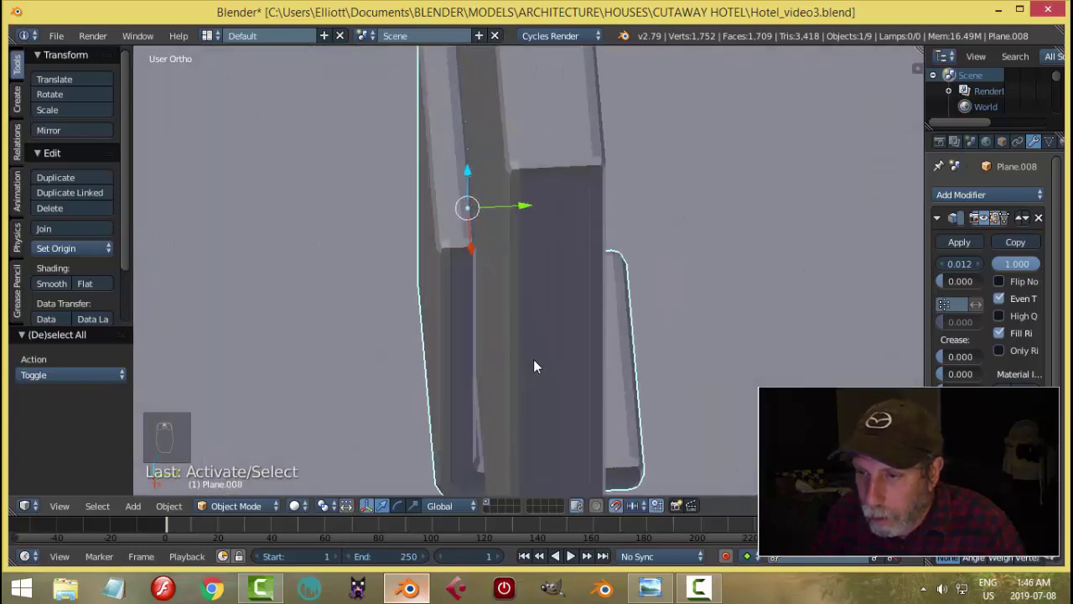
{"action": "scroll", "coordinate": [535, 358], "scroll_direction": "down", "scroll_amount": 3}
{"action": "middle_click_drag", "start_coordinate": [536, 357], "coordinate": [560, 294]}
{"action": "key", "text": "shift+h"}
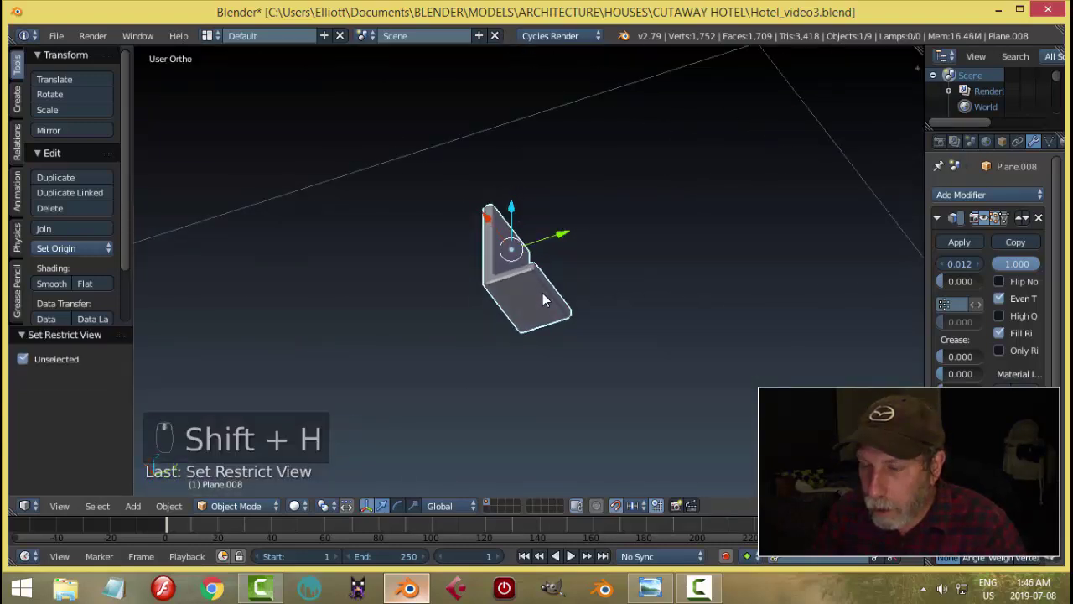
{"action": "key", "text": "Tab"}
{"action": "scroll", "coordinate": [560, 330], "scroll_direction": "up", "scroll_amount": 2}
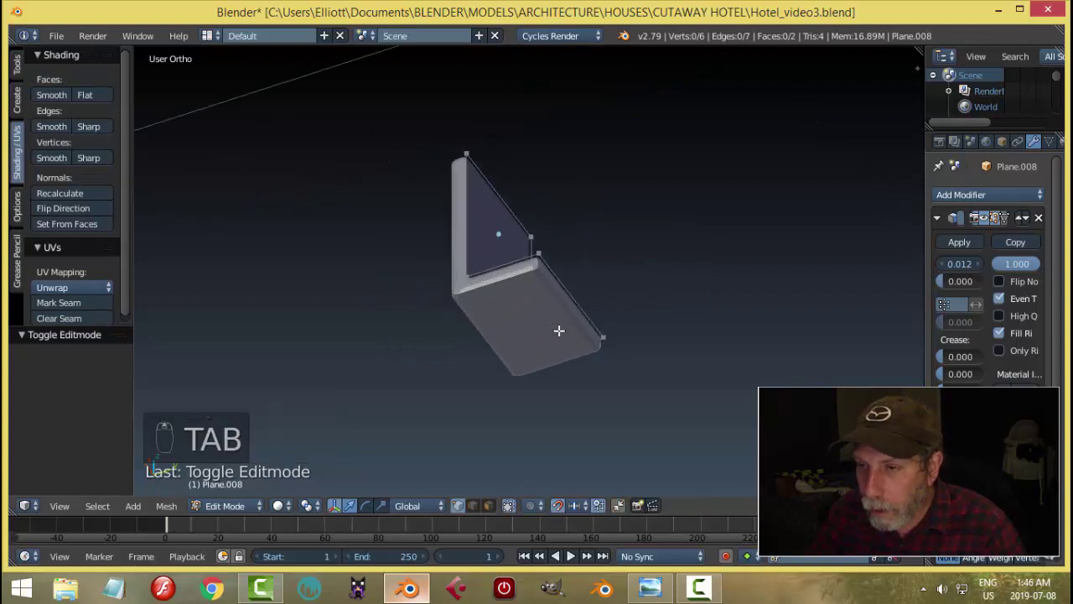
{"action": "scroll", "coordinate": [560, 330], "scroll_direction": "down", "scroll_amount": 2}
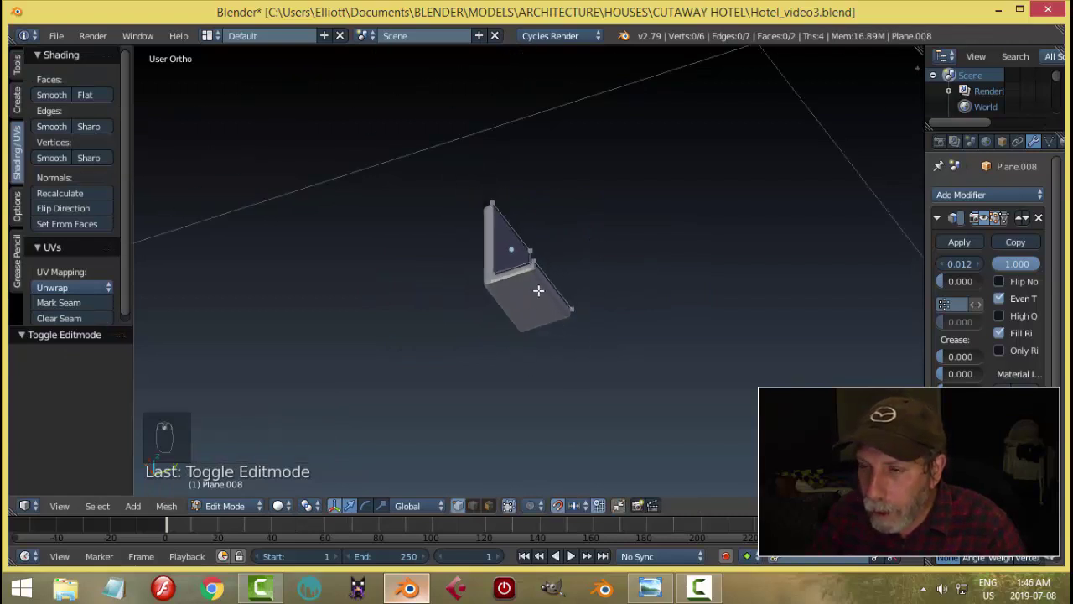
{"action": "key", "text": "Tab"}
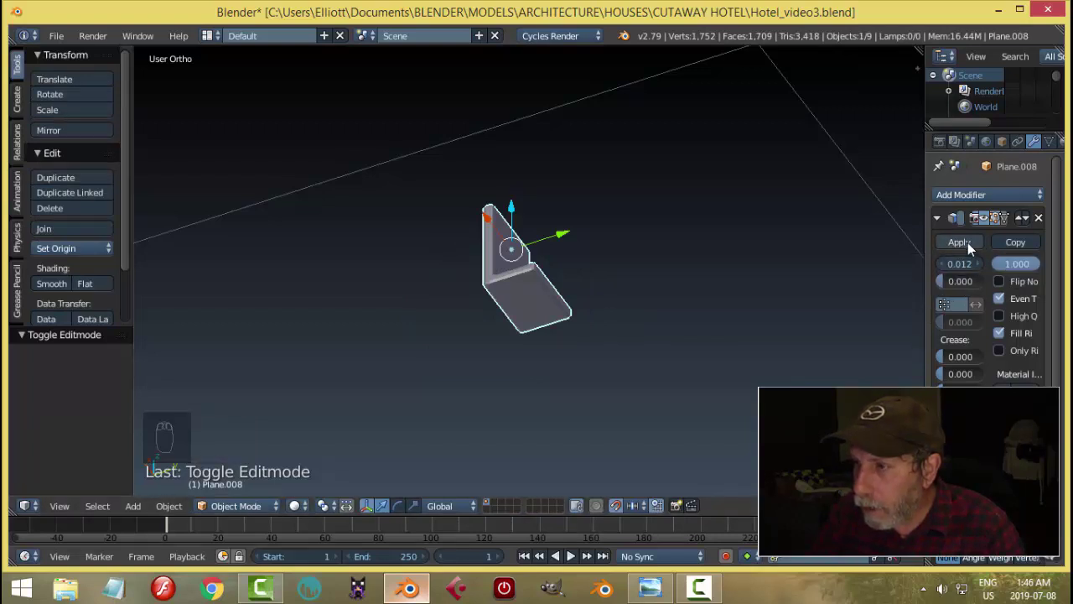
{"action": "left_click", "coordinate": [959, 243]}
Try deleting the underside face of the stand's foot, check the shape from the side and undo the deletion.
{"action": "key", "text": "Tab"}
{"action": "left_click", "coordinate": [688, 300]}
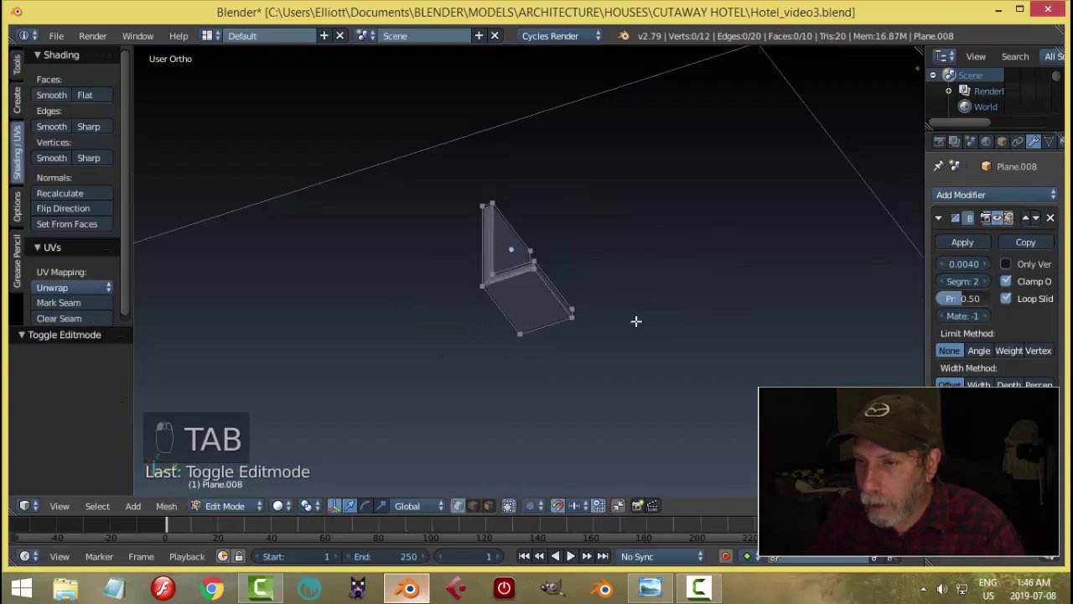
{"action": "key", "text": "ctrl+Tab"}
{"action": "left_click", "coordinate": [521, 367]}
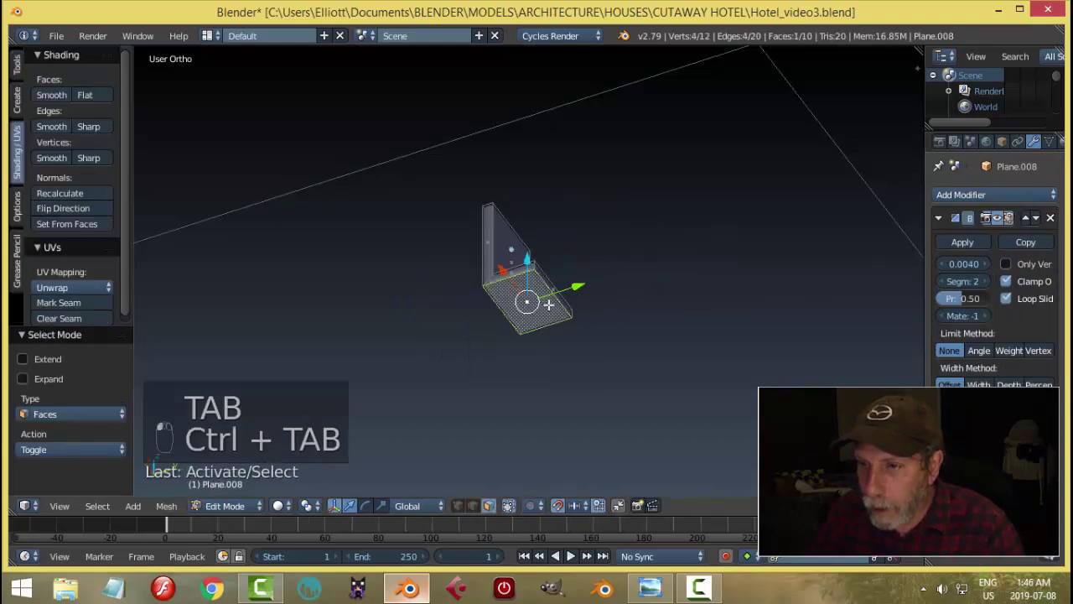
{"action": "key", "text": "x"}
{"action": "left_click", "coordinate": [617, 312]}
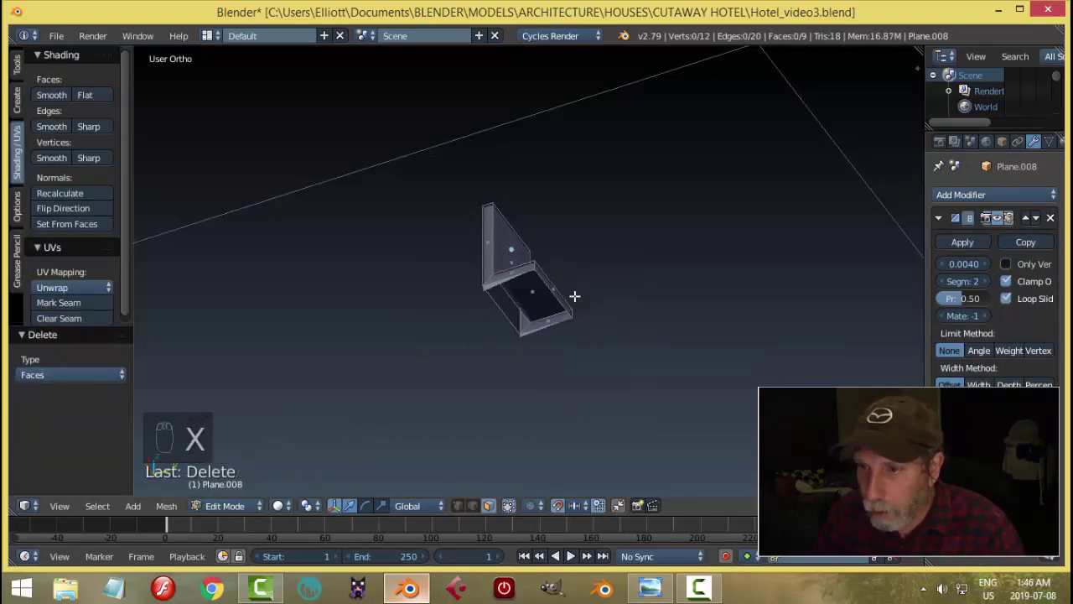
{"action": "middle_click_drag", "start_coordinate": [575, 294], "coordinate": [671, 371]}
{"action": "key", "text": "Tab"}
{"action": "left_click", "coordinate": [611, 348]}
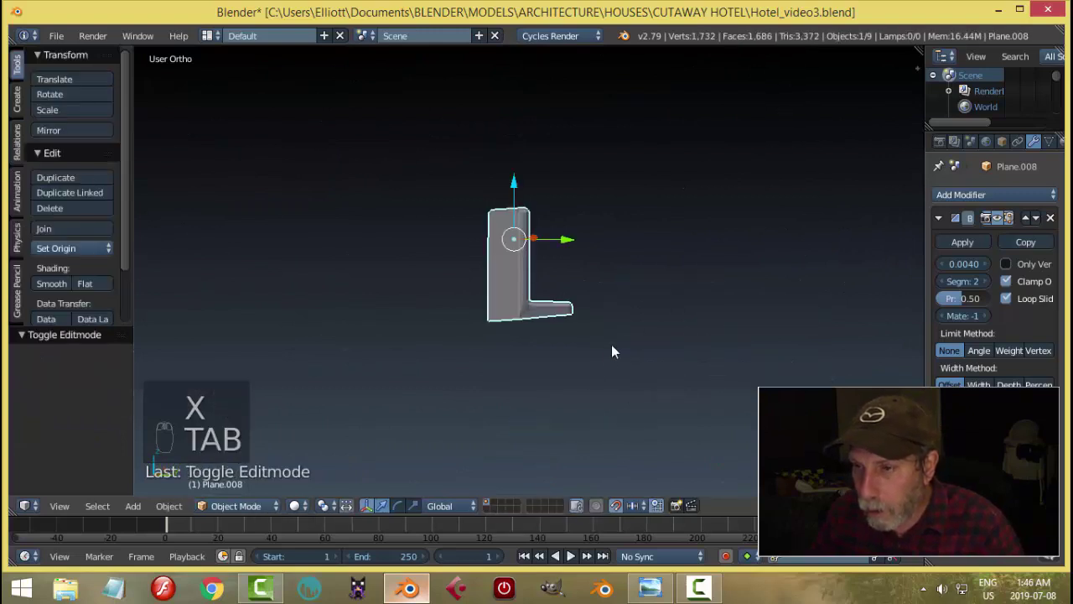
{"action": "scroll", "coordinate": [575, 356], "scroll_direction": "up", "scroll_amount": 5}
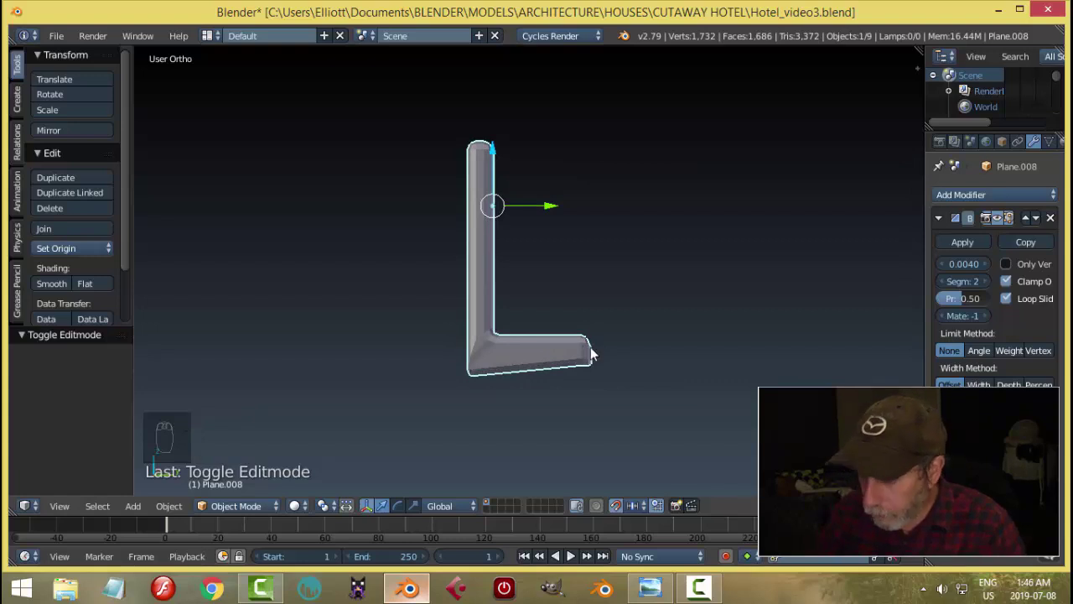
{"action": "key", "text": "KP_3"}
{"action": "key", "text": "ctrl+z"}
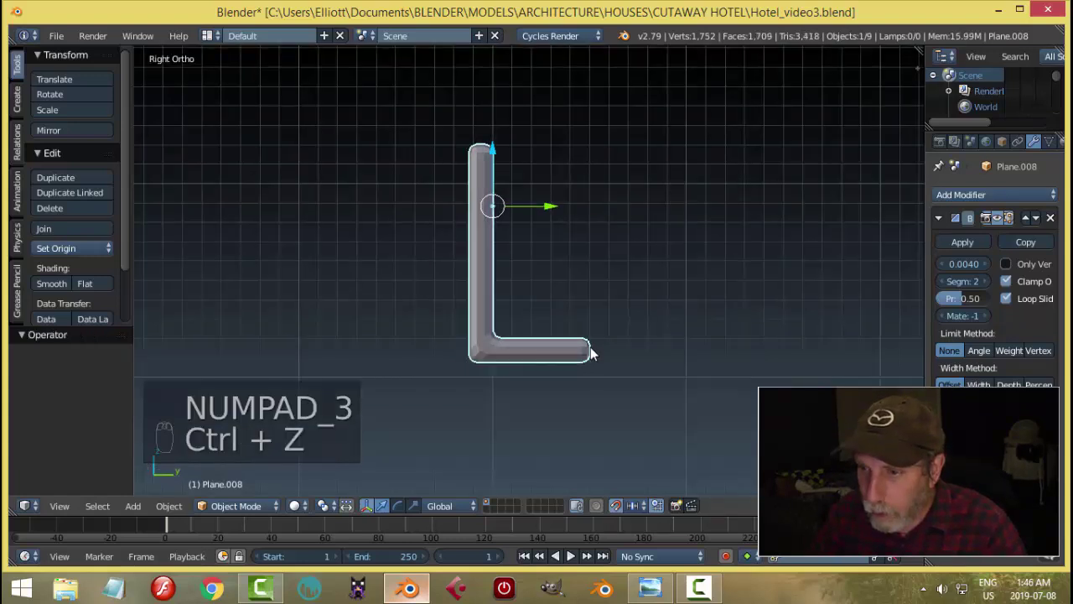
Unhide everything, then isolate the monitor stand together with the desk object Plane.003.
{"action": "middle_click_drag", "start_coordinate": [644, 389], "coordinate": [704, 389]}
{"action": "key", "text": "alt+h"}
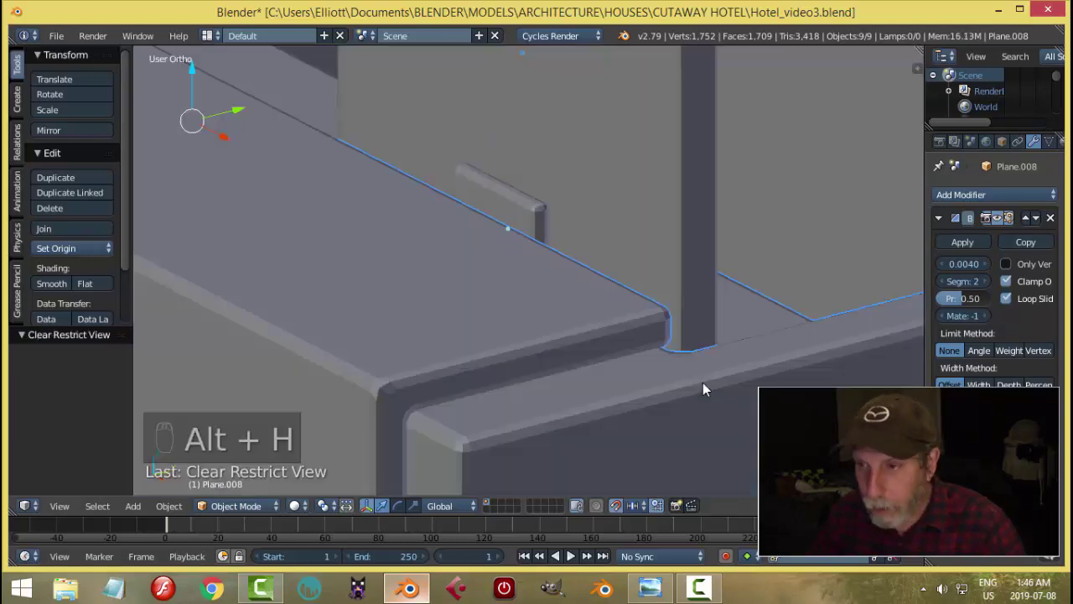
{"action": "key", "text": "a"}
{"action": "middle_click_drag", "start_coordinate": [690, 297], "coordinate": [566, 320]}
{"action": "scroll", "coordinate": [569, 332], "scroll_direction": "up", "scroll_amount": 2}
{"action": "scroll", "coordinate": [557, 327], "scroll_direction": "up", "scroll_amount": 5}
{"action": "right_click", "coordinate": [573, 377]}
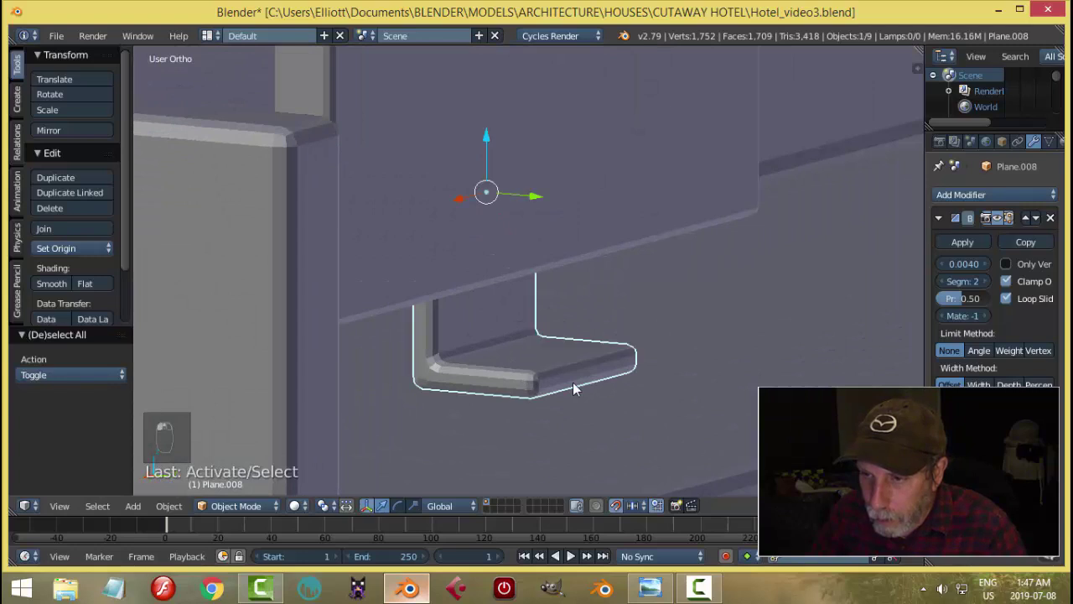
{"action": "mouse_move", "coordinate": [573, 382]}
{"action": "middle_mouse_down"}
{"action": "mouse_move", "coordinate": [575, 371]}
{"action": "mouse_move", "coordinate": [577, 382]}
{"action": "middle_mouse_up"}
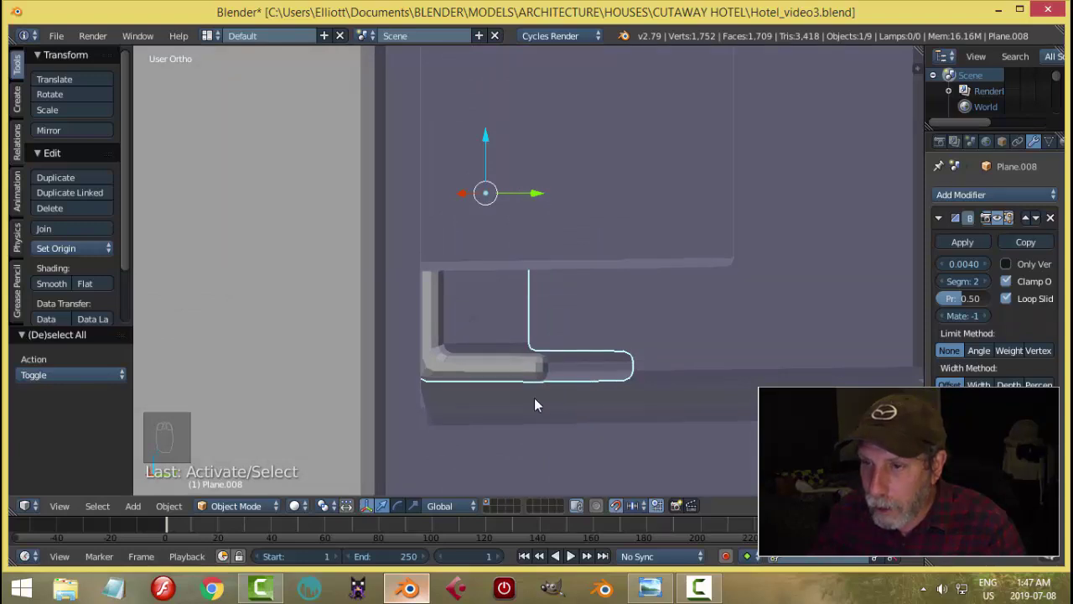
{"action": "right_click", "coordinate": [561, 438], "text": "shift"}
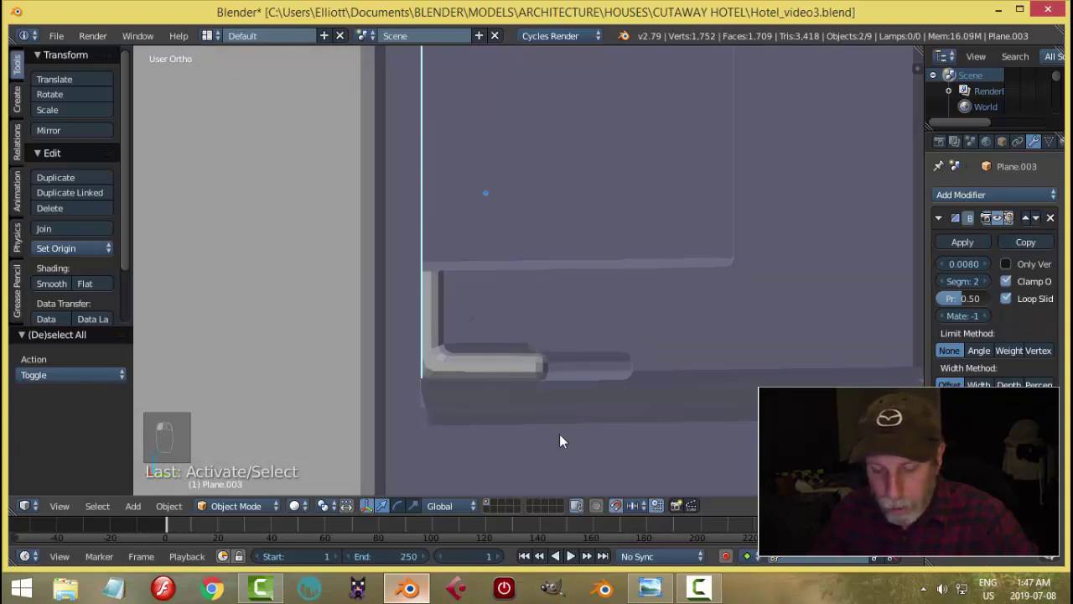
{"action": "key", "text": "shift+h"}
{"action": "middle_click_drag", "start_coordinate": [559, 433], "coordinate": [610, 424]}
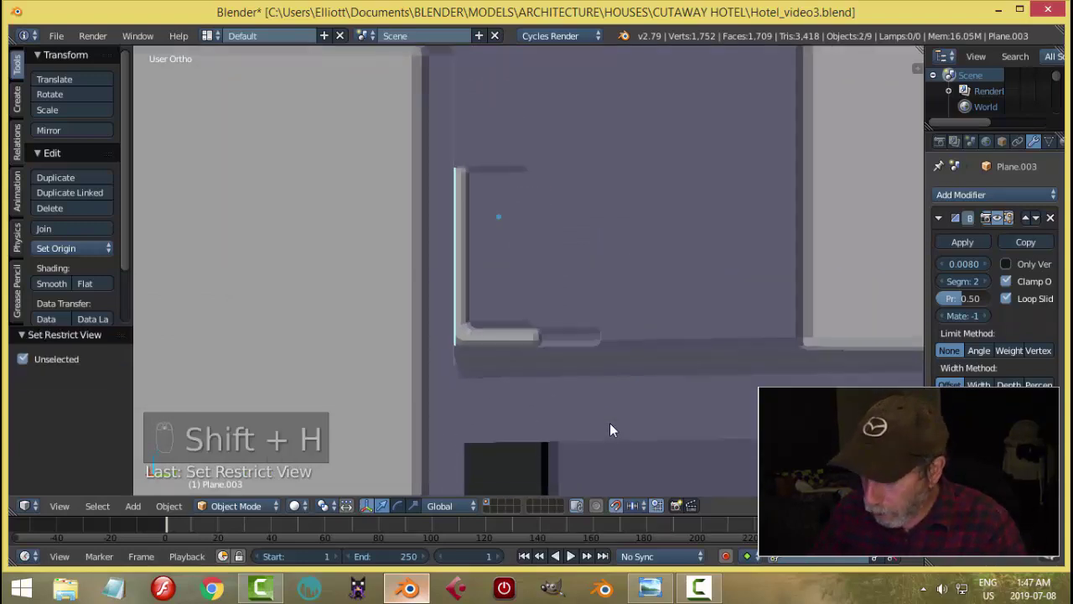
Check the gap beneath the stand, select only the stand and lower it 0.008 along Z onto the desk.
{"action": "key", "text": "ctrl+KP_1"}
{"action": "scroll", "coordinate": [610, 430], "scroll_direction": "up", "scroll_amount": 4}
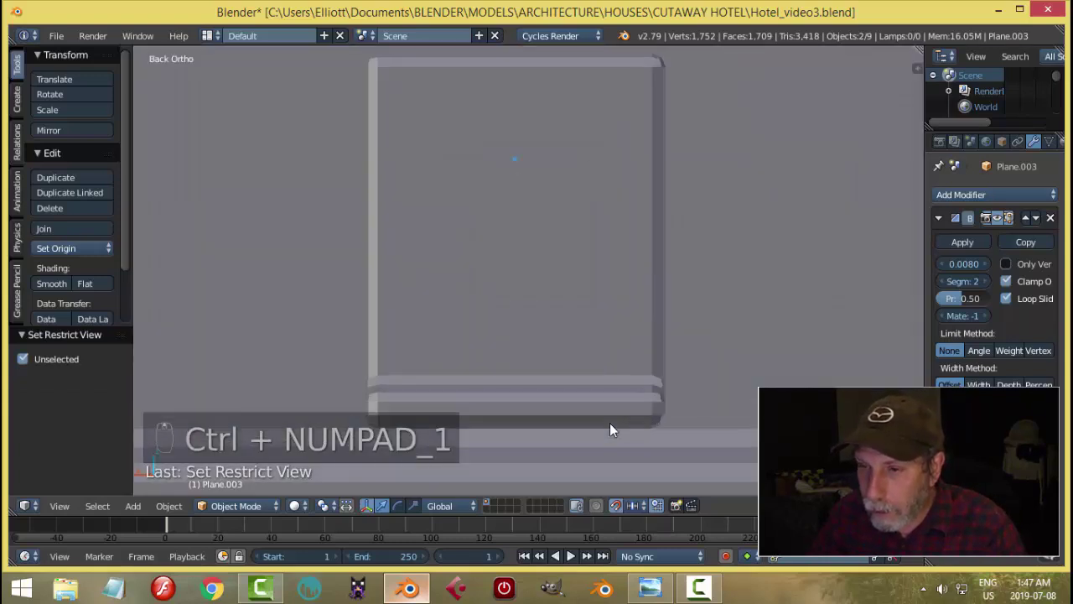
{"action": "scroll", "coordinate": [610, 430], "scroll_direction": "down", "scroll_amount": 1}
{"action": "scroll", "coordinate": [609, 423], "scroll_direction": "down", "scroll_amount": 1}
{"action": "scroll", "coordinate": [610, 422], "scroll_direction": "up", "scroll_amount": 2}
{"action": "scroll", "coordinate": [593, 421], "scroll_direction": "down", "scroll_amount": 1}
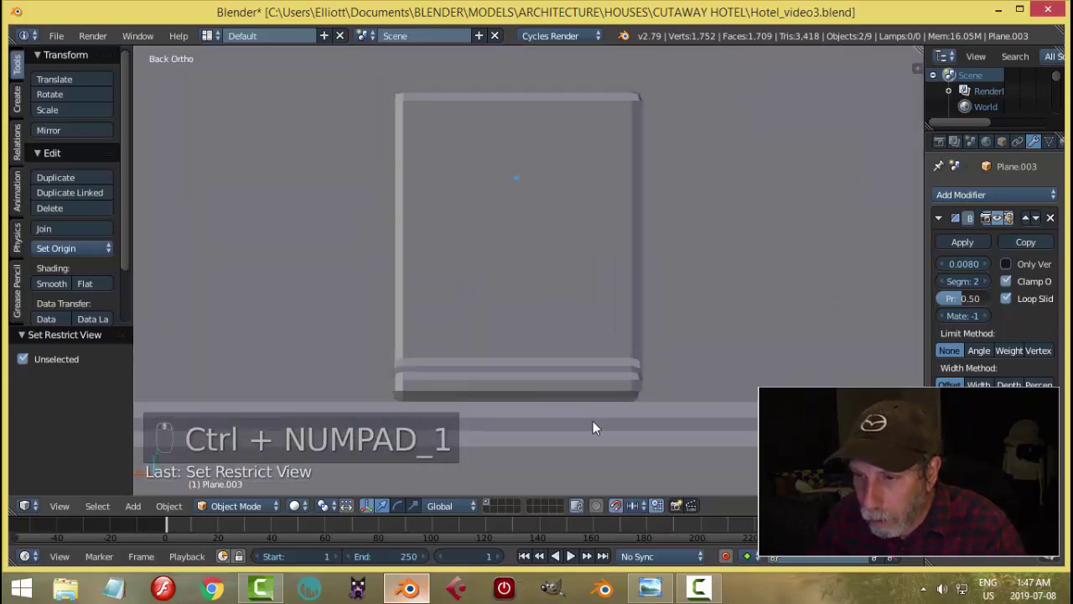
{"action": "middle_click_drag", "start_coordinate": [593, 421], "coordinate": [553, 380]}
{"action": "right_click", "coordinate": [553, 380]}
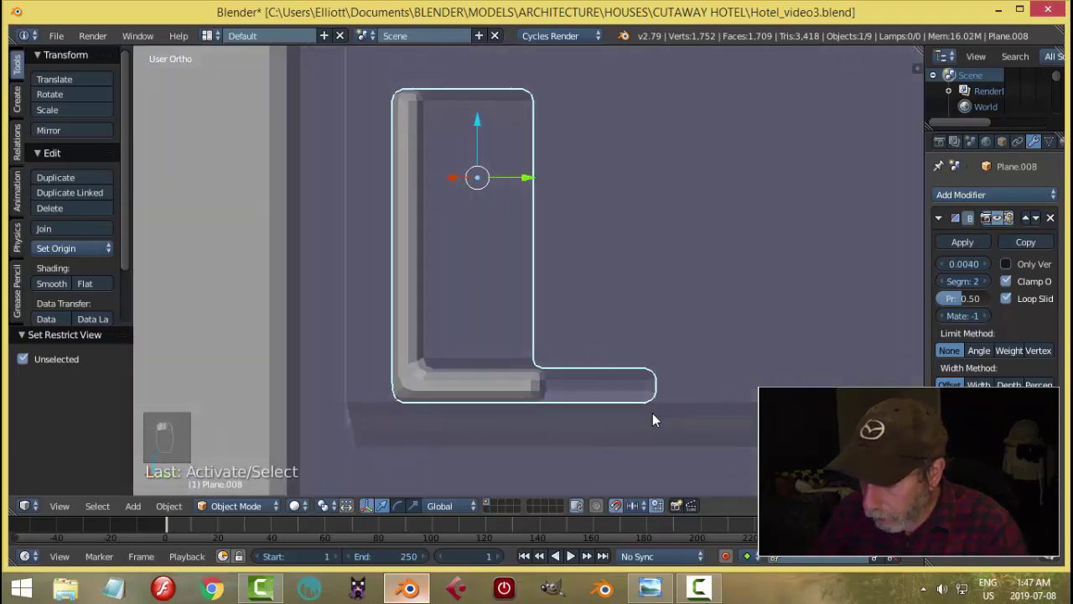
{"action": "key", "text": "ctrl+KP_1"}
{"action": "middle_click_drag", "start_coordinate": [628, 419], "coordinate": [731, 430]}
{"action": "mouse_move", "coordinate": [550, 299]}
{"action": "middle_mouse_down"}
{"action": "mouse_move", "coordinate": [597, 313]}
{"action": "mouse_move", "coordinate": [561, 297]}
{"action": "middle_mouse_up"}
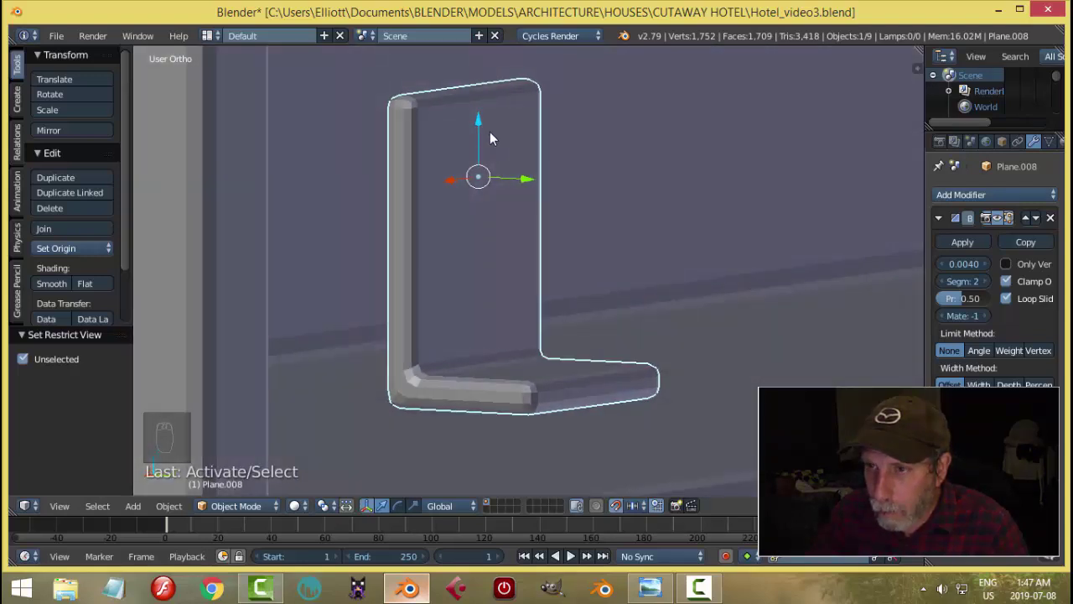
{"action": "left_click_drag", "start_coordinate": [479, 131], "coordinate": [480, 133]}
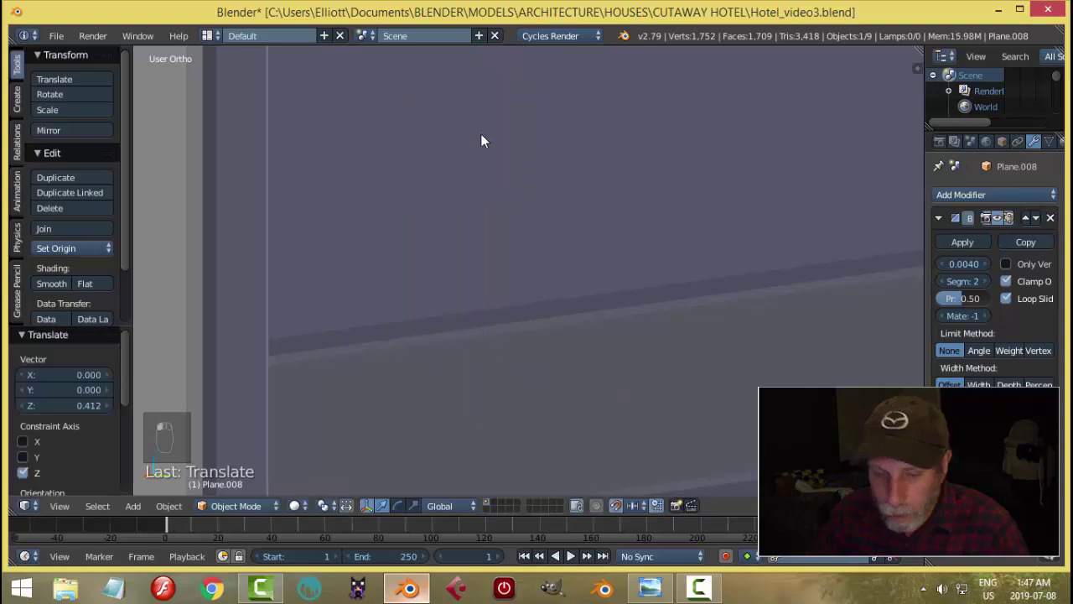
{"action": "key", "text": "ctrl+z"}
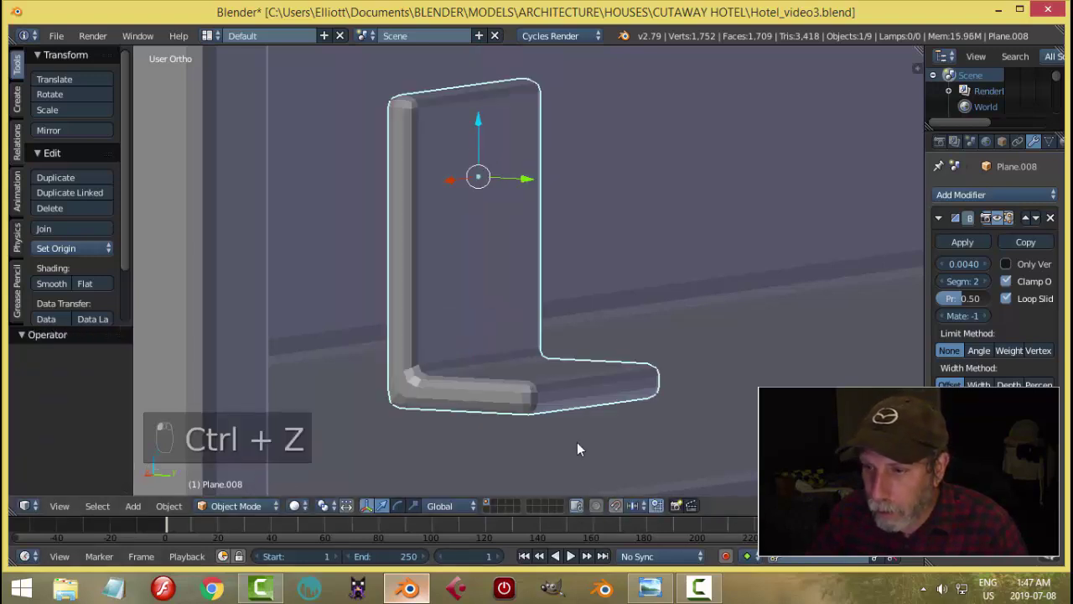
{"action": "left_click_drag", "start_coordinate": [482, 128], "coordinate": [482, 152]}
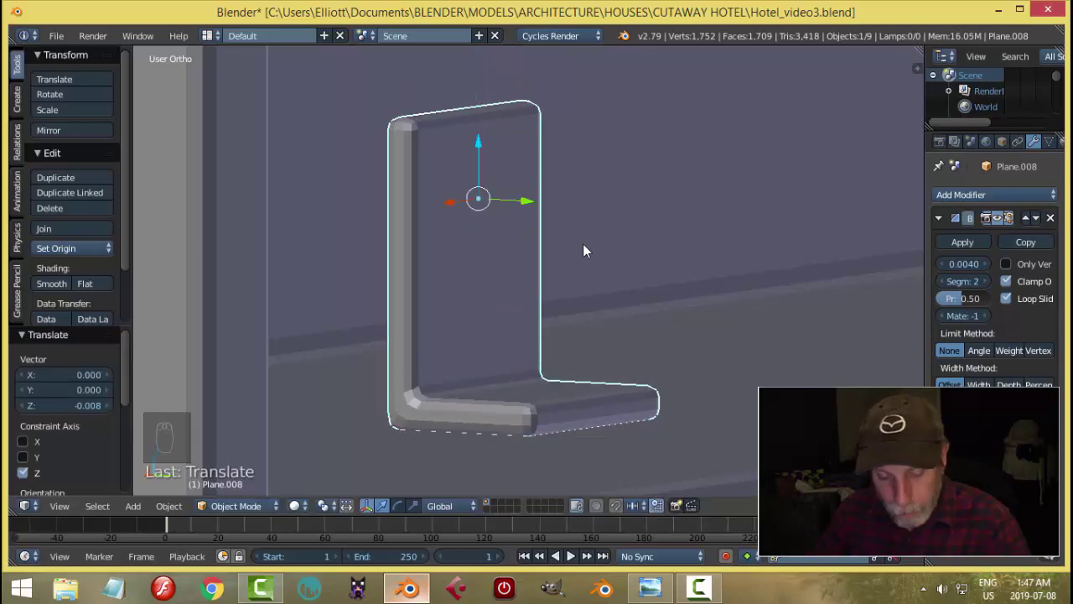
Unhide the rest of the scene, clear the selection and review the monitor on the reception desk.
{"action": "key", "text": "alt+h"}
{"action": "key", "text": "a"}
{"action": "scroll", "coordinate": [529, 264], "scroll_direction": "down", "scroll_amount": 5}
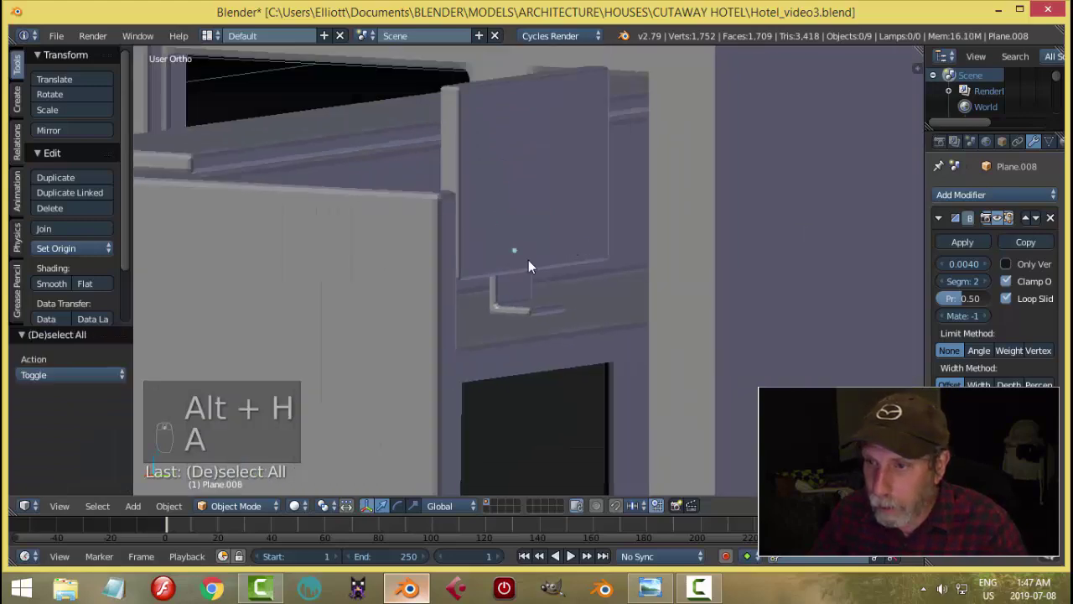
{"action": "middle_click_drag", "start_coordinate": [528, 261], "coordinate": [690, 341]}
{"action": "scroll", "coordinate": [677, 305], "scroll_direction": "down", "scroll_amount": 6}
{"action": "scroll", "coordinate": [680, 338], "scroll_direction": "up", "scroll_amount": 5}
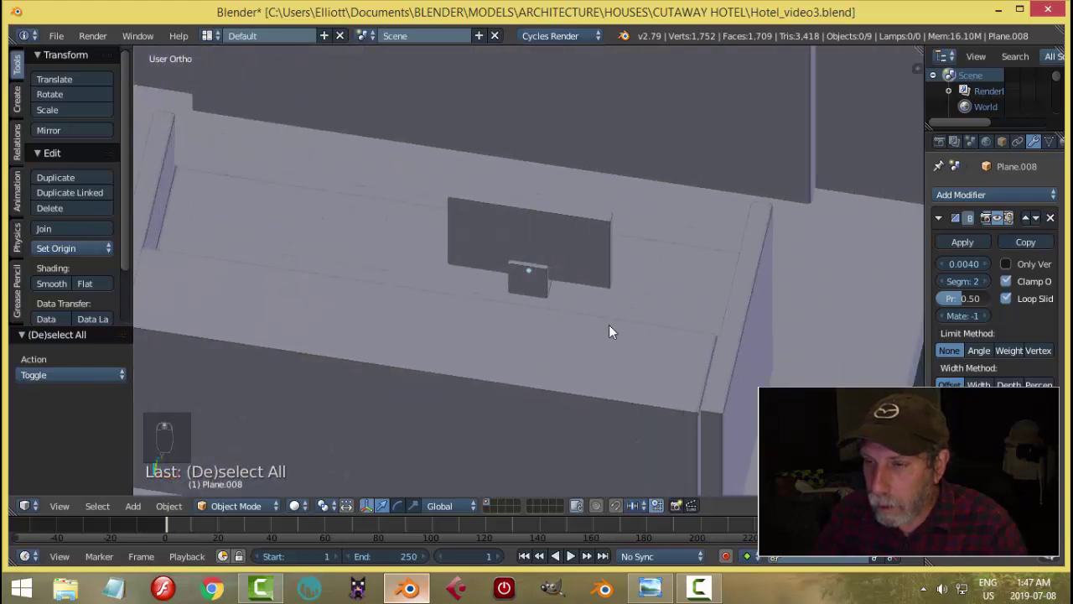
Select the monitor's screen and stand together and move them along X toward the desk's right end in top view.
{"action": "right_click", "coordinate": [534, 284]}
{"action": "right_click", "coordinate": [589, 249], "text": "shift"}
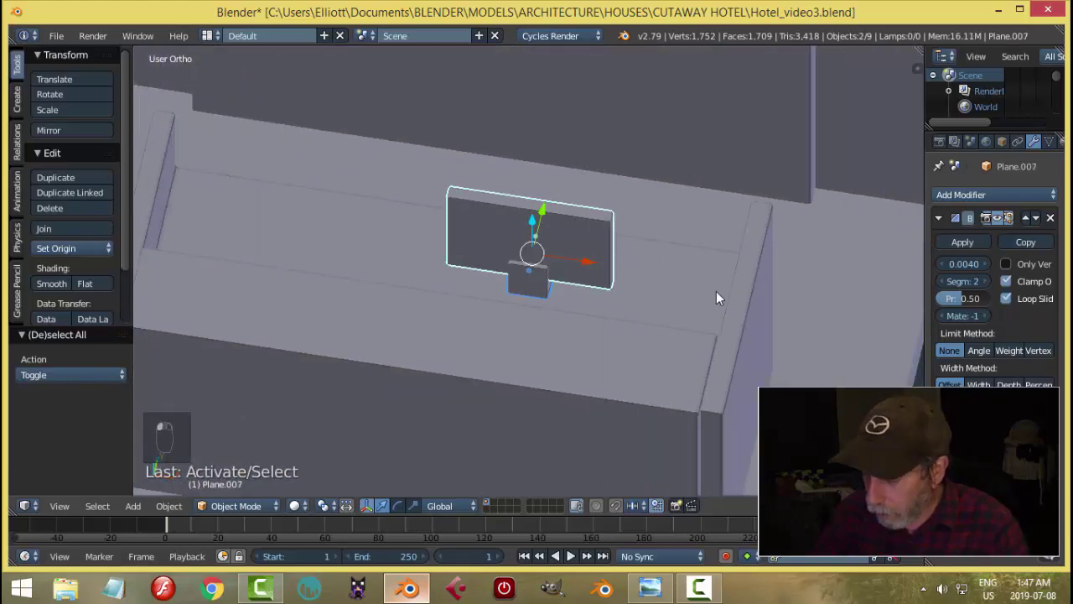
{"action": "key", "text": "KP_7"}
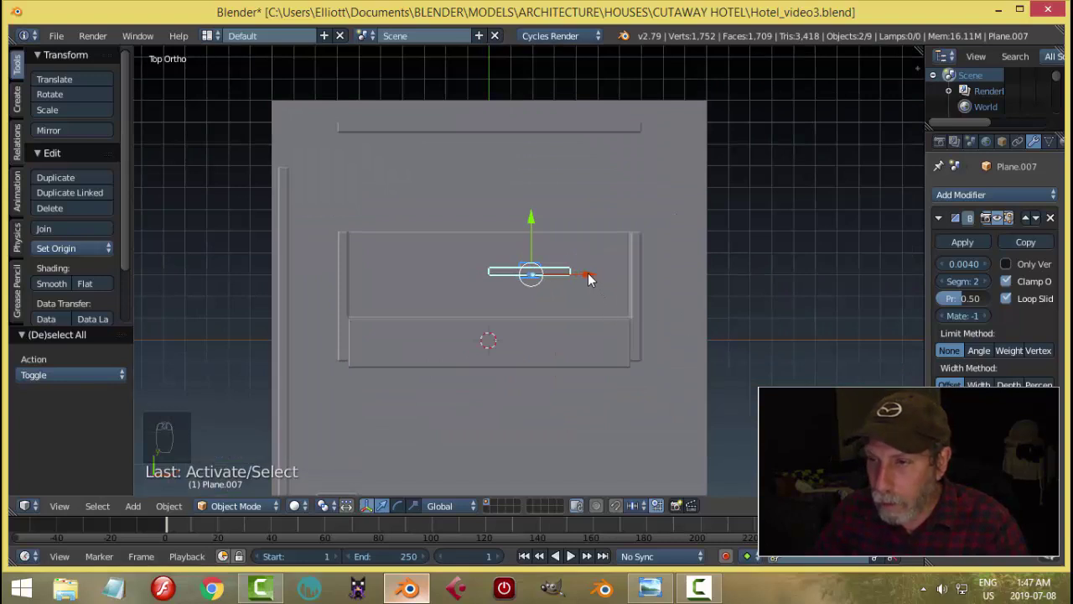
{"action": "left_click_drag", "start_coordinate": [588, 273], "coordinate": [614, 280]}
Duplicate the monitor, place the copy along X on the desk's left half and inspect both from several angles.
{"action": "key", "text": "shift+d"}
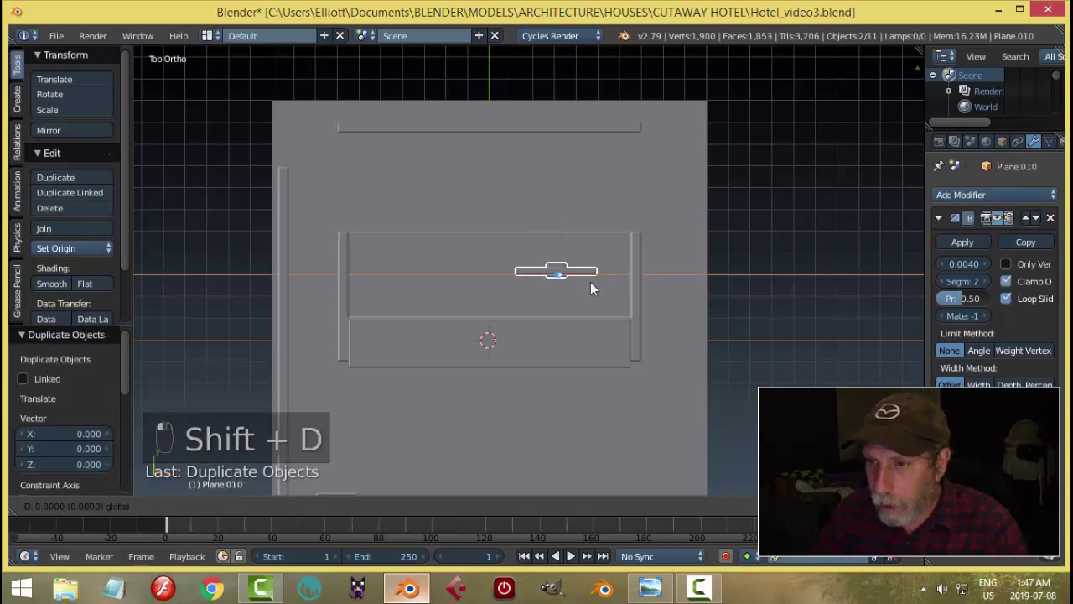
{"action": "left_click", "coordinate": [474, 295]}
{"action": "key", "text": "a"}
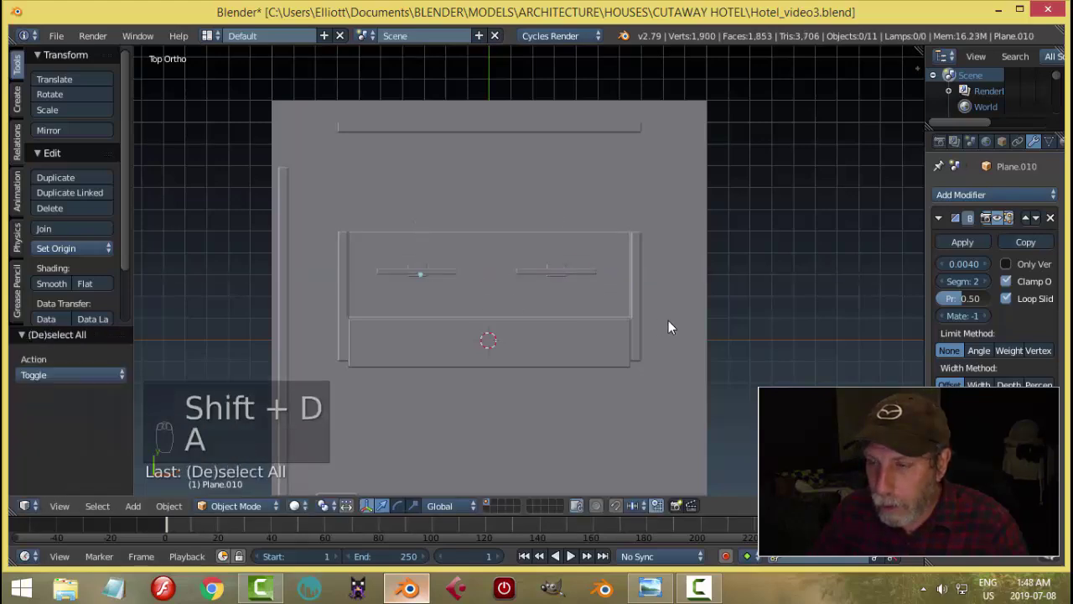
{"action": "scroll", "coordinate": [663, 323], "scroll_direction": "down", "scroll_amount": 3}
{"action": "middle_click_drag", "start_coordinate": [636, 338], "coordinate": [510, 226]}
{"action": "scroll", "coordinate": [530, 257], "scroll_direction": "up", "scroll_amount": 6}
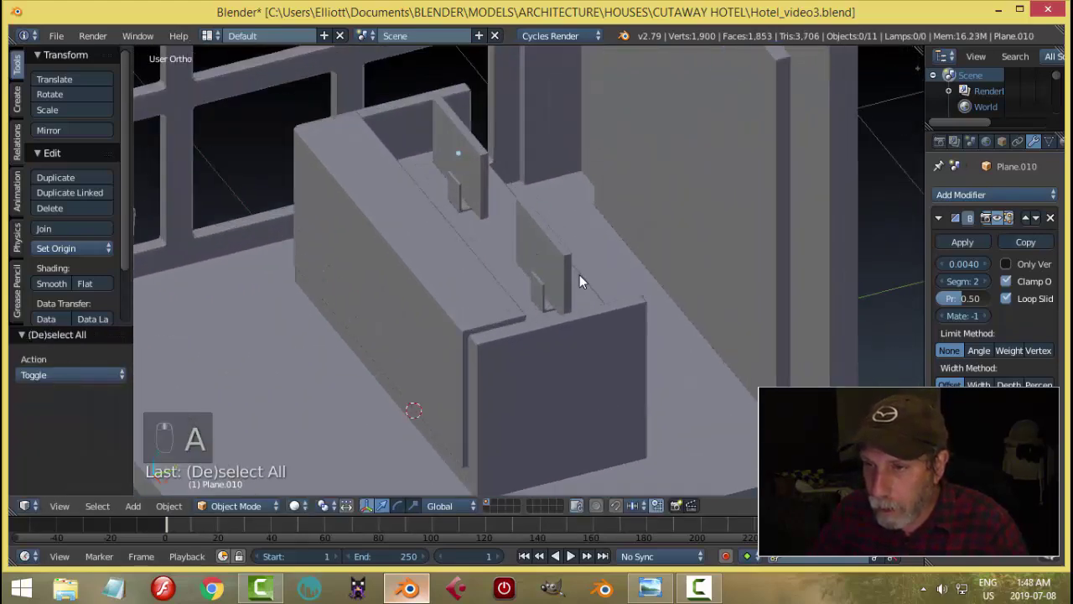
{"action": "middle_click_drag", "start_coordinate": [535, 278], "coordinate": [532, 244]}
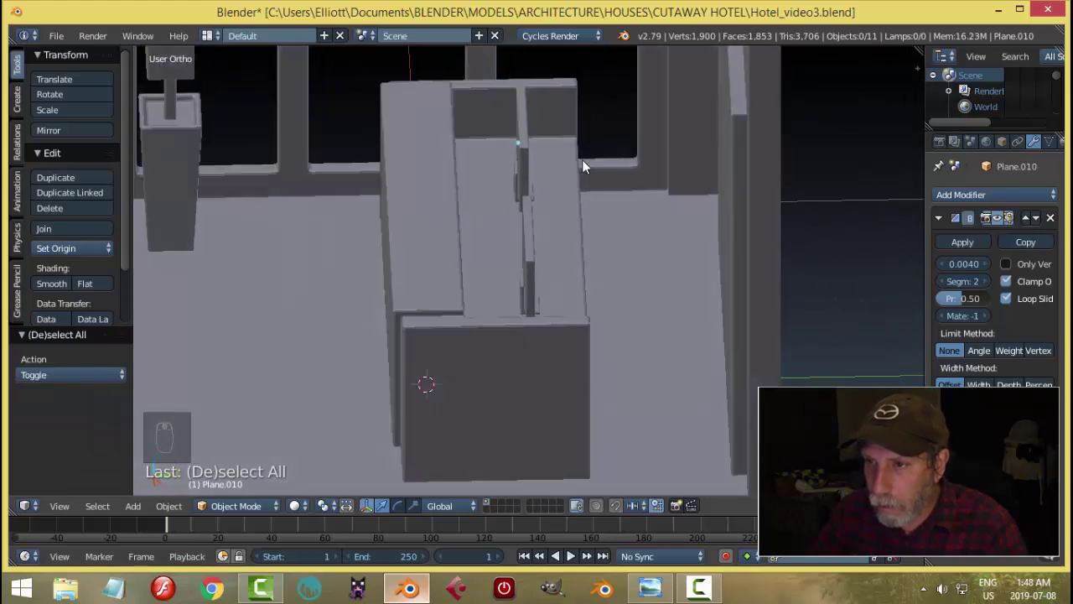
Check the reference image, select both monitors' screens and stands, and move them -0.094 along Y toward the raised front counter.
{"action": "left_click", "coordinate": [651, 587]}
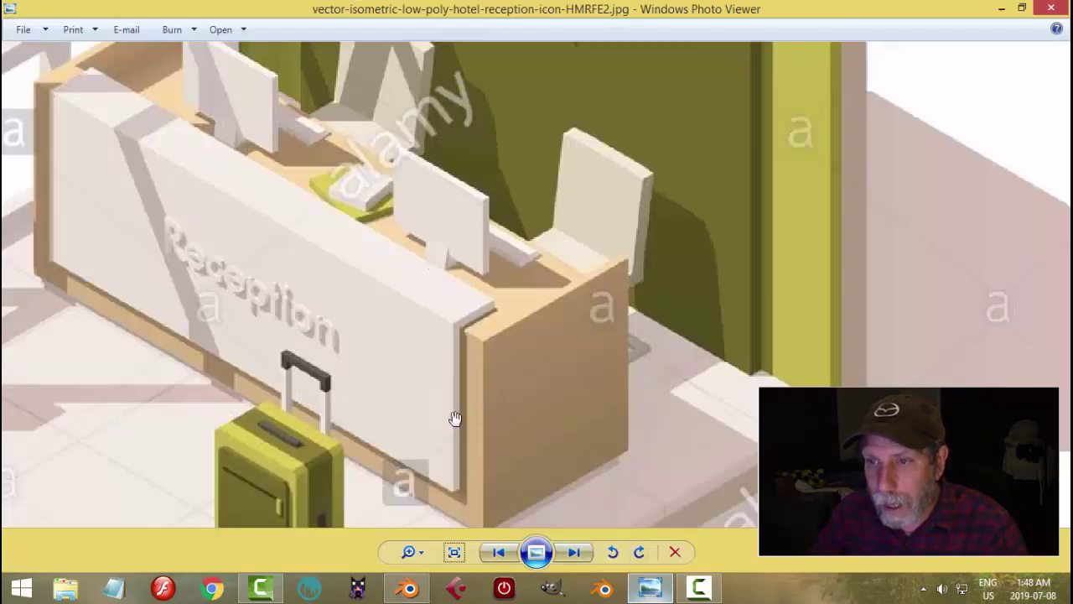
{"action": "left_click", "coordinate": [408, 588]}
{"action": "middle_click_drag", "start_coordinate": [456, 294], "coordinate": [475, 241]}
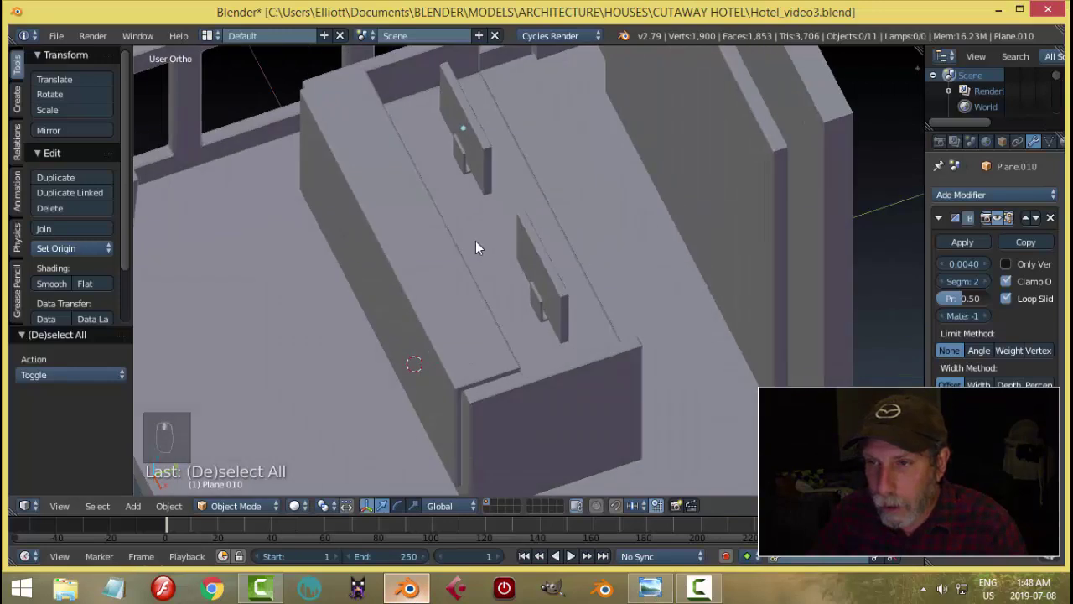
{"action": "scroll", "coordinate": [475, 240], "scroll_direction": "up", "scroll_amount": 3}
{"action": "right_click", "coordinate": [401, 82]}
{"action": "middle_click_drag", "start_coordinate": [483, 184], "coordinate": [467, 113]}
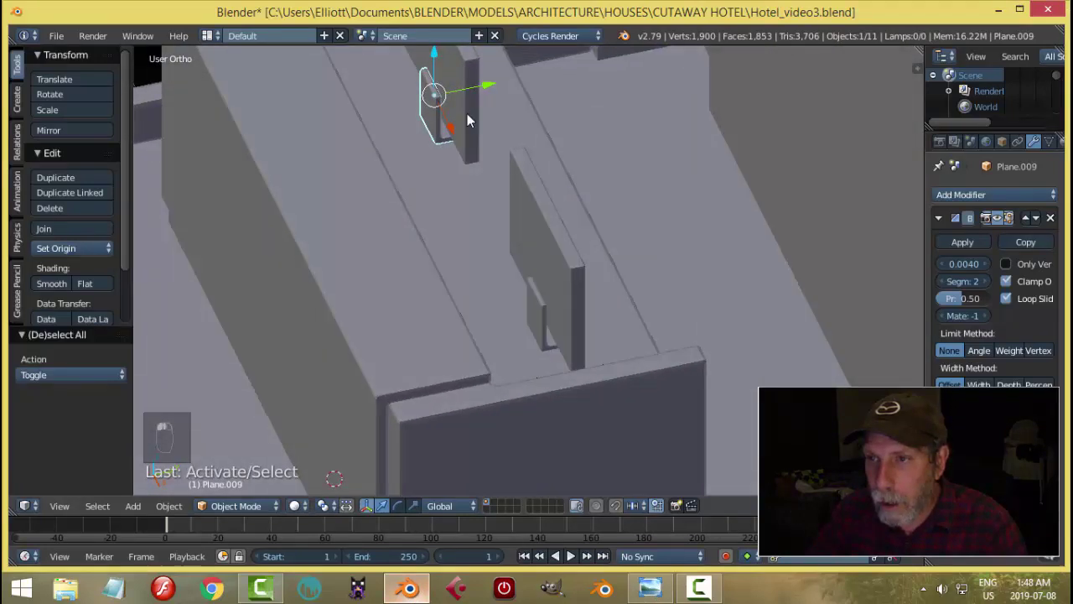
{"action": "right_click", "coordinate": [536, 315], "text": "shift"}
{"action": "right_click", "coordinate": [552, 198], "text": "shift"}
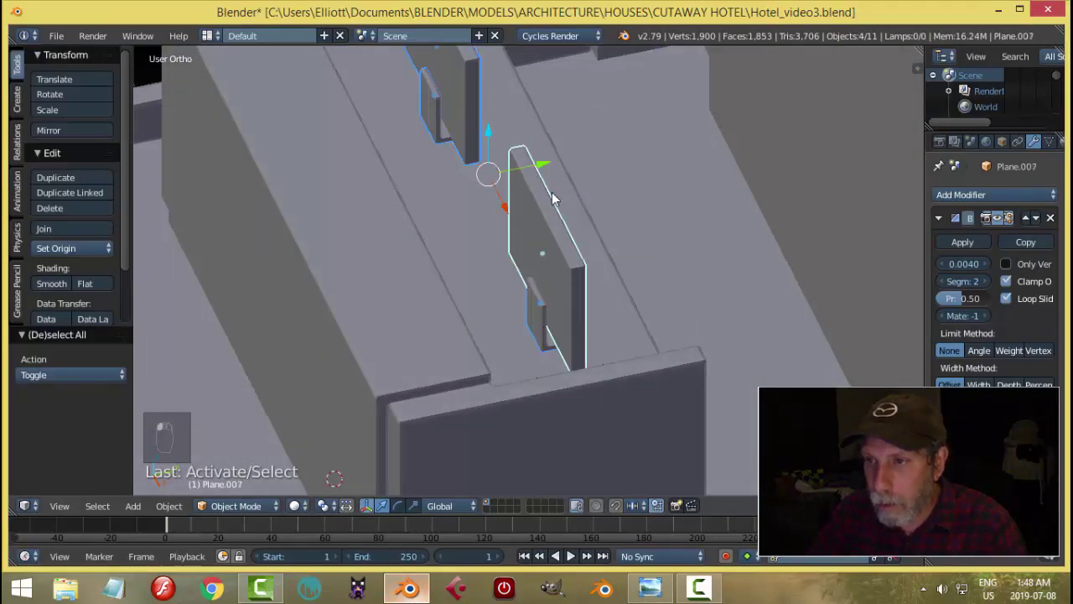
{"action": "middle_click_drag", "start_coordinate": [633, 233], "coordinate": [592, 210]}
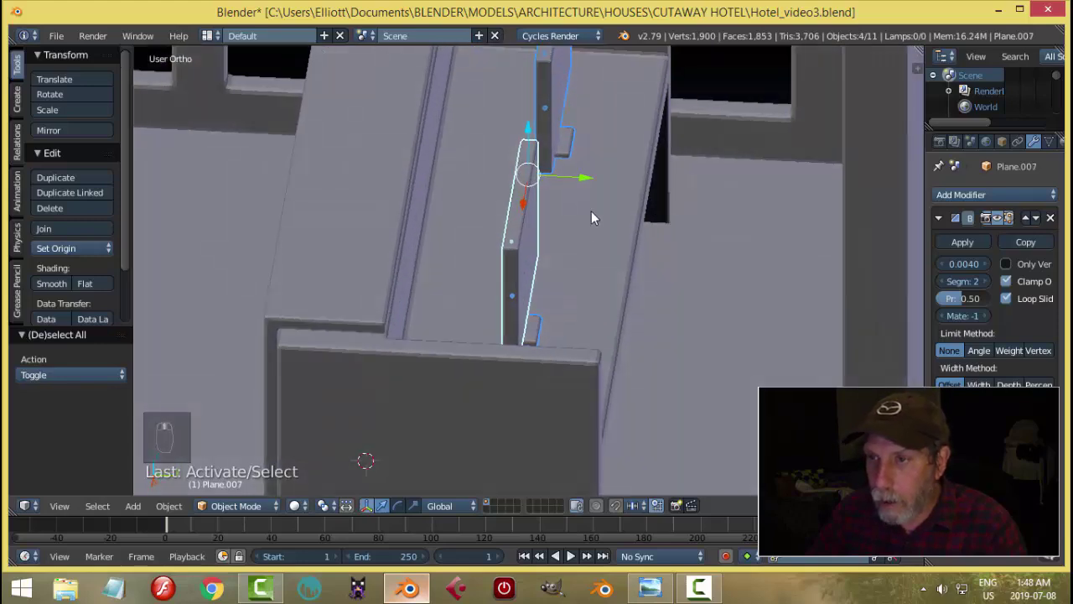
{"action": "left_click_drag", "start_coordinate": [585, 182], "coordinate": [535, 185]}
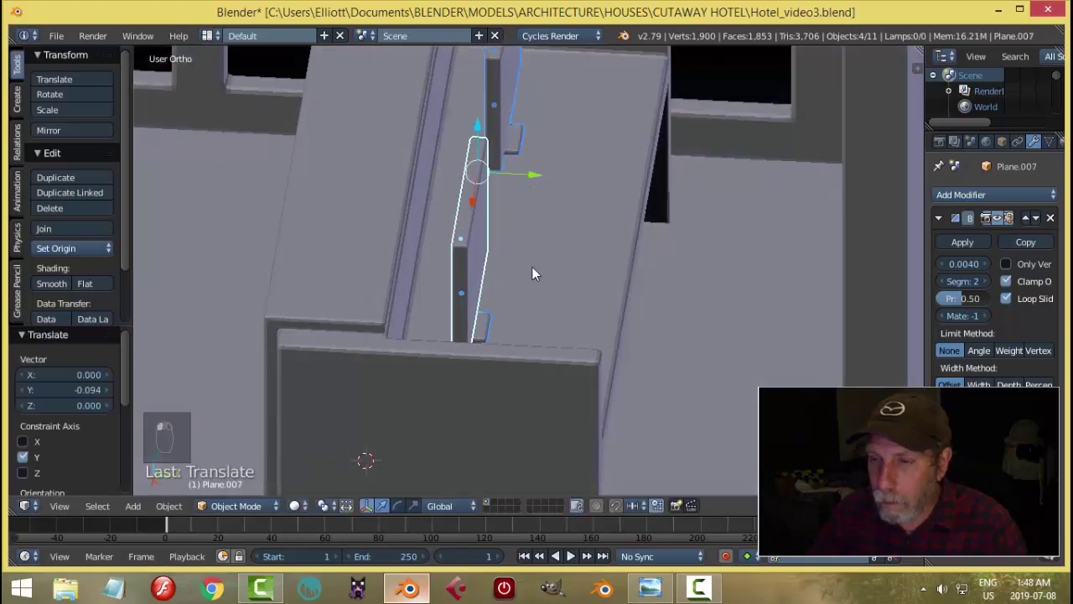
Compare the monitors' placement with the reference image, nudge both monitors slightly back along positive Y and clear the selection.
{"action": "middle_click_drag", "start_coordinate": [531, 267], "coordinate": [613, 314]}
{"action": "scroll", "coordinate": [619, 309], "scroll_direction": "down", "scroll_amount": 3}
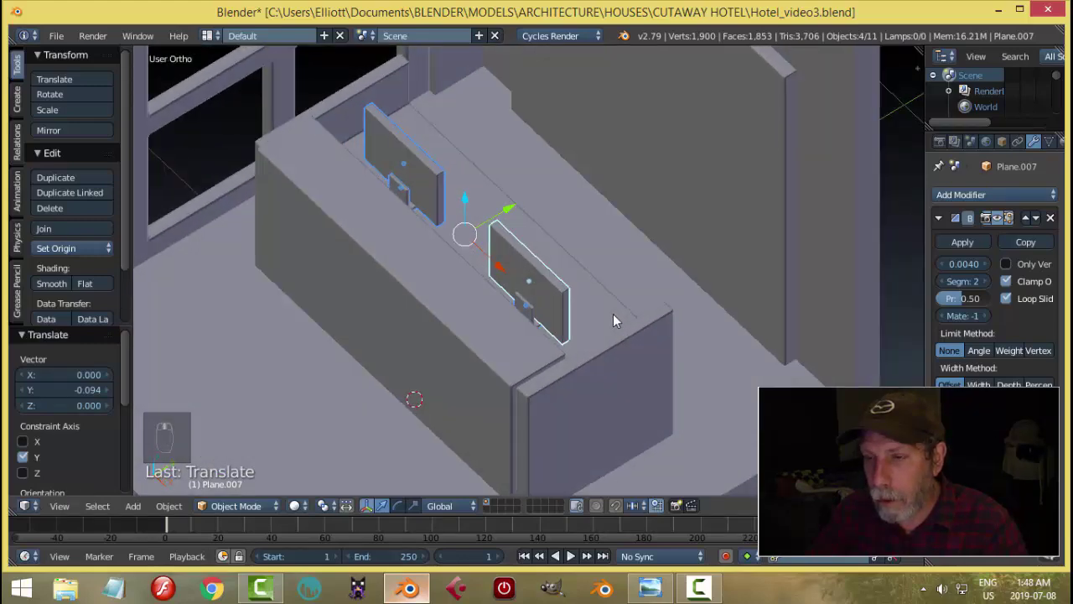
{"action": "scroll", "coordinate": [613, 315], "scroll_direction": "down", "scroll_amount": 1}
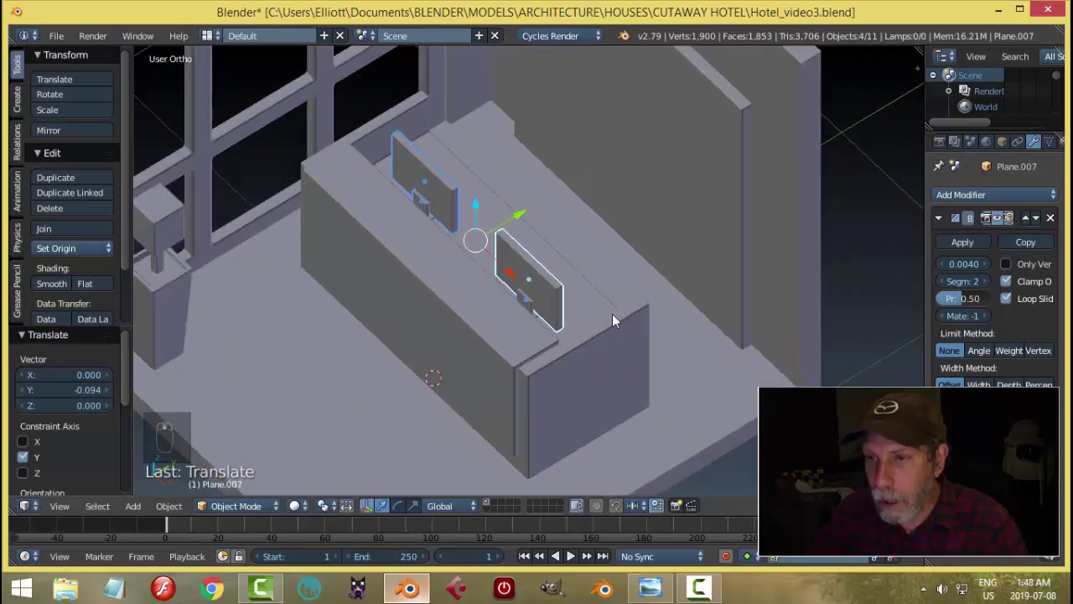
{"action": "left_click", "coordinate": [650, 587]}
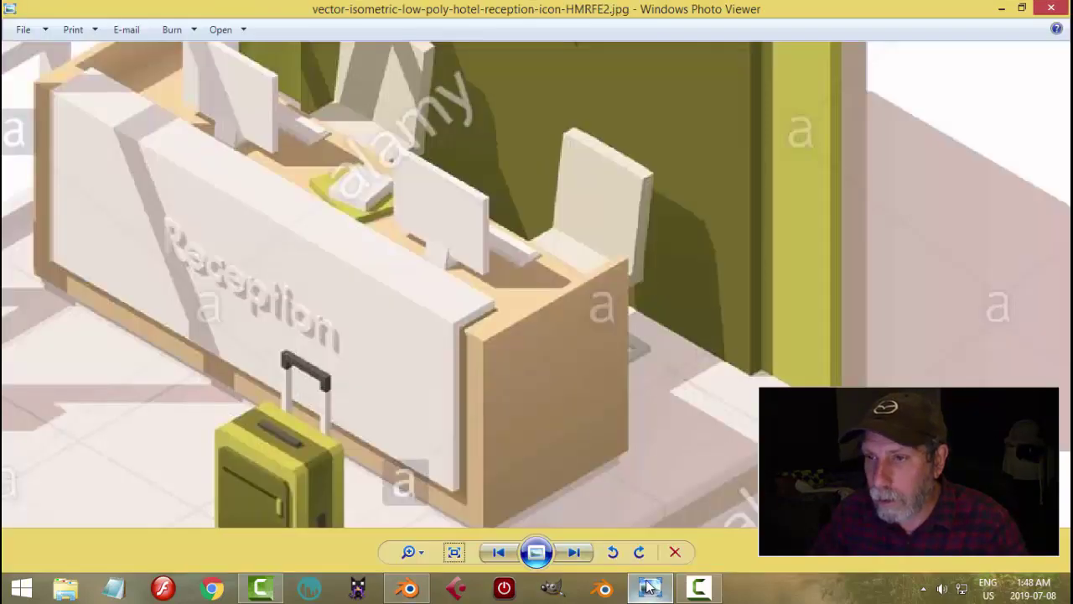
{"action": "left_click", "coordinate": [410, 587]}
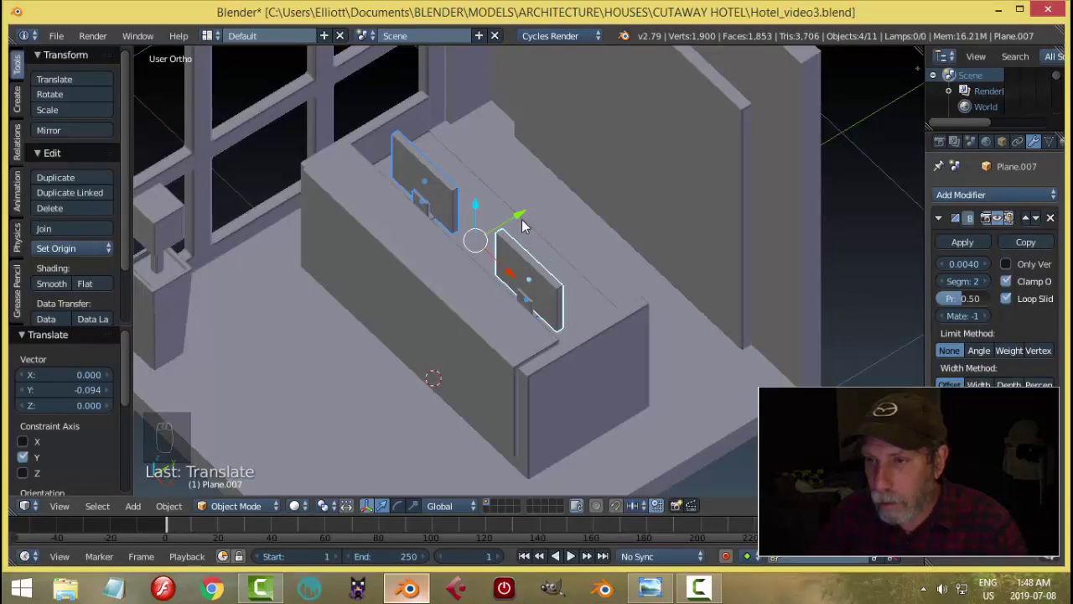
{"action": "left_click_drag", "start_coordinate": [521, 219], "coordinate": [531, 214]}
{"action": "key", "text": "a"}
{"action": "middle_click_drag", "start_coordinate": [585, 297], "coordinate": [555, 314]}
Compare the monitors' distance from the front counter with the reference image, viewing the desk from several angles.
{"action": "left_click", "coordinate": [650, 589]}
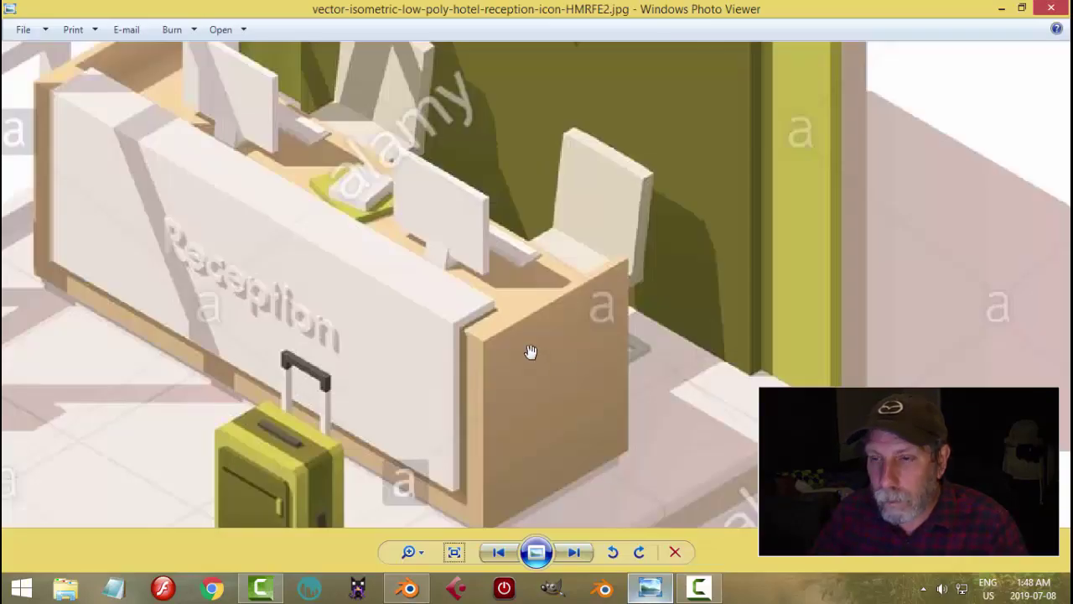
{"action": "left_click", "coordinate": [411, 590]}
{"action": "middle_click_drag", "start_coordinate": [603, 379], "coordinate": [551, 428]}
{"action": "scroll", "coordinate": [552, 428], "scroll_direction": "up", "scroll_amount": 1}
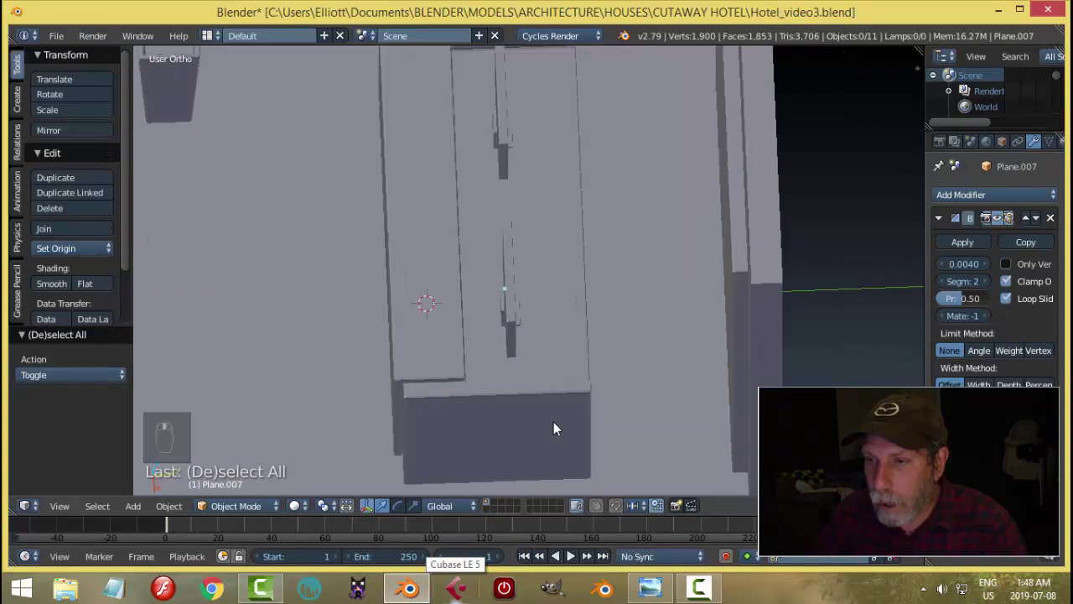
{"action": "scroll", "coordinate": [525, 371], "scroll_direction": "up", "scroll_amount": 2}
{"action": "middle_click_drag", "start_coordinate": [525, 371], "coordinate": [614, 314]}
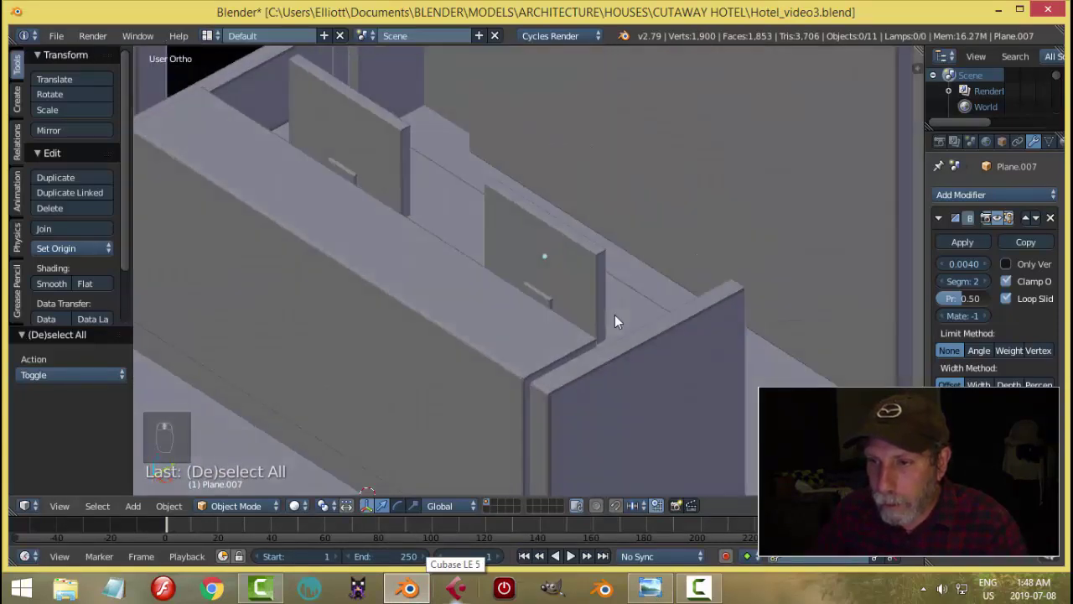
Select the screens and stands of both monitors again, move them 0.016 along Y in top view and clear the selection.
{"action": "right_click", "coordinate": [348, 172]}
{"action": "middle_click_drag", "start_coordinate": [434, 211], "coordinate": [391, 184]}
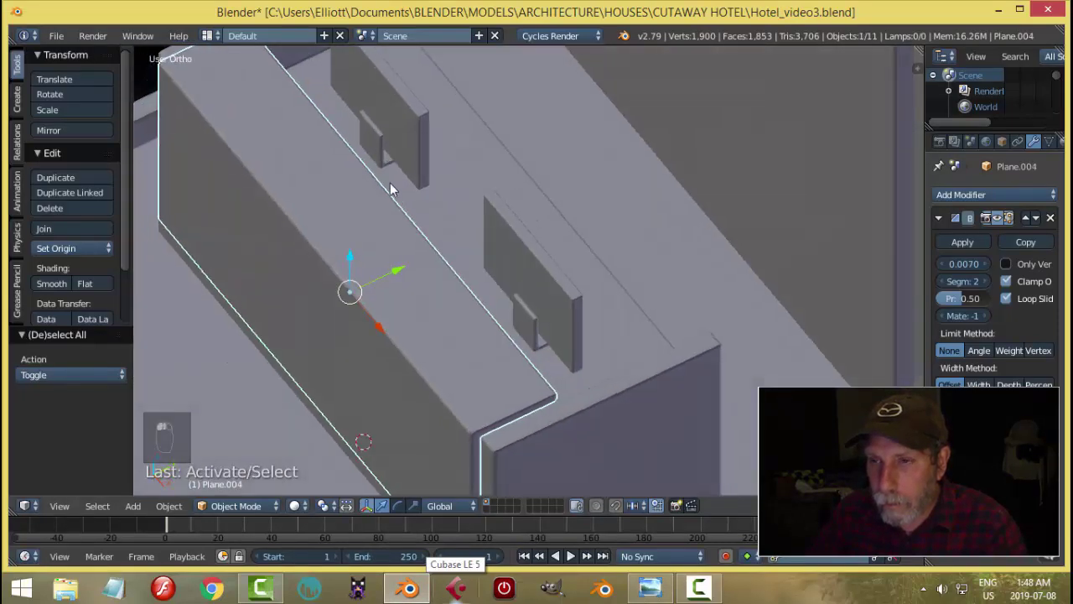
{"action": "key", "text": "a"}
{"action": "right_click", "coordinate": [380, 141]}
{"action": "right_click", "coordinate": [394, 92], "text": "shift"}
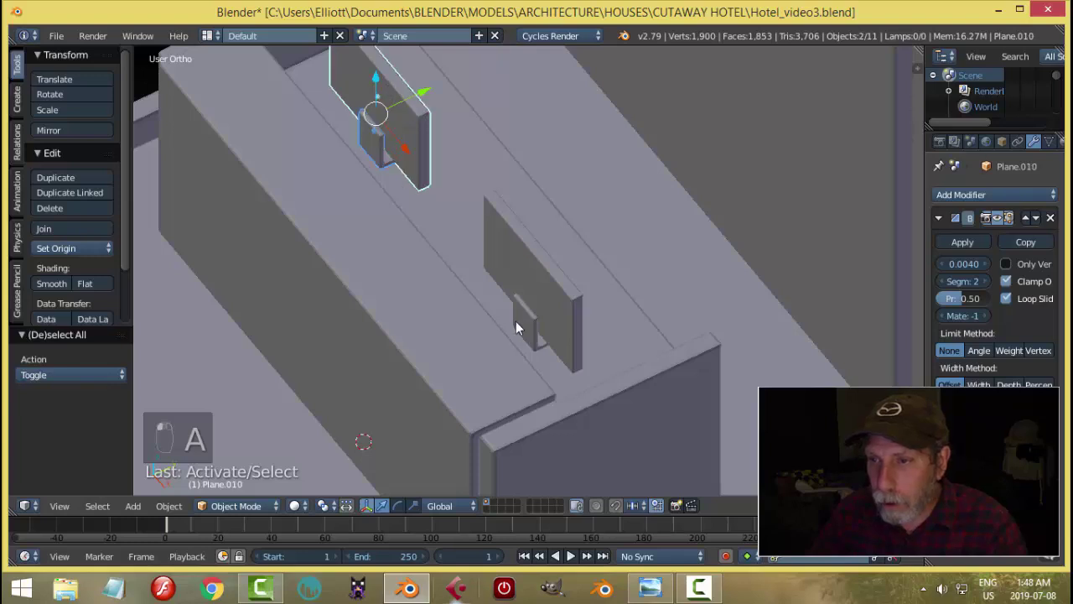
{"action": "right_click", "coordinate": [536, 307], "text": "shift"}
{"action": "key", "text": "ctrl+z"}
{"action": "key", "text": "ctrl+z"}
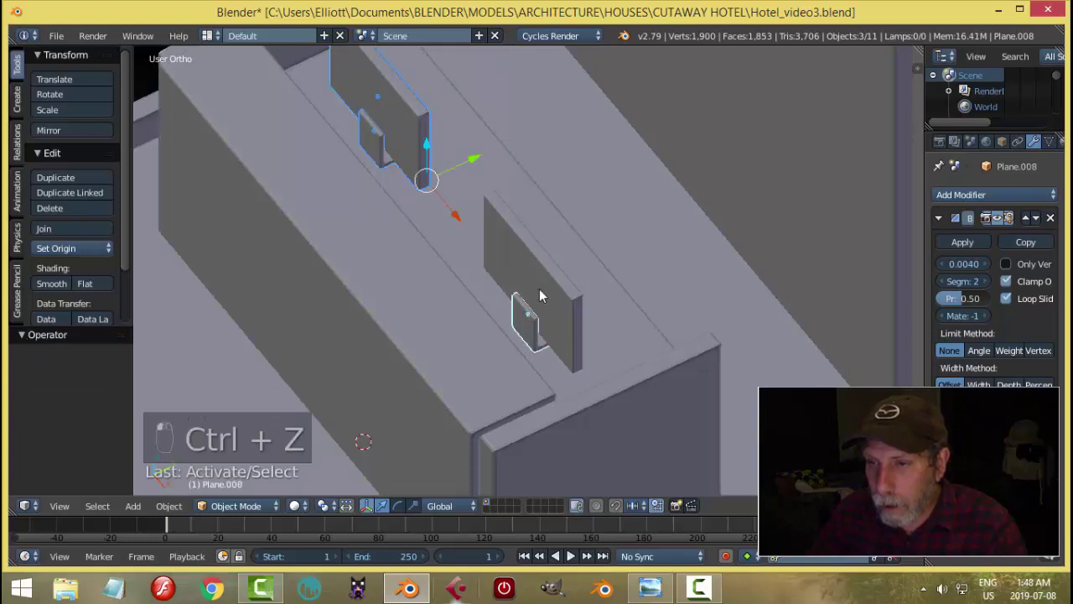
{"action": "key", "text": "KP_7"}
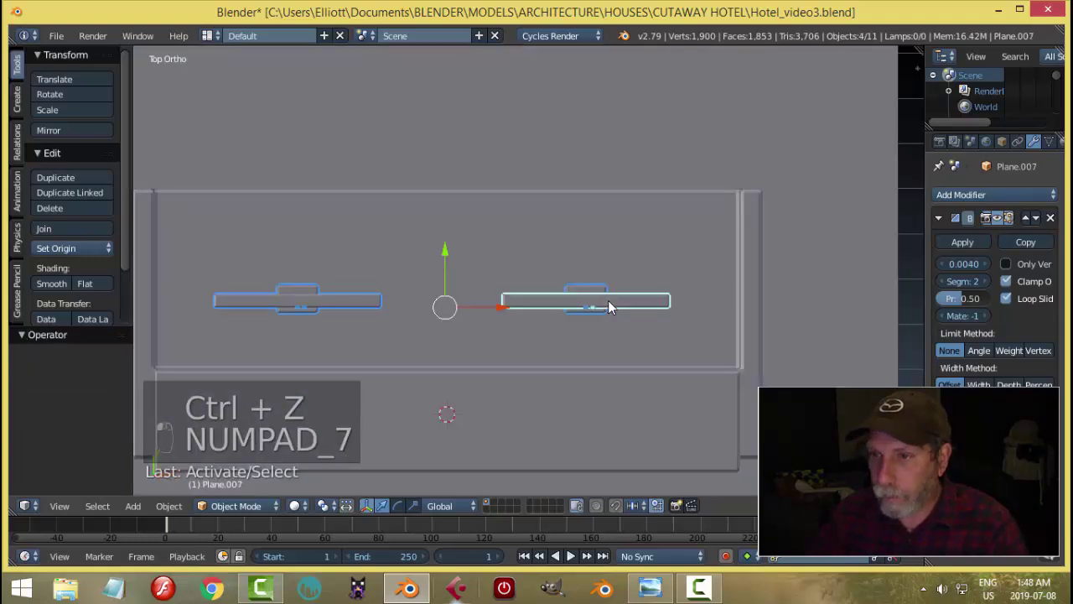
{"action": "key", "text": "g"}
{"action": "key", "text": "y"}
{"action": "left_click", "coordinate": [447, 245]}
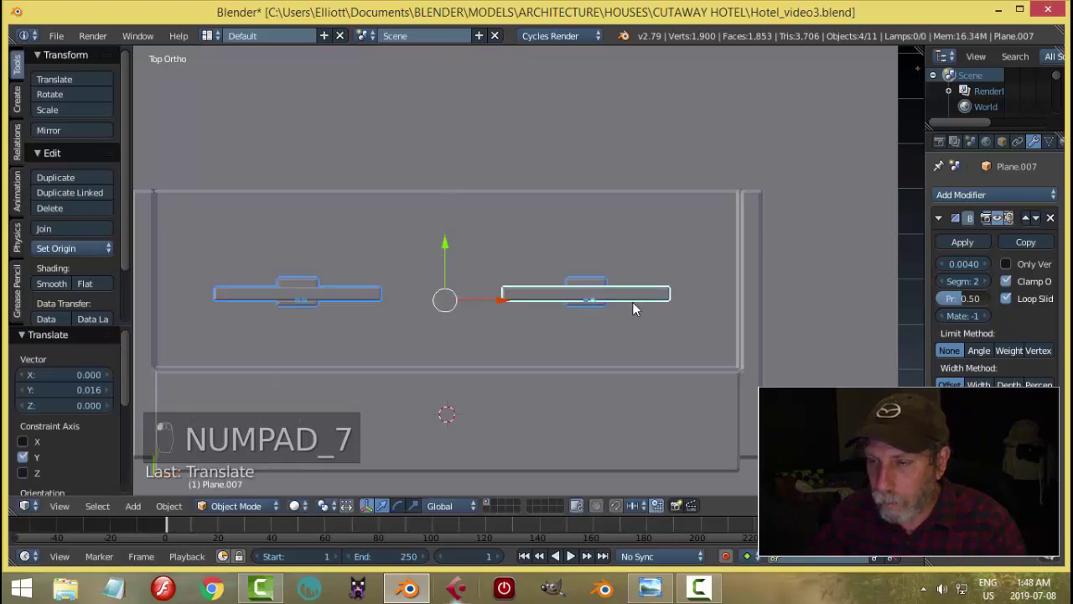
{"action": "key", "text": "a"}
{"action": "key", "text": "a"}
Inspect the monitors from front and back and examine the keyboards' shape and position behind them in the reference image.
{"action": "middle_click_drag", "start_coordinate": [727, 351], "coordinate": [611, 254]}
{"action": "middle_click_drag", "start_coordinate": [610, 248], "coordinate": [591, 239]}
{"action": "middle_click_drag", "start_coordinate": [537, 288], "coordinate": [594, 349]}
{"action": "left_click", "coordinate": [653, 588]}
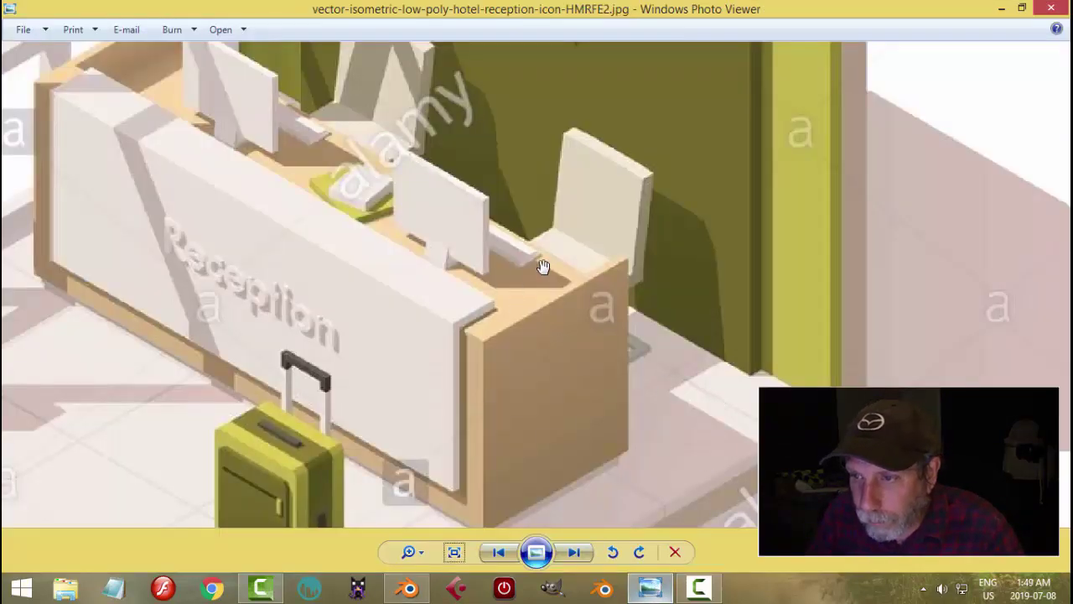
{"action": "scroll", "coordinate": [556, 300], "scroll_direction": "up", "scroll_amount": 2}
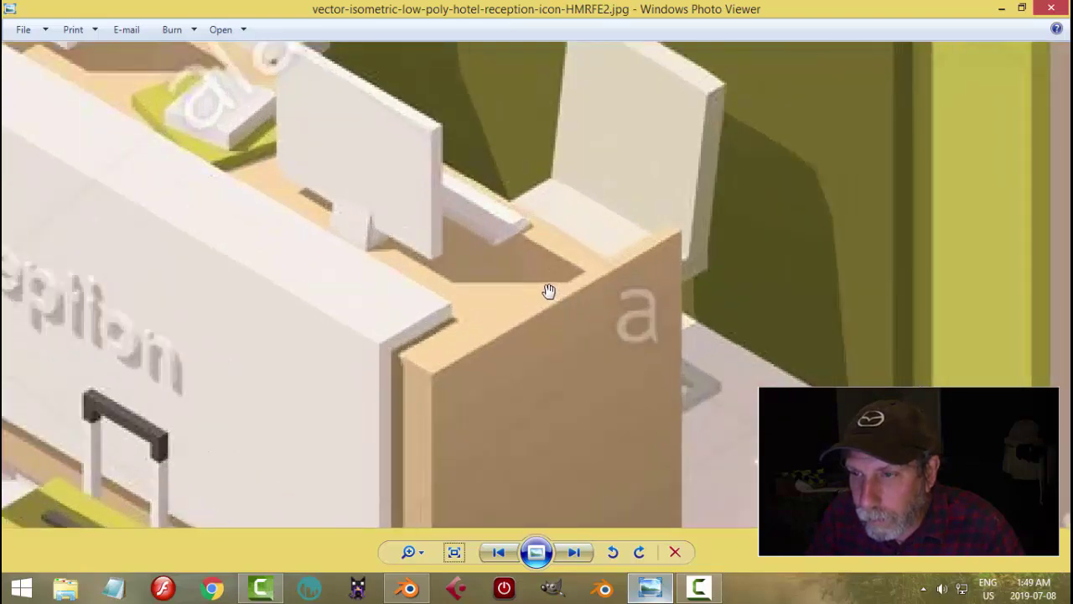
{"action": "scroll", "coordinate": [548, 291], "scroll_direction": "down", "scroll_amount": 1}
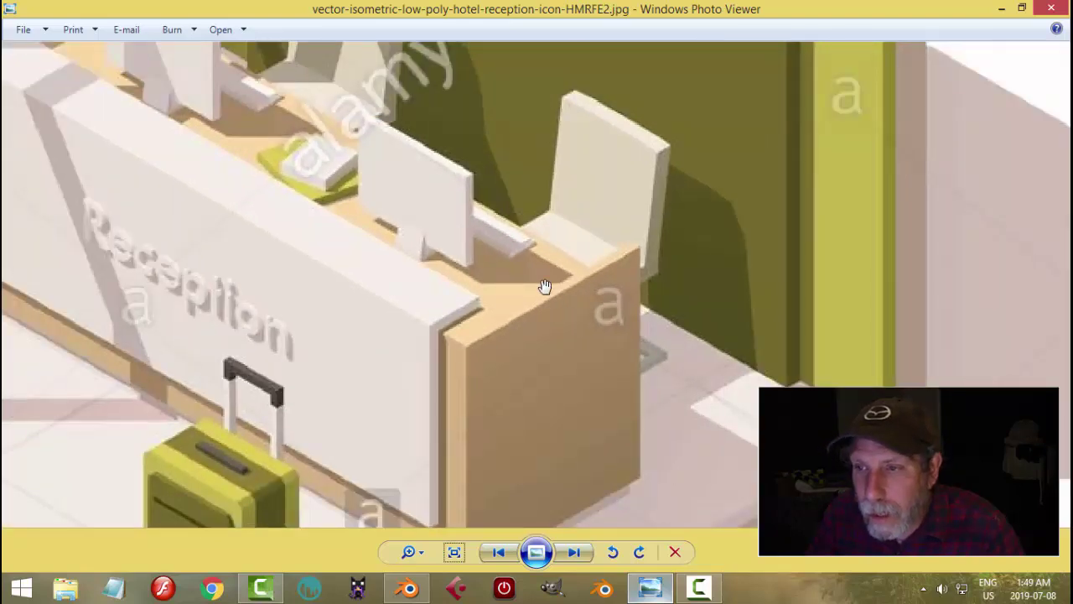
{"action": "scroll", "coordinate": [545, 286], "scroll_direction": "down", "scroll_amount": 1}
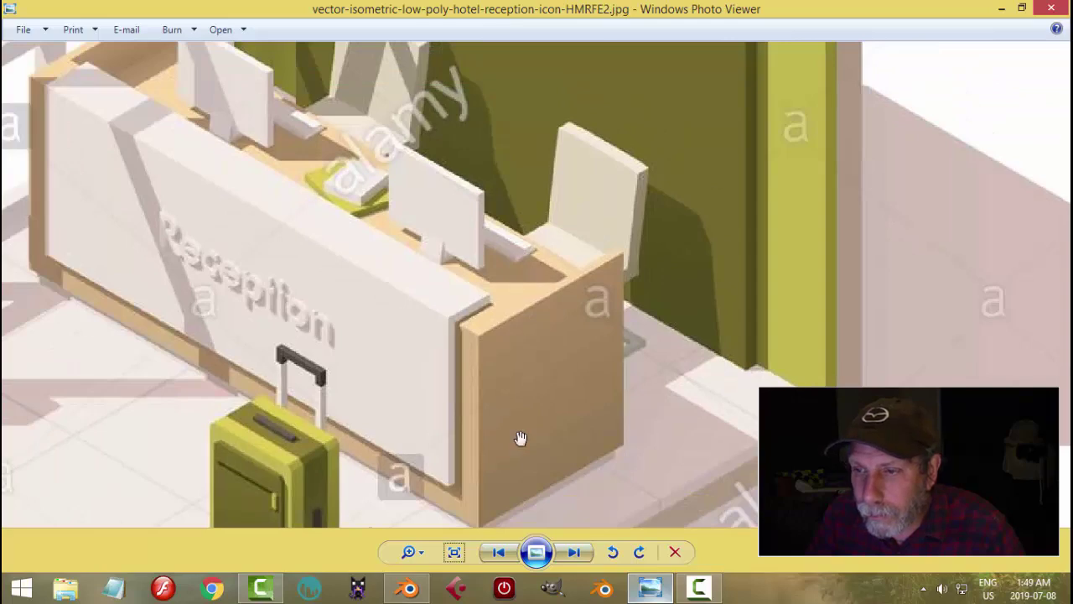
{"action": "scroll", "coordinate": [474, 462], "scroll_direction": "down", "scroll_amount": 1}
{"action": "key", "text": "alt+Tab"}
Duplicate the top face of the right-hand monitor's screen in Edit Mode and move the copy 0.102 along Y behind the monitor.
{"action": "scroll", "coordinate": [526, 302], "scroll_direction": "up", "scroll_amount": 3}
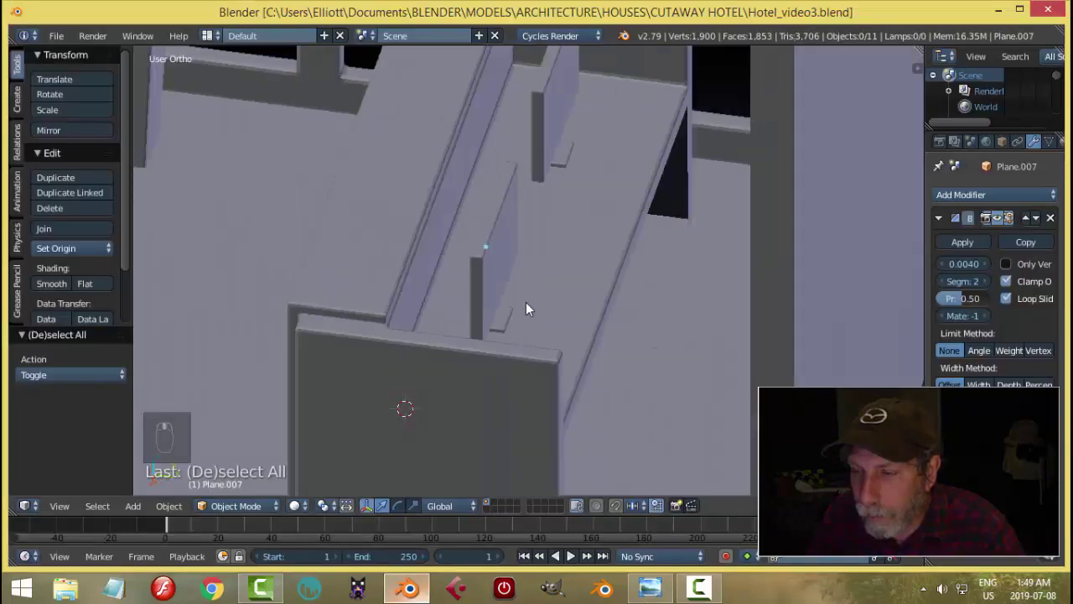
{"action": "middle_click_drag", "start_coordinate": [519, 289], "coordinate": [493, 254]}
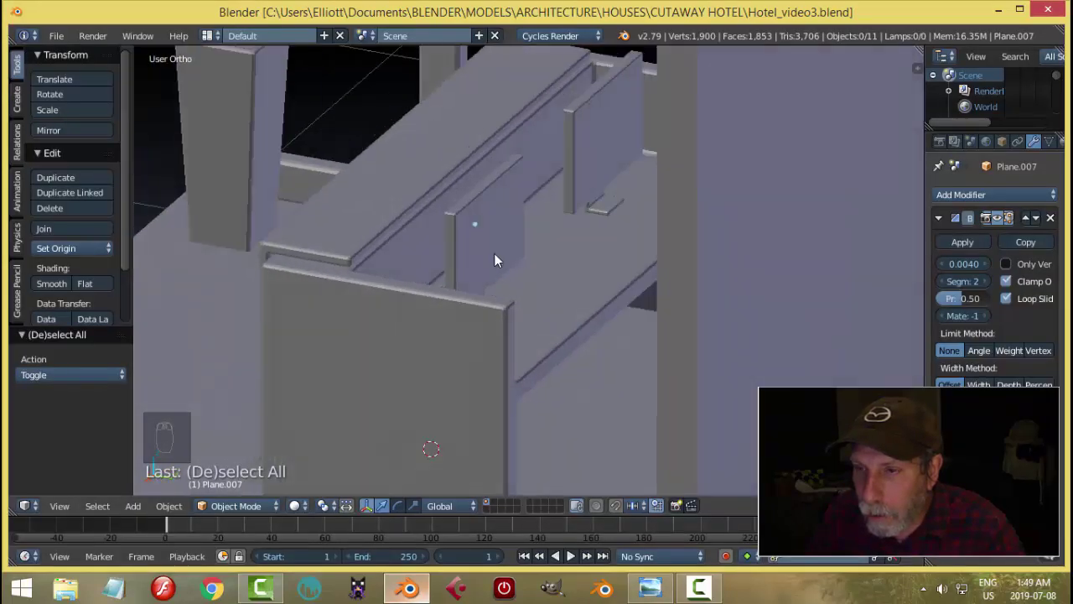
{"action": "right_click", "coordinate": [484, 186]}
{"action": "key", "text": "Tab"}
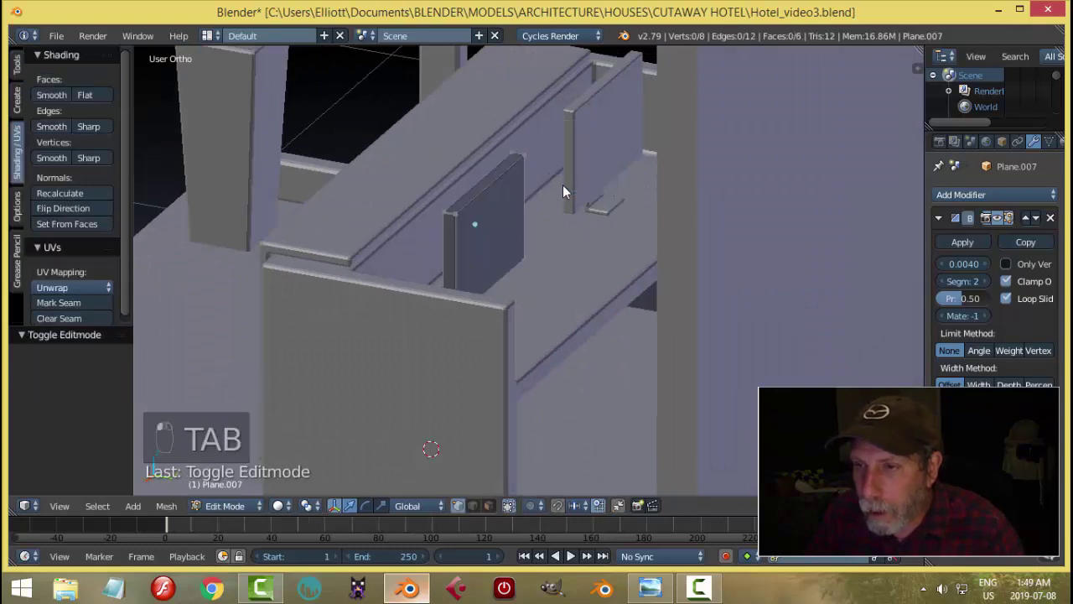
{"action": "key", "text": "ctrl+Tab"}
{"action": "left_click", "coordinate": [467, 178]}
{"action": "right_click", "coordinate": [483, 180]}
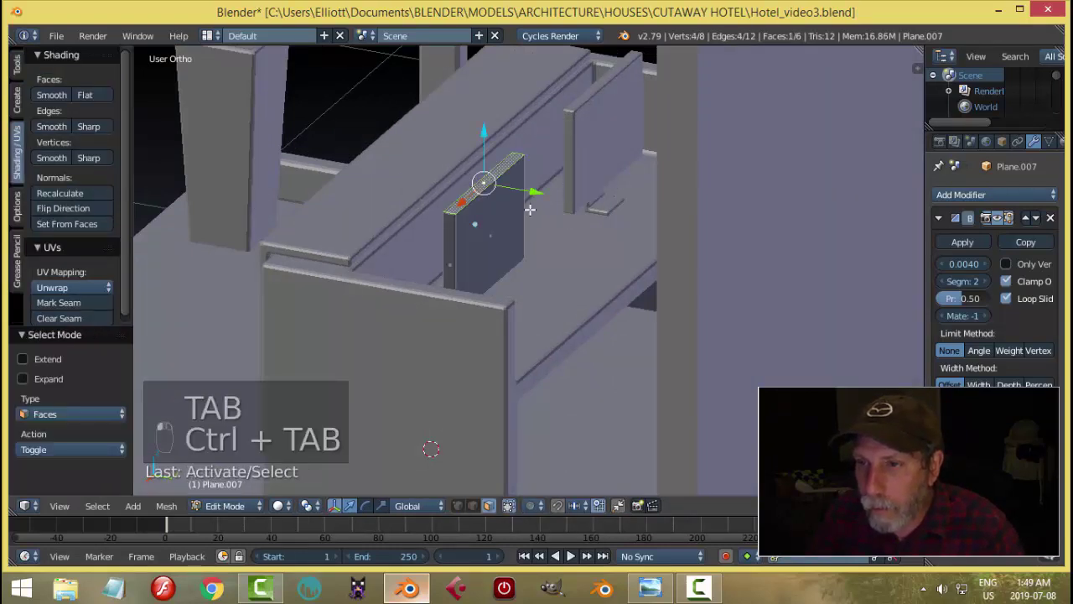
{"action": "middle_click_drag", "start_coordinate": [484, 179], "coordinate": [559, 221]}
{"action": "key", "text": "shift+d"}
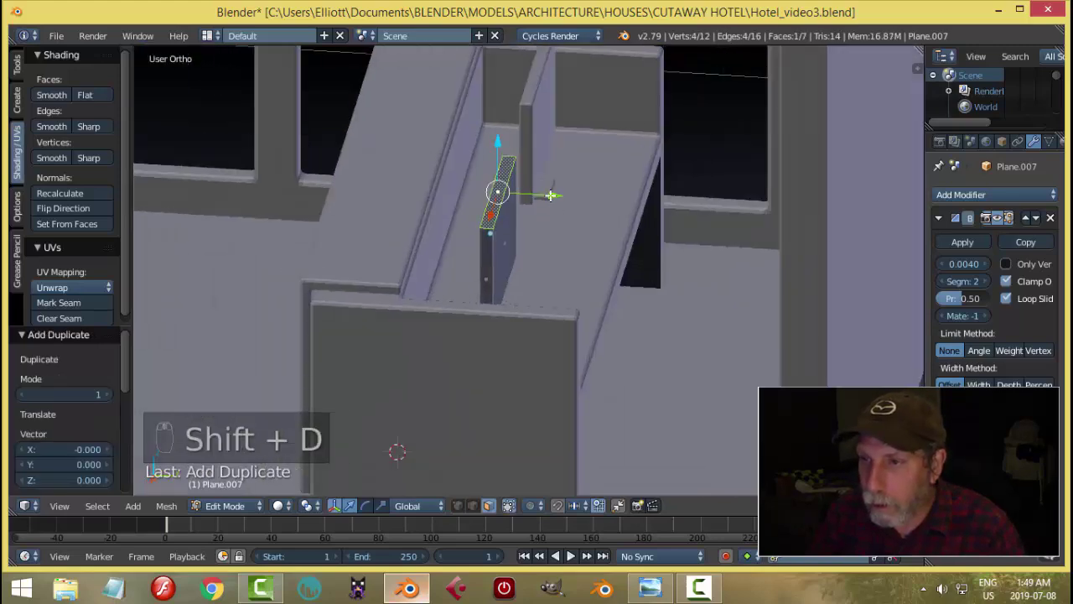
{"action": "key", "text": "y"}
{"action": "left_click", "coordinate": [595, 207]}
Lower the duplicated face 0.300 along Z toward the desktop as the keyboard's base.
{"action": "middle_click_drag", "start_coordinate": [637, 227], "coordinate": [566, 181]}
{"action": "key", "text": "g"}
{"action": "key", "text": "z"}
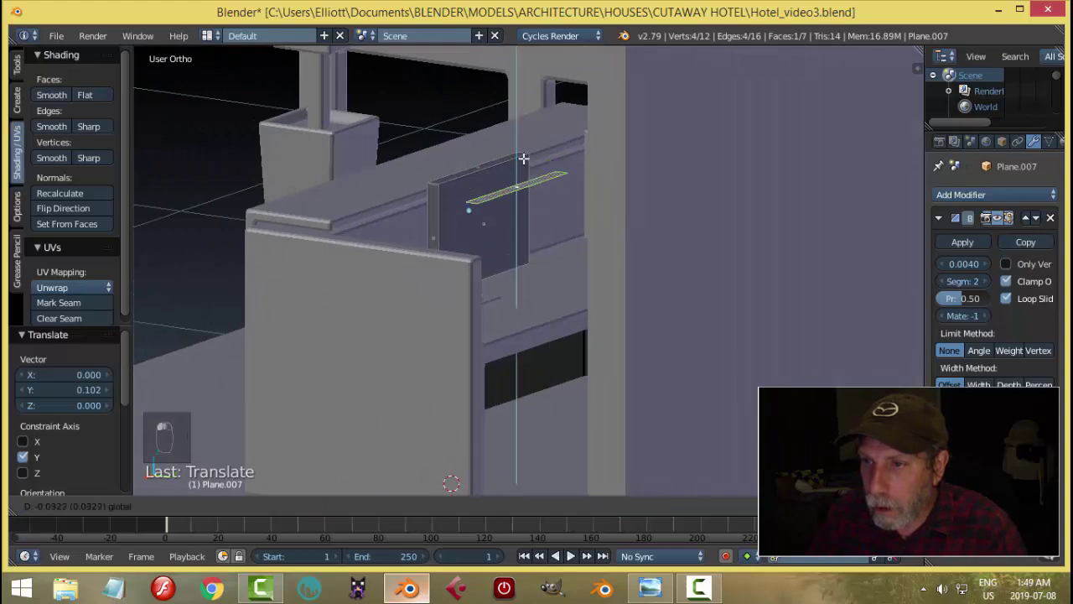
{"action": "left_click", "coordinate": [547, 250]}
{"action": "middle_click_drag", "start_coordinate": [550, 242], "coordinate": [627, 308]}
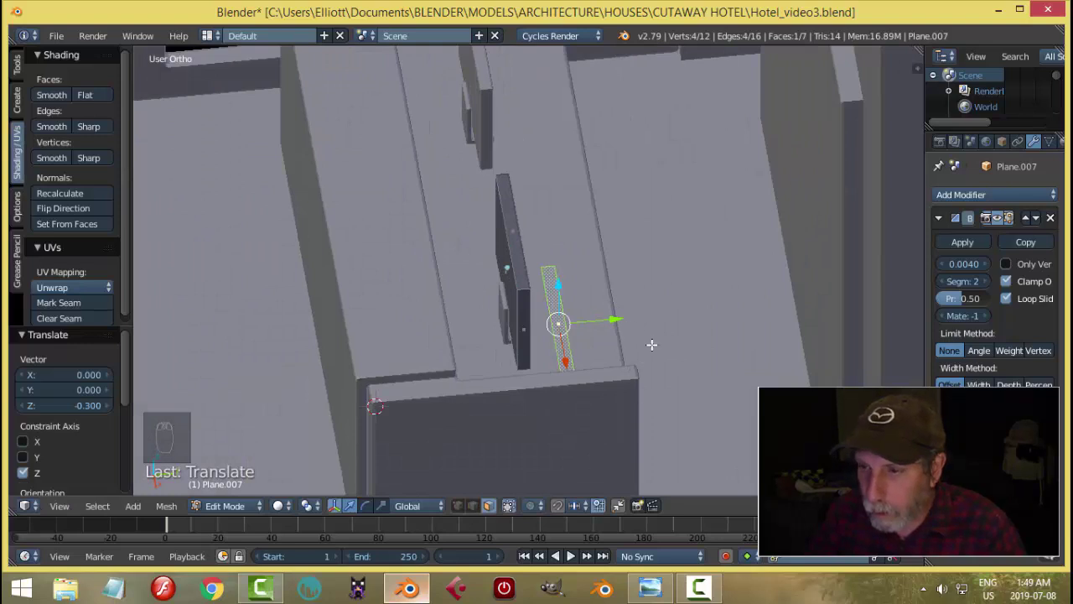
Widen the keyboard face by moving its long edge farthest from the monitor 0.043 along Y.
{"action": "key", "text": "a"}
{"action": "key", "text": "ctrl+Tab"}
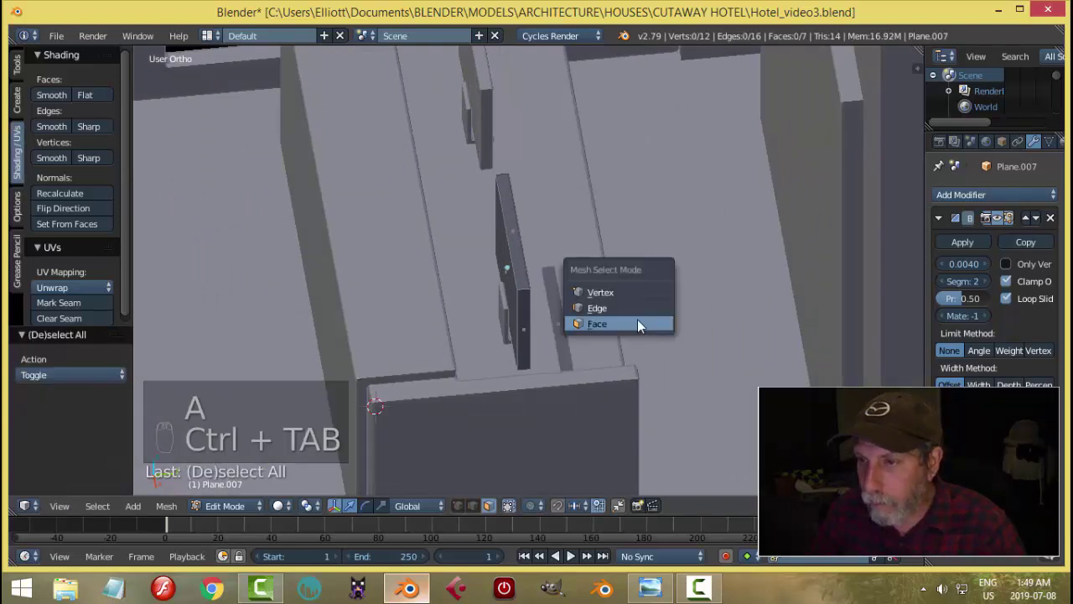
{"action": "left_click", "coordinate": [617, 307]}
{"action": "left_click", "coordinate": [565, 314]}
{"action": "key", "text": "g"}
{"action": "key", "text": "y"}
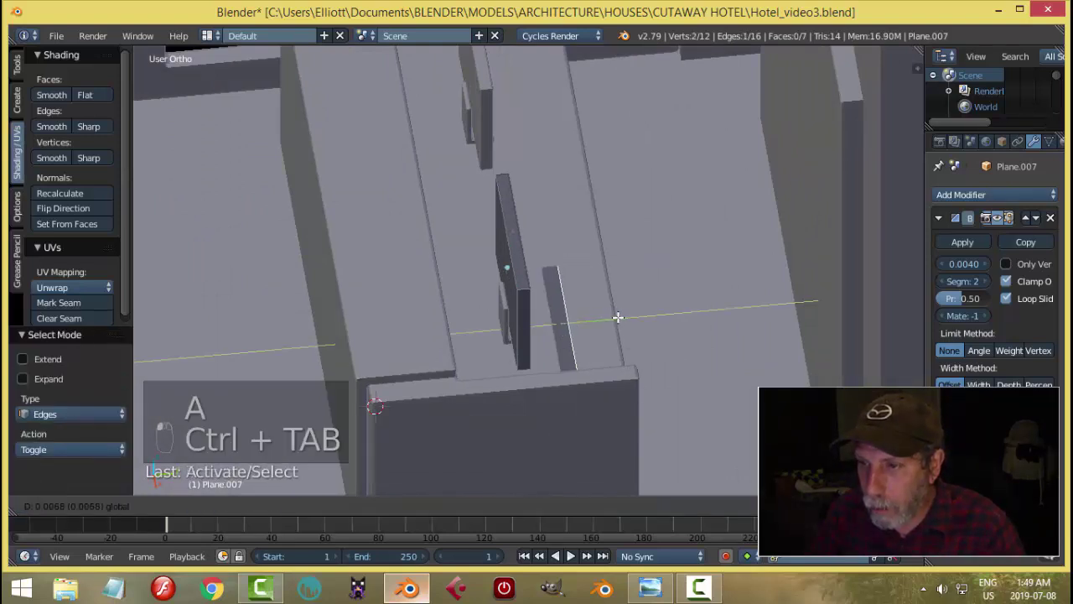
{"action": "left_click", "coordinate": [631, 319]}
{"action": "middle_click_drag", "start_coordinate": [631, 319], "coordinate": [661, 336]}
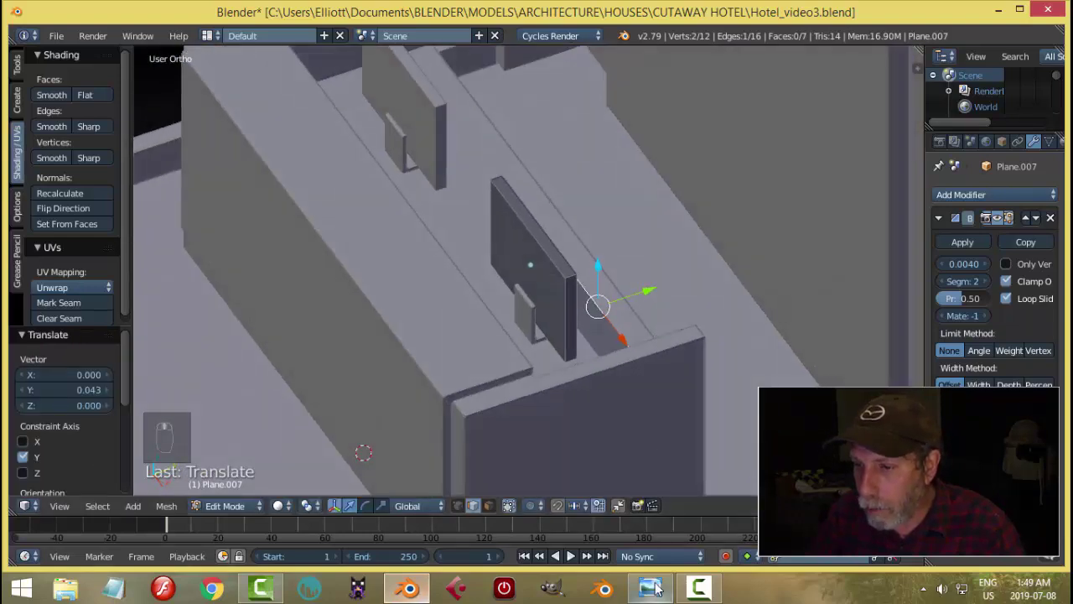
Compare the keyboard face's size and position behind the monitor with the reference image from several angles.
{"action": "key", "text": "alt+Tab"}
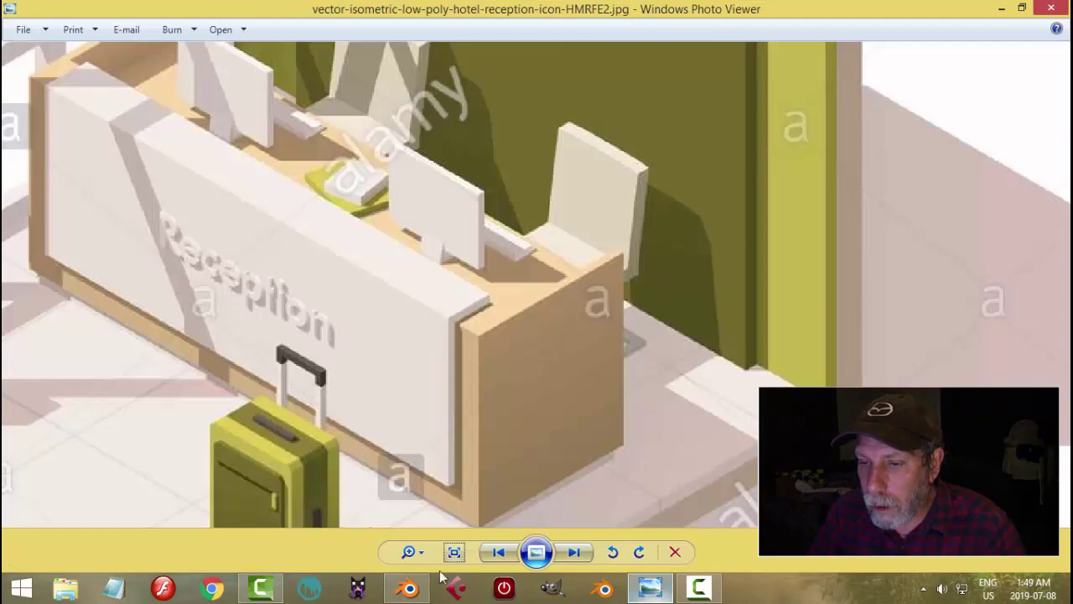
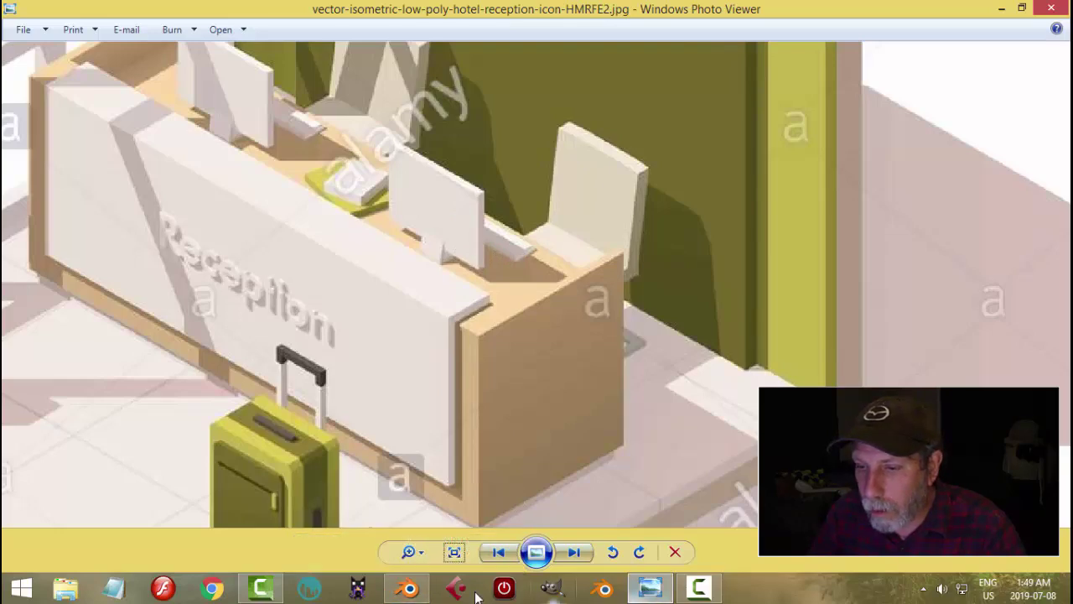
{"action": "left_click", "coordinate": [410, 589]}
{"action": "middle_click_drag", "start_coordinate": [556, 382], "coordinate": [356, 409]}
{"action": "scroll", "coordinate": [356, 409], "scroll_direction": "down", "scroll_amount": 4}
{"action": "middle_click_drag", "start_coordinate": [516, 374], "coordinate": [573, 362]}
{"action": "scroll", "coordinate": [562, 390], "scroll_direction": "up", "scroll_amount": 3}
{"action": "scroll", "coordinate": [562, 390], "scroll_direction": "down", "scroll_amount": 3}
{"action": "scroll", "coordinate": [572, 361], "scroll_direction": "up", "scroll_amount": 3}
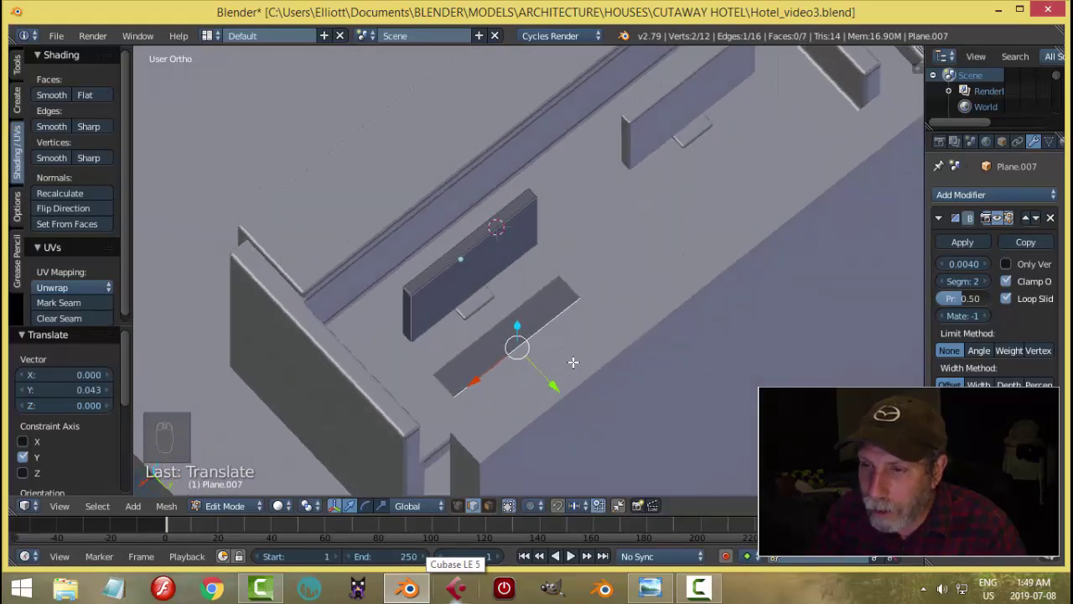
Move the keyboard face's long edge farthest from the monitor about 0.010 further along Y and clear the selection.
{"action": "scroll", "coordinate": [557, 390], "scroll_direction": "down", "scroll_amount": 3}
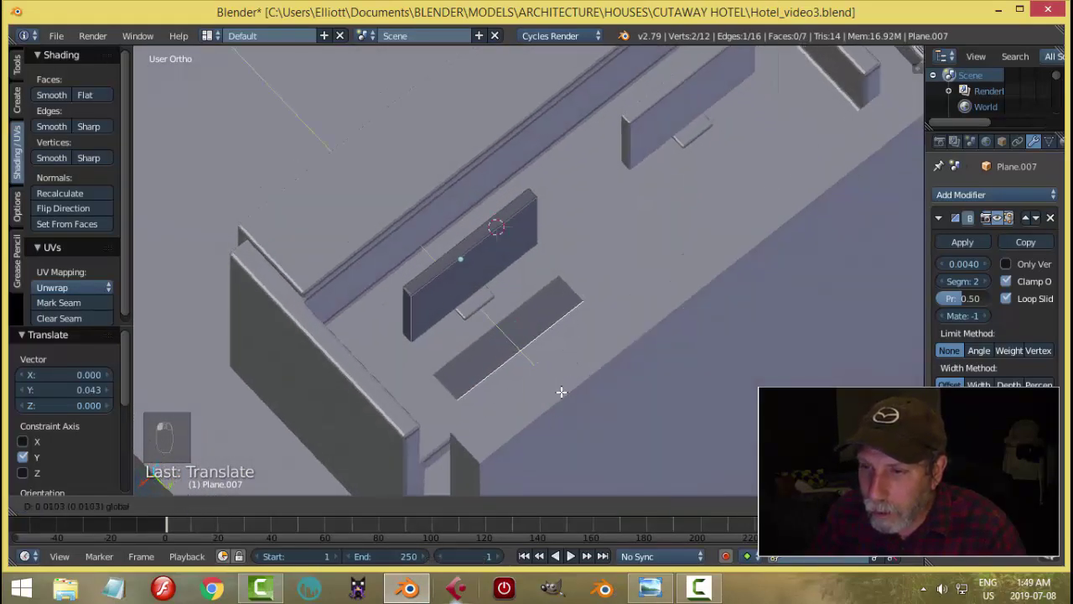
{"action": "scroll", "coordinate": [555, 379], "scroll_direction": "up", "scroll_amount": 3}
{"action": "middle_click_drag", "start_coordinate": [555, 379], "coordinate": [616, 345]}
{"action": "key", "text": "a"}
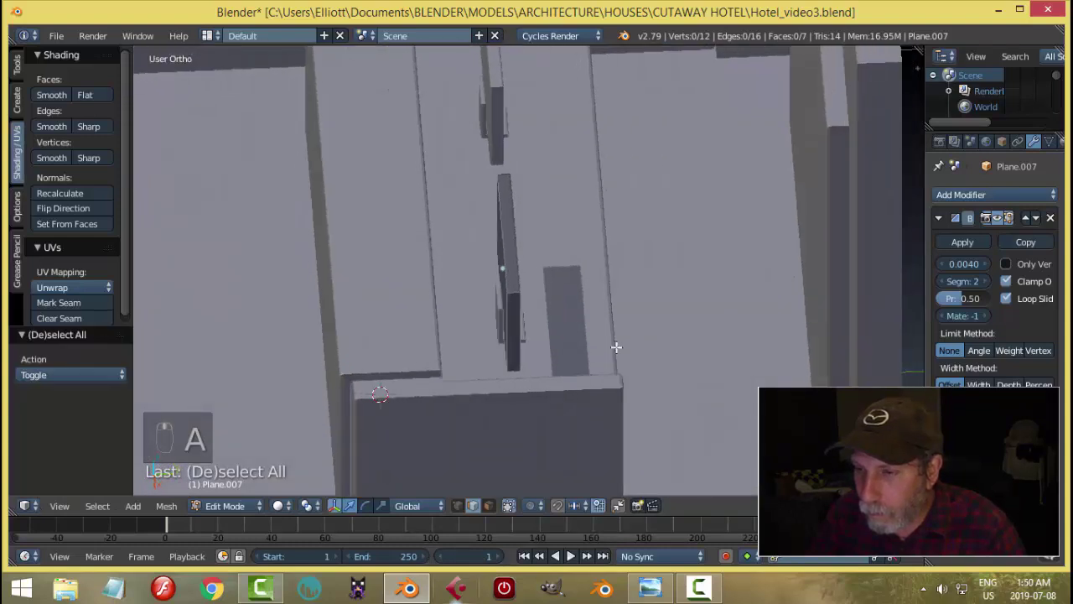
Select the whole keyboard face with its linked geometry and separate it from the monitor into its own object.
{"action": "right_click", "coordinate": [590, 331]}
{"action": "key", "text": "ctrl+l"}
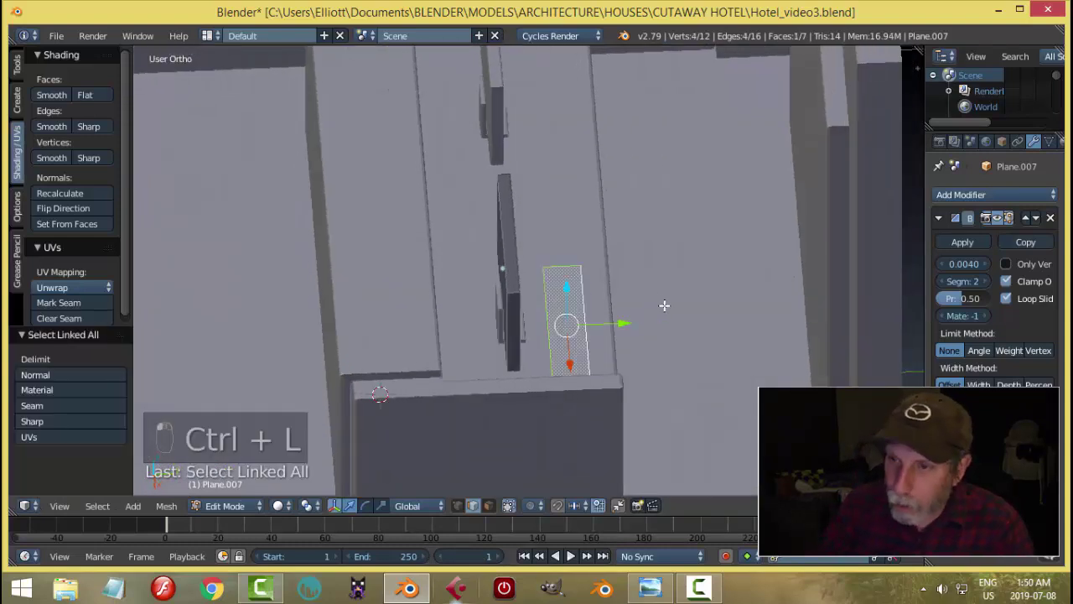
{"action": "key", "text": "p"}
{"action": "left_click", "coordinate": [664, 305]}
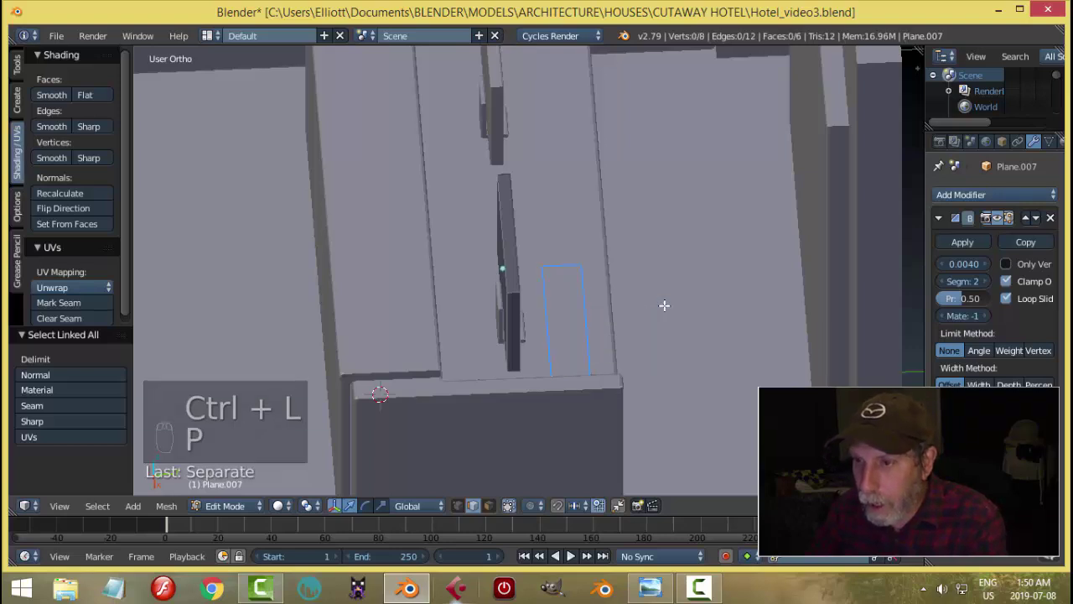
Return to Object Mode, select the separated keyboard face and set its origin to its geometry.
{"action": "key", "text": "Tab"}
{"action": "right_click", "coordinate": [563, 307]}
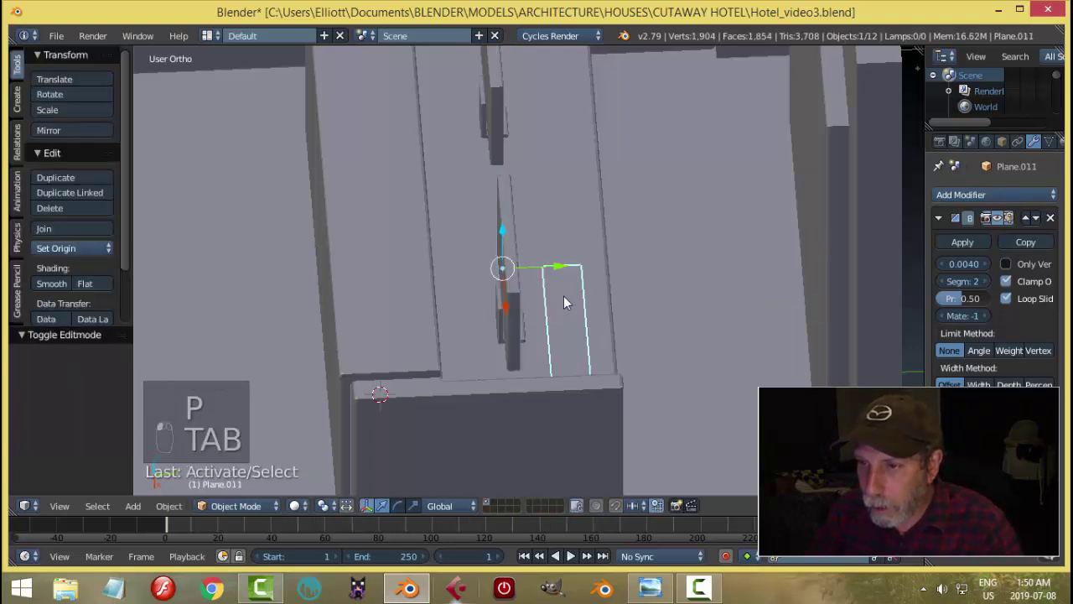
{"action": "left_click", "coordinate": [73, 249]}
{"action": "left_click", "coordinate": [83, 278]}
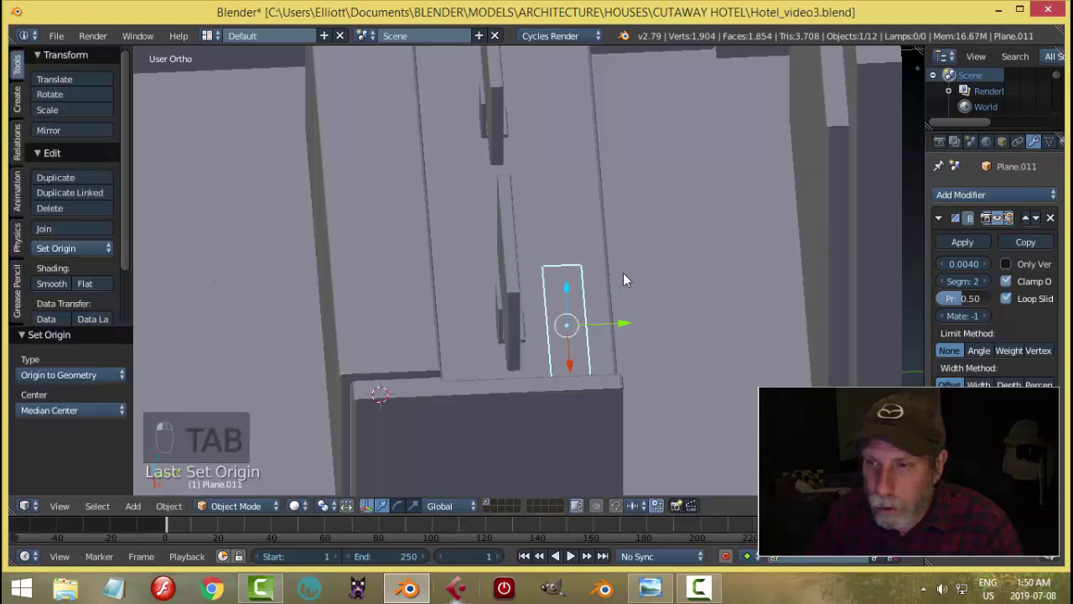
{"action": "middle_click_drag", "start_coordinate": [623, 272], "coordinate": [510, 257]}
{"action": "scroll", "coordinate": [520, 260], "scroll_direction": "down", "scroll_amount": 6}
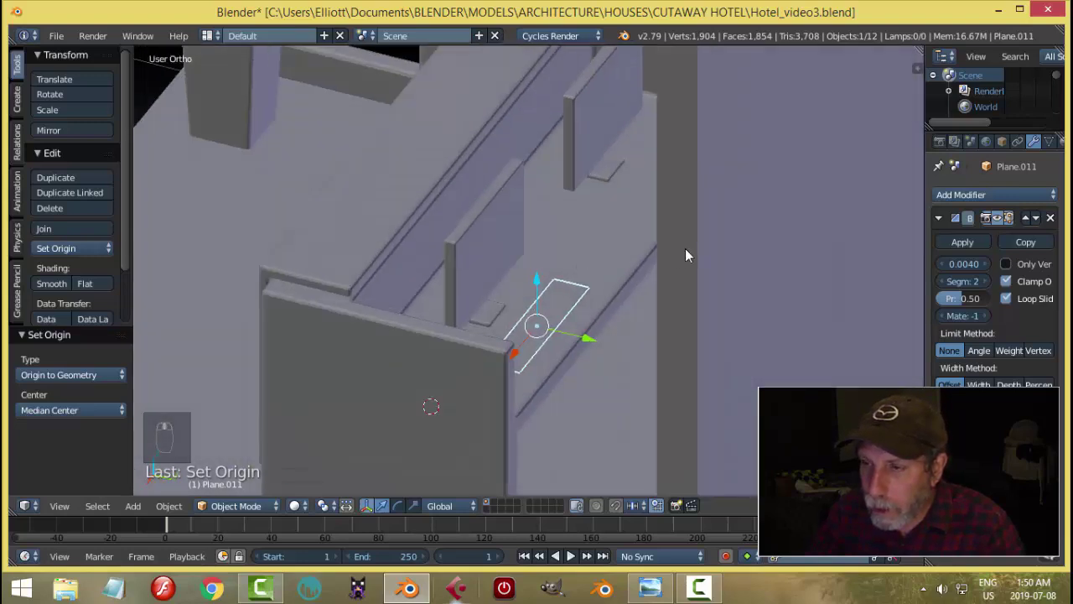
{"action": "right_click", "coordinate": [744, 252]}
{"action": "key", "text": "h"}
{"action": "right_click", "coordinate": [746, 273]}
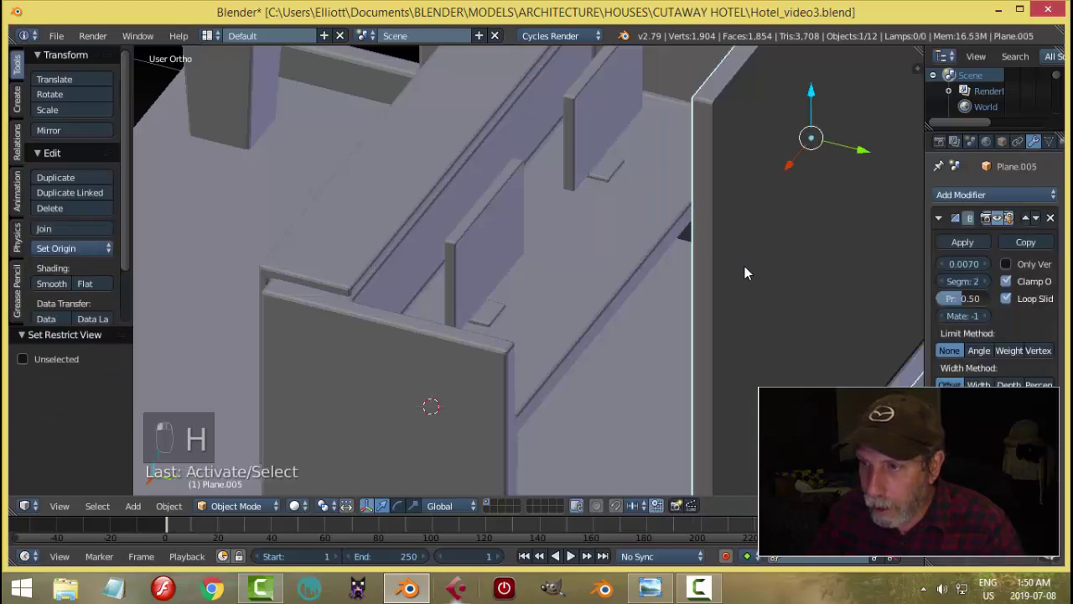
{"action": "key", "text": "h"}
{"action": "middle_click_drag", "start_coordinate": [690, 309], "coordinate": [574, 376]}
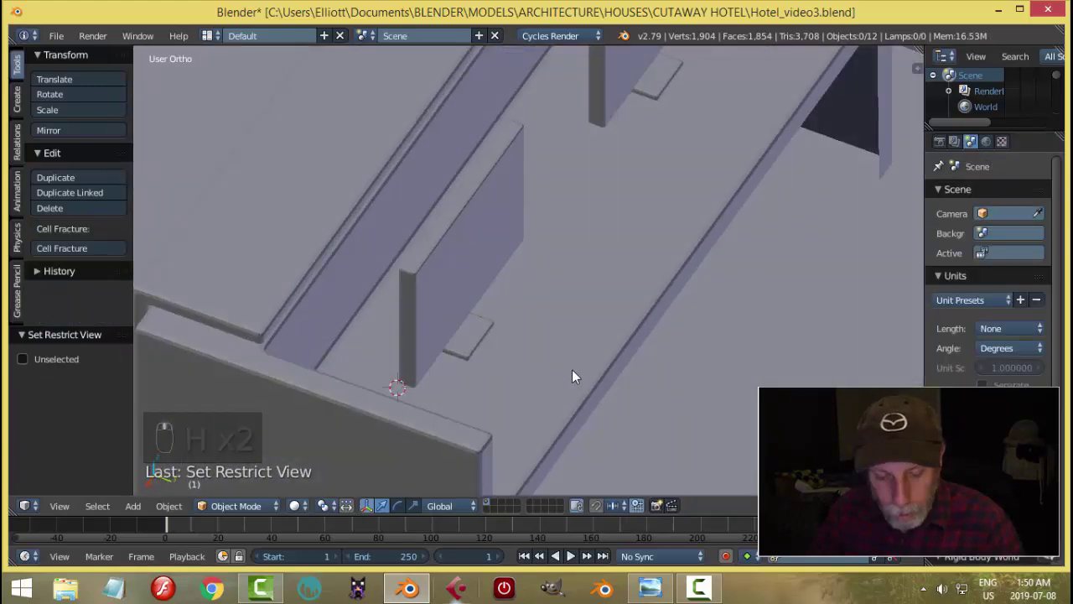
{"action": "key", "text": "alt+h"}
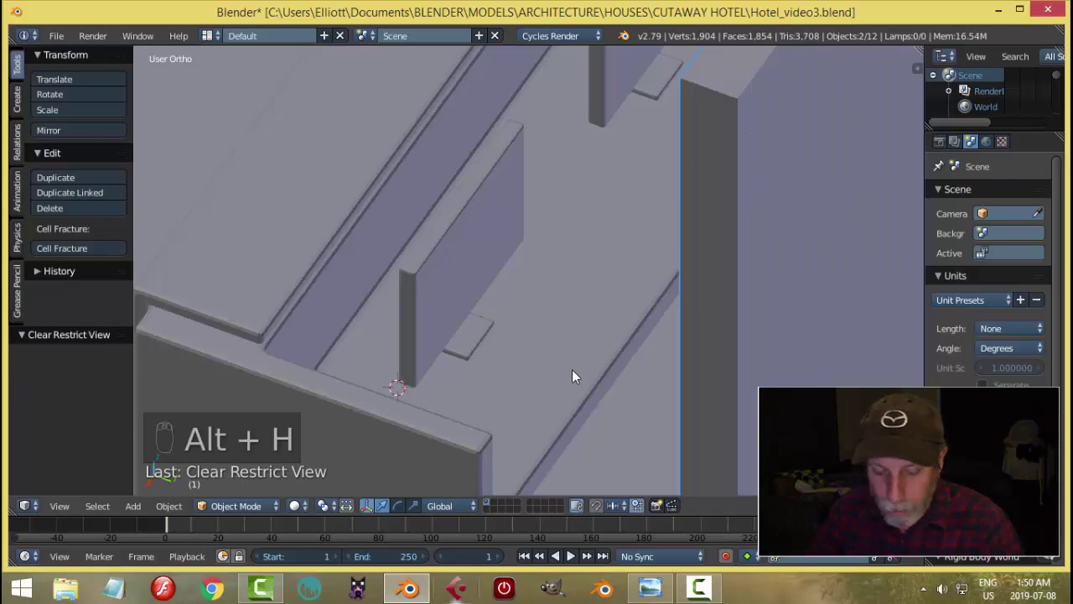
{"action": "key", "text": "alt+h"}
Select only the keyboard face and raise it 0.004 along Z above the desktop.
{"action": "key", "text": "a"}
{"action": "right_click", "coordinate": [545, 374]}
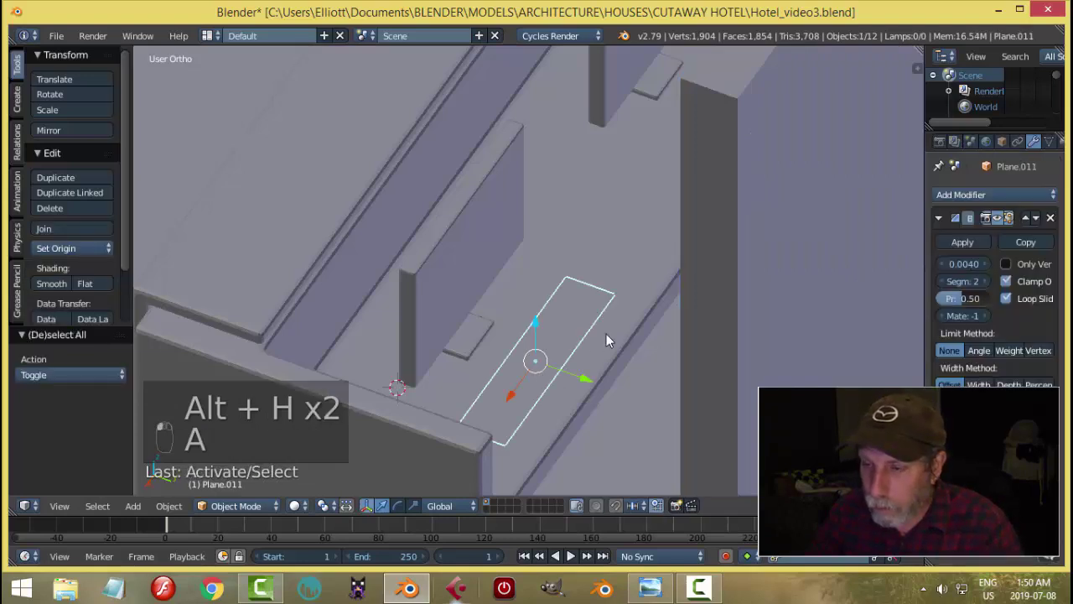
{"action": "middle_click_drag", "start_coordinate": [608, 333], "coordinate": [674, 321]}
{"action": "key", "text": "g"}
{"action": "key", "text": "z"}
{"action": "left_click", "coordinate": [513, 269]}
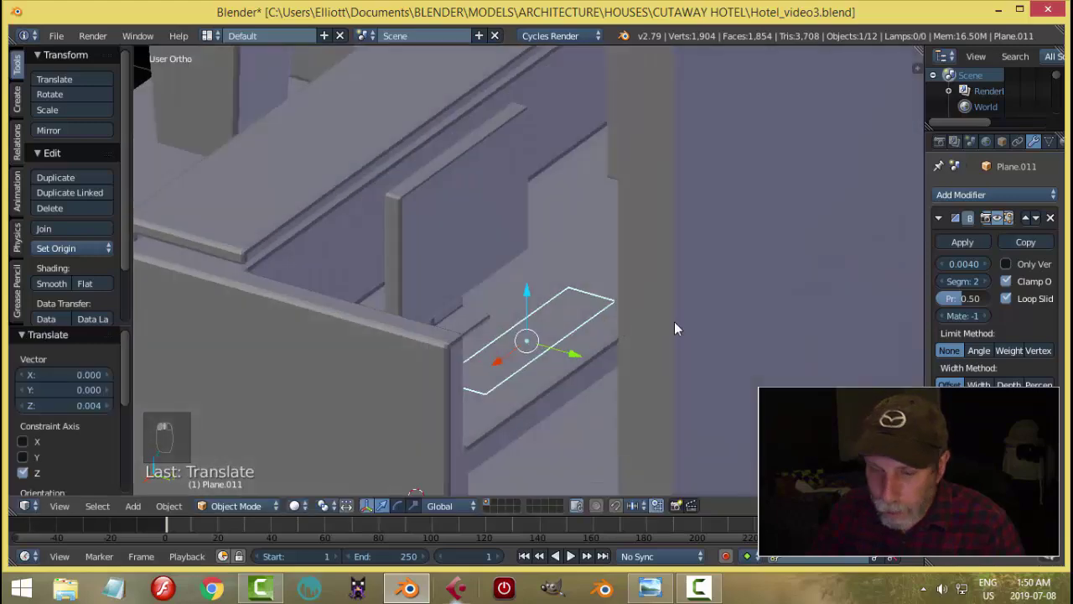
Hide the walls that block the view of the reception desk and reselect the keyboard face.
{"action": "right_click", "coordinate": [727, 328]}
{"action": "key", "text": "h"}
{"action": "key", "text": "h"}
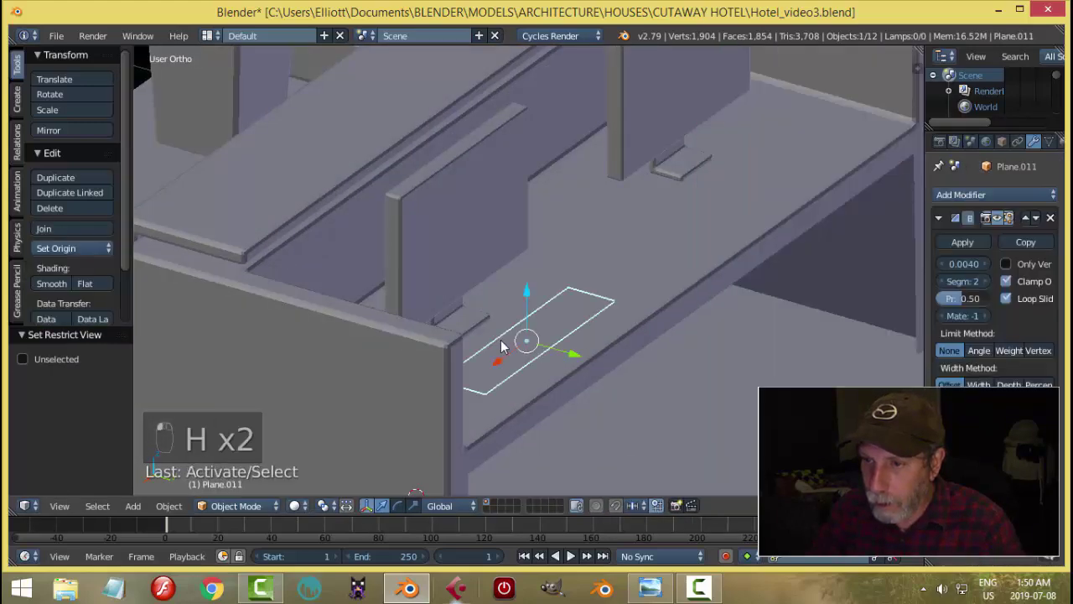
In Edit Mode, select the whole keyboard face and raise it 0.00077 along Z in a wireframe back view.
{"action": "middle_click_drag", "start_coordinate": [579, 348], "coordinate": [540, 315]}
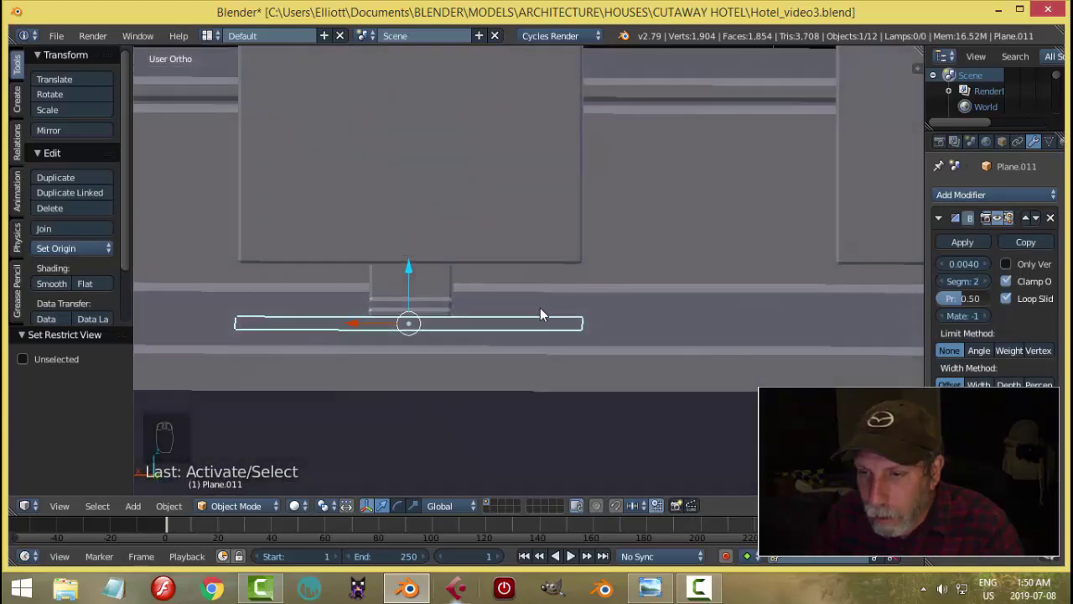
{"action": "key", "text": "Tab"}
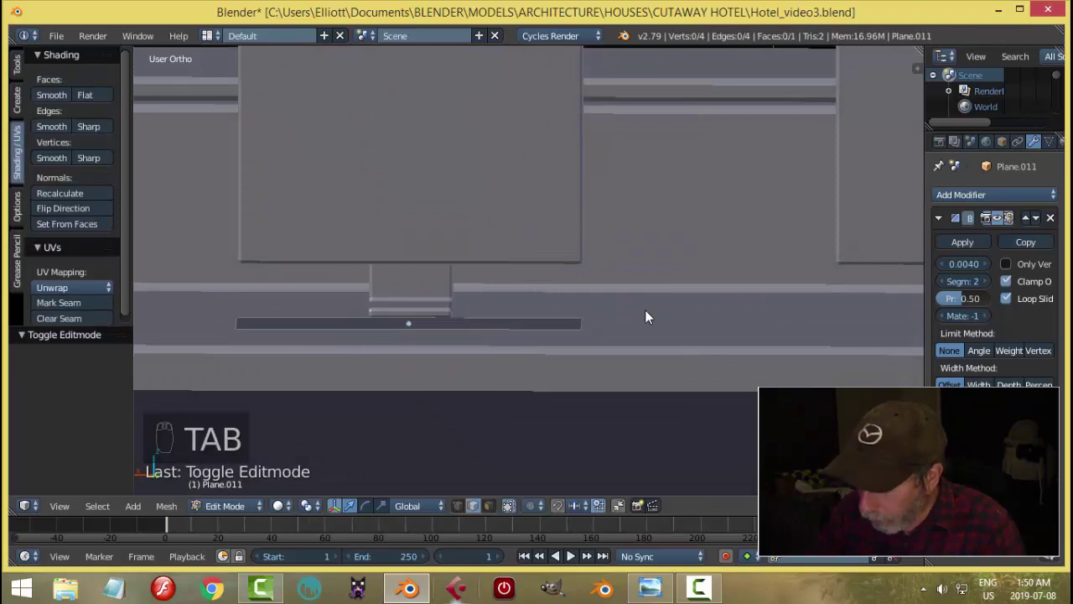
{"action": "key", "text": "ctrl+KP_1"}
{"action": "key", "text": "a"}
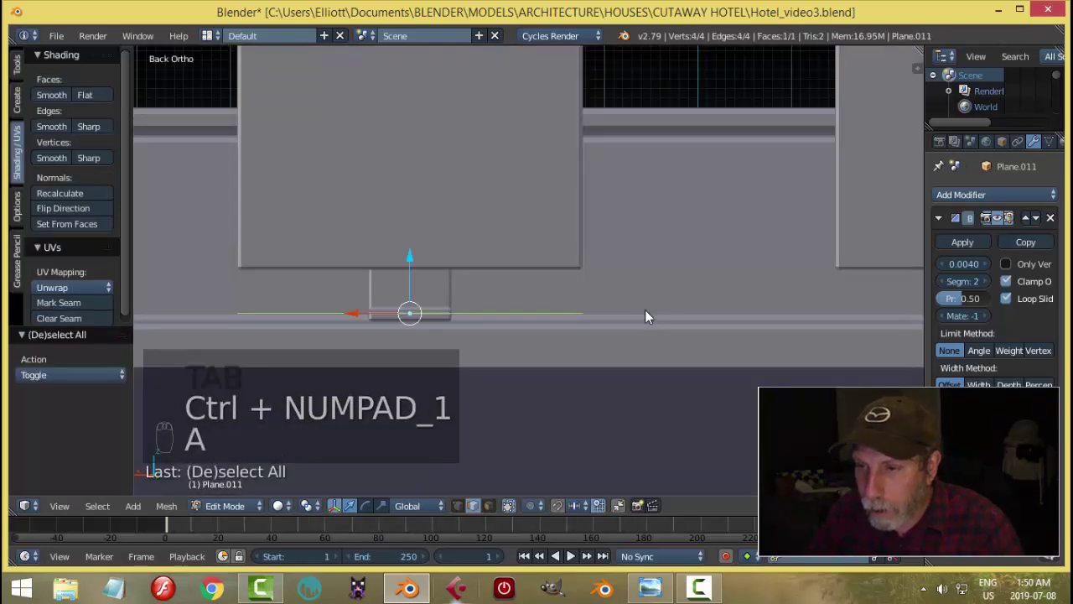
{"action": "scroll", "coordinate": [470, 336], "scroll_direction": "up", "scroll_amount": 3}
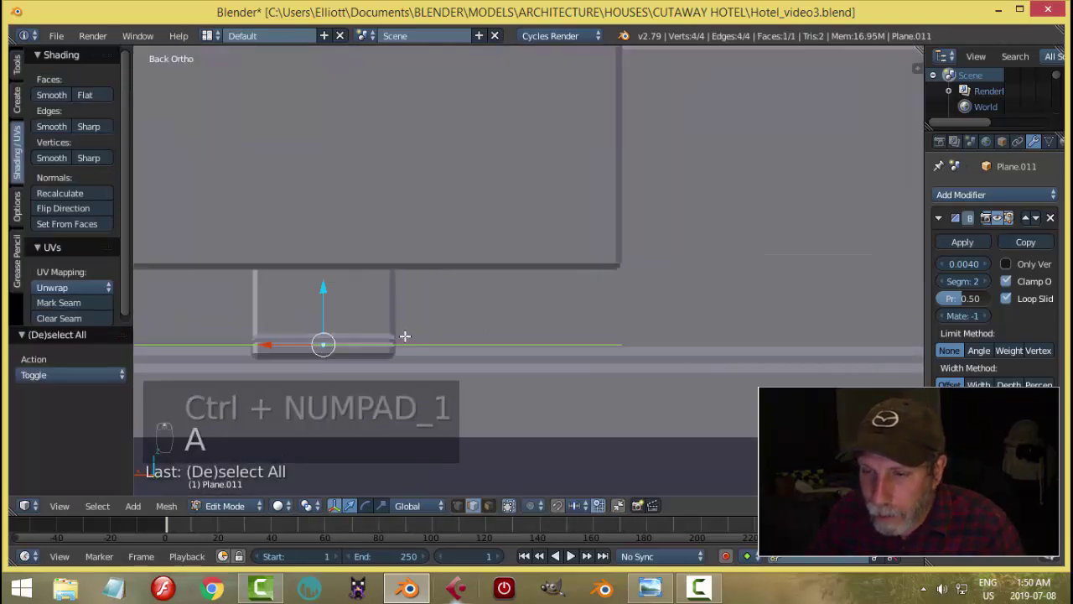
{"action": "key", "text": "z"}
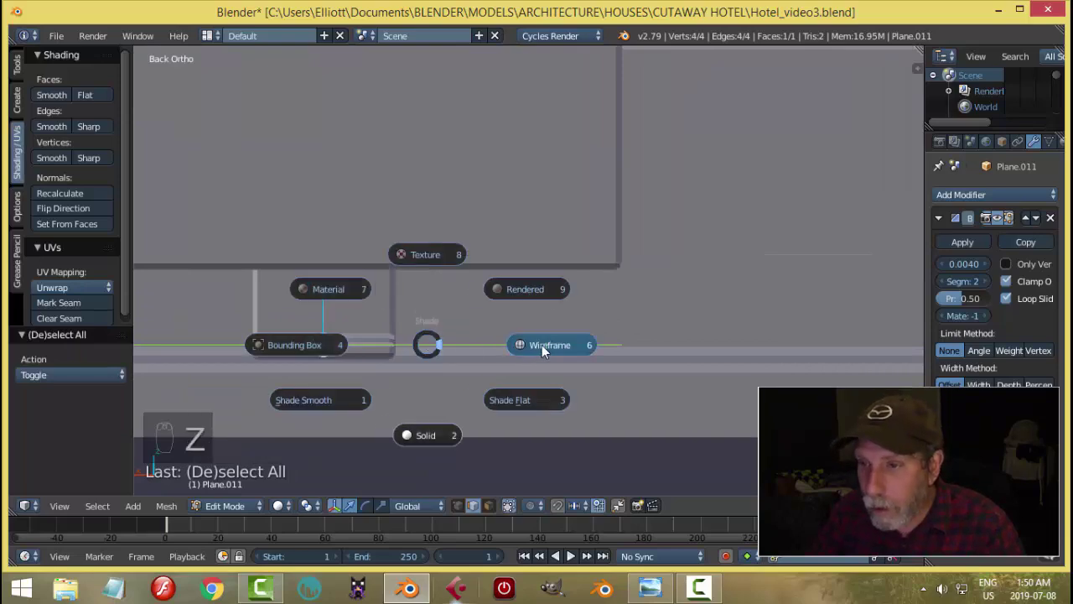
{"action": "left_click", "coordinate": [541, 345]}
{"action": "middle_click_drag", "start_coordinate": [462, 373], "coordinate": [619, 341], "text": "shift"}
{"action": "scroll", "coordinate": [562, 351], "scroll_direction": "up", "scroll_amount": 3}
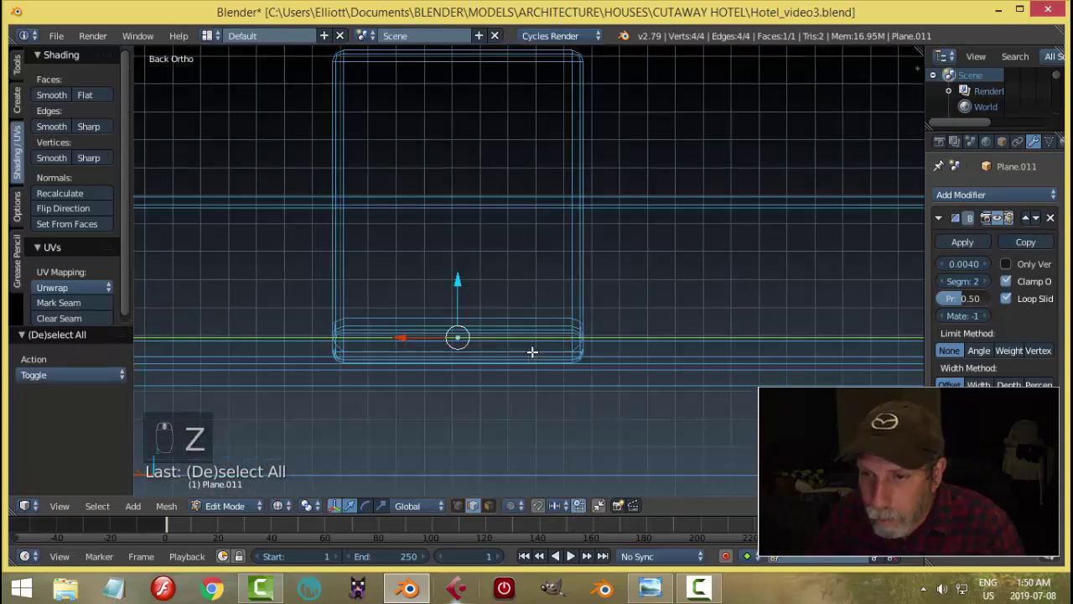
{"action": "scroll", "coordinate": [511, 369], "scroll_direction": "up", "scroll_amount": 1}
{"action": "middle_click_drag", "start_coordinate": [537, 393], "coordinate": [612, 364], "text": "shift"}
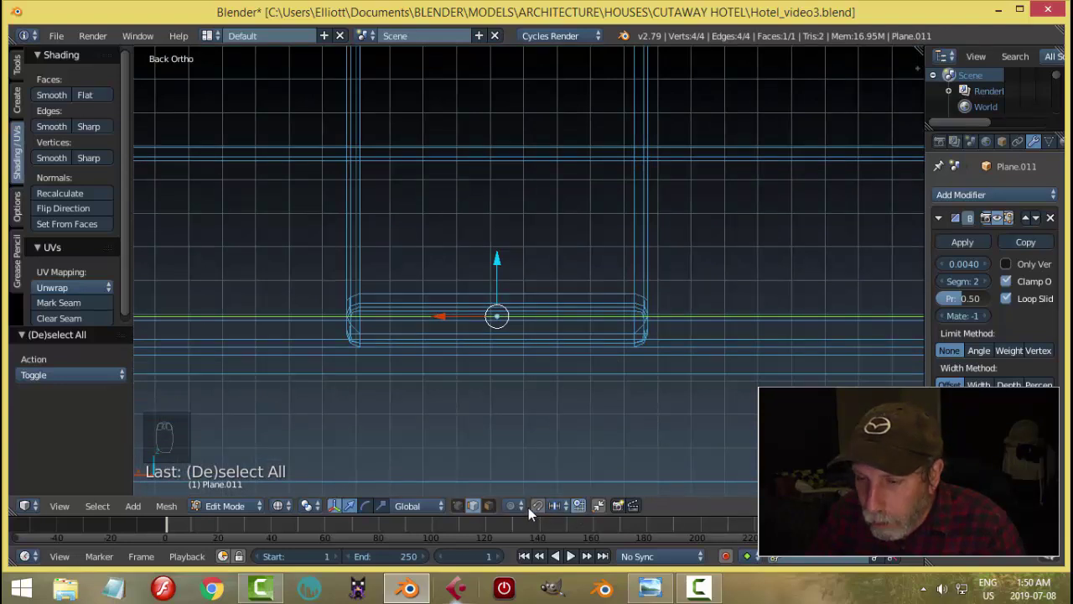
{"action": "mouse_move", "coordinate": [497, 273]}
{"action": "left_mouse_down"}
{"action": "mouse_move", "coordinate": [497, 263]}
{"action": "mouse_move", "coordinate": [496, 283]}
{"action": "mouse_move", "coordinate": [495, 273]}
{"action": "left_mouse_up"}
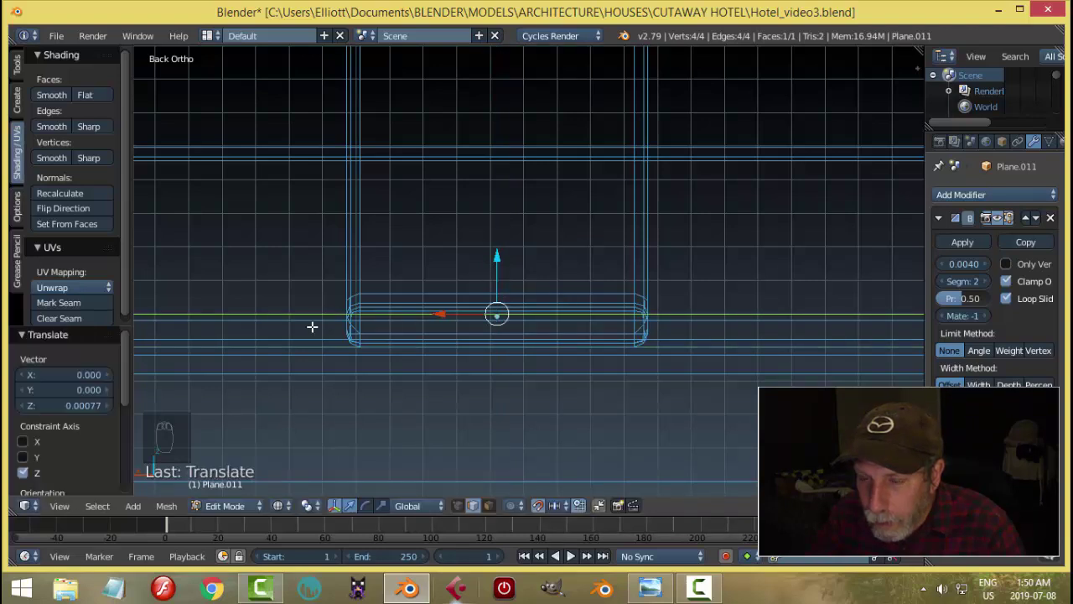
Extrude the keyboard face 0.010 upward along Z to give it thickness and restore solid shading.
{"action": "middle_click_drag", "start_coordinate": [441, 346], "coordinate": [448, 355]}
{"action": "key", "text": "ctrl+KP_1"}
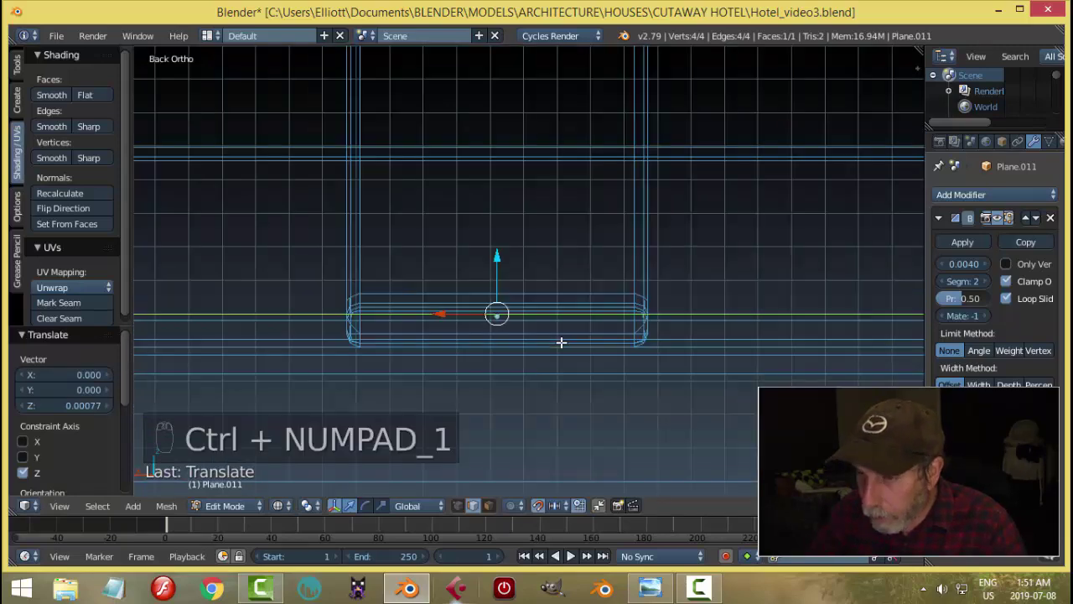
{"action": "scroll", "coordinate": [498, 353], "scroll_direction": "up", "scroll_amount": 3}
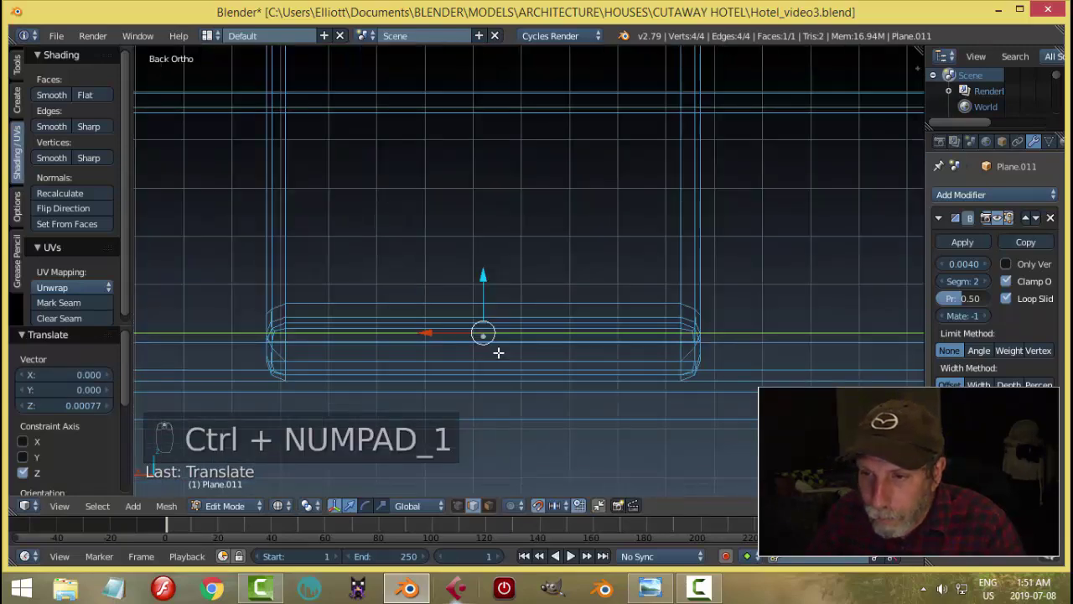
{"action": "scroll", "coordinate": [498, 353], "scroll_direction": "up", "scroll_amount": 2}
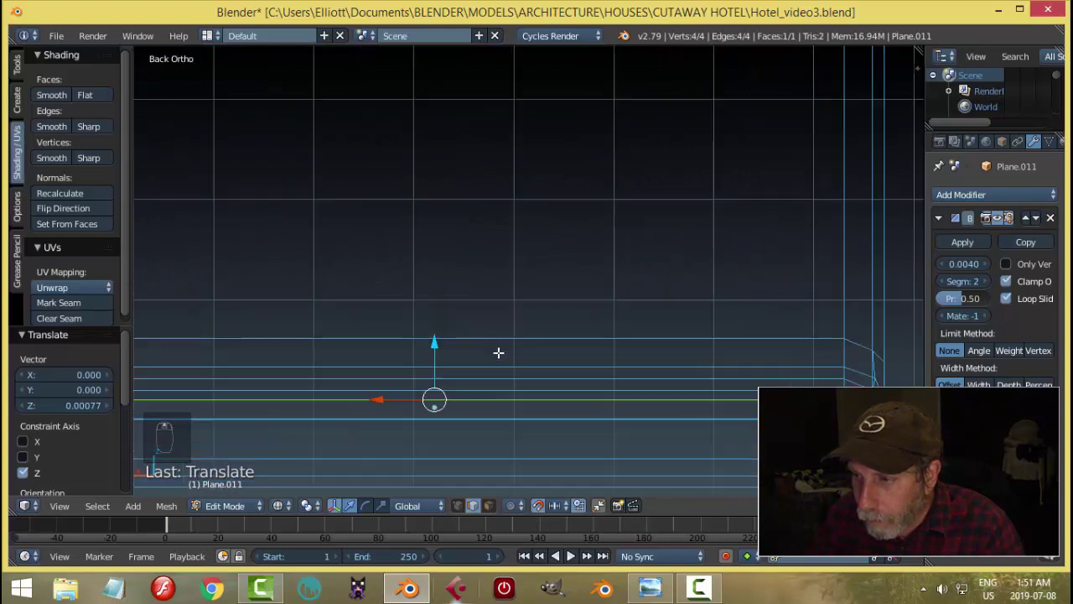
{"action": "scroll", "coordinate": [498, 353], "scroll_direction": "down", "scroll_amount": 3}
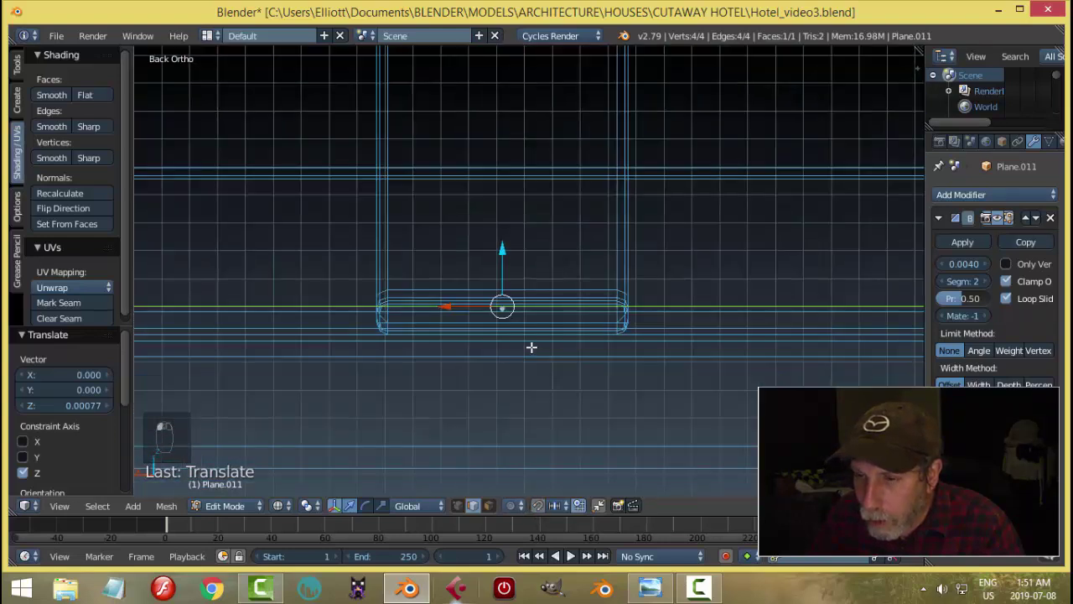
{"action": "key", "text": "e"}
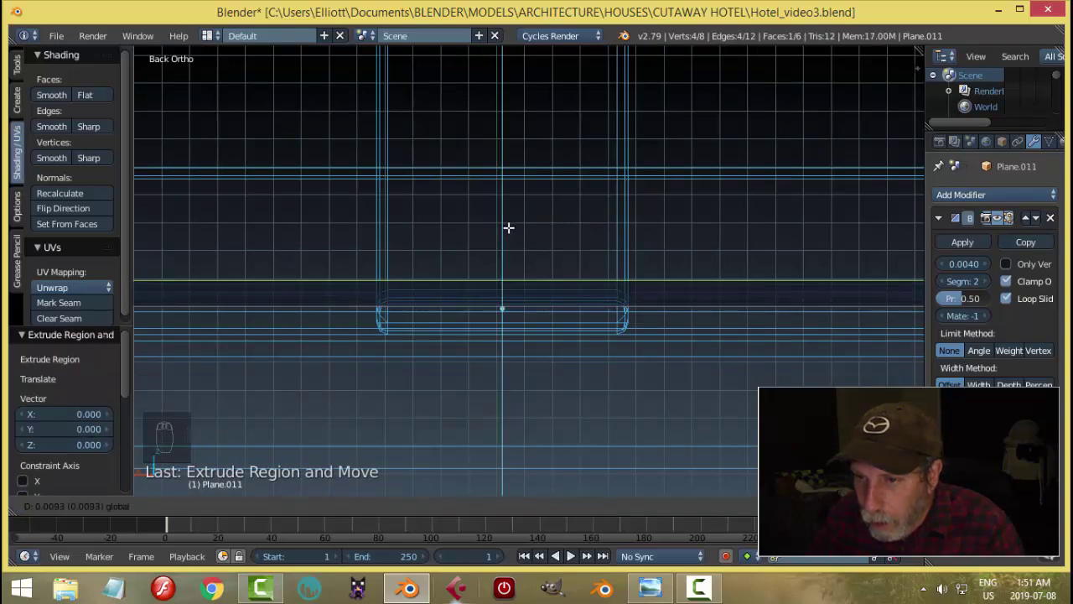
{"action": "left_click", "coordinate": [508, 226]}
{"action": "scroll", "coordinate": [542, 303], "scroll_direction": "down", "scroll_amount": 3}
{"action": "middle_click_drag", "start_coordinate": [554, 318], "coordinate": [751, 328]}
{"action": "key", "text": "z"}
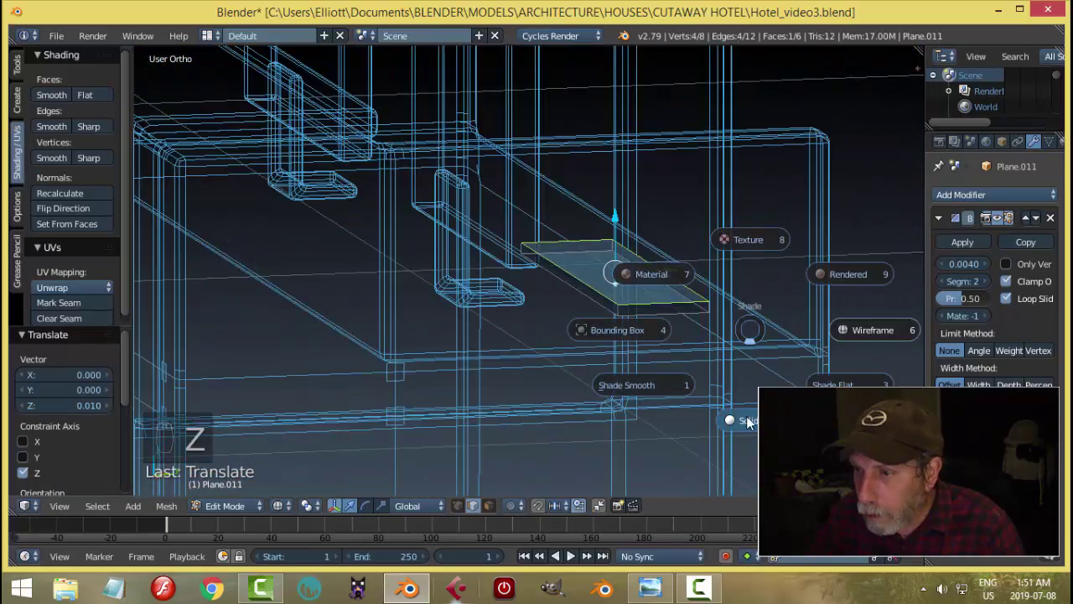
{"action": "left_click", "coordinate": [746, 411]}
Switch to Object Mode, deselect everything and compare the extruded keyboard with the reception desk in the reference image.
{"action": "mouse_move", "coordinate": [733, 364]}
{"action": "middle_mouse_down"}
{"action": "mouse_move", "coordinate": [598, 377]}
{"action": "mouse_move", "coordinate": [527, 341]}
{"action": "mouse_move", "coordinate": [570, 331]}
{"action": "mouse_move", "coordinate": [577, 348]}
{"action": "mouse_move", "coordinate": [602, 306]}
{"action": "mouse_move", "coordinate": [621, 352]}
{"action": "middle_mouse_up"}
{"action": "key", "text": "Tab"}
{"action": "left_click", "coordinate": [502, 339]}
{"action": "key", "text": "a"}
{"action": "key", "text": "a"}
{"action": "scroll", "coordinate": [545, 327], "scroll_direction": "down", "scroll_amount": 3}
{"action": "left_click", "coordinate": [651, 586]}
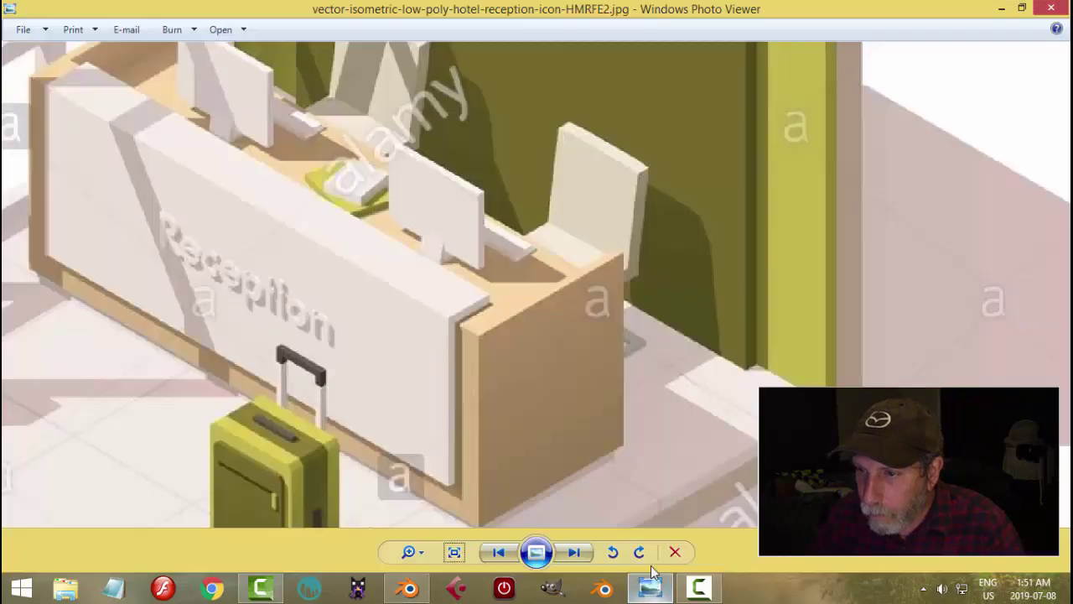
{"action": "left_click", "coordinate": [409, 587]}
Select the keyboard, enter Edit Mode and check its width against the reference image again.
{"action": "scroll", "coordinate": [587, 360], "scroll_direction": "up", "scroll_amount": 3}
{"action": "middle_click_drag", "start_coordinate": [556, 363], "coordinate": [540, 293]}
{"action": "right_click", "coordinate": [540, 293]}
{"action": "middle_click_drag", "start_coordinate": [646, 341], "coordinate": [691, 343]}
{"action": "key", "text": "Tab"}
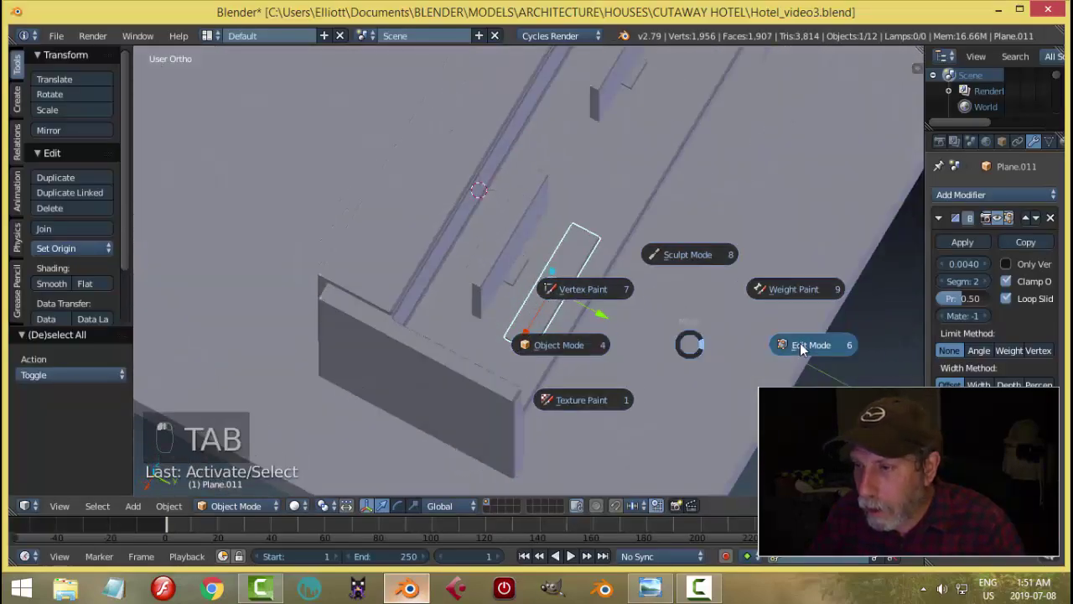
{"action": "scroll", "coordinate": [707, 340], "scroll_direction": "up", "scroll_amount": 2}
{"action": "left_click", "coordinate": [651, 588]}
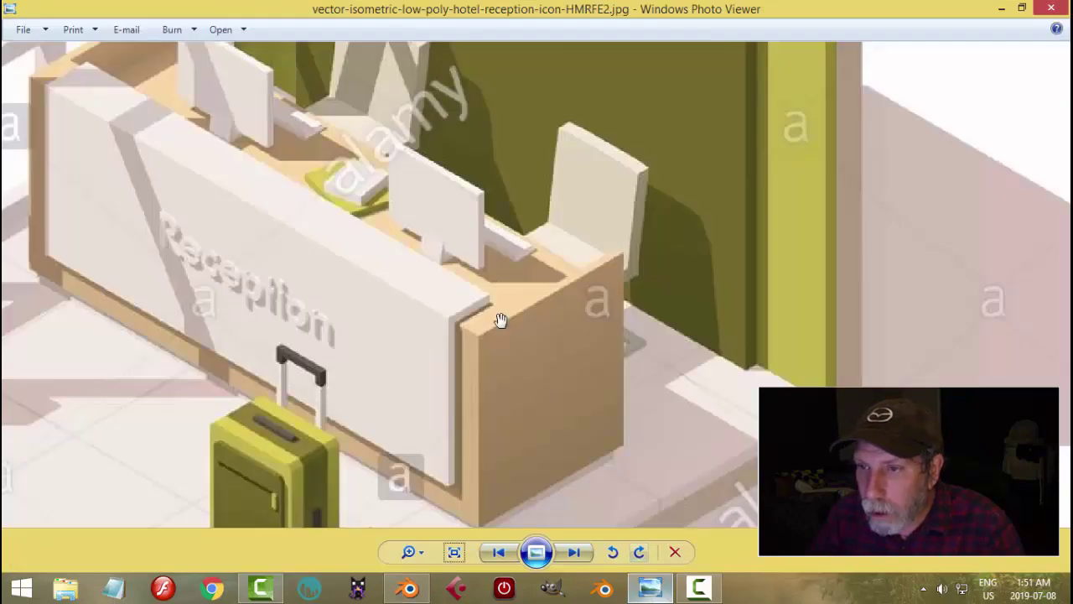
{"action": "left_click", "coordinate": [410, 587]}
In face select mode, widen the keyboard by moving its long side face slightly away from the monitor along Y, then deselect it.
{"action": "mouse_move", "coordinate": [618, 321]}
{"action": "middle_mouse_down"}
{"action": "mouse_move", "coordinate": [592, 326]}
{"action": "mouse_move", "coordinate": [618, 335]}
{"action": "middle_mouse_up"}
{"action": "scroll", "coordinate": [618, 336], "scroll_direction": "up", "scroll_amount": 3}
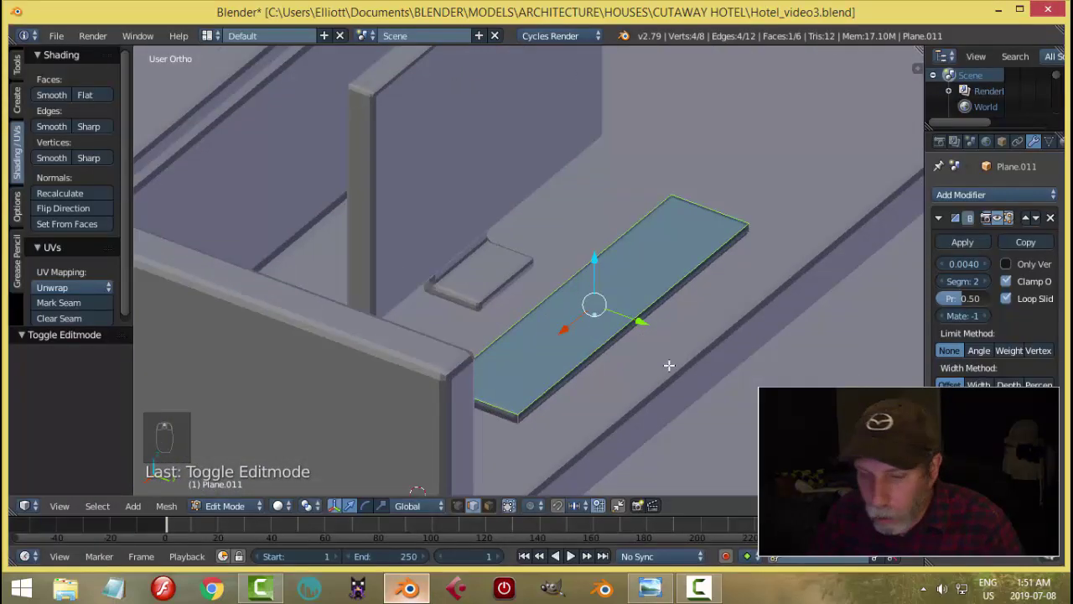
{"action": "key", "text": "ctrl+Tab"}
{"action": "left_click", "coordinate": [646, 380]}
{"action": "right_click", "coordinate": [629, 327]}
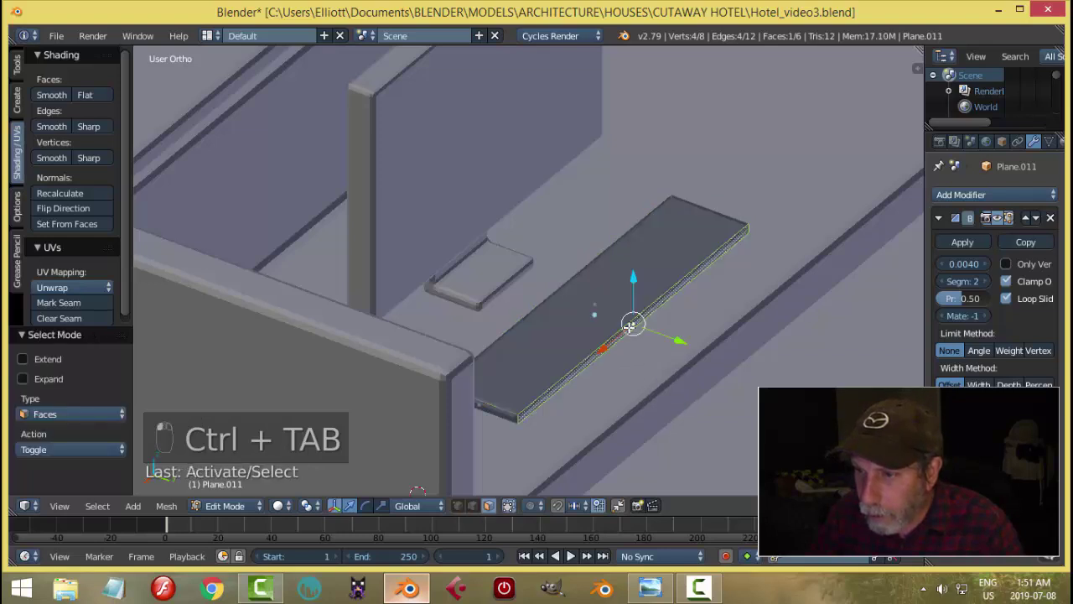
{"action": "key", "text": "g"}
{"action": "key", "text": "y"}
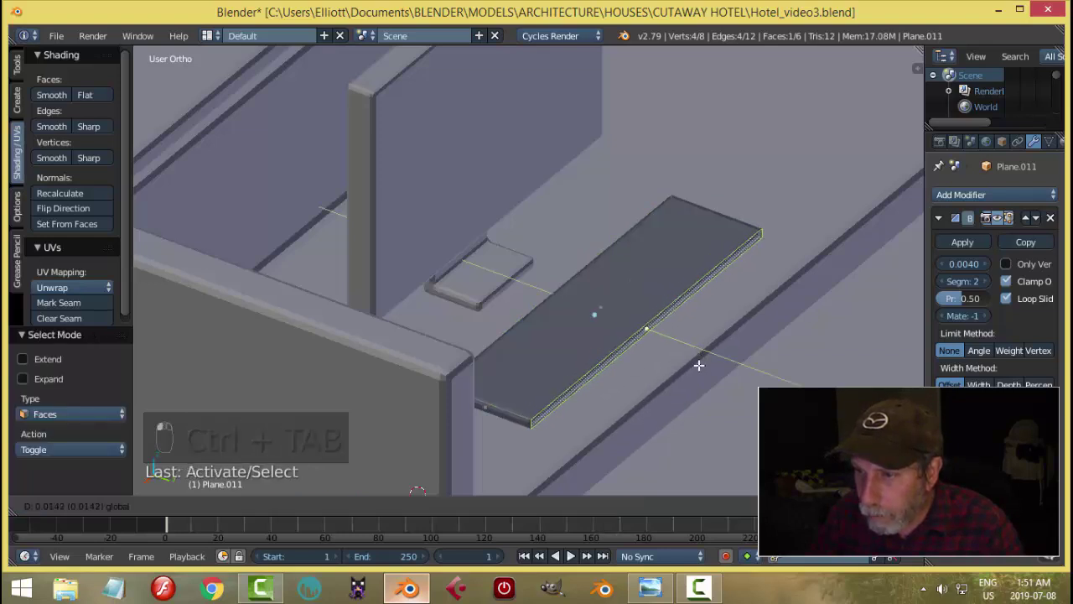
{"action": "left_click", "coordinate": [710, 369]}
{"action": "key", "text": "a"}
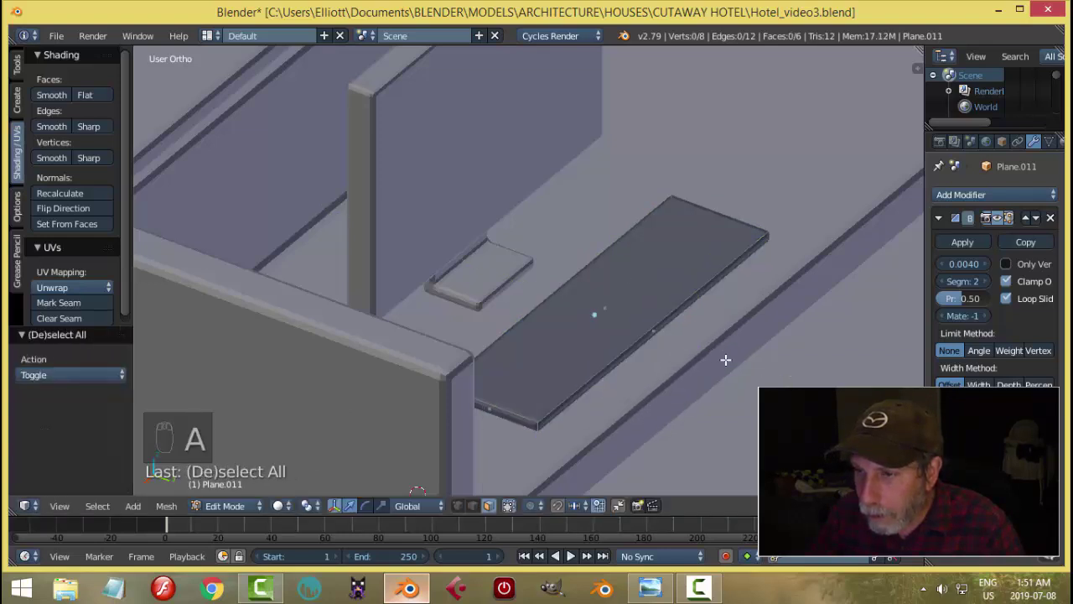
{"action": "middle_click_drag", "start_coordinate": [726, 358], "coordinate": [682, 311]}
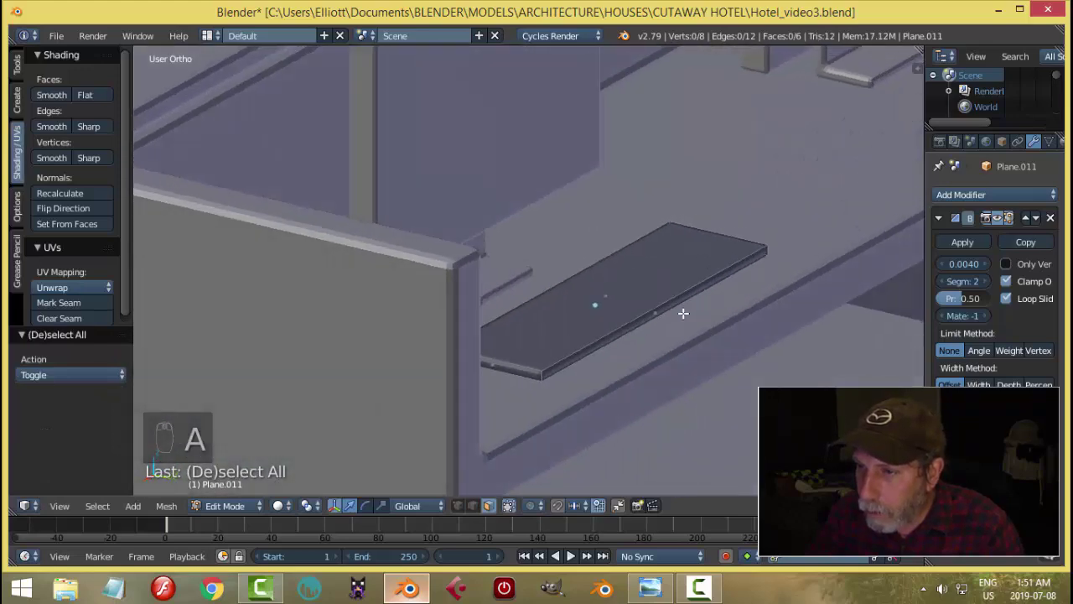
Widen the keyboard in two small increments by moving its long side face farther from the monitor along Y, and deselect it.
{"action": "right_click", "coordinate": [671, 307]}
{"action": "key", "text": "a"}
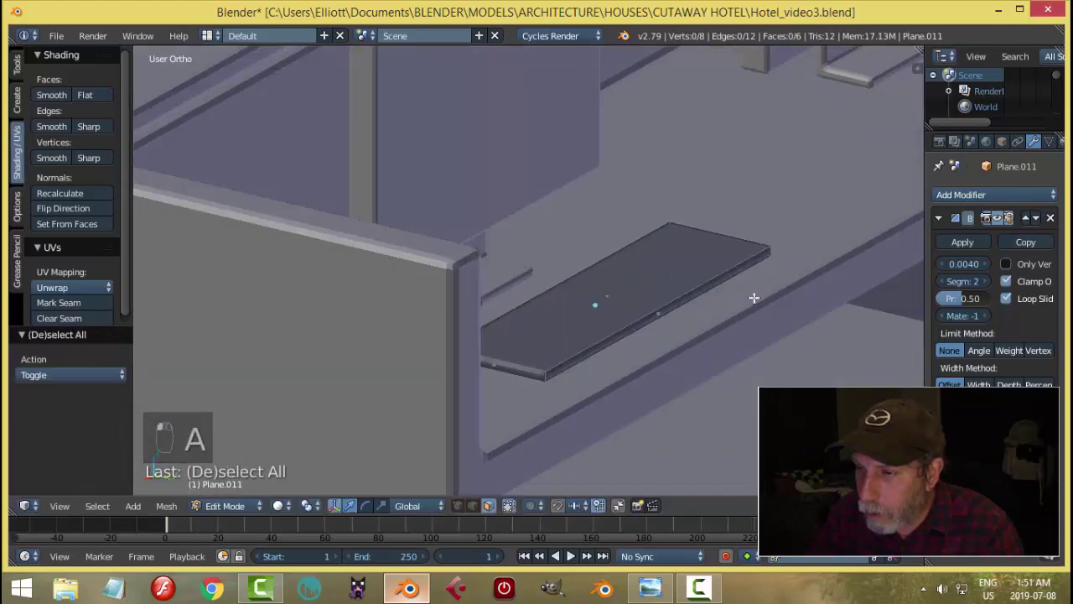
{"action": "middle_click_drag", "start_coordinate": [754, 299], "coordinate": [660, 319]}
{"action": "scroll", "coordinate": [660, 319], "scroll_direction": "up", "scroll_amount": 2}
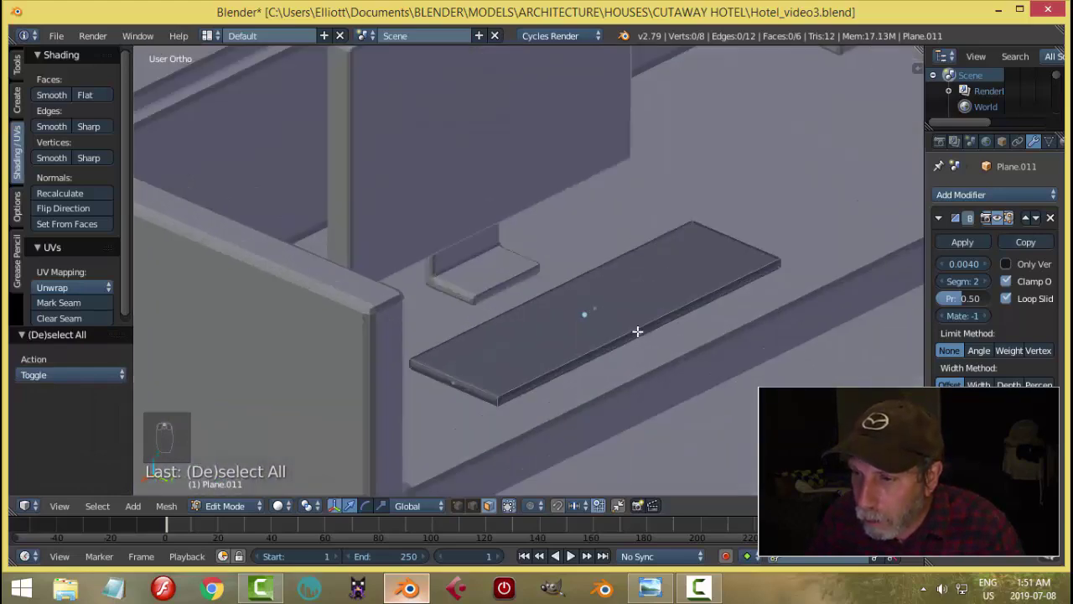
{"action": "right_click", "coordinate": [637, 331]}
{"action": "key", "text": "g"}
{"action": "left_click", "coordinate": [680, 353]}
{"action": "key", "text": "a"}
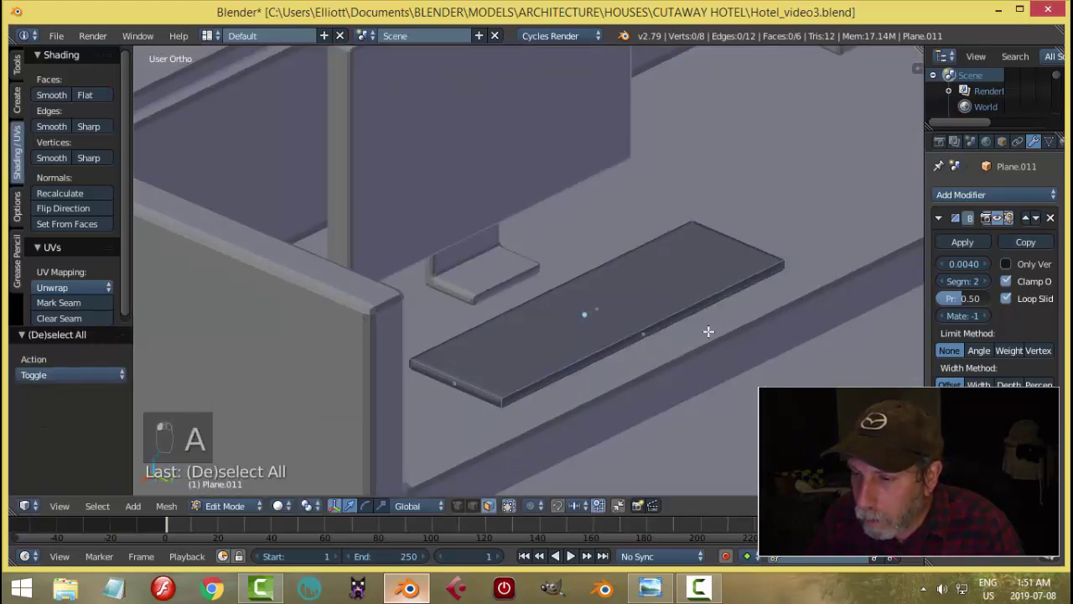
Compare the widened keyboard with the one beside the monitor in the reference image, and return to Blender.
{"action": "middle_click_drag", "start_coordinate": [709, 331], "coordinate": [658, 355]}
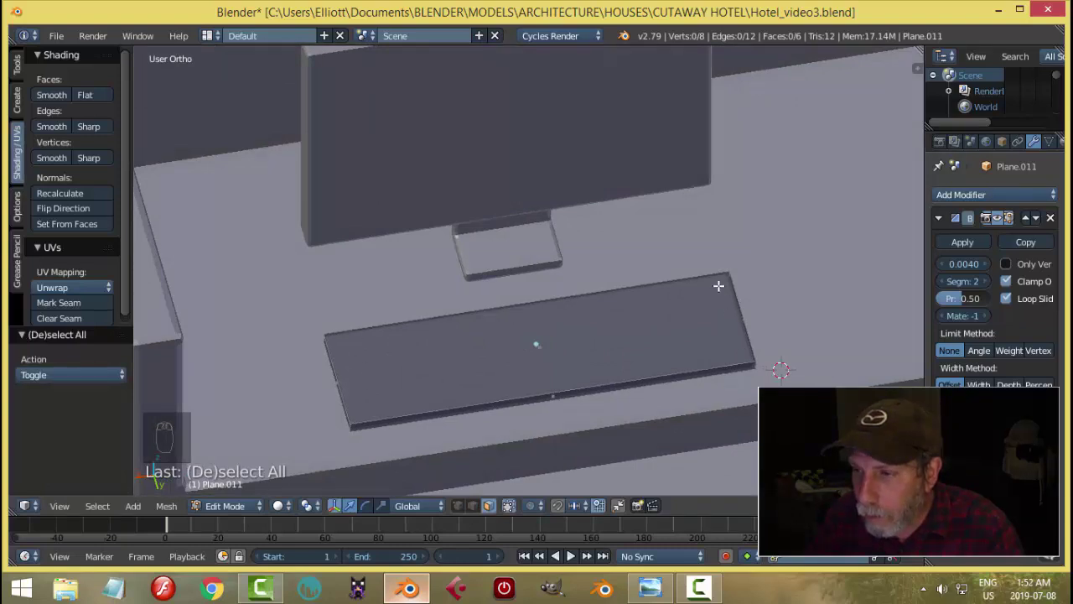
{"action": "middle_click_drag", "start_coordinate": [421, 326], "coordinate": [534, 328]}
{"action": "left_click", "coordinate": [649, 588]}
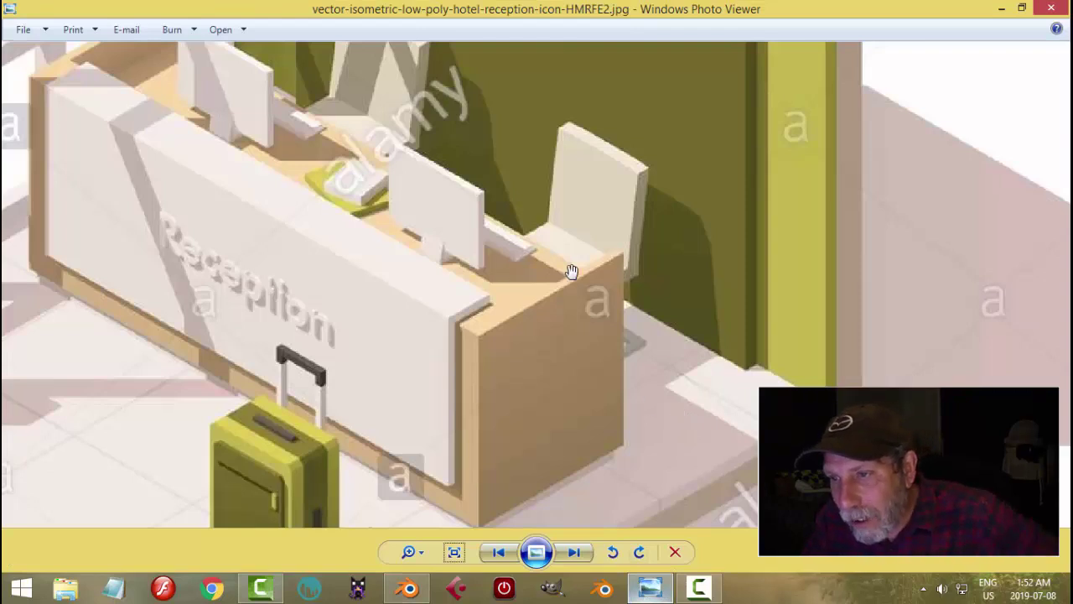
{"action": "scroll", "coordinate": [494, 262], "scroll_direction": "up", "scroll_amount": 2}
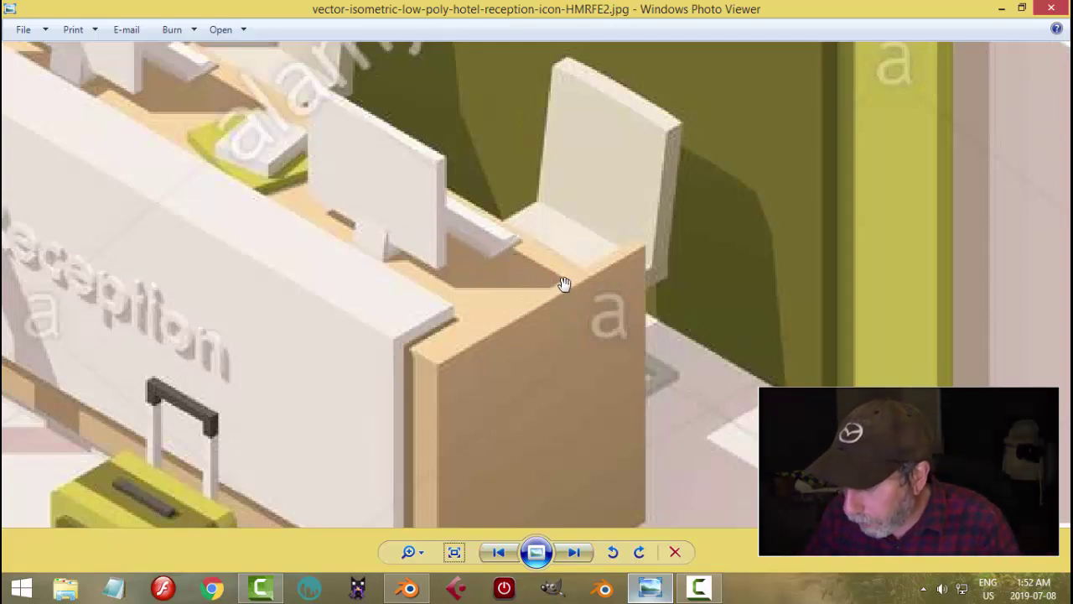
{"action": "left_click", "coordinate": [408, 587]}
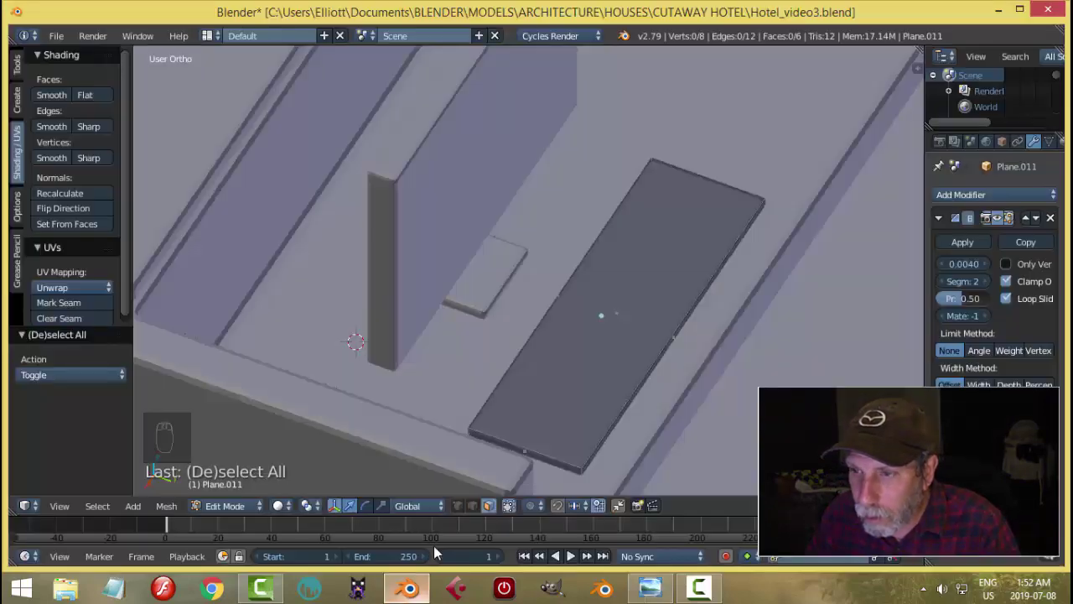
Thicken the keyboard by raising its top face slightly along Z, and deselect everything.
{"action": "right_click", "coordinate": [592, 363]}
{"action": "middle_click_drag", "start_coordinate": [697, 393], "coordinate": [611, 290]}
{"action": "left_click_drag", "start_coordinate": [596, 237], "coordinate": [596, 226]}
{"action": "key", "text": "a"}
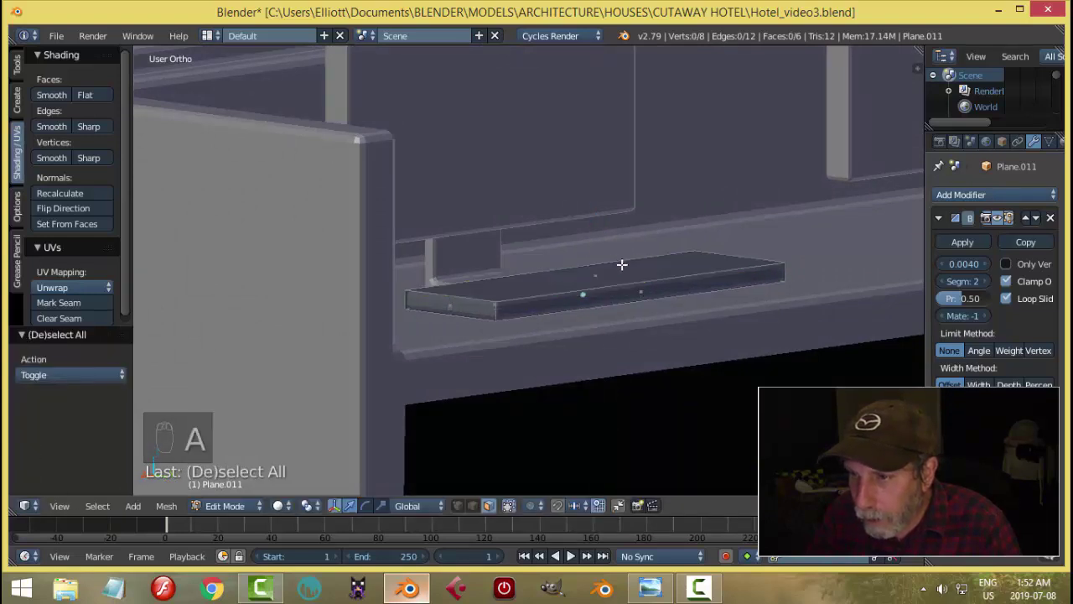
Try an inset of 0.010 on the keyboard's top face.
{"action": "middle_click_drag", "start_coordinate": [623, 263], "coordinate": [609, 318]}
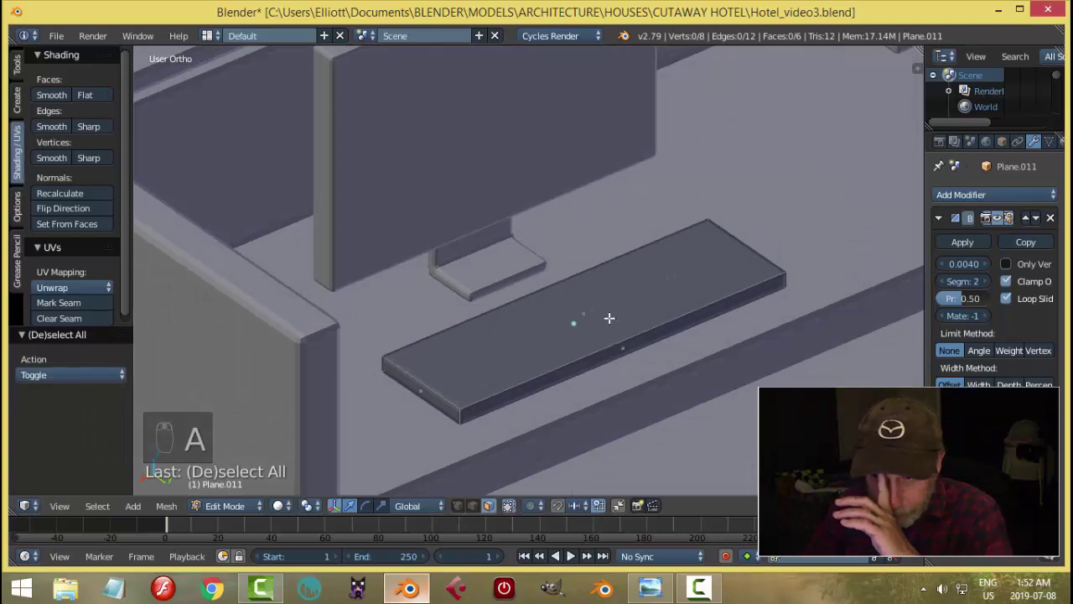
{"action": "right_click", "coordinate": [609, 318]}
{"action": "key", "text": "i"}
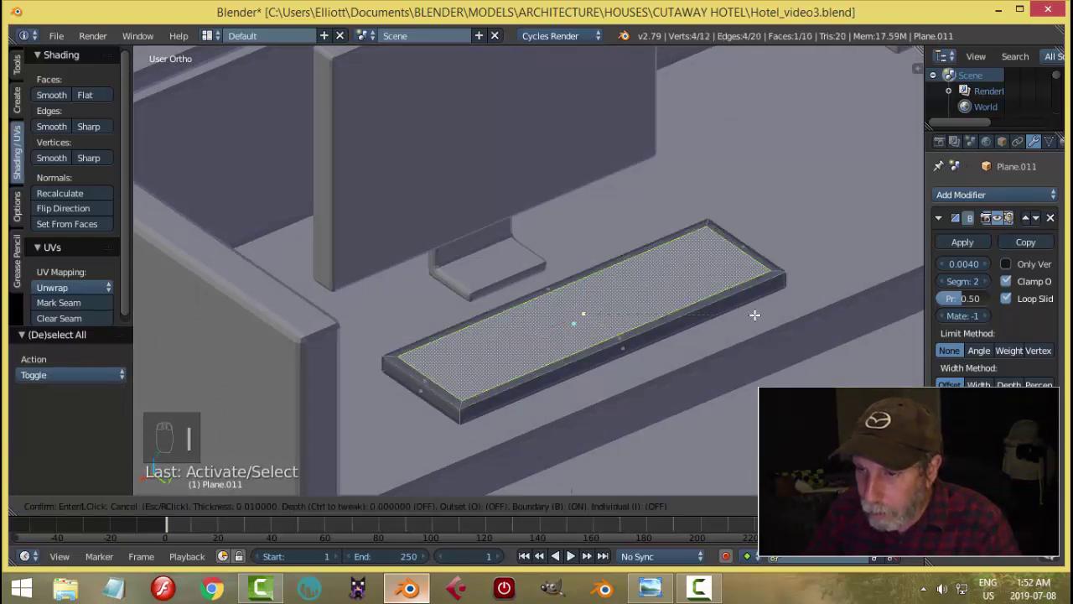
{"action": "left_click", "coordinate": [755, 315]}
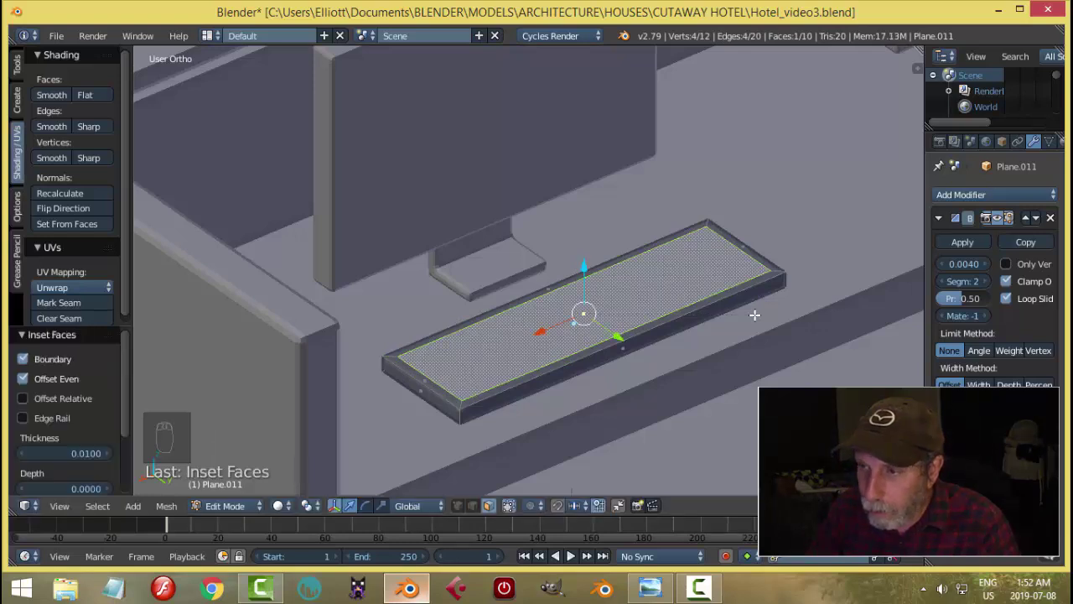
Try to recess the inset face by extruding it slightly down along Z, and inspect the keyboard deselected in Object Mode.
{"action": "middle_click_drag", "start_coordinate": [592, 270], "coordinate": [685, 338]}
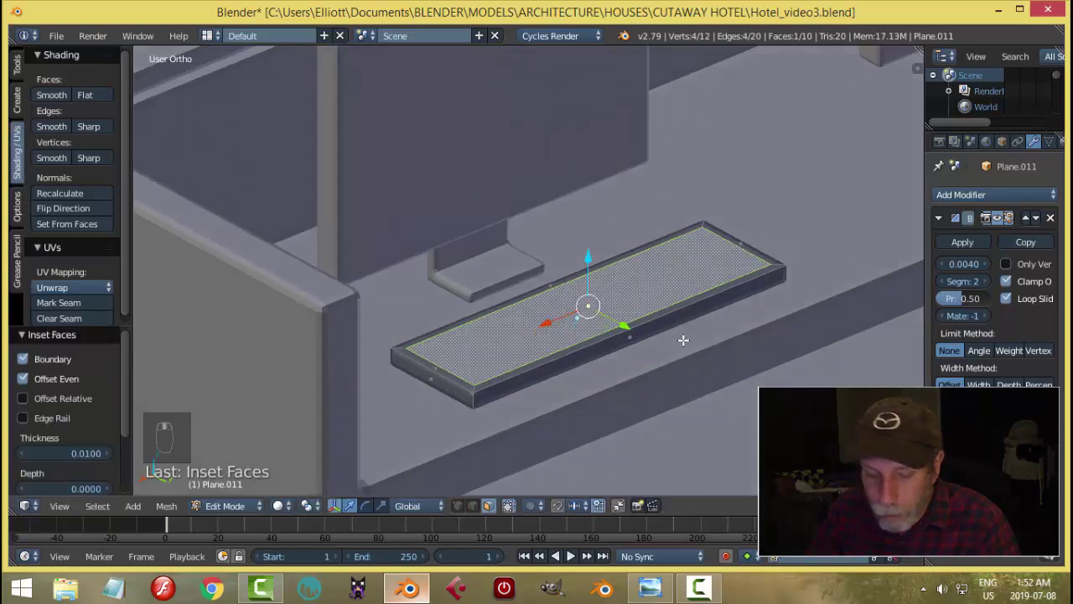
{"action": "key", "text": "e"}
{"action": "right_click", "coordinate": [684, 340]}
{"action": "left_click_drag", "start_coordinate": [599, 259], "coordinate": [620, 270]}
{"action": "key", "text": "Tab"}
{"action": "left_click", "coordinate": [560, 291]}
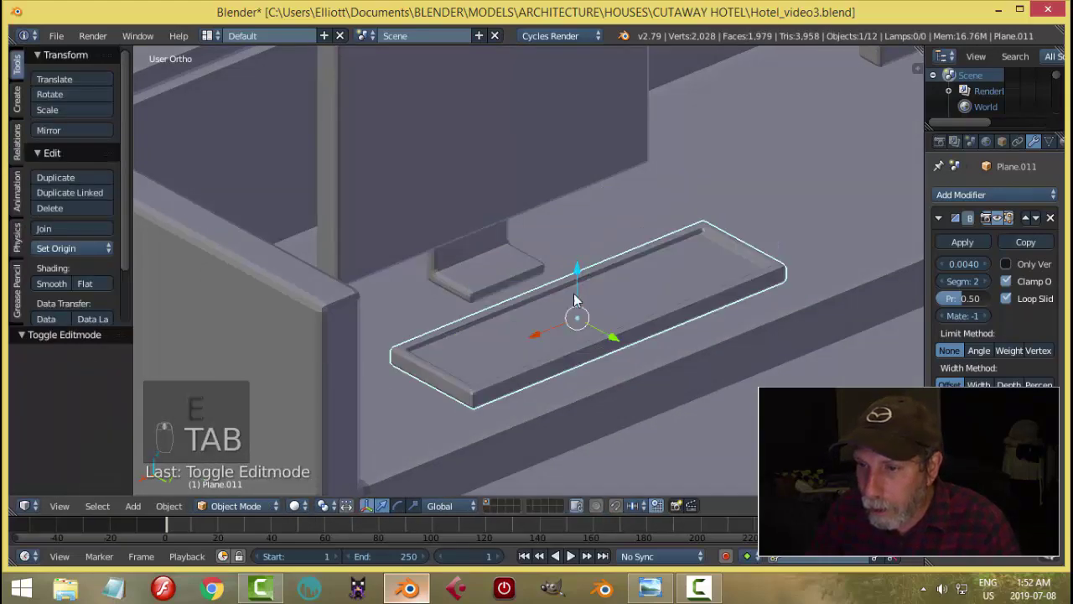
{"action": "middle_click_drag", "start_coordinate": [560, 291], "coordinate": [471, 295]}
{"action": "key", "text": "a"}
{"action": "key", "text": "a"}
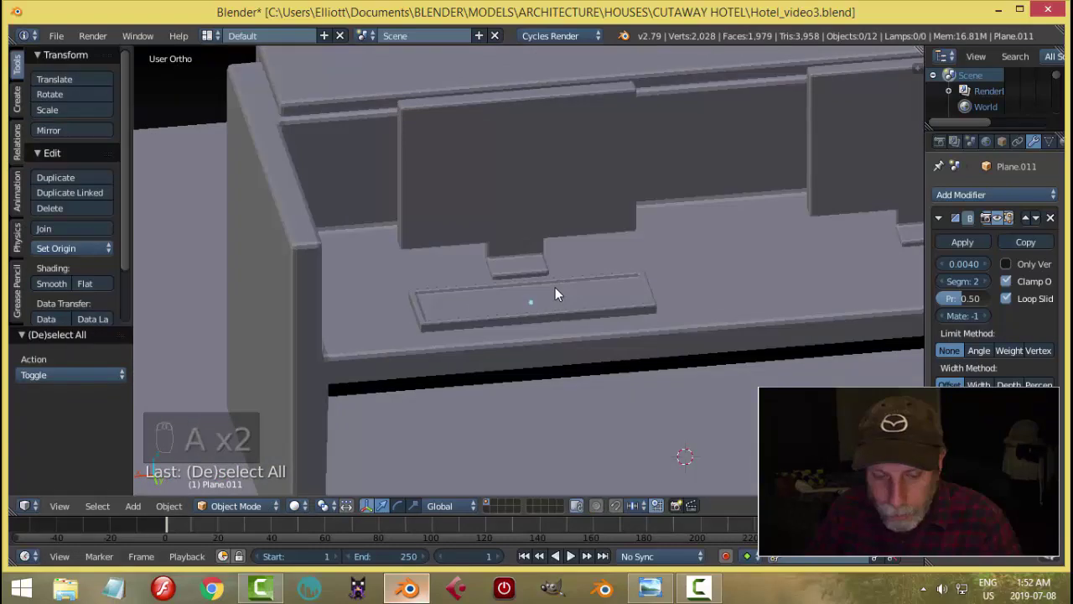
Undo the recess and the inset on the keyboard's top face, back to the plain deselected slab in Edit Mode.
{"action": "key", "text": "Tab"}
{"action": "key", "text": "Tab"}
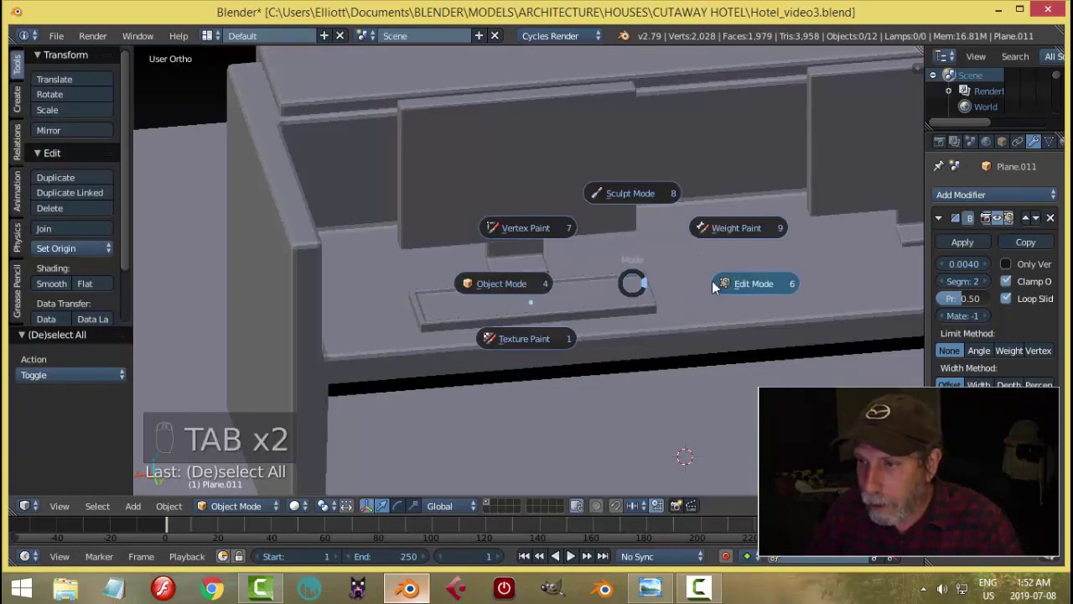
{"action": "left_click", "coordinate": [718, 286]}
{"action": "key", "text": "ctrl+z"}
{"action": "key", "text": "ctrl+z"}
{"action": "key", "text": "ctrl+z"}
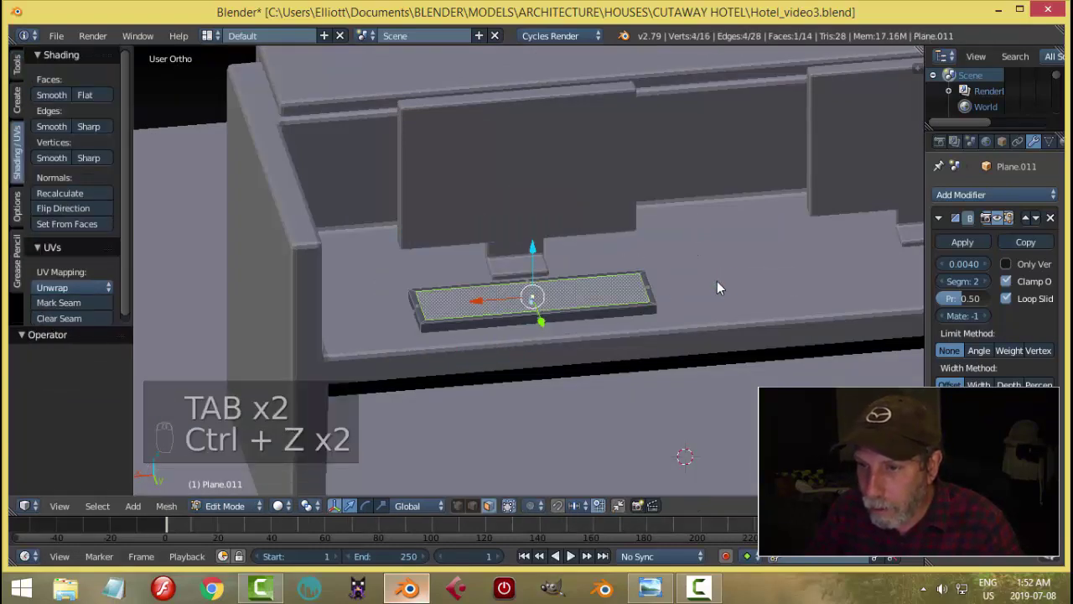
{"action": "key", "text": "ctrl+z"}
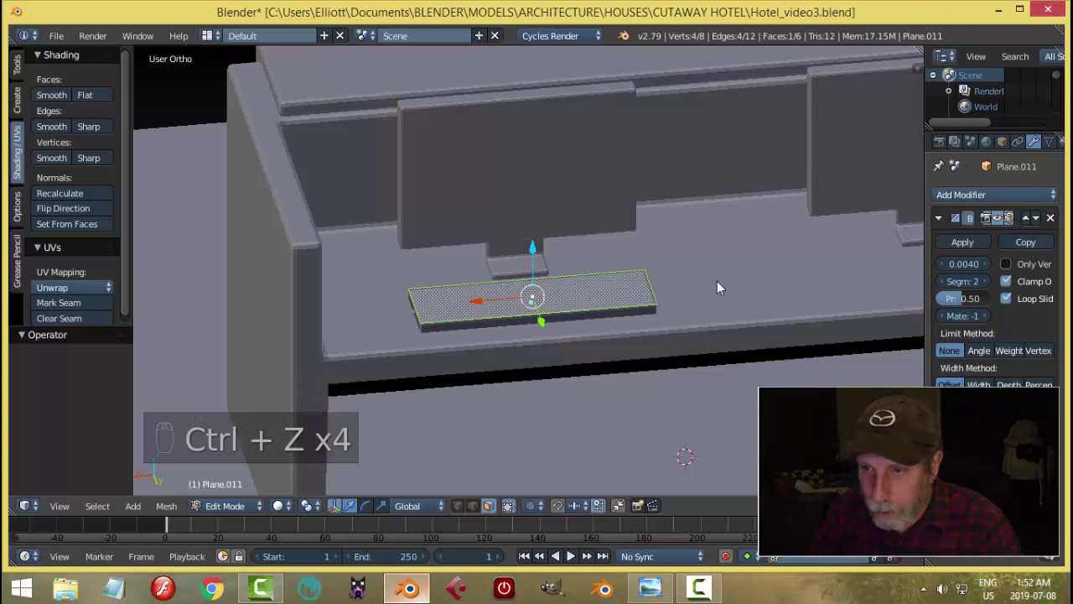
{"action": "key", "text": "ctrl+z"}
Add two evenly spaced loop cuts across the keyboard's long direction without sliding them, and scale the new loops along X.
{"action": "scroll", "coordinate": [607, 330], "scroll_direction": "up", "scroll_amount": 5}
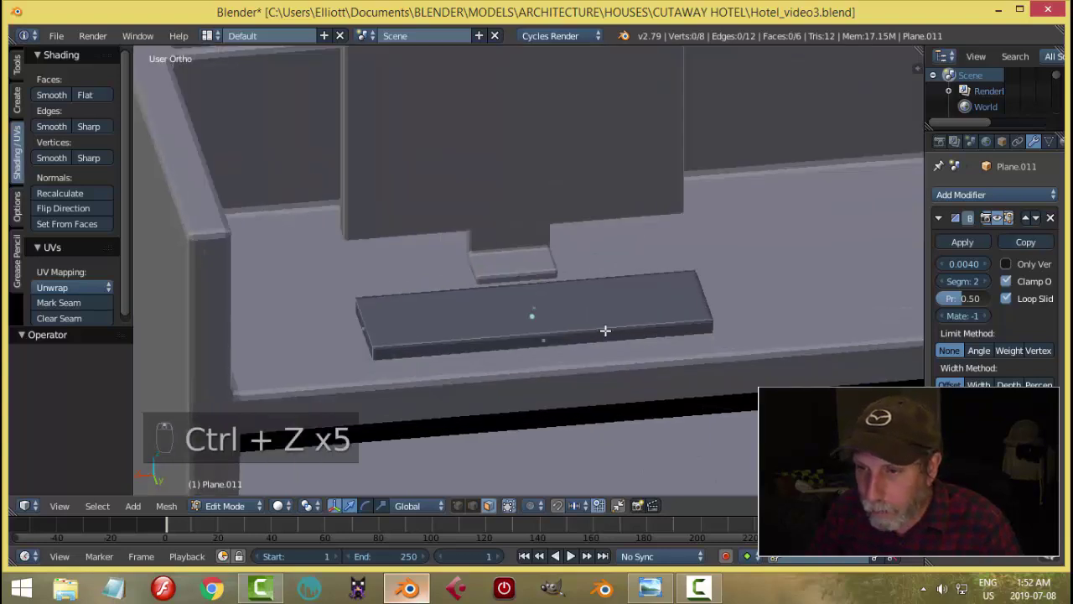
{"action": "scroll", "coordinate": [587, 344], "scroll_direction": "down", "scroll_amount": 3}
{"action": "mouse_move", "coordinate": [587, 343]}
{"action": "middle_mouse_down"}
{"action": "mouse_move", "coordinate": [604, 335]}
{"action": "mouse_move", "coordinate": [593, 347]}
{"action": "middle_mouse_up"}
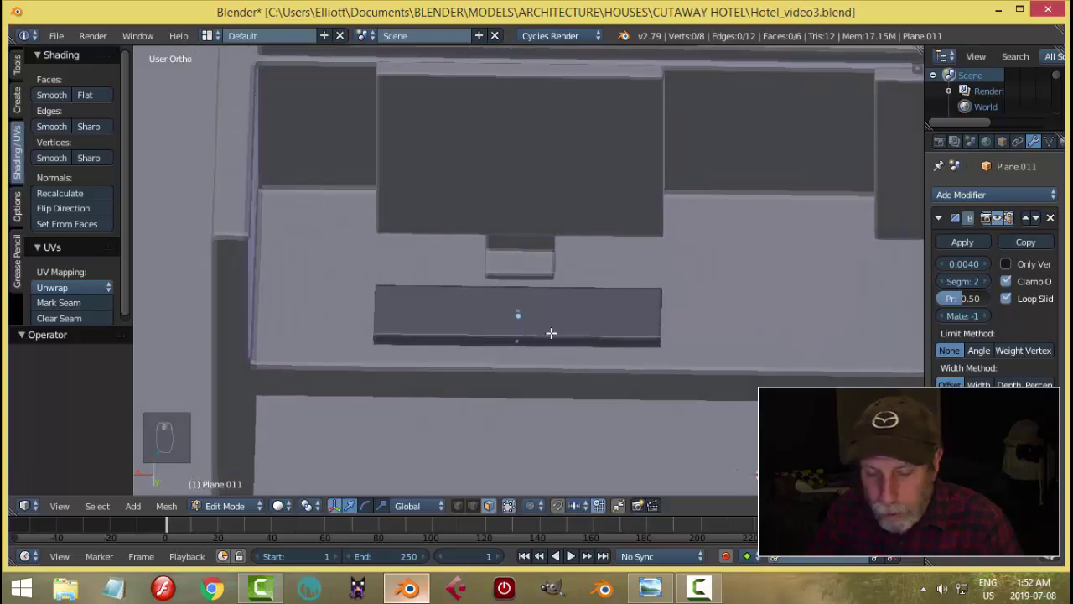
{"action": "key", "text": "ctrl+r"}
{"action": "scroll", "coordinate": [551, 333], "scroll_direction": "up", "scroll_amount": 1}
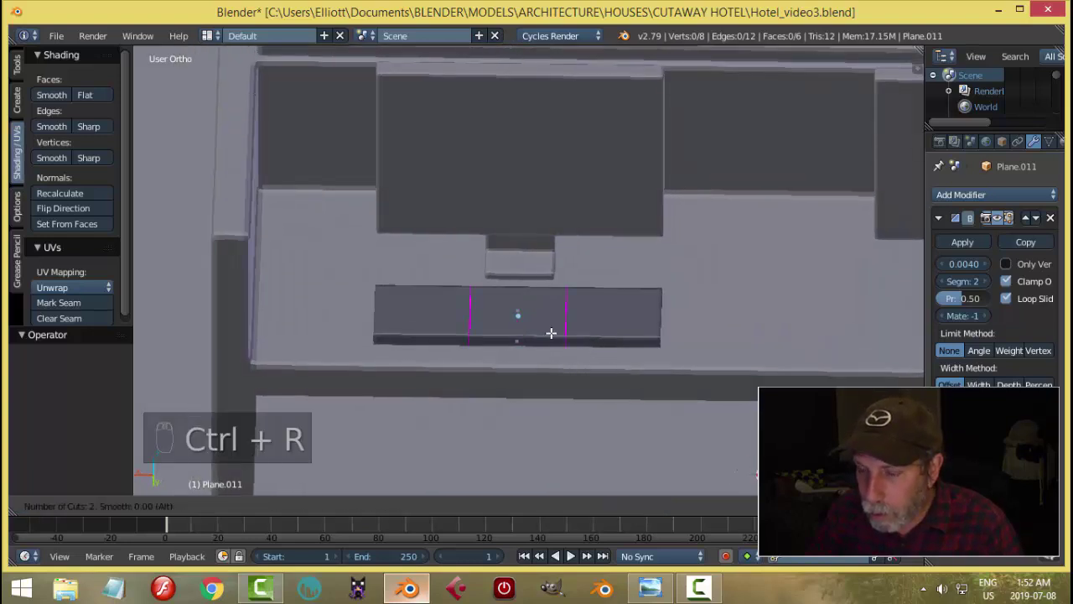
{"action": "left_click", "coordinate": [551, 333]}
{"action": "right_click", "coordinate": [551, 333]}
{"action": "key", "text": "s"}
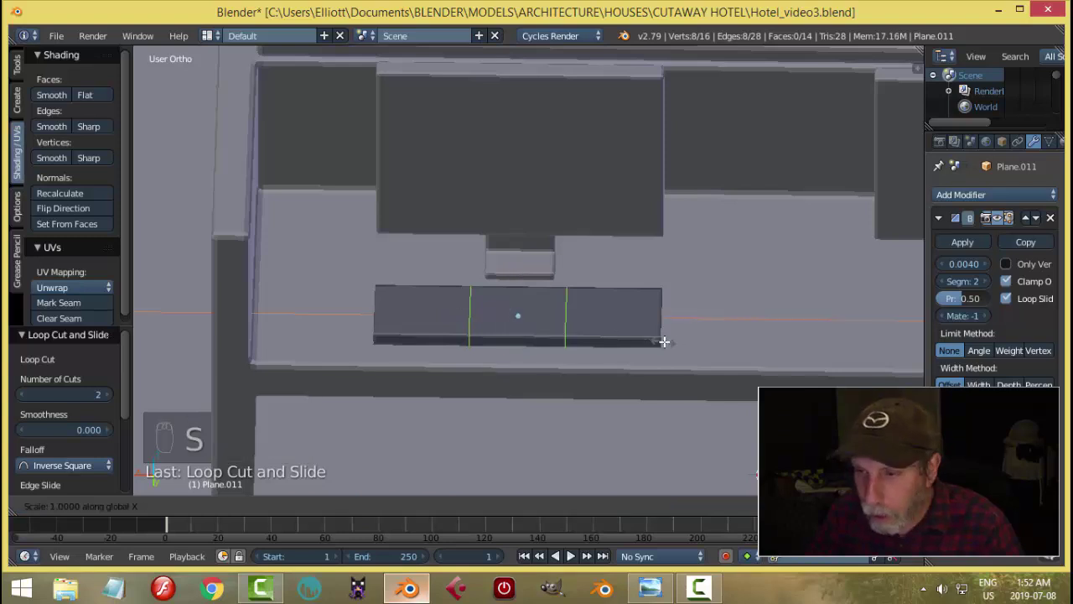
Scale the keyboard slab's two crosswise edge loops apart along X by about 2.65, toward its short ends.
{"action": "key", "text": "x"}
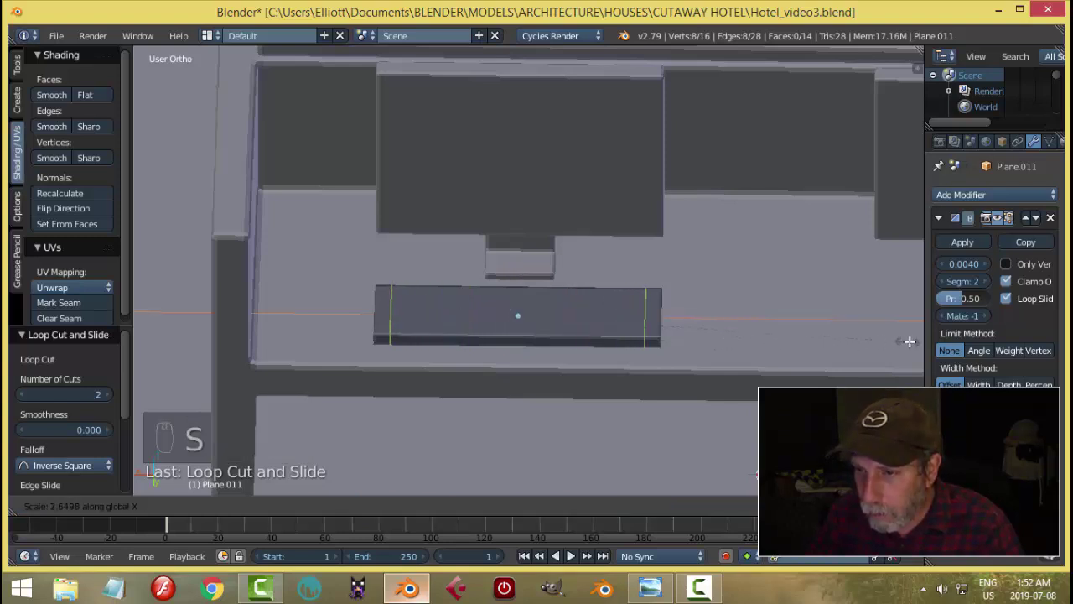
{"action": "left_click", "coordinate": [914, 341]}
{"action": "key", "text": "a"}
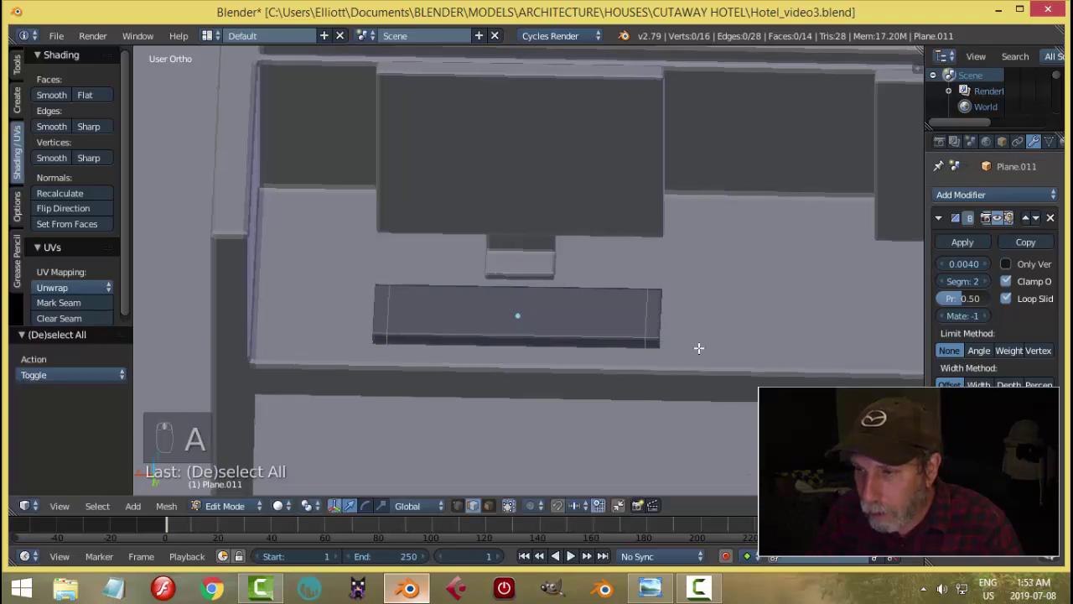
Add one lengthwise loop cut to the slab, slid about 0.66 toward the long edge nearest the monitor.
{"action": "middle_click_drag", "start_coordinate": [699, 350], "coordinate": [708, 351]}
{"action": "key", "text": "ctrl+r"}
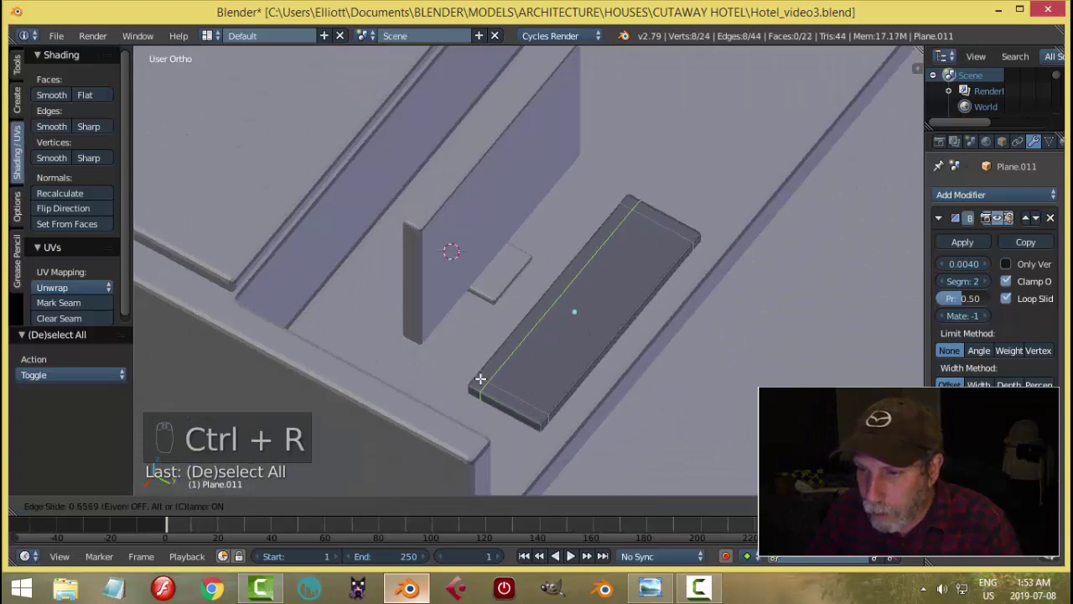
{"action": "left_click", "coordinate": [481, 379]}
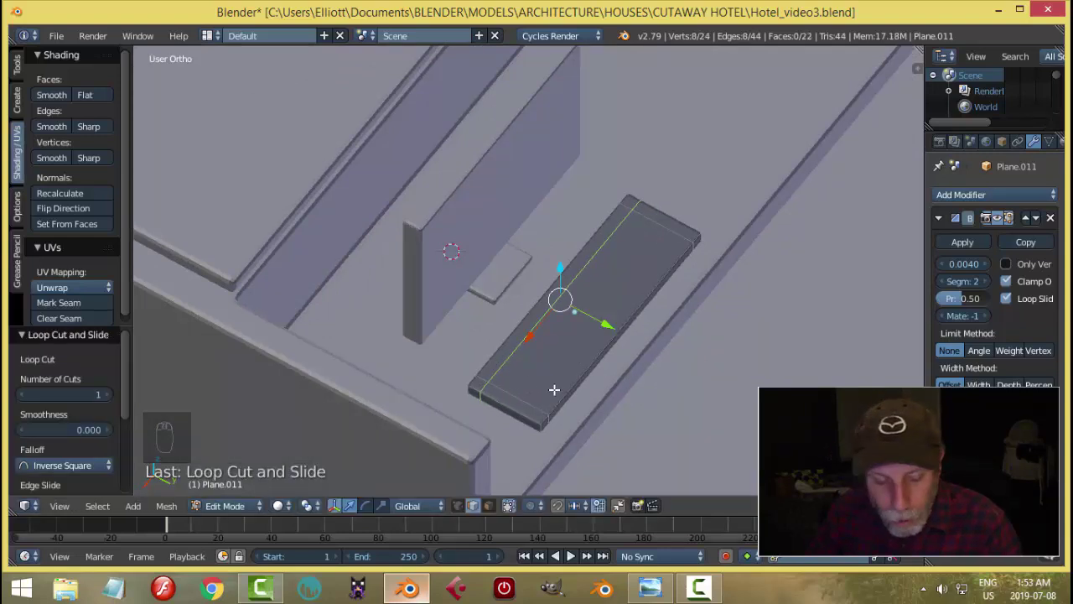
{"action": "key", "text": "a"}
Add one centred horizontal loop cut around the slab's sides, halfway up its thickness.
{"action": "middle_click_drag", "start_coordinate": [640, 376], "coordinate": [569, 337]}
{"action": "scroll", "coordinate": [573, 321], "scroll_direction": "up", "scroll_amount": 2}
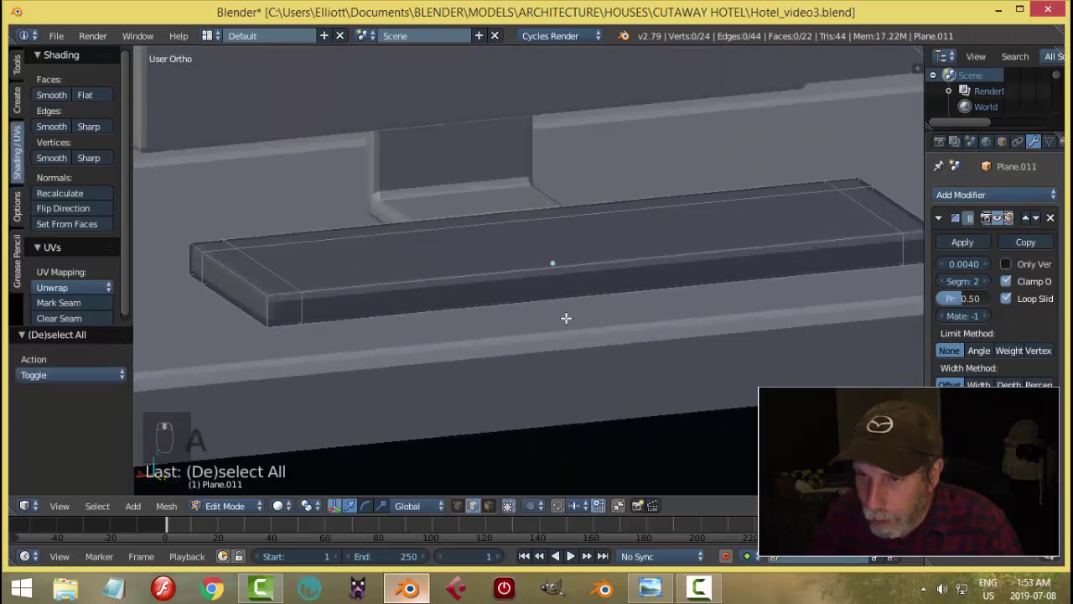
{"action": "key", "text": "ctrl+r"}
{"action": "left_click", "coordinate": [272, 312]}
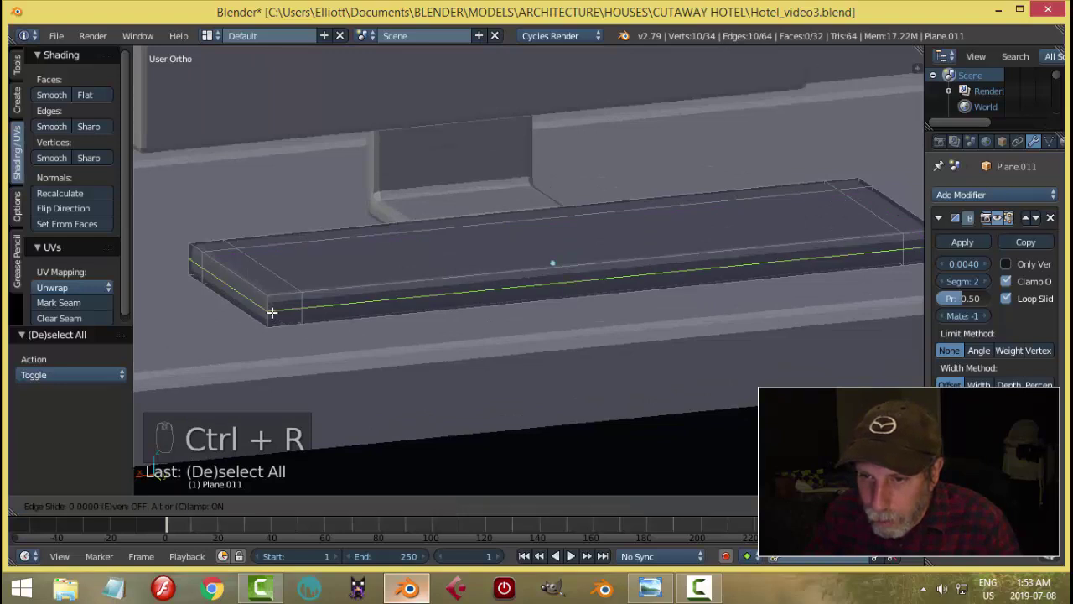
{"action": "right_click", "coordinate": [273, 311]}
{"action": "key", "text": "a"}
Delete the large middle top face and the upper long front face of the slab.
{"action": "key", "text": "ctrl+Tab"}
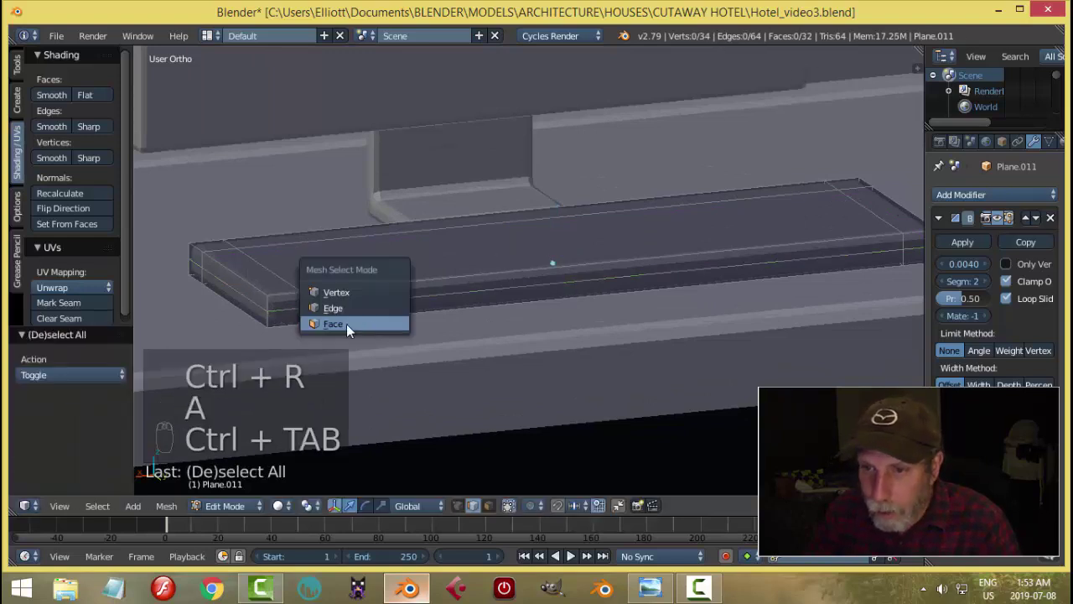
{"action": "left_click", "coordinate": [347, 324]}
{"action": "right_click", "coordinate": [409, 278]}
{"action": "right_click", "coordinate": [570, 295], "text": "shift"}
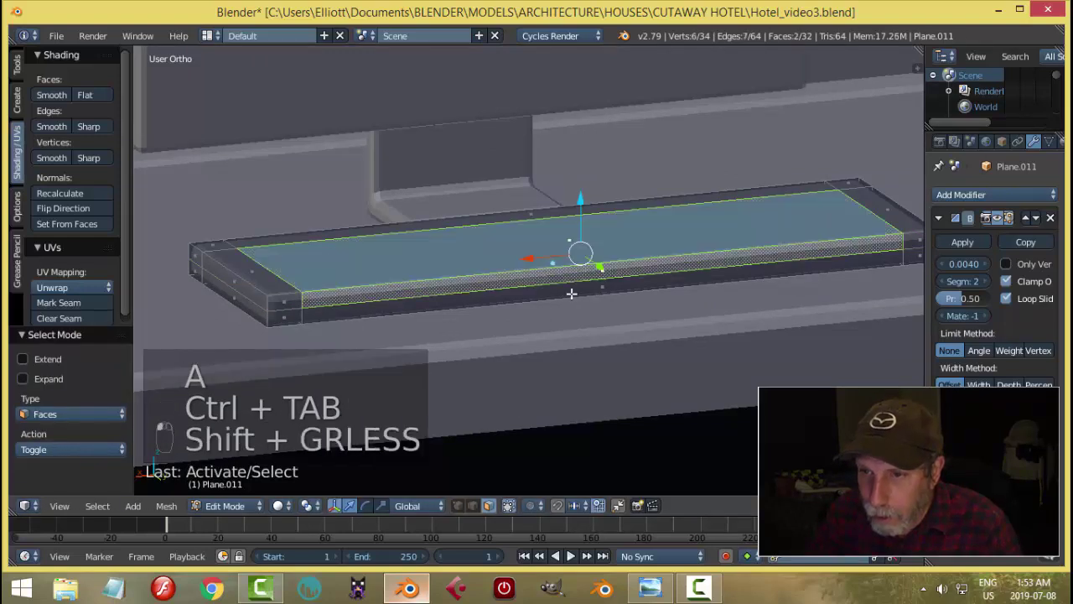
{"action": "middle_click_drag", "start_coordinate": [570, 295], "coordinate": [571, 299]}
{"action": "key", "text": "x"}
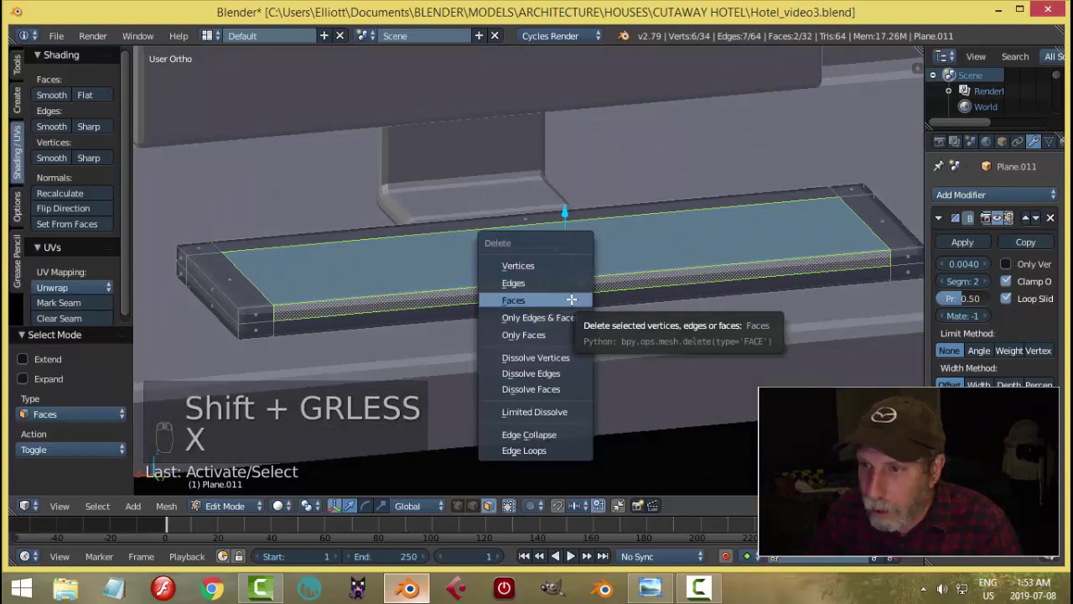
{"action": "left_click", "coordinate": [570, 298]}
Select the two inner back corner vertices of the opening and enable vertex snapping with the Closest target.
{"action": "key", "text": "ctrl+Tab"}
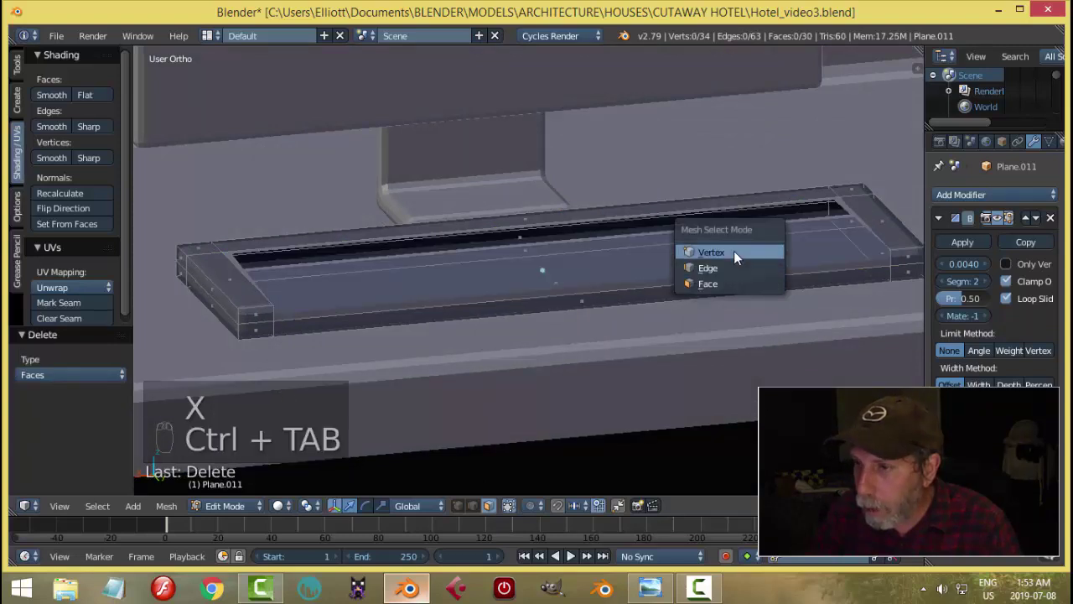
{"action": "left_click", "coordinate": [702, 249]}
{"action": "middle_click_drag", "start_coordinate": [844, 288], "coordinate": [754, 285]}
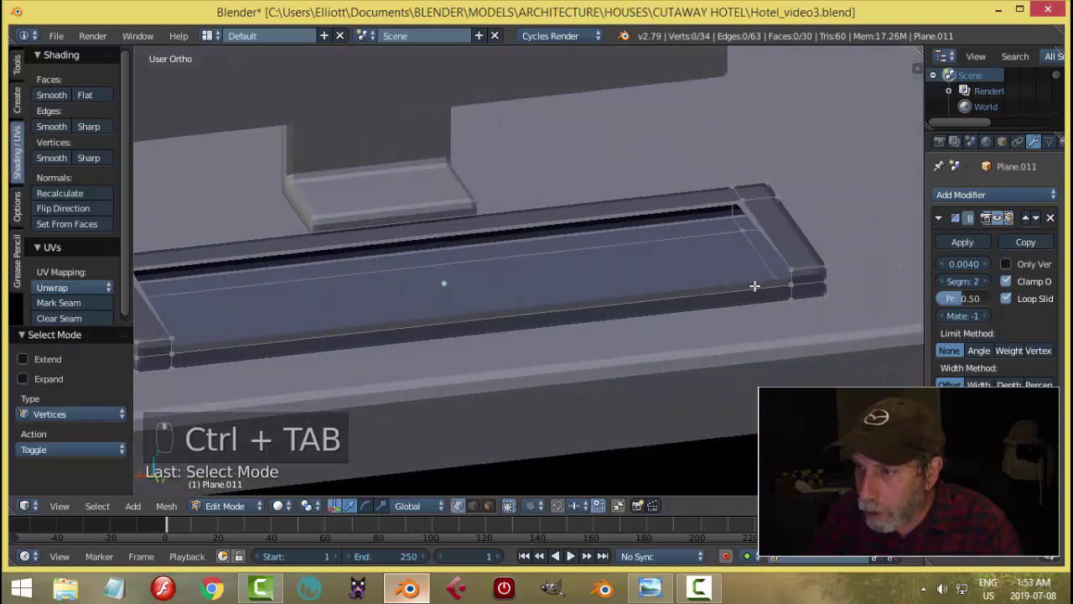
{"action": "right_click", "coordinate": [747, 198]}
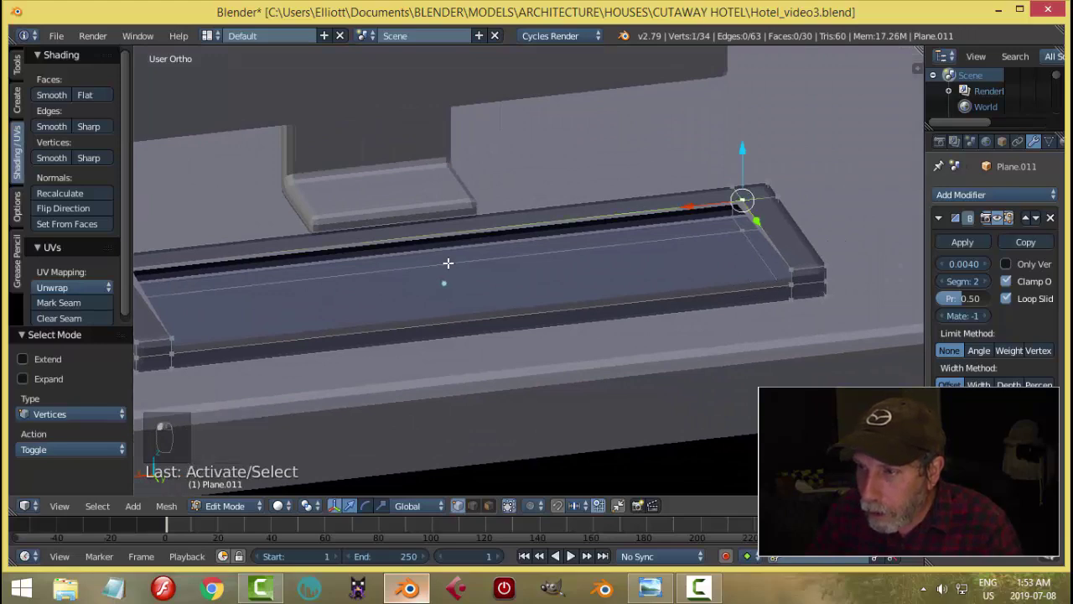
{"action": "middle_click_drag", "start_coordinate": [302, 294], "coordinate": [352, 235]}
{"action": "right_click", "coordinate": [338, 211], "text": "shift"}
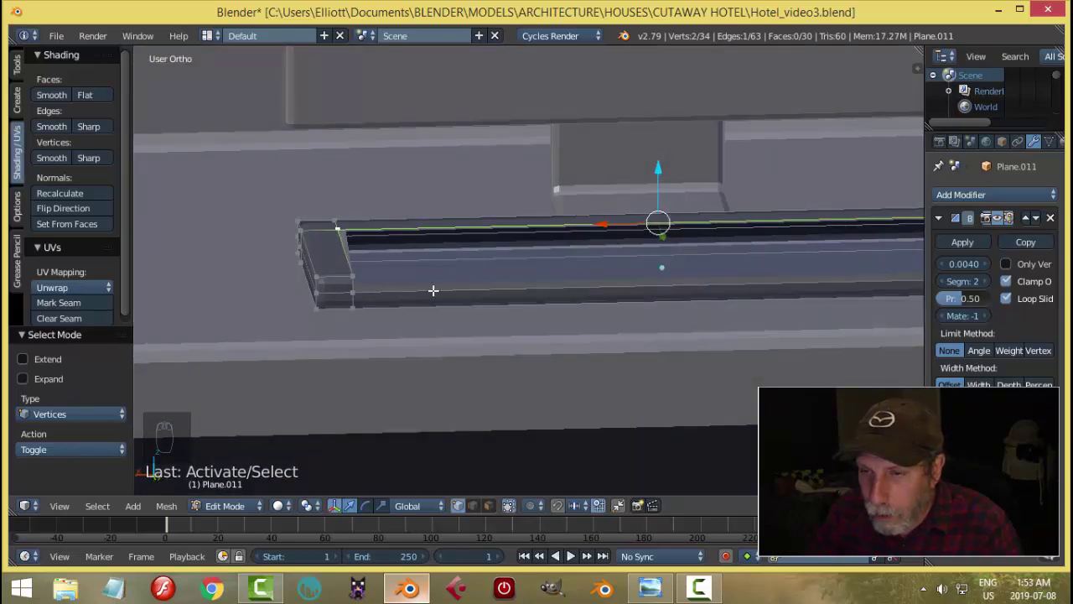
{"action": "middle_click_drag", "start_coordinate": [433, 290], "coordinate": [374, 287]}
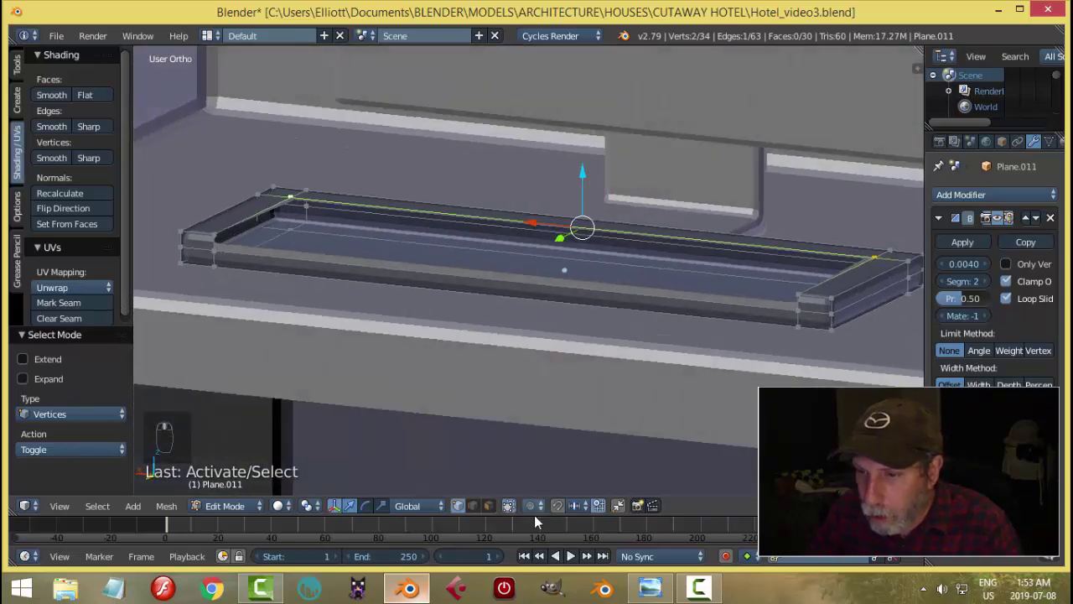
{"action": "left_click", "coordinate": [579, 509]}
{"action": "left_click", "coordinate": [587, 472]}
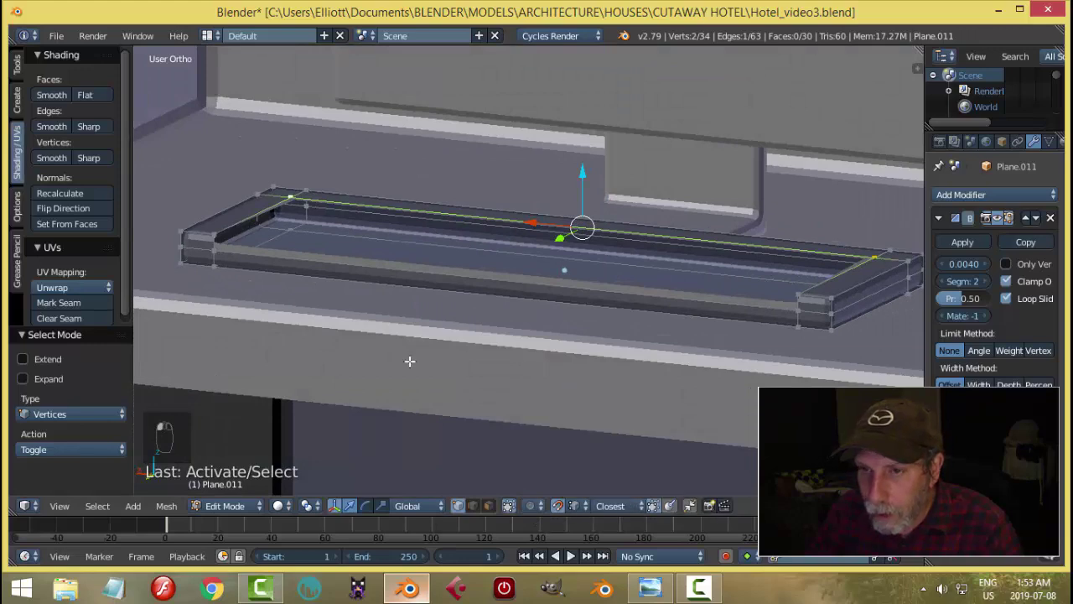
Extrude the opening's inner back edge down to the slab's mid-height loop to form the back wall.
{"action": "middle_click_drag", "start_coordinate": [464, 264], "coordinate": [493, 251]}
{"action": "key", "text": "e"}
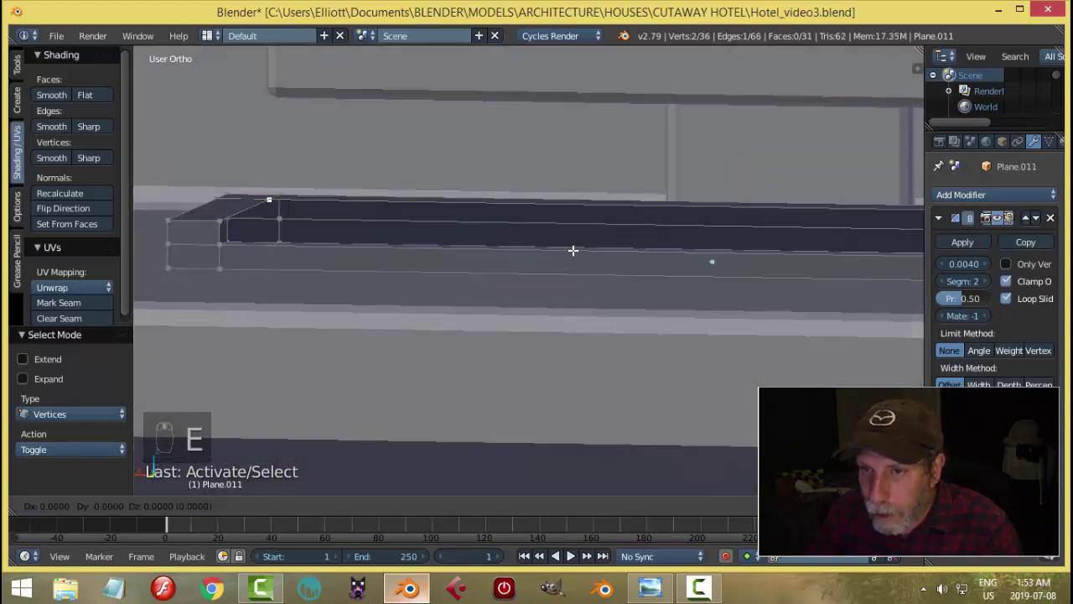
{"action": "right_click", "coordinate": [693, 184]}
{"action": "left_click_drag", "start_coordinate": [721, 151], "coordinate": [279, 248]}
{"action": "key", "text": "a"}
Fill the inner wall at one short end of the recess with a face between its four corner vertices.
{"action": "middle_click_drag", "start_coordinate": [344, 223], "coordinate": [449, 260]}
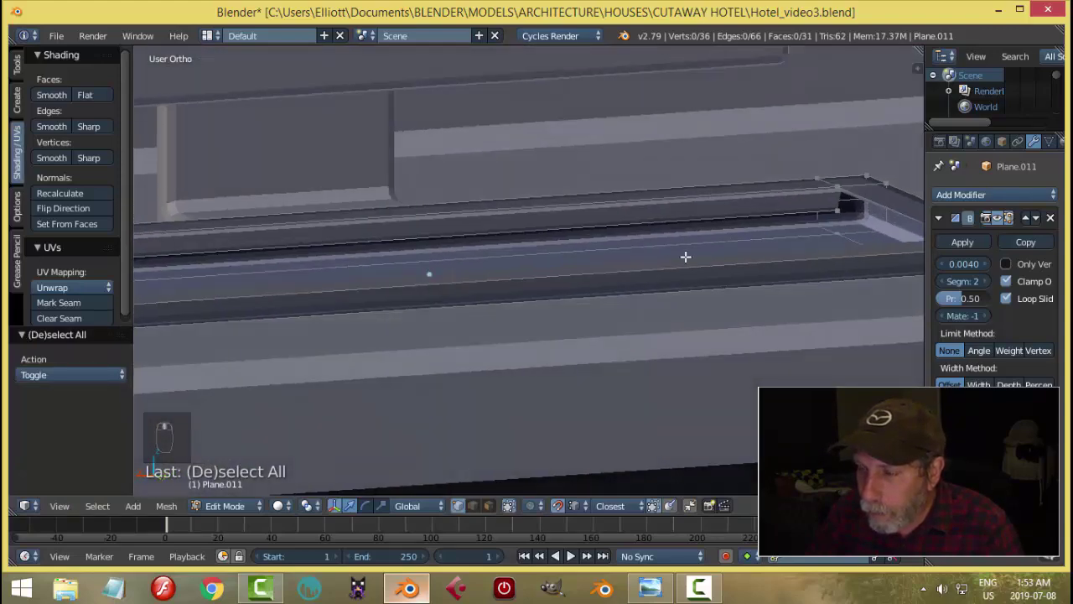
{"action": "middle_click_drag", "start_coordinate": [686, 257], "coordinate": [662, 249]}
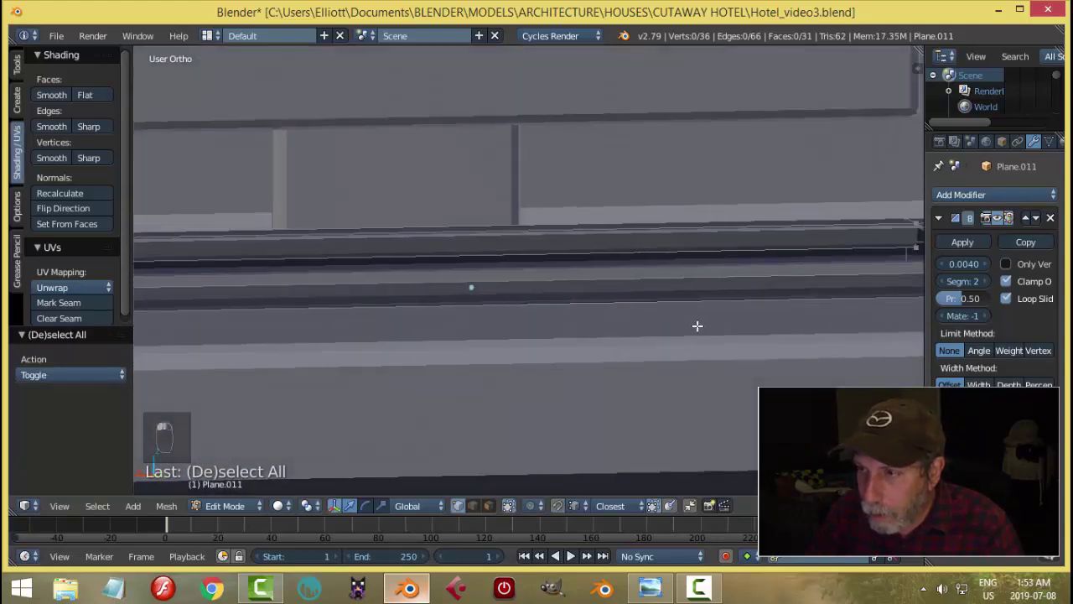
{"action": "middle_click_drag", "start_coordinate": [697, 324], "coordinate": [759, 288]}
{"action": "middle_click_drag", "start_coordinate": [714, 215], "coordinate": [575, 272], "text": "shift"}
{"action": "right_click", "coordinate": [511, 227]}
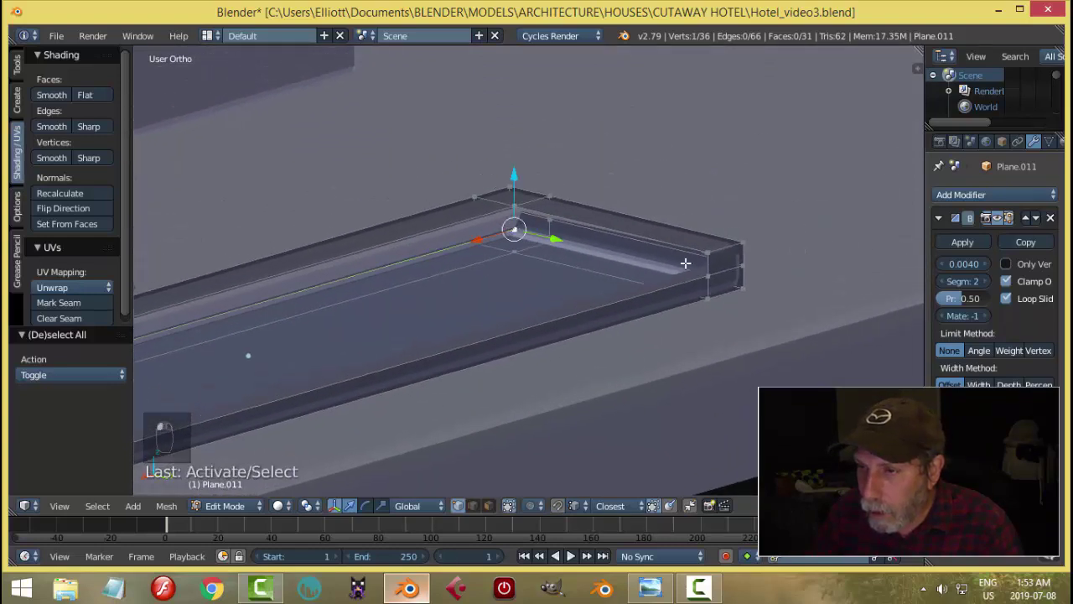
{"action": "right_click", "coordinate": [709, 275], "text": "shift"}
{"action": "right_click", "coordinate": [708, 252], "text": "shift"}
{"action": "right_click", "coordinate": [514, 205], "text": "shift"}
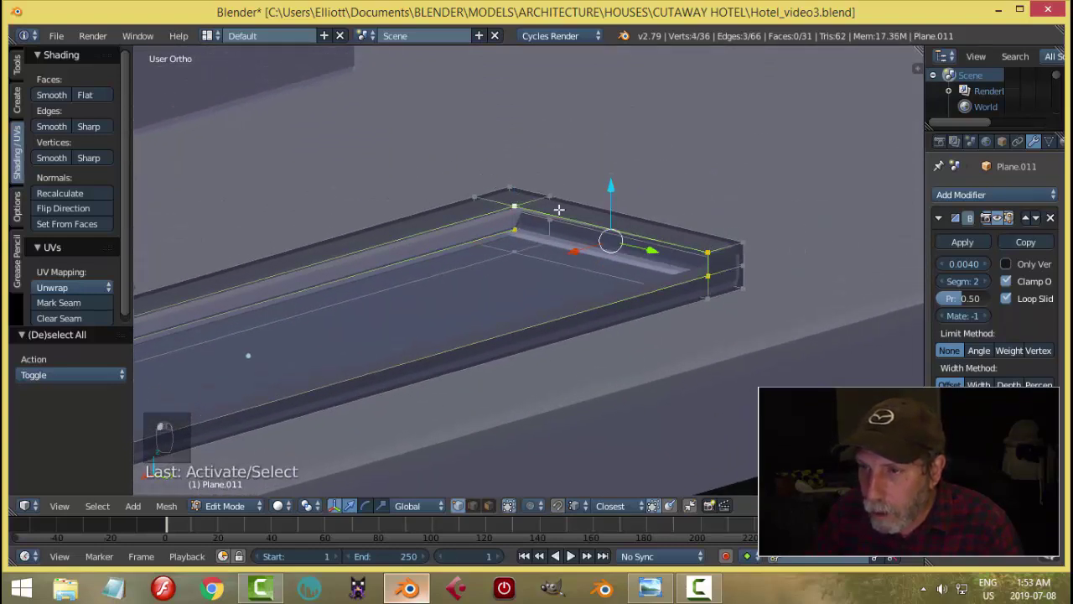
{"action": "key", "text": "f"}
Fill the inner wall at the opposite short end of the recess with a face between its four corner vertices.
{"action": "scroll", "coordinate": [562, 239], "scroll_direction": "down", "scroll_amount": 4}
{"action": "middle_click_drag", "start_coordinate": [566, 271], "coordinate": [454, 206]}
{"action": "scroll", "coordinate": [487, 200], "scroll_direction": "up", "scroll_amount": 6}
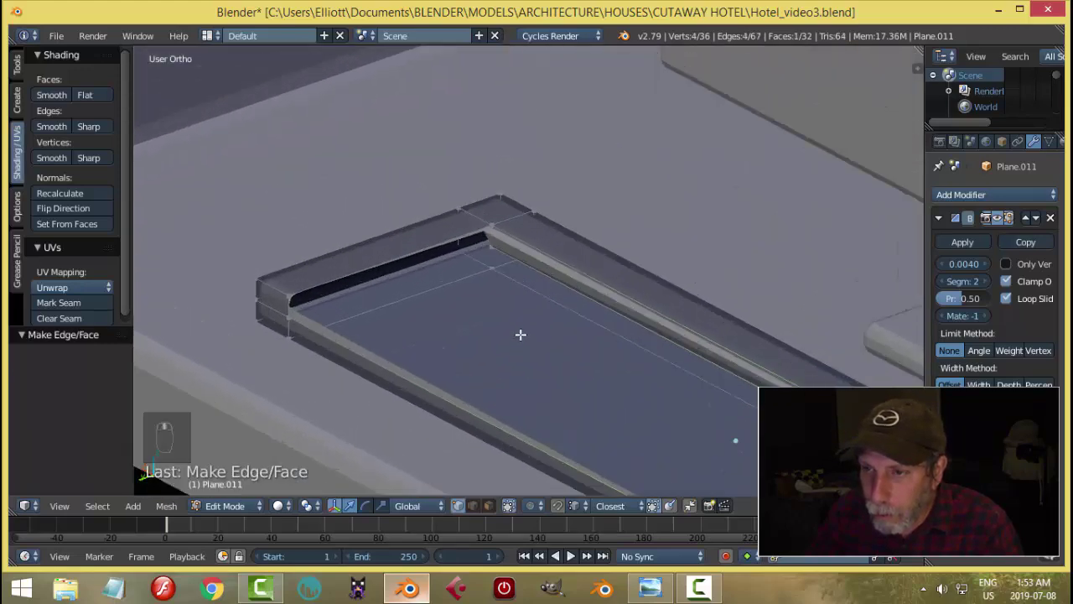
{"action": "right_click", "coordinate": [473, 235]}
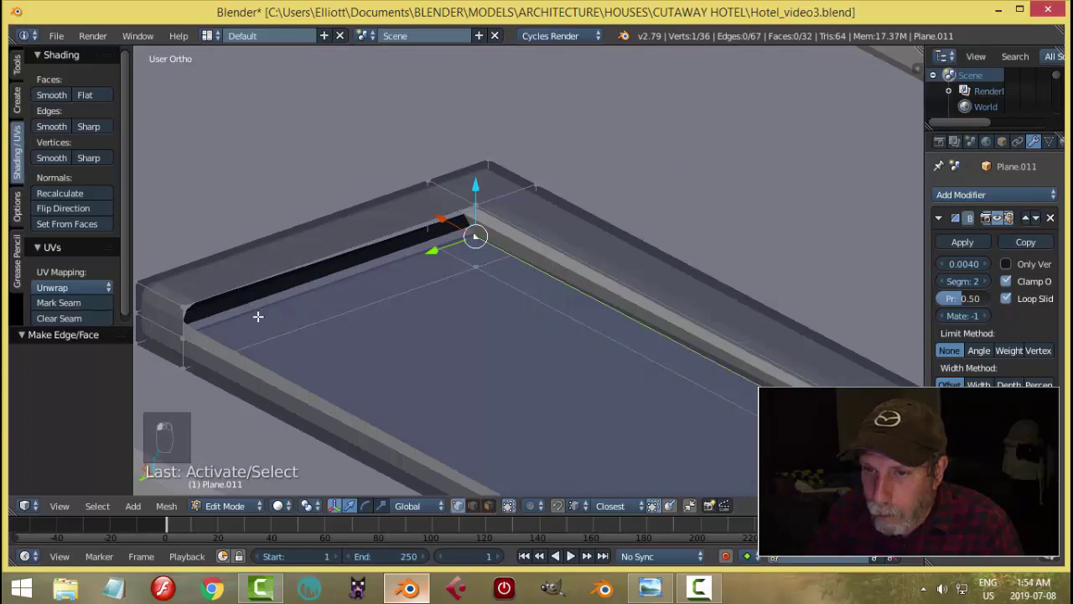
{"action": "right_click", "coordinate": [192, 333], "text": "shift"}
{"action": "right_click", "coordinate": [187, 310], "text": "shift"}
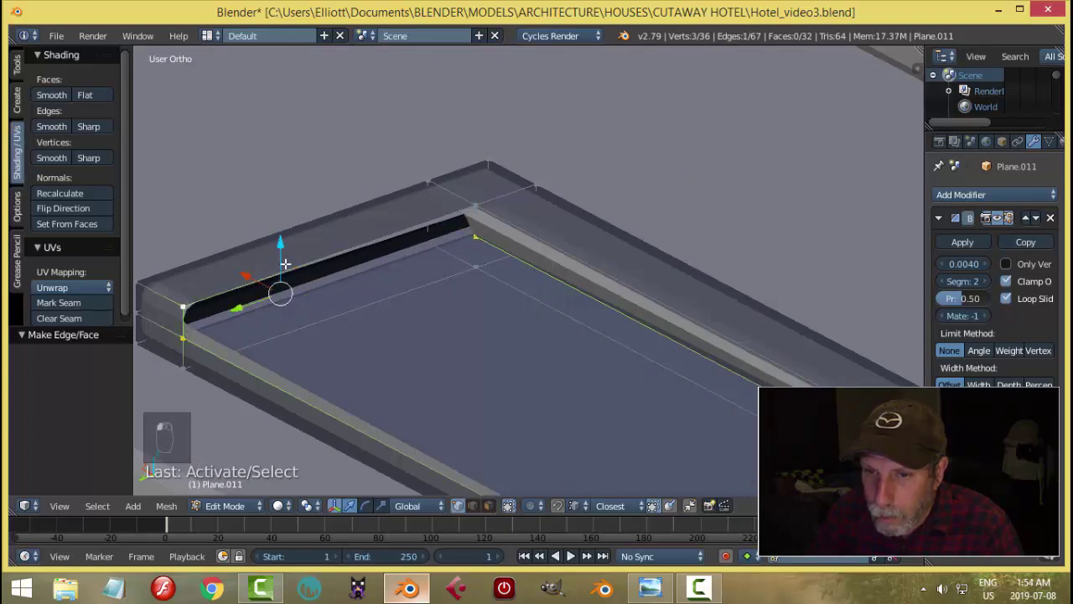
{"action": "right_click", "coordinate": [467, 202], "text": "shift"}
{"action": "key", "text": "f"}
{"action": "key", "text": "a"}
Create the recess floor as a face between the back wall's lower edge and the front mid-height edge.
{"action": "middle_click_drag", "start_coordinate": [498, 256], "coordinate": [529, 304]}
{"action": "key", "text": "ctrl+Tab"}
{"action": "left_click", "coordinate": [516, 317]}
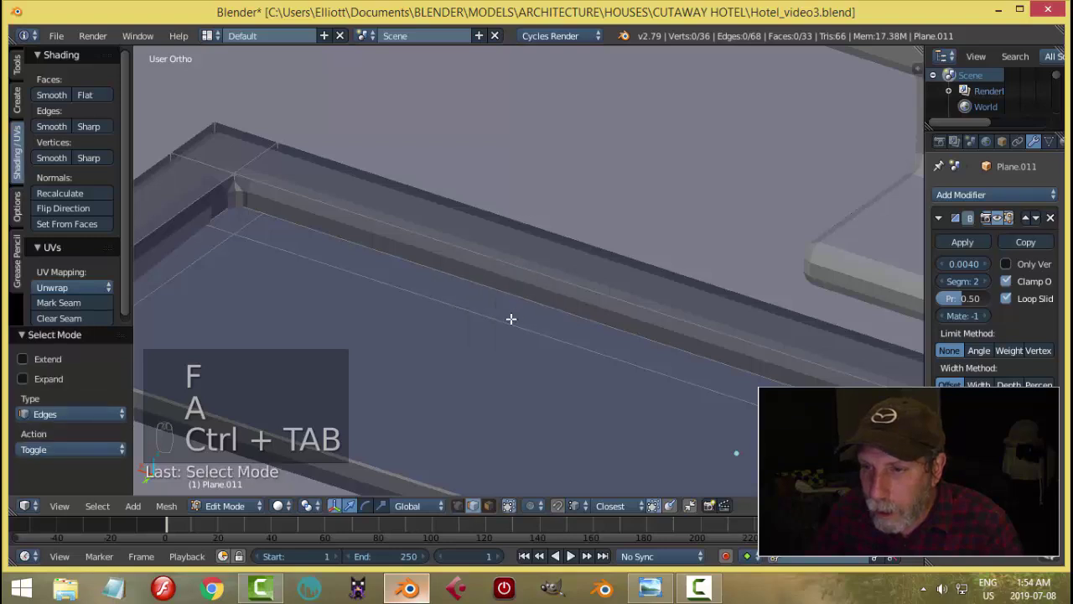
{"action": "scroll", "coordinate": [511, 318], "scroll_direction": "down", "scroll_amount": 2}
{"action": "right_click", "coordinate": [508, 280]}
{"action": "middle_click_drag", "start_coordinate": [417, 390], "coordinate": [436, 340]}
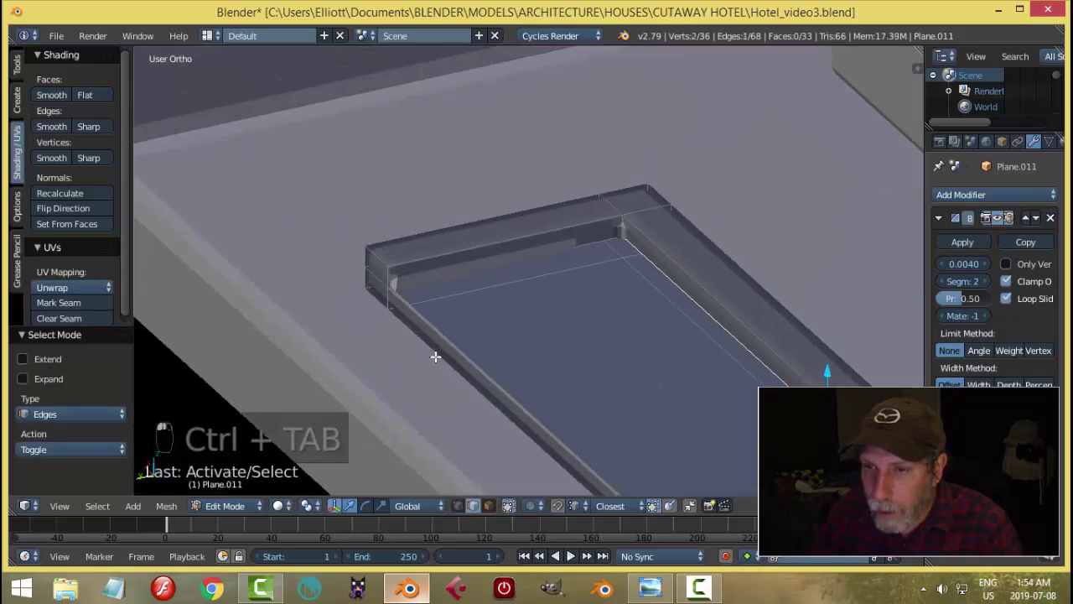
{"action": "right_click", "coordinate": [438, 335], "text": "shift"}
{"action": "key", "text": "f"}
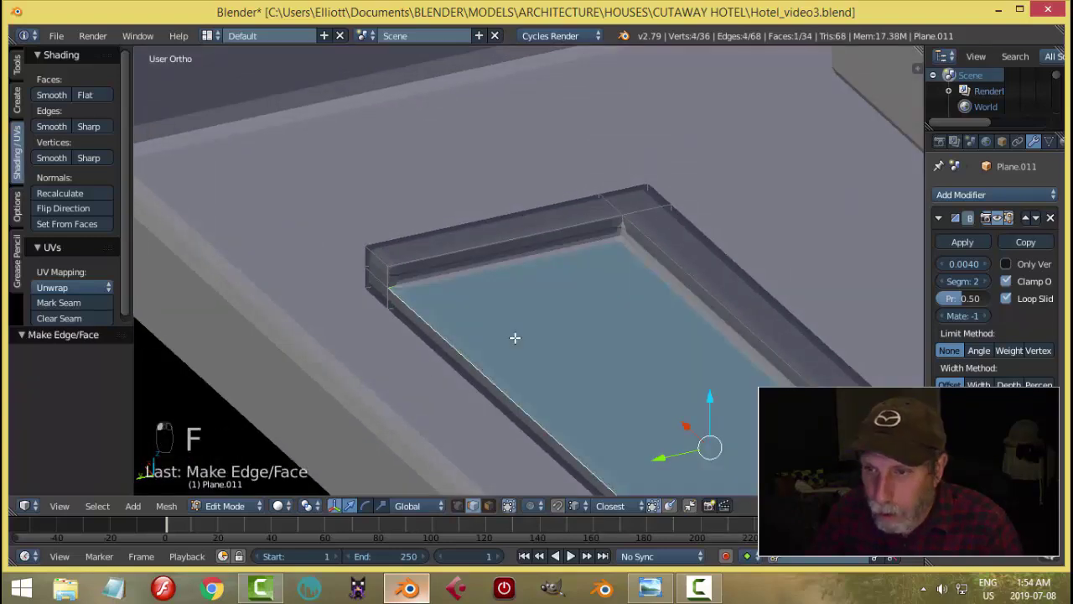
{"action": "key", "text": "a"}
Return to Object Mode and set the slab's bevel width to 0.0020 with the limit method None.
{"action": "middle_click_drag", "start_coordinate": [515, 336], "coordinate": [642, 347]}
{"action": "key", "text": "Tab"}
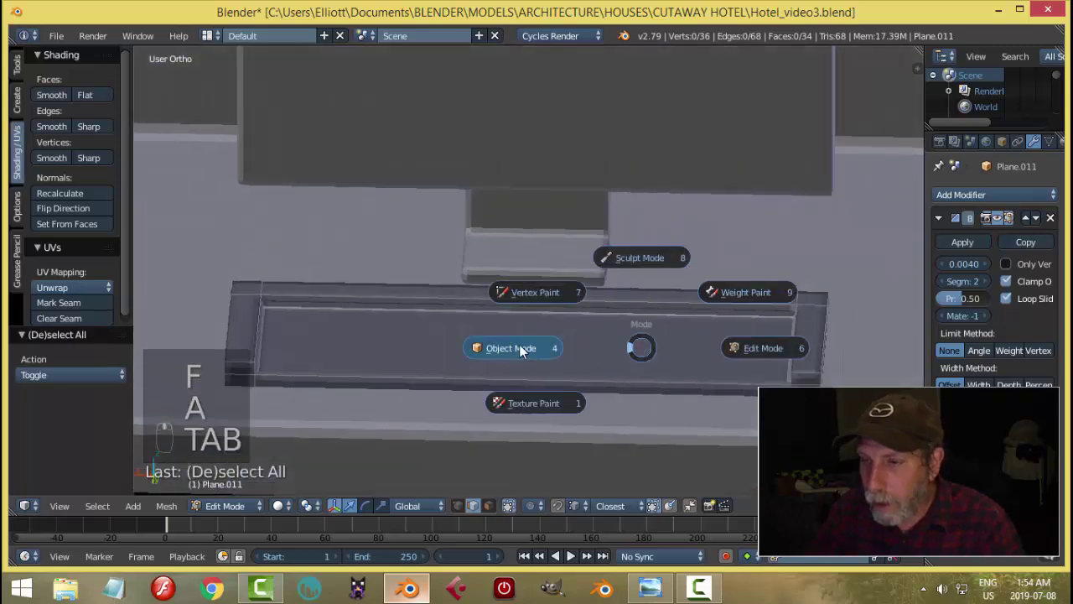
{"action": "middle_click_drag", "start_coordinate": [796, 332], "coordinate": [784, 319]}
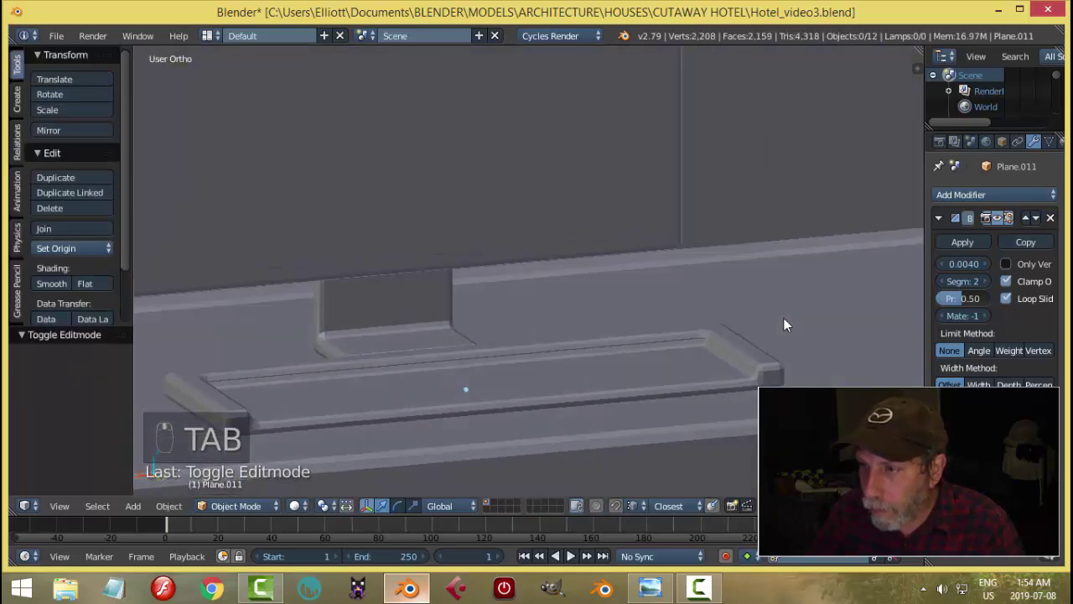
{"action": "left_click", "coordinate": [991, 353]}
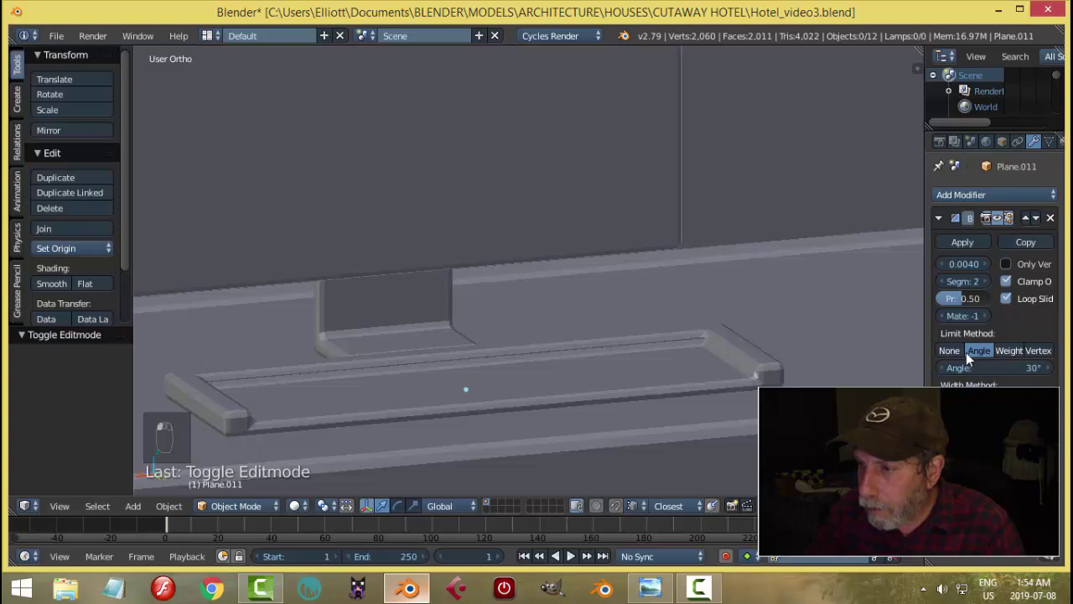
{"action": "left_click", "coordinate": [955, 352]}
{"action": "left_click_drag", "start_coordinate": [959, 266], "coordinate": [944, 266]}
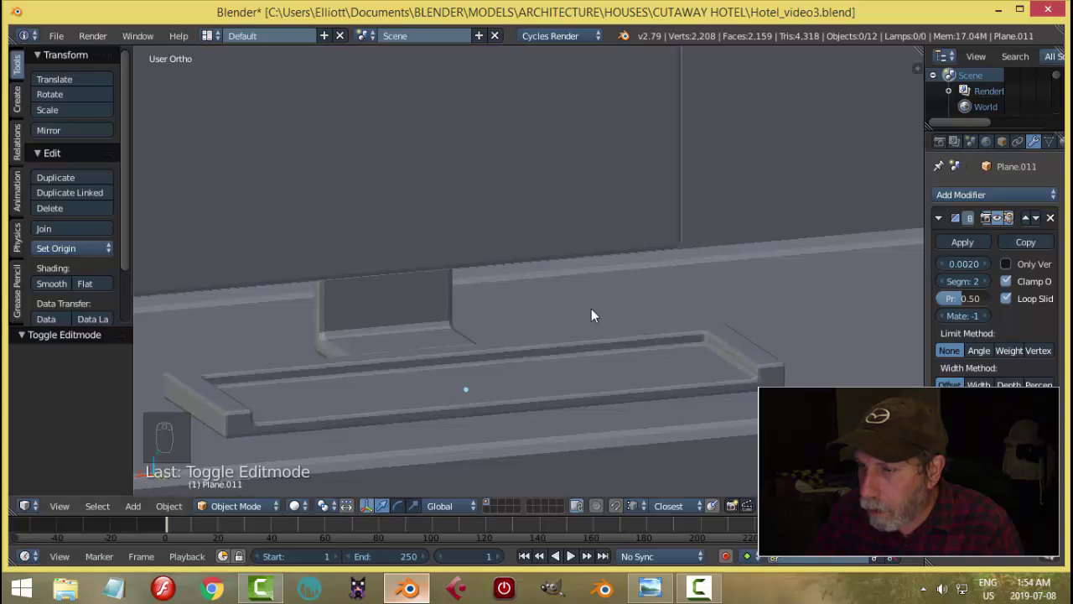
{"action": "scroll", "coordinate": [528, 323], "scroll_direction": "down", "scroll_amount": 4}
{"action": "key", "text": "a"}
{"action": "key", "text": "a"}
{"action": "middle_click_drag", "start_coordinate": [514, 313], "coordinate": [613, 434]}
Duplicate the slab's recess floor face in Edit Mode and scale the copy to about 0.234.
{"action": "right_click", "coordinate": [451, 331]}
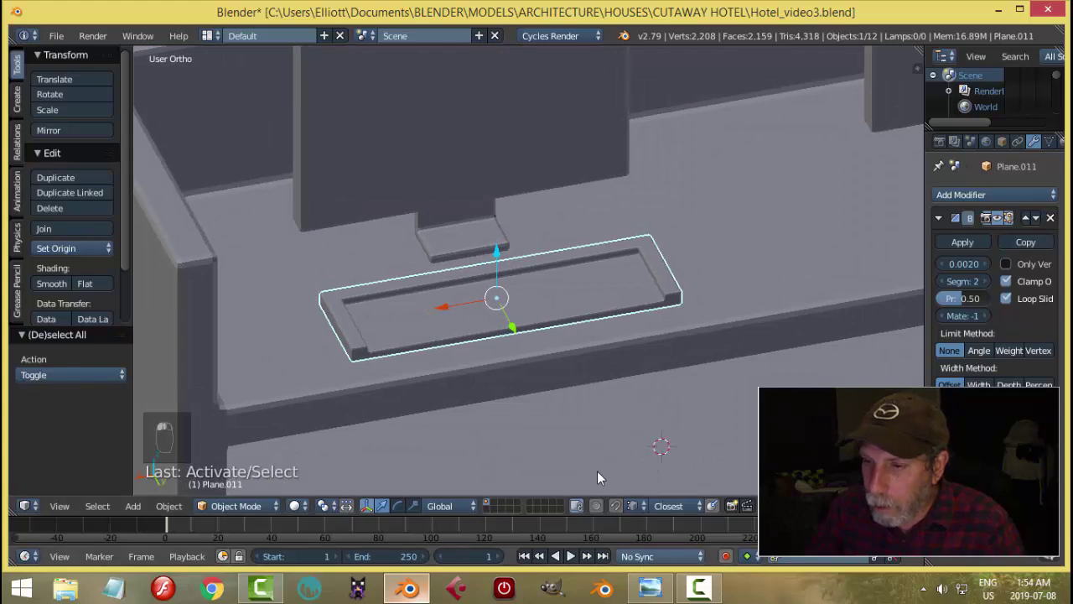
{"action": "key", "text": "Tab"}
{"action": "scroll", "coordinate": [602, 380], "scroll_direction": "up", "scroll_amount": 3}
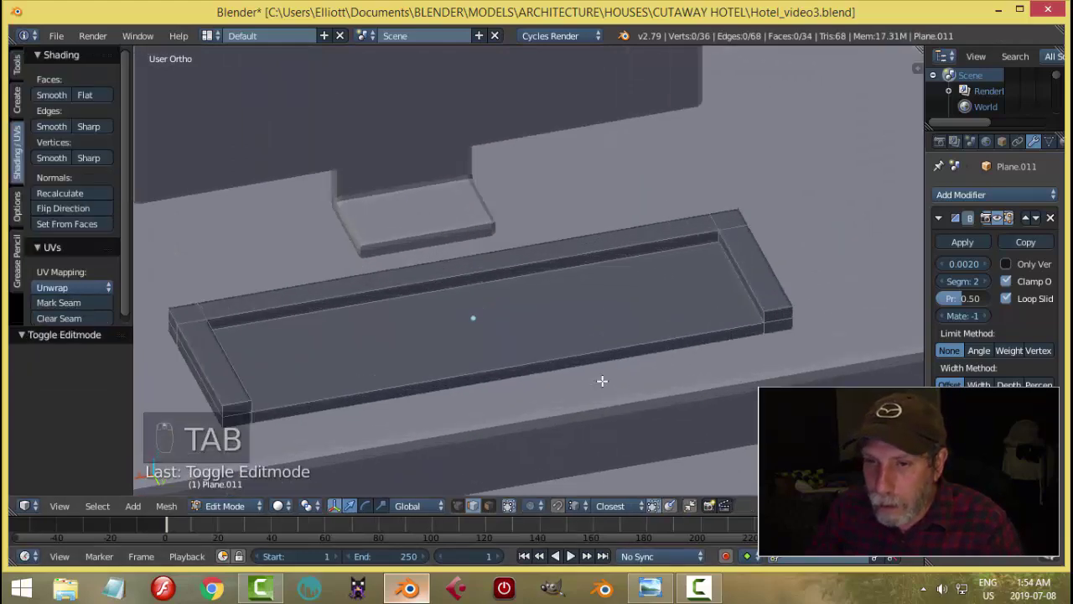
{"action": "key", "text": "ctrl+Tab"}
{"action": "left_click", "coordinate": [571, 398]}
{"action": "right_click", "coordinate": [570, 357]}
{"action": "scroll", "coordinate": [611, 351], "scroll_direction": "down", "scroll_amount": 2}
{"action": "middle_click_drag", "start_coordinate": [571, 357], "coordinate": [593, 324]}
{"action": "key", "text": "shift+d"}
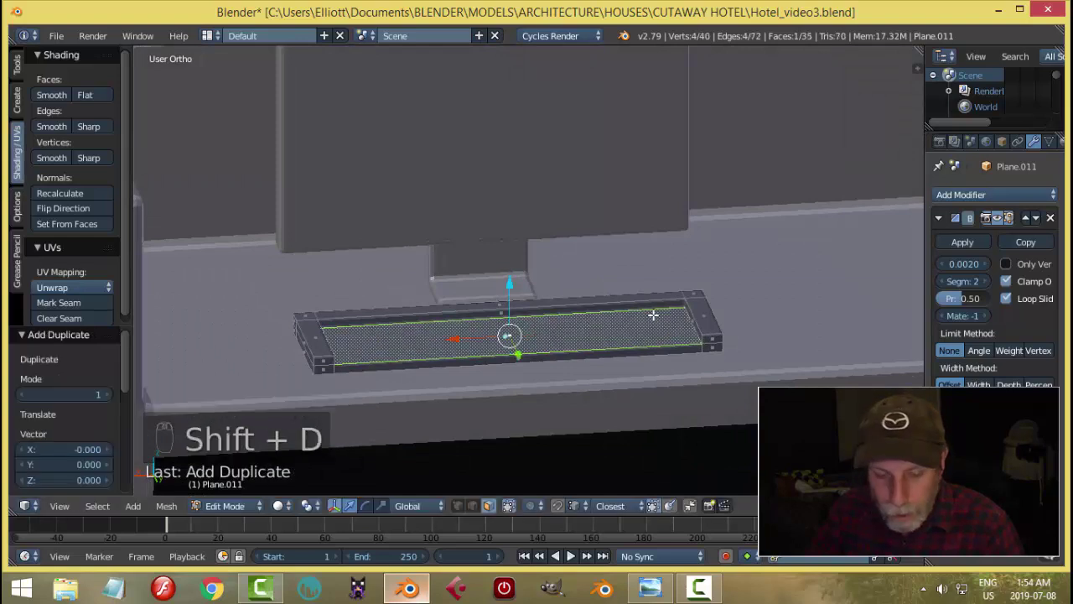
{"action": "key", "text": "s"}
{"action": "left_click", "coordinate": [543, 338]}
Narrow the duplicated face along X into a small key shape, and scale it uniformly to about 0.849.
{"action": "middle_click_drag", "start_coordinate": [549, 337], "coordinate": [579, 388]}
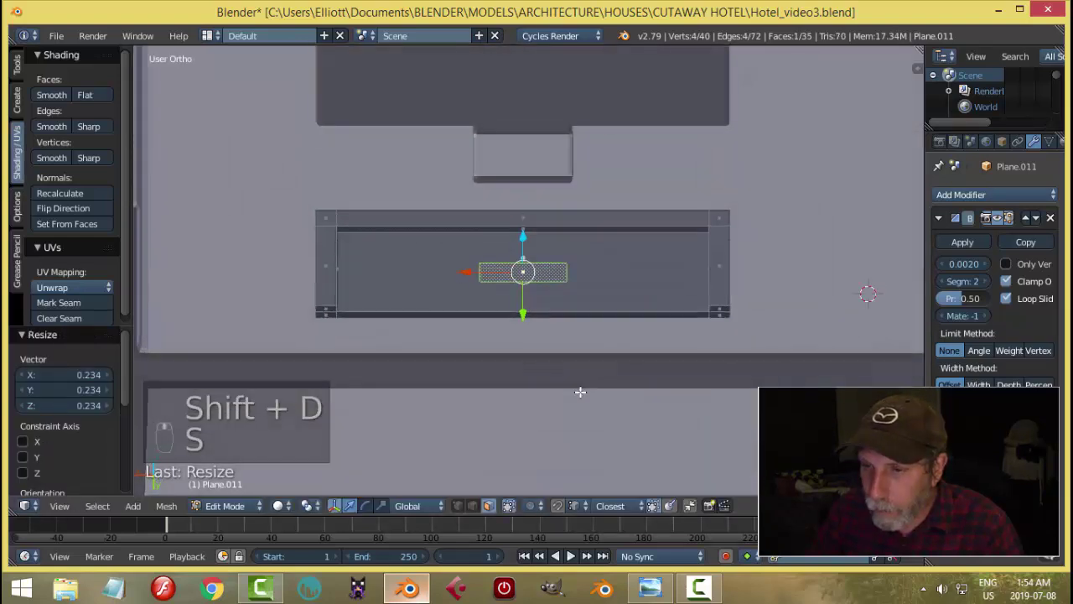
{"action": "key", "text": "s"}
{"action": "key", "text": "x"}
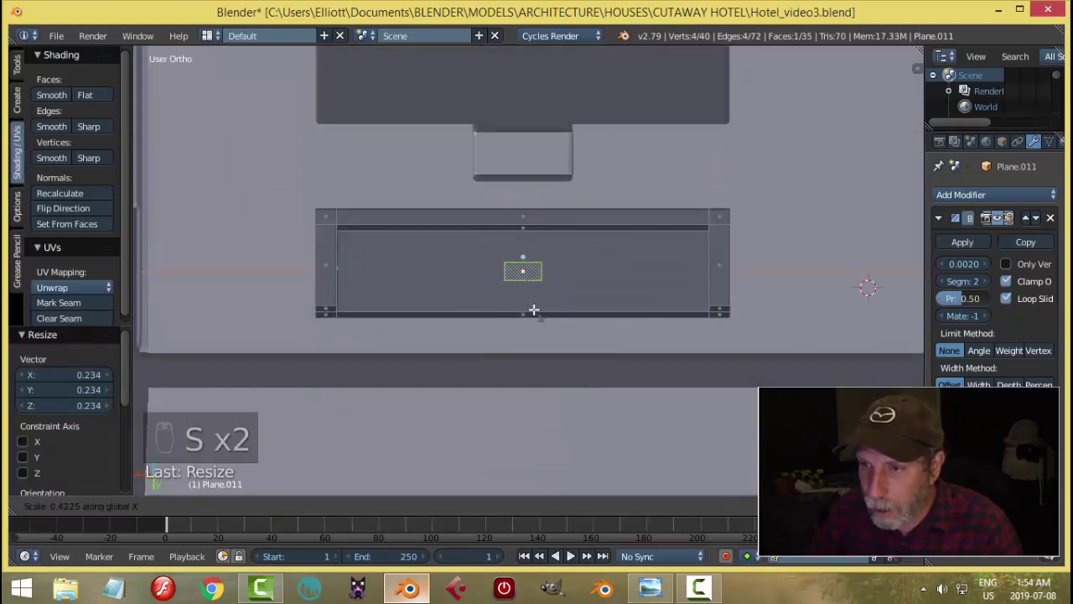
{"action": "left_click", "coordinate": [526, 299]}
{"action": "middle_click_drag", "start_coordinate": [526, 299], "coordinate": [499, 333]}
{"action": "key", "text": "s"}
{"action": "left_click", "coordinate": [561, 296]}
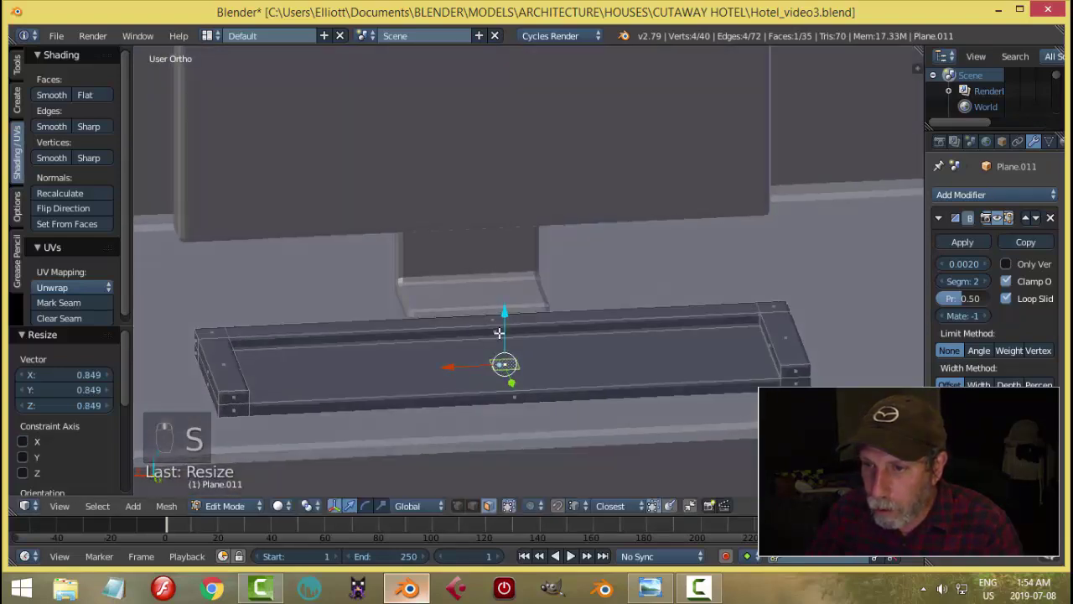
Move the small face about 0.151 along X and -0.032 along Y into the recess's back corner.
{"action": "key", "text": "g"}
{"action": "key", "text": "x"}
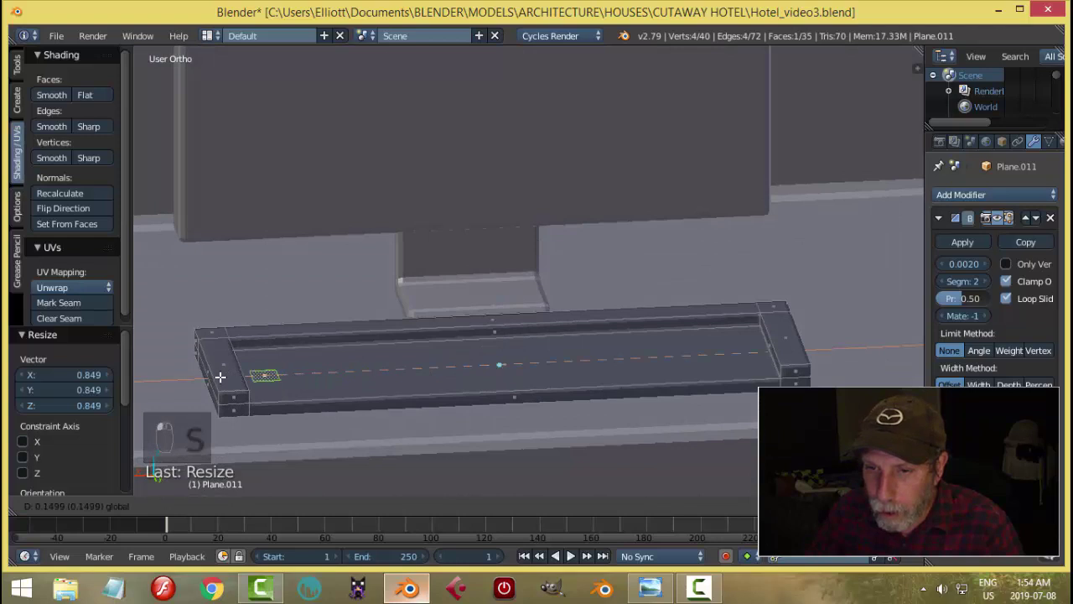
{"action": "left_click", "coordinate": [219, 377]}
{"action": "middle_click_drag", "start_coordinate": [304, 360], "coordinate": [425, 58]}
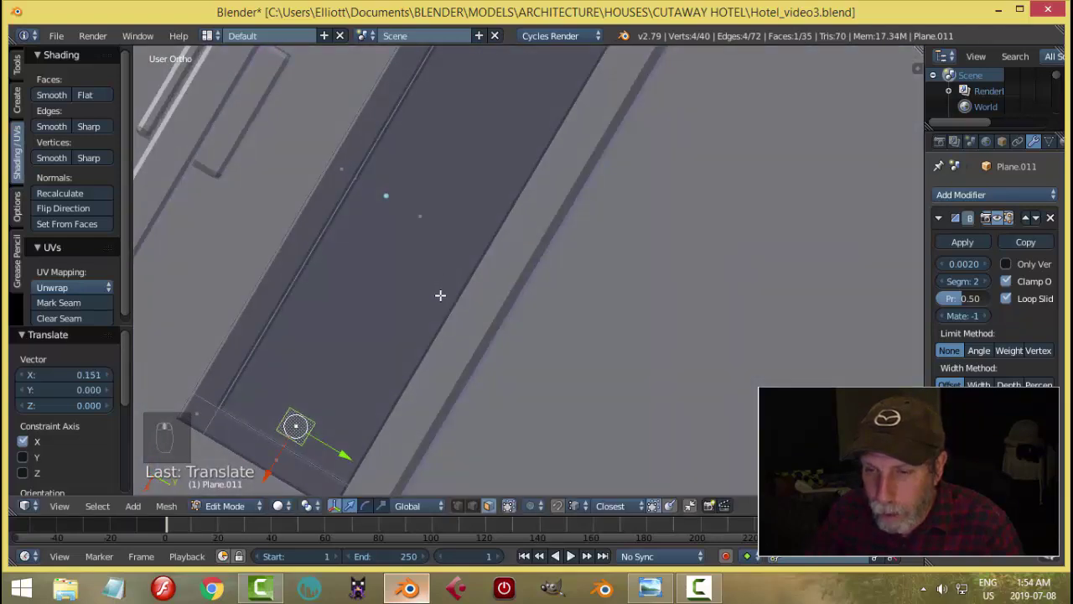
{"action": "scroll", "coordinate": [440, 295], "scroll_direction": "down", "scroll_amount": 2}
{"action": "left_click_drag", "start_coordinate": [418, 408], "coordinate": [388, 392]}
{"action": "middle_click_drag", "start_coordinate": [433, 355], "coordinate": [463, 304]}
{"action": "key", "text": "KP_Decimal"}
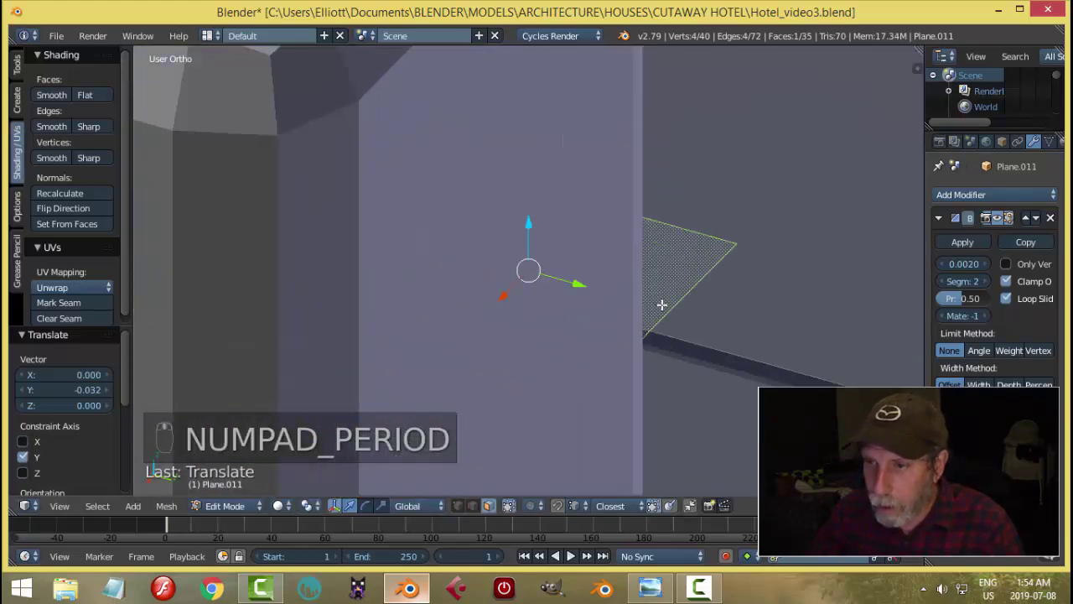
Extrude the small face upward about 0.004 to form a key block, and delete its top face.
{"action": "middle_click_drag", "start_coordinate": [614, 291], "coordinate": [636, 256]}
{"action": "key", "text": "e"}
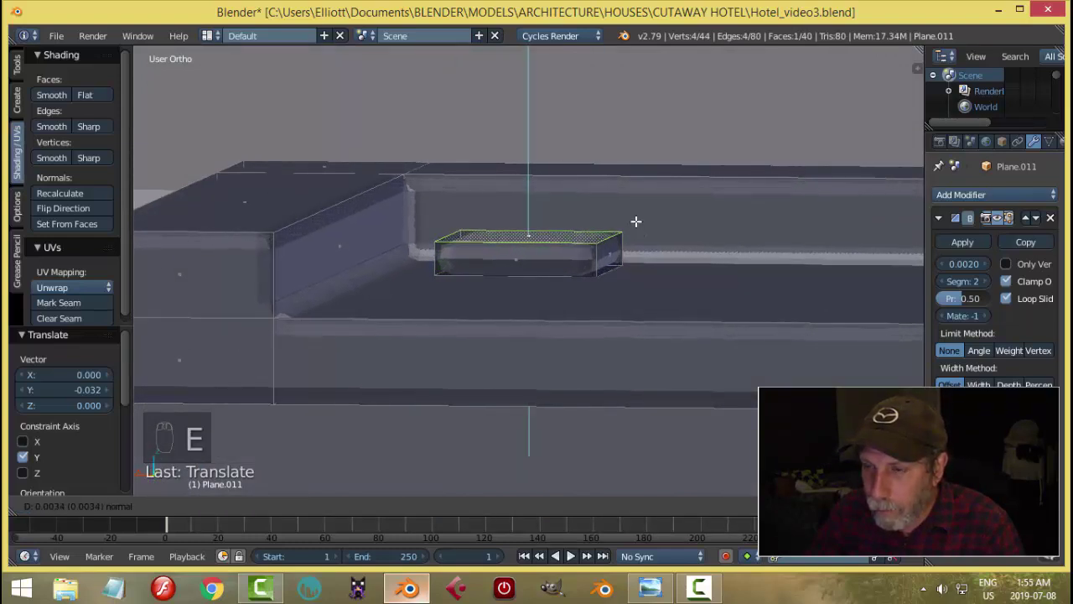
{"action": "left_click", "coordinate": [638, 219]}
{"action": "middle_click_drag", "start_coordinate": [593, 260], "coordinate": [601, 272]}
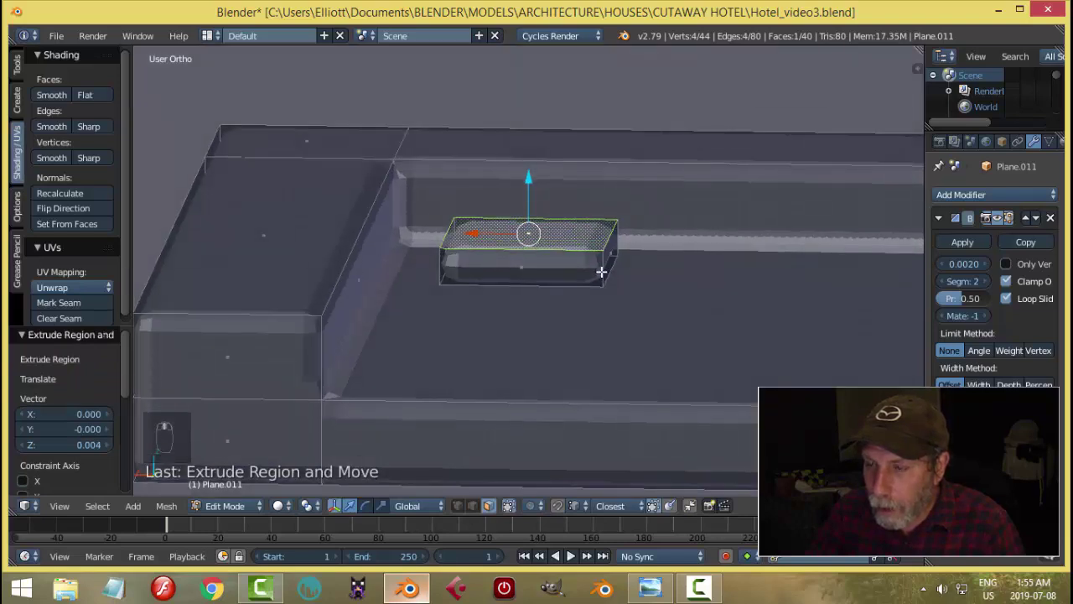
{"action": "key", "text": "x"}
{"action": "left_click", "coordinate": [601, 272]}
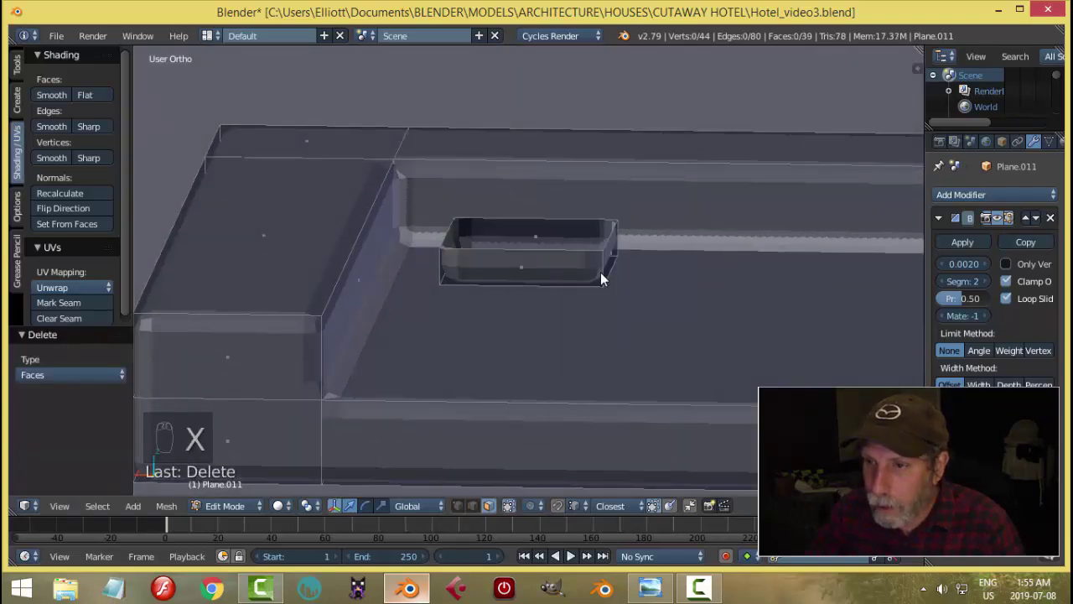
Rotate the whole linked key block 180° about X so its open side faces down, and lower it slightly along Z.
{"action": "right_click", "coordinate": [566, 266]}
{"action": "key", "text": "ctrl+l"}
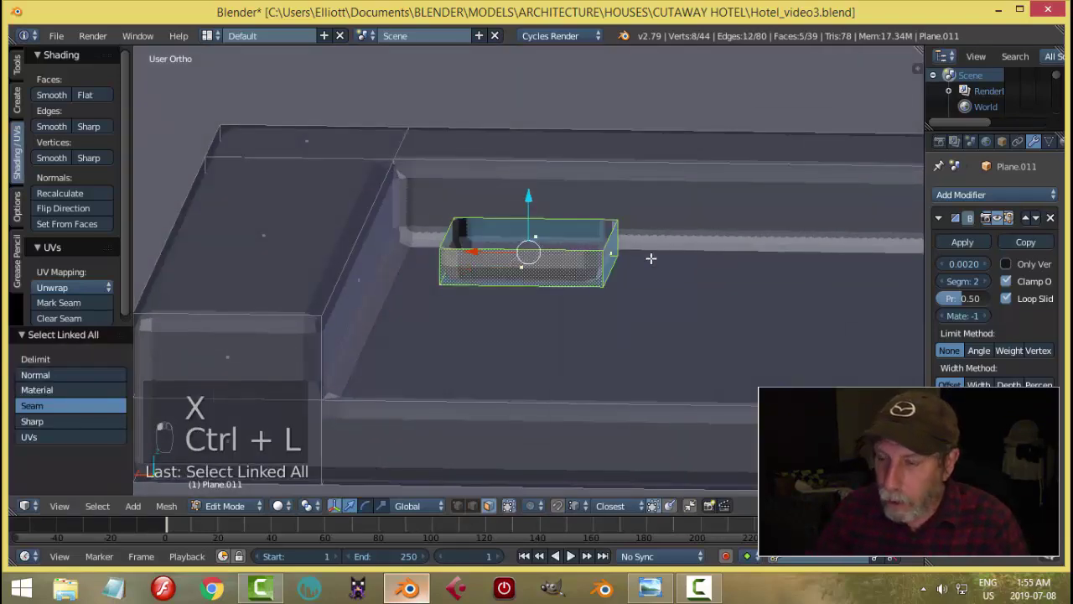
{"action": "middle_click_drag", "start_coordinate": [531, 209], "coordinate": [603, 277]}
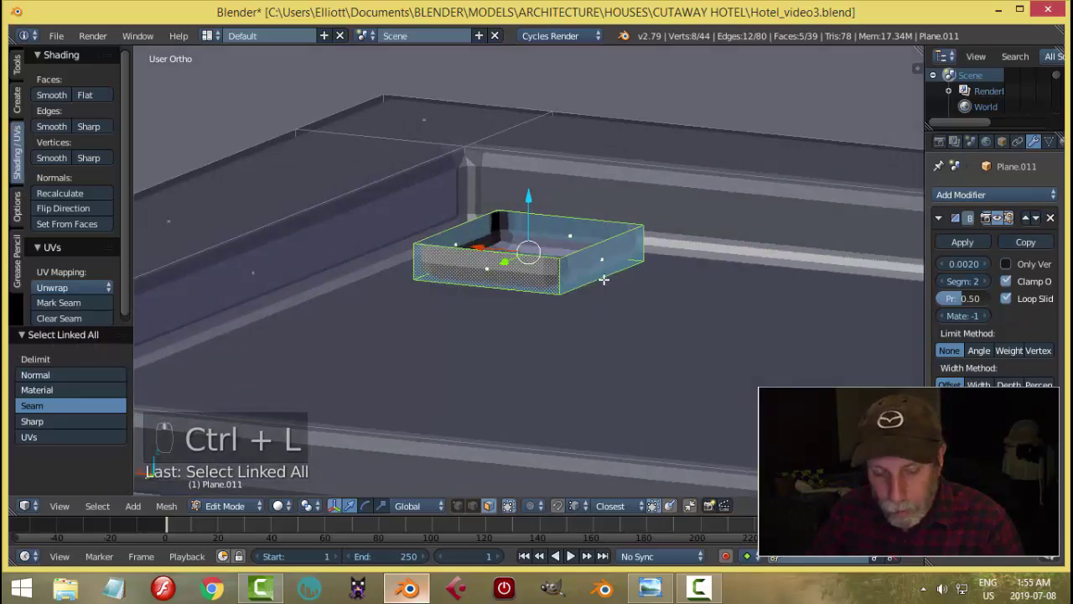
{"action": "type", "text": "rx180"}
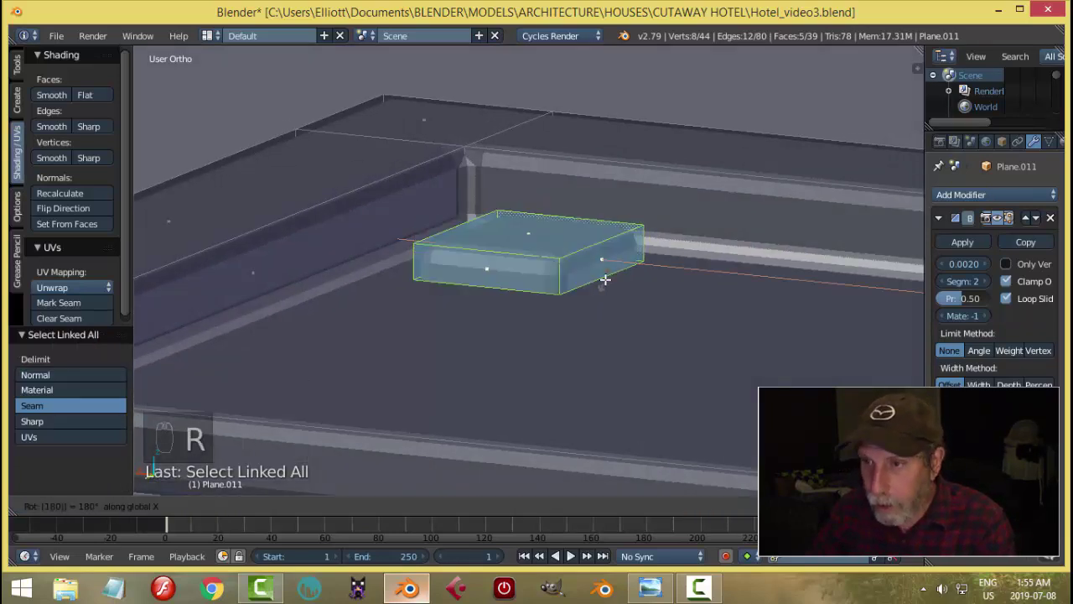
{"action": "key", "text": "Return"}
{"action": "mouse_move", "coordinate": [533, 201]}
{"action": "left_mouse_down"}
{"action": "mouse_move", "coordinate": [534, 190]}
{"action": "mouse_move", "coordinate": [532, 202]}
{"action": "left_mouse_up"}
{"action": "middle_click_drag", "start_coordinate": [611, 266], "coordinate": [622, 295]}
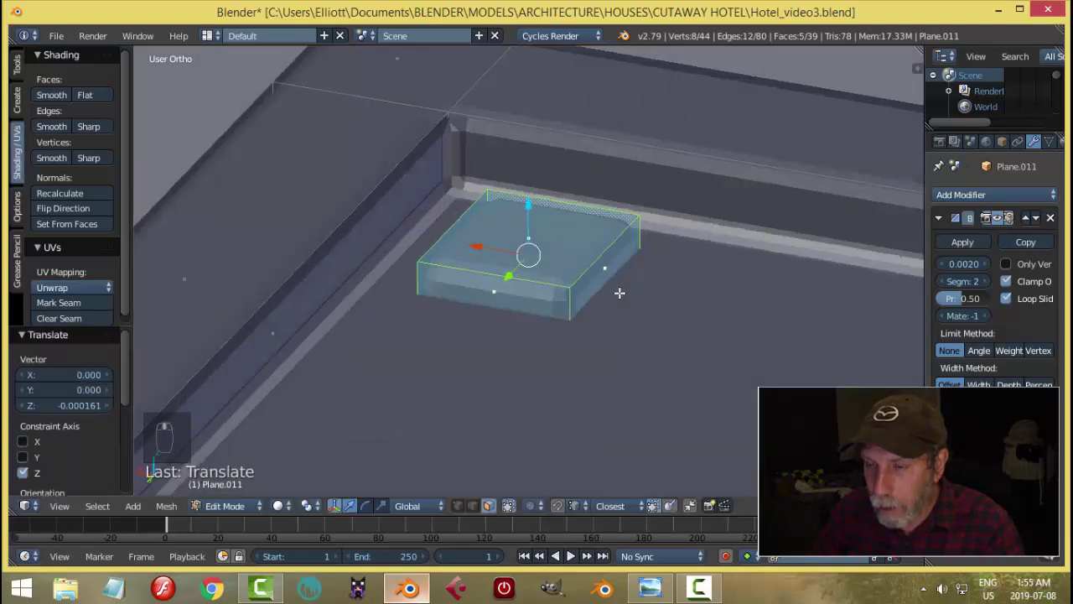
Separate the key into its own object and set its origin to its geometry in Object Mode.
{"action": "key", "text": "p"}
{"action": "left_click", "coordinate": [619, 293]}
{"action": "key", "text": "Tab"}
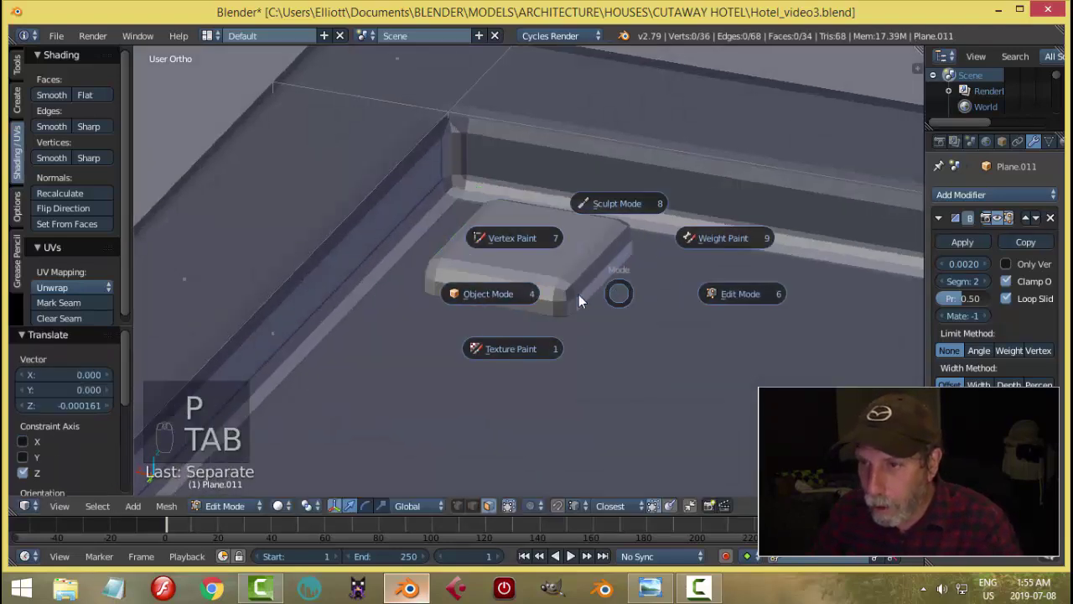
{"action": "left_click", "coordinate": [554, 289]}
{"action": "right_click", "coordinate": [545, 252]}
{"action": "left_click", "coordinate": [85, 248]}
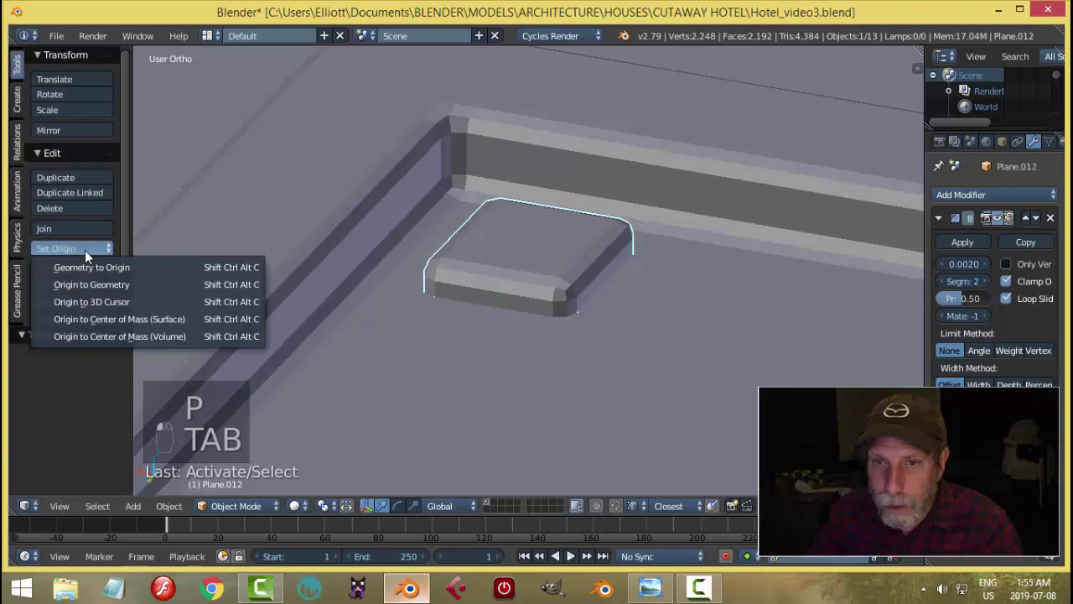
{"action": "left_click", "coordinate": [98, 279]}
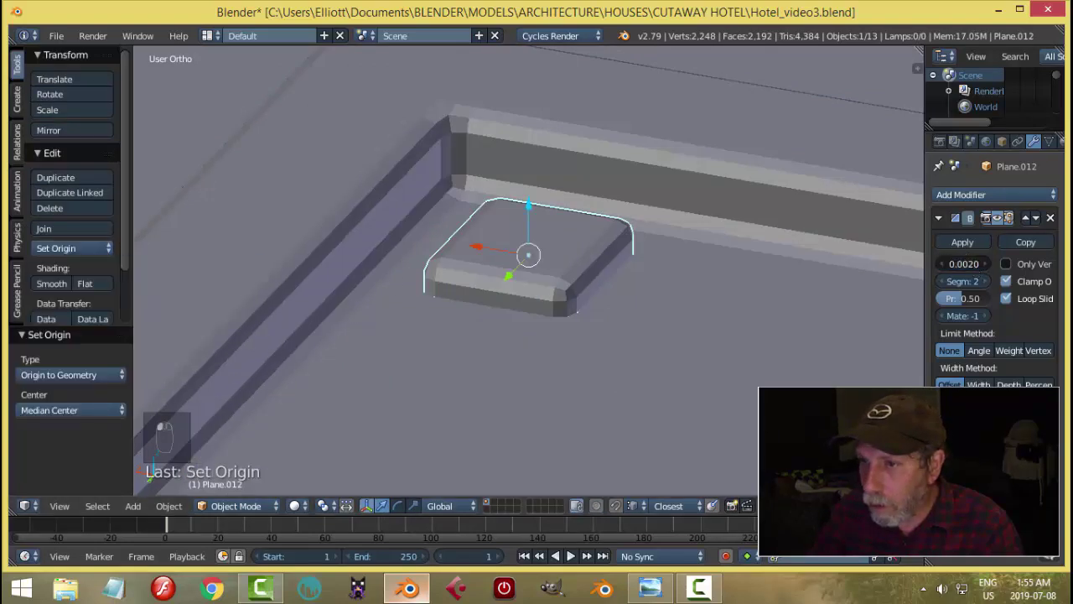
{"action": "mouse_move", "coordinate": [964, 264]}
{"action": "left_mouse_down"}
{"action": "mouse_move", "coordinate": [949, 264]}
{"action": "mouse_move", "coordinate": [975, 267]}
{"action": "left_mouse_up"}
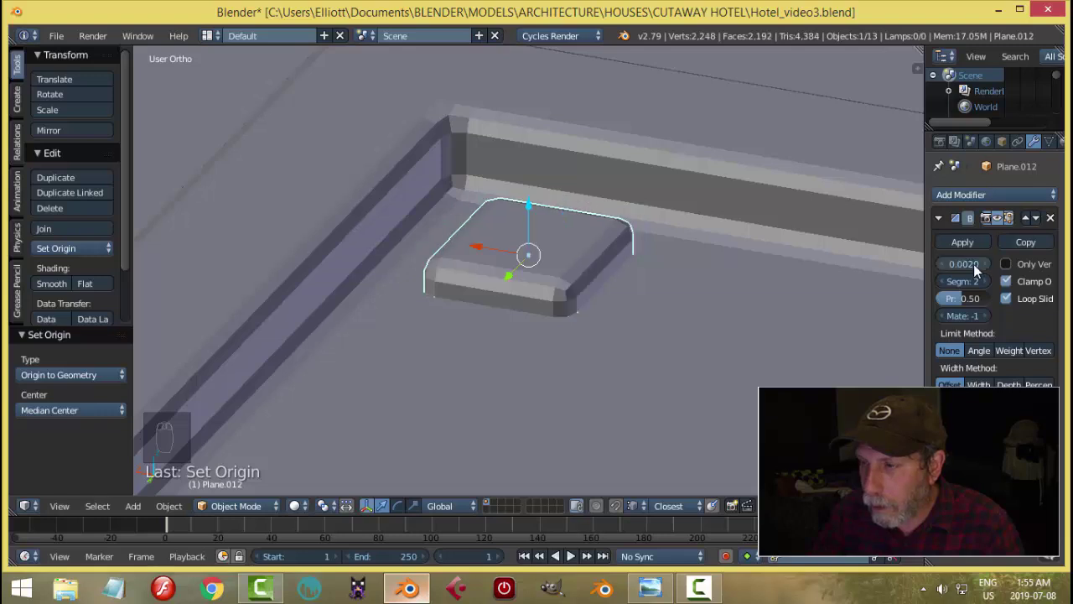
{"action": "scroll", "coordinate": [632, 281], "scroll_direction": "down", "scroll_amount": 9}
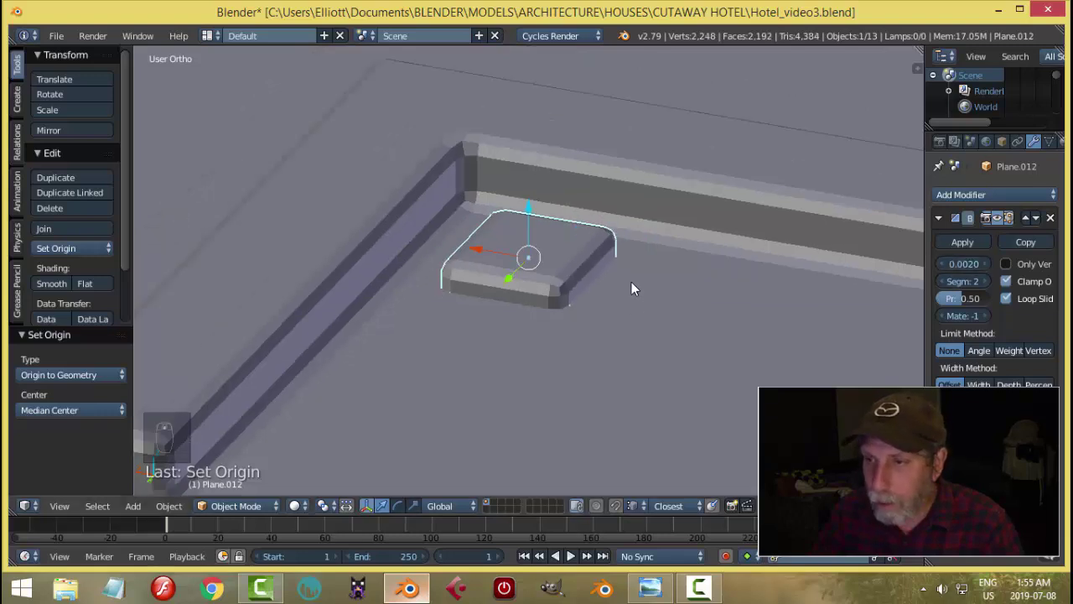
{"action": "key", "text": "a"}
{"action": "middle_click_drag", "start_coordinate": [599, 291], "coordinate": [609, 328]}
{"action": "right_click", "coordinate": [534, 276]}
{"action": "middle_click_drag", "start_coordinate": [644, 281], "coordinate": [617, 301]}
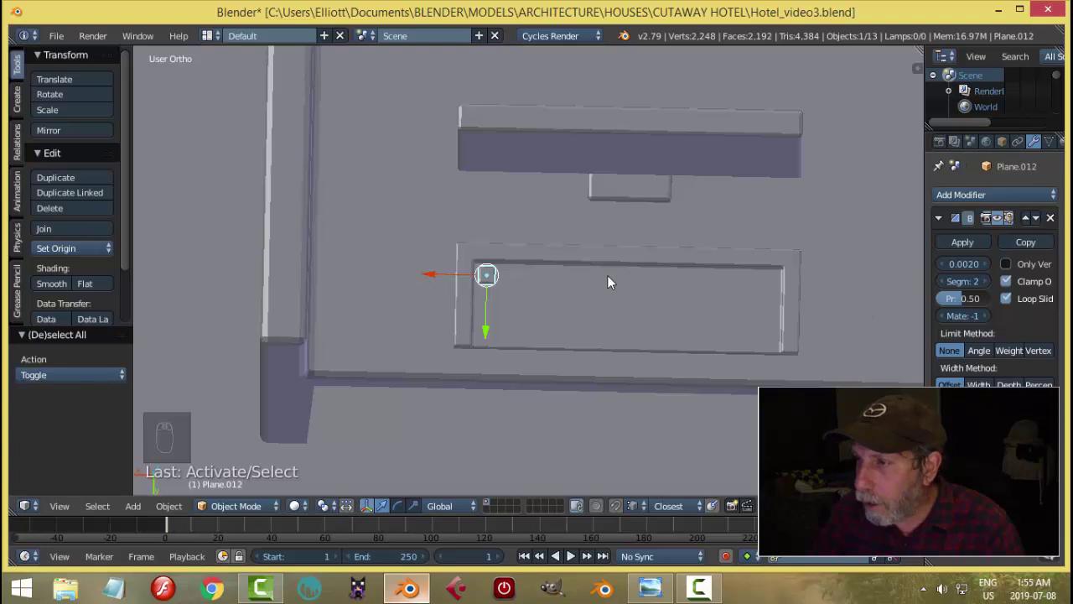
Add an Array modifier to the key and apply the key's rotation and scale.
{"action": "left_click", "coordinate": [939, 218]}
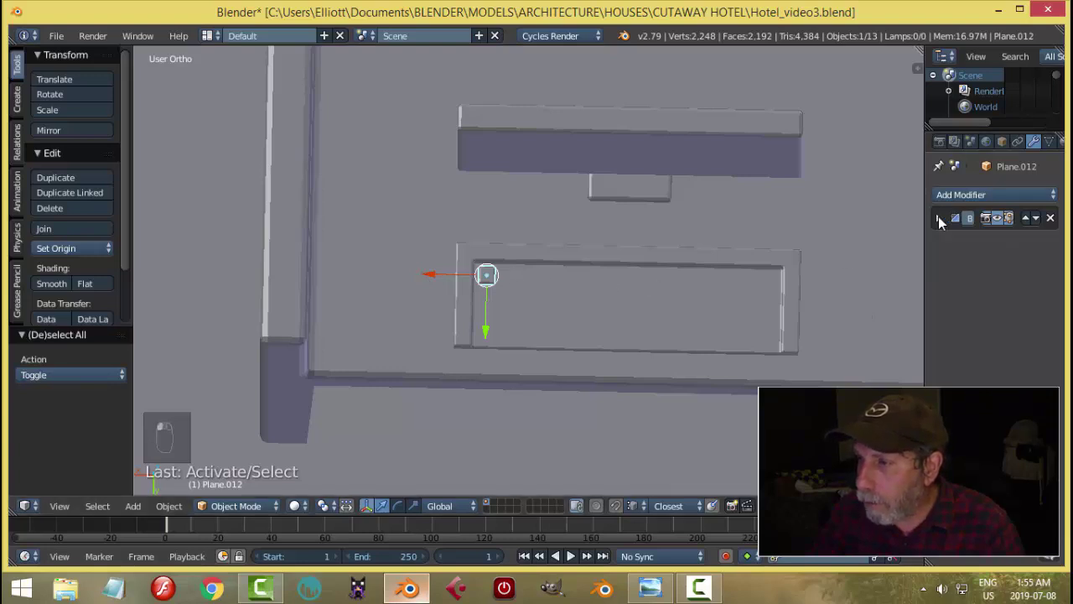
{"action": "left_click", "coordinate": [964, 195]}
{"action": "left_click", "coordinate": [718, 230]}
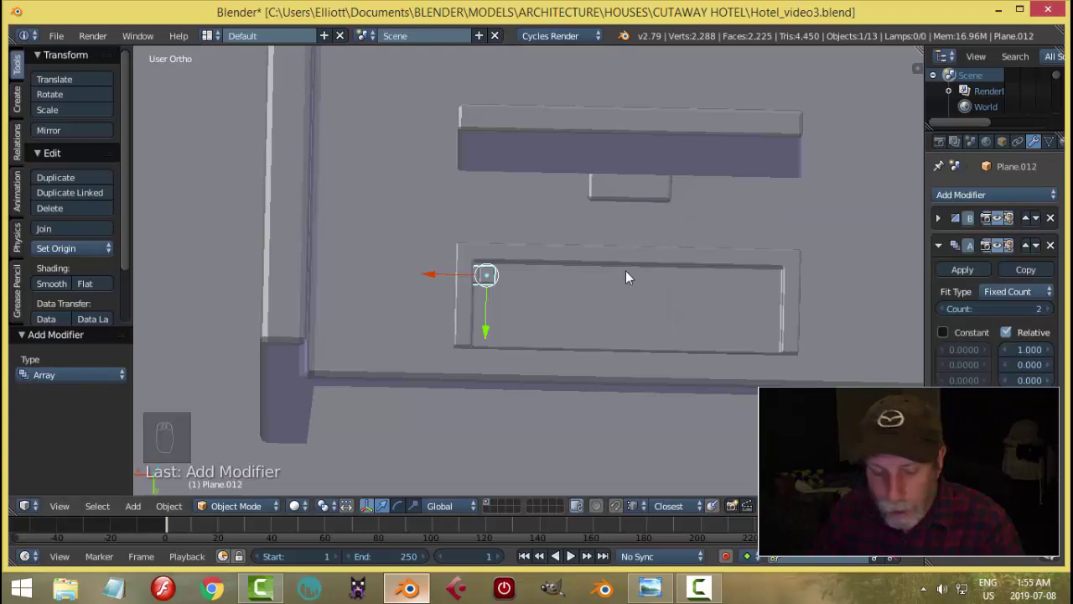
{"action": "key", "text": "ctrl+a"}
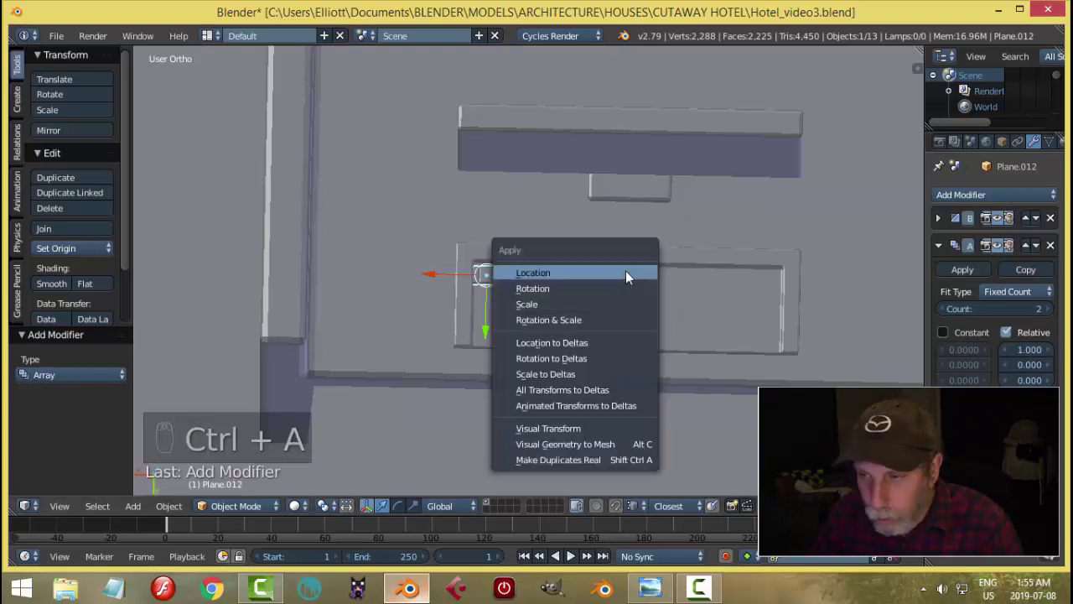
{"action": "left_click", "coordinate": [610, 322]}
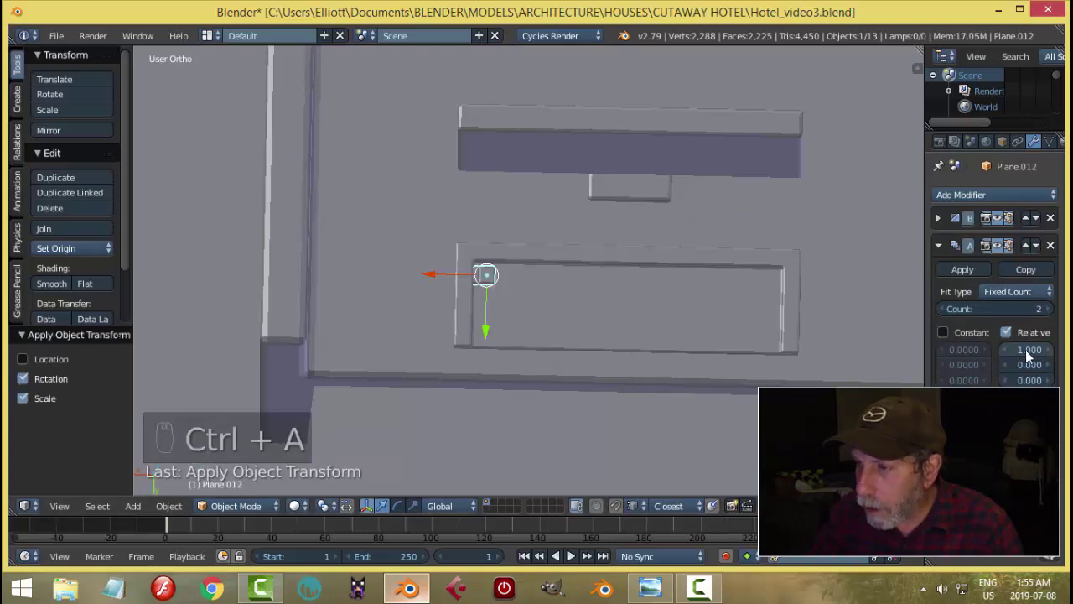
Set the key array's relative X offset to -1.900 and its count to 10.
{"action": "left_click_drag", "start_coordinate": [1048, 352], "coordinate": [1023, 352]}
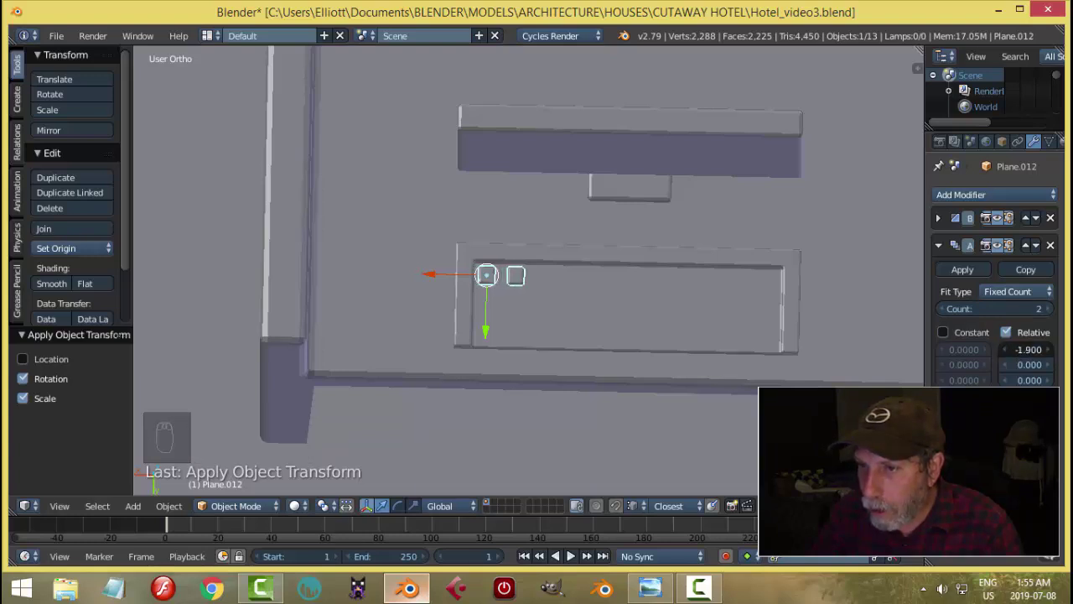
{"action": "left_click_drag", "start_coordinate": [998, 309], "coordinate": [1055, 308]}
{"action": "left_click", "coordinate": [942, 307]}
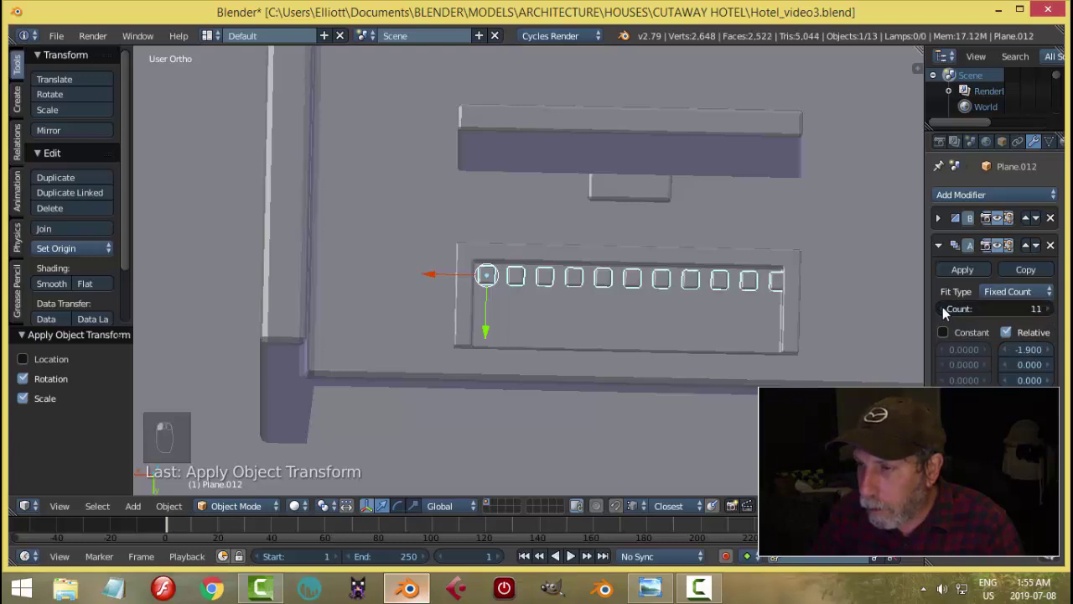
Nudge the row of keys along X and Y away from the recess's corner walls.
{"action": "left_click_drag", "start_coordinate": [434, 273], "coordinate": [442, 283]}
{"action": "left_click_drag", "start_coordinate": [493, 330], "coordinate": [497, 337]}
{"action": "key", "text": "a"}
{"action": "middle_click_drag", "start_coordinate": [511, 310], "coordinate": [685, 286]}
{"action": "right_click", "coordinate": [623, 248]}
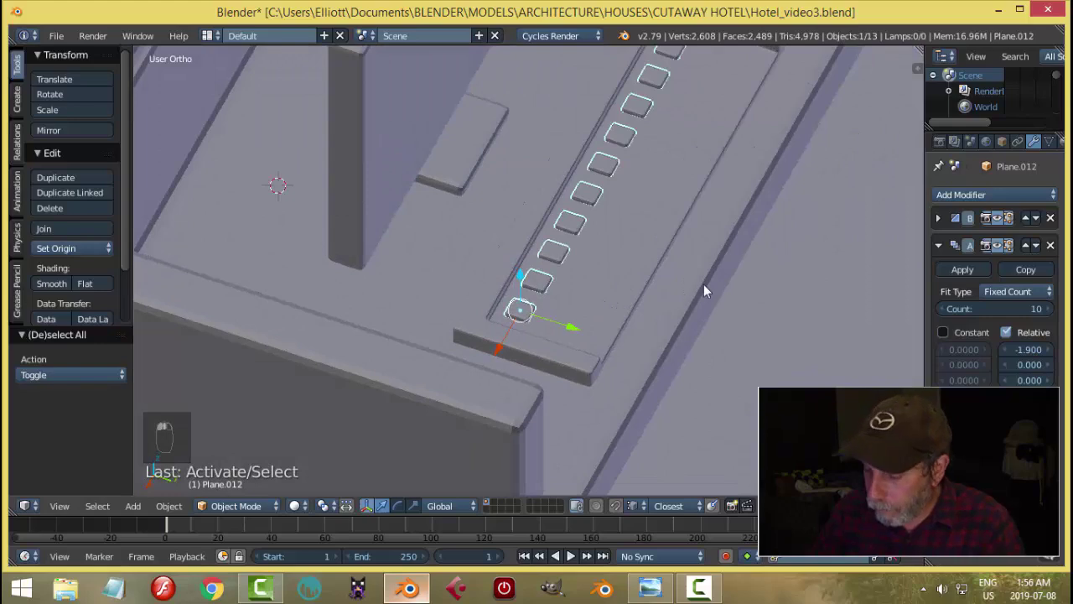
Move the row of keys about 0.008 along X toward the recess's end wall in top view.
{"action": "key", "text": "KP_7"}
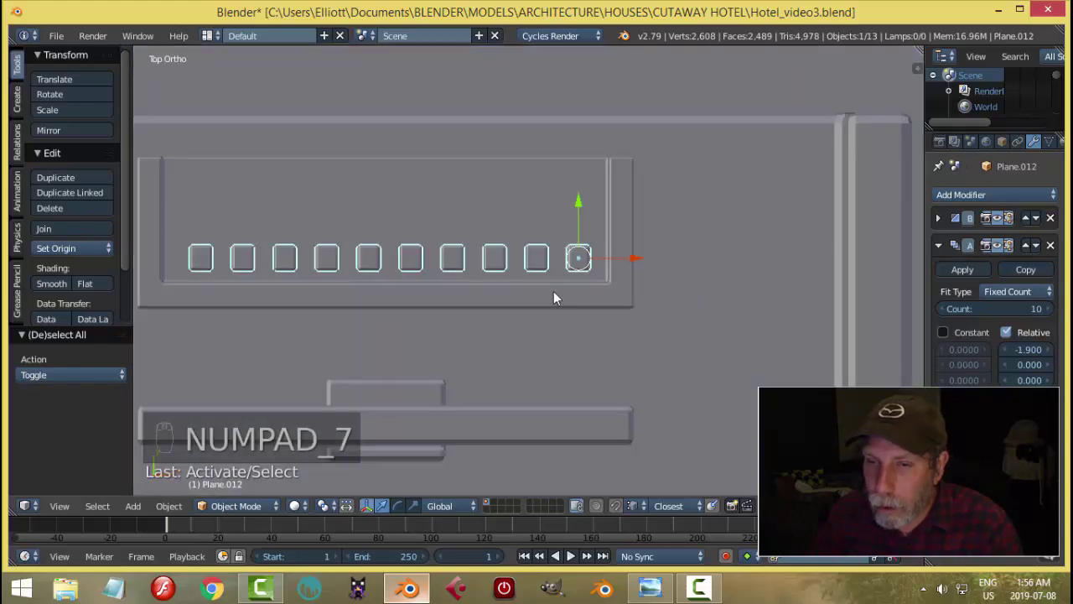
{"action": "scroll", "coordinate": [553, 295], "scroll_direction": "down", "scroll_amount": 1}
{"action": "middle_click_drag", "start_coordinate": [579, 287], "coordinate": [584, 319], "text": "shift"}
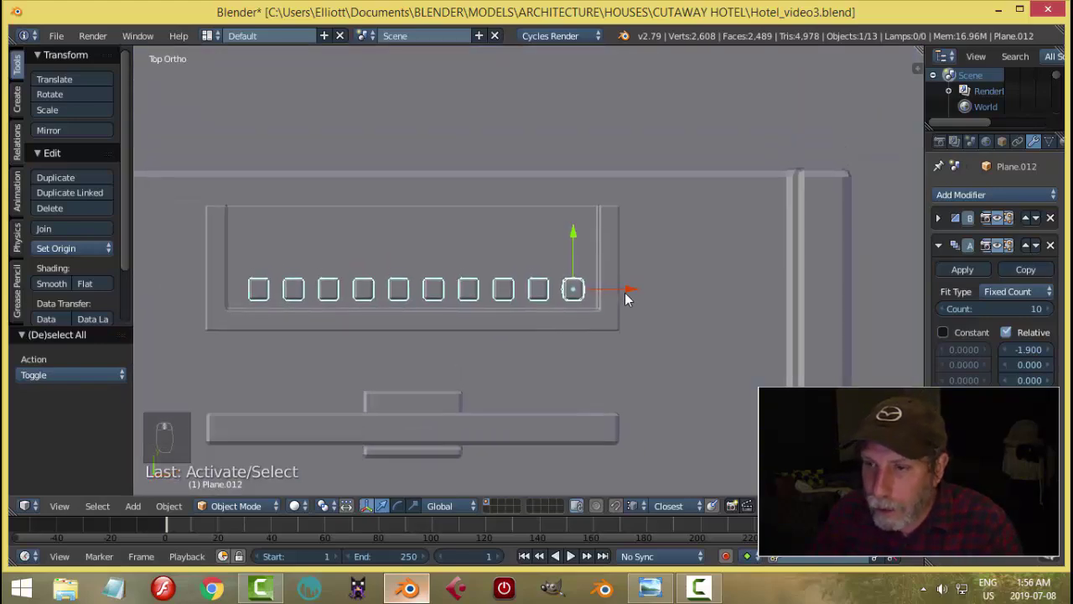
{"action": "left_click_drag", "start_coordinate": [625, 293], "coordinate": [633, 291]}
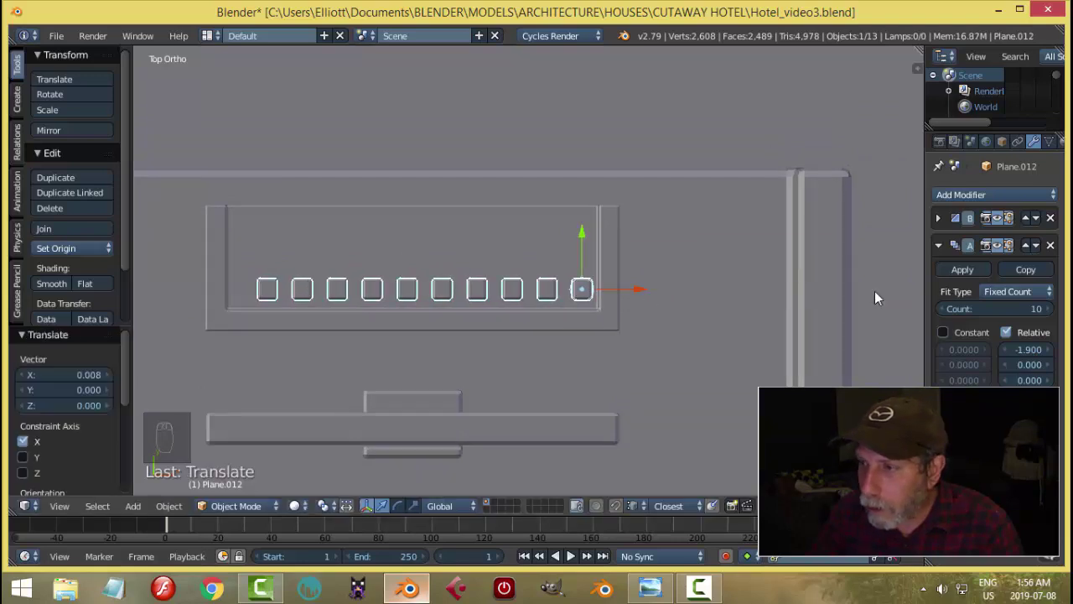
Set the key array's count to 11 and fit the row within the recess by scaling it to about 0.962 and shifting it -0.002 along X.
{"action": "left_click", "coordinate": [1050, 309]}
{"action": "key", "text": "s"}
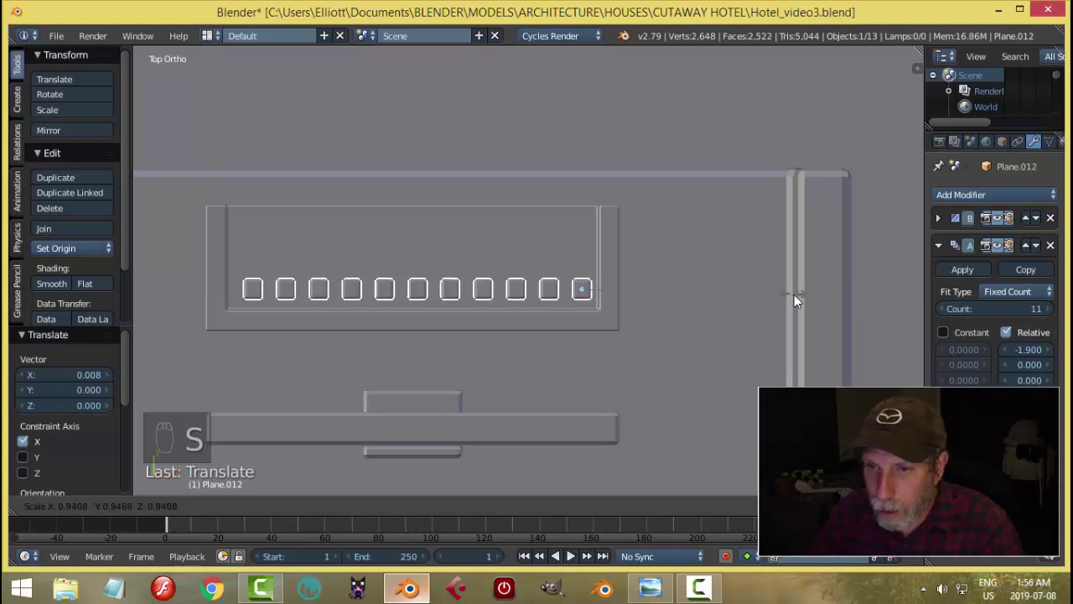
{"action": "left_click", "coordinate": [798, 293]}
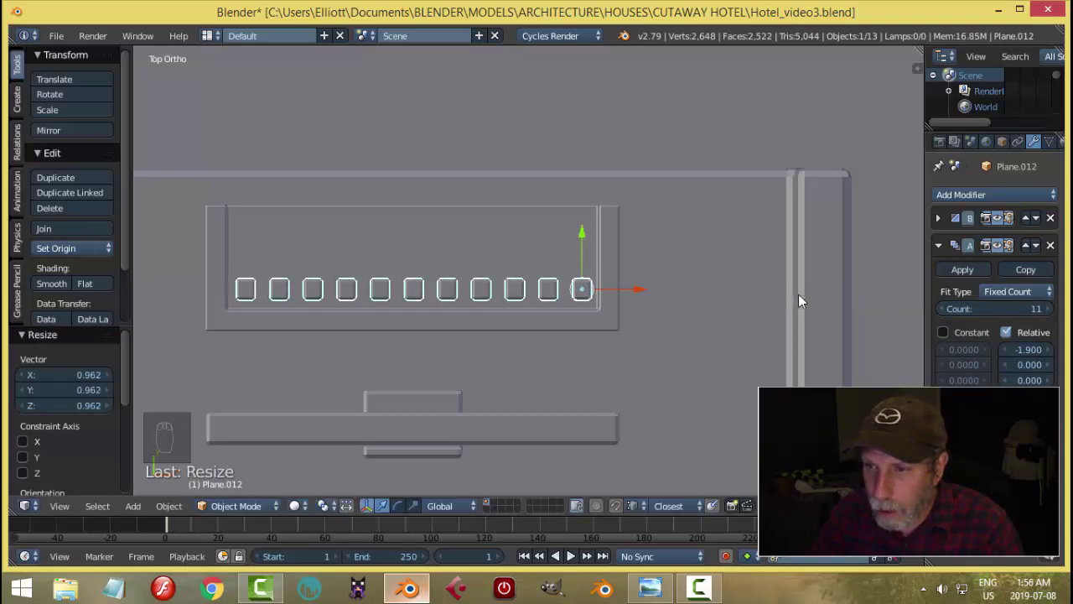
{"action": "left_click_drag", "start_coordinate": [637, 291], "coordinate": [635, 291]}
Duplicate the row of keys twice along Y to make three parallel rows in the recess.
{"action": "key", "text": "shift+d"}
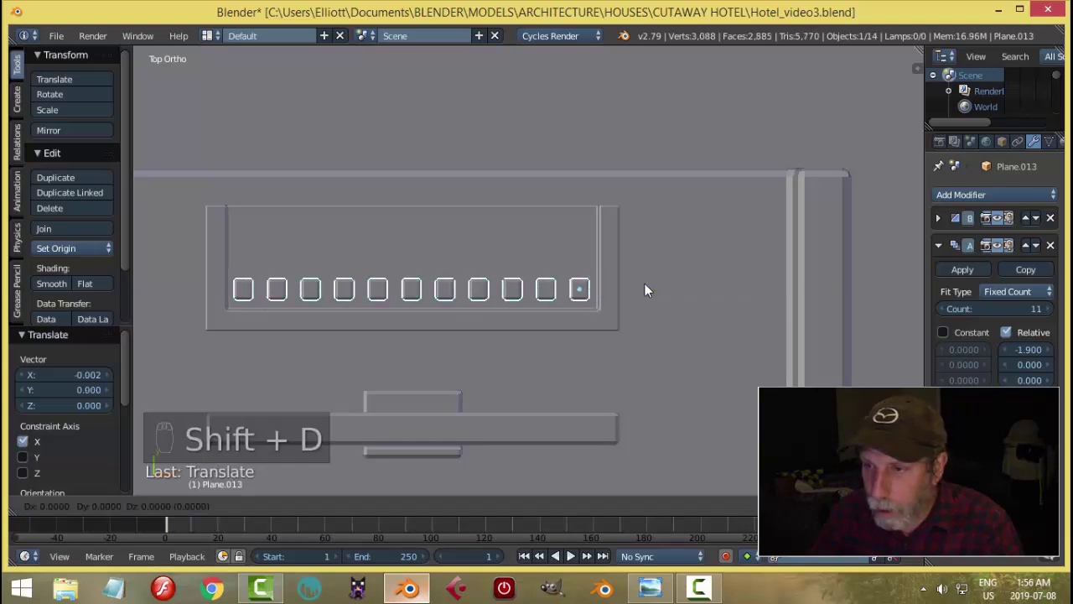
{"action": "key", "text": "y"}
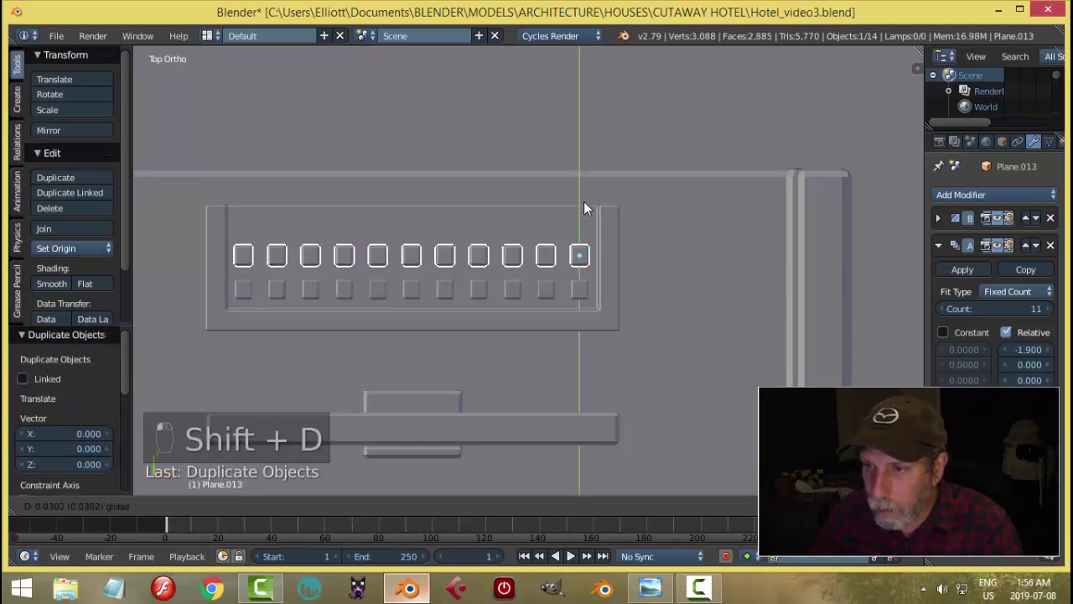
{"action": "left_click", "coordinate": [583, 202]}
{"action": "key", "text": "shift+d"}
{"action": "right_click", "coordinate": [594, 200]}
{"action": "left_click_drag", "start_coordinate": [579, 199], "coordinate": [582, 167]}
Apply the Array modifier on the row of keys nearest the monitor.
{"action": "key", "text": "a"}
{"action": "middle_click_drag", "start_coordinate": [680, 234], "coordinate": [541, 148]}
{"action": "right_click", "coordinate": [542, 148]}
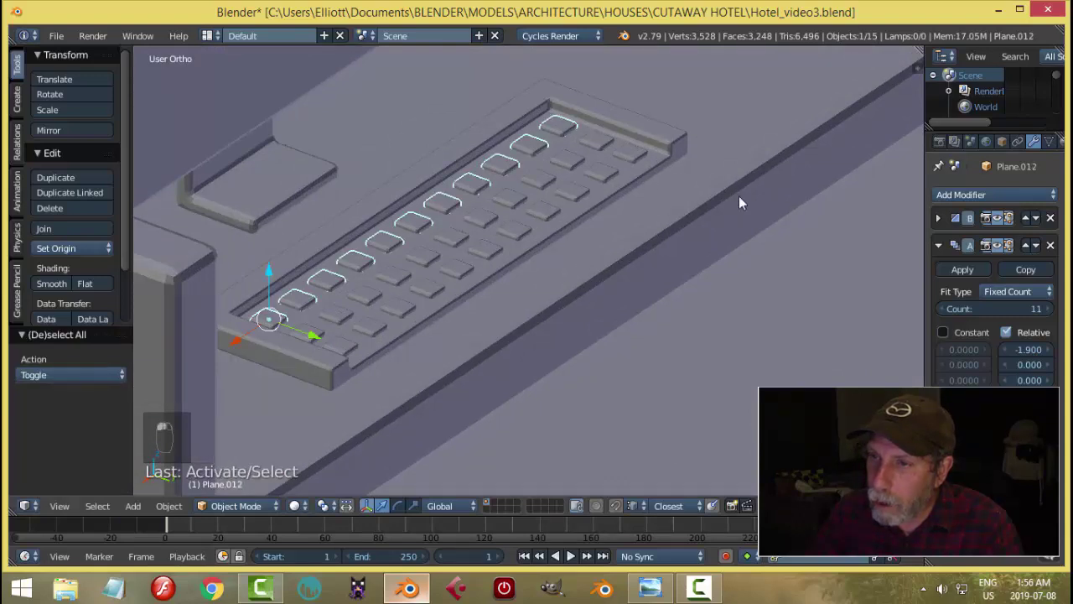
{"action": "left_click", "coordinate": [955, 269]}
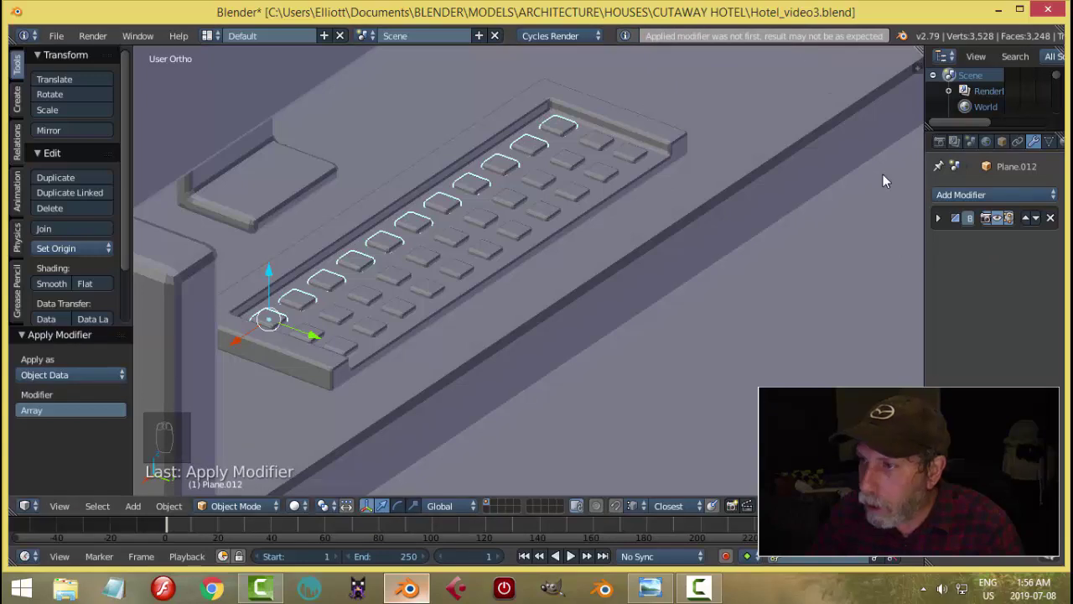
Apply the Array modifiers on the middle row of keys and on the row nearest the desk's front edge.
{"action": "right_click", "coordinate": [662, 154]}
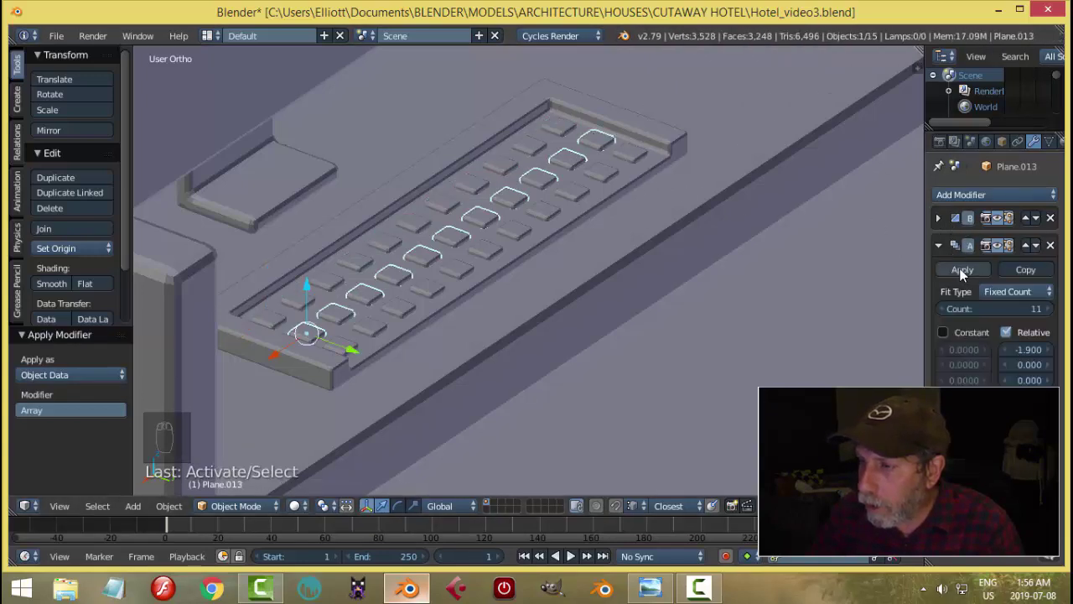
{"action": "left_click", "coordinate": [963, 269]}
{"action": "right_click", "coordinate": [632, 153]}
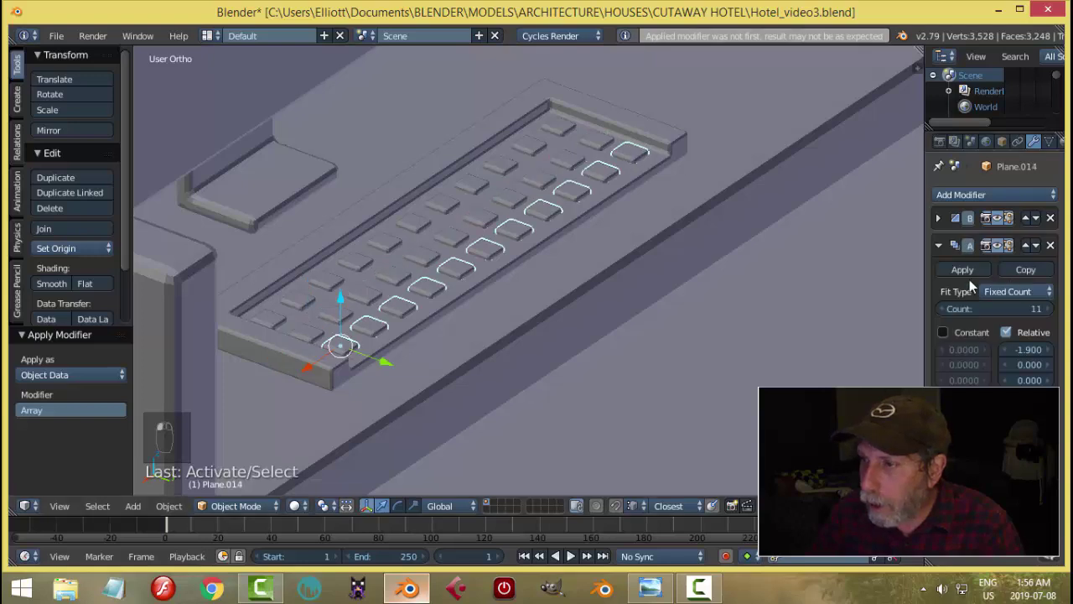
{"action": "left_click", "coordinate": [964, 269]}
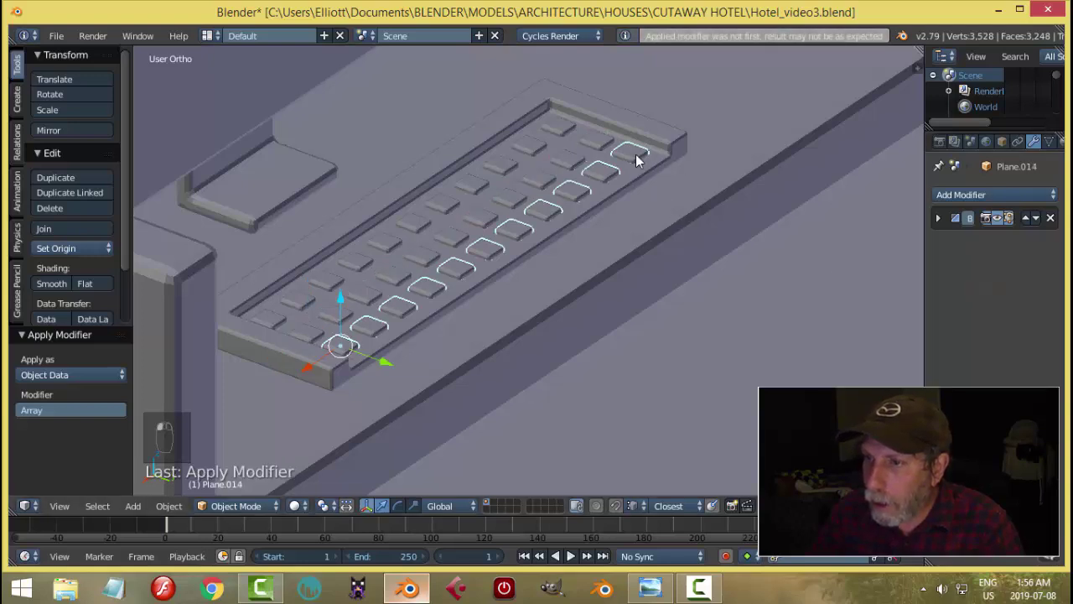
Delete the two facing side faces between the last two keys at the single-gap end of the front row.
{"action": "right_click", "coordinate": [636, 154]}
{"action": "right_click", "coordinate": [635, 155]}
{"action": "right_click", "coordinate": [624, 152]}
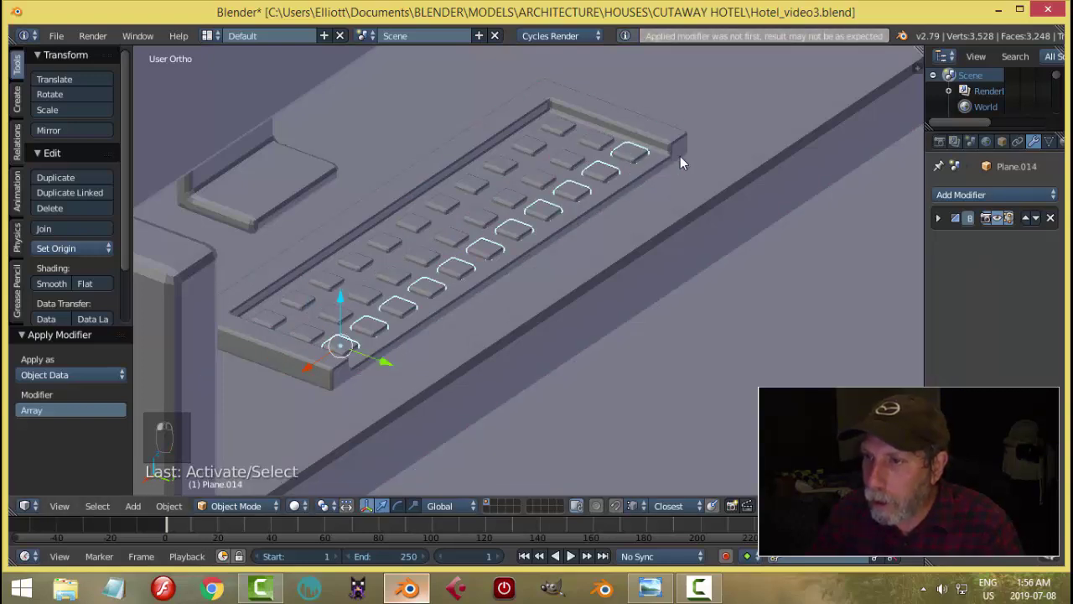
{"action": "key", "text": "Tab"}
{"action": "key", "text": "shift+less"}
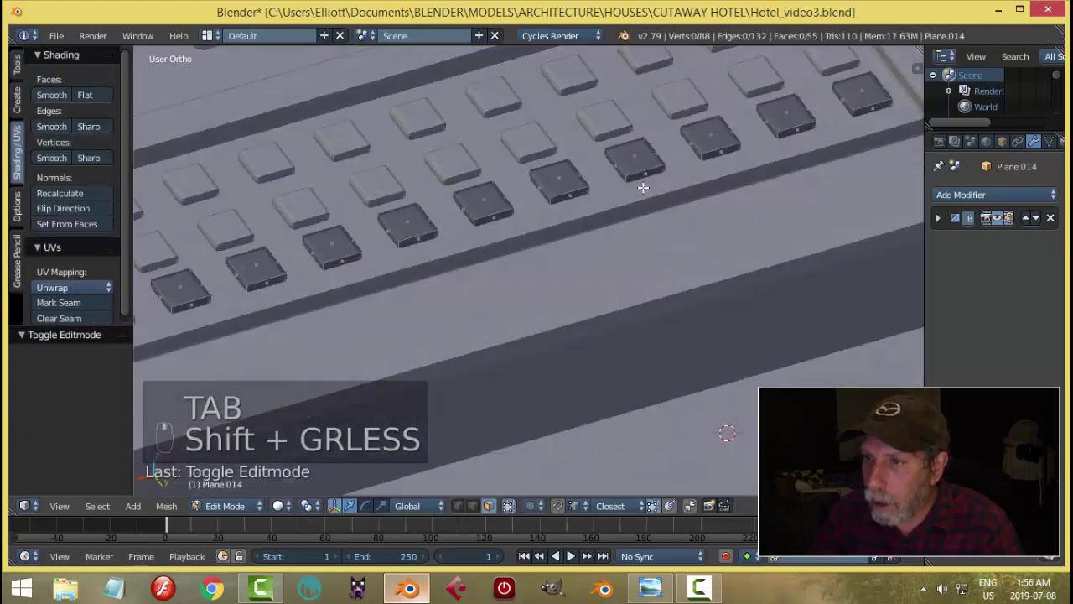
{"action": "key", "text": "shift+less"}
{"action": "key", "text": "shift+less"}
{"action": "key", "text": "shift+less"}
{"action": "key", "text": "shift+less"}
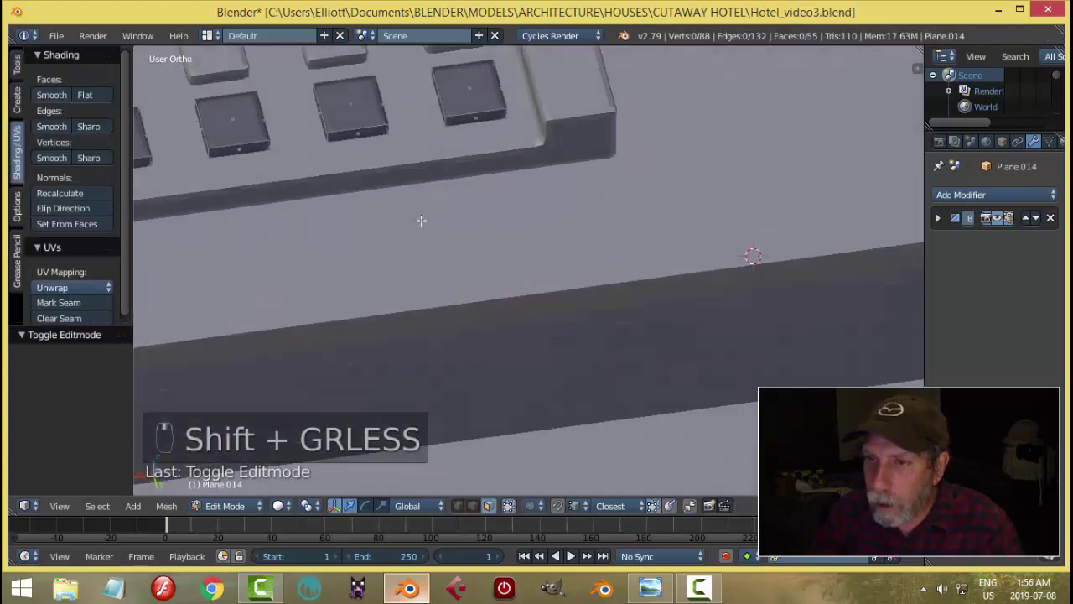
{"action": "middle_click_drag", "start_coordinate": [421, 220], "coordinate": [709, 213]}
{"action": "scroll", "coordinate": [572, 198], "scroll_direction": "up", "scroll_amount": 2}
{"action": "right_click", "coordinate": [572, 198]}
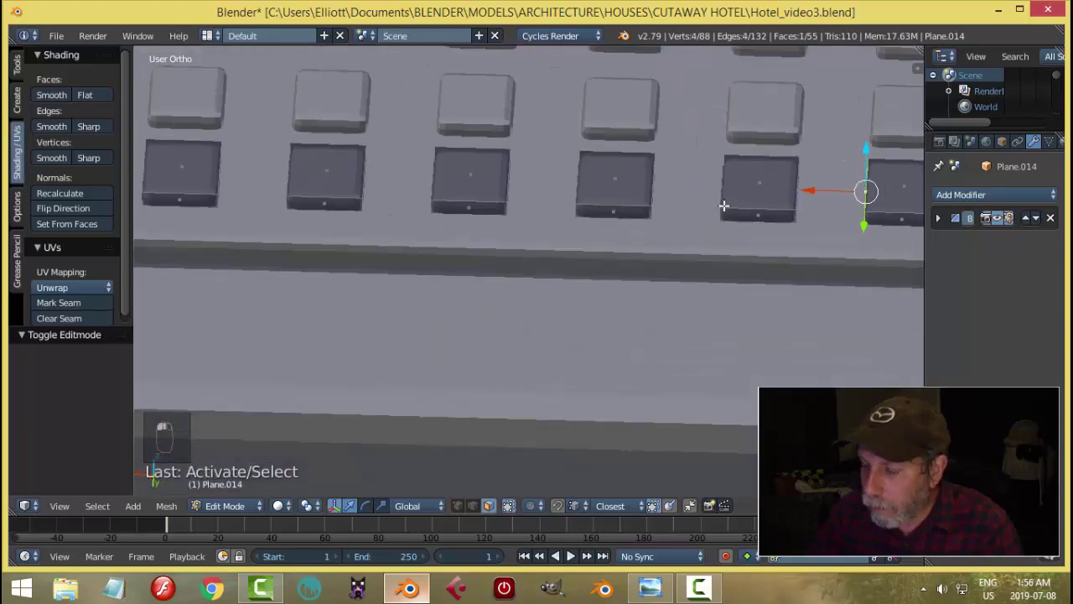
{"action": "key", "text": "KP_Decimal"}
{"action": "middle_click_drag", "start_coordinate": [651, 293], "coordinate": [635, 271]}
{"action": "right_click", "coordinate": [424, 236], "text": "shift"}
{"action": "key", "text": "x"}
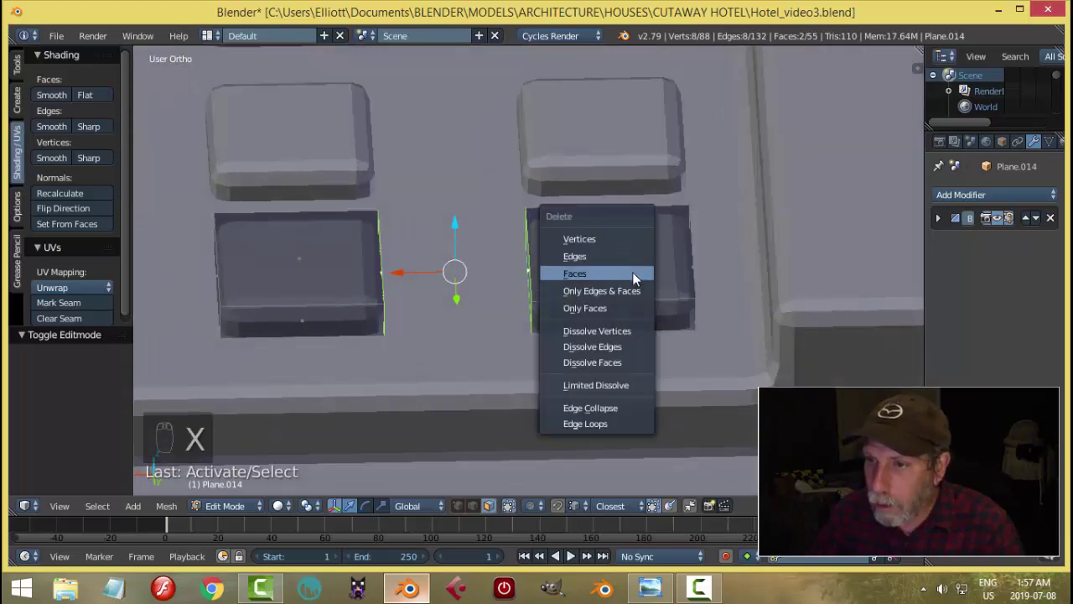
{"action": "left_click", "coordinate": [632, 272]}
Bridge the open edge loops of the two opened front-row keys to merge them into one long key.
{"action": "key", "text": "ctrl+Tab"}
{"action": "left_click", "coordinate": [597, 260]}
{"action": "mouse_move", "coordinate": [558, 266]}
{"action": "middle_mouse_down"}
{"action": "mouse_move", "coordinate": [583, 285]}
{"action": "mouse_move", "coordinate": [553, 260]}
{"action": "middle_mouse_up"}
{"action": "right_click", "coordinate": [541, 262], "text": "alt"}
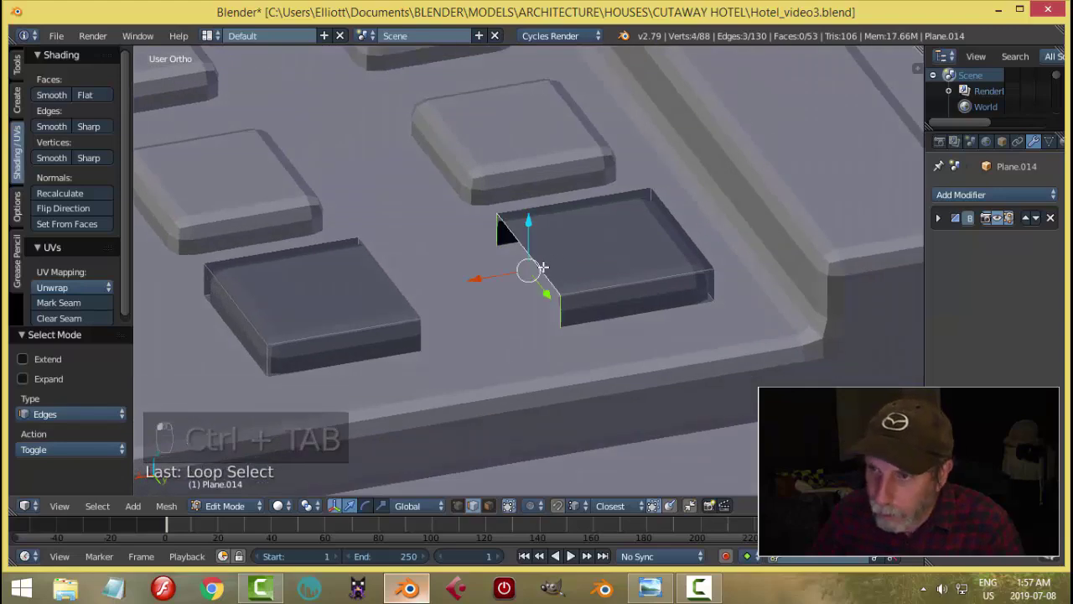
{"action": "middle_click_drag", "start_coordinate": [597, 316], "coordinate": [469, 302]}
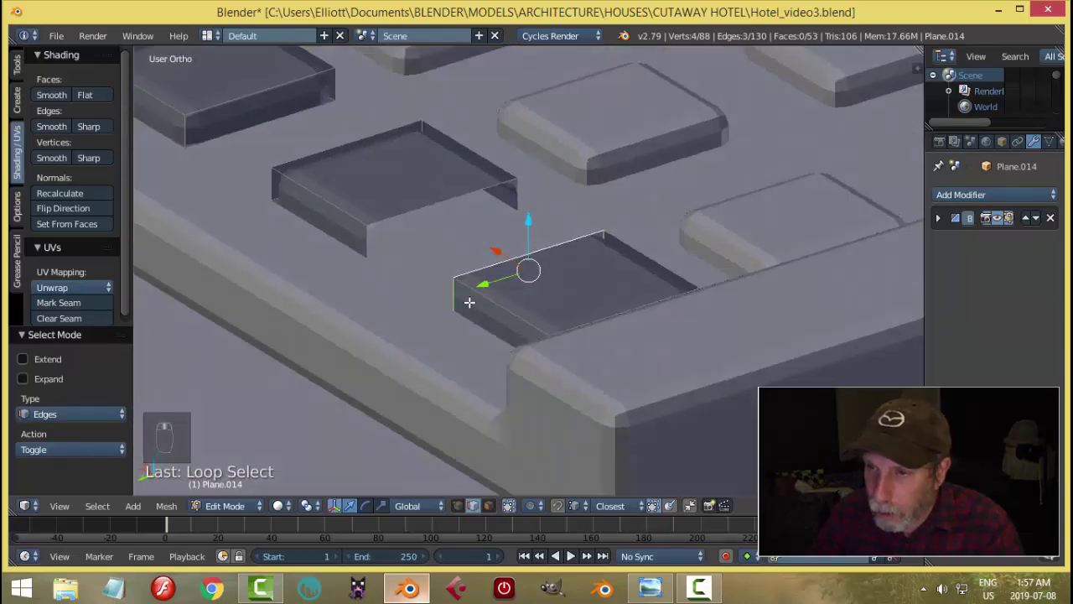
{"action": "right_click", "coordinate": [434, 203], "text": "alt+shift"}
{"action": "middle_click_drag", "start_coordinate": [567, 261], "coordinate": [632, 256]}
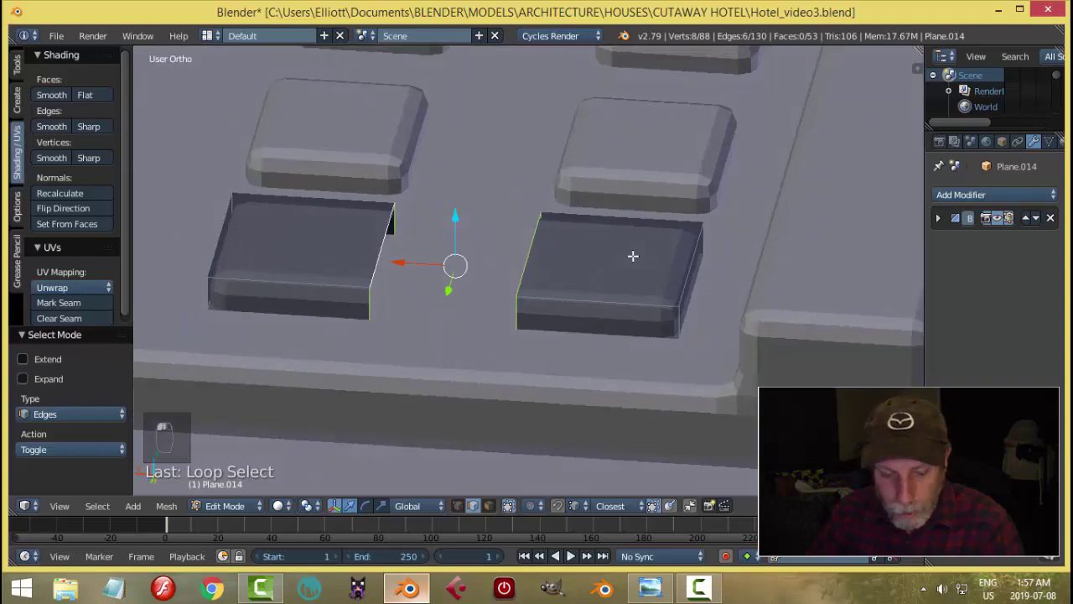
{"action": "key", "text": "ctrl+e"}
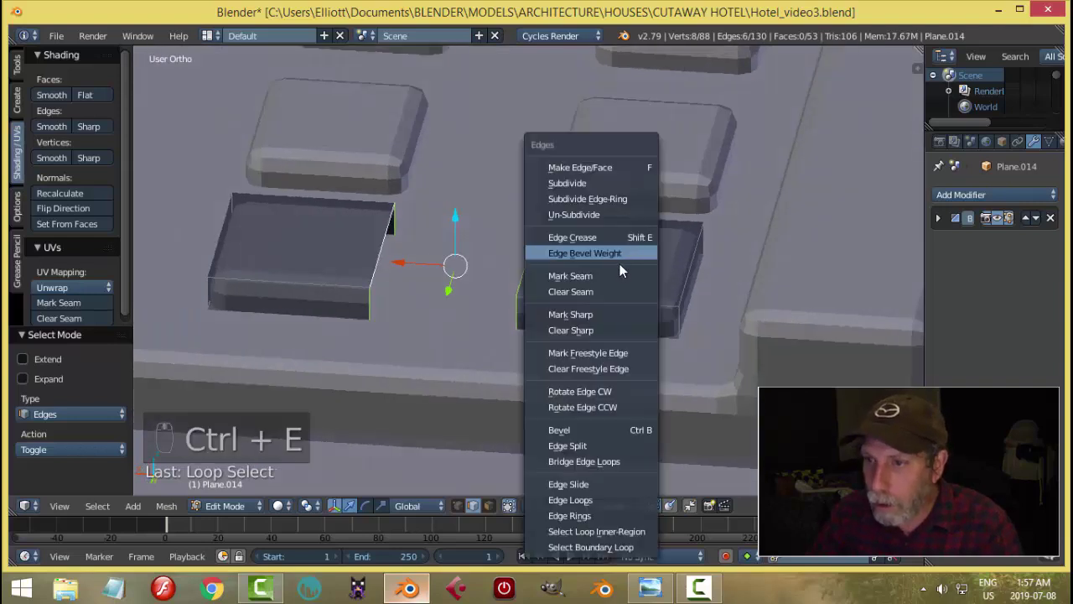
{"action": "left_click", "coordinate": [606, 463]}
{"action": "key", "text": "a"}
Dissolve the two inner edge loops across the long key and return to Object Mode with nothing selected.
{"action": "scroll", "coordinate": [568, 312], "scroll_direction": "down", "scroll_amount": 2}
{"action": "scroll", "coordinate": [569, 311], "scroll_direction": "down", "scroll_amount": 3}
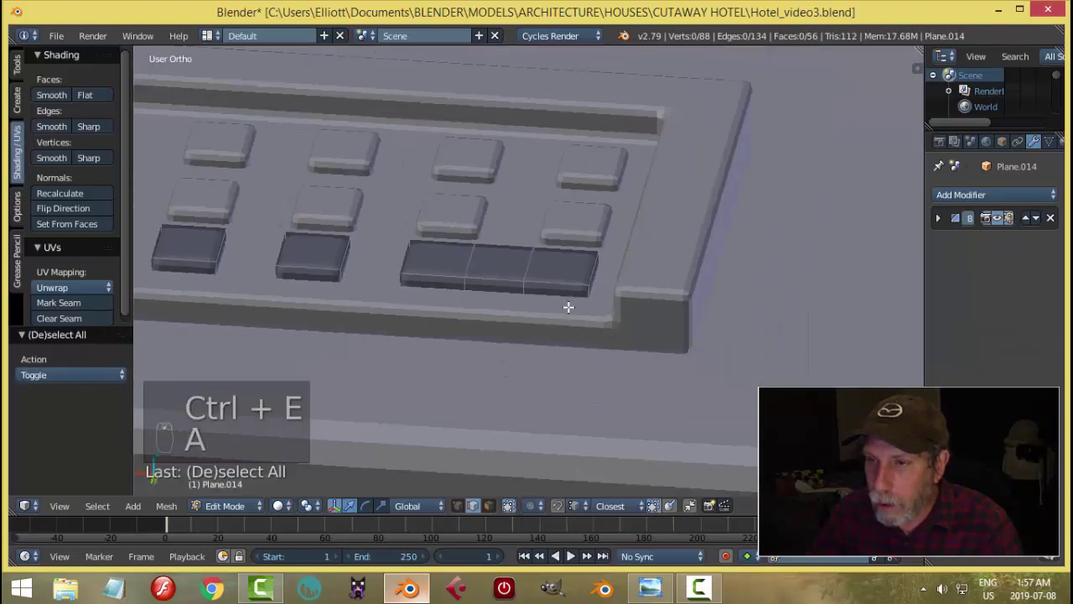
{"action": "right_click", "coordinate": [529, 265], "text": "alt"}
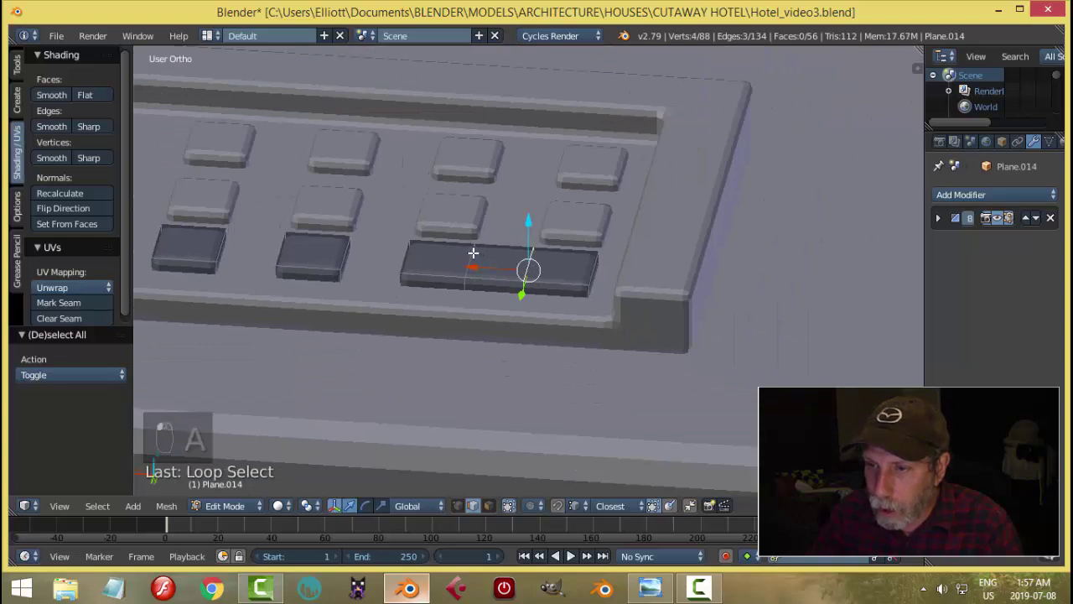
{"action": "right_click", "coordinate": [530, 266], "text": "alt+shift"}
{"action": "key", "text": "x"}
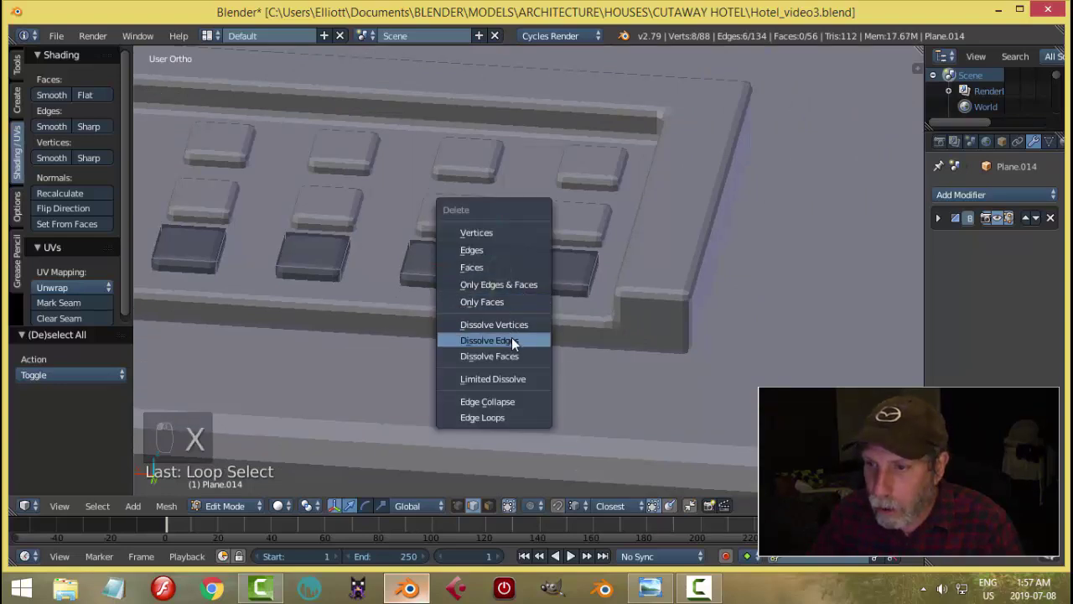
{"action": "left_click", "coordinate": [512, 343]}
{"action": "key", "text": "Tab"}
{"action": "left_click", "coordinate": [451, 310]}
{"action": "key", "text": "a"}
{"action": "scroll", "coordinate": [546, 292], "scroll_direction": "down", "scroll_amount": 4}
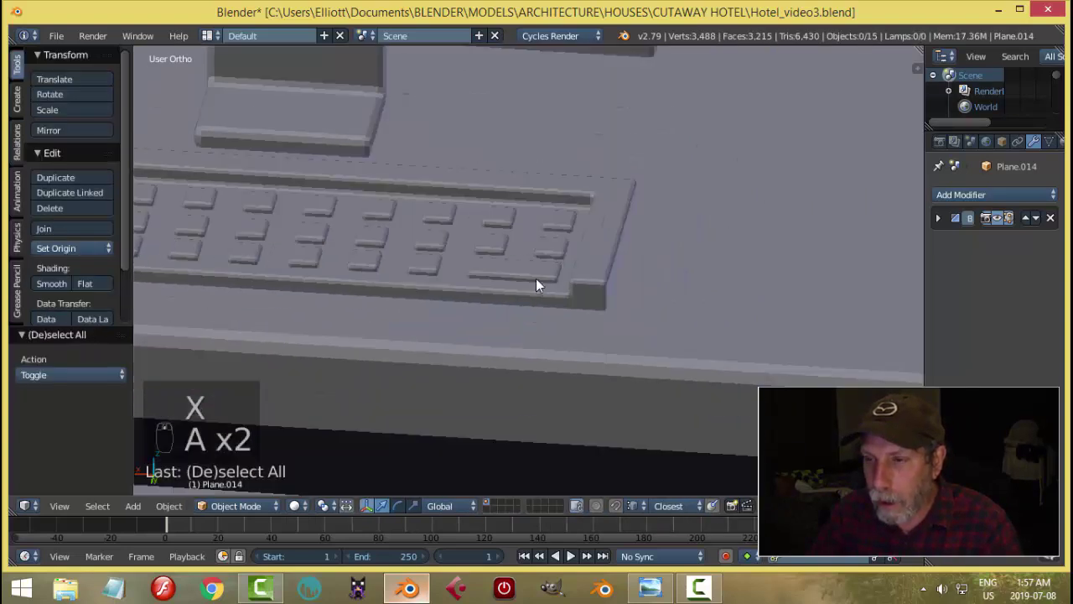
Inspect the keyboard on the desk from several angles and check the Bevel modifier settings of its base and back key row.
{"action": "middle_click_drag", "start_coordinate": [537, 279], "coordinate": [496, 282]}
{"action": "scroll", "coordinate": [584, 307], "scroll_direction": "down", "scroll_amount": 3}
{"action": "scroll", "coordinate": [534, 312], "scroll_direction": "up", "scroll_amount": 5}
{"action": "scroll", "coordinate": [521, 308], "scroll_direction": "down", "scroll_amount": 6}
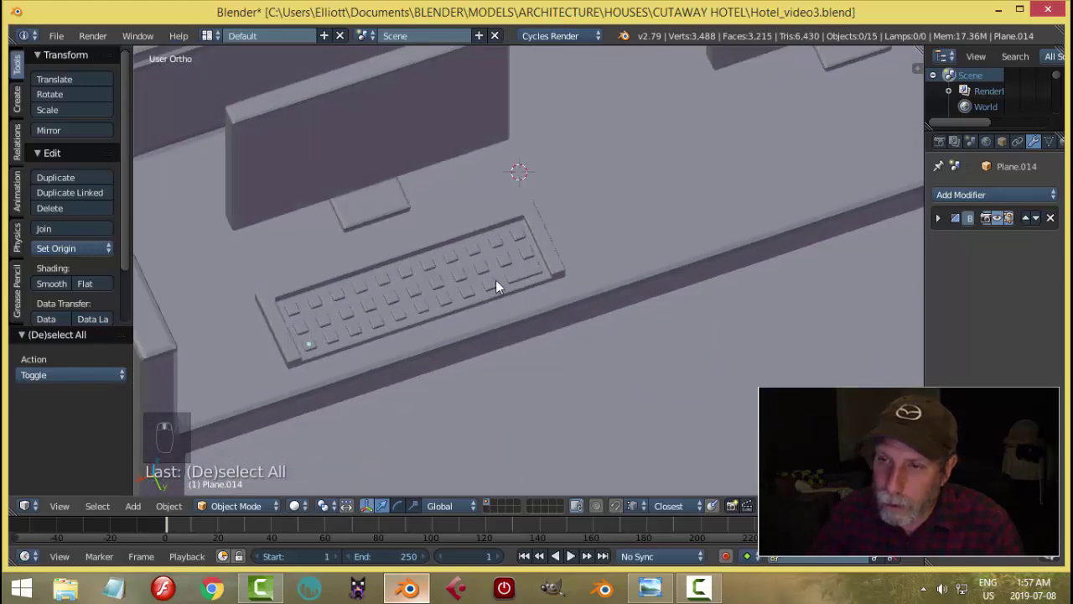
{"action": "scroll", "coordinate": [538, 307], "scroll_direction": "down", "scroll_amount": 4}
{"action": "middle_click_drag", "start_coordinate": [532, 326], "coordinate": [515, 272]}
{"action": "scroll", "coordinate": [720, 359], "scroll_direction": "up", "scroll_amount": 5}
{"action": "right_click", "coordinate": [516, 271]}
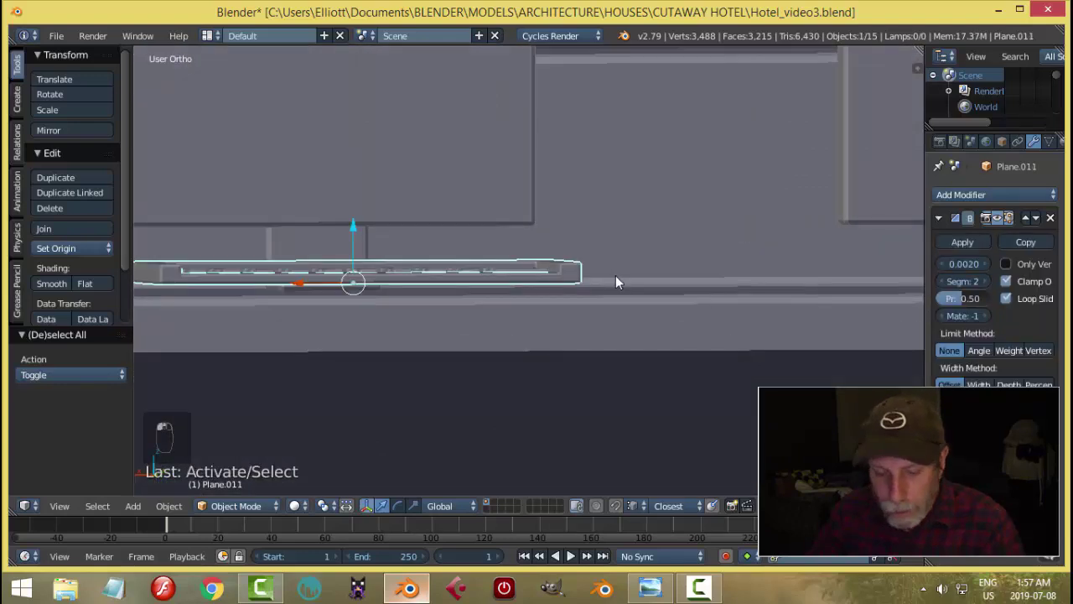
{"action": "middle_click_drag", "start_coordinate": [615, 282], "coordinate": [572, 349]}
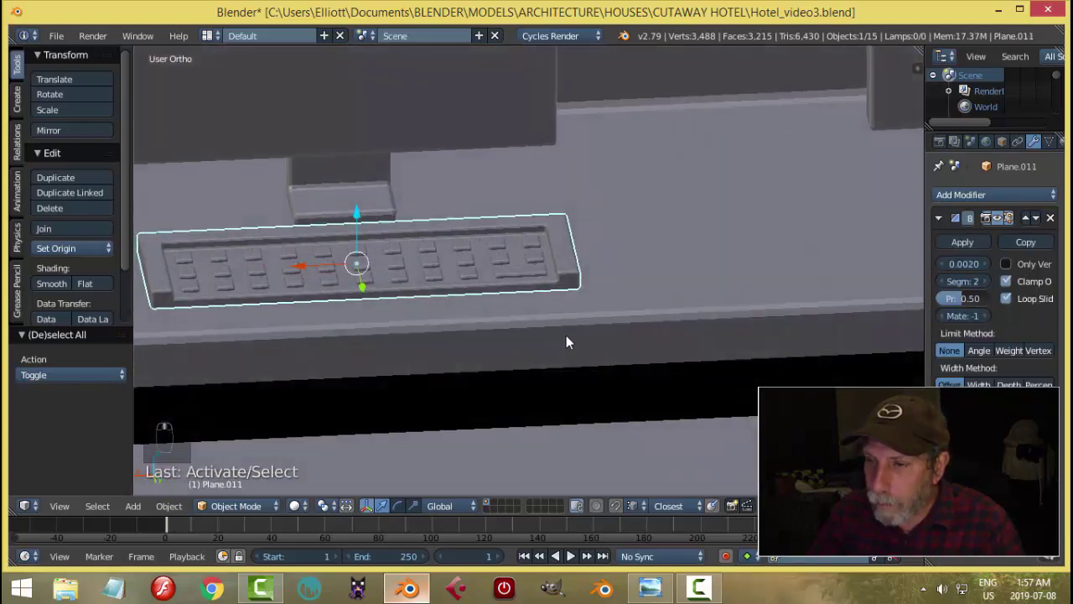
{"action": "scroll", "coordinate": [533, 268], "scroll_direction": "up", "scroll_amount": 3}
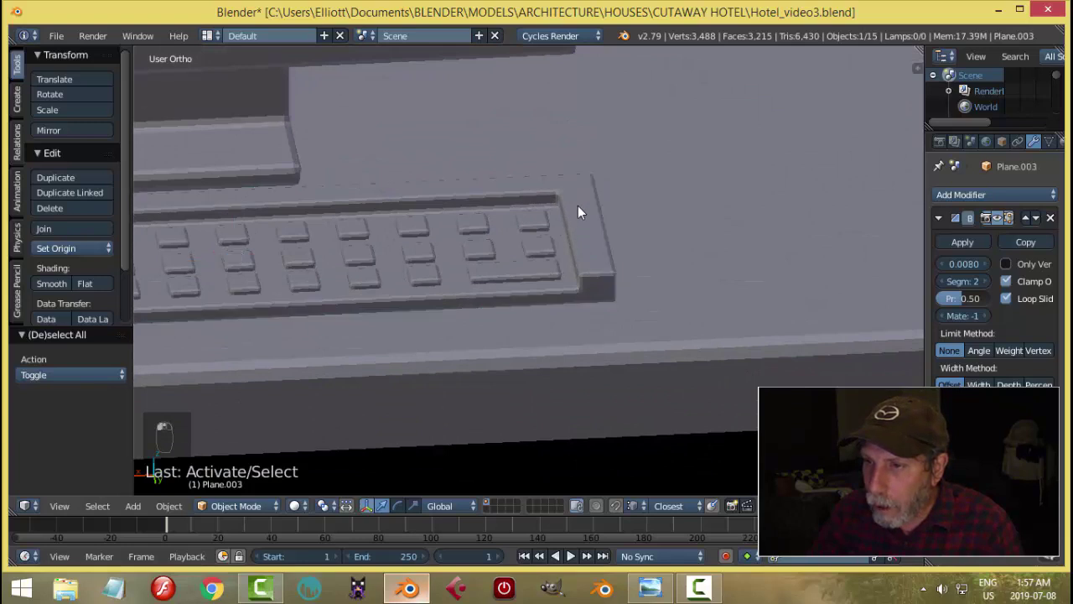
{"action": "right_click", "coordinate": [534, 219]}
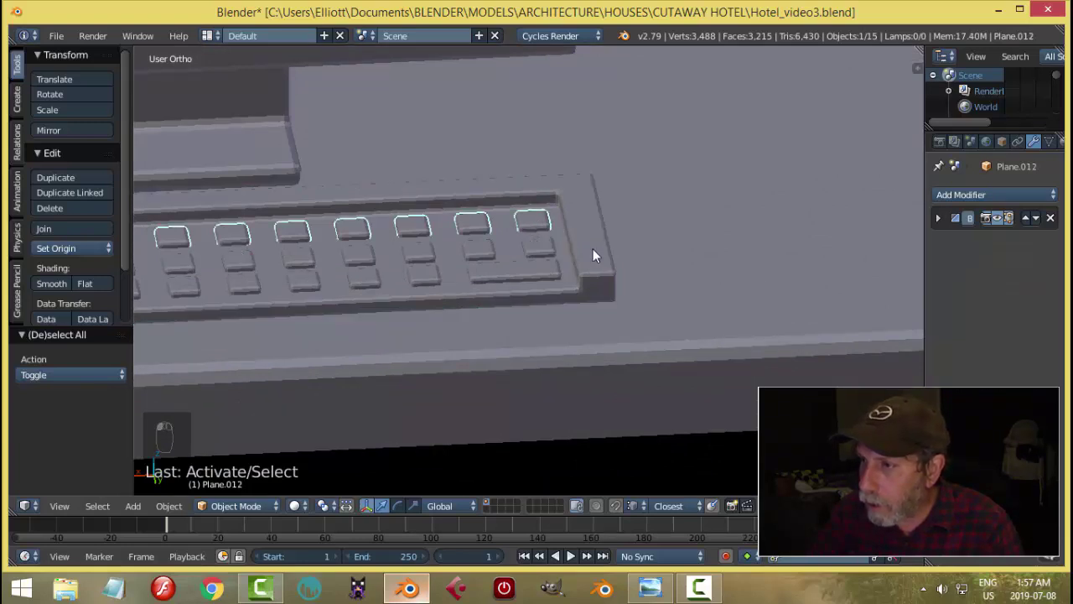
{"action": "left_click", "coordinate": [939, 218]}
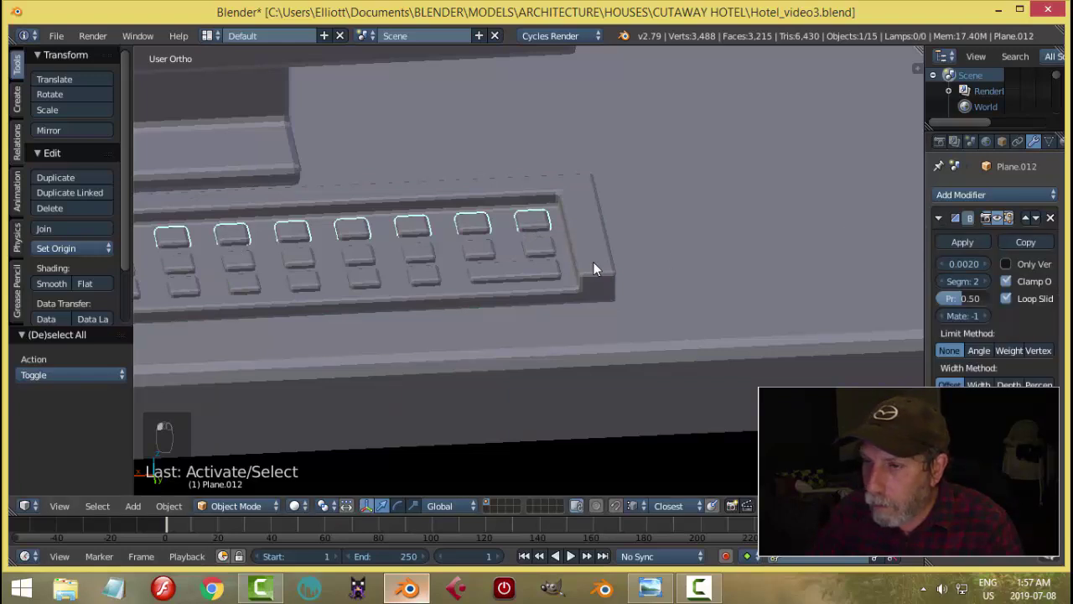
Join the three key rows into the keyboard base, with the base as the active object.
{"action": "right_click", "coordinate": [541, 251]}
{"action": "right_click", "coordinate": [541, 227], "text": "shift"}
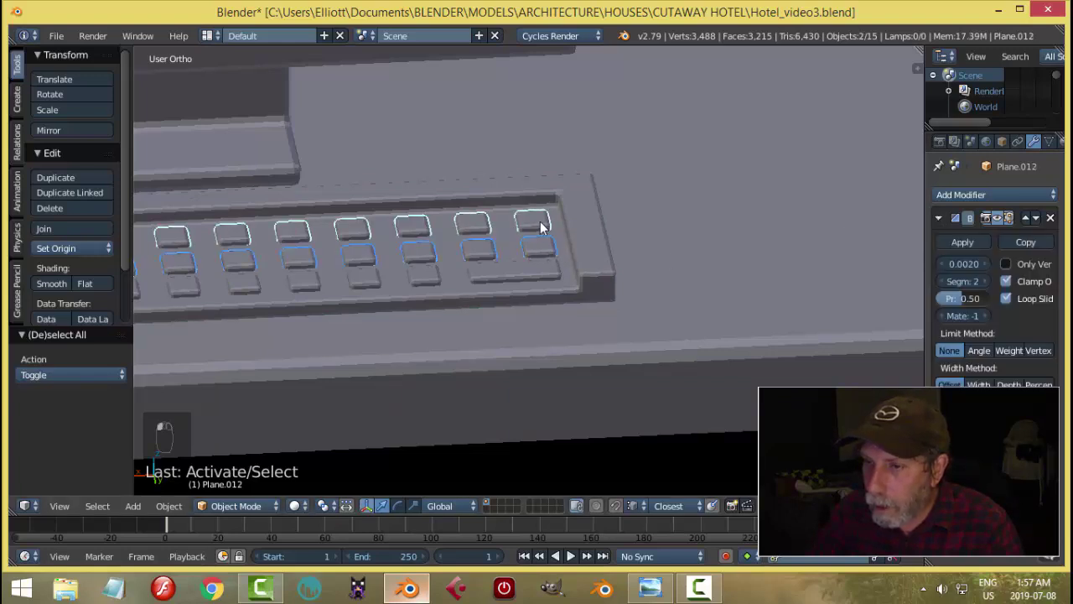
{"action": "right_click", "coordinate": [533, 275], "text": "shift"}
{"action": "right_click", "coordinate": [601, 224], "text": "shift"}
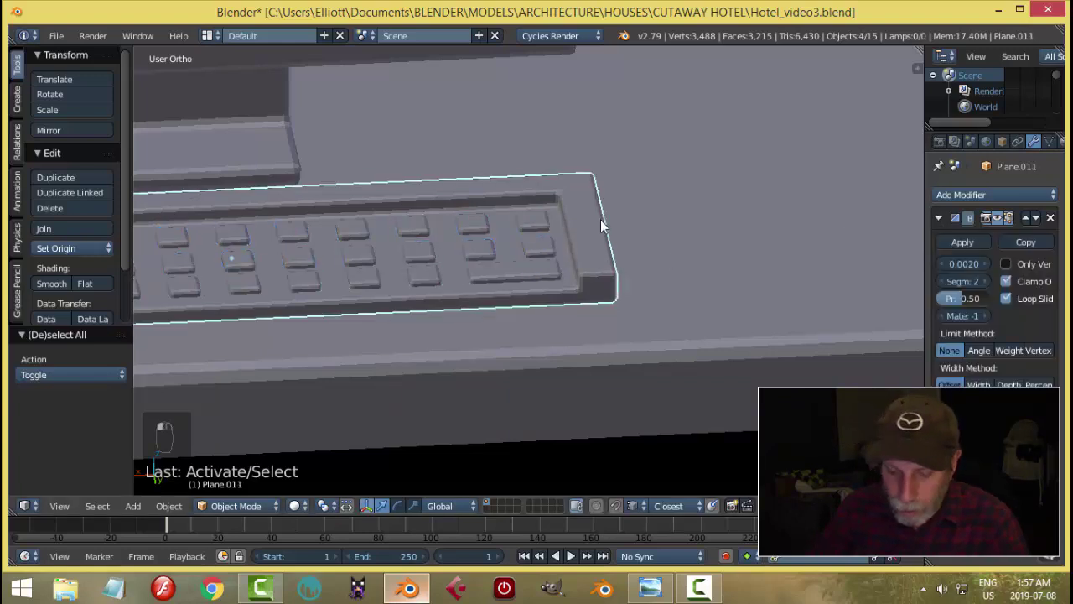
{"action": "key", "text": "ctrl+j"}
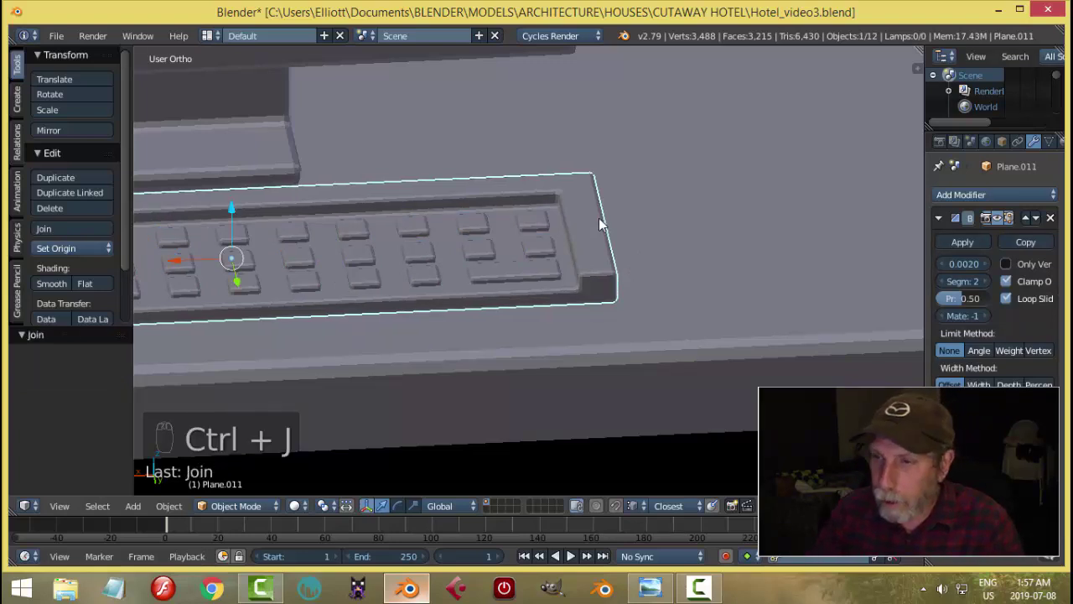
Isolate the joined keyboard by hiding all unselected objects and view it from below.
{"action": "scroll", "coordinate": [604, 230], "scroll_direction": "down", "scroll_amount": 2}
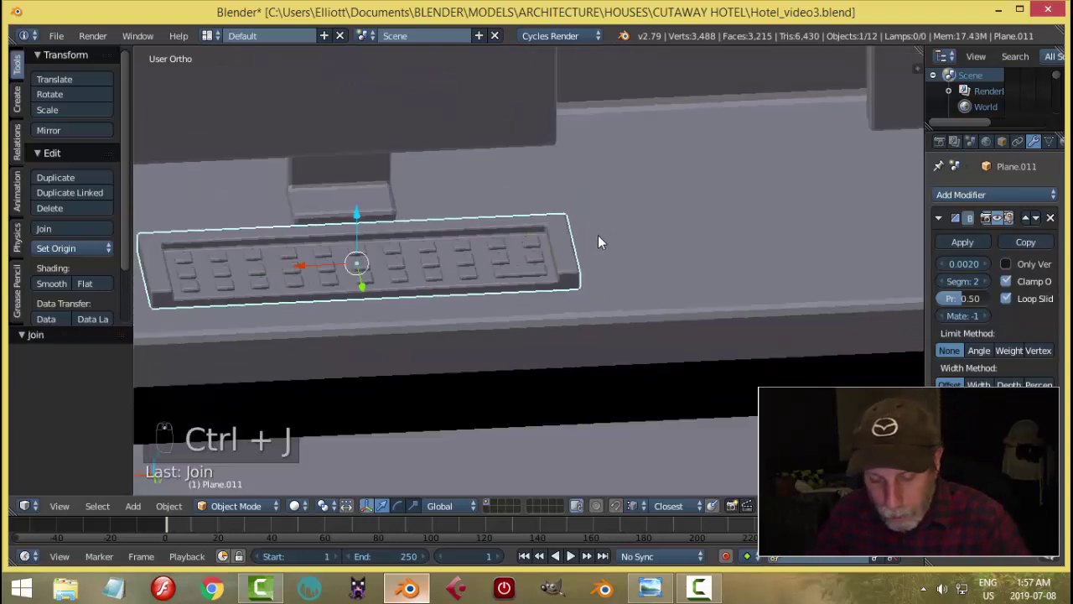
{"action": "key", "text": "shift+h"}
{"action": "middle_click_drag", "start_coordinate": [598, 235], "coordinate": [549, 220]}
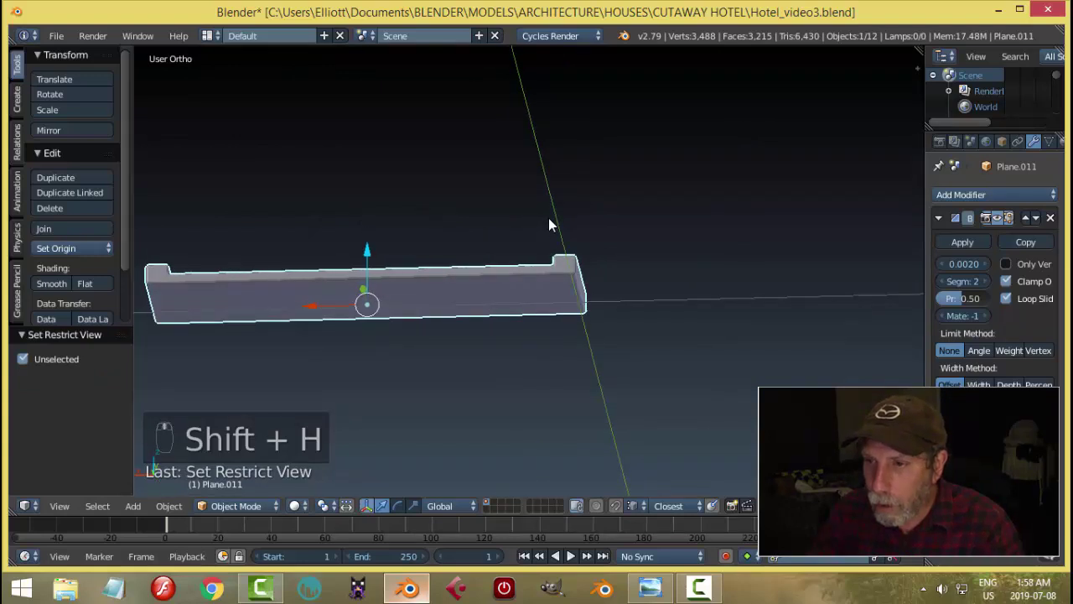
Delete the faces on the keyboard's underside, using face selection in a front wireframe view.
{"action": "key", "text": "Tab"}
{"action": "key", "text": "ctrl+Tab"}
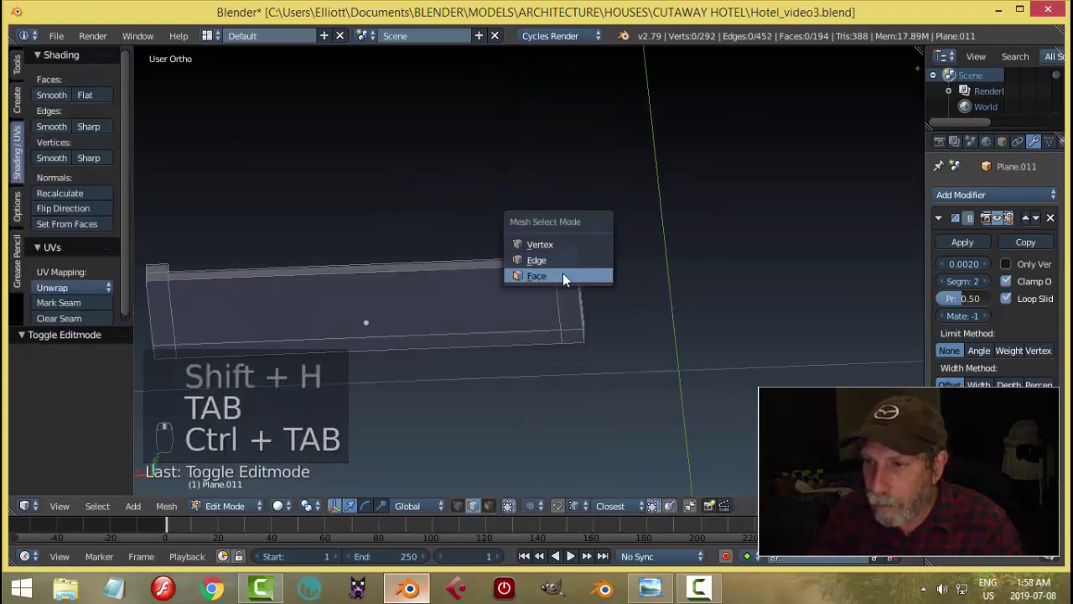
{"action": "left_click", "coordinate": [561, 276]}
{"action": "key", "text": "KP_1"}
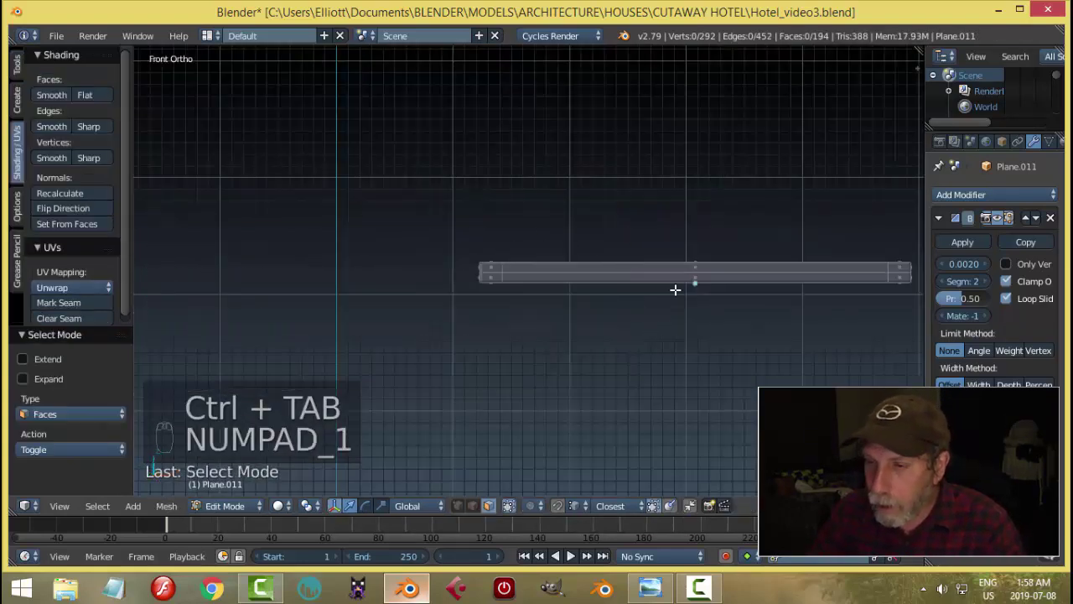
{"action": "middle_click_drag", "start_coordinate": [789, 317], "coordinate": [643, 311], "text": "shift"}
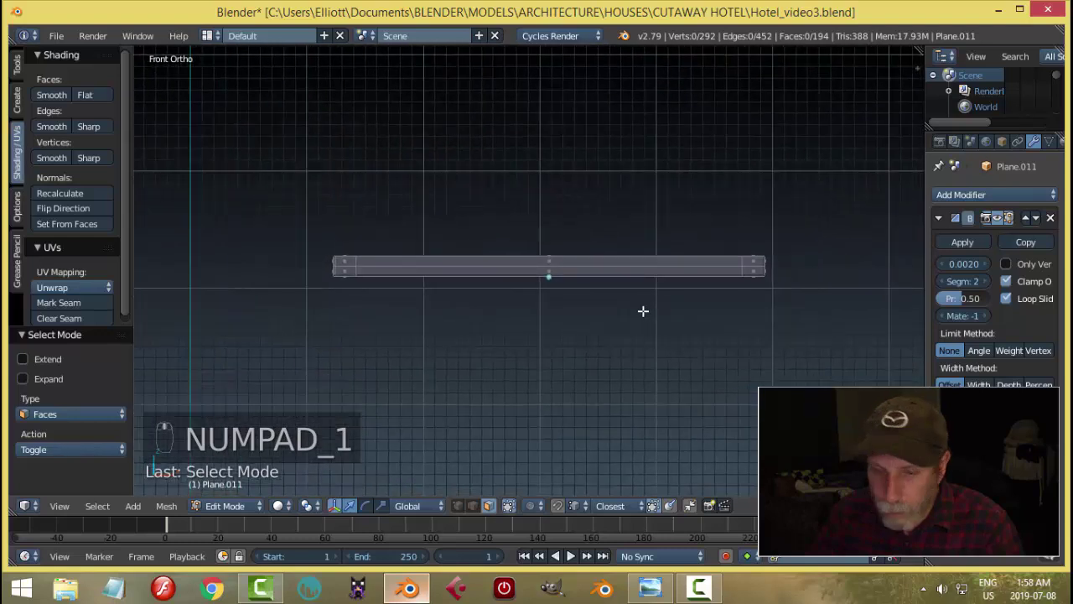
{"action": "key", "text": "z"}
{"action": "left_click", "coordinate": [767, 311]}
{"action": "key", "text": "b"}
{"action": "left_click_drag", "start_coordinate": [814, 311], "coordinate": [302, 276]}
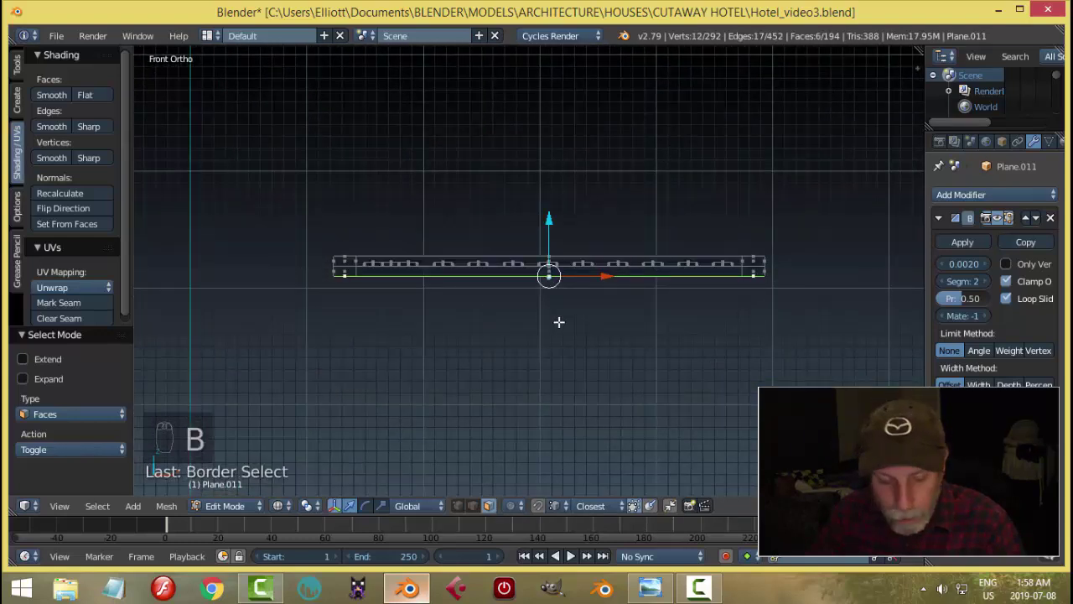
{"action": "key", "text": "x"}
{"action": "left_click", "coordinate": [520, 248]}
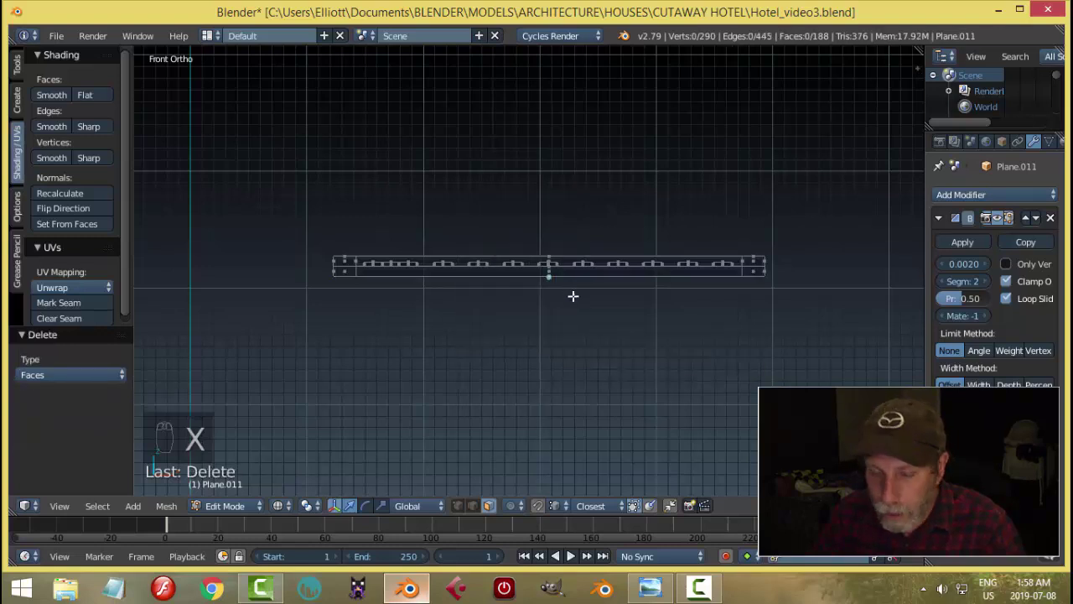
Restore solid shading, return the keyboard to Object Mode and unhide the rest of the scene.
{"action": "key", "text": "z"}
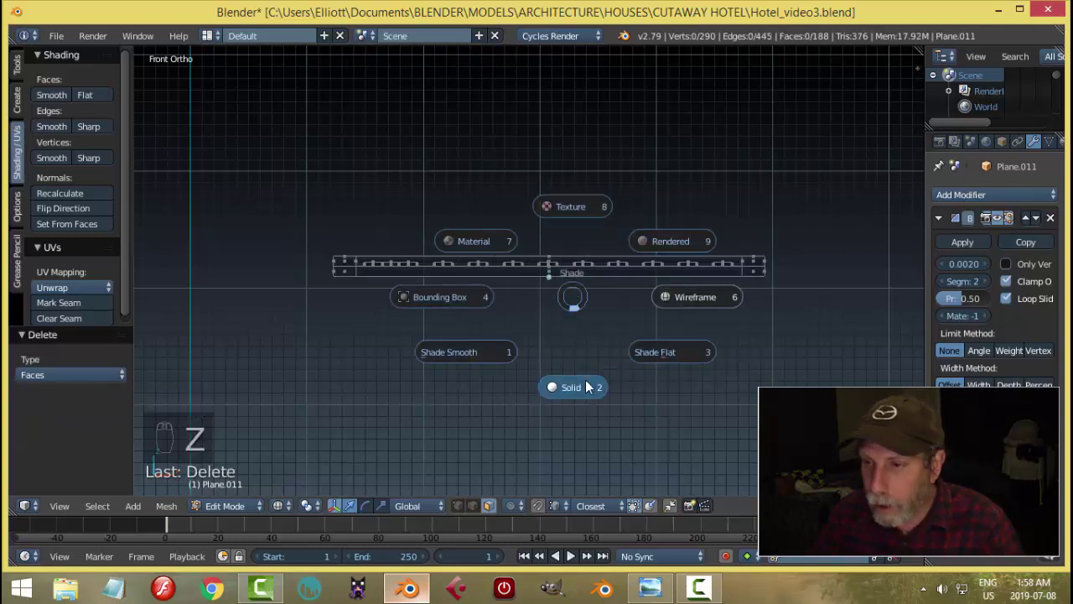
{"action": "mouse_move", "coordinate": [570, 297]}
{"action": "middle_mouse_down"}
{"action": "mouse_move", "coordinate": [613, 321]}
{"action": "mouse_move", "coordinate": [628, 285]}
{"action": "mouse_move", "coordinate": [650, 353]}
{"action": "middle_mouse_up"}
{"action": "key", "text": "Tab"}
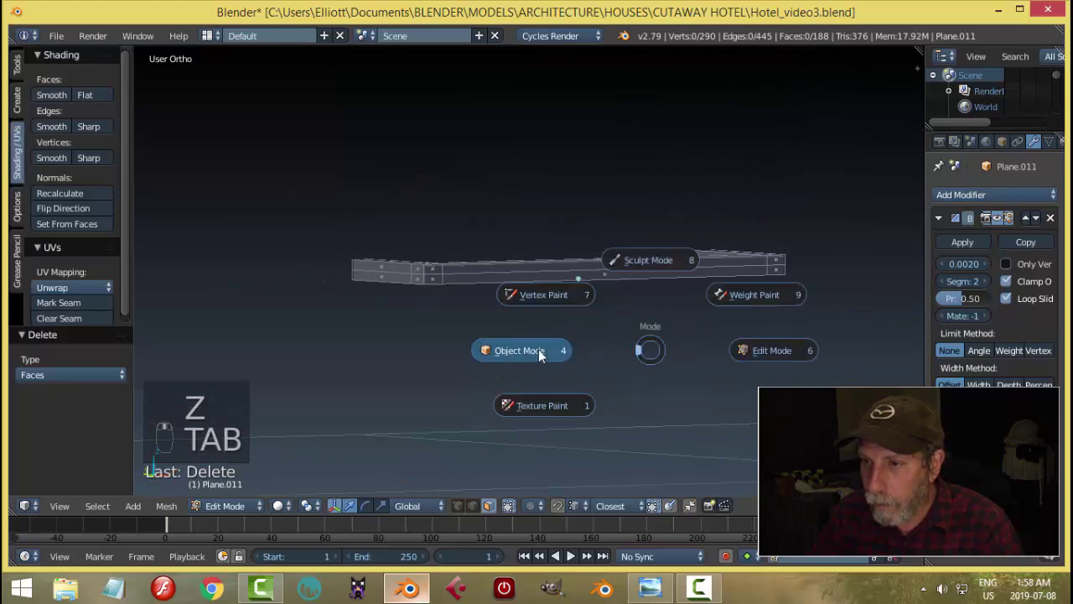
{"action": "key", "text": "alt+h"}
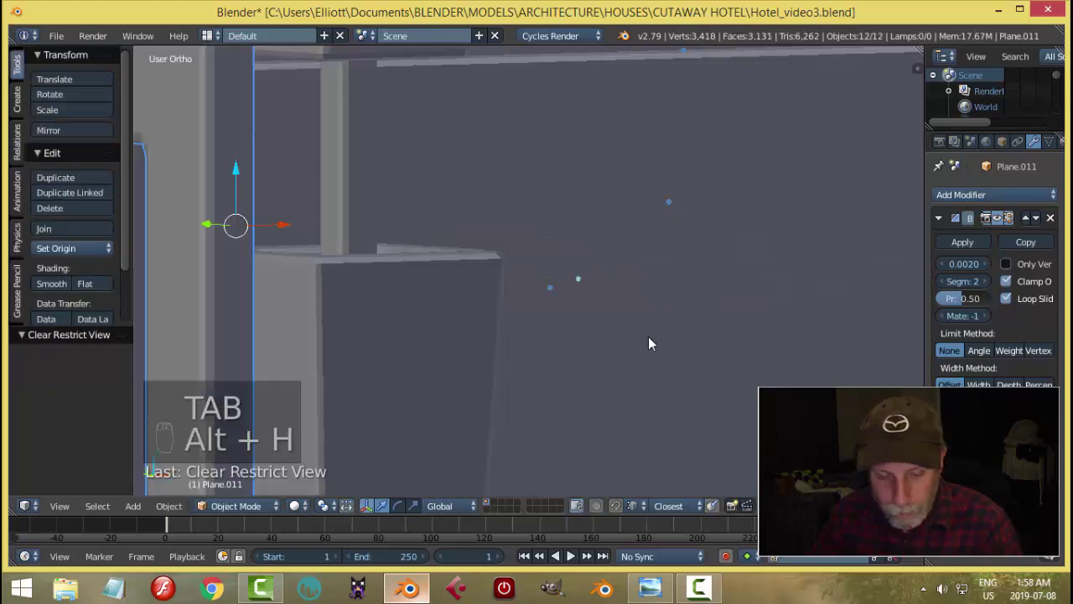
Isolate the keyboard and the desk by selecting both and hiding all unselected objects.
{"action": "middle_click_drag", "start_coordinate": [652, 331], "coordinate": [559, 311]}
{"action": "scroll", "coordinate": [556, 316], "scroll_direction": "up", "scroll_amount": 4}
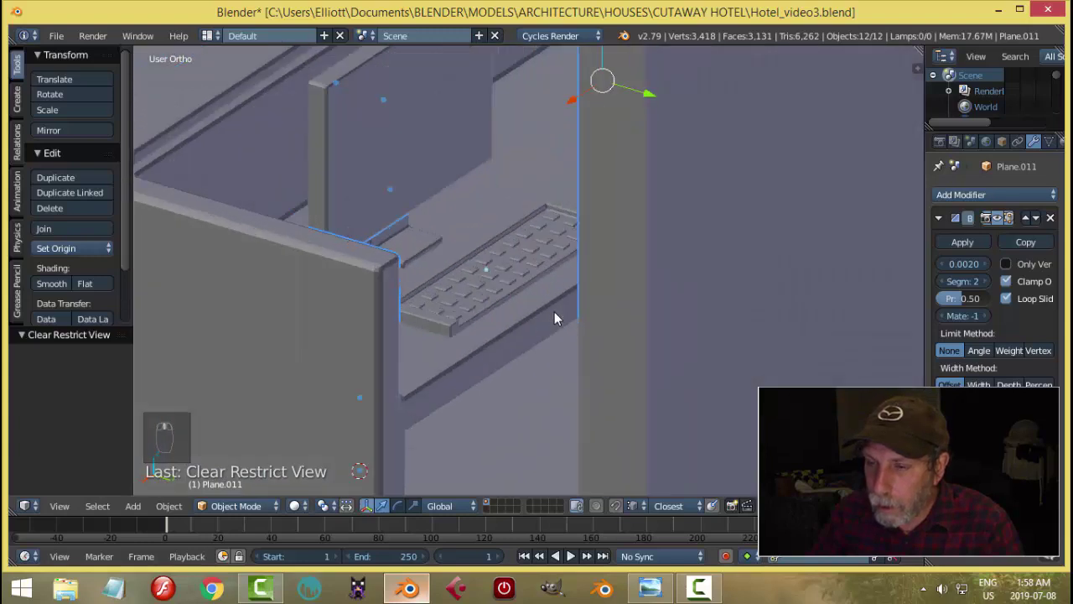
{"action": "right_click", "coordinate": [511, 281]}
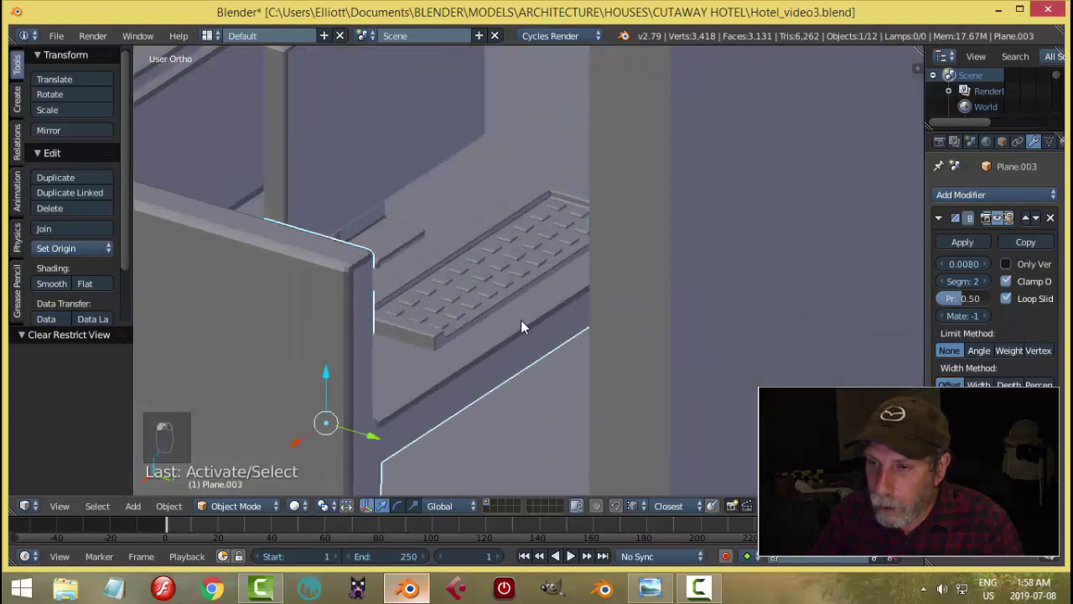
{"action": "right_click", "coordinate": [433, 367], "text": "shift"}
{"action": "key", "text": "shift+h"}
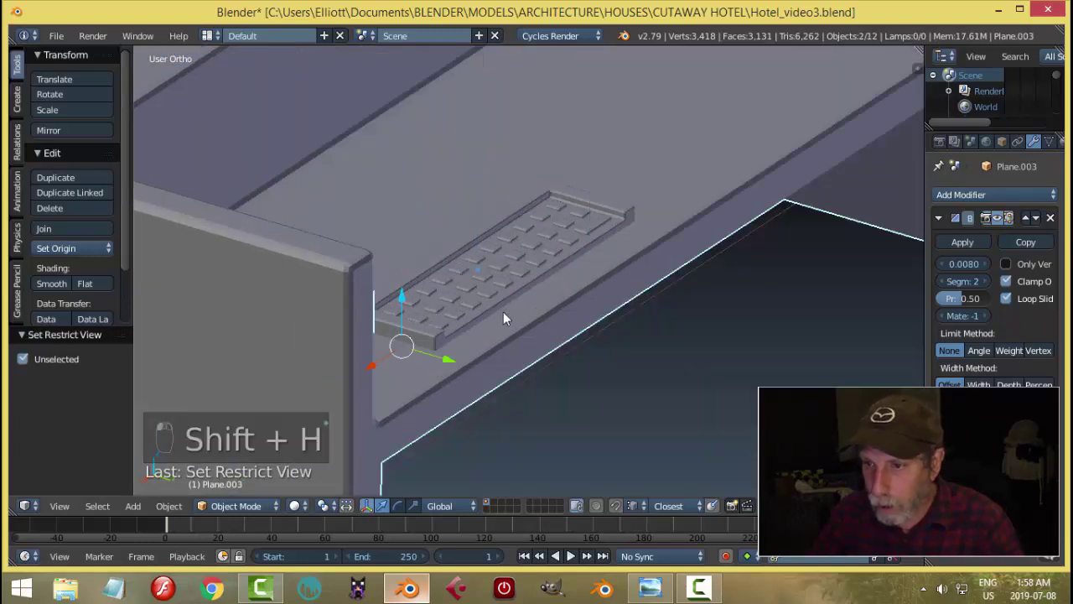
Lower the keyboard along the Z axis in a back view so that it rests on the desktop.
{"action": "right_click", "coordinate": [519, 285]}
{"action": "key", "text": "KP_1"}
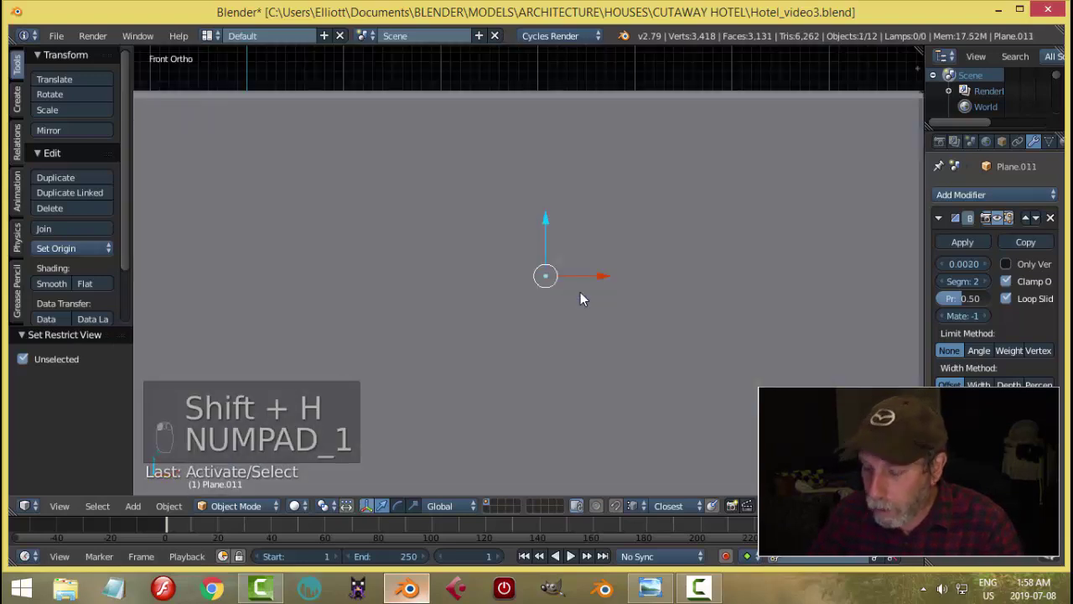
{"action": "key", "text": "ctrl+KP_1"}
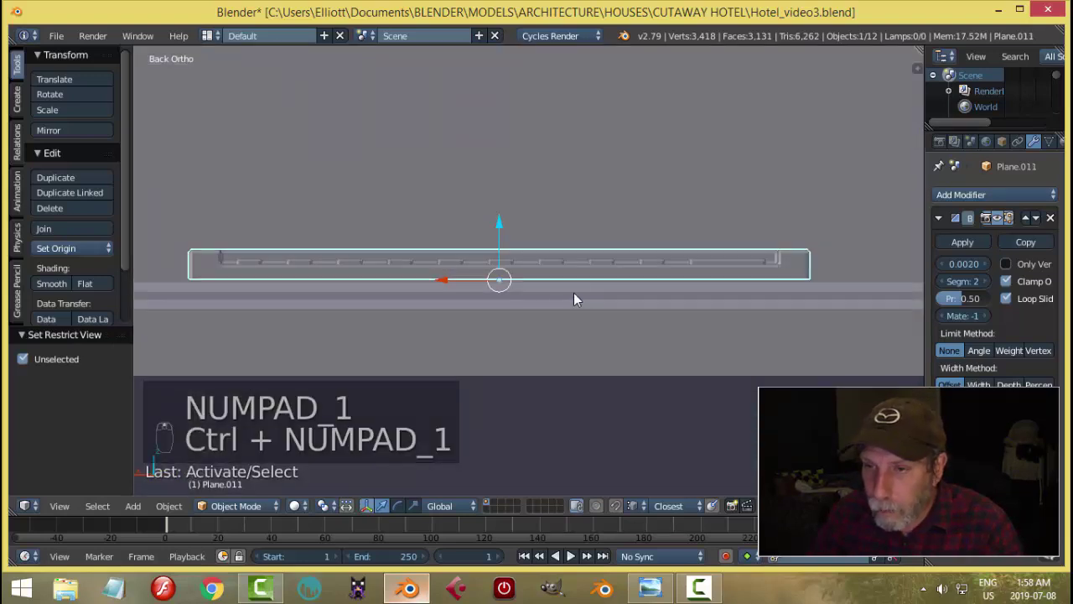
{"action": "middle_click_drag", "start_coordinate": [541, 304], "coordinate": [563, 303]}
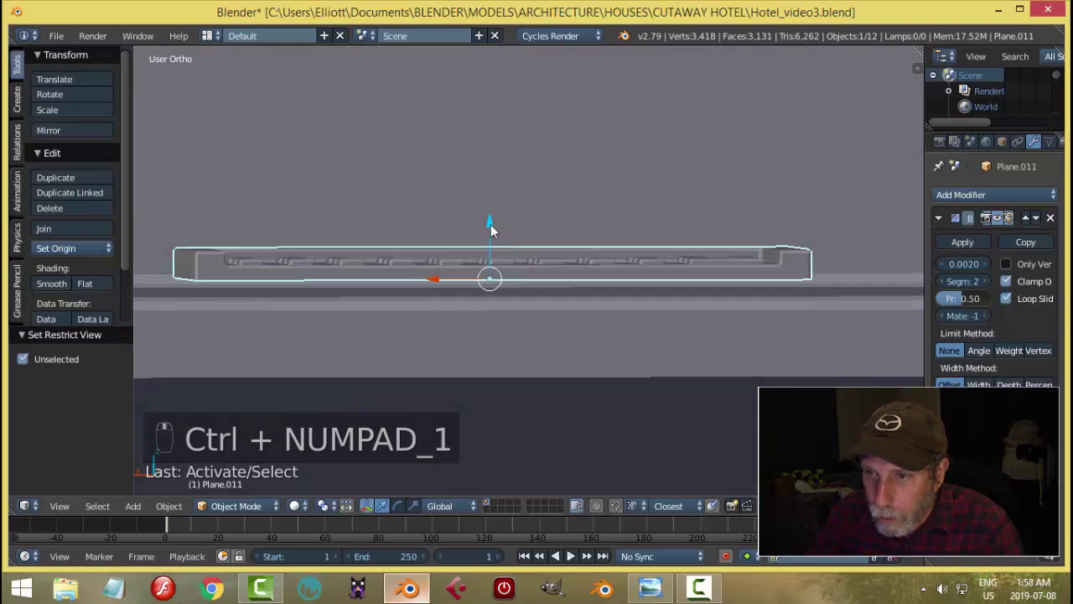
{"action": "key", "text": "a"}
{"action": "right_click", "coordinate": [514, 265]}
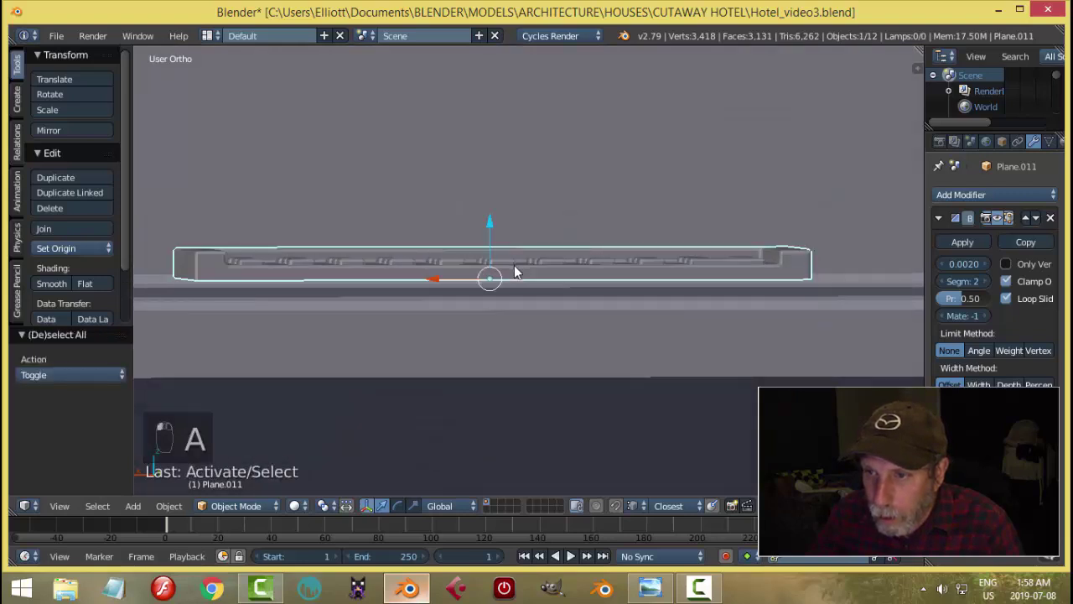
{"action": "left_click_drag", "start_coordinate": [493, 222], "coordinate": [492, 236]}
{"action": "key", "text": "a"}
{"action": "scroll", "coordinate": [555, 238], "scroll_direction": "down", "scroll_amount": 3}
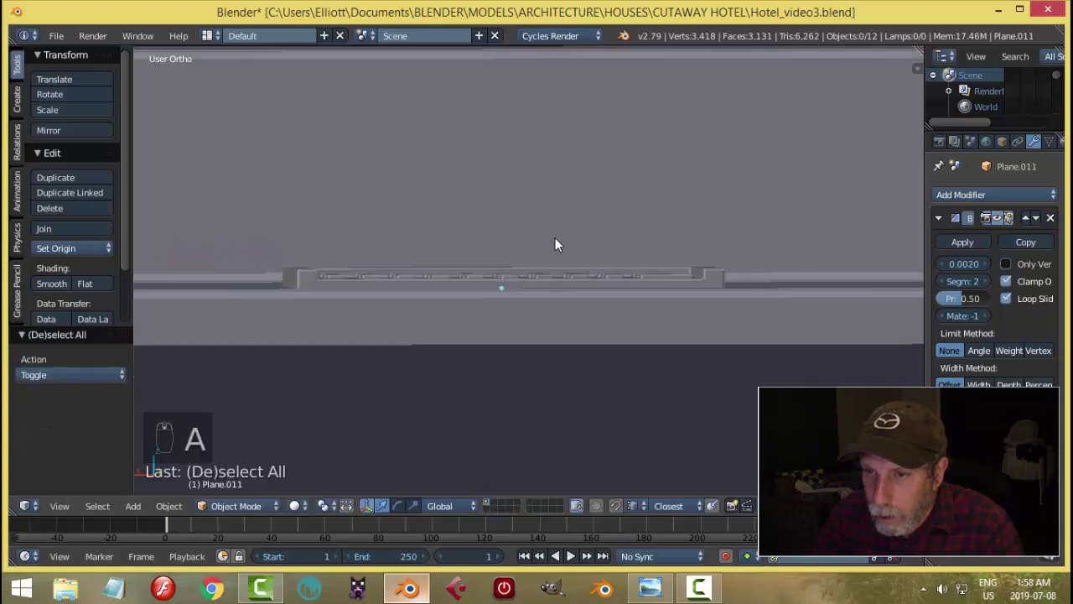
Unhide the rest of the scene and compare the keyboard's placement with the hotel reception reference image.
{"action": "middle_click_drag", "start_coordinate": [555, 237], "coordinate": [678, 313]}
{"action": "scroll", "coordinate": [560, 270], "scroll_direction": "down", "scroll_amount": 1}
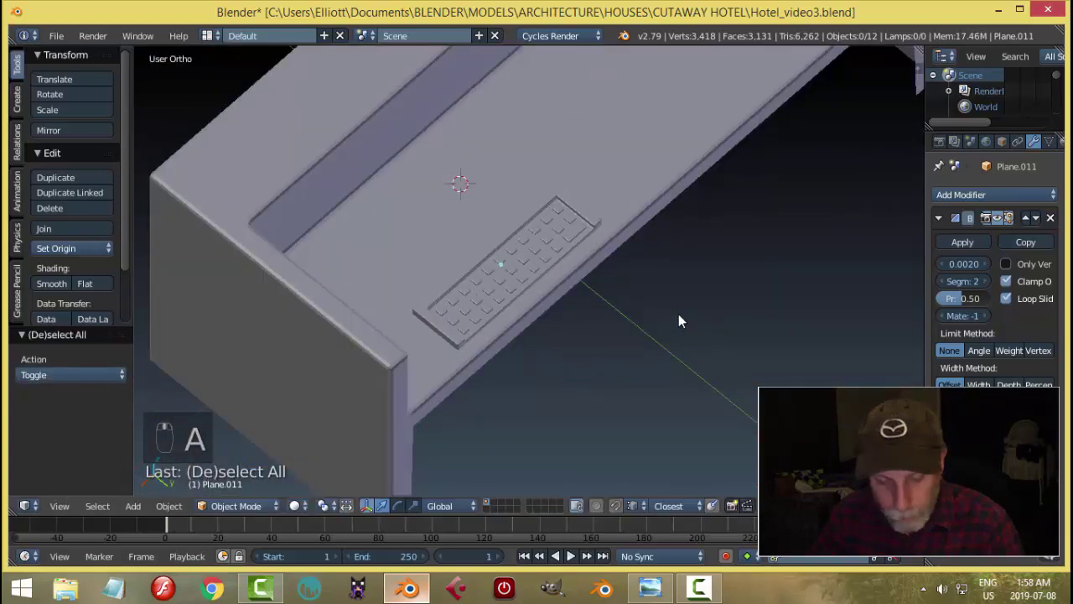
{"action": "key", "text": "alt+h"}
{"action": "key", "text": "a"}
{"action": "middle_click_drag", "start_coordinate": [577, 315], "coordinate": [675, 302]}
{"action": "scroll", "coordinate": [609, 352], "scroll_direction": "up", "scroll_amount": 4}
{"action": "left_click", "coordinate": [658, 594]}
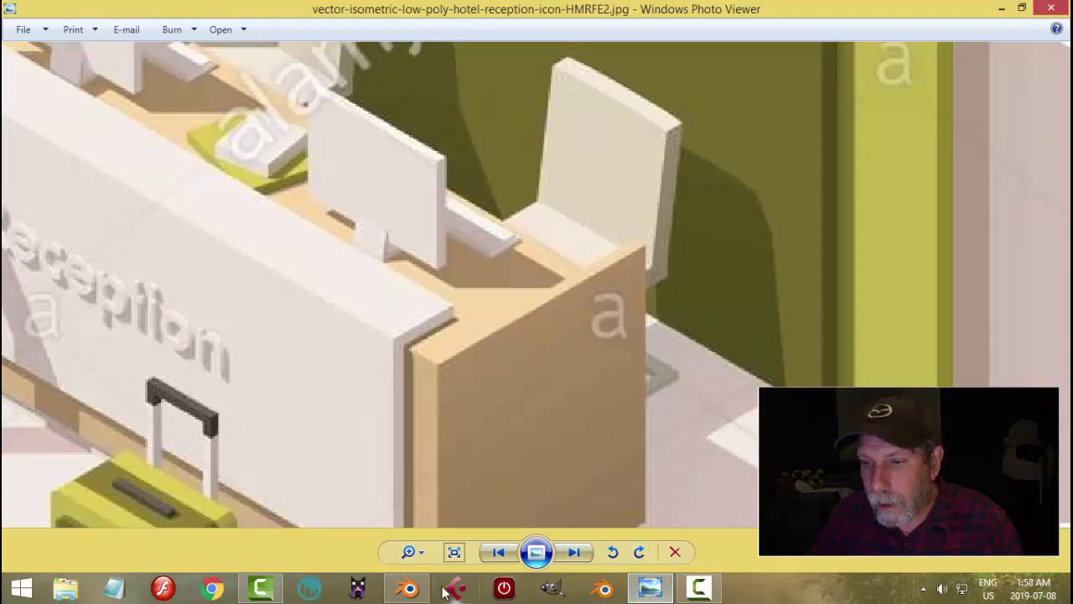
{"action": "left_click", "coordinate": [408, 589]}
{"action": "scroll", "coordinate": [595, 317], "scroll_direction": "down", "scroll_amount": 2}
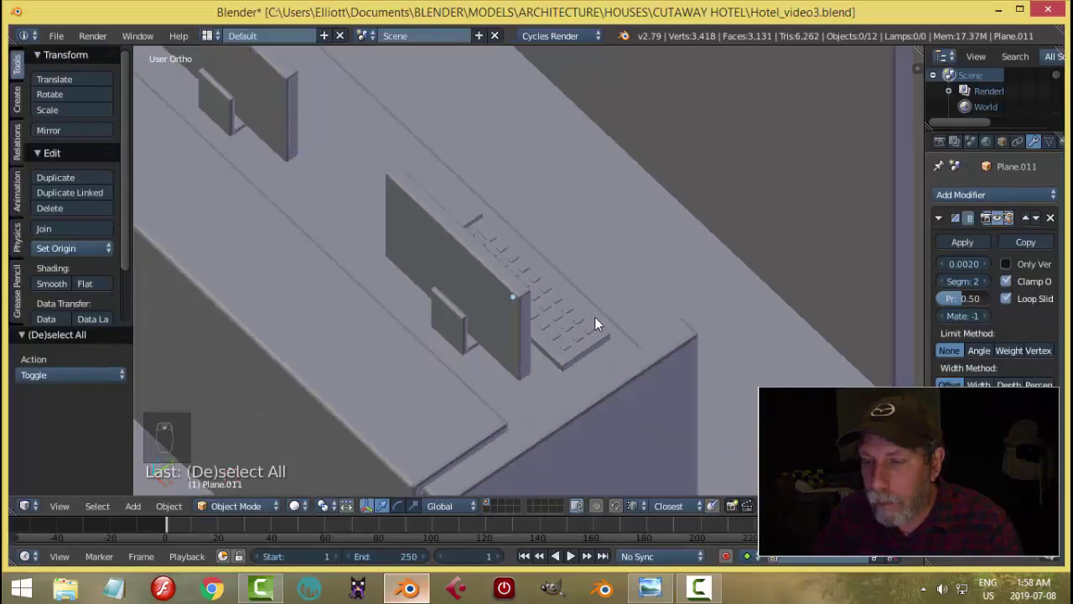
{"action": "middle_click_drag", "start_coordinate": [595, 317], "coordinate": [582, 327]}
Duplicate the keyboard in top view and place the copy along the X axis by the other monitor.
{"action": "right_click", "coordinate": [587, 314]}
{"action": "key", "text": "KP_7"}
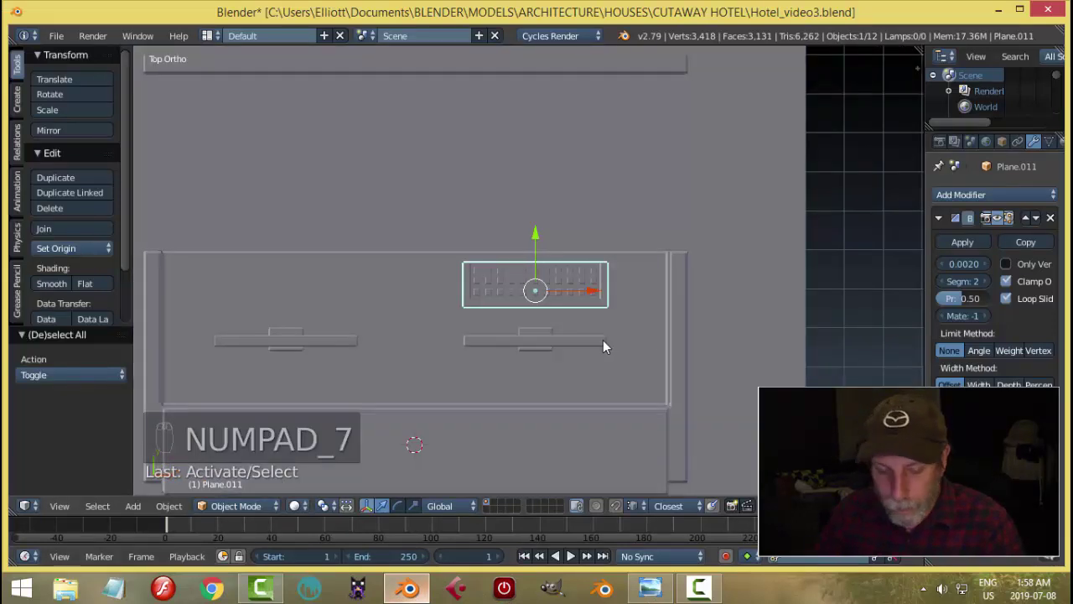
{"action": "key", "text": "shift+d"}
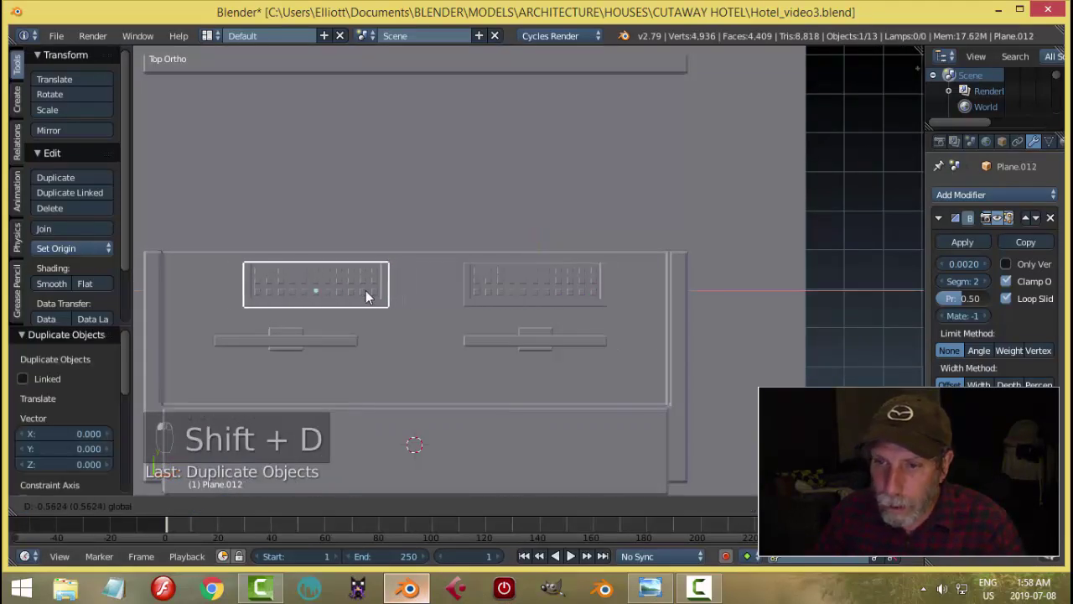
{"action": "left_click", "coordinate": [344, 292]}
{"action": "key", "text": "a"}
Check both keyboards' placement on the desk, deselect everything and save the file.
{"action": "middle_click_drag", "start_coordinate": [419, 302], "coordinate": [606, 292]}
{"action": "scroll", "coordinate": [587, 251], "scroll_direction": "up", "scroll_amount": 3}
{"action": "middle_click_drag", "start_coordinate": [564, 243], "coordinate": [571, 179]}
{"action": "right_click", "coordinate": [526, 164]}
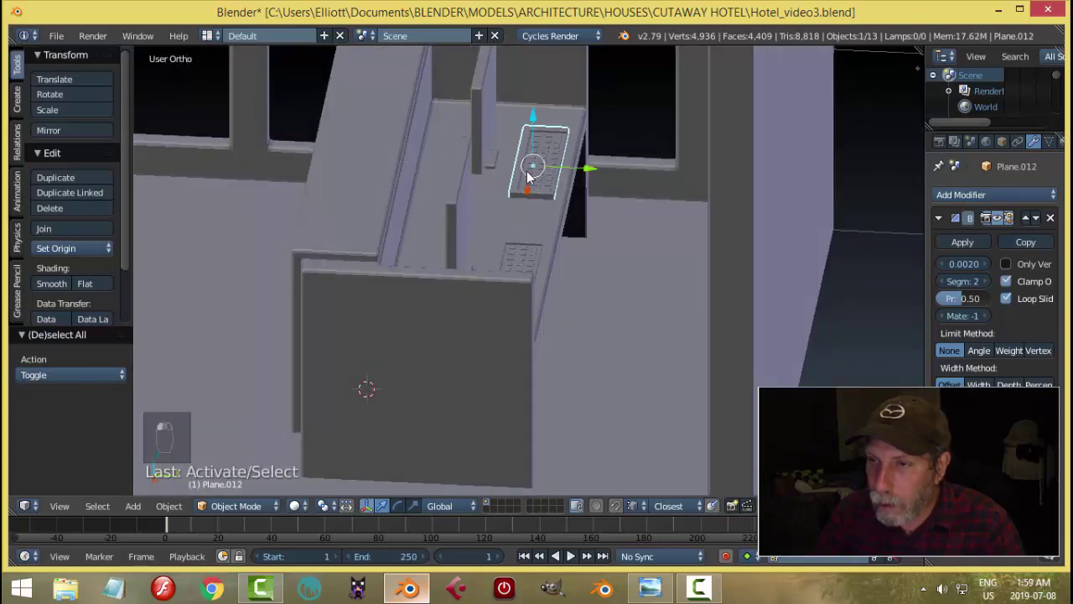
{"action": "right_click", "coordinate": [530, 248], "text": "shift"}
{"action": "middle_click_drag", "start_coordinate": [608, 236], "coordinate": [565, 258]}
{"action": "key", "text": "a"}
{"action": "scroll", "coordinate": [611, 306], "scroll_direction": "up", "scroll_amount": 5}
{"action": "scroll", "coordinate": [621, 300], "scroll_direction": "up", "scroll_amount": 3}
{"action": "key", "text": "ctrl+s"}
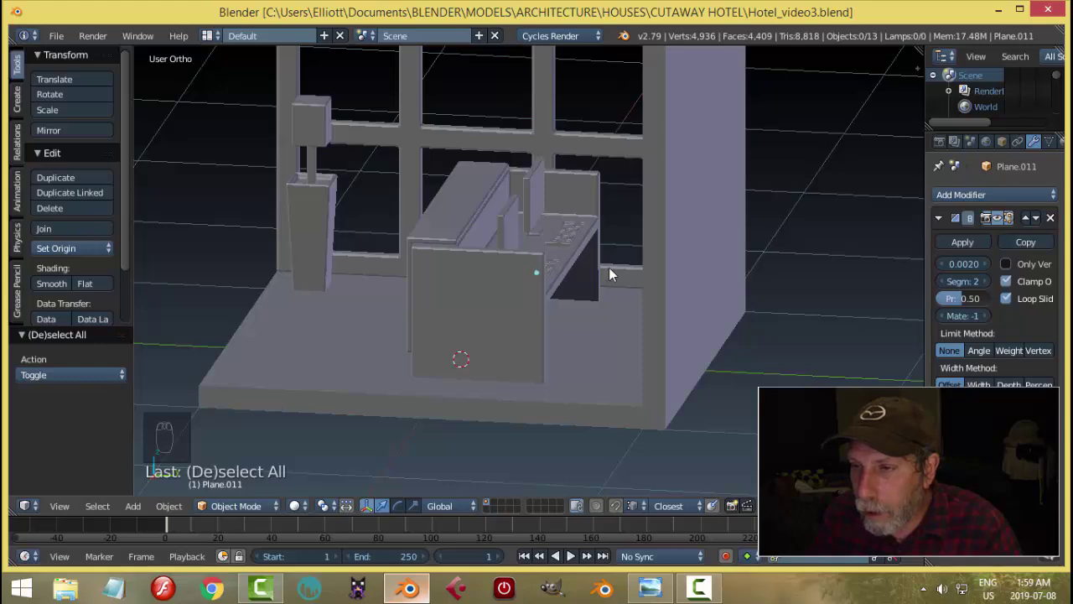
Compare the modeled reception desk, monitors and keyboards with the hotel reception reference image.
{"action": "middle_click_drag", "start_coordinate": [609, 267], "coordinate": [587, 276]}
{"action": "left_click", "coordinate": [651, 587]}
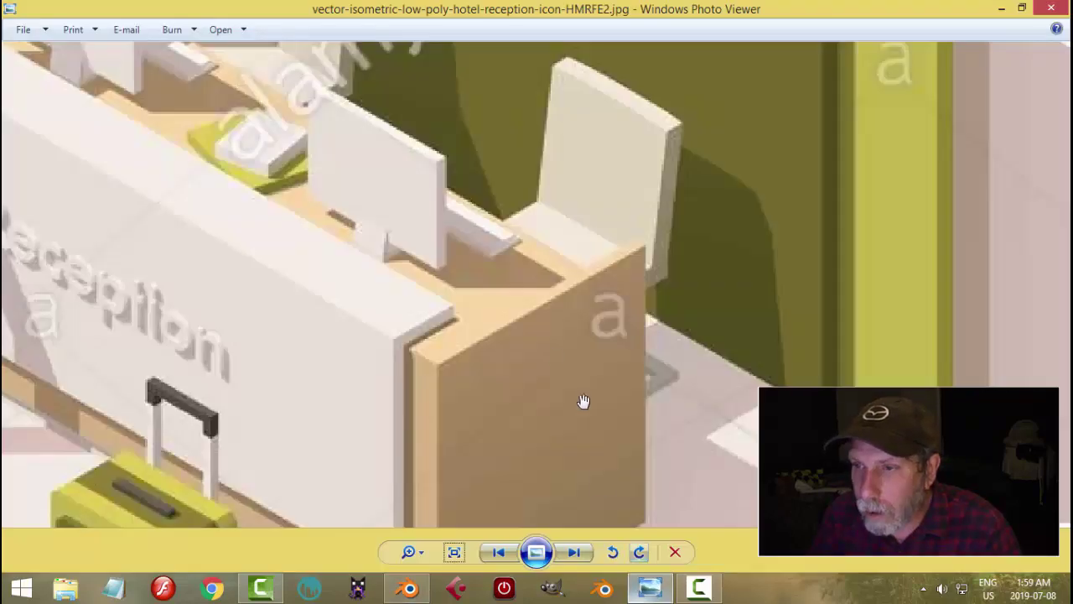
{"action": "scroll", "coordinate": [436, 289], "scroll_direction": "down", "scroll_amount": 2}
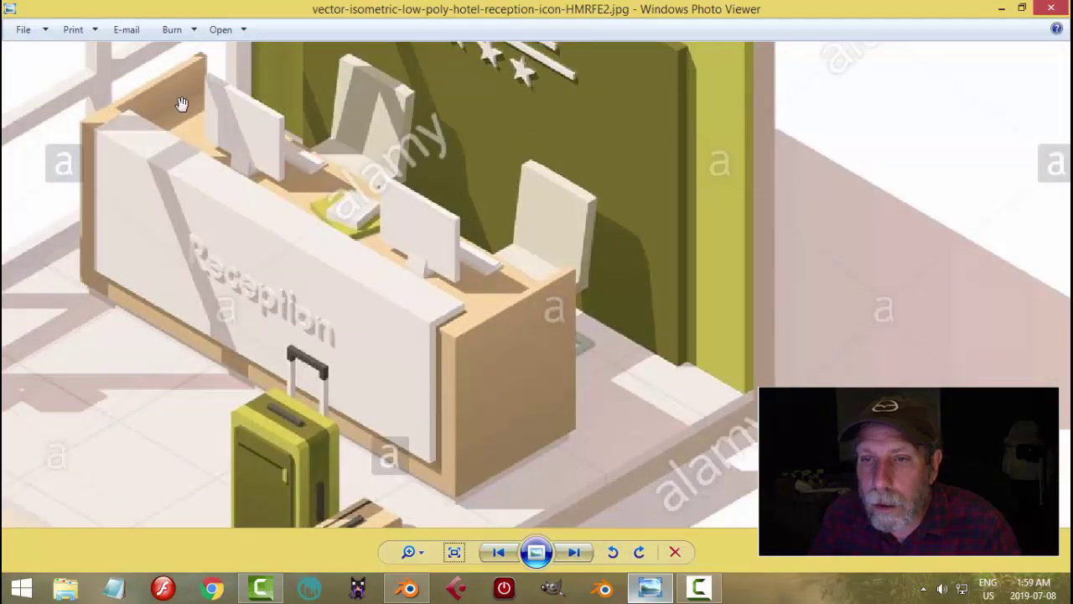
{"action": "left_click", "coordinate": [408, 587]}
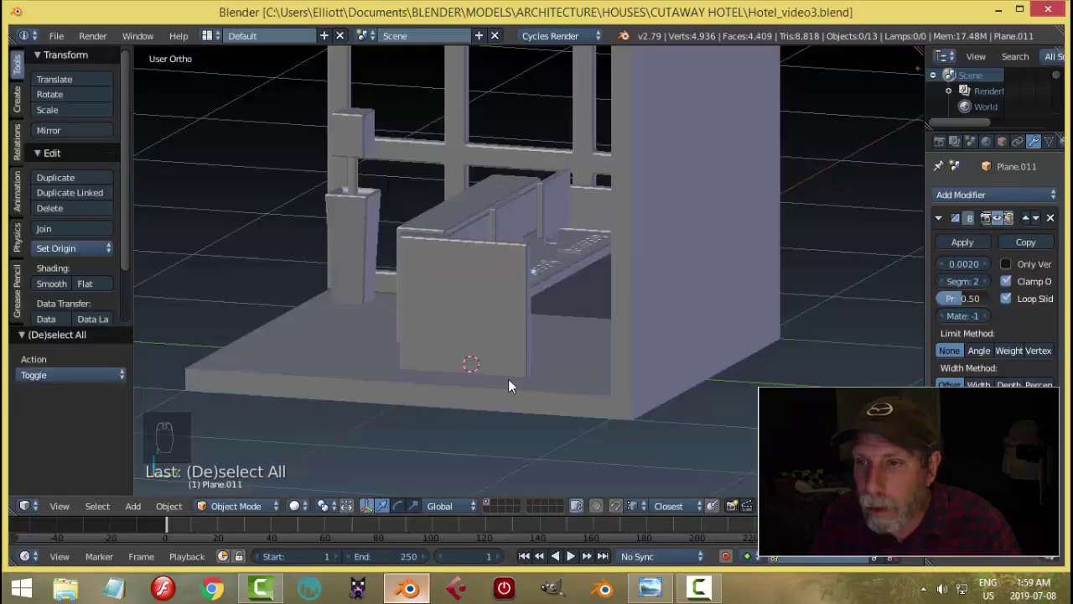
{"action": "middle_click_drag", "start_coordinate": [509, 379], "coordinate": [617, 339]}
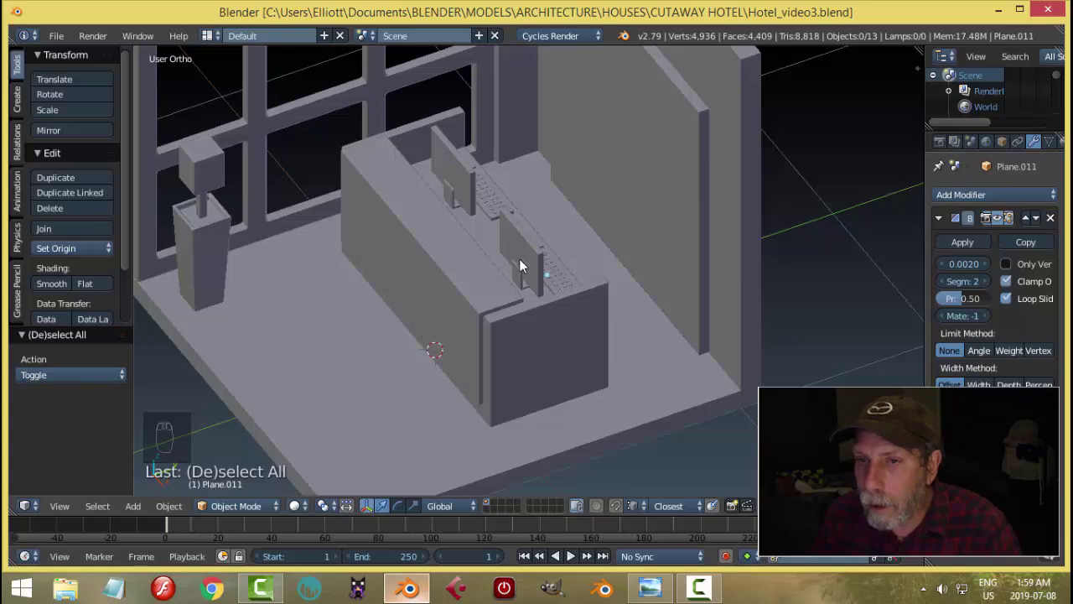
{"action": "middle_click_drag", "start_coordinate": [519, 258], "coordinate": [522, 261]}
{"action": "left_click", "coordinate": [650, 587]}
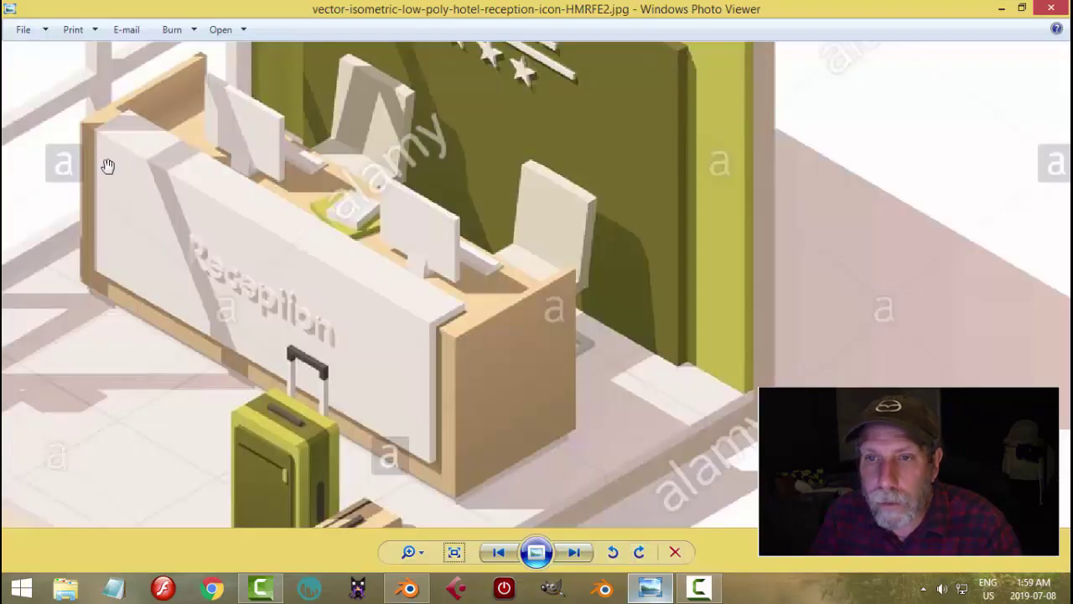
{"action": "scroll", "coordinate": [225, 234], "scroll_direction": "down", "scroll_amount": 2}
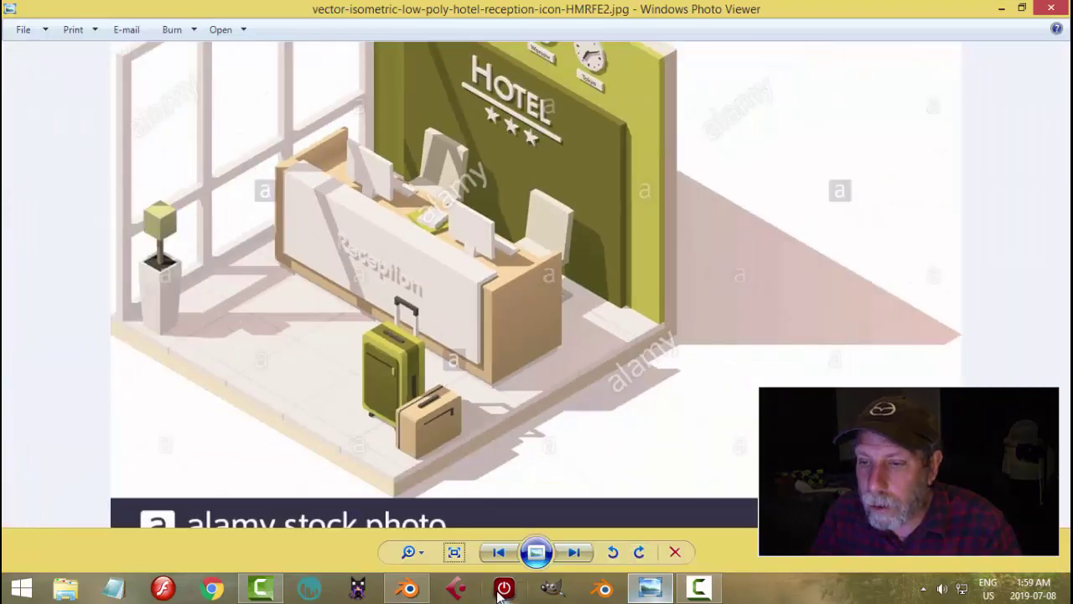
{"action": "left_click", "coordinate": [410, 587]}
{"action": "middle_click_drag", "start_coordinate": [412, 359], "coordinate": [436, 355]}
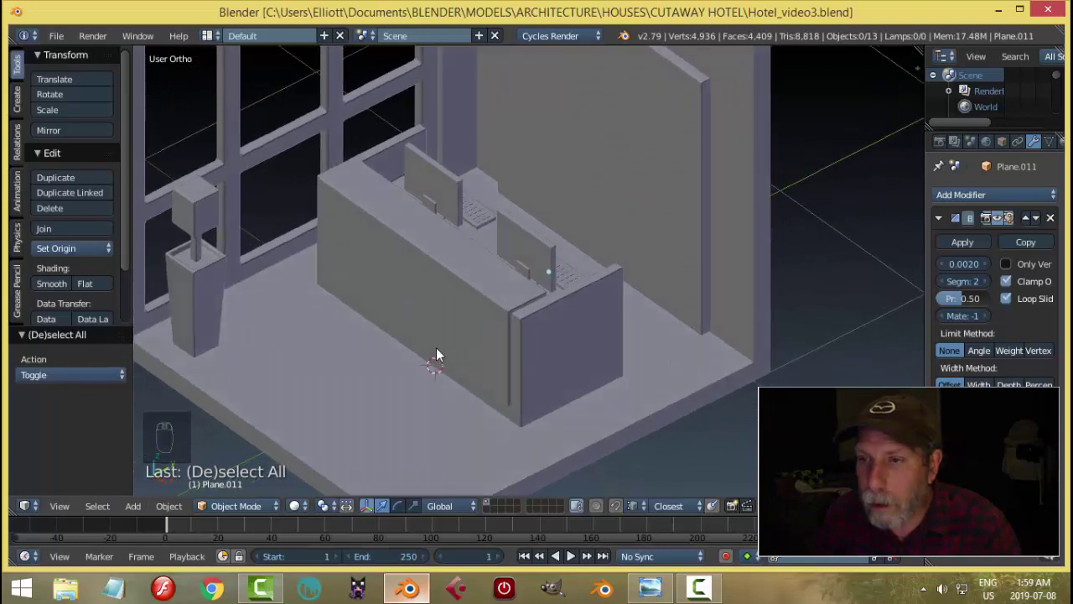
{"action": "left_click", "coordinate": [650, 587]}
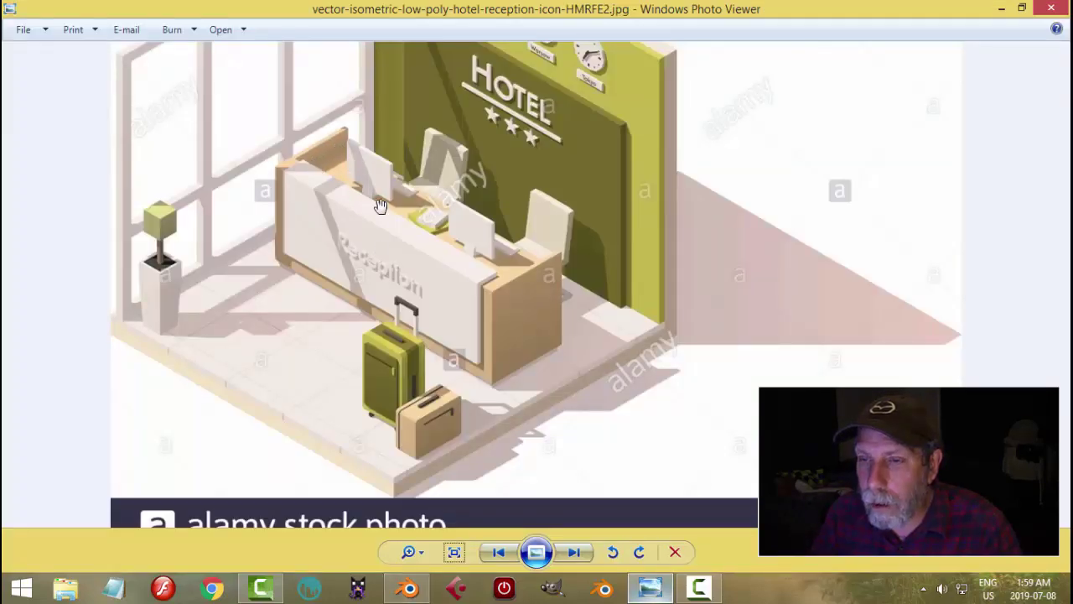
{"action": "left_click", "coordinate": [410, 588]}
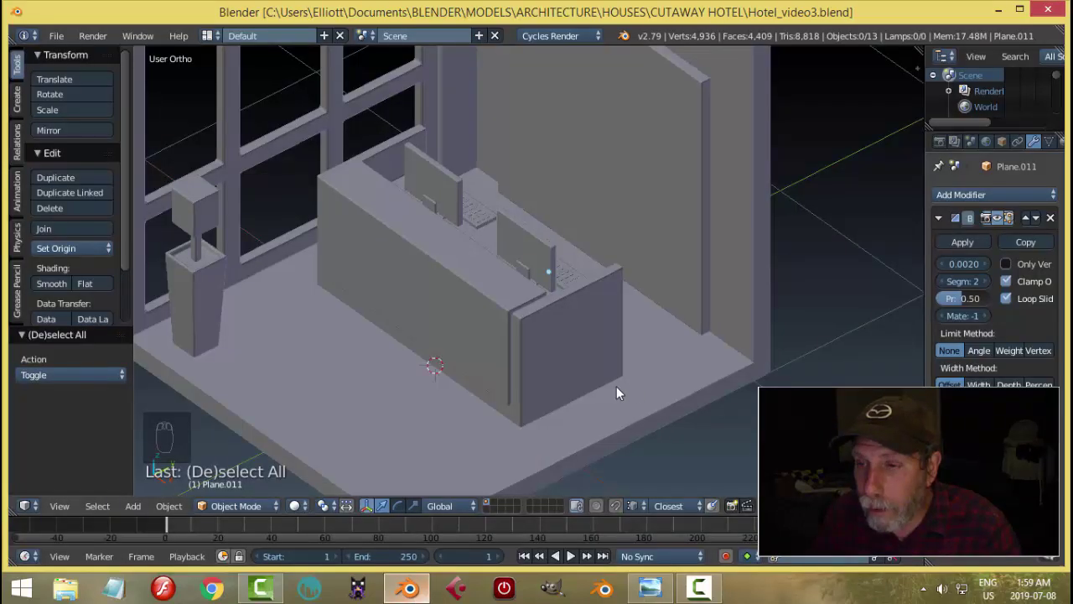
Put the desk in Edit Mode and box-select its horizontal desktop faces in a right-side wireframe view.
{"action": "middle_click_drag", "start_coordinate": [616, 388], "coordinate": [515, 317]}
{"action": "right_click", "coordinate": [515, 317]}
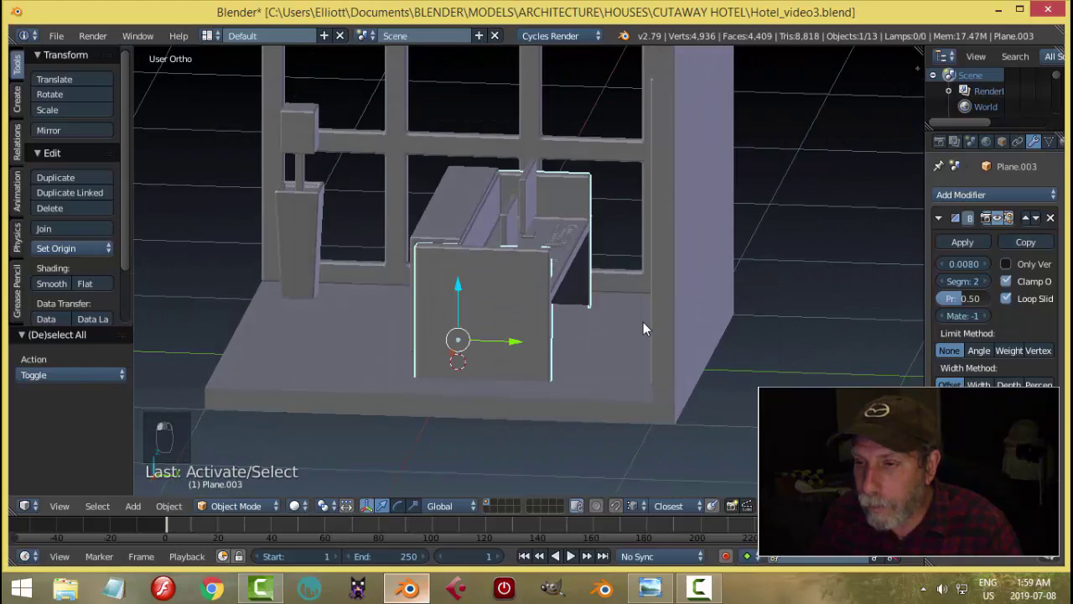
{"action": "key", "text": "Tab"}
{"action": "key", "text": "KP_3"}
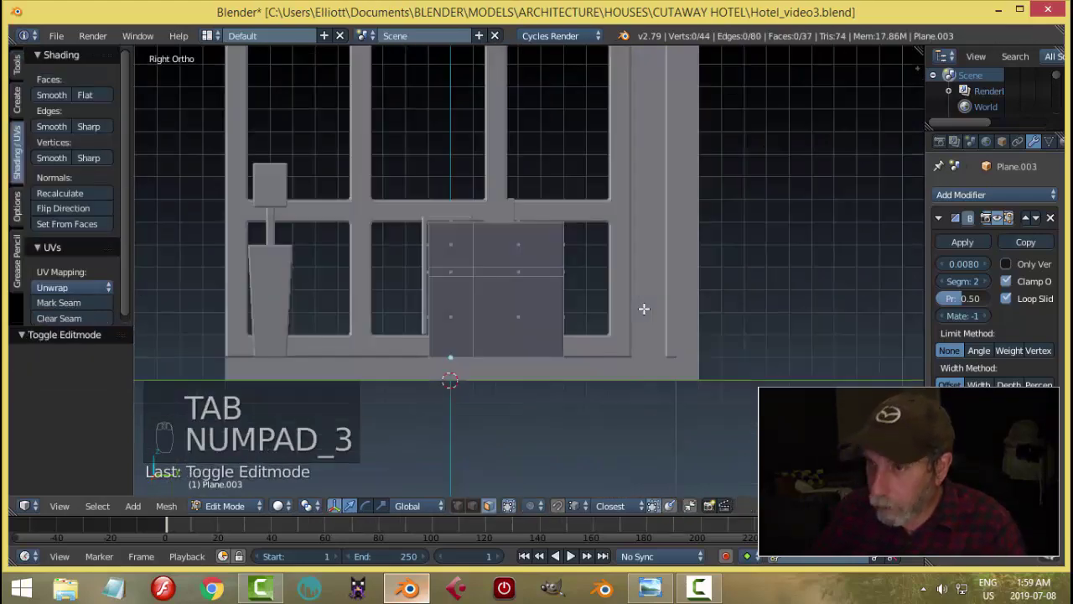
{"action": "key", "text": "z"}
{"action": "left_click", "coordinate": [733, 309]}
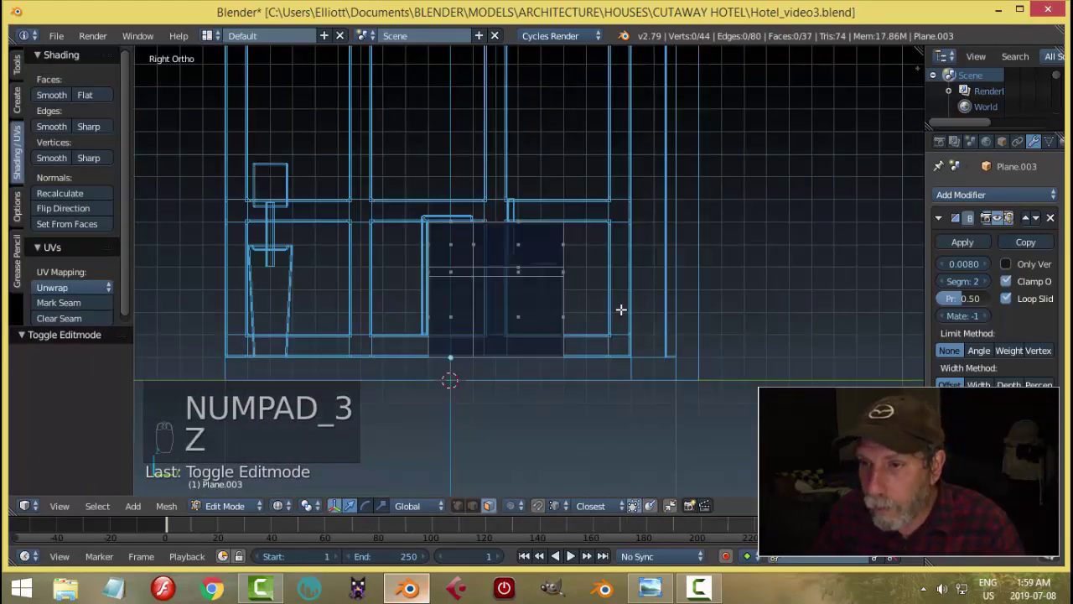
{"action": "scroll", "coordinate": [545, 289], "scroll_direction": "up", "scroll_amount": 1}
{"action": "key", "text": "b"}
{"action": "left_click_drag", "start_coordinate": [369, 249], "coordinate": [618, 297]}
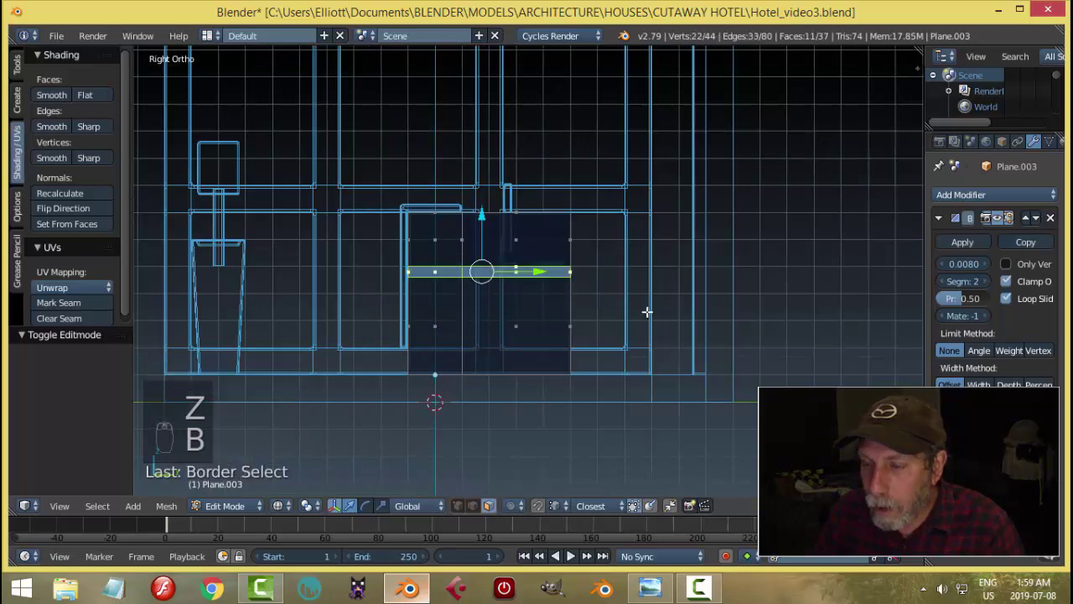
Set the snapping element to Increment and raise the selected desktop faces about 0.058 along Z.
{"action": "scroll", "coordinate": [646, 311], "scroll_direction": "up", "scroll_amount": 9}
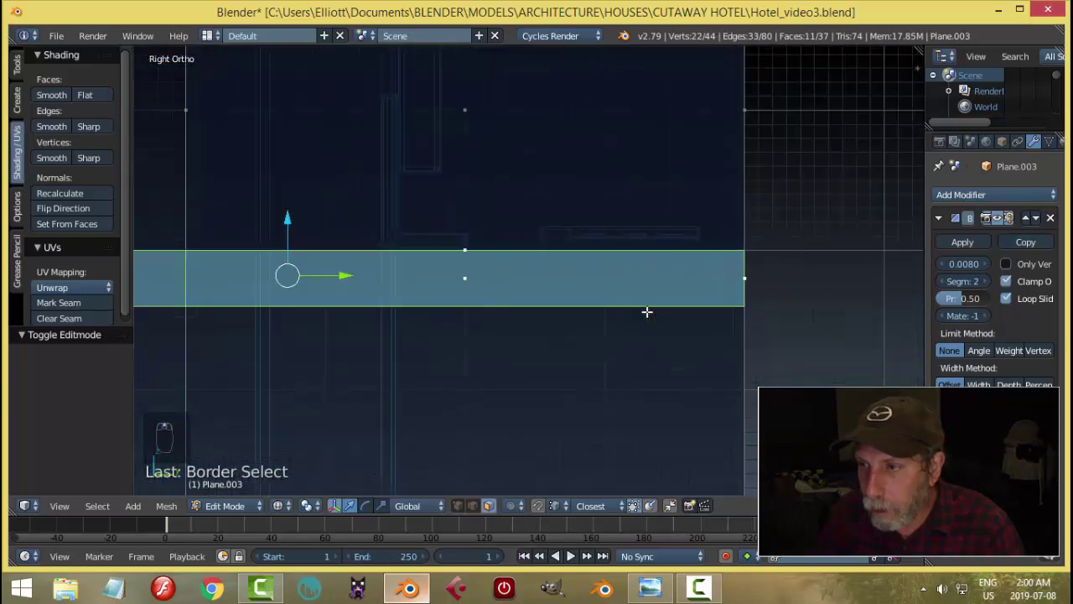
{"action": "scroll", "coordinate": [647, 311], "scroll_direction": "down", "scroll_amount": 3}
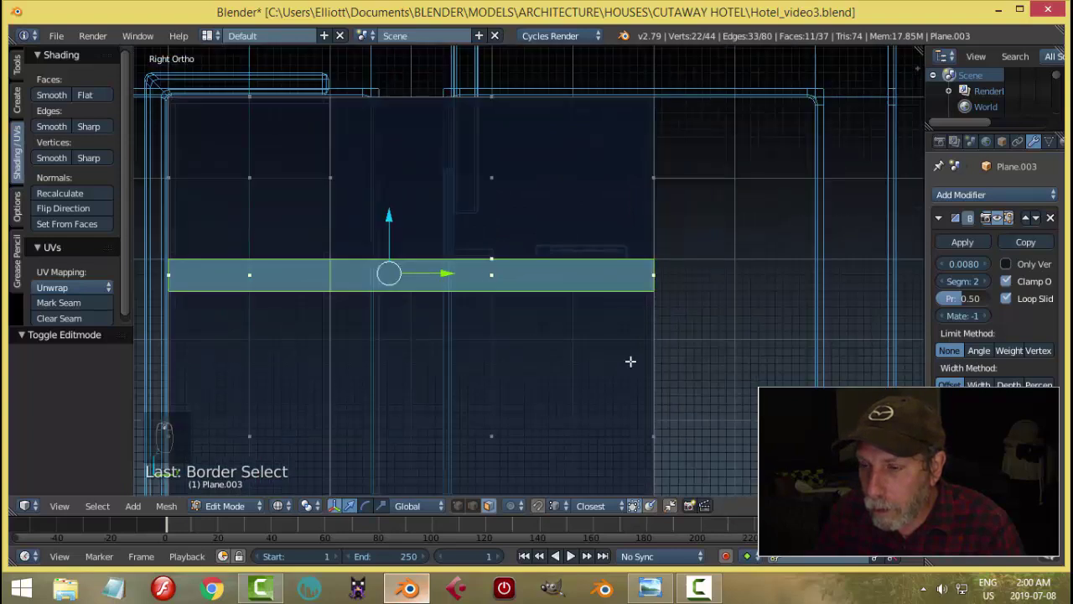
{"action": "left_click", "coordinate": [555, 505]}
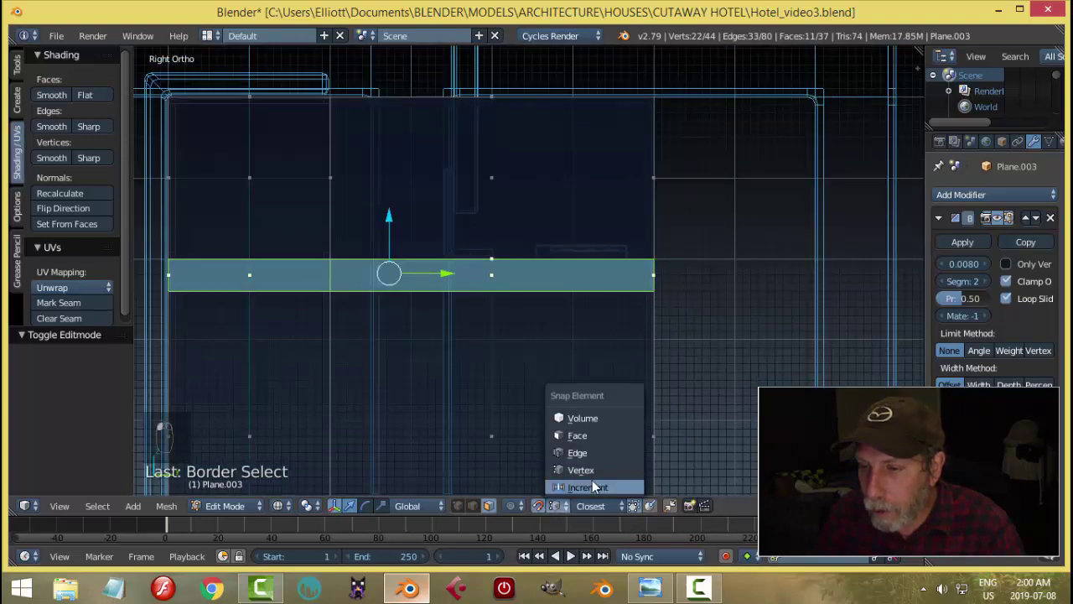
{"action": "left_click", "coordinate": [592, 488]}
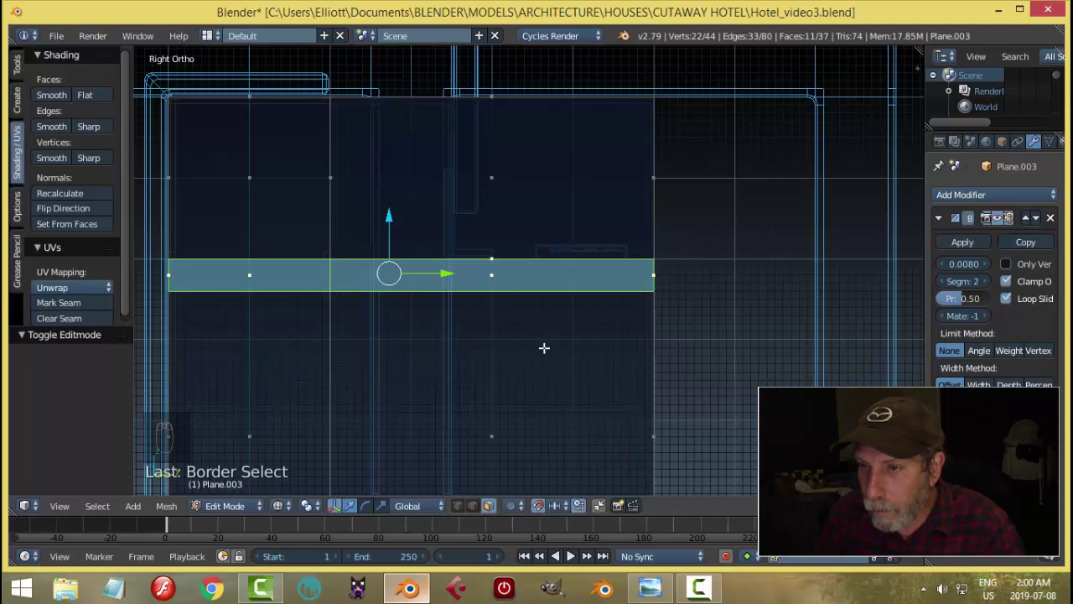
{"action": "scroll", "coordinate": [545, 348], "scroll_direction": "up", "scroll_amount": 3}
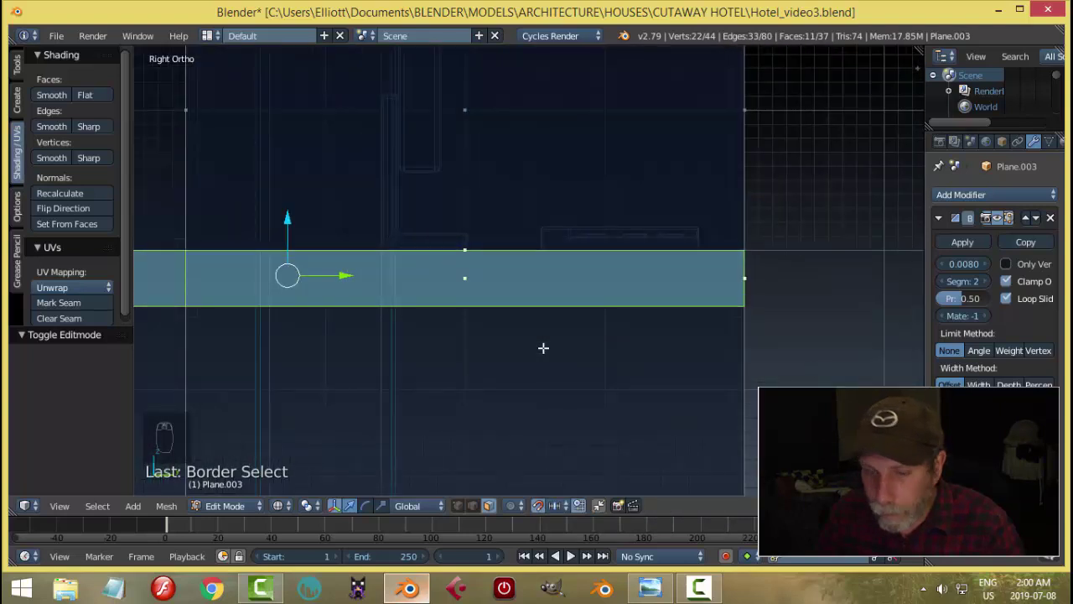
{"action": "scroll", "coordinate": [543, 348], "scroll_direction": "up", "scroll_amount": 2}
{"action": "scroll", "coordinate": [544, 347], "scroll_direction": "down", "scroll_amount": 3}
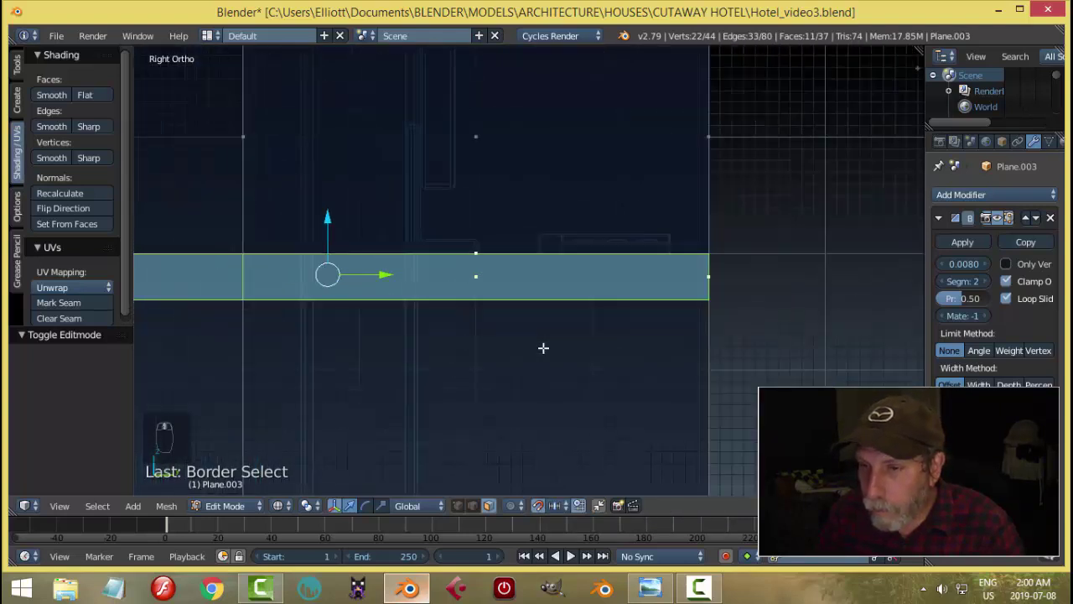
{"action": "scroll", "coordinate": [544, 347], "scroll_direction": "up", "scroll_amount": 3}
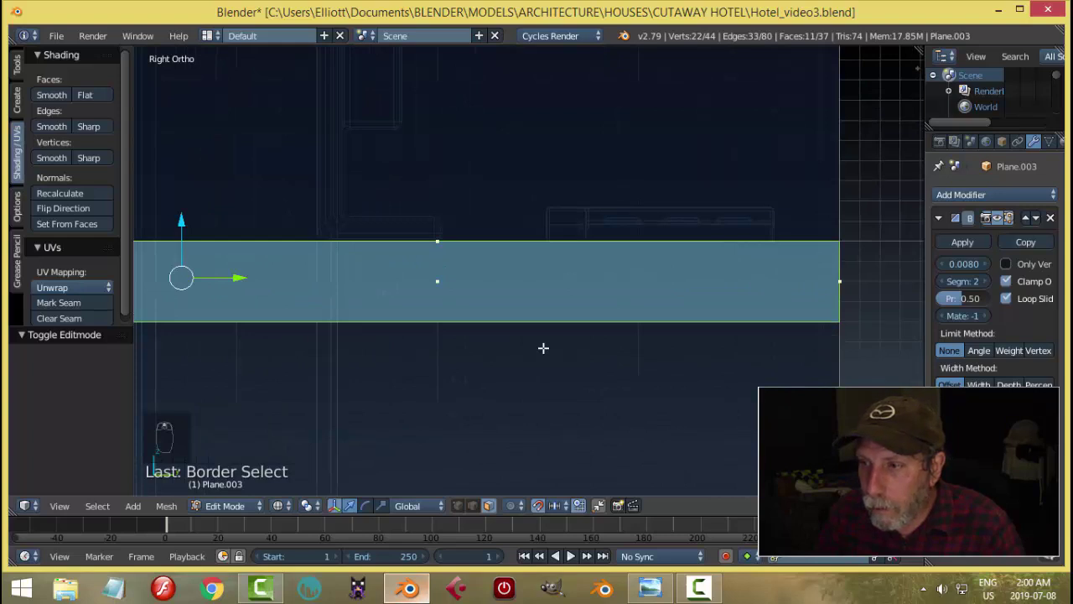
{"action": "scroll", "coordinate": [543, 347], "scroll_direction": "down", "scroll_amount": 2}
{"action": "left_click_drag", "start_coordinate": [329, 226], "coordinate": [355, 154]}
{"action": "scroll", "coordinate": [569, 206], "scroll_direction": "down", "scroll_amount": 3}
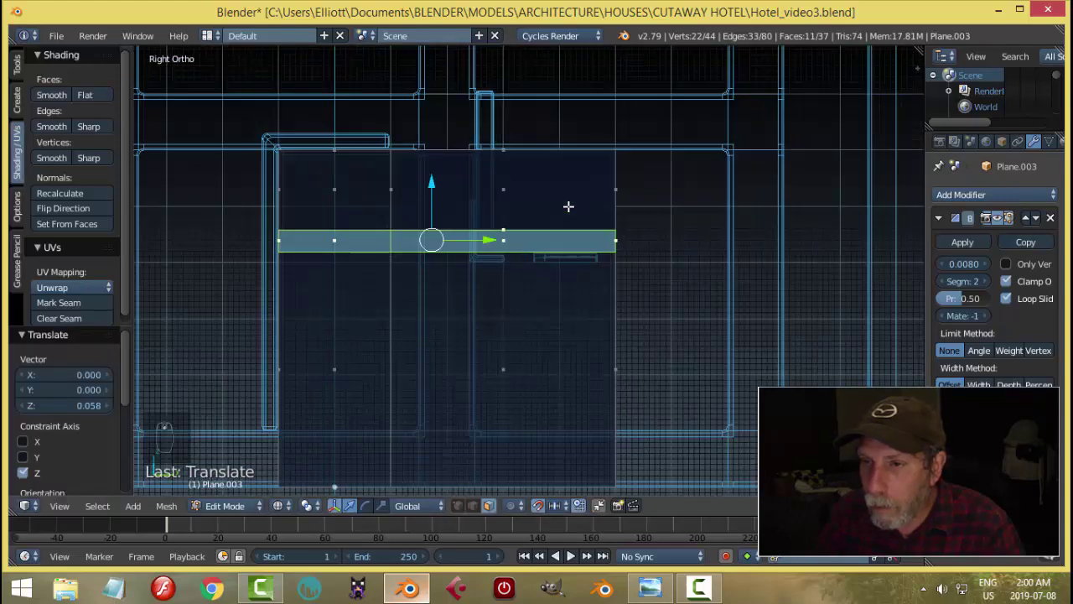
Return to solid shading, deselect the desktop faces and leave Edit Mode on the desk.
{"action": "mouse_move", "coordinate": [560, 212]}
{"action": "middle_mouse_down"}
{"action": "mouse_move", "coordinate": [606, 277]}
{"action": "mouse_move", "coordinate": [611, 269]}
{"action": "middle_mouse_up"}
{"action": "key", "text": "z"}
{"action": "left_click", "coordinate": [609, 361]}
{"action": "mouse_move", "coordinate": [612, 352]}
{"action": "middle_mouse_down"}
{"action": "mouse_move", "coordinate": [549, 255]}
{"action": "mouse_move", "coordinate": [508, 282]}
{"action": "mouse_move", "coordinate": [508, 252]}
{"action": "mouse_move", "coordinate": [529, 260]}
{"action": "middle_mouse_up"}
{"action": "key", "text": "a"}
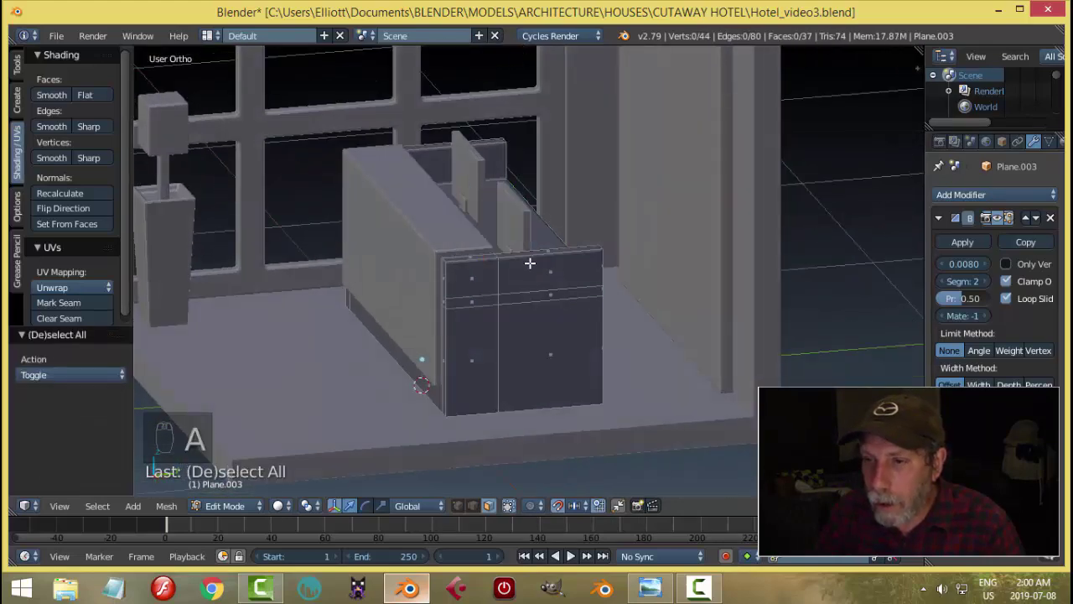
{"action": "key", "text": "Tab"}
{"action": "left_click", "coordinate": [431, 268]}
{"action": "key", "text": "a"}
{"action": "middle_click_drag", "start_coordinate": [599, 242], "coordinate": [549, 255]}
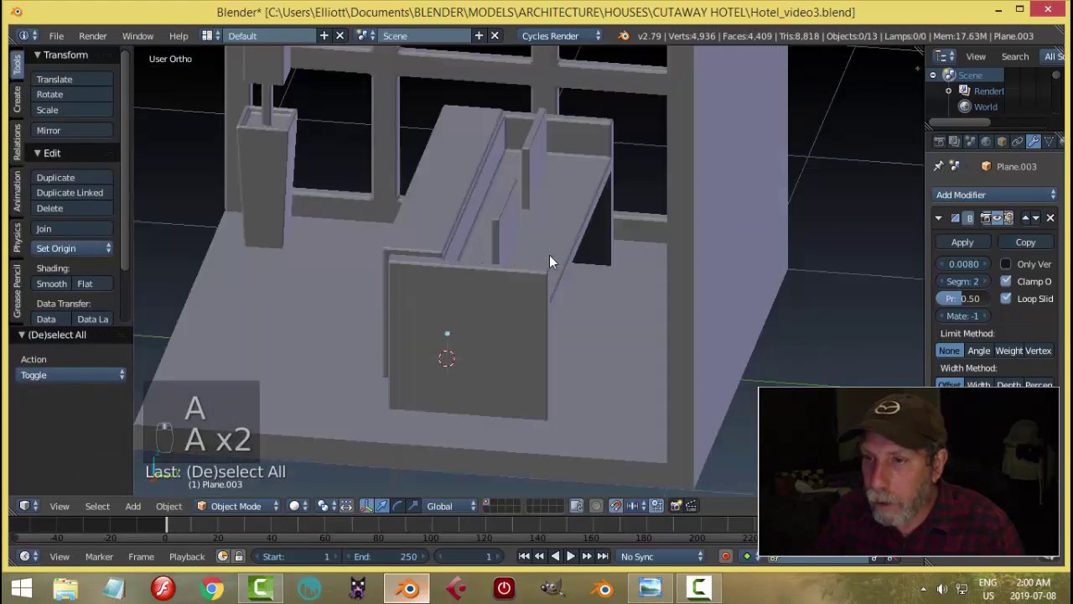
Select both keyboards in wireframe and raise them about 0.059 along Z onto the desktop.
{"action": "scroll", "coordinate": [555, 252], "scroll_direction": "up", "scroll_amount": 2}
{"action": "right_click", "coordinate": [558, 251]}
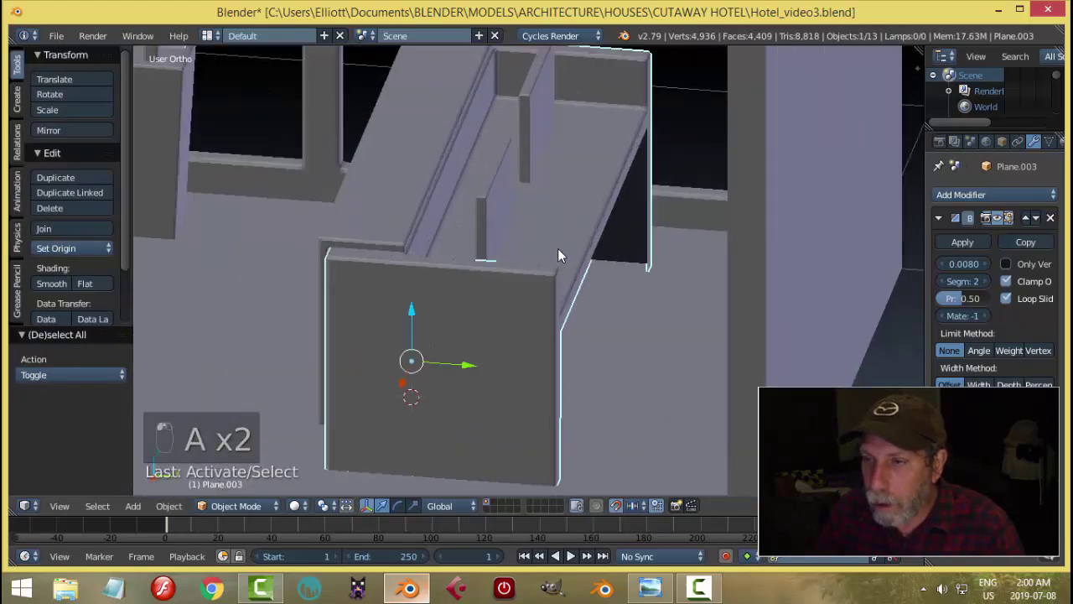
{"action": "key", "text": "z"}
{"action": "left_click", "coordinate": [598, 248]}
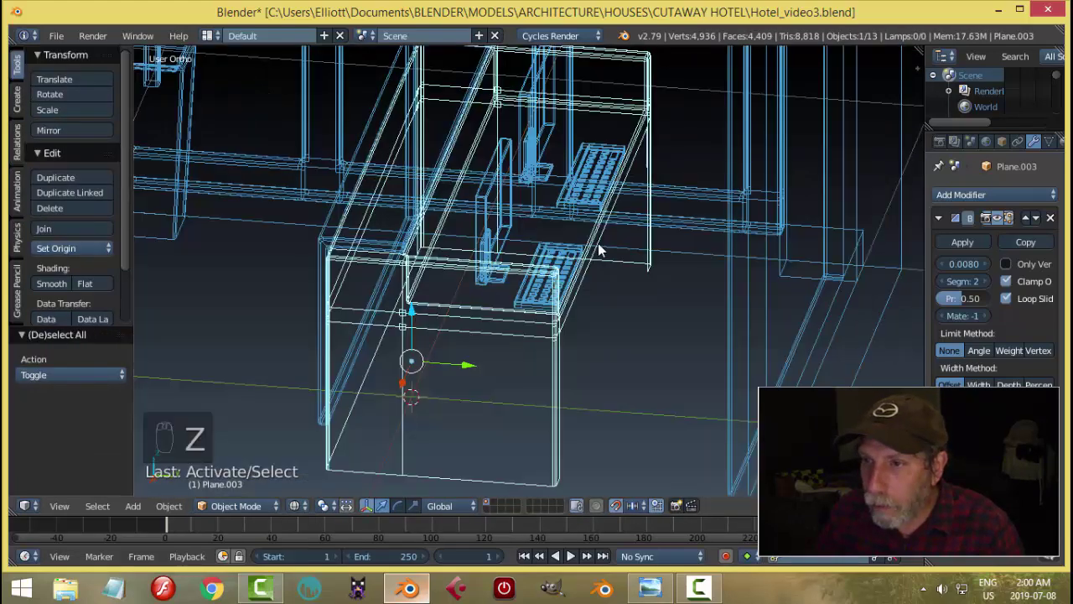
{"action": "right_click", "coordinate": [590, 184]}
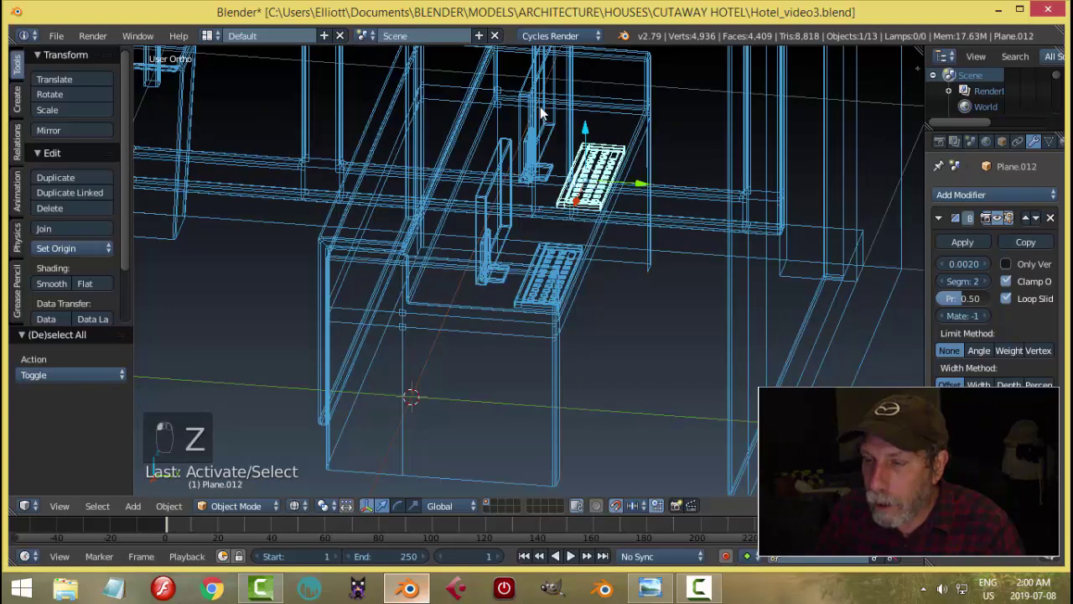
{"action": "right_click", "coordinate": [569, 249], "text": "shift"}
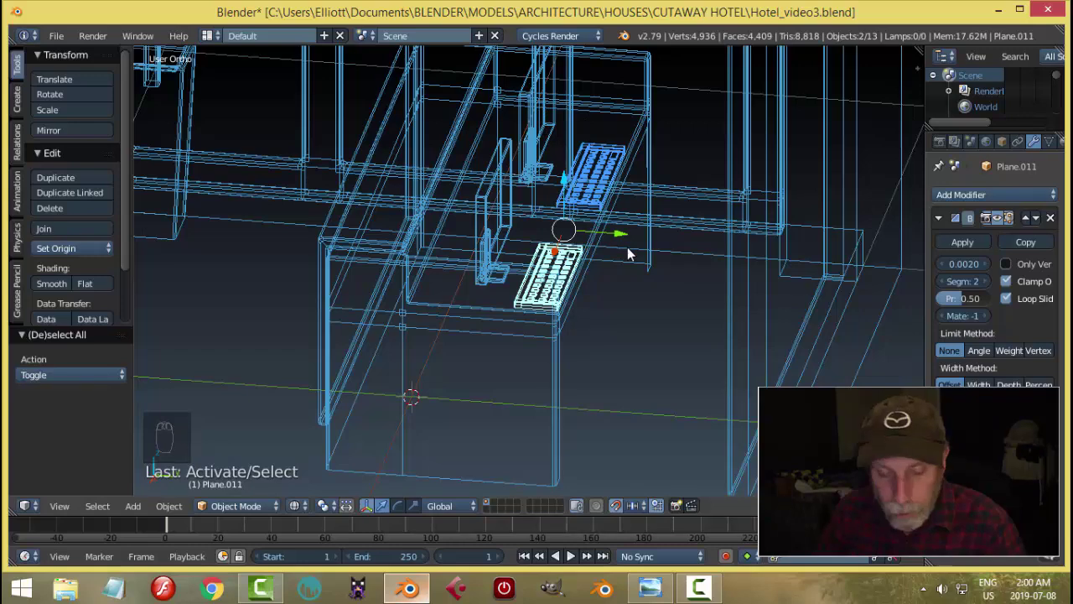
{"action": "key", "text": "z"}
{"action": "left_click", "coordinate": [655, 327]}
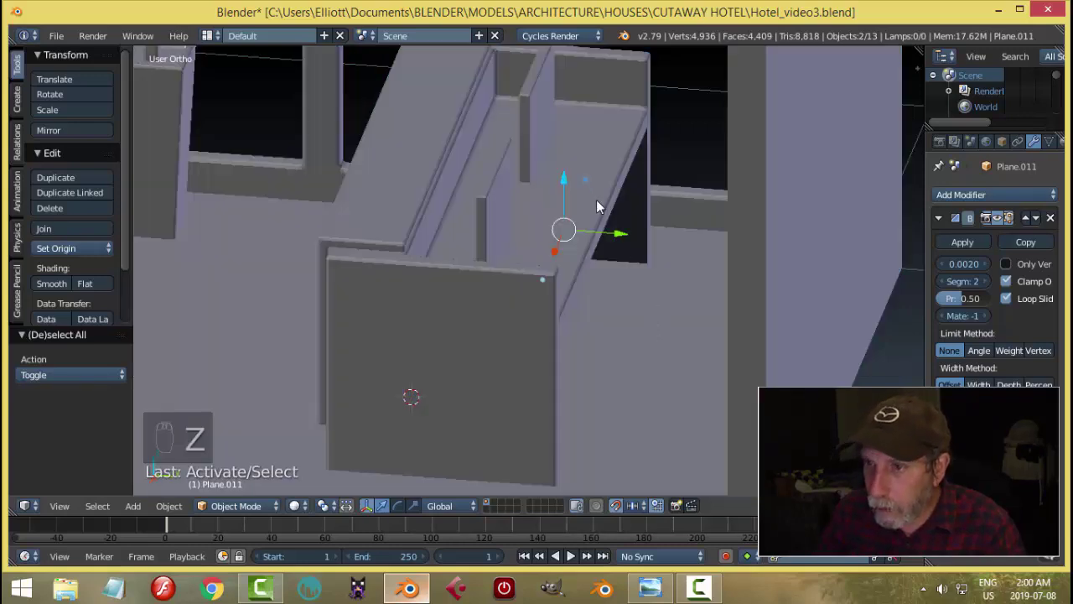
{"action": "middle_click_drag", "start_coordinate": [596, 200], "coordinate": [633, 402]}
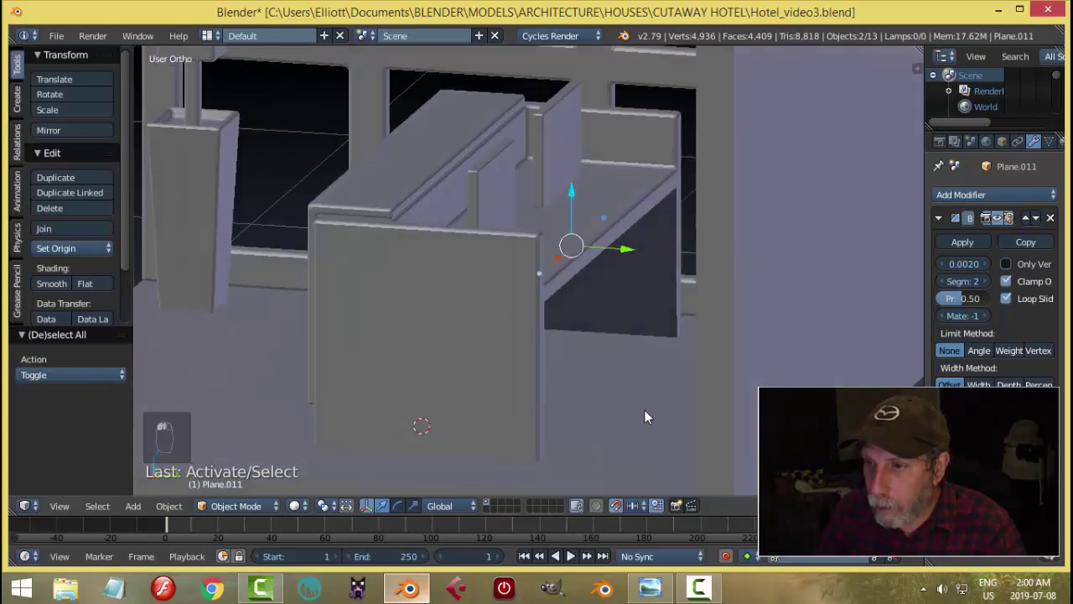
{"action": "middle_click_drag", "start_coordinate": [620, 456], "coordinate": [624, 368]}
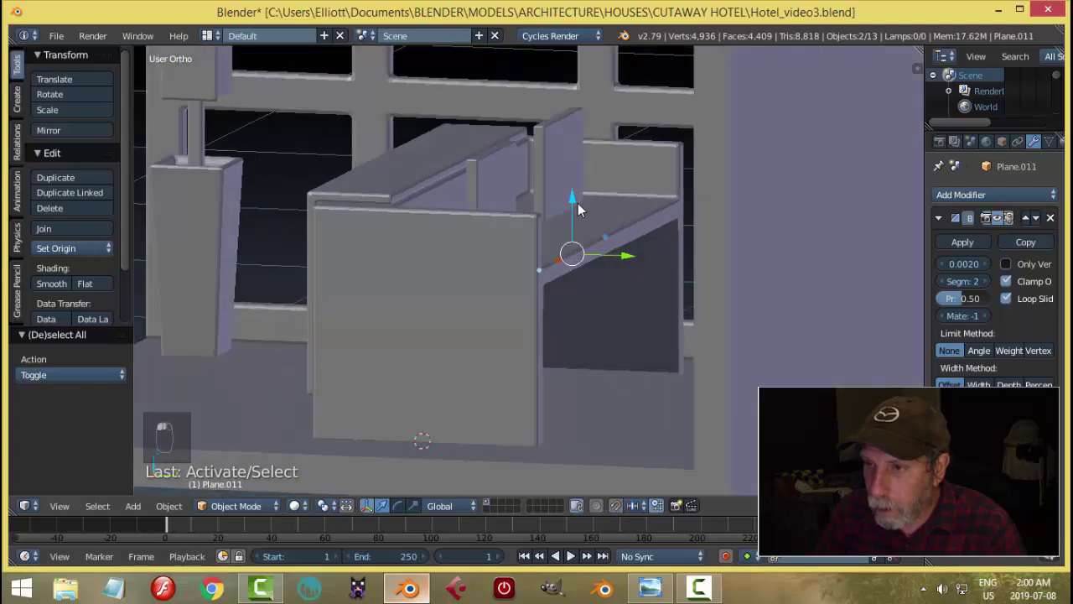
{"action": "left_click_drag", "start_coordinate": [578, 203], "coordinate": [577, 173]}
{"action": "middle_click_drag", "start_coordinate": [641, 238], "coordinate": [539, 289]}
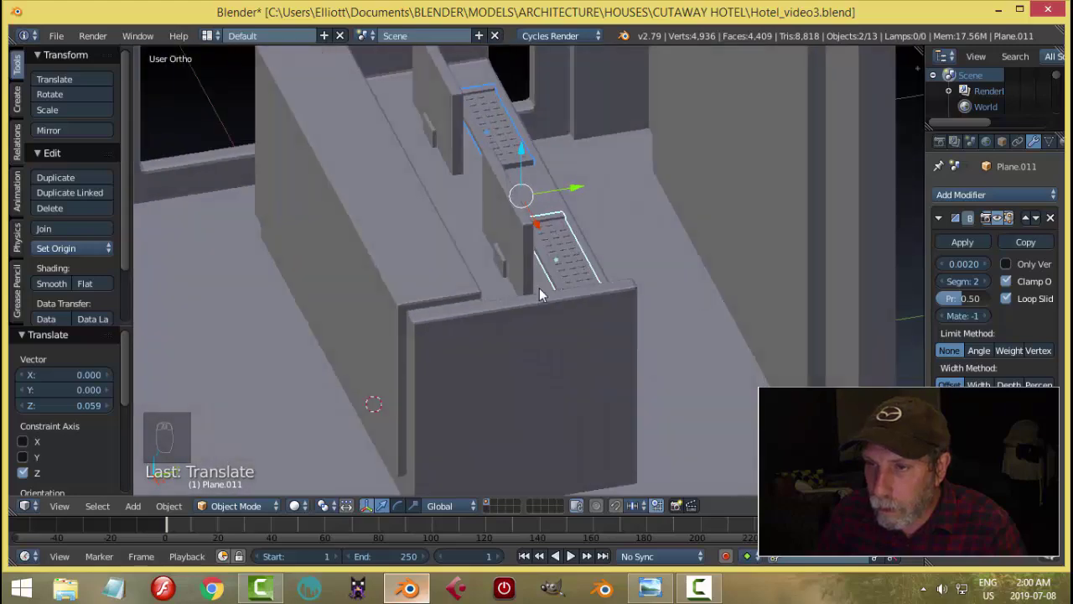
Raise both monitors together with their stands along Z onto the desktop, leaving nothing selected.
{"action": "right_click", "coordinate": [501, 262]}
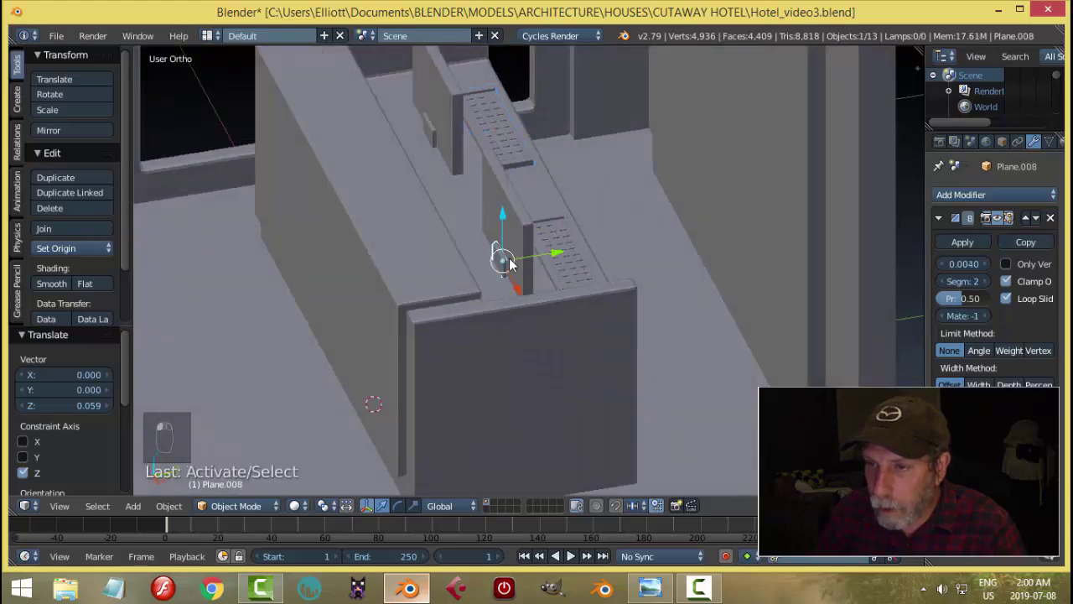
{"action": "right_click", "coordinate": [429, 126], "text": "shift"}
{"action": "middle_click_drag", "start_coordinate": [622, 285], "coordinate": [543, 134]}
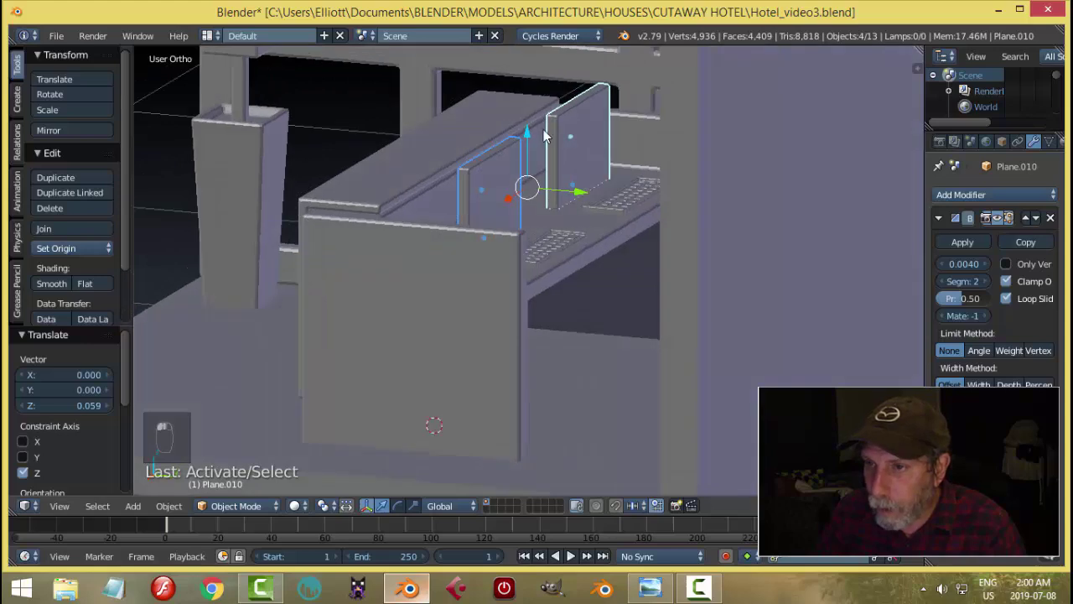
{"action": "left_click_drag", "start_coordinate": [531, 133], "coordinate": [541, 114]}
{"action": "key", "text": "a"}
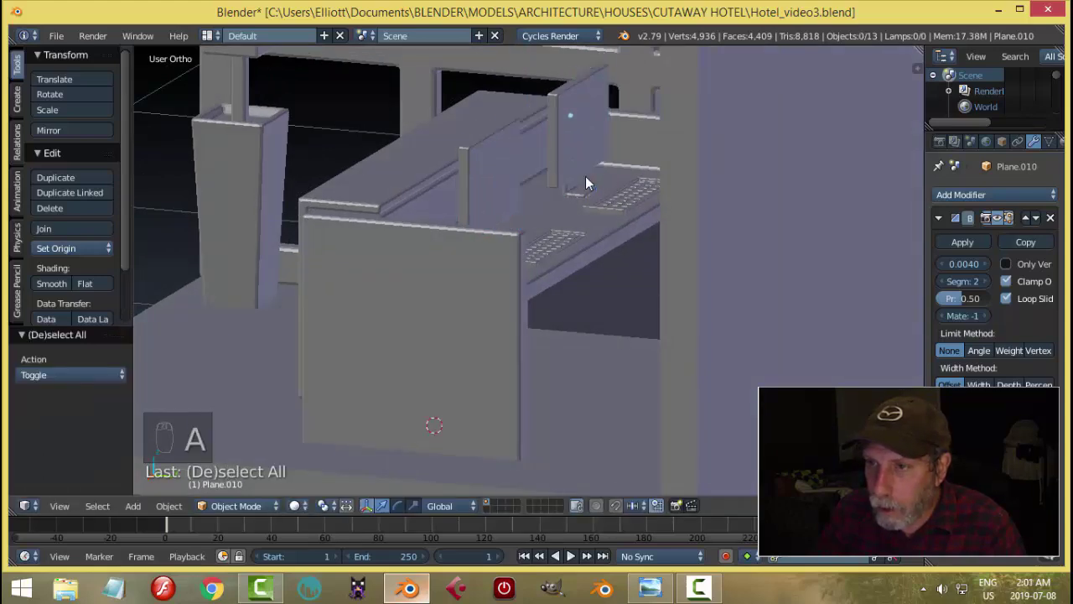
Save the hotel model over the existing file.
{"action": "scroll", "coordinate": [586, 176], "scroll_direction": "down", "scroll_amount": 3}
{"action": "middle_click_drag", "start_coordinate": [576, 204], "coordinate": [590, 397]}
{"action": "scroll", "coordinate": [654, 245], "scroll_direction": "up", "scroll_amount": 1}
{"action": "key", "text": "ctrl+s"}
{"action": "left_click", "coordinate": [645, 253]}
{"action": "scroll", "coordinate": [563, 312], "scroll_direction": "up", "scroll_amount": 4}
Switch to Windows Photo Viewer and examine the items on the reception desk in the reference image.
{"action": "left_click", "coordinate": [652, 588]}
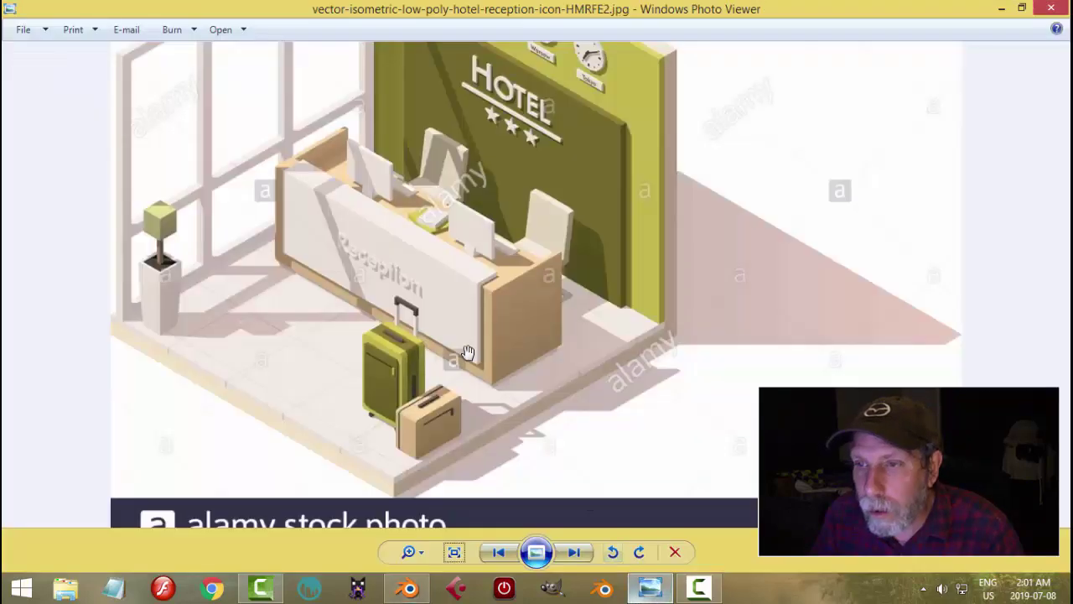
{"action": "scroll", "coordinate": [361, 170], "scroll_direction": "up", "scroll_amount": 4}
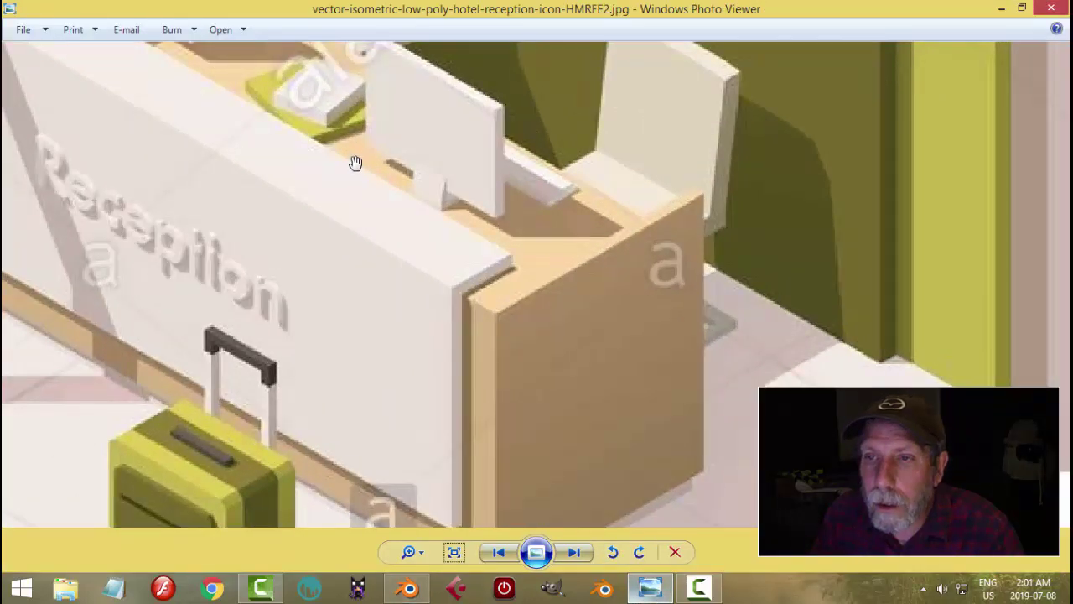
{"action": "scroll", "coordinate": [355, 162], "scroll_direction": "down", "scroll_amount": 1}
{"action": "left_click_drag", "start_coordinate": [319, 131], "coordinate": [372, 300]}
{"action": "scroll", "coordinate": [389, 300], "scroll_direction": "up", "scroll_amount": 1}
{"action": "scroll", "coordinate": [401, 332], "scroll_direction": "down", "scroll_amount": 1}
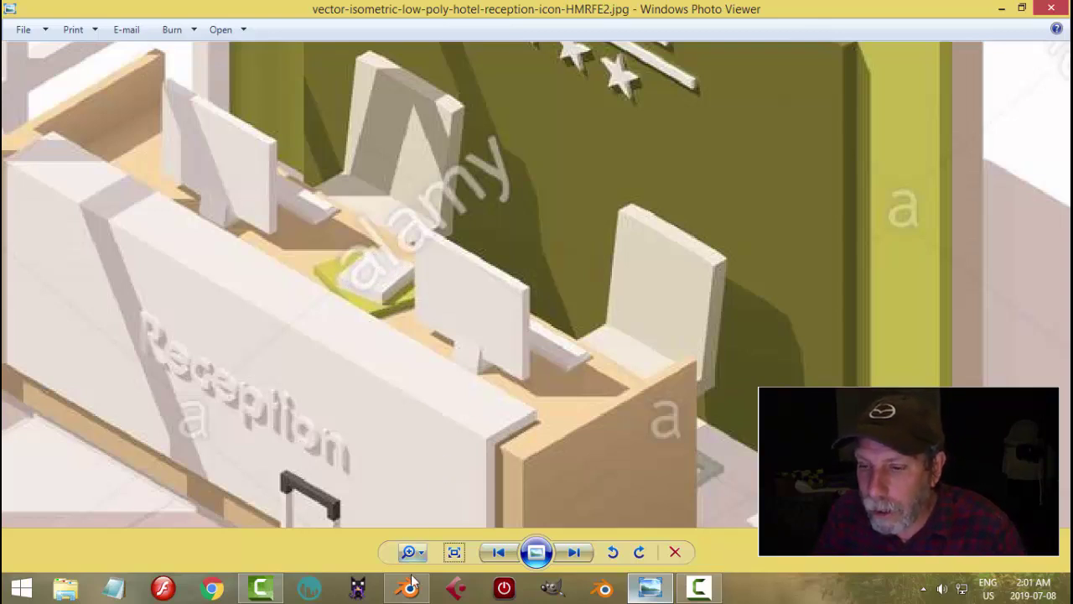
Back in Blender, duplicate the desk's top face in Edit Mode and lift the copy about 0.011 along Z.
{"action": "left_click", "coordinate": [409, 587]}
{"action": "right_click", "coordinate": [427, 203]}
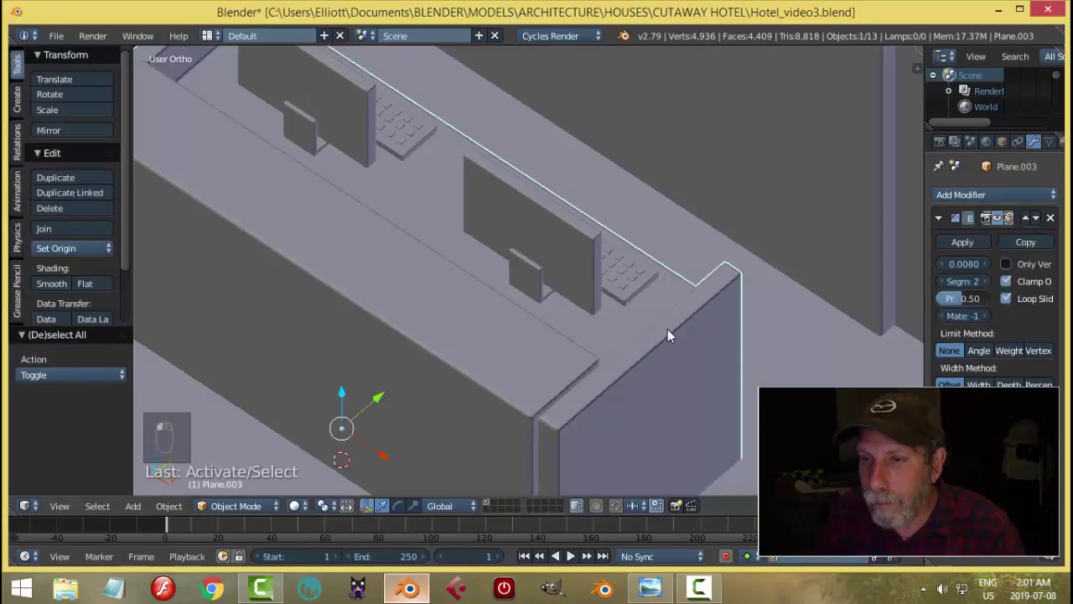
{"action": "middle_click_drag", "start_coordinate": [667, 329], "coordinate": [613, 408]}
{"action": "key", "text": "Tab"}
{"action": "right_click", "coordinate": [546, 179]}
{"action": "key", "text": "shift+d"}
{"action": "left_click_drag", "start_coordinate": [490, 154], "coordinate": [492, 148]}
Scale the duplicated face to about 0.117, and stretch it about 3.307 along Y.
{"action": "middle_click_drag", "start_coordinate": [509, 172], "coordinate": [681, 254]}
{"action": "key", "text": "s"}
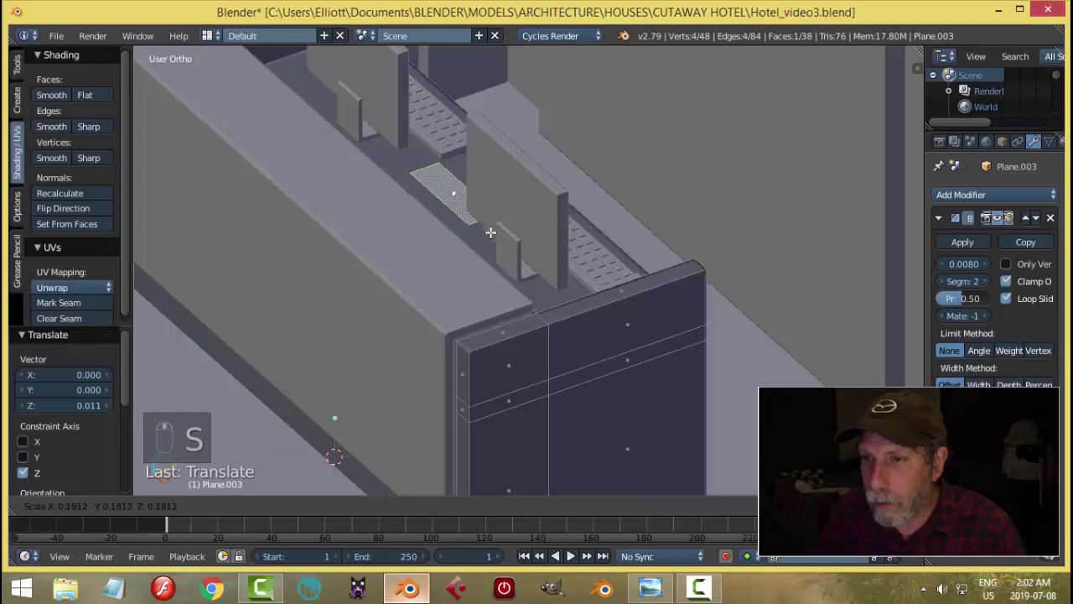
{"action": "left_click", "coordinate": [470, 225]}
{"action": "middle_click_drag", "start_coordinate": [585, 236], "coordinate": [618, 247]}
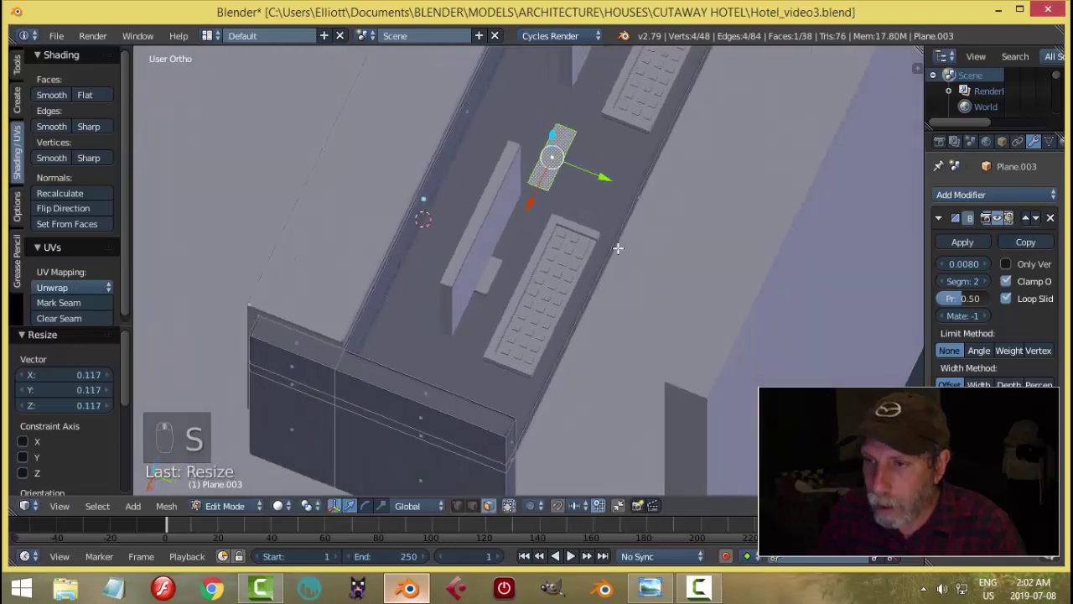
{"action": "key", "text": "s"}
{"action": "key", "text": "y"}
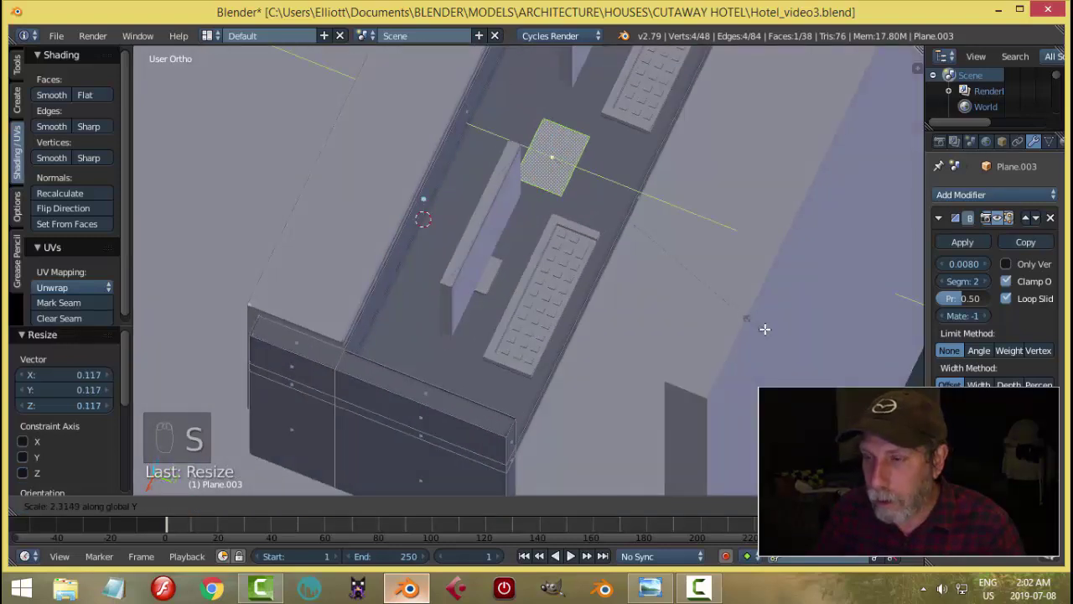
{"action": "left_click", "coordinate": [863, 359]}
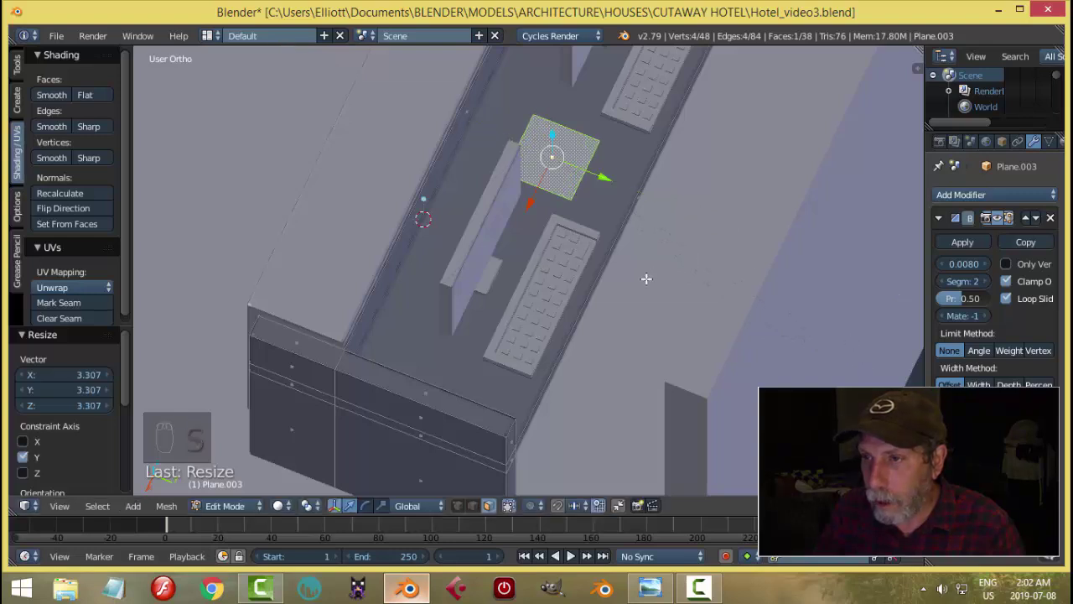
{"action": "middle_click_drag", "start_coordinate": [646, 278], "coordinate": [781, 243]}
Check the papers' proportions in the reference image and scale the duplicated face to about 0.698 along X.
{"action": "left_click", "coordinate": [651, 587]}
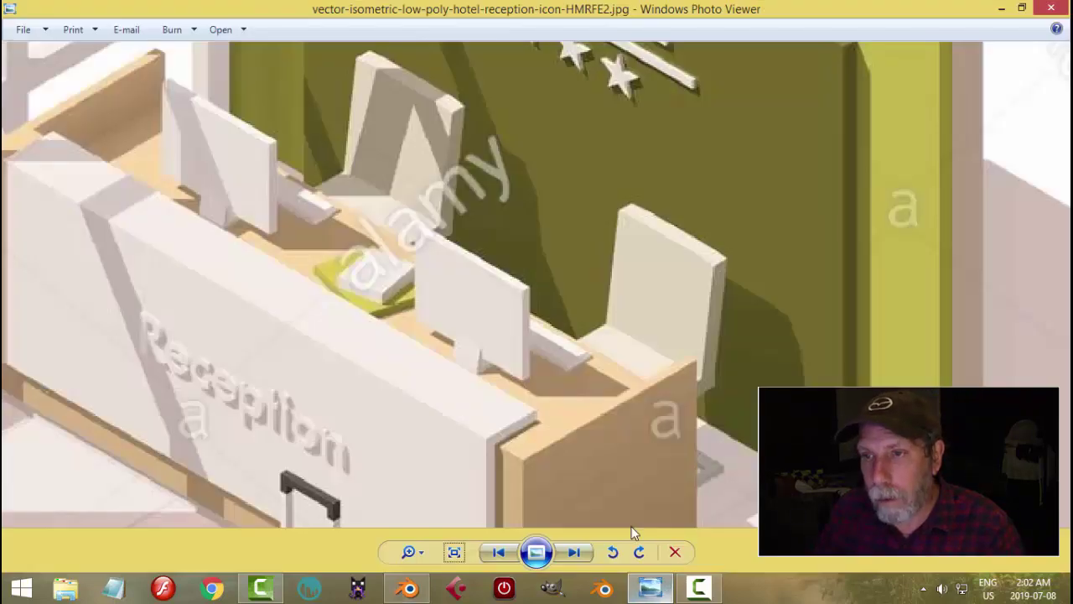
{"action": "left_click", "coordinate": [411, 587]}
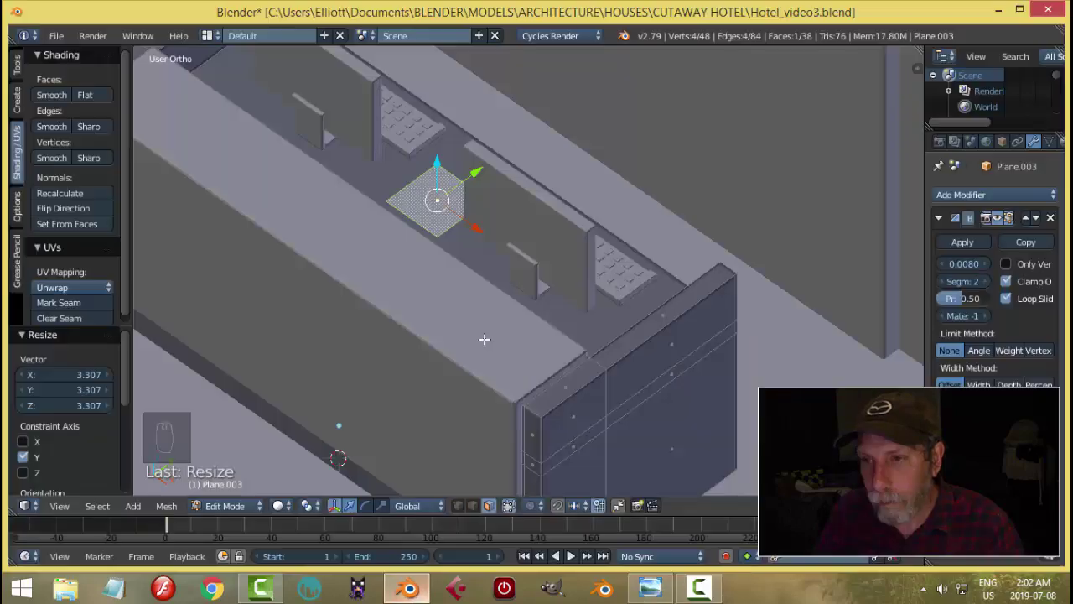
{"action": "middle_click_drag", "start_coordinate": [486, 338], "coordinate": [546, 335]}
{"action": "scroll", "coordinate": [548, 355], "scroll_direction": "up", "scroll_amount": 3}
{"action": "key", "text": "s"}
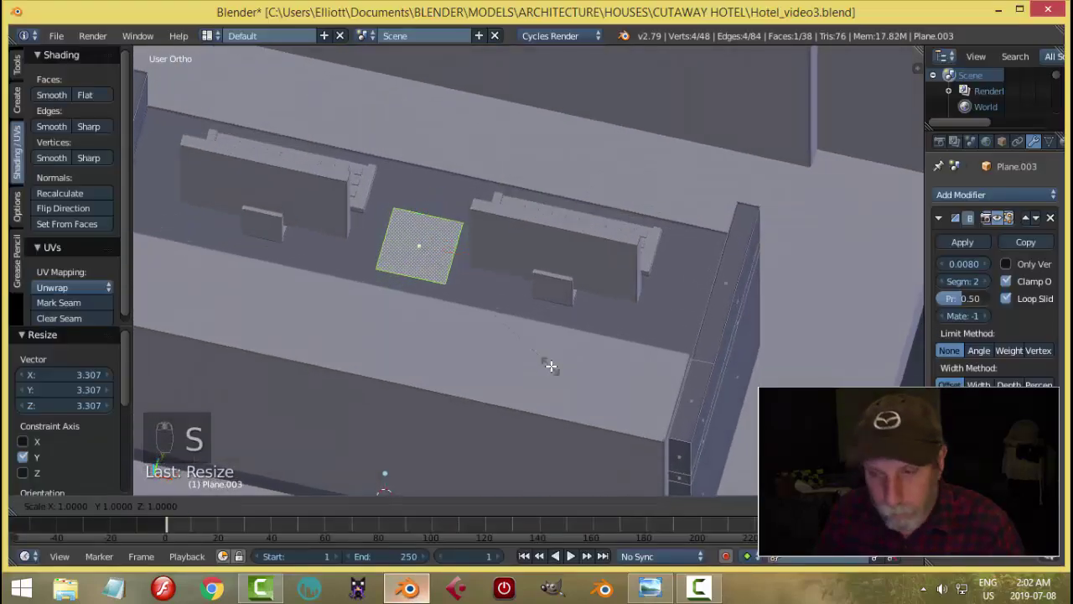
{"action": "left_click", "coordinate": [495, 350]}
{"action": "middle_click_drag", "start_coordinate": [489, 353], "coordinate": [568, 349]}
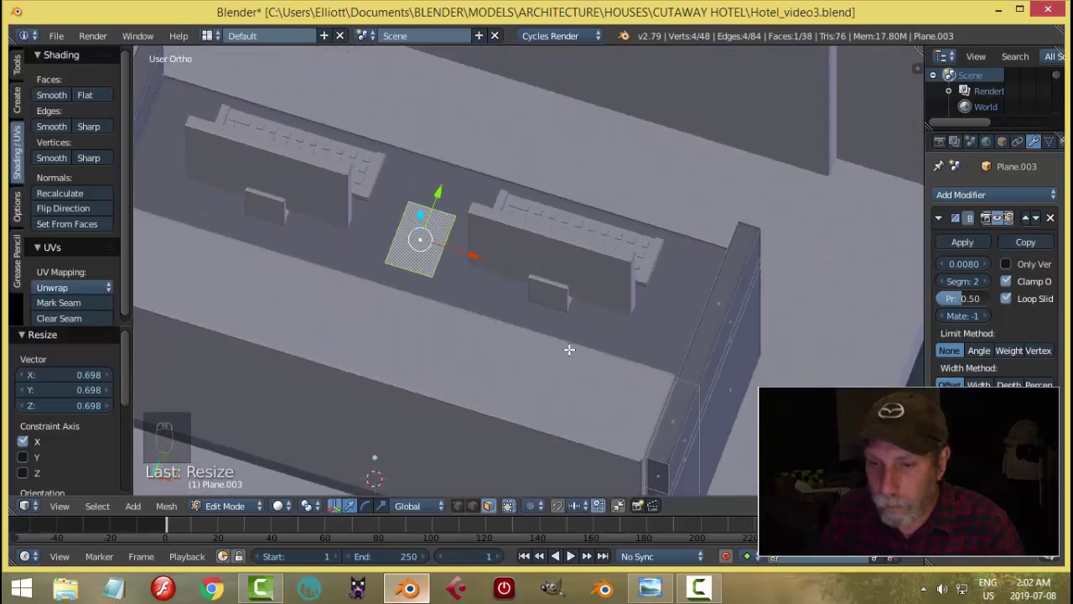
Fine-tune the paper face by scaling it about 1.061 along X and about 0.956 uniformly, framing it in view.
{"action": "key", "text": "s"}
{"action": "right_click", "coordinate": [599, 343]}
{"action": "key", "text": "s"}
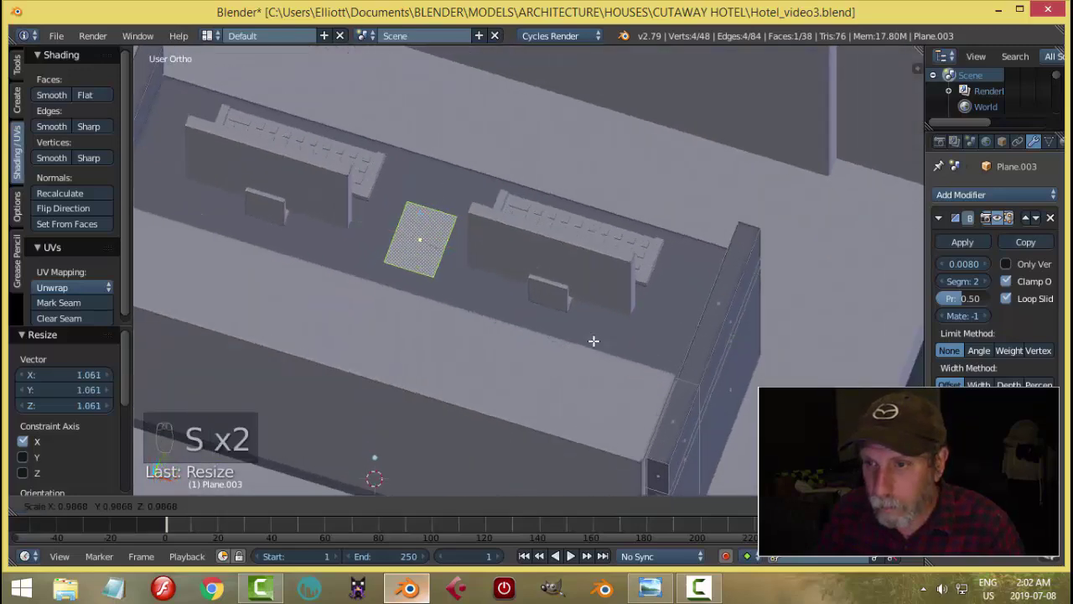
{"action": "left_click", "coordinate": [597, 342]}
{"action": "middle_click_drag", "start_coordinate": [597, 342], "coordinate": [562, 312]}
{"action": "key", "text": "KP_Decimal"}
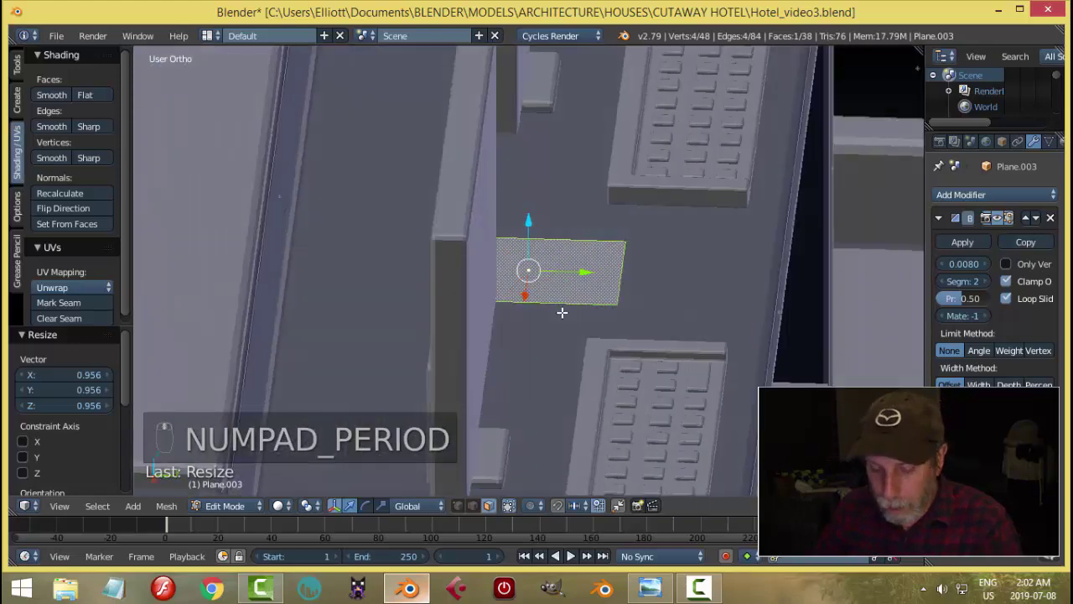
Separate the paper face into its own object and, in Object Mode, set its origin to its geometry.
{"action": "key", "text": "p"}
{"action": "key", "text": "p"}
{"action": "left_click", "coordinate": [562, 312]}
{"action": "key", "text": "Tab"}
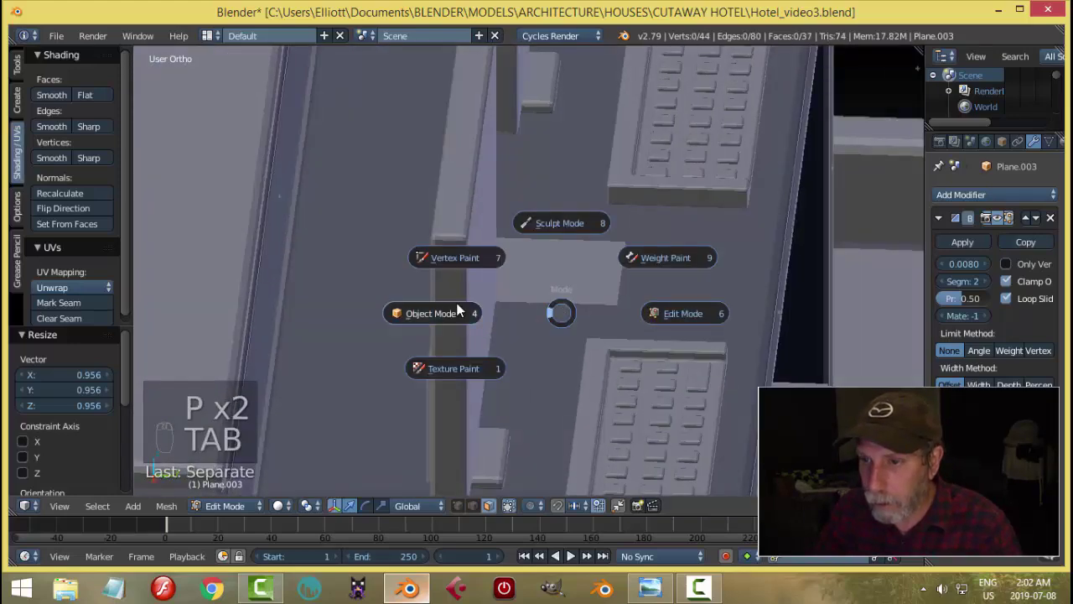
{"action": "left_click", "coordinate": [458, 310]}
{"action": "right_click", "coordinate": [570, 267]}
{"action": "left_click", "coordinate": [82, 248]}
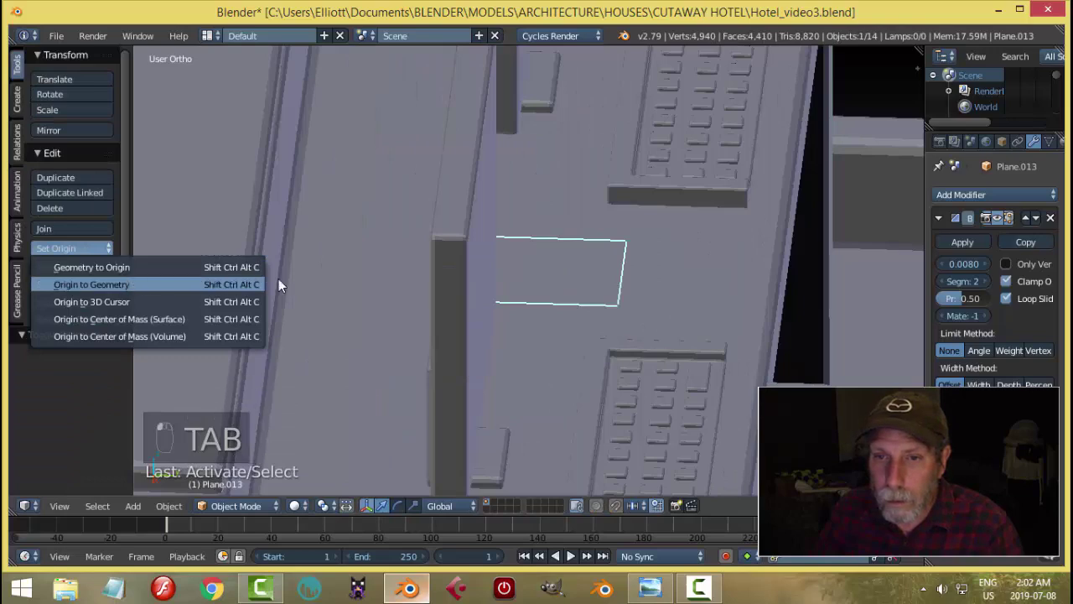
{"action": "left_click", "coordinate": [251, 282]}
In Edit Mode, extrude the whole paper face about 0.0009 along its normal, then return to Object Mode with the sheet selected.
{"action": "middle_click_drag", "start_coordinate": [319, 277], "coordinate": [501, 338]}
{"action": "key", "text": "Tab"}
{"action": "left_click", "coordinate": [604, 337]}
{"action": "scroll", "coordinate": [584, 311], "scroll_direction": "down", "scroll_amount": 1}
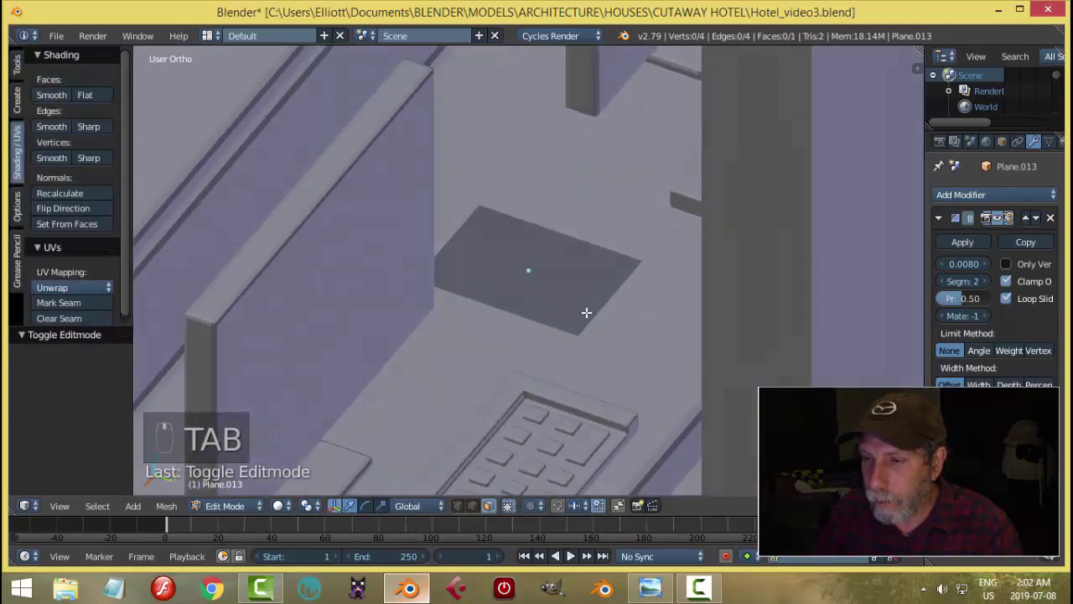
{"action": "key", "text": "a"}
{"action": "key", "text": "a"}
{"action": "scroll", "coordinate": [601, 333], "scroll_direction": "up", "scroll_amount": 2}
{"action": "middle_click_drag", "start_coordinate": [600, 333], "coordinate": [603, 314]}
{"action": "scroll", "coordinate": [604, 314], "scroll_direction": "down", "scroll_amount": 2}
{"action": "scroll", "coordinate": [608, 309], "scroll_direction": "up", "scroll_amount": 2}
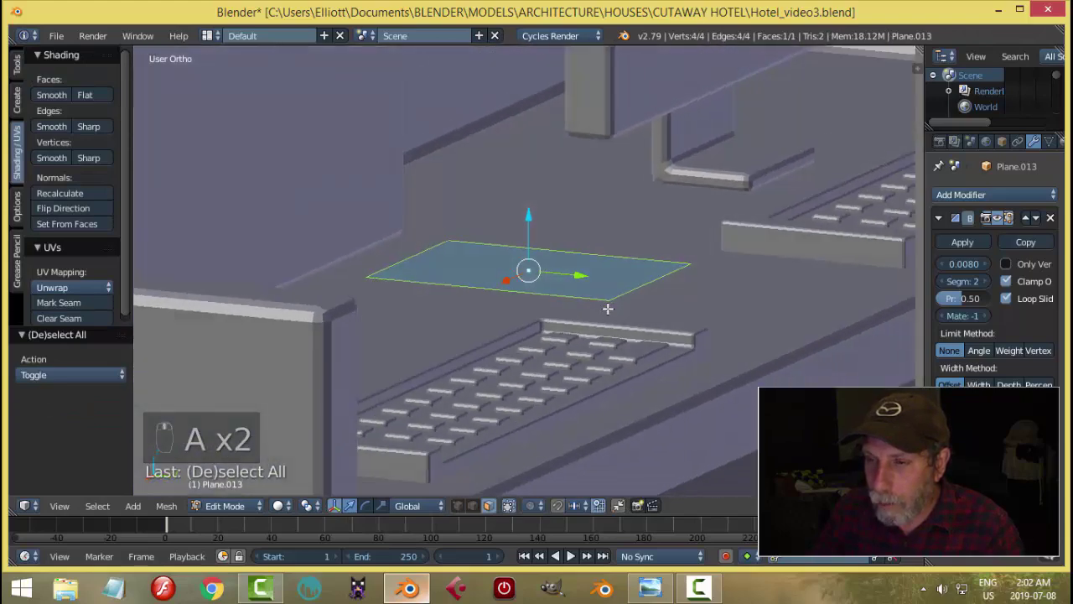
{"action": "key", "text": "e"}
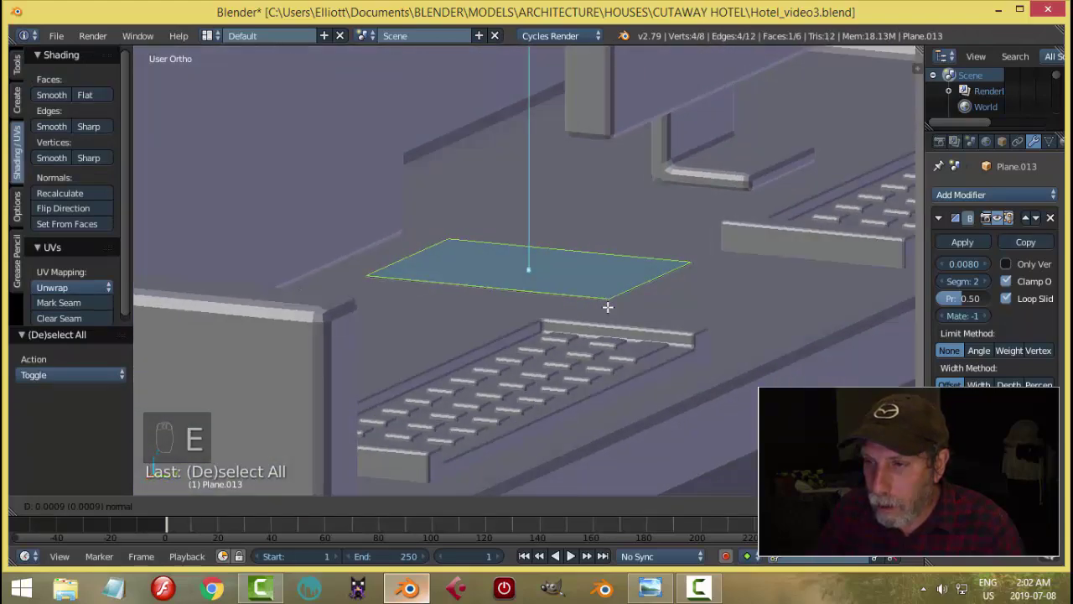
{"action": "left_click", "coordinate": [608, 307]}
{"action": "key", "text": "a"}
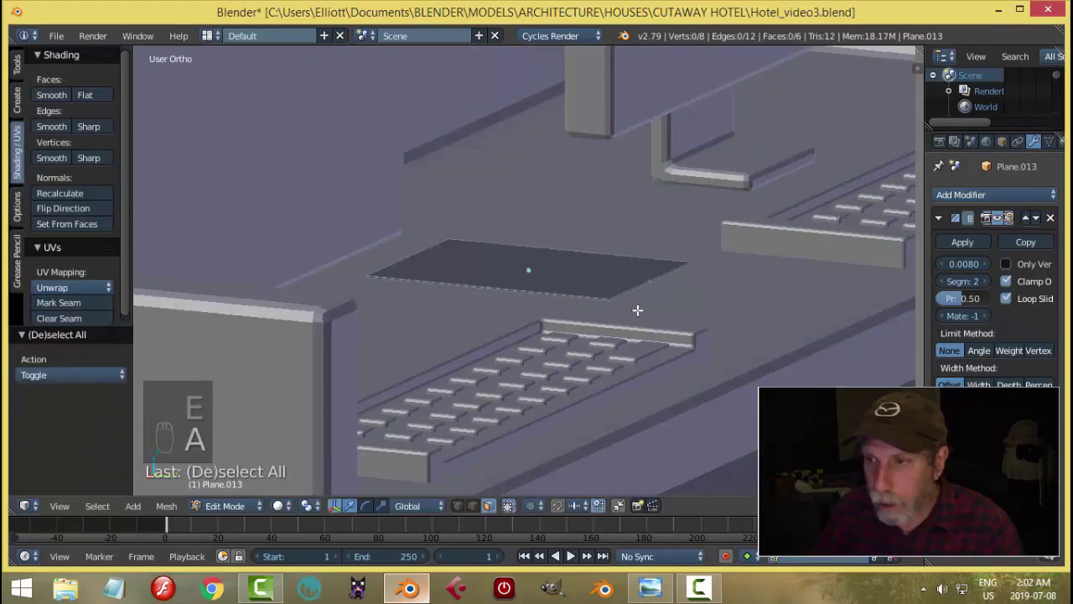
{"action": "key", "text": "Tab"}
{"action": "key", "text": "a"}
{"action": "right_click", "coordinate": [600, 273]}
Scale the entire paper sheet mesh uniformly to about 0.891 in Edit Mode and reselect the sheet in Object Mode.
{"action": "middle_click_drag", "start_coordinate": [600, 273], "coordinate": [653, 323]}
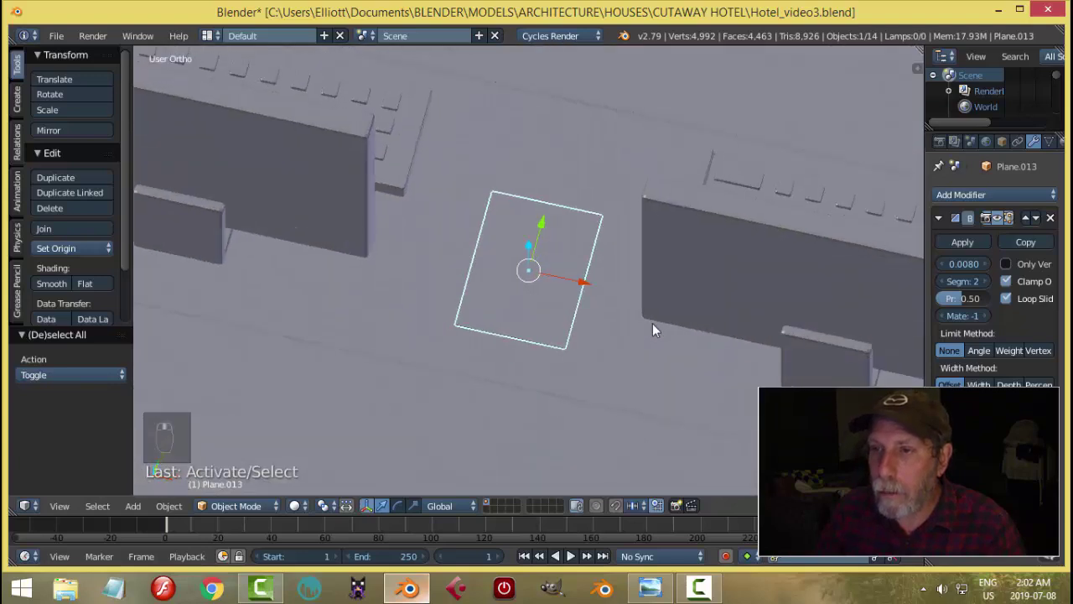
{"action": "key", "text": "Tab"}
{"action": "key", "text": "a"}
{"action": "key", "text": "a"}
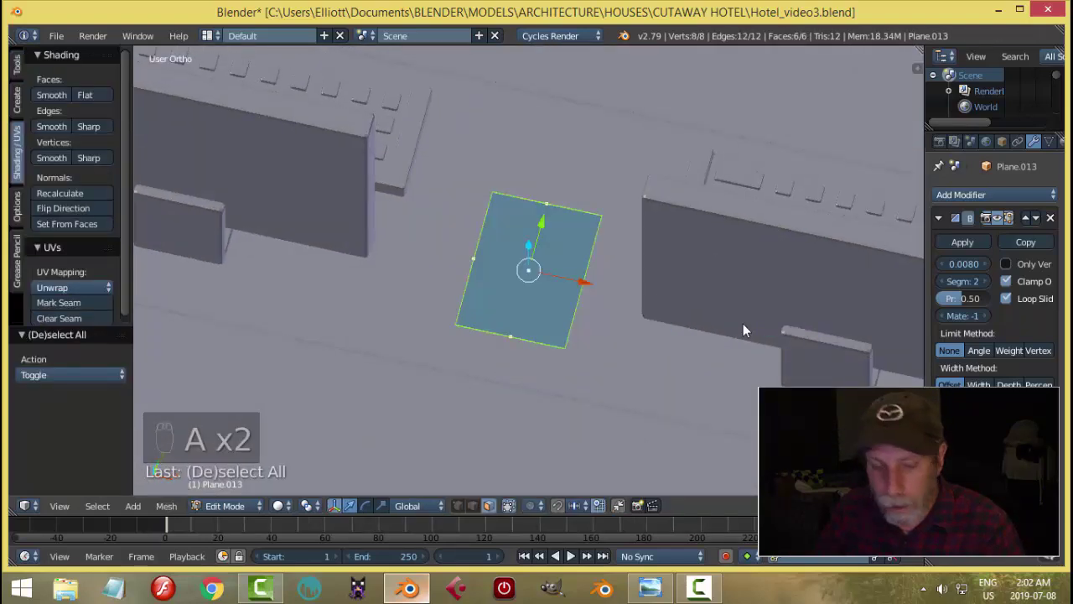
{"action": "key", "text": "s"}
{"action": "left_click", "coordinate": [714, 326]}
{"action": "key", "text": "Tab"}
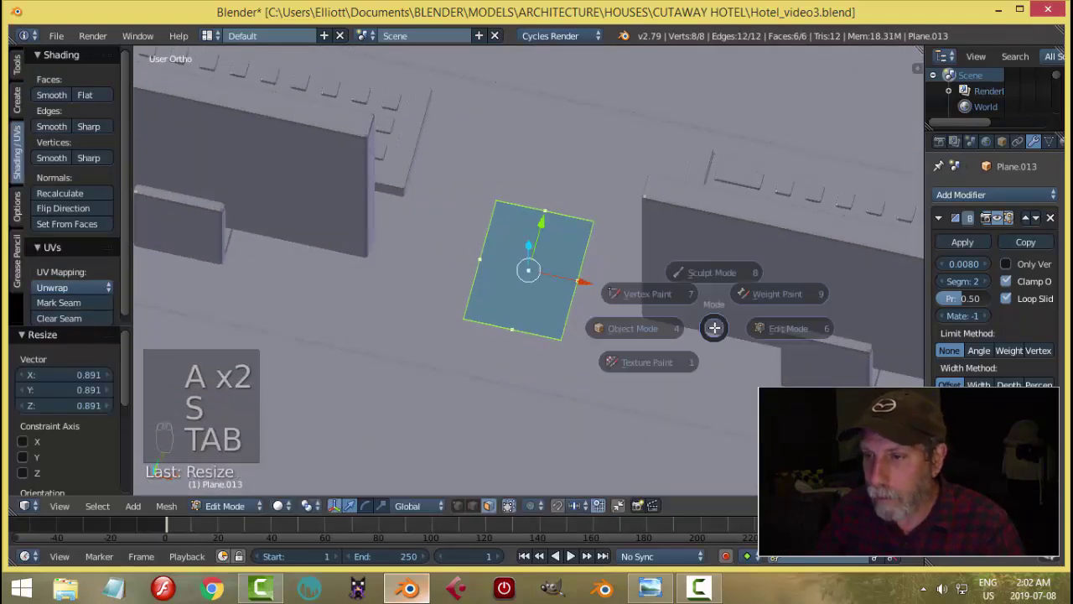
{"action": "key", "text": "a"}
{"action": "right_click", "coordinate": [545, 277]}
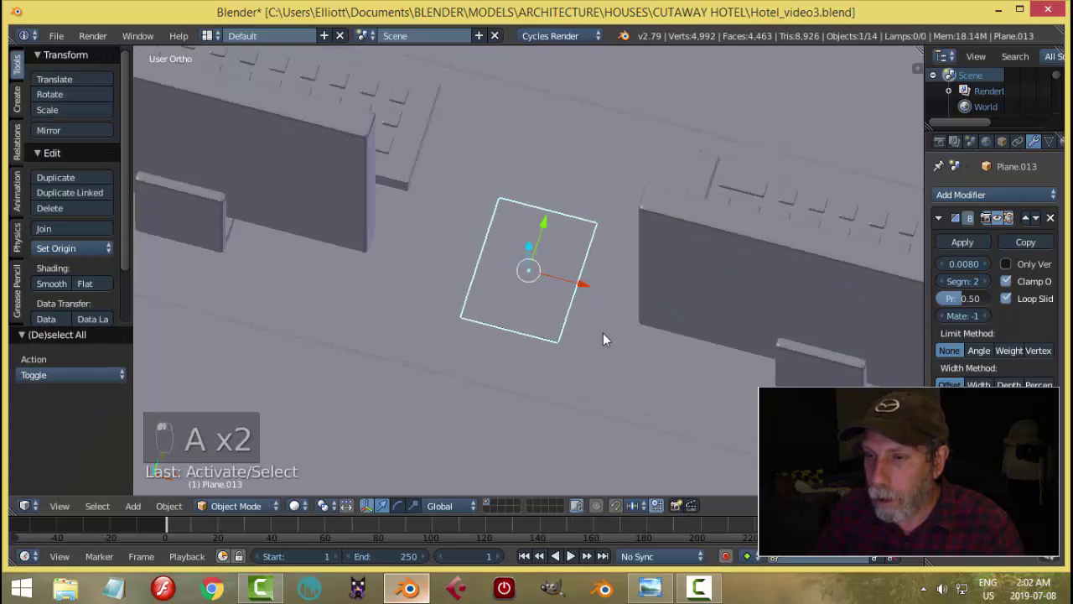
Collapse the sheet's Bevel modifier and add an Array modifier with relative offset 0 on X and 1.2 on Z.
{"action": "middle_click_drag", "start_coordinate": [603, 339], "coordinate": [827, 295]}
{"action": "scroll", "coordinate": [557, 297], "scroll_direction": "up", "scroll_amount": 3}
{"action": "left_click", "coordinate": [939, 217]}
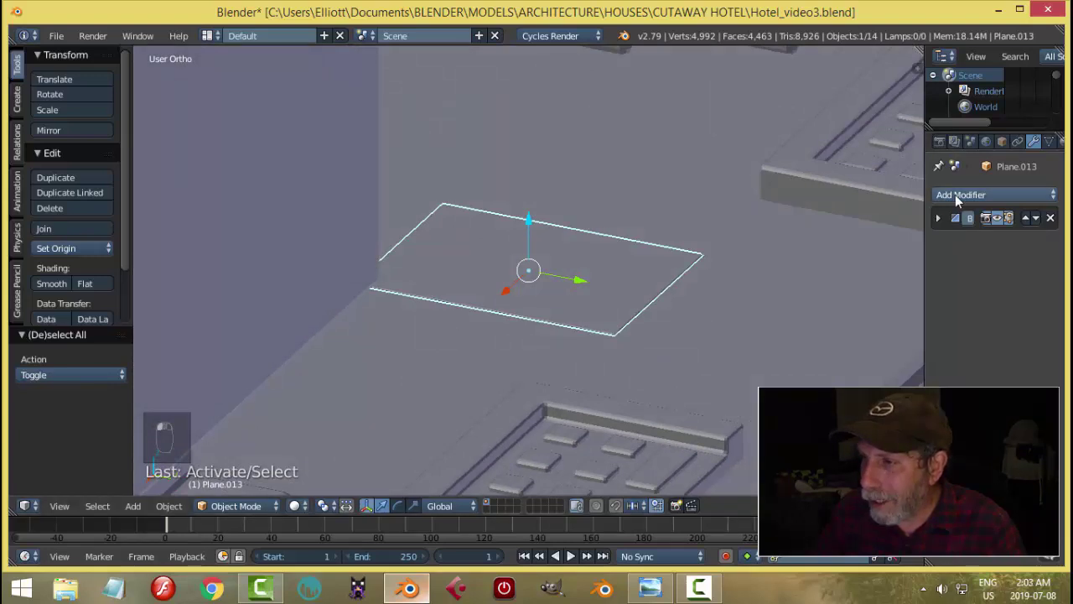
{"action": "left_click", "coordinate": [955, 194]}
{"action": "left_click", "coordinate": [767, 228]}
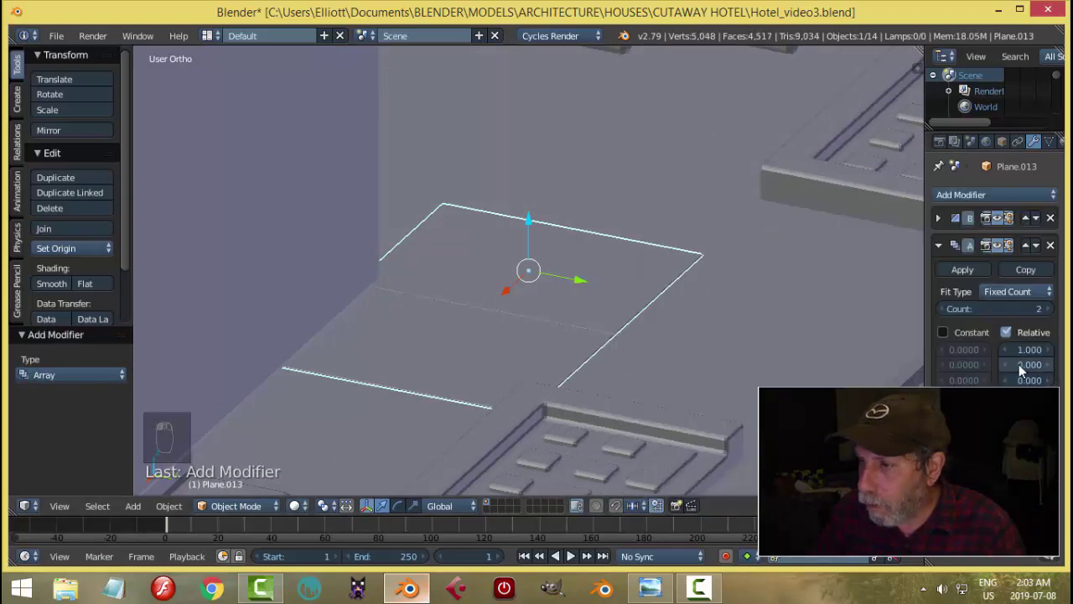
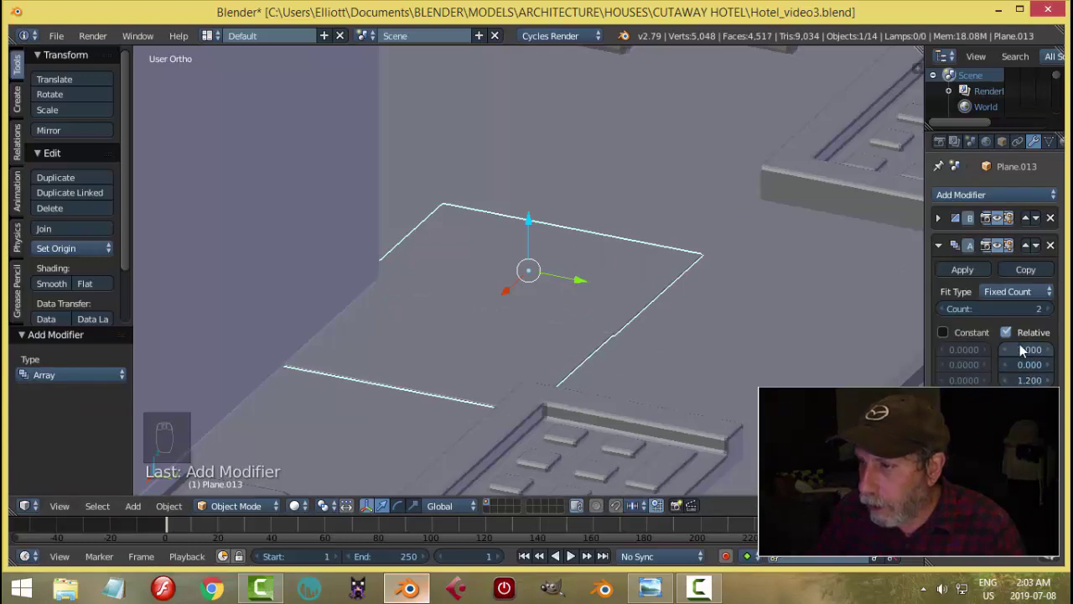
{"action": "key", "text": "Return"}
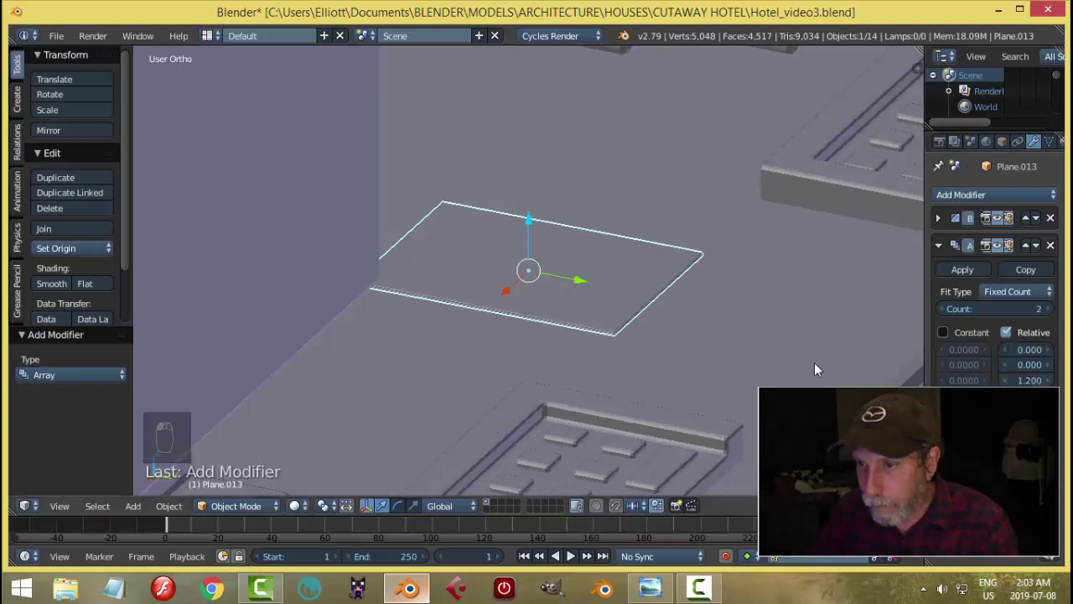
Raise the paper Array modifier's count to 15 to build up a stack of sheets.
{"action": "middle_click_drag", "start_coordinate": [814, 362], "coordinate": [706, 327]}
{"action": "key", "text": "a"}
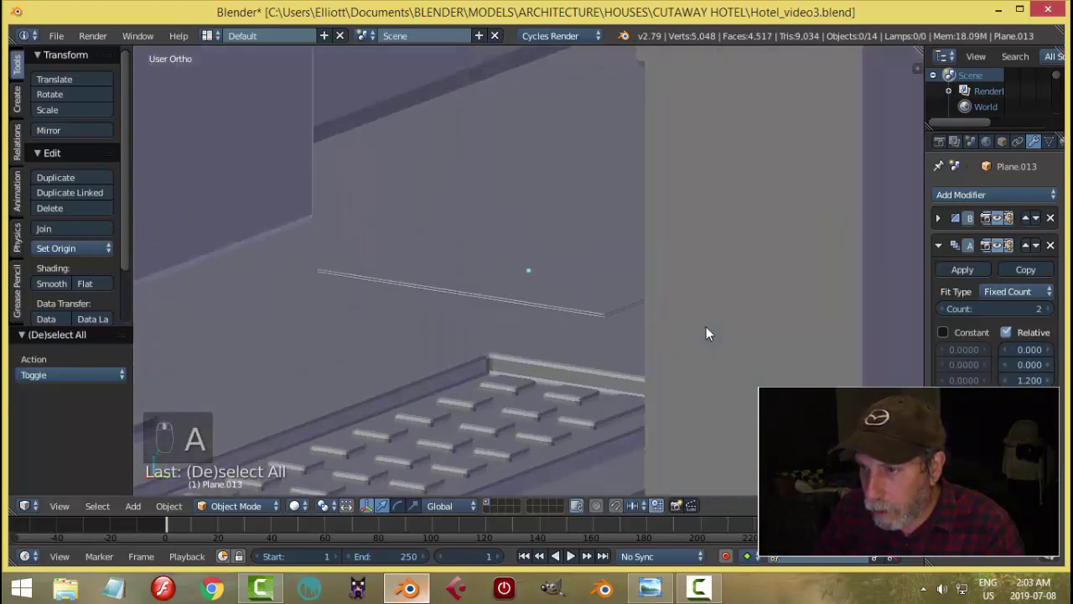
{"action": "right_click", "coordinate": [593, 272]}
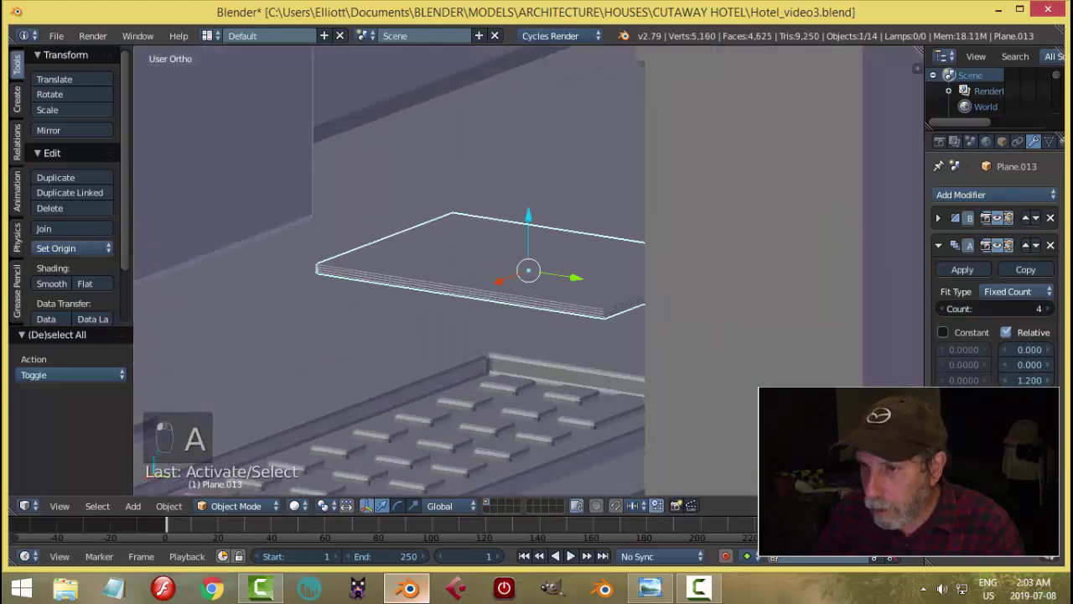
{"action": "left_click", "coordinate": [1053, 310]}
{"action": "left_click", "coordinate": [1052, 309]}
{"action": "left_click", "coordinate": [1052, 309]}
{"action": "left_click", "coordinate": [1053, 309]}
{"action": "left_click", "coordinate": [1052, 310]}
{"action": "left_click", "coordinate": [1053, 309]}
{"action": "left_click", "coordinate": [1053, 309]}
{"action": "left_click", "coordinate": [1052, 309]}
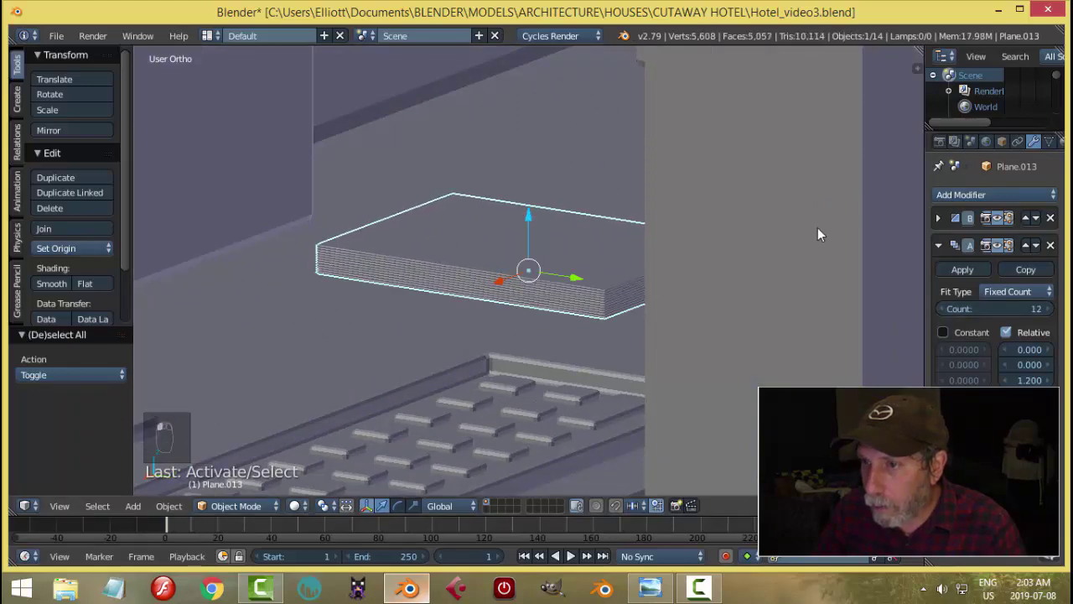
{"action": "left_click", "coordinate": [1053, 309]}
{"action": "left_click", "coordinate": [1053, 309]}
{"action": "left_click", "coordinate": [1052, 310]}
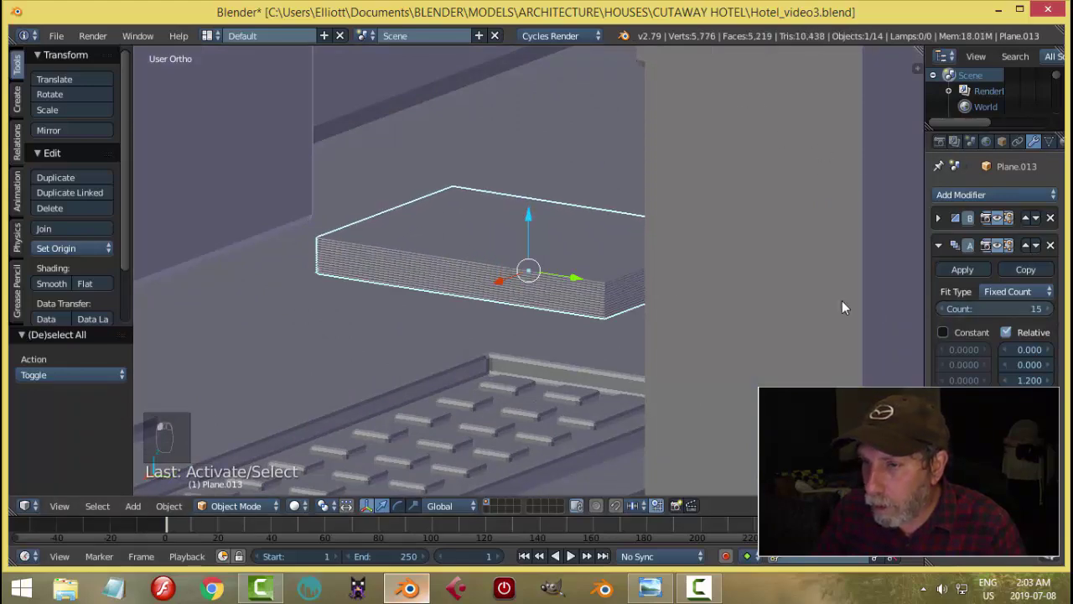
Examine the edges and overall thickness of the paper stack from close up and farther away.
{"action": "key", "text": "a"}
{"action": "middle_click_drag", "start_coordinate": [592, 271], "coordinate": [570, 263]}
{"action": "scroll", "coordinate": [571, 264], "scroll_direction": "up", "scroll_amount": 8}
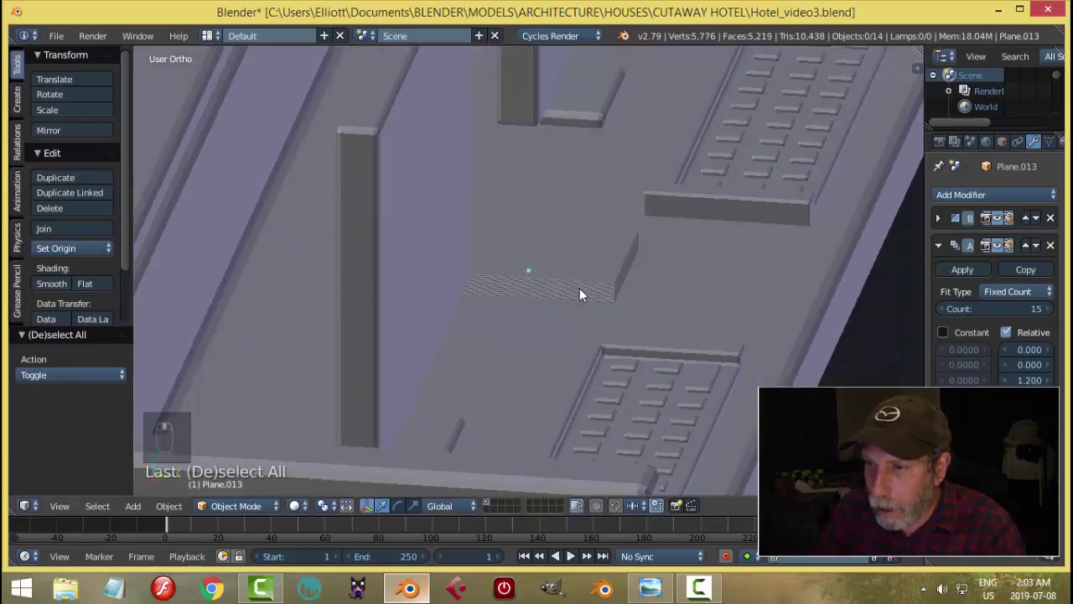
{"action": "scroll", "coordinate": [637, 323], "scroll_direction": "down", "scroll_amount": 4}
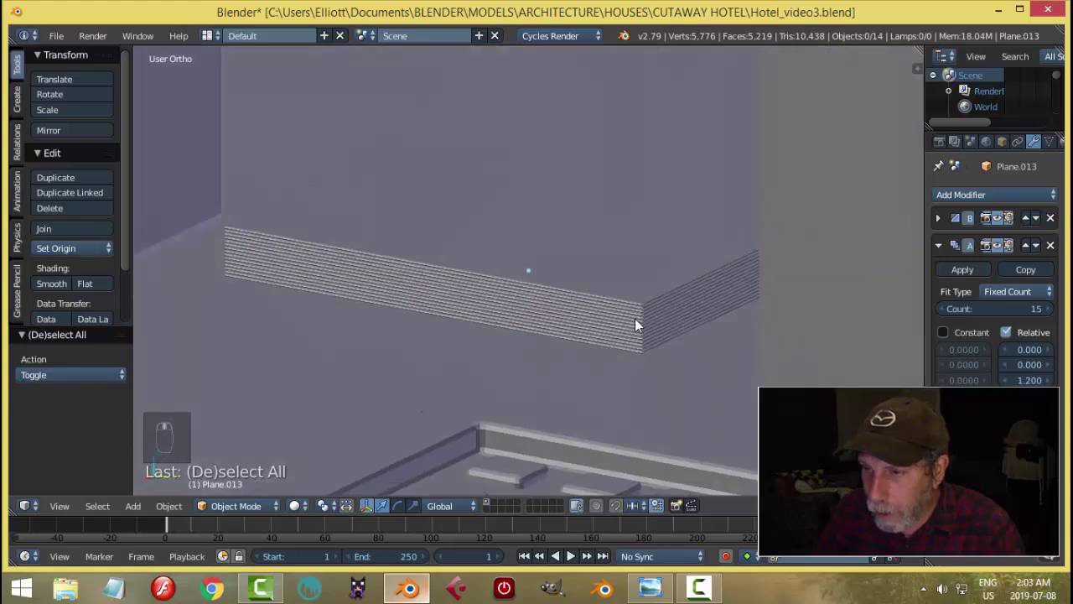
{"action": "scroll", "coordinate": [635, 317], "scroll_direction": "up", "scroll_amount": 6}
{"action": "scroll", "coordinate": [635, 316], "scroll_direction": "down", "scroll_amount": 8}
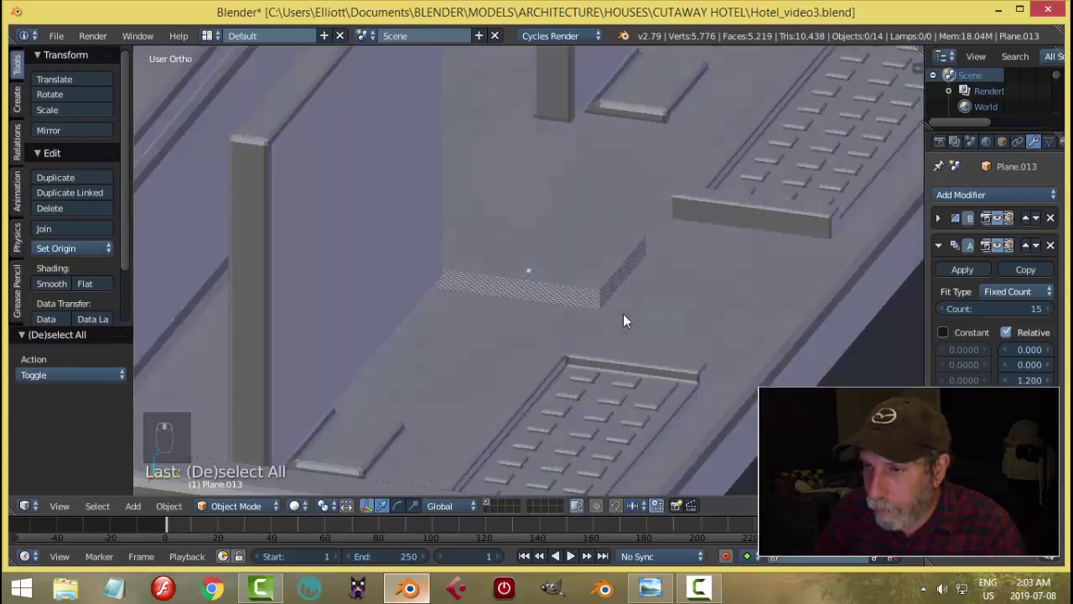
{"action": "middle_click_drag", "start_coordinate": [623, 314], "coordinate": [560, 327]}
{"action": "scroll", "coordinate": [518, 310], "scroll_direction": "up", "scroll_amount": 3}
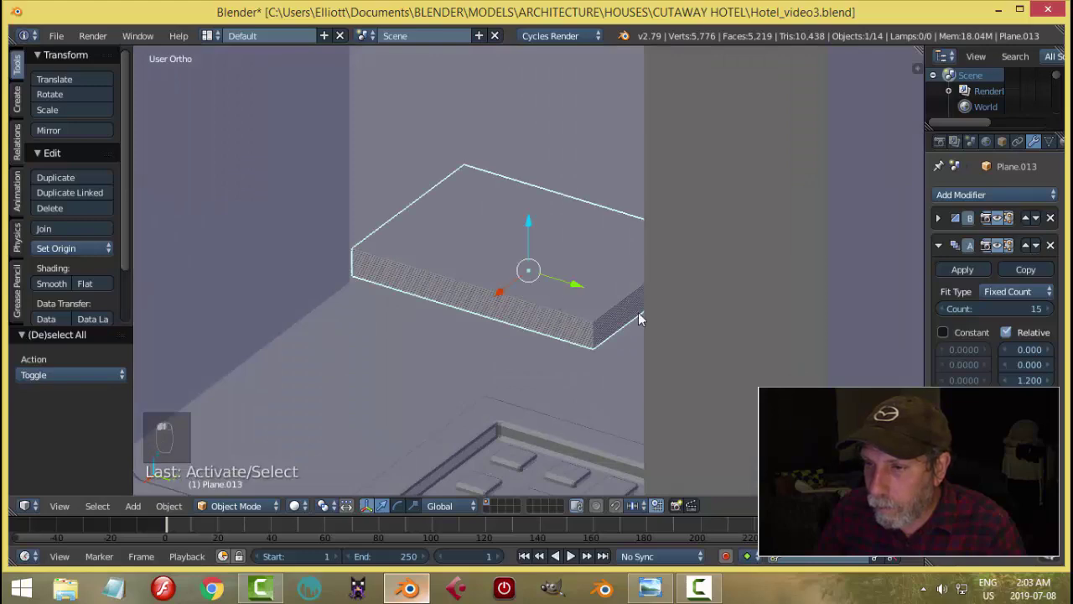
Thicken the paper stack by scaling its base sheet mesh about 1.167 along Z in Edit Mode.
{"action": "key", "text": "Tab"}
{"action": "key", "text": "a"}
{"action": "key", "text": "a"}
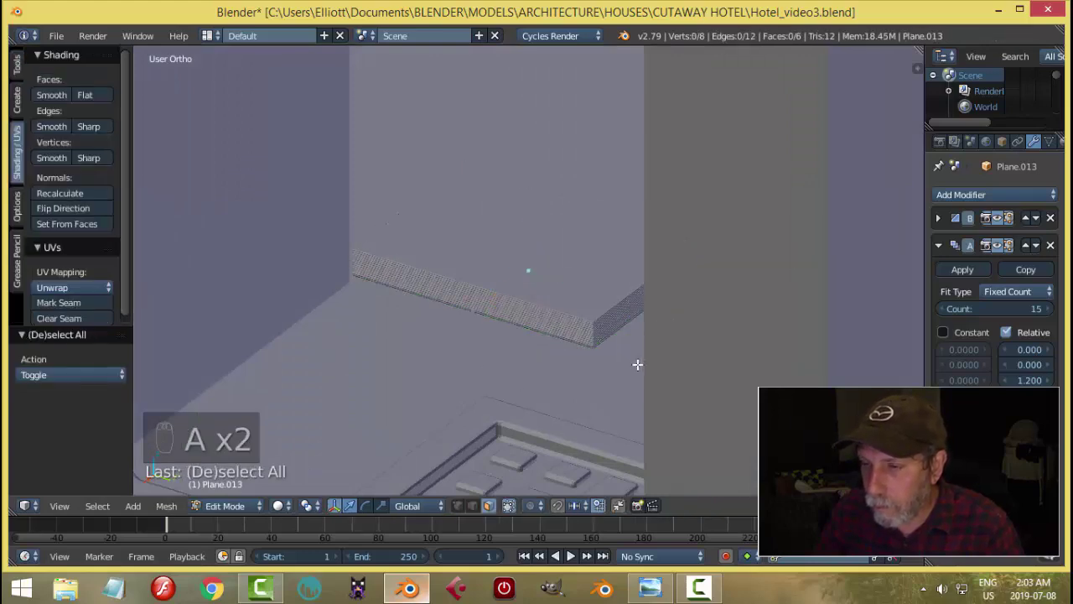
{"action": "scroll", "coordinate": [637, 365], "scroll_direction": "up", "scroll_amount": 3}
{"action": "middle_click_drag", "start_coordinate": [645, 367], "coordinate": [527, 283], "text": "shift"}
{"action": "scroll", "coordinate": [530, 285], "scroll_direction": "up", "scroll_amount": 3}
{"action": "key", "text": "a"}
{"action": "middle_click_drag", "start_coordinate": [582, 360], "coordinate": [582, 330]}
{"action": "scroll", "coordinate": [529, 336], "scroll_direction": "up", "scroll_amount": 2}
{"action": "middle_click_drag", "start_coordinate": [523, 366], "coordinate": [515, 298]}
{"action": "key", "text": "s"}
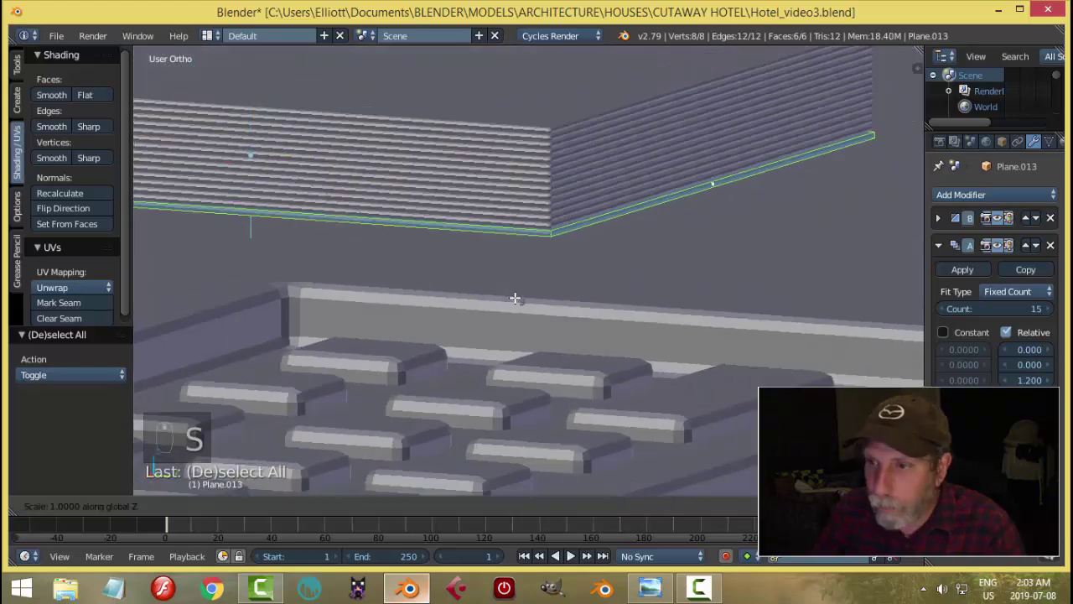
{"action": "key", "text": "z"}
{"action": "left_click", "coordinate": [553, 331]}
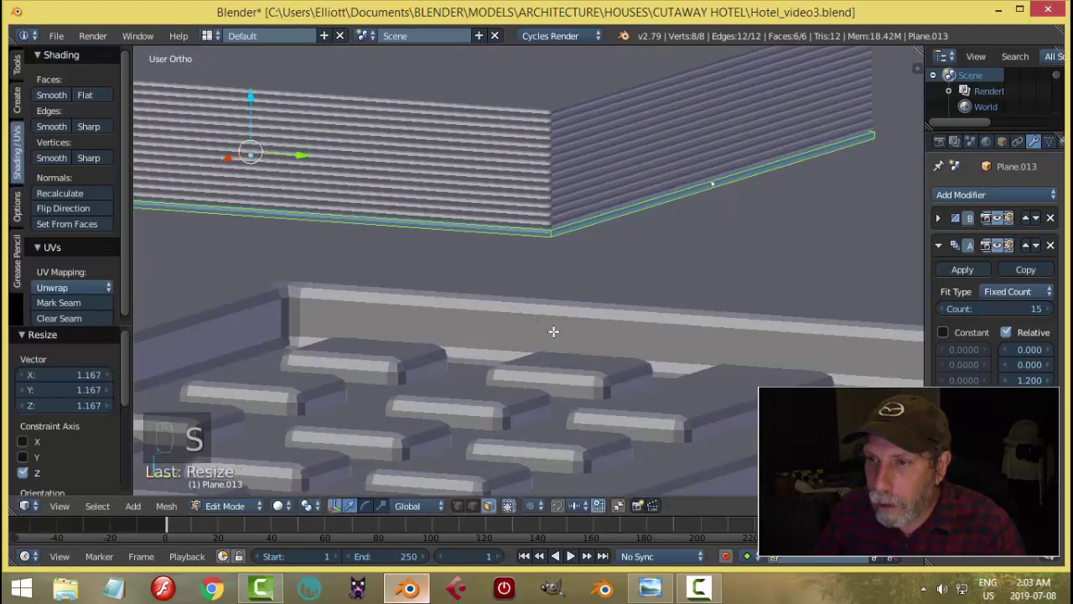
{"action": "key", "text": "a"}
{"action": "key", "text": "Tab"}
{"action": "key", "text": "a"}
Inspect the paper stack between the monitors and compare it with the papers in the reference image, then switch back to Blender.
{"action": "scroll", "coordinate": [507, 294], "scroll_direction": "down", "scroll_amount": 8}
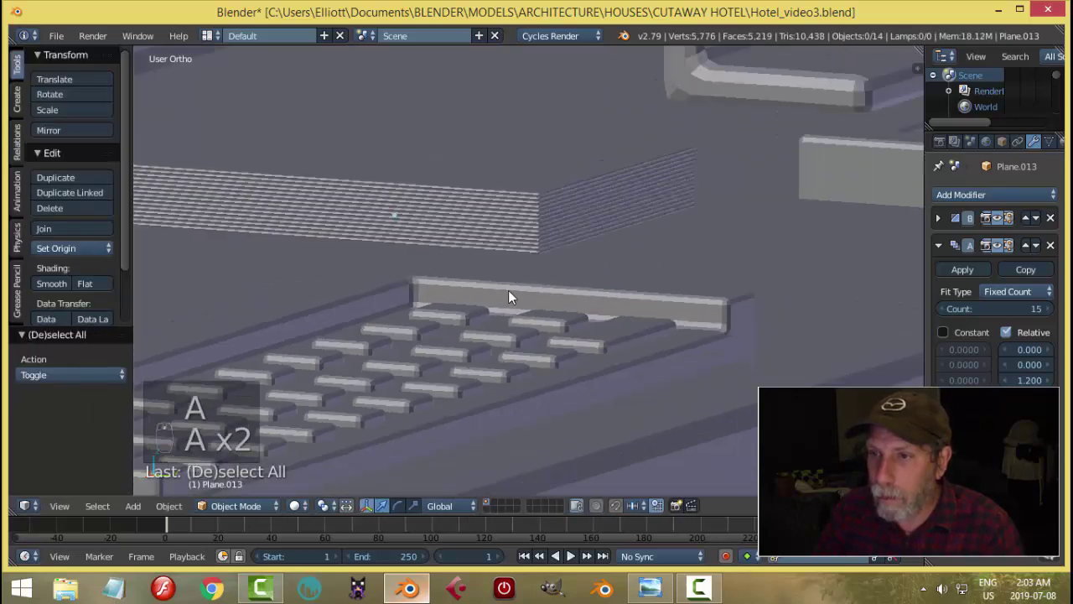
{"action": "middle_click_drag", "start_coordinate": [508, 266], "coordinate": [593, 326]}
{"action": "scroll", "coordinate": [503, 292], "scroll_direction": "down", "scroll_amount": 1}
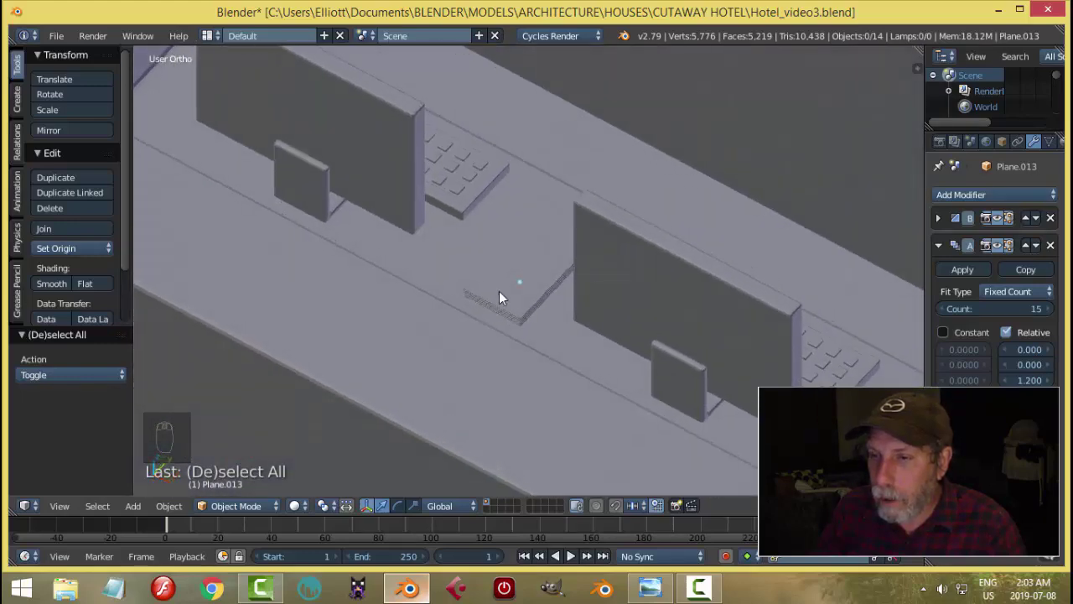
{"action": "scroll", "coordinate": [535, 309], "scroll_direction": "up", "scroll_amount": 3}
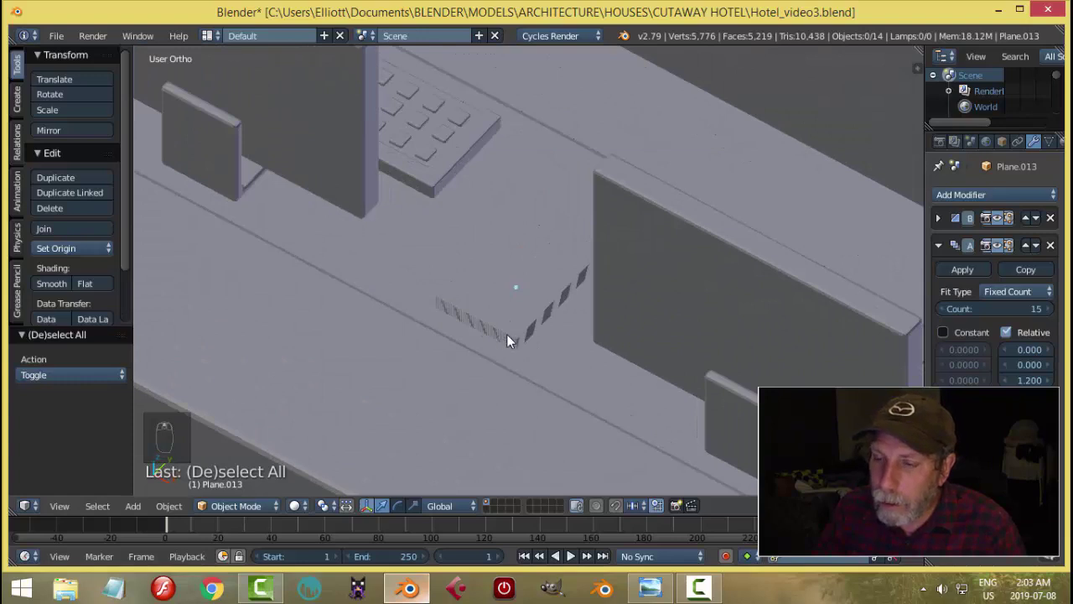
{"action": "left_click", "coordinate": [650, 588]}
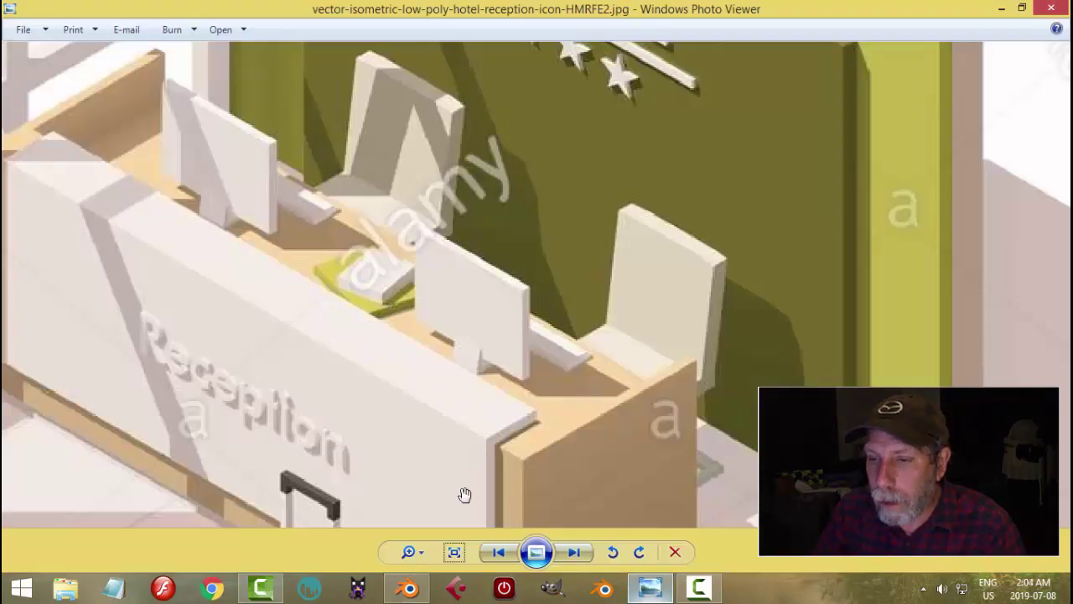
{"action": "left_click", "coordinate": [409, 588]}
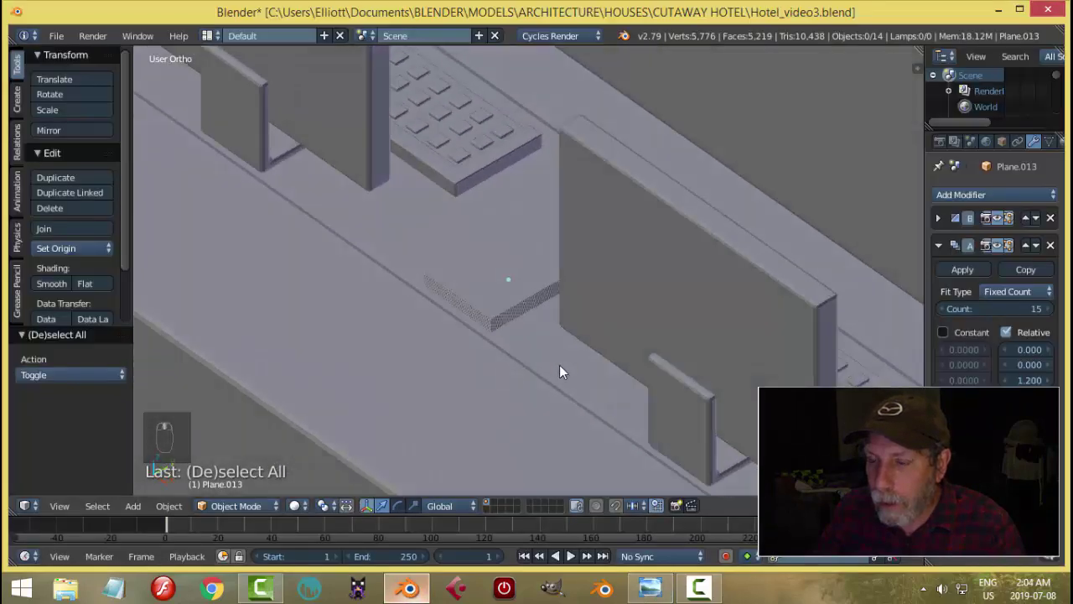
Thicken the stack again by scaling the base sheet mesh about 1.171 along Z, and return to Object Mode with nothing selected.
{"action": "middle_click_drag", "start_coordinate": [653, 369], "coordinate": [563, 333]}
{"action": "scroll", "coordinate": [539, 348], "scroll_direction": "up", "scroll_amount": 3}
{"action": "right_click", "coordinate": [567, 305]}
{"action": "key", "text": "Tab"}
{"action": "left_click", "coordinate": [655, 332]}
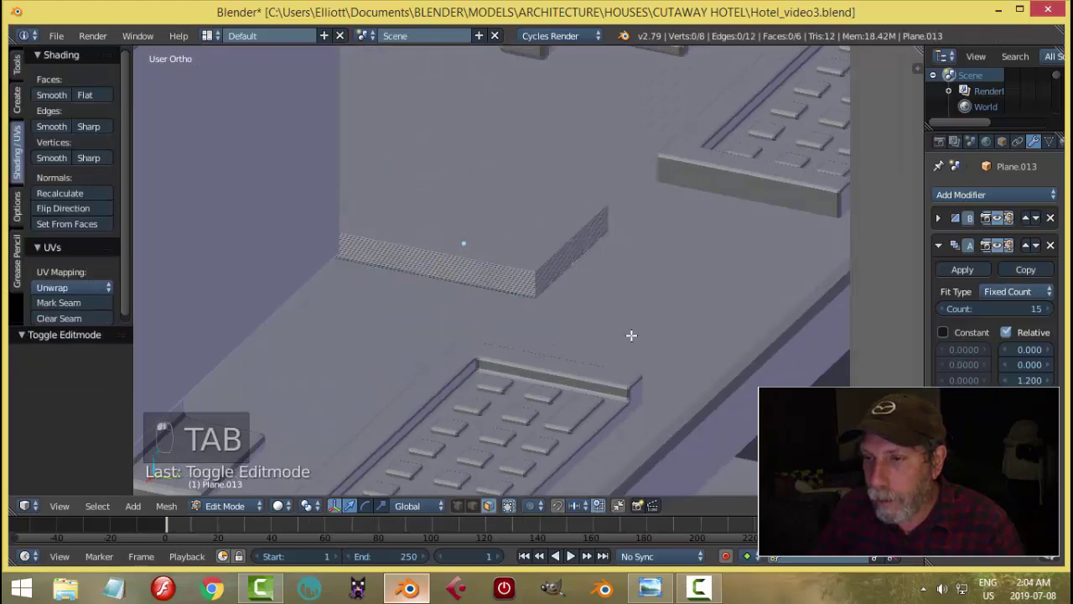
{"action": "key", "text": "a"}
{"action": "key", "text": "a"}
{"action": "scroll", "coordinate": [632, 336], "scroll_direction": "up", "scroll_amount": 1}
{"action": "scroll", "coordinate": [629, 339], "scroll_direction": "up", "scroll_amount": 5}
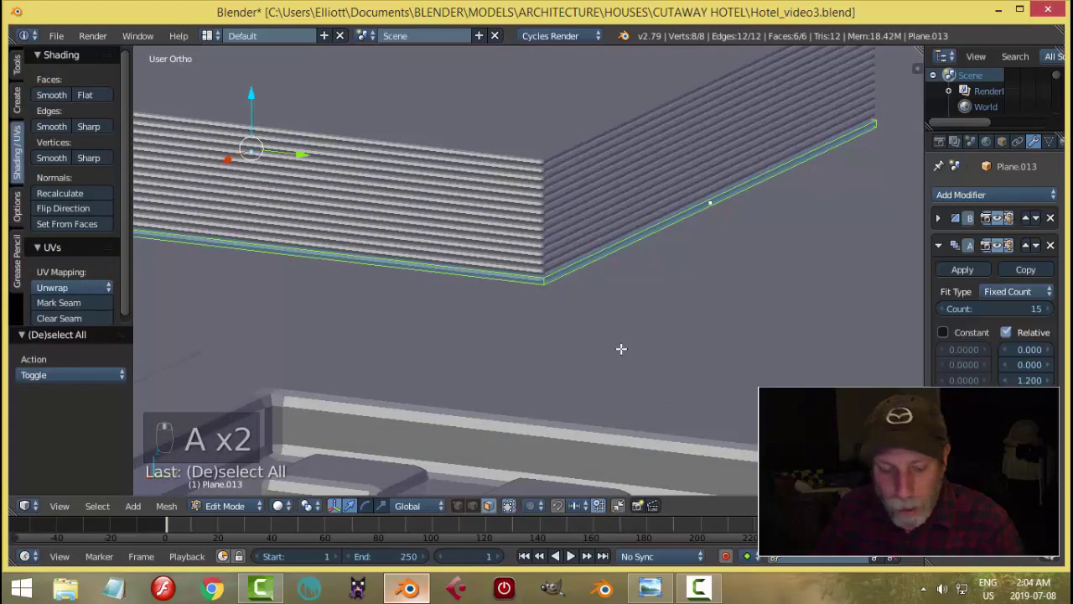
{"action": "key", "text": "s"}
{"action": "key", "text": "z"}
{"action": "left_click", "coordinate": [622, 340]}
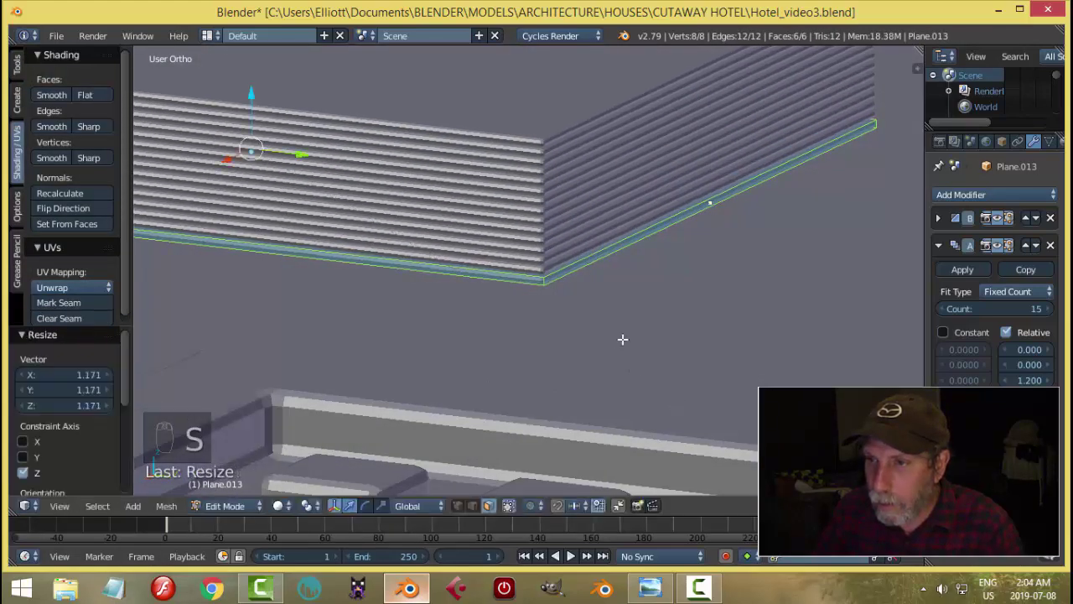
{"action": "key", "text": "a"}
{"action": "key", "text": "Tab"}
{"action": "left_click", "coordinate": [528, 338]}
{"action": "key", "text": "a"}
{"action": "key", "text": "a"}
{"action": "scroll", "coordinate": [548, 327], "scroll_direction": "down", "scroll_amount": 5}
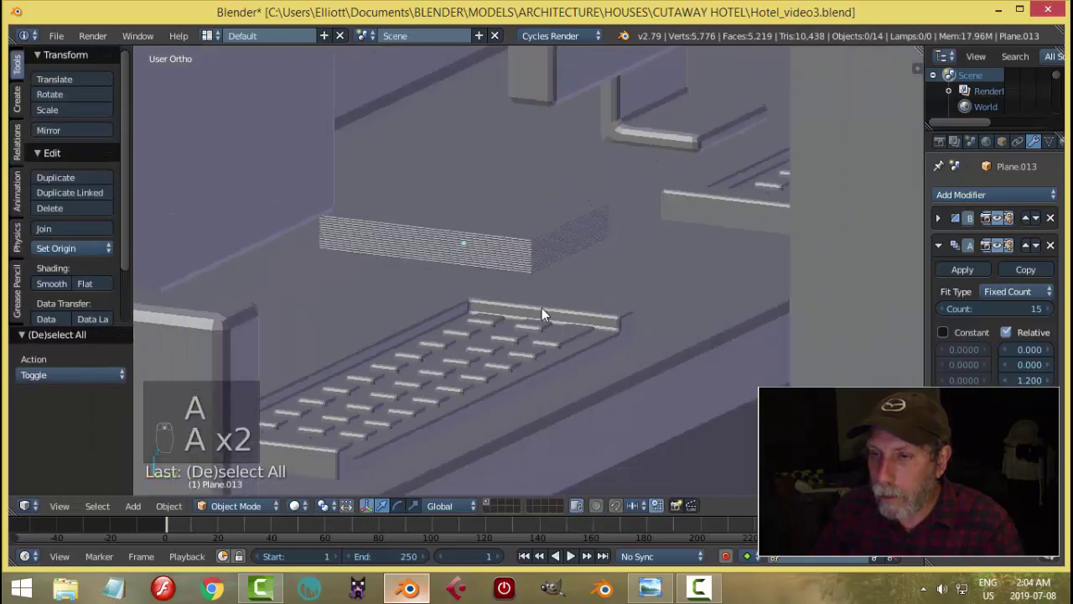
{"action": "scroll", "coordinate": [590, 322], "scroll_direction": "up", "scroll_amount": 6}
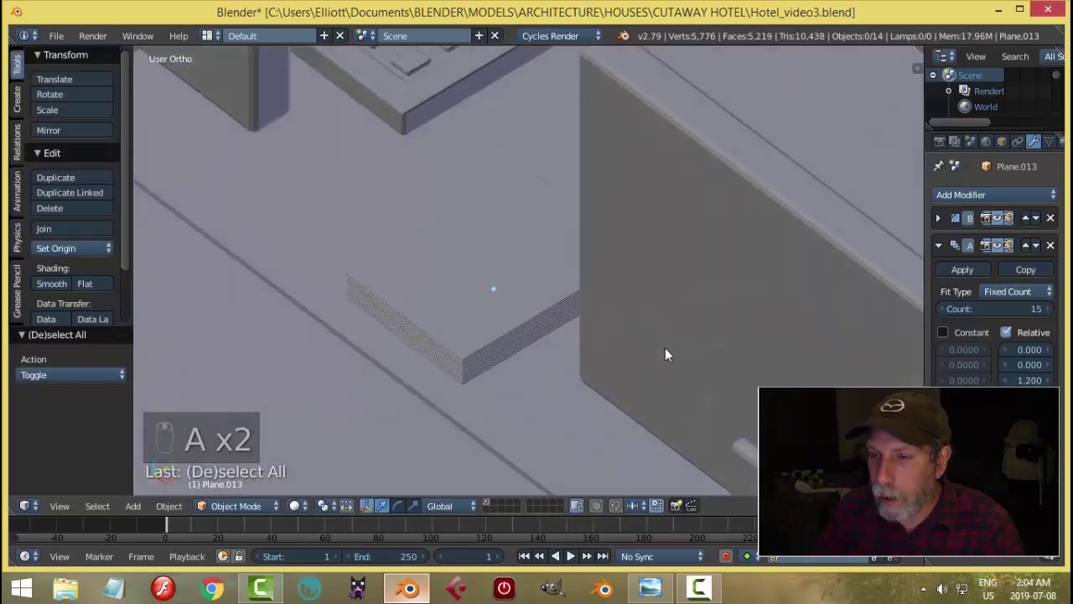
Try a relative Y offset of 0.01 on the paper stack's Array modifier to stagger the sheets.
{"action": "middle_click_drag", "start_coordinate": [664, 348], "coordinate": [562, 322]}
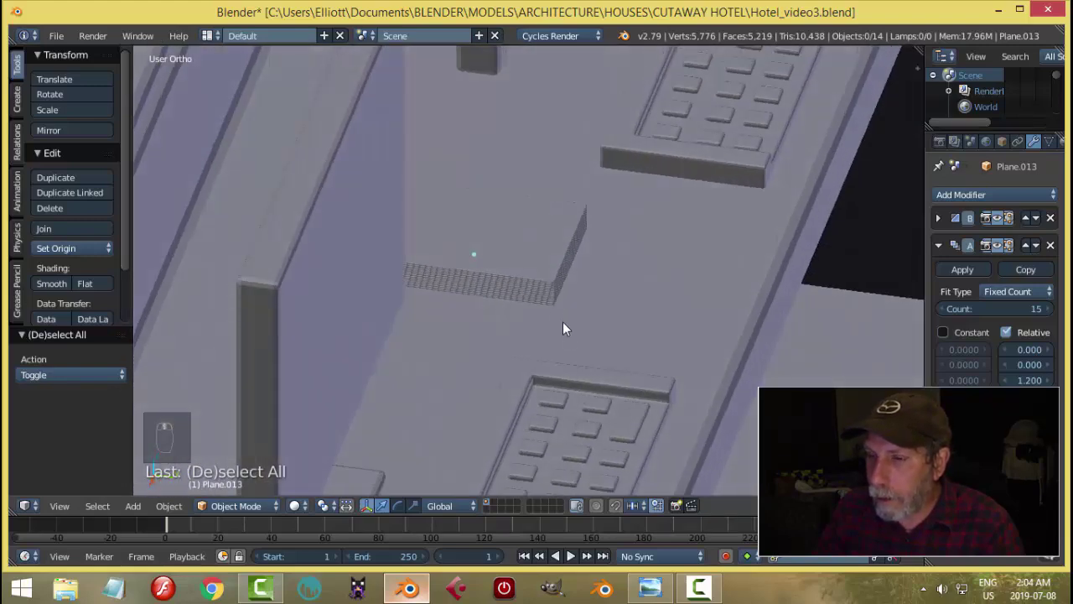
{"action": "right_click", "coordinate": [566, 312]}
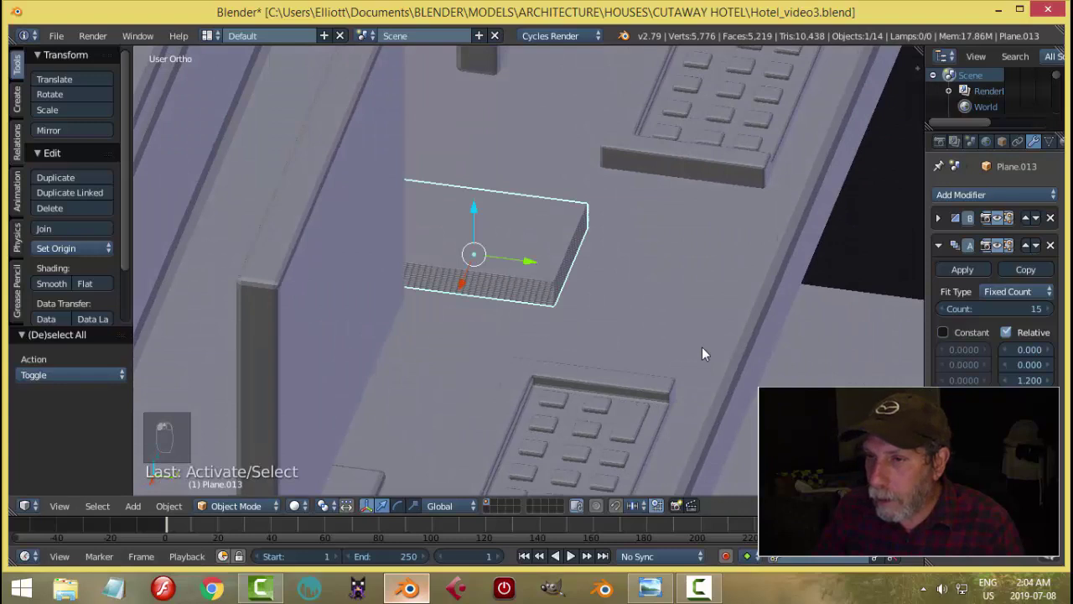
{"action": "middle_click_drag", "start_coordinate": [702, 346], "coordinate": [688, 348]}
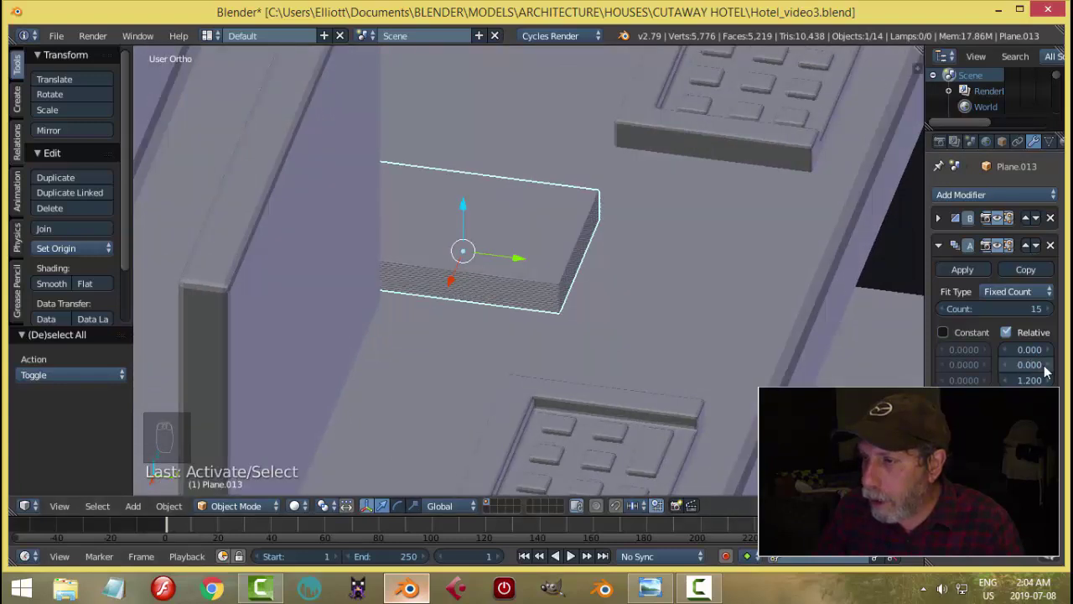
{"action": "left_click_drag", "start_coordinate": [1030, 364], "coordinate": [1065, 367]}
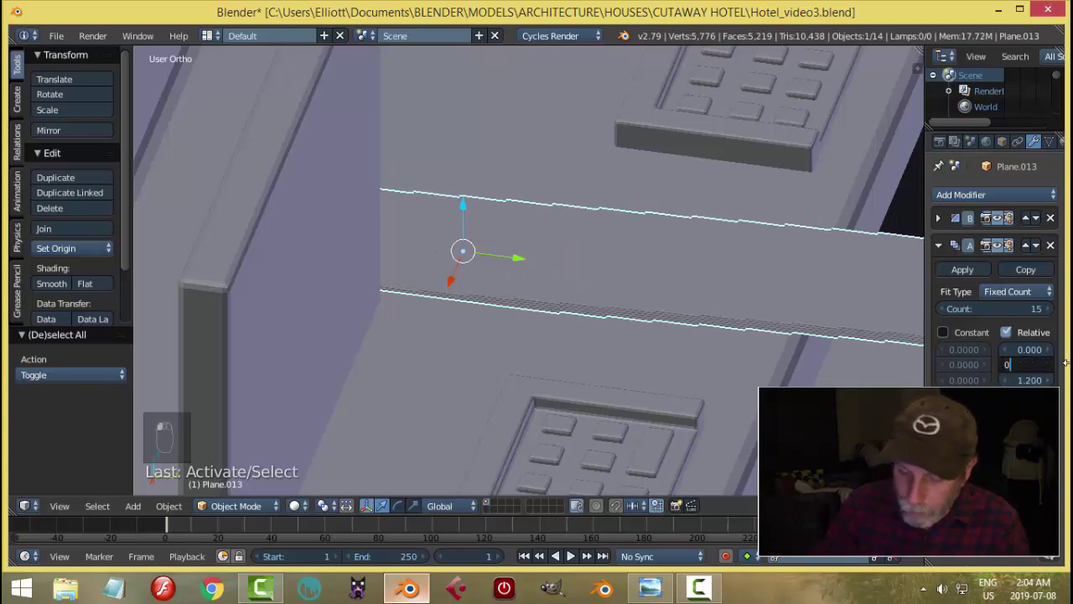
{"action": "type", "text": "1"}
{"action": "key", "text": "Return"}
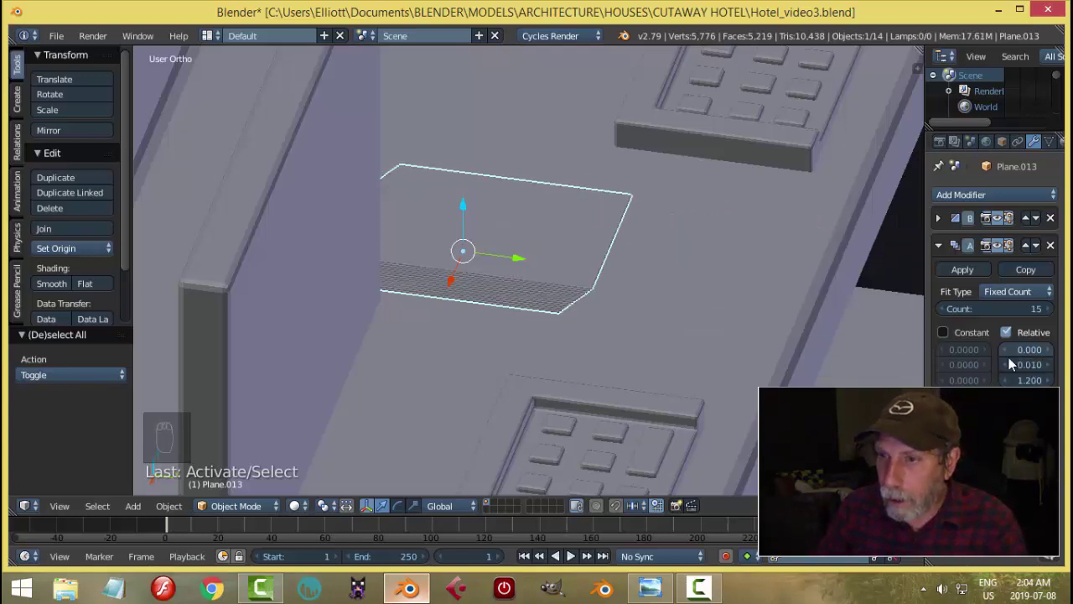
Try a smaller relative Y offset of 0.005 for the arrayed papers and reset the offset to 0.
{"action": "left_click", "coordinate": [1048, 367]}
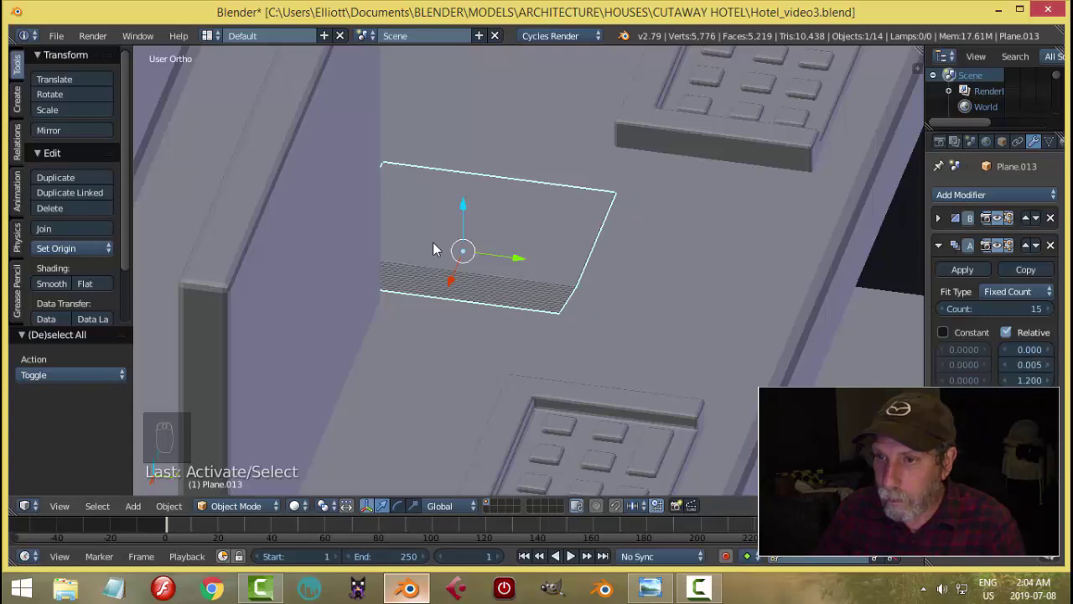
{"action": "middle_click_drag", "start_coordinate": [433, 249], "coordinate": [560, 283]}
{"action": "key", "text": "a"}
{"action": "scroll", "coordinate": [530, 258], "scroll_direction": "down", "scroll_amount": 4}
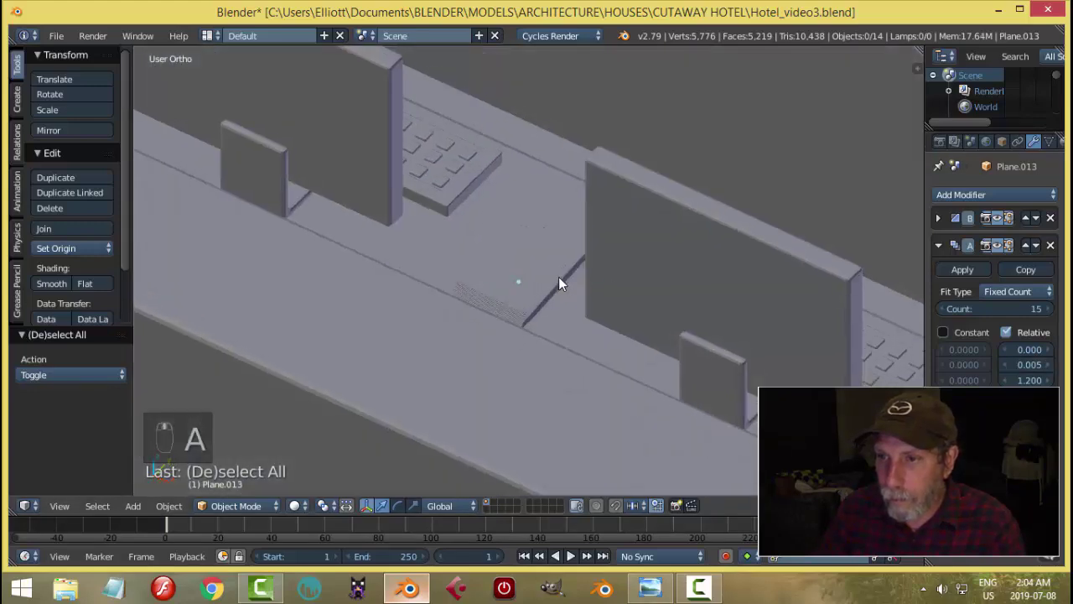
{"action": "left_click", "coordinate": [1023, 365]}
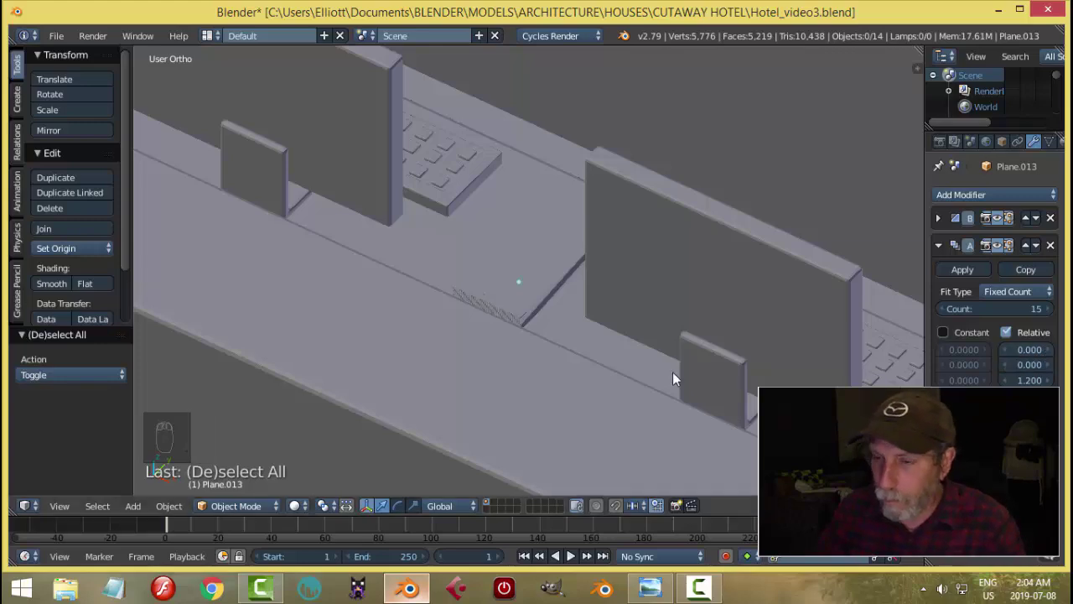
Apply the Array modifier on the paper stack so its sheets become individually editable.
{"action": "middle_click_drag", "start_coordinate": [587, 376], "coordinate": [617, 324]}
{"action": "scroll", "coordinate": [584, 319], "scroll_direction": "up", "scroll_amount": 2}
{"action": "scroll", "coordinate": [613, 309], "scroll_direction": "up", "scroll_amount": 3}
{"action": "left_click", "coordinate": [605, 267]}
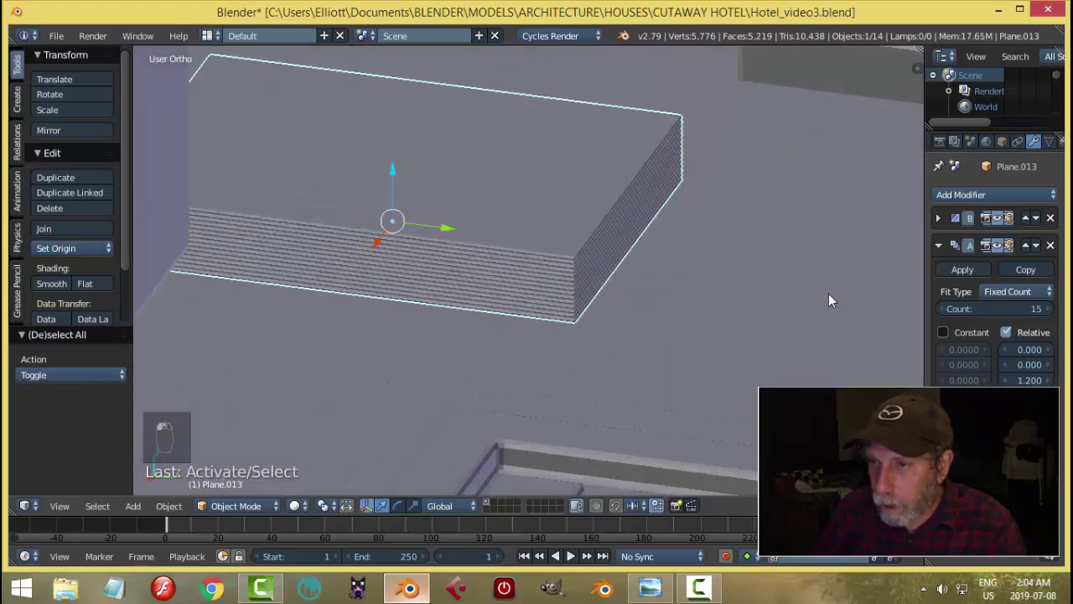
{"action": "left_click", "coordinate": [957, 270]}
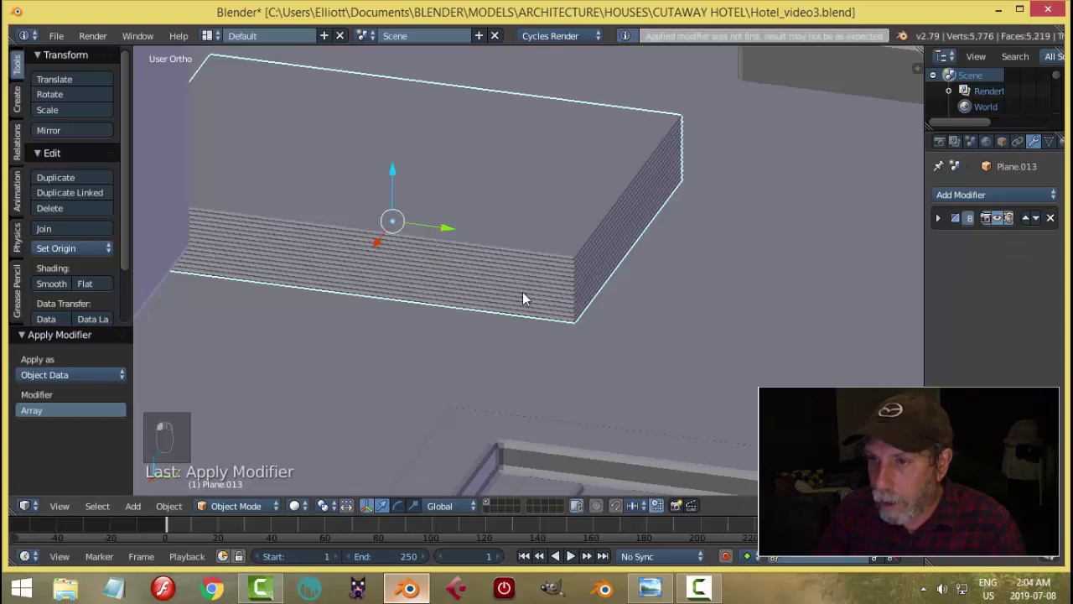
In Edit Mode, shift one linked sheet in the middle of the stack 0.002 along Y and 0.003 along X, and return to Object Mode.
{"action": "key", "text": "Tab"}
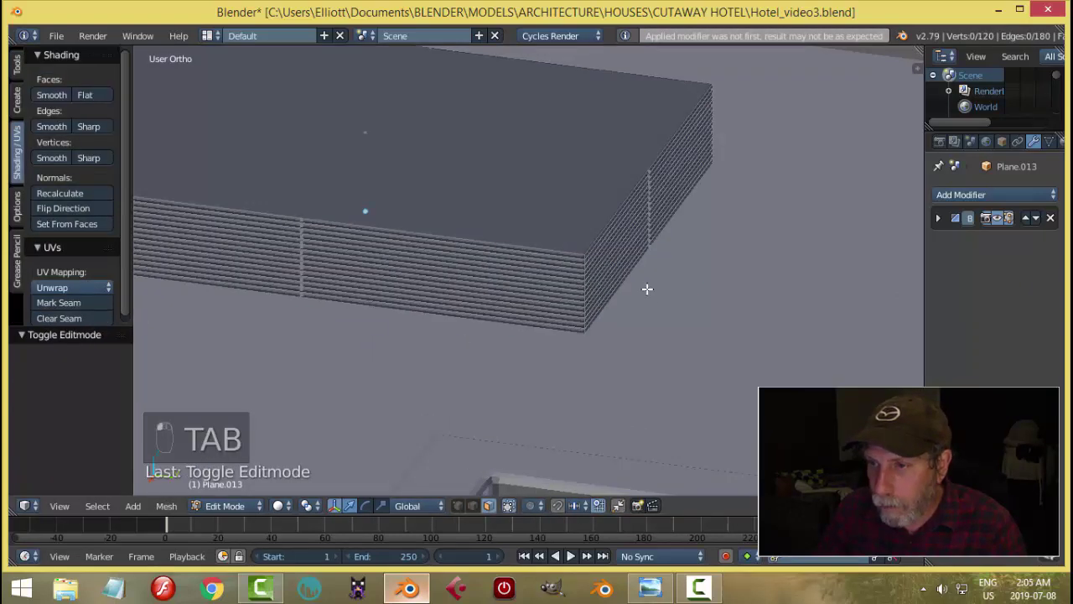
{"action": "key", "text": "ctrl+Tab"}
{"action": "left_click", "coordinate": [624, 255]}
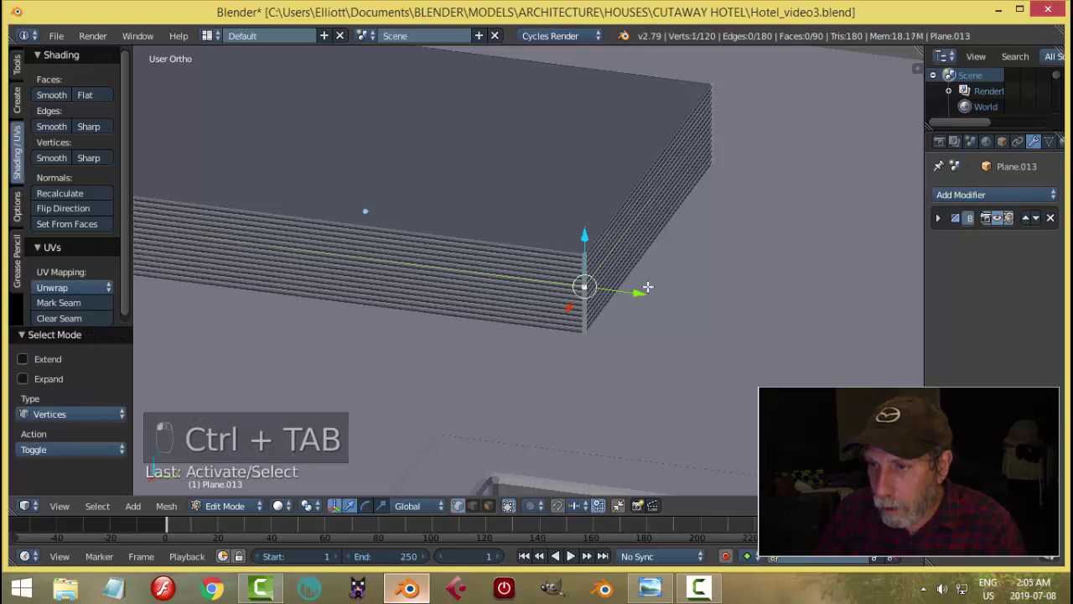
{"action": "key", "text": "ctrl+l"}
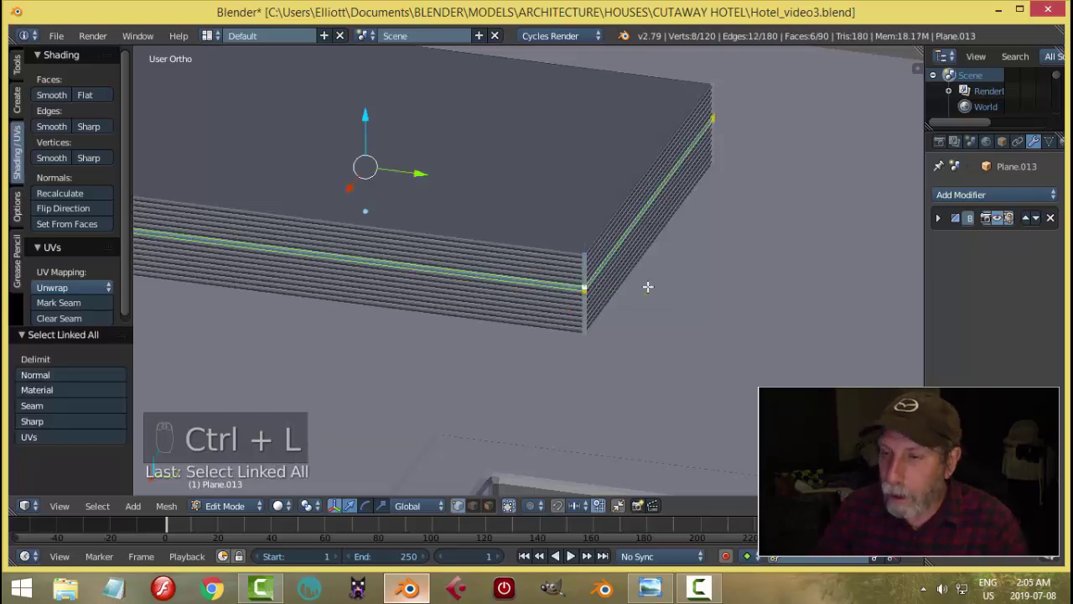
{"action": "middle_click_drag", "start_coordinate": [389, 297], "coordinate": [418, 347]}
{"action": "key", "text": "g"}
{"action": "key", "text": "y"}
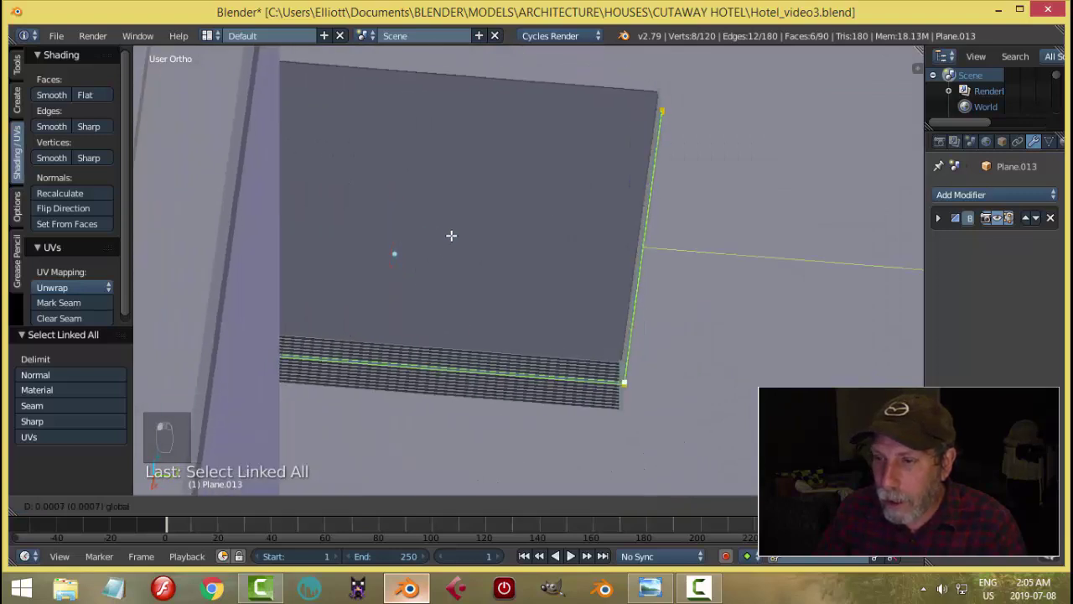
{"action": "left_click", "coordinate": [443, 237]}
{"action": "key", "text": "g"}
{"action": "key", "text": "x"}
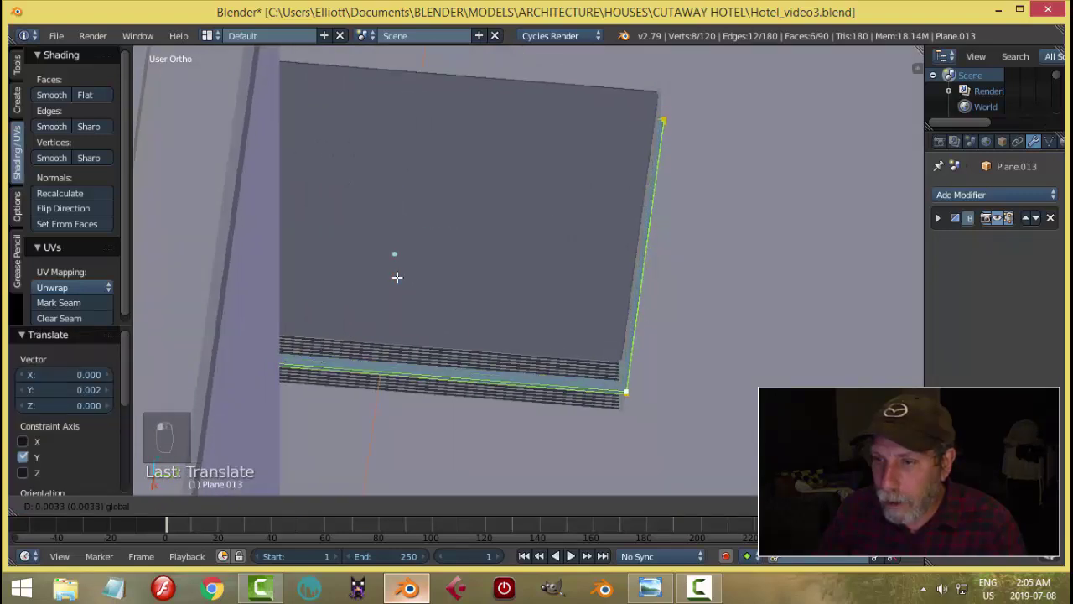
{"action": "left_click", "coordinate": [398, 277]}
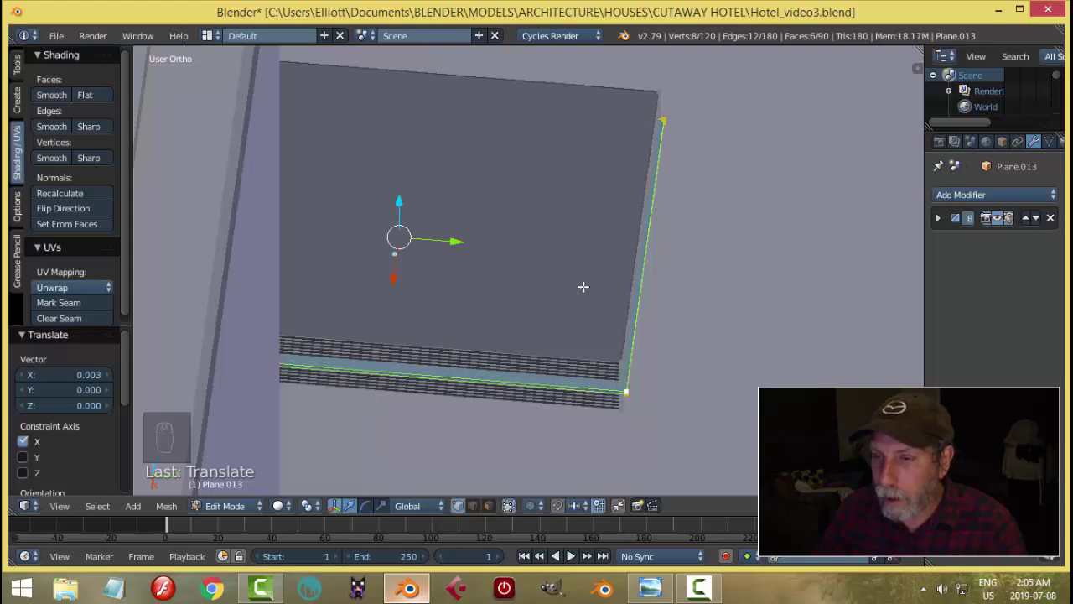
{"action": "key", "text": "Tab"}
{"action": "left_click", "coordinate": [478, 294]}
{"action": "scroll", "coordinate": [471, 298], "scroll_direction": "down", "scroll_amount": 6}
{"action": "middle_click_drag", "start_coordinate": [472, 298], "coordinate": [409, 303]}
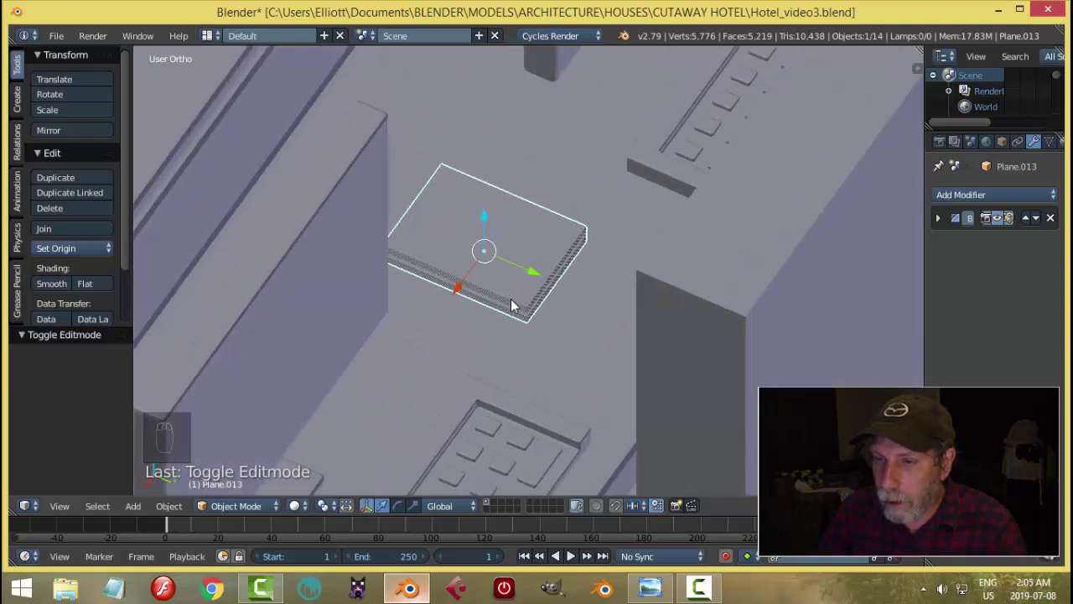
{"action": "key", "text": "r"}
{"action": "key", "text": "z"}
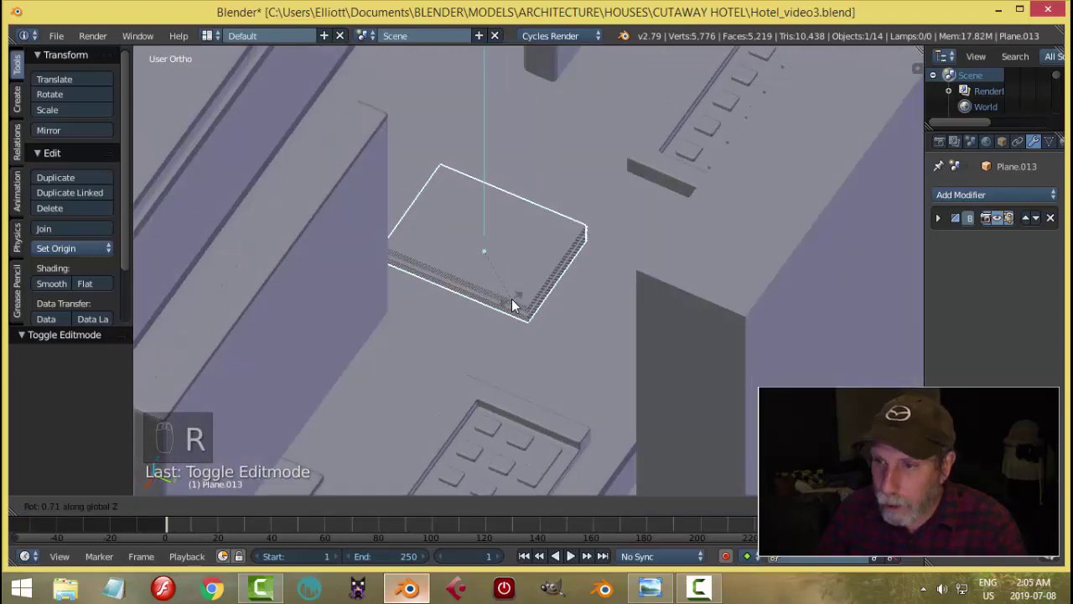
{"action": "left_click", "coordinate": [513, 300]}
Rotate the shifted middle sheet slightly in Edit Mode so it sits askew, and return to Object Mode with its vertices deselected.
{"action": "key", "text": "Tab"}
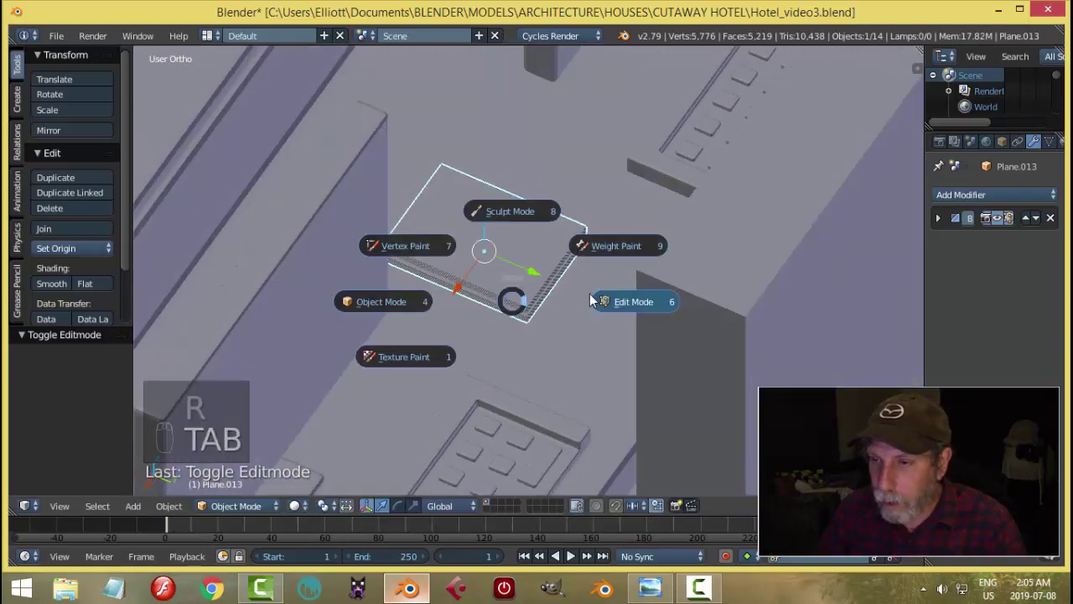
{"action": "left_click", "coordinate": [600, 300]}
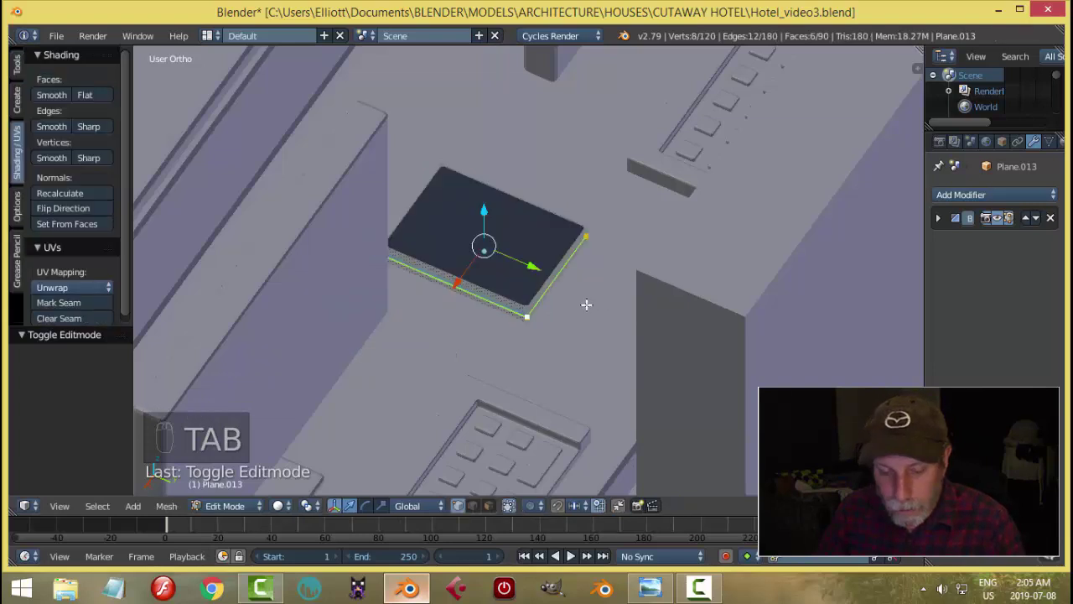
{"action": "key", "text": "r"}
{"action": "left_click", "coordinate": [585, 306]}
{"action": "key", "text": "a"}
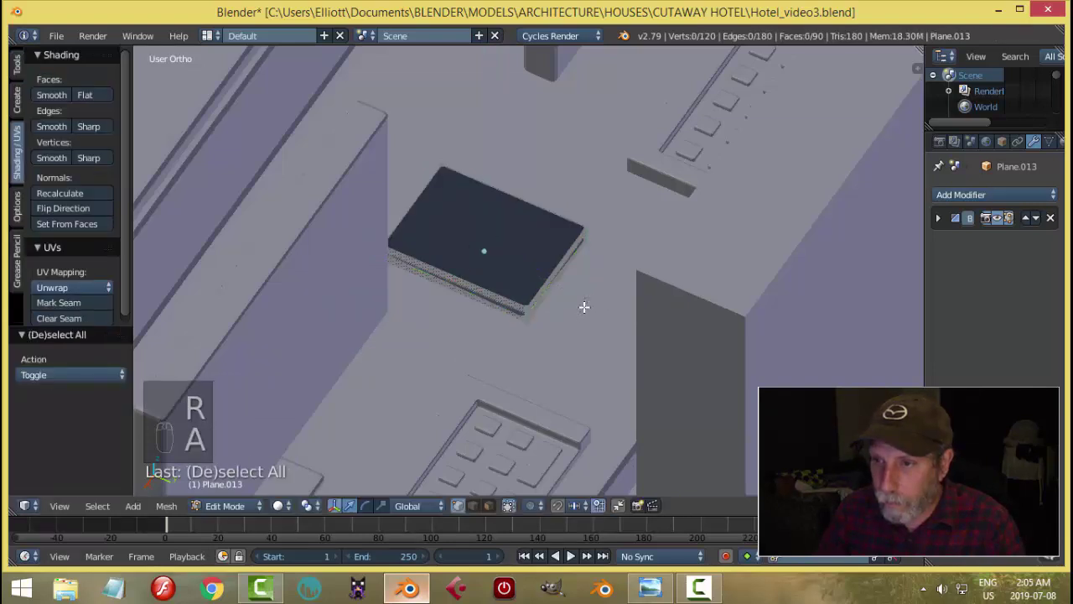
{"action": "key", "text": "Tab"}
Select the whole bottom sheet of the paper stack in Edit Mode and move it -0.005 along X.
{"action": "middle_click_drag", "start_coordinate": [558, 308], "coordinate": [580, 315]}
{"action": "scroll", "coordinate": [590, 352], "scroll_direction": "up", "scroll_amount": 2}
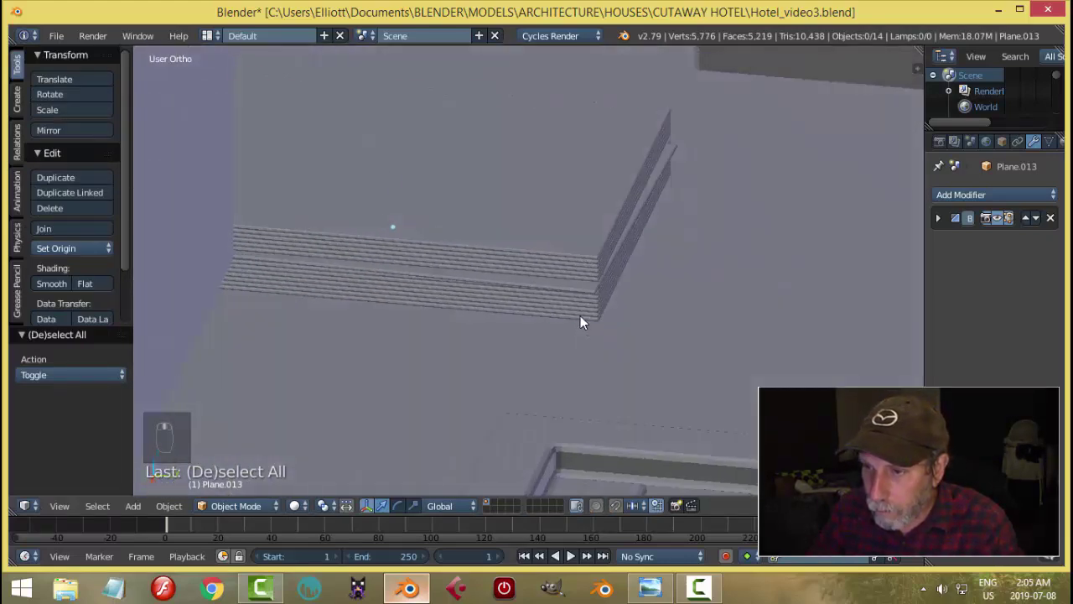
{"action": "right_click", "coordinate": [578, 313]}
{"action": "key", "text": "Tab"}
{"action": "key", "text": "a"}
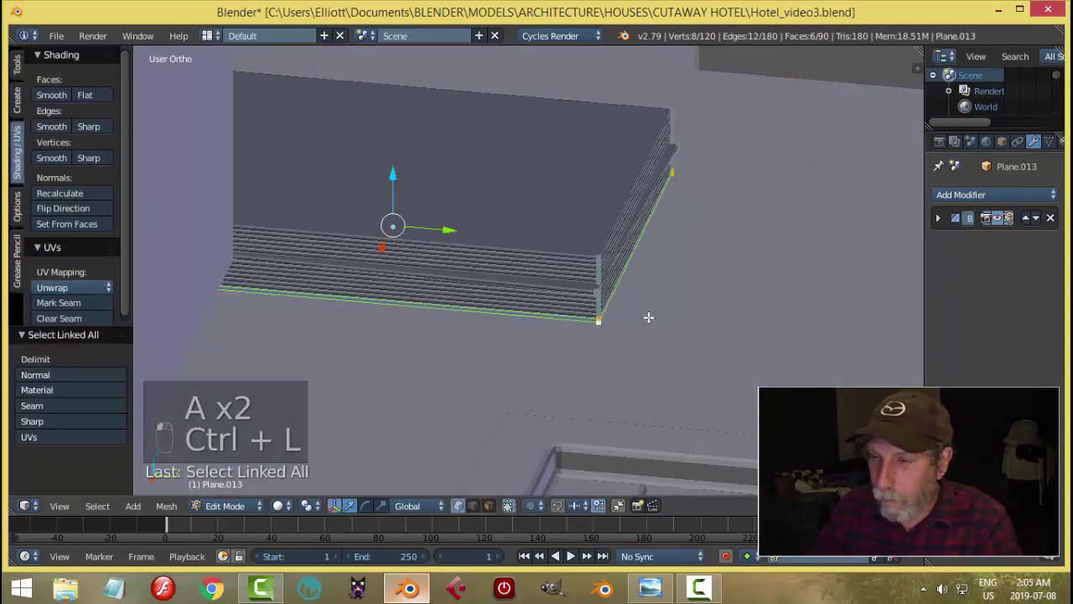
{"action": "middle_click_drag", "start_coordinate": [649, 317], "coordinate": [457, 322]}
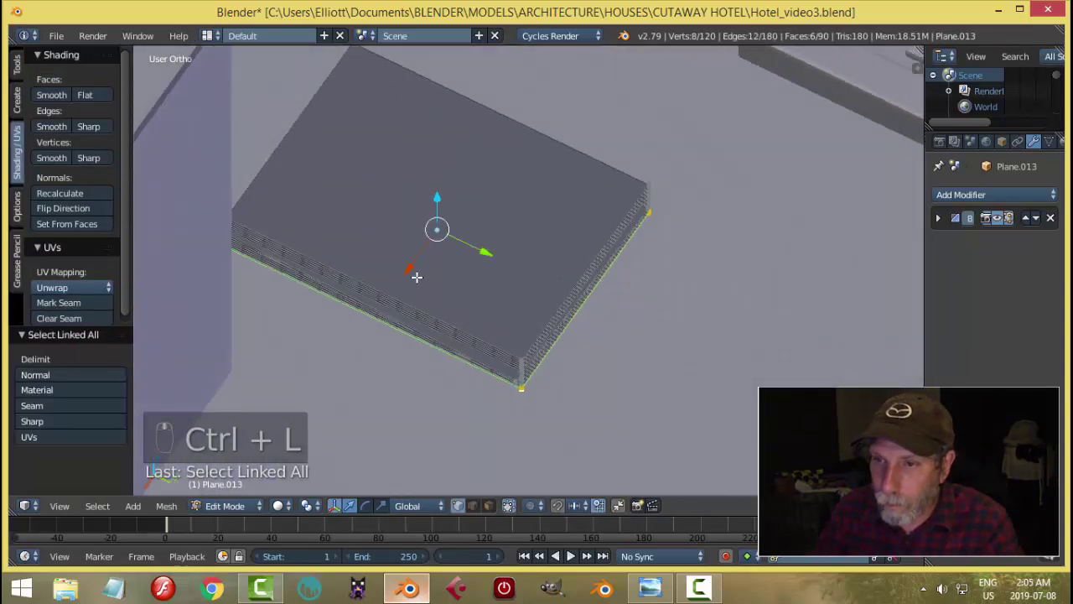
{"action": "left_click_drag", "start_coordinate": [411, 270], "coordinate": [426, 265]}
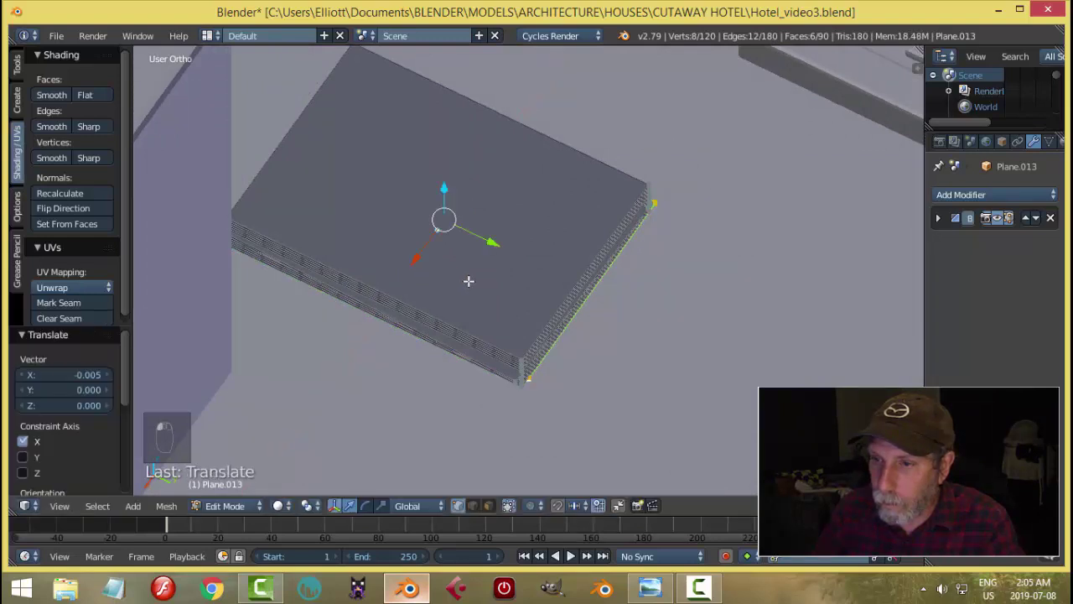
Rotate the bottom sheet about 7.4 degrees around Z and return to Object Mode with nothing selected.
{"action": "key", "text": "r"}
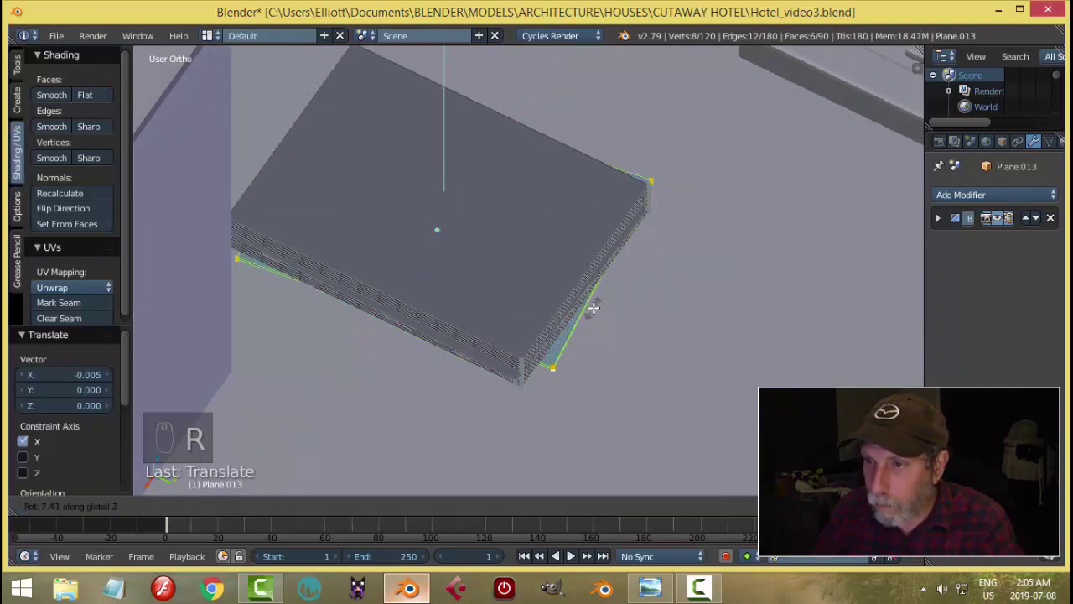
{"action": "left_click", "coordinate": [594, 307]}
{"action": "key", "text": "a"}
{"action": "key", "text": "Tab"}
{"action": "left_click", "coordinate": [482, 307]}
{"action": "key", "text": "a"}
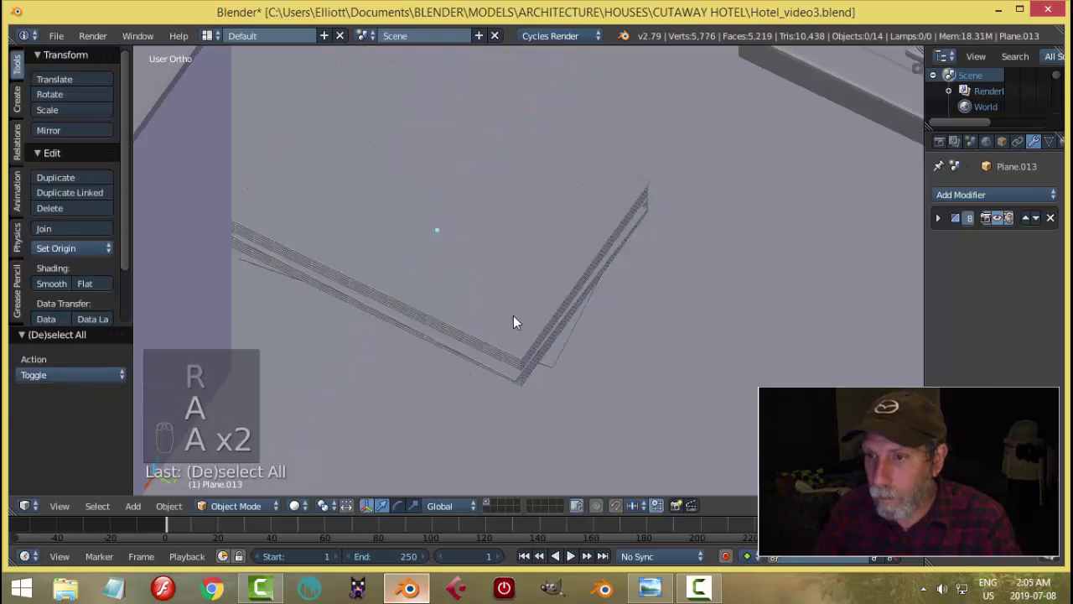
Save the hotel file over the existing Hotel_video3.blend.
{"action": "scroll", "coordinate": [513, 322], "scroll_direction": "down", "scroll_amount": 5}
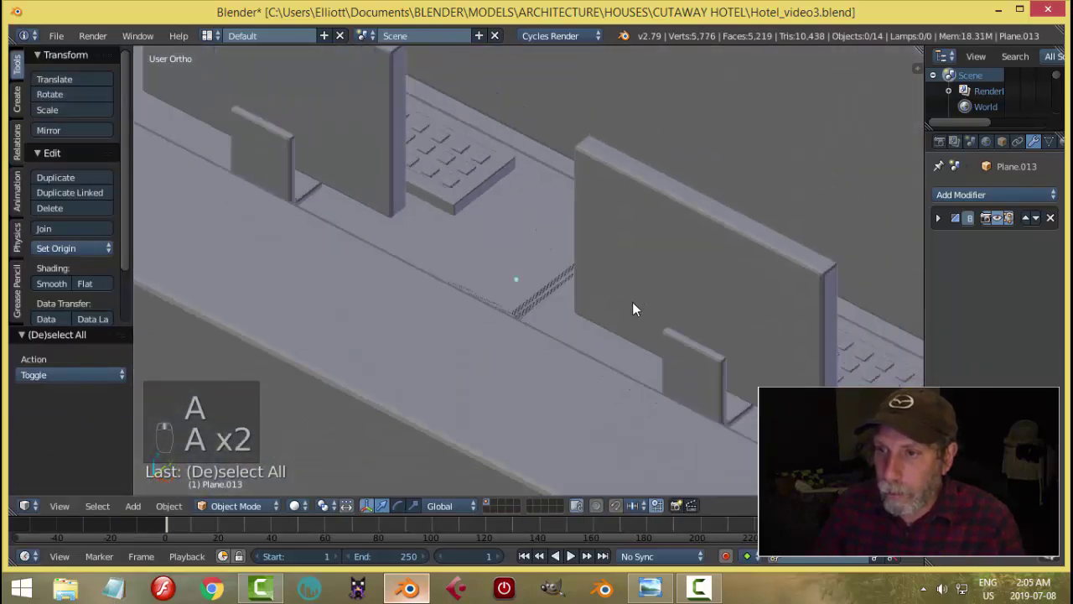
{"action": "middle_click_drag", "start_coordinate": [633, 309], "coordinate": [541, 333]}
{"action": "key", "text": "ctrl+s"}
{"action": "left_click", "coordinate": [621, 318]}
Render the view of the whole reception desk to check the paper stack, and close the render result.
{"action": "scroll", "coordinate": [564, 311], "scroll_direction": "down", "scroll_amount": 3}
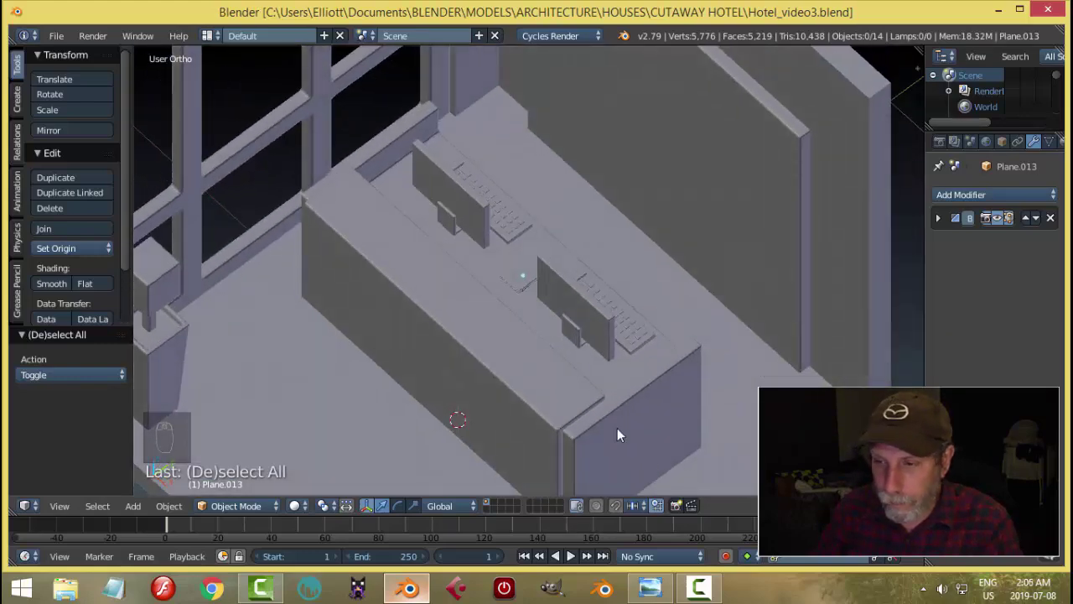
{"action": "key", "text": "F12"}
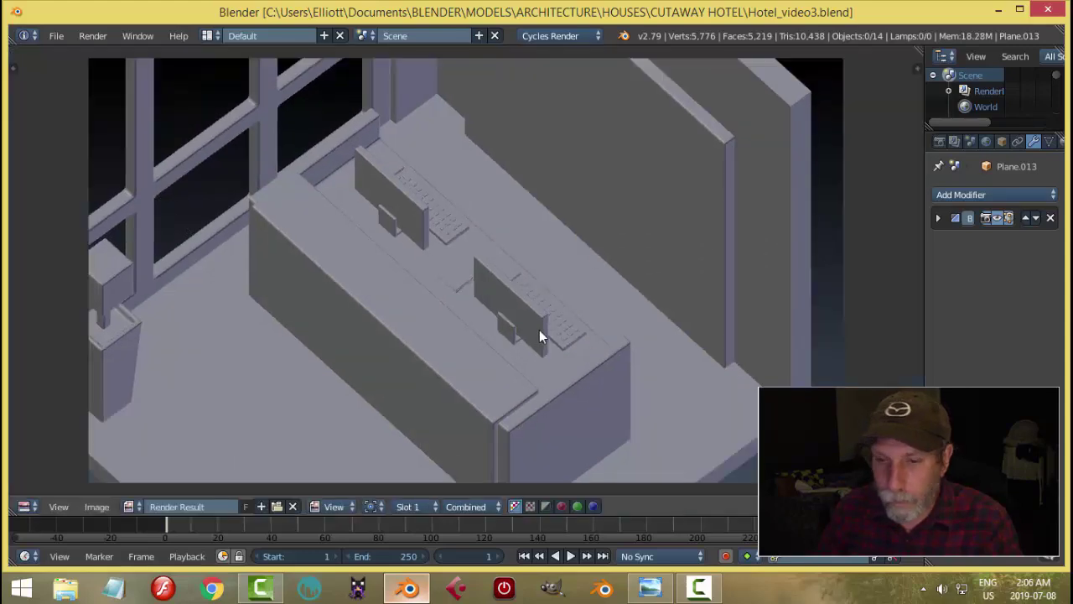
{"action": "key", "text": "Escape"}
Lower the paper stack along Z toward the desktop surface from a close low-angle view, and deselect it.
{"action": "mouse_move", "coordinate": [539, 332]}
{"action": "middle_mouse_down"}
{"action": "mouse_move", "coordinate": [528, 336]}
{"action": "mouse_move", "coordinate": [526, 326]}
{"action": "mouse_move", "coordinate": [537, 344]}
{"action": "mouse_move", "coordinate": [544, 314]}
{"action": "middle_mouse_up"}
{"action": "scroll", "coordinate": [553, 334], "scroll_direction": "up", "scroll_amount": 2}
{"action": "scroll", "coordinate": [367, 304], "scroll_direction": "up", "scroll_amount": 6}
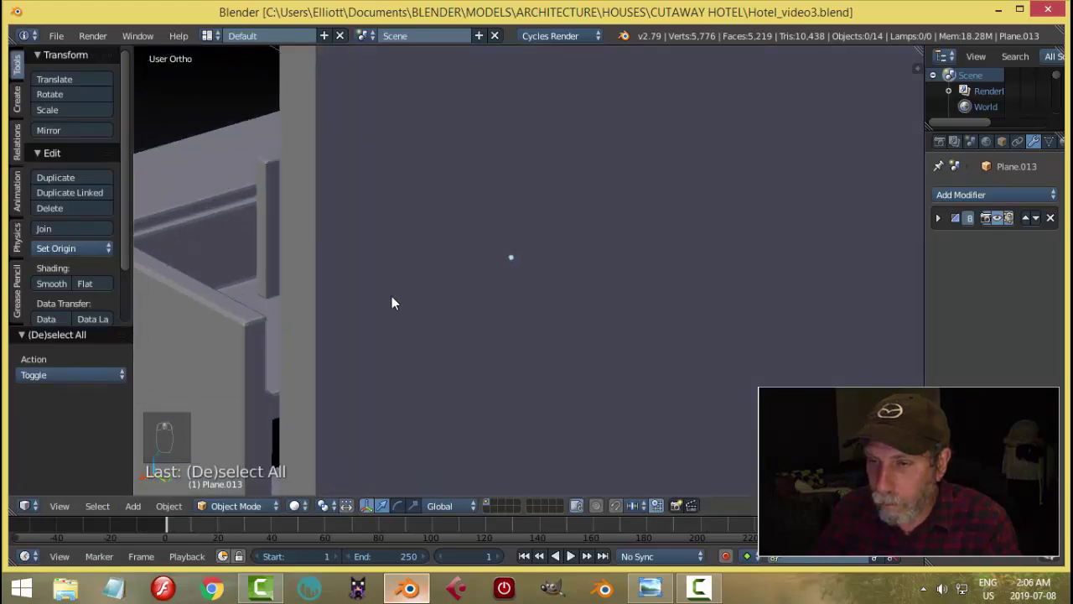
{"action": "scroll", "coordinate": [428, 294], "scroll_direction": "down", "scroll_amount": 3}
{"action": "scroll", "coordinate": [495, 264], "scroll_direction": "up", "scroll_amount": 2}
{"action": "right_click", "coordinate": [514, 243]}
{"action": "scroll", "coordinate": [531, 312], "scroll_direction": "up", "scroll_amount": 3}
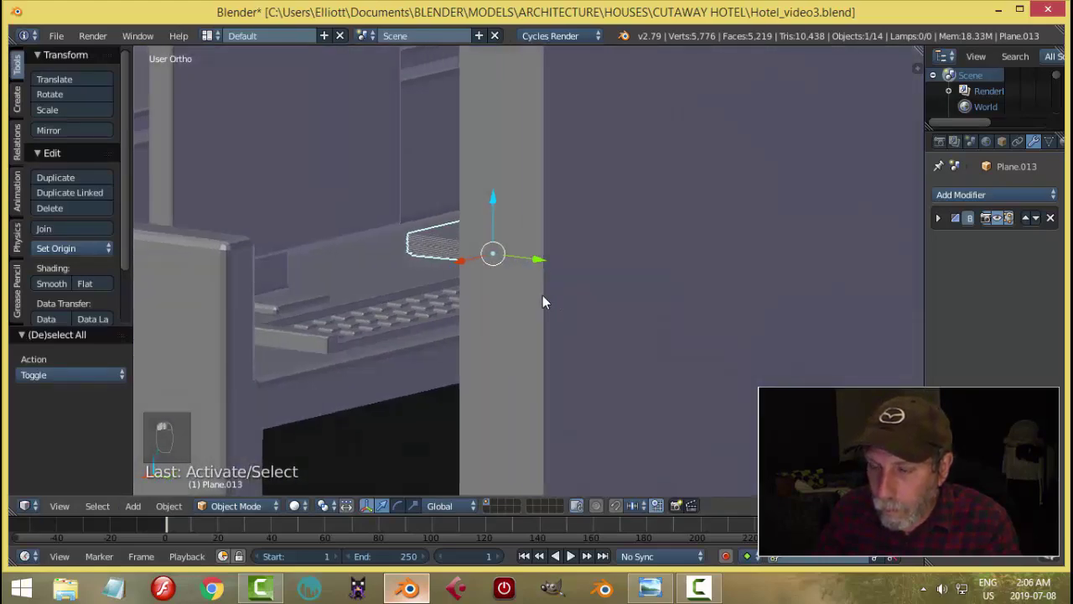
{"action": "scroll", "coordinate": [542, 300], "scroll_direction": "down", "scroll_amount": 1}
{"action": "scroll", "coordinate": [540, 288], "scroll_direction": "up", "scroll_amount": 5}
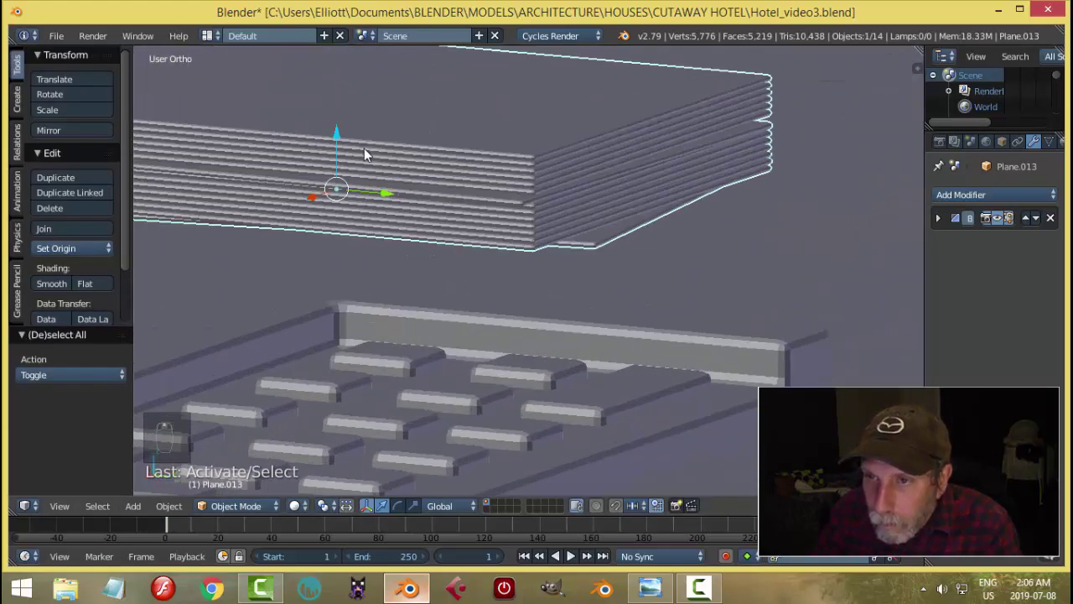
{"action": "left_click_drag", "start_coordinate": [336, 138], "coordinate": [345, 192]}
{"action": "key", "text": "a"}
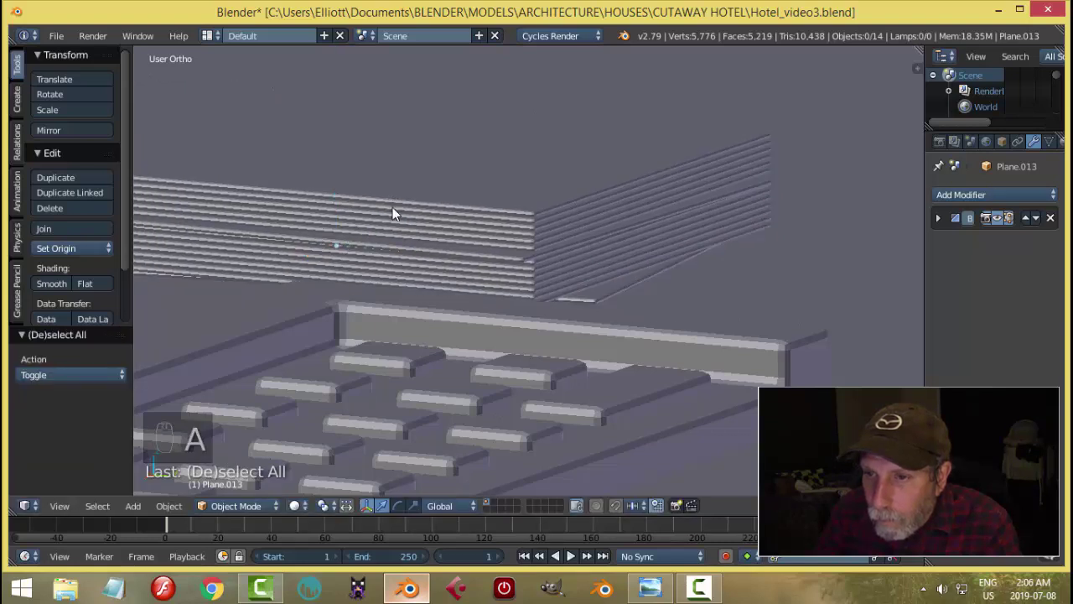
{"action": "scroll", "coordinate": [392, 207], "scroll_direction": "down", "scroll_amount": 3}
{"action": "middle_click_drag", "start_coordinate": [391, 217], "coordinate": [541, 318]}
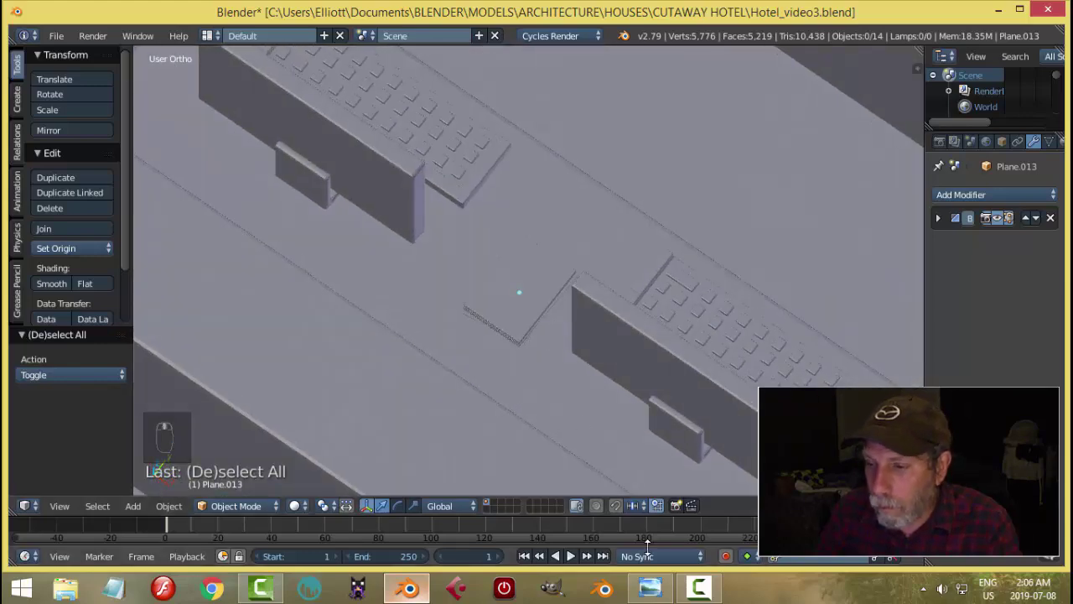
Rotate the paper stack about 23.1 degrees around Z and compare its placement with the reference image.
{"action": "key", "text": "alt+Tab"}
{"action": "left_click", "coordinate": [409, 588]}
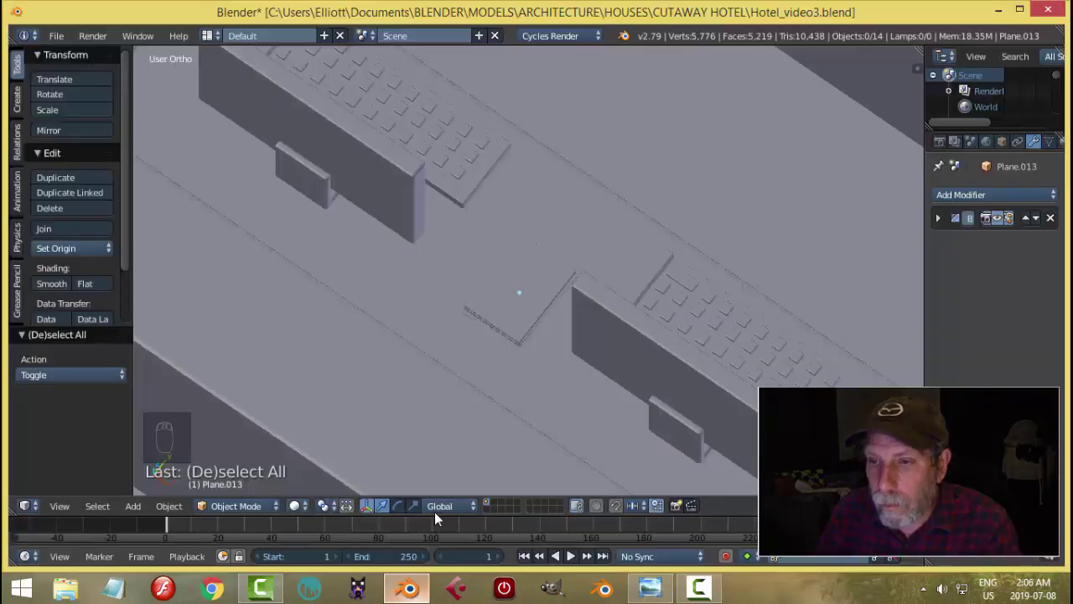
{"action": "right_click", "coordinate": [509, 312]}
{"action": "key", "text": "r"}
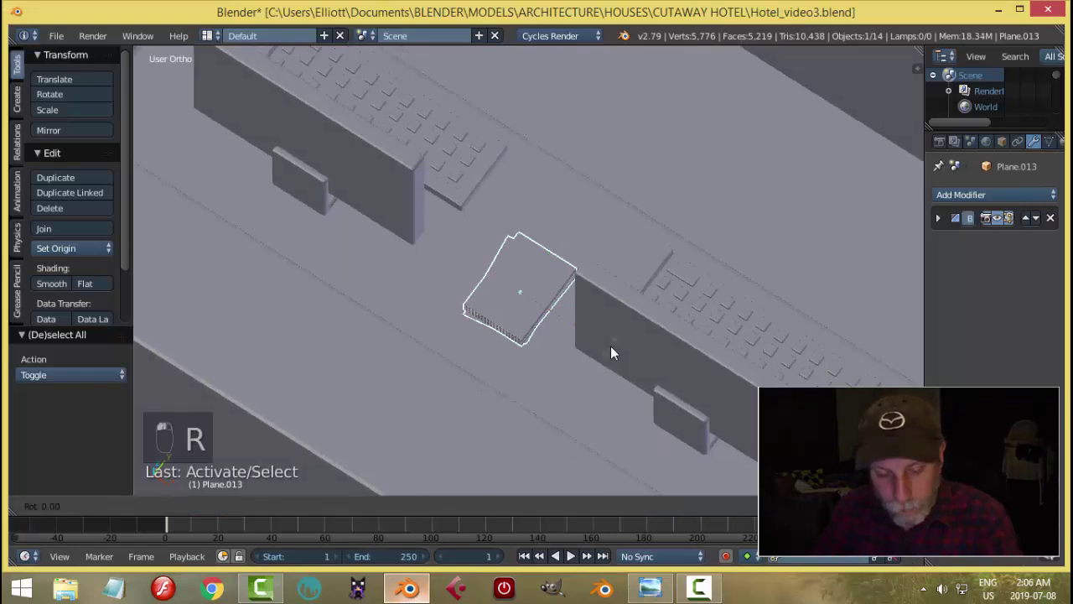
{"action": "key", "text": "z"}
{"action": "left_click", "coordinate": [617, 307]}
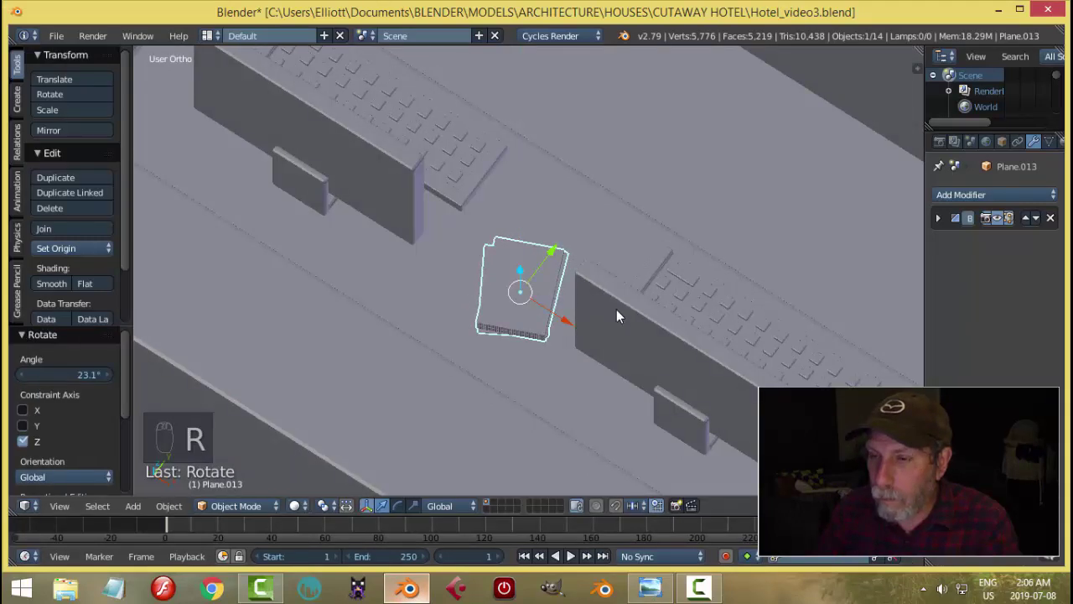
{"action": "key", "text": "a"}
{"action": "middle_click_drag", "start_coordinate": [601, 324], "coordinate": [512, 281]}
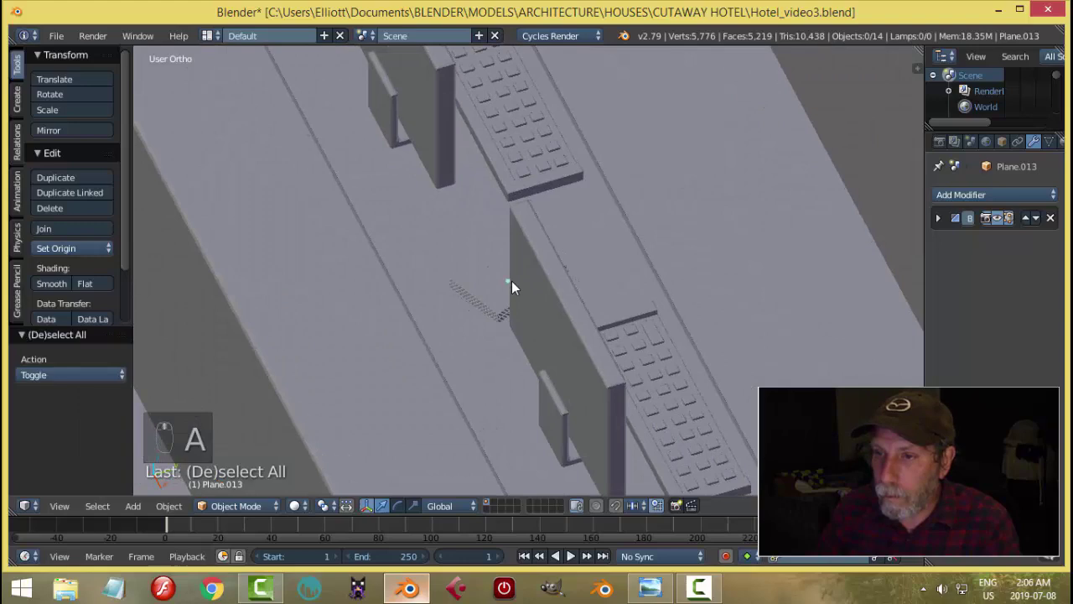
{"action": "left_click", "coordinate": [651, 589]}
{"action": "left_click", "coordinate": [417, 593]}
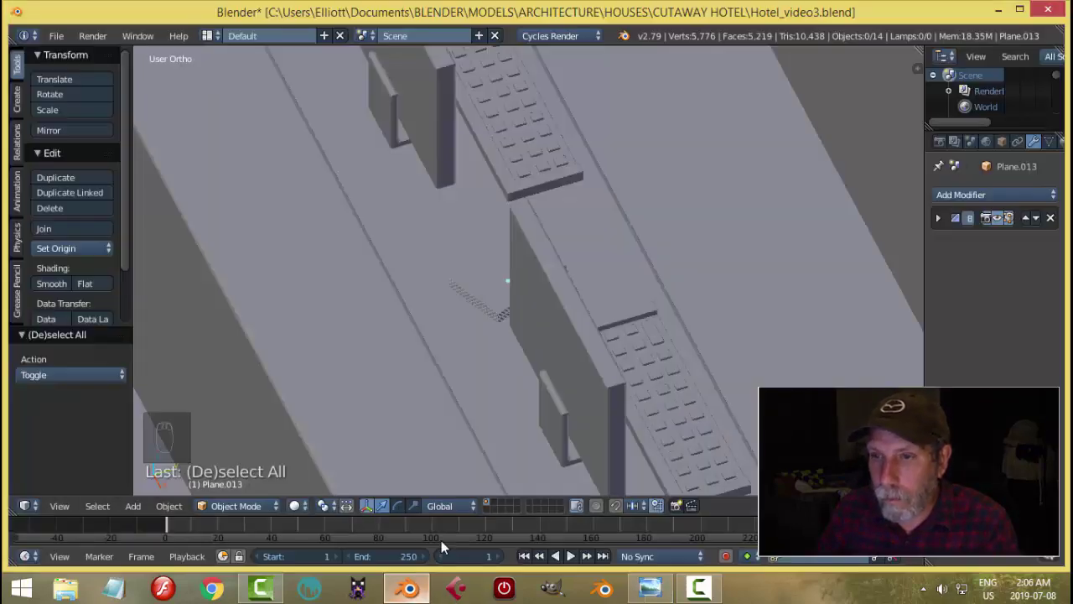
Rescale the paper stack and reposition it on the desktop between the monitors to match the reference image.
{"action": "middle_click_drag", "start_coordinate": [550, 311], "coordinate": [466, 311]}
{"action": "right_click", "coordinate": [500, 264]}
{"action": "middle_click_drag", "start_coordinate": [617, 317], "coordinate": [572, 338]}
{"action": "left_click", "coordinate": [651, 588]}
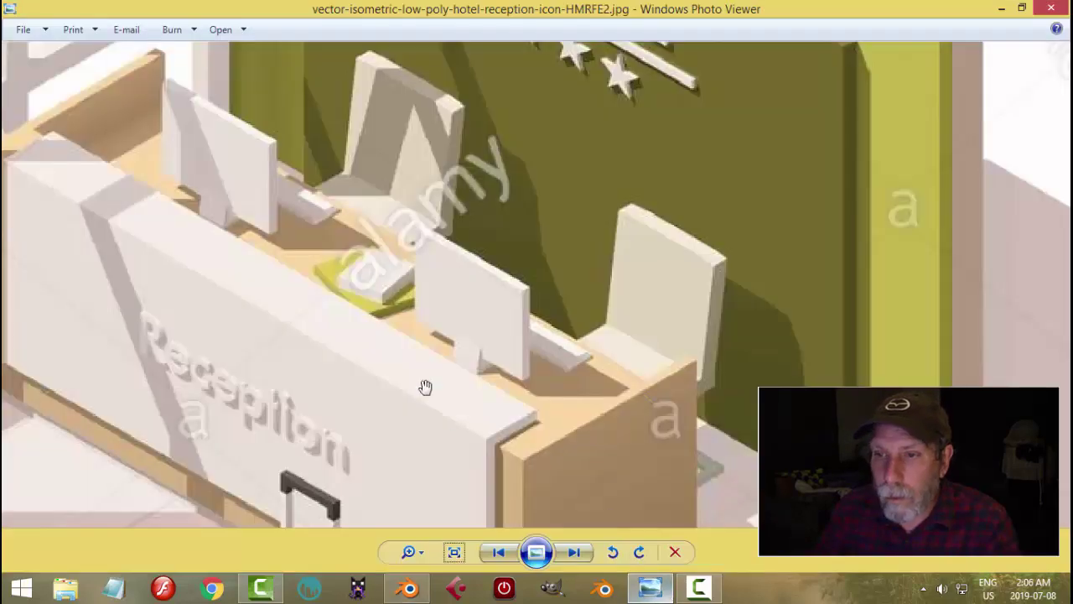
{"action": "left_click", "coordinate": [418, 593]}
{"action": "scroll", "coordinate": [592, 317], "scroll_direction": "up", "scroll_amount": 4}
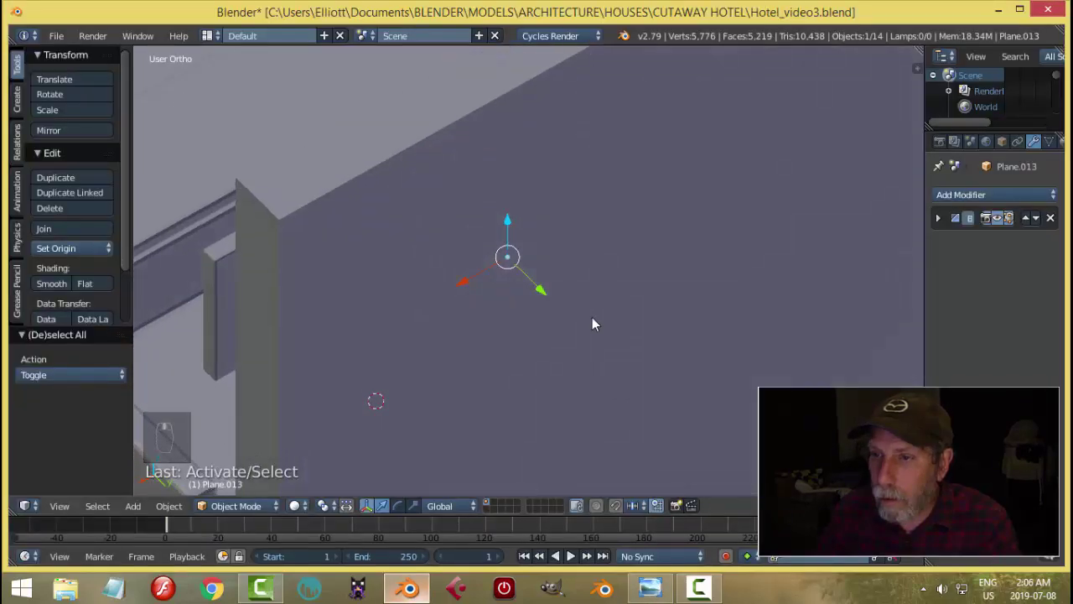
{"action": "middle_click_drag", "start_coordinate": [592, 317], "coordinate": [592, 369]}
{"action": "key", "text": "s"}
{"action": "left_click", "coordinate": [646, 305]}
{"action": "key", "text": "g"}
{"action": "left_click", "coordinate": [562, 300]}
{"action": "key", "text": "a"}
Save the hotel file over the existing Hotel_video3.blend.
{"action": "key", "text": "ctrl+s"}
{"action": "left_click", "coordinate": [611, 298]}
{"action": "scroll", "coordinate": [609, 296], "scroll_direction": "up", "scroll_amount": 2}
Compare the whole reception desk with the reference image and examine the lettering on the desk's front panel.
{"action": "left_click", "coordinate": [647, 587]}
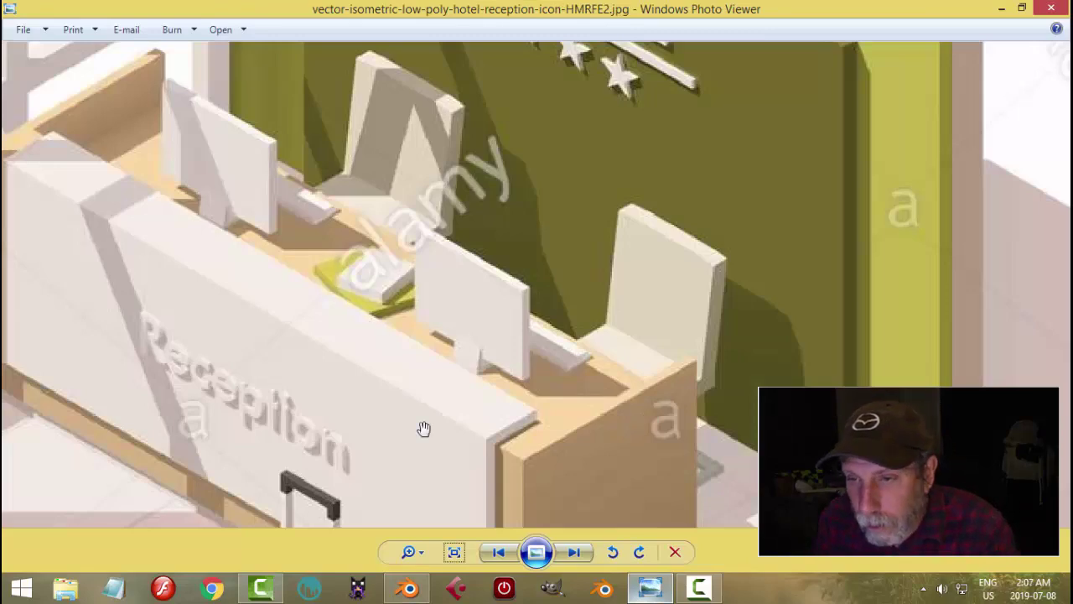
{"action": "left_click", "coordinate": [409, 589]}
{"action": "middle_click_drag", "start_coordinate": [491, 400], "coordinate": [590, 292]}
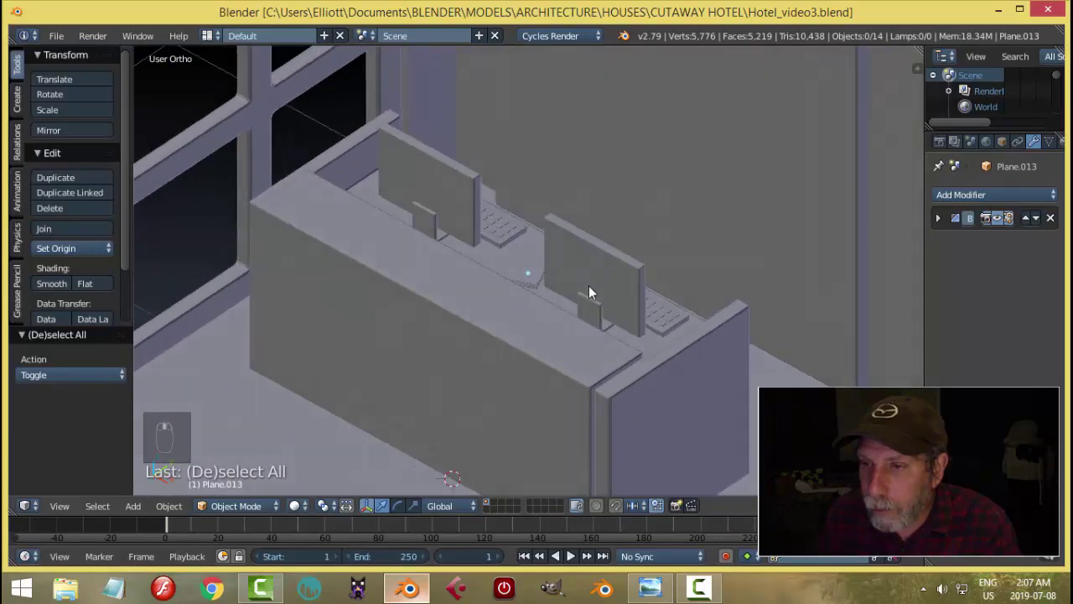
{"action": "left_click", "coordinate": [651, 588]}
{"action": "scroll", "coordinate": [518, 384], "scroll_direction": "down", "scroll_amount": 2}
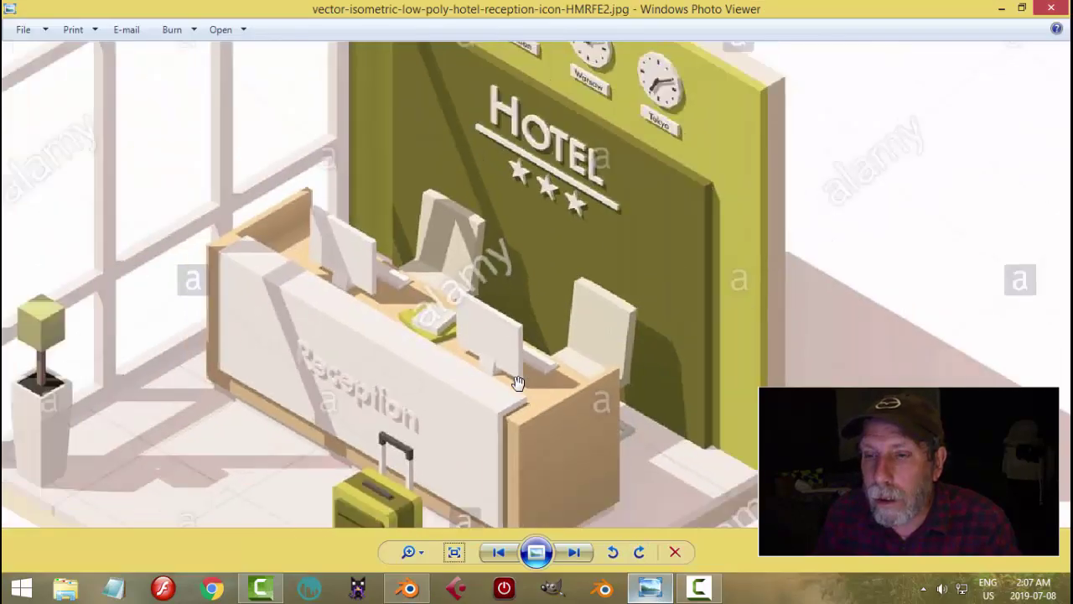
{"action": "scroll", "coordinate": [517, 384], "scroll_direction": "down", "scroll_amount": 1}
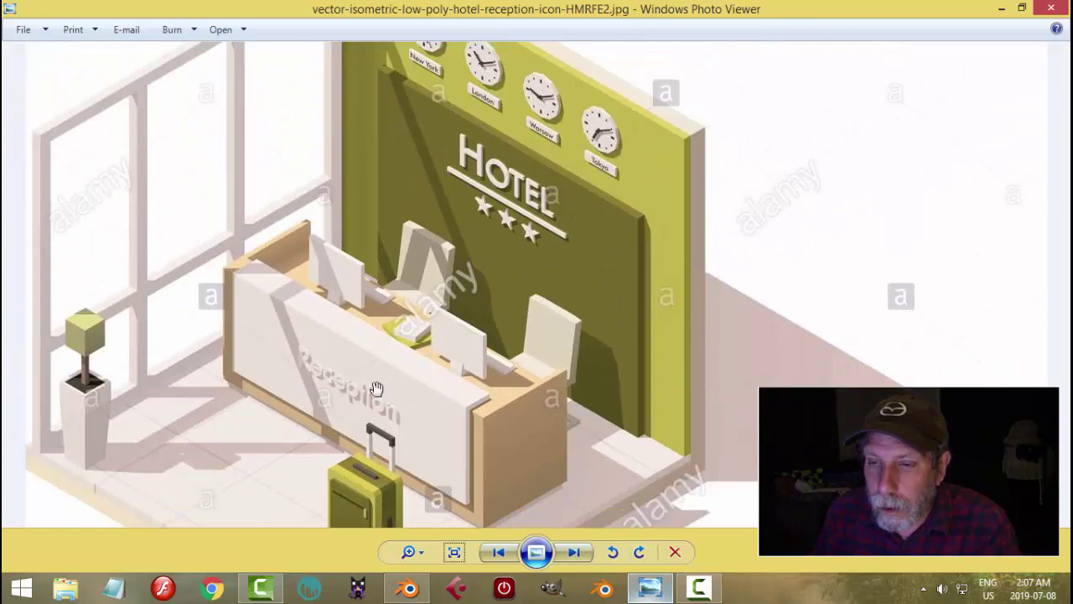
Snap the 3D cursor to the large front face of the reception desk's front panel and return to Object Mode.
{"action": "left_click", "coordinate": [411, 591]}
{"action": "right_click", "coordinate": [482, 415]}
{"action": "key", "text": "KP_Decimal"}
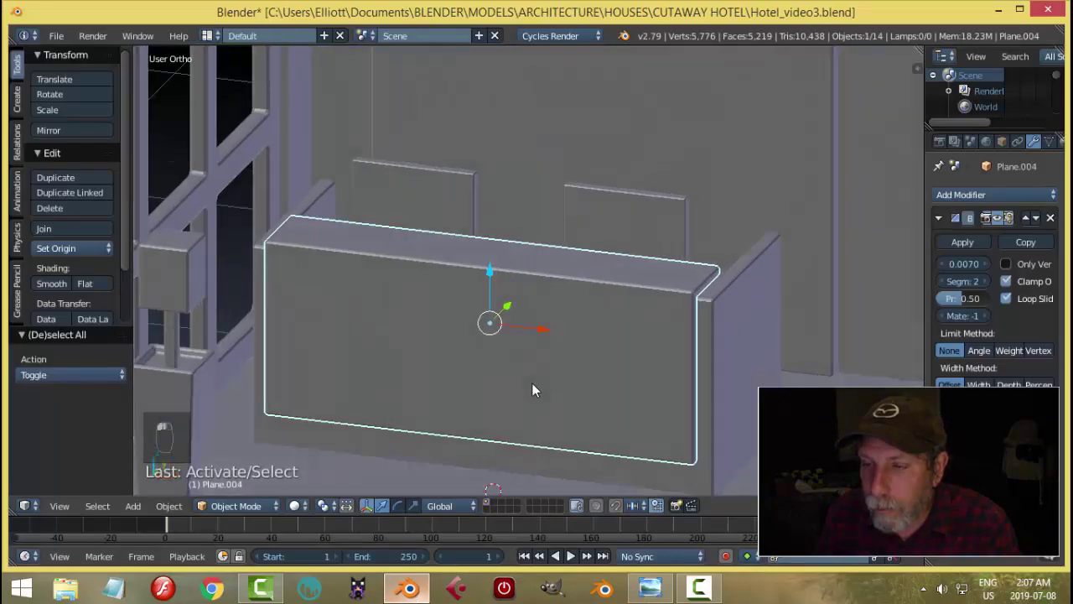
{"action": "key", "text": "Tab"}
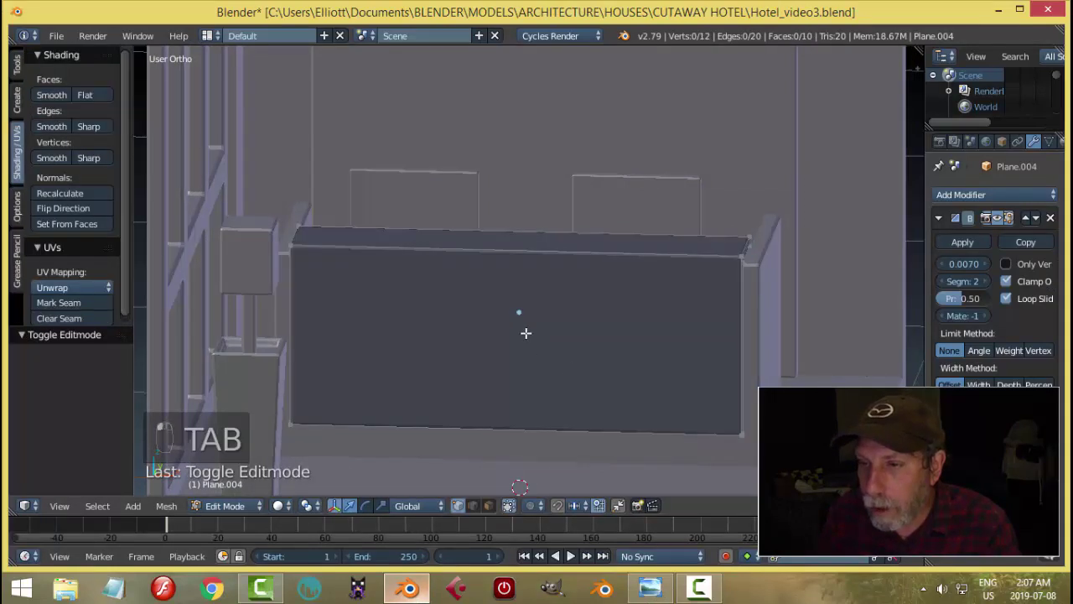
{"action": "key", "text": "ctrl+Tab"}
{"action": "left_click", "coordinate": [536, 389]}
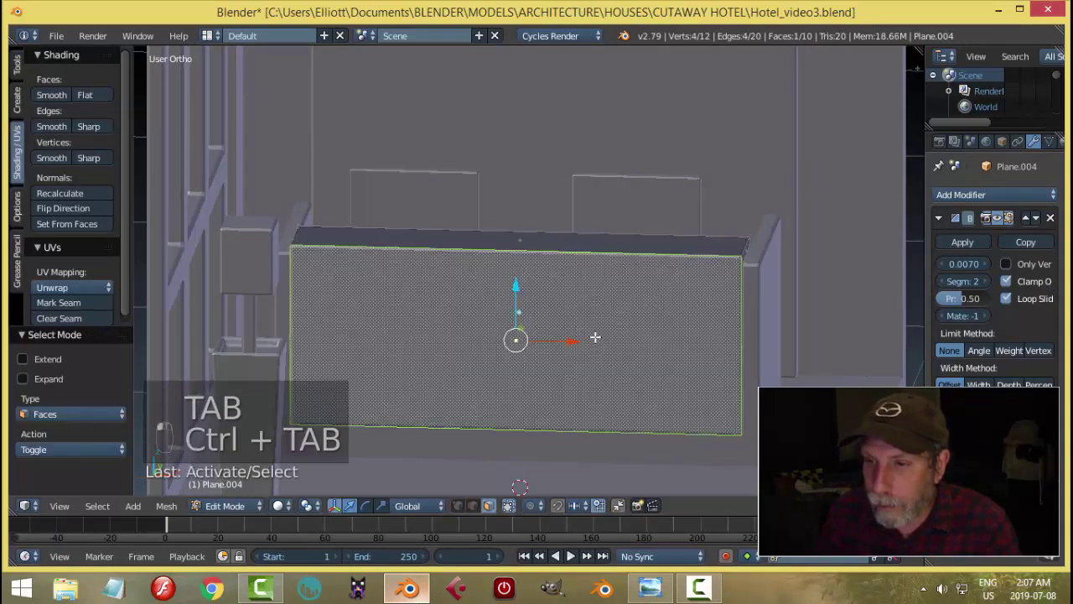
{"action": "key", "text": "shift+s"}
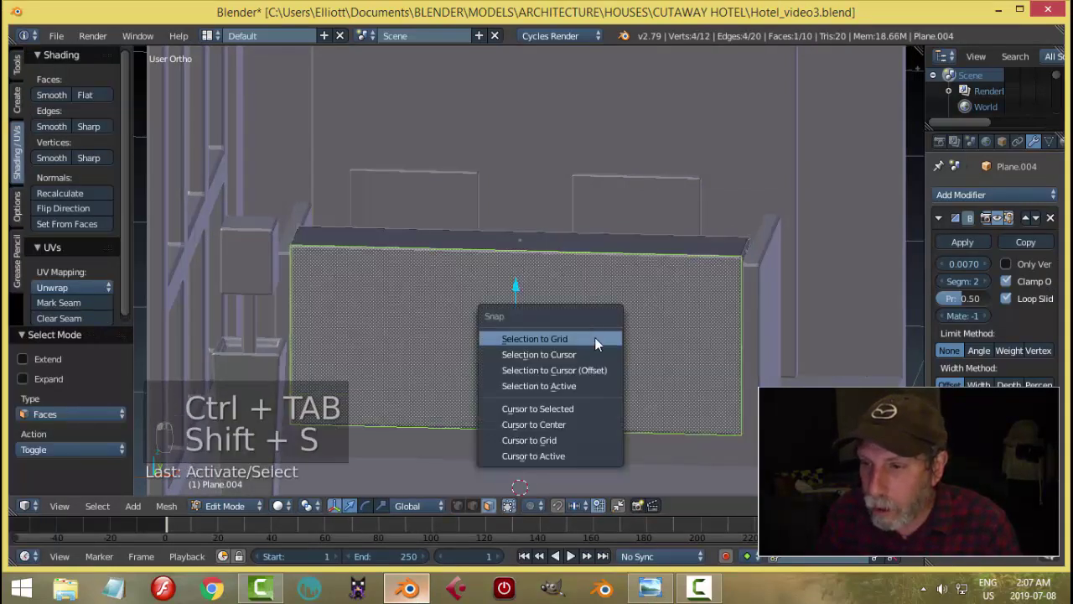
{"action": "left_click", "coordinate": [571, 405]}
{"action": "key", "text": "a"}
{"action": "key", "text": "Tab"}
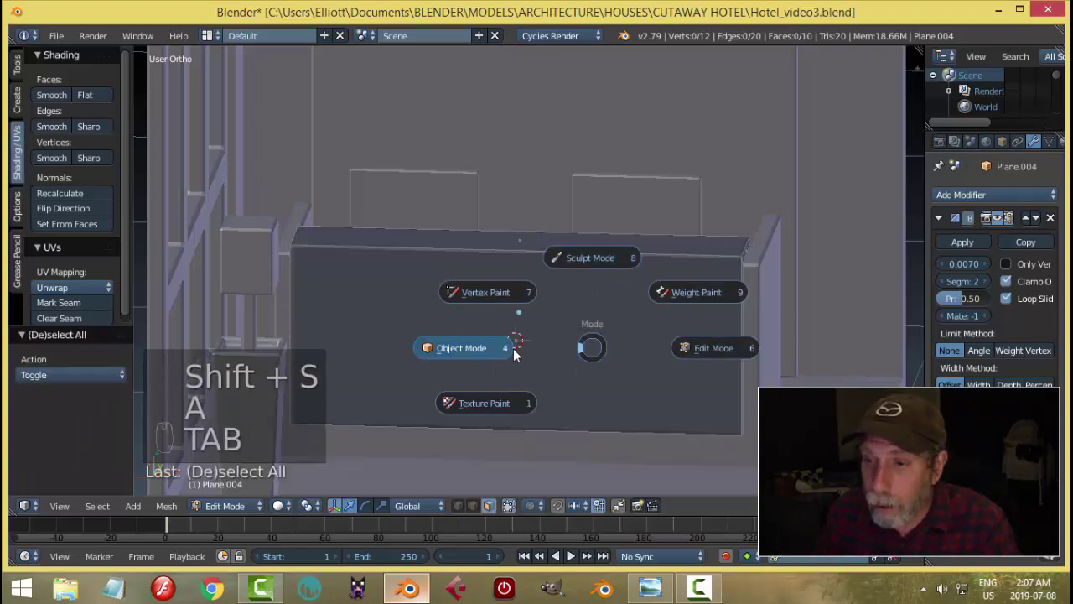
Add a text object at the 3D cursor and rotate it 90 degrees around X to stand upright.
{"action": "key", "text": "shift+a"}
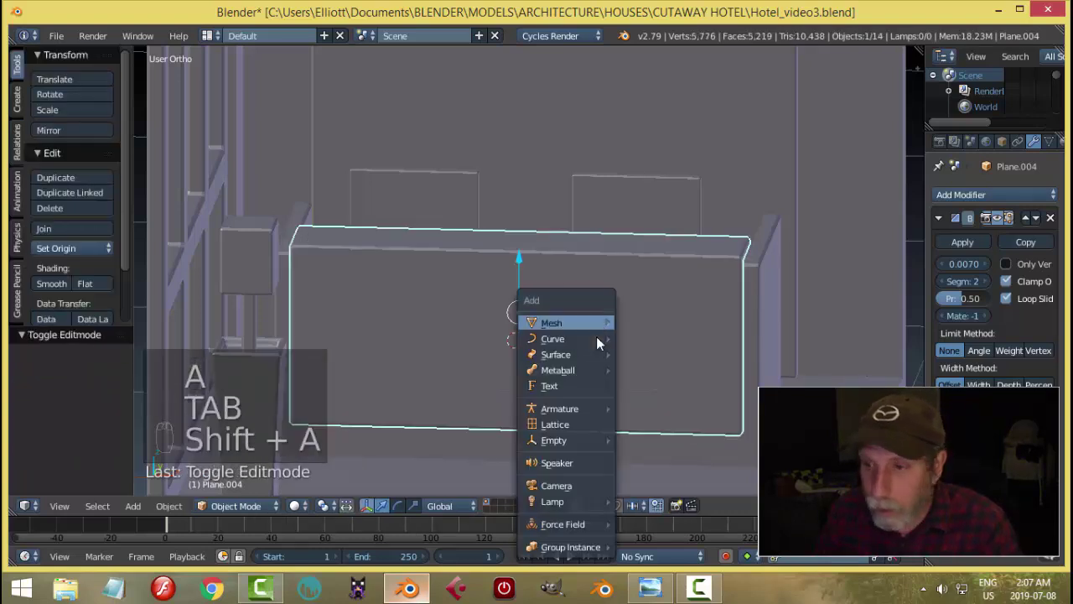
{"action": "left_click", "coordinate": [557, 387]}
{"action": "key", "text": "r"}
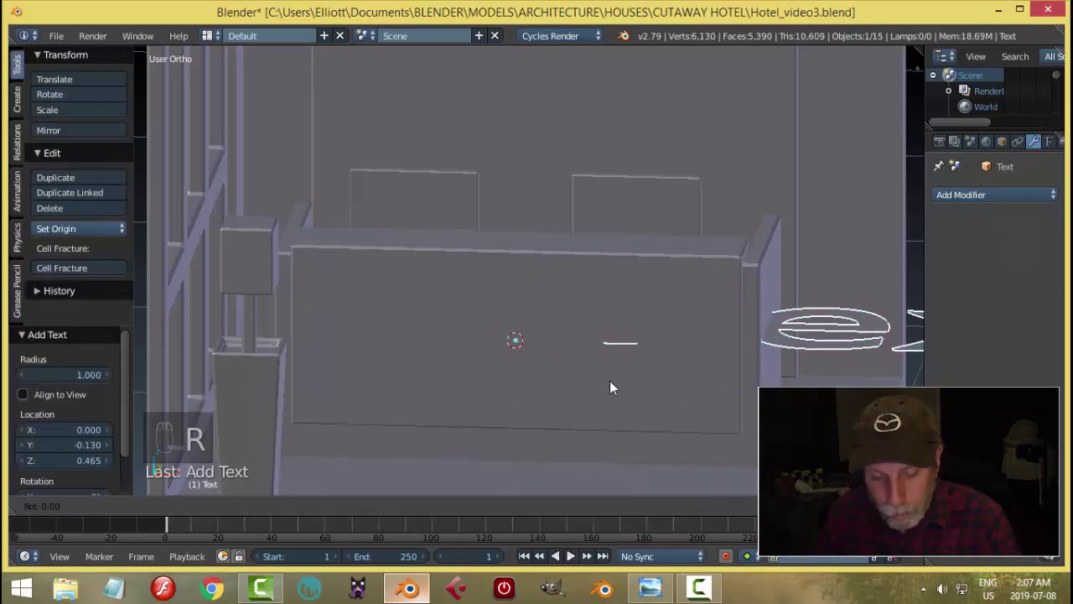
{"action": "key", "text": "x"}
{"action": "key", "text": "9"}
{"action": "key", "text": "0"}
{"action": "key", "text": "Return"}
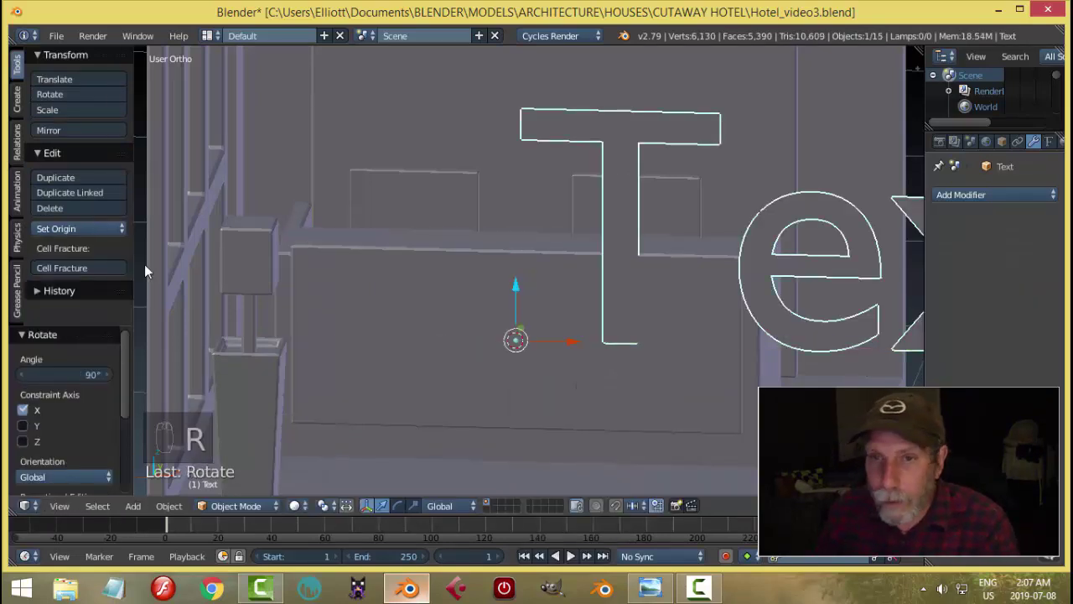
Set the text's origin to its geometry and move the text about -0.932 along X toward the desk.
{"action": "left_click", "coordinate": [75, 230]}
{"action": "left_click", "coordinate": [94, 258]}
{"action": "scroll", "coordinate": [297, 281], "scroll_direction": "down", "scroll_amount": 5}
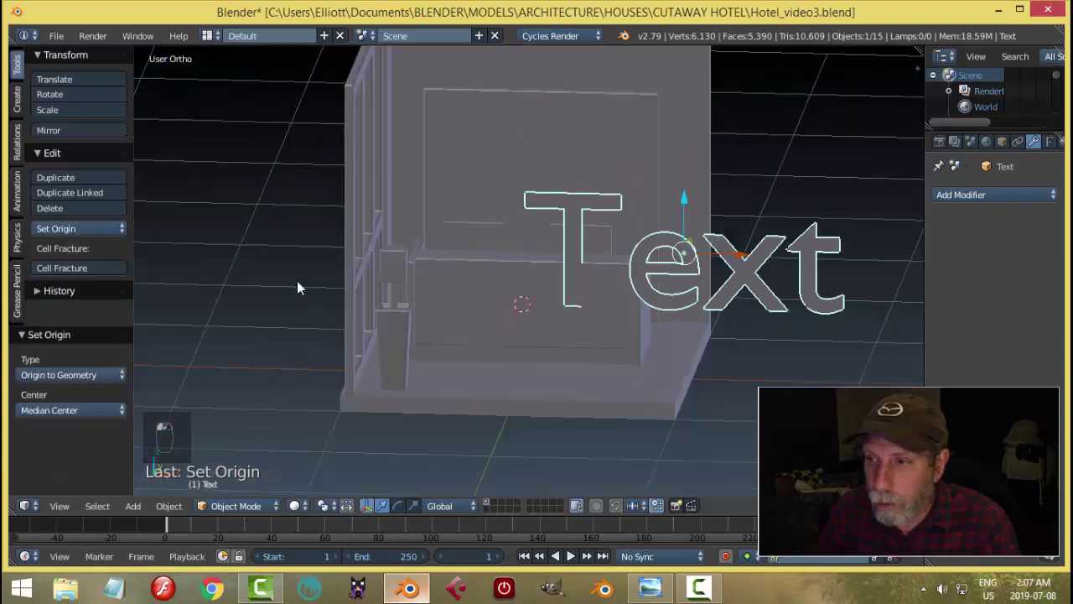
{"action": "left_click_drag", "start_coordinate": [709, 258], "coordinate": [615, 270]}
{"action": "middle_click_drag", "start_coordinate": [614, 270], "coordinate": [645, 274]}
Scale the text down and center it on the front panel, moving it about -0.33 along Z and -0.054 along X.
{"action": "key", "text": "s"}
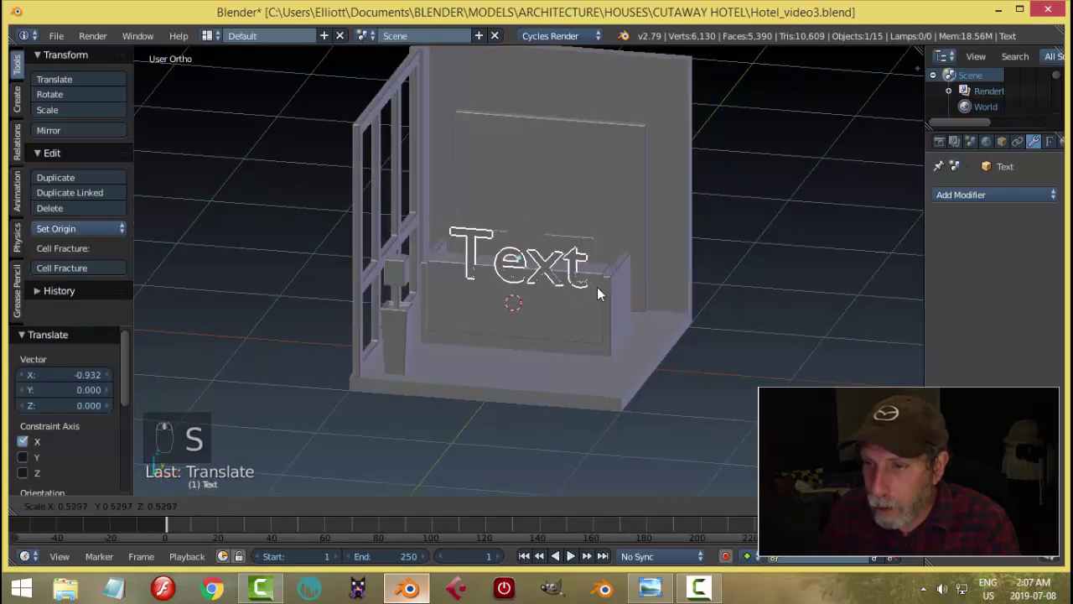
{"action": "left_click", "coordinate": [569, 282]}
{"action": "left_click_drag", "start_coordinate": [530, 224], "coordinate": [515, 246]}
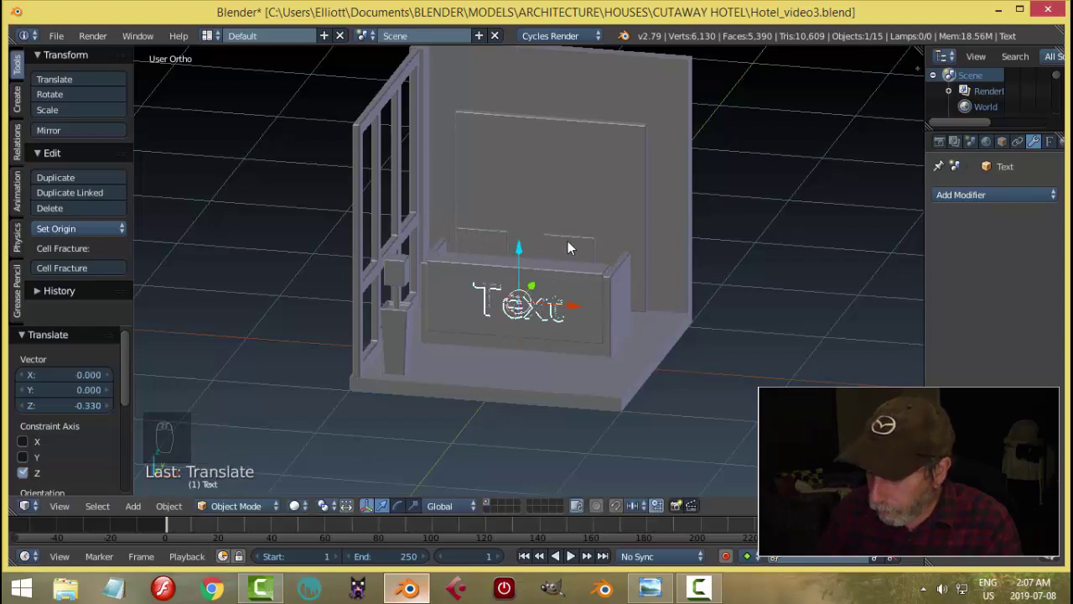
{"action": "key", "text": "KP_1"}
{"action": "scroll", "coordinate": [567, 245], "scroll_direction": "up", "scroll_amount": 5}
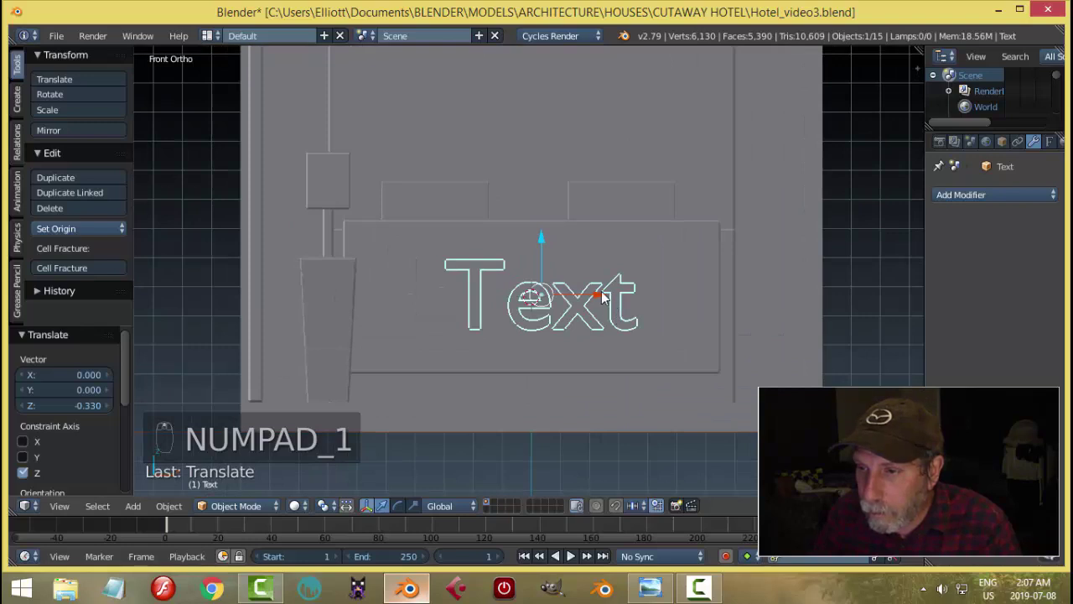
{"action": "left_click_drag", "start_coordinate": [603, 296], "coordinate": [587, 301]}
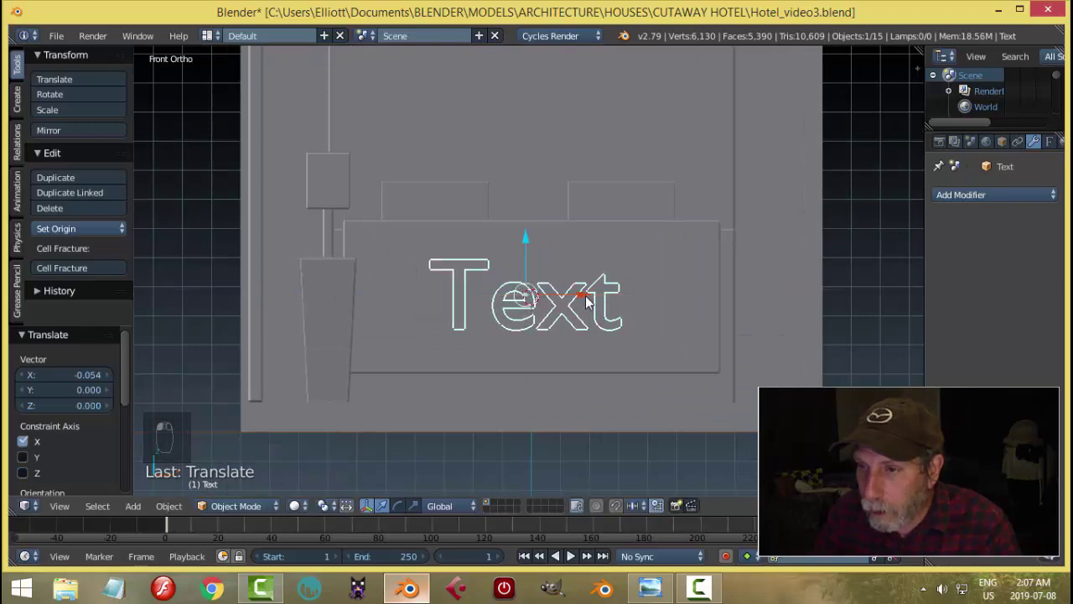
Clear the placeholder text and move the text object about -0.028 along Y, out in front of the panel.
{"action": "key", "text": "Tab"}
{"action": "key", "text": "BackSpace"}
{"action": "key", "text": "BackSpace"}
{"action": "key", "text": "BackSpace"}
{"action": "key", "text": "BackSpace"}
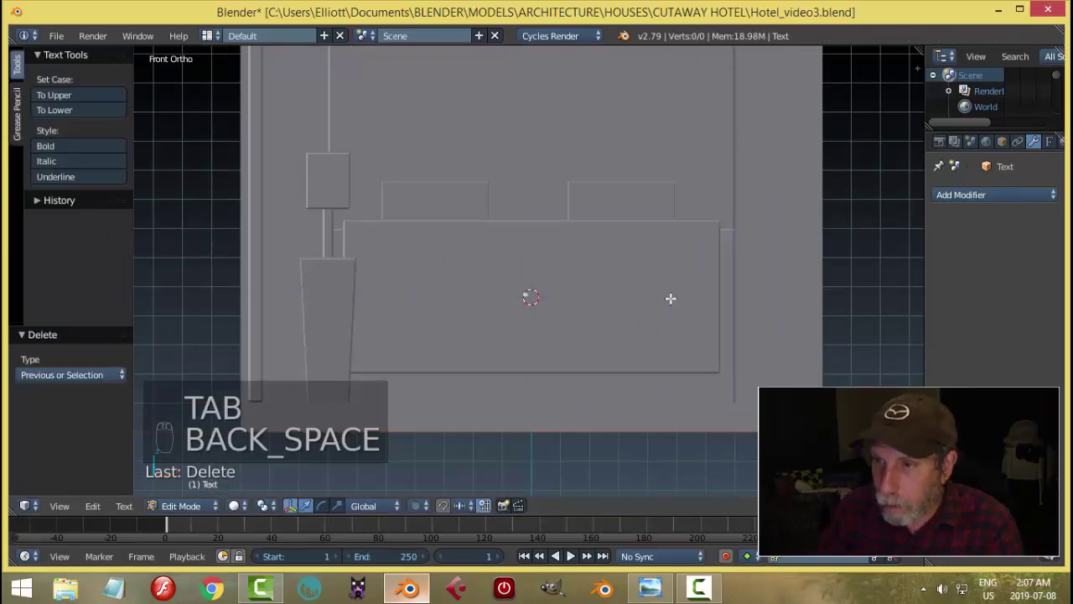
{"action": "middle_click_drag", "start_coordinate": [642, 287], "coordinate": [604, 350]}
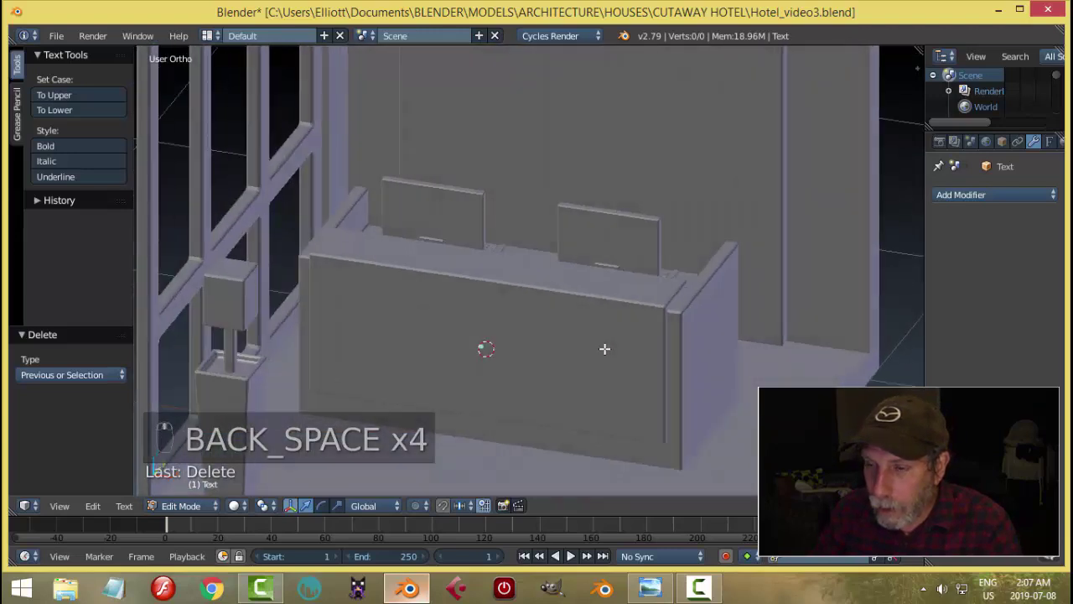
{"action": "type", "text": "aaaaa"}
{"action": "key", "text": "Tab"}
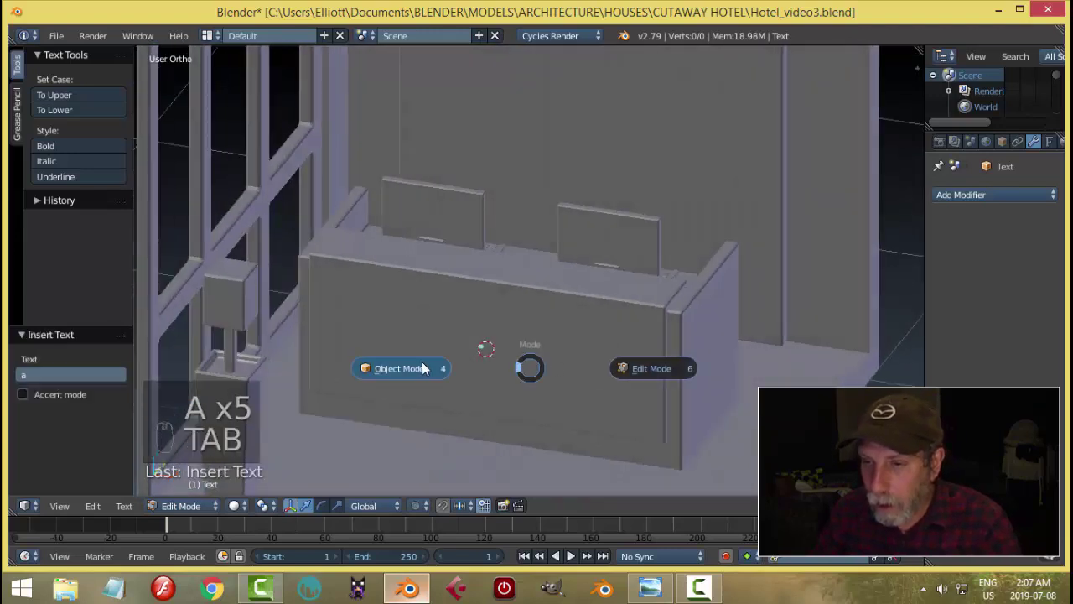
{"action": "left_click", "coordinate": [500, 325]}
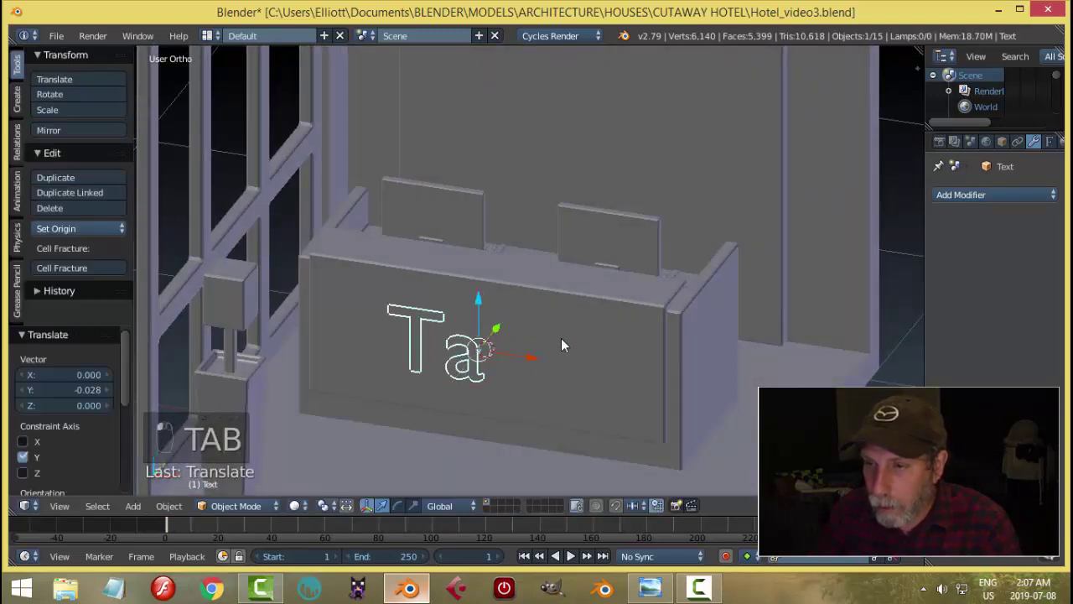
Replace the text object's contents with "Reception" and return to Object Mode.
{"action": "key", "text": "Tab"}
{"action": "type", "text": "aaa"}
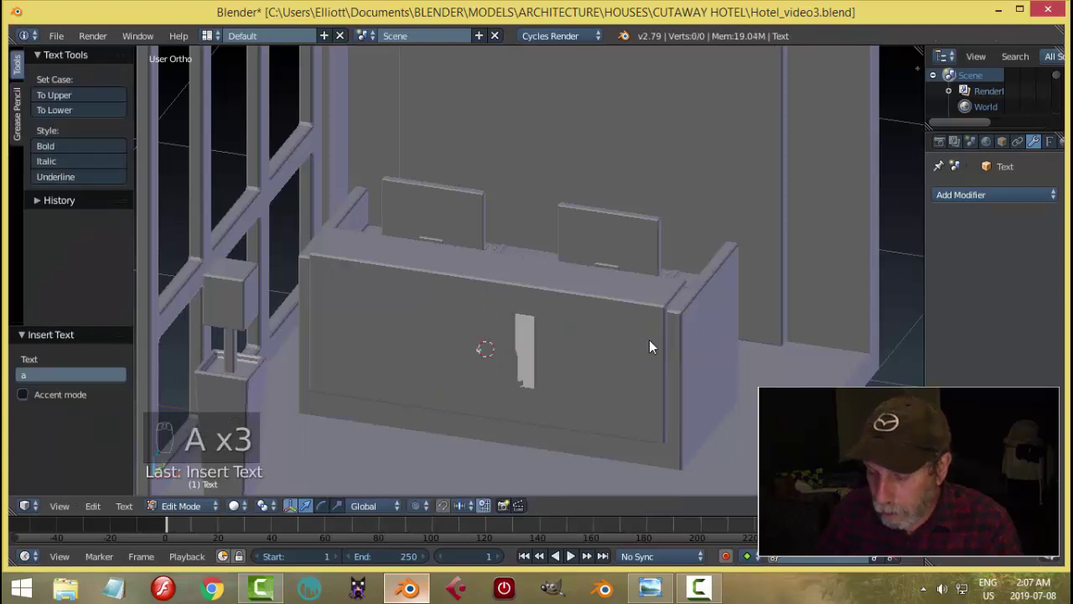
{"action": "key", "text": "BackSpace"}
{"action": "key", "text": "BackSpace"}
{"action": "key", "text": "BackSpace"}
{"action": "key", "text": "BackSpace"}
{"action": "key", "text": "BackSpace"}
{"action": "key", "text": "BackSpace"}
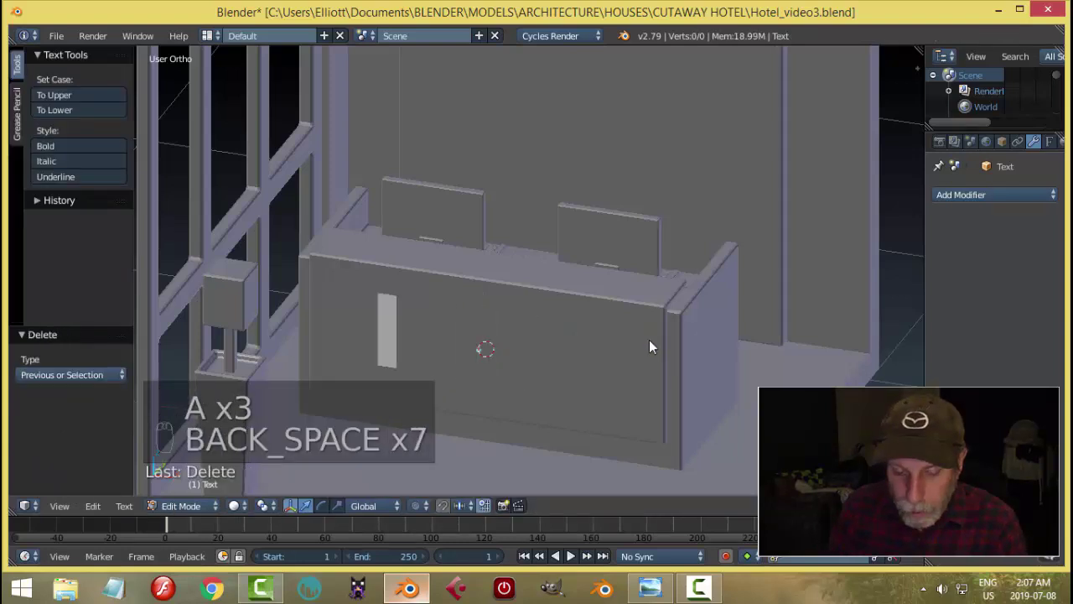
{"action": "type", "text": "Recep"}
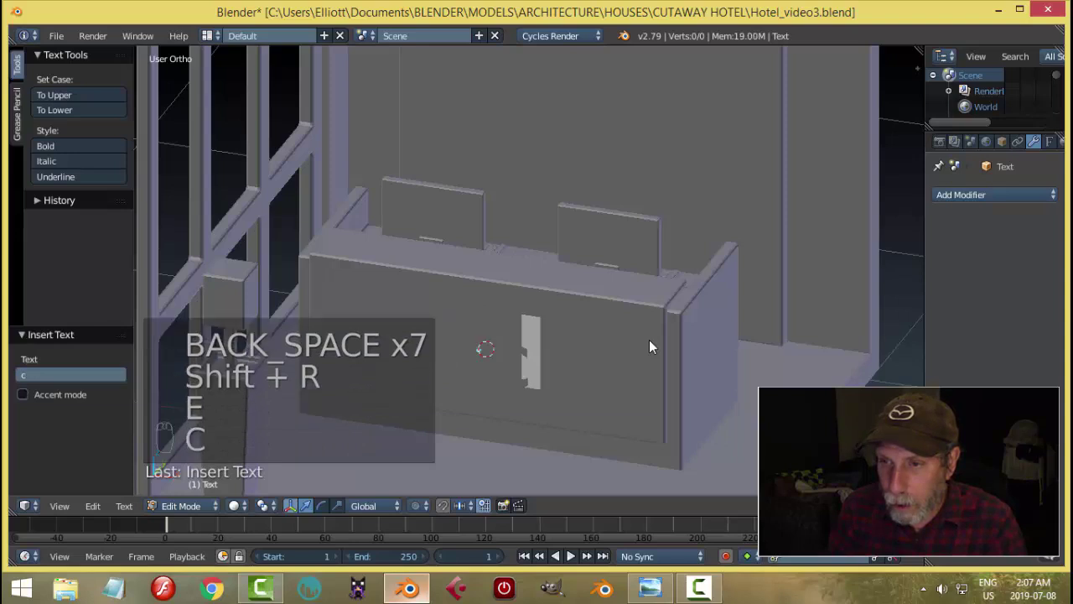
{"action": "type", "text": "tion"}
{"action": "key", "text": "Tab"}
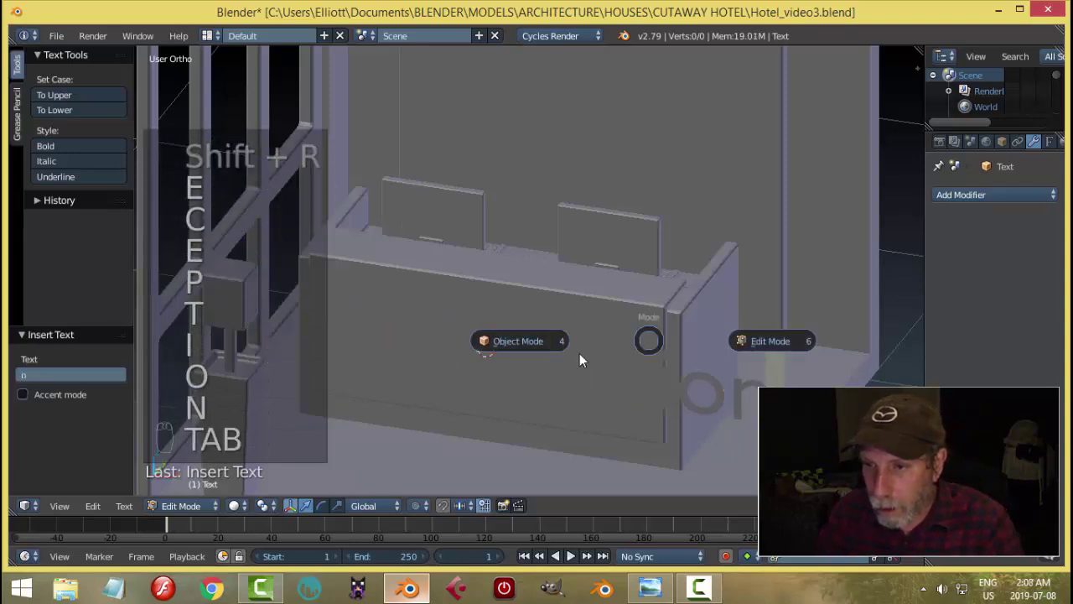
Set the horizontal paragraph alignment of the "Reception" text to Center.
{"action": "left_click", "coordinate": [1049, 142]}
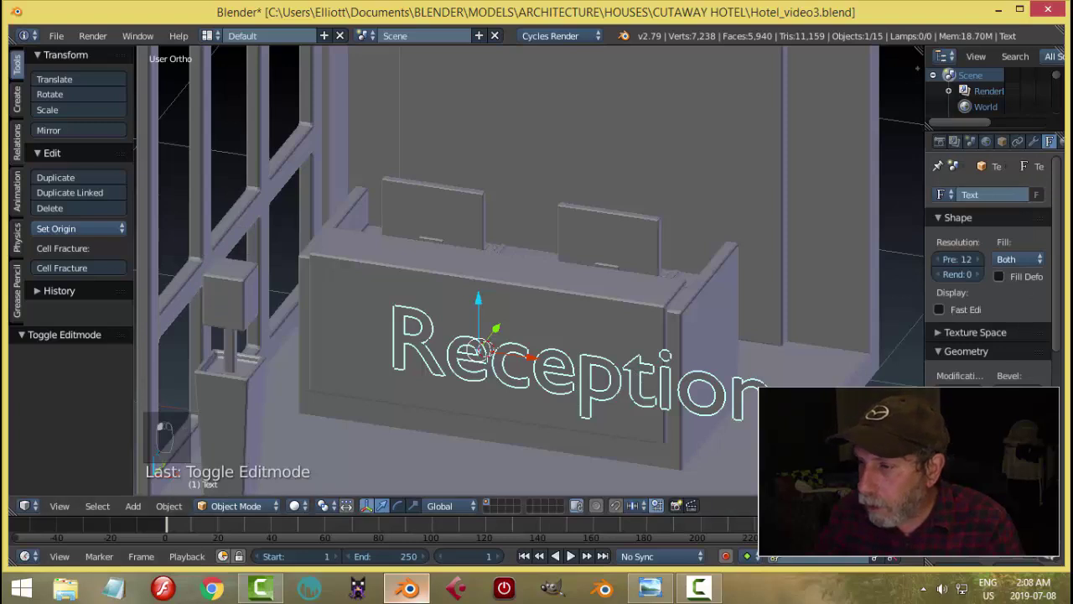
{"action": "scroll", "coordinate": [994, 276], "scroll_direction": "down", "scroll_amount": 10}
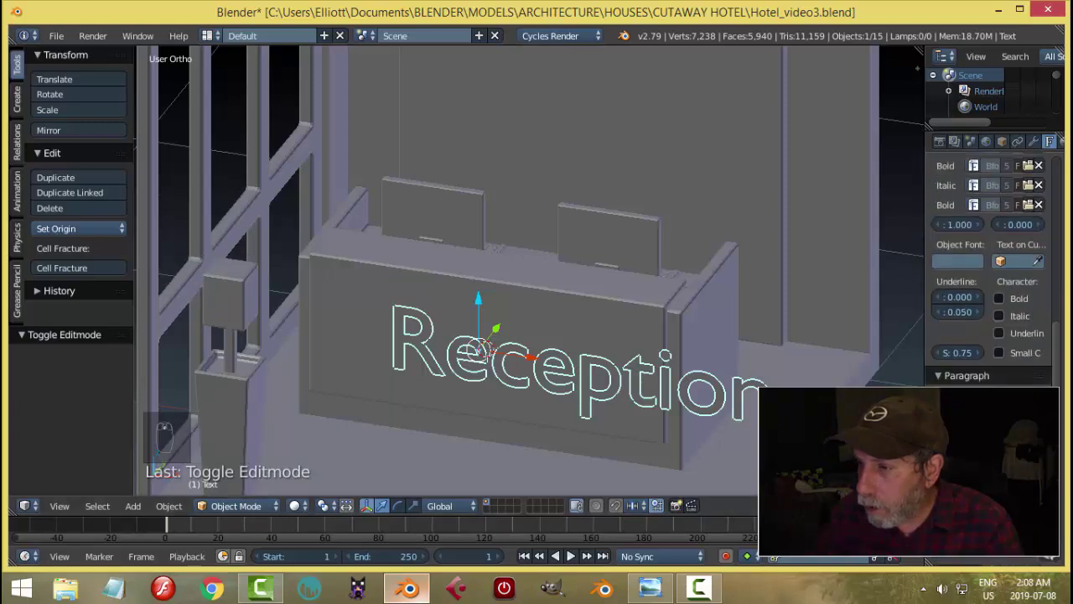
{"action": "scroll", "coordinate": [954, 387], "scroll_direction": "down", "scroll_amount": 3}
{"action": "left_click", "coordinate": [964, 356]}
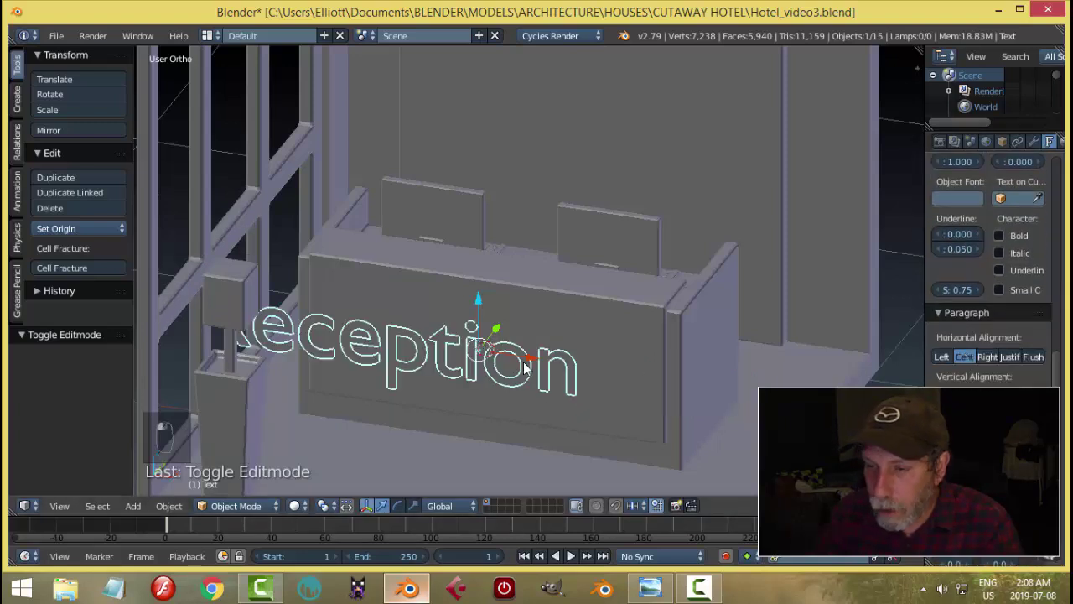
Set the "Reception" text's origin to its geometry and move it about 0.362 along X to center it on the front panel.
{"action": "key", "text": "KP_1"}
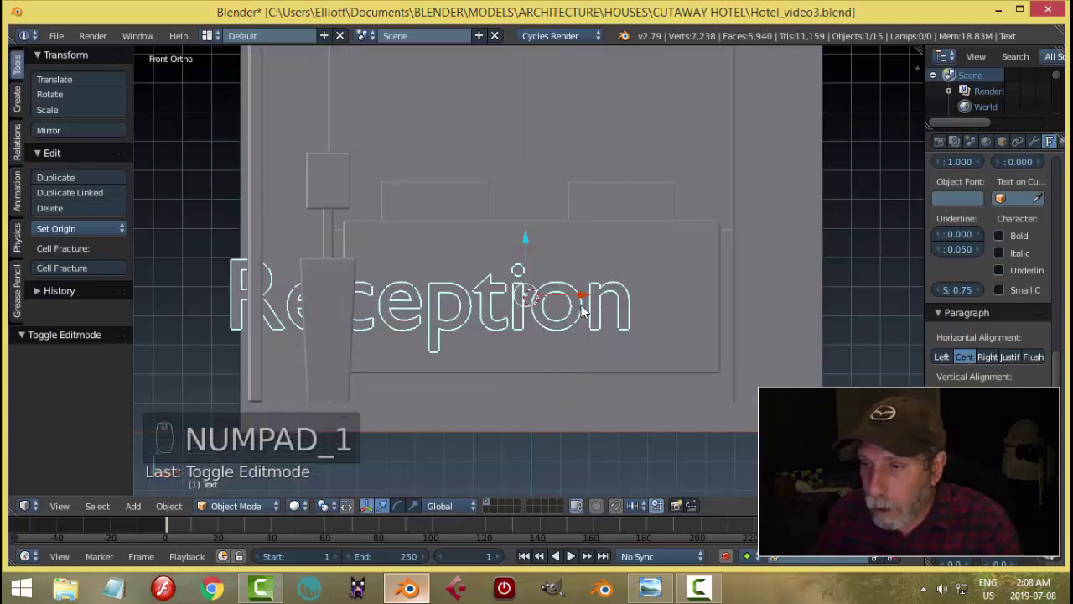
{"action": "left_click", "coordinate": [50, 228]}
{"action": "left_click", "coordinate": [76, 265]}
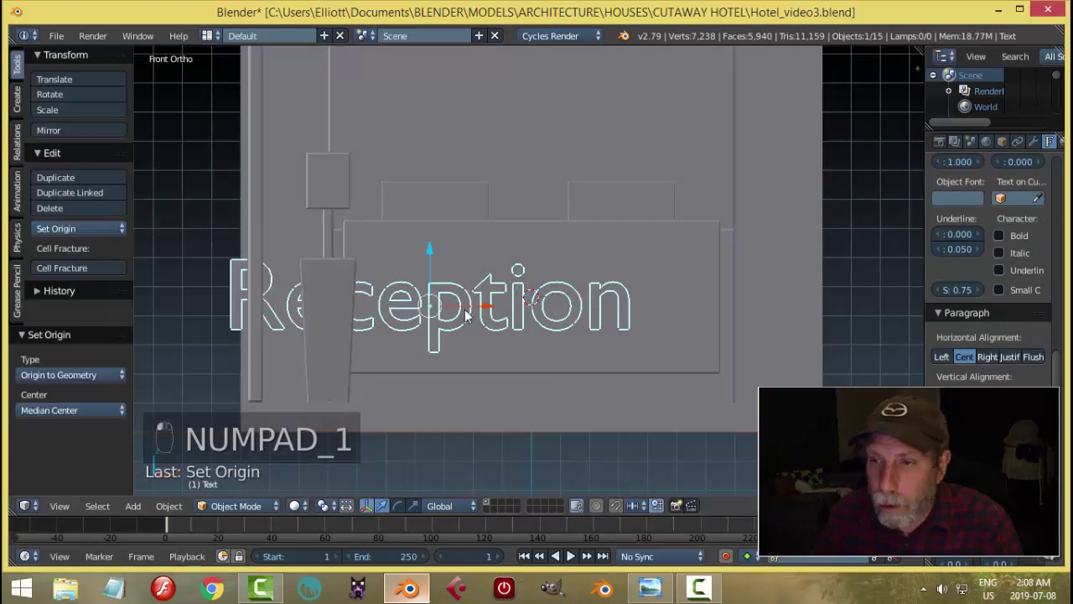
{"action": "left_click_drag", "start_coordinate": [482, 307], "coordinate": [591, 312]}
Scale the "Reception" text down to about 0.553, compare it with the reference image, and scale it again by about 0.731.
{"action": "key", "text": "s"}
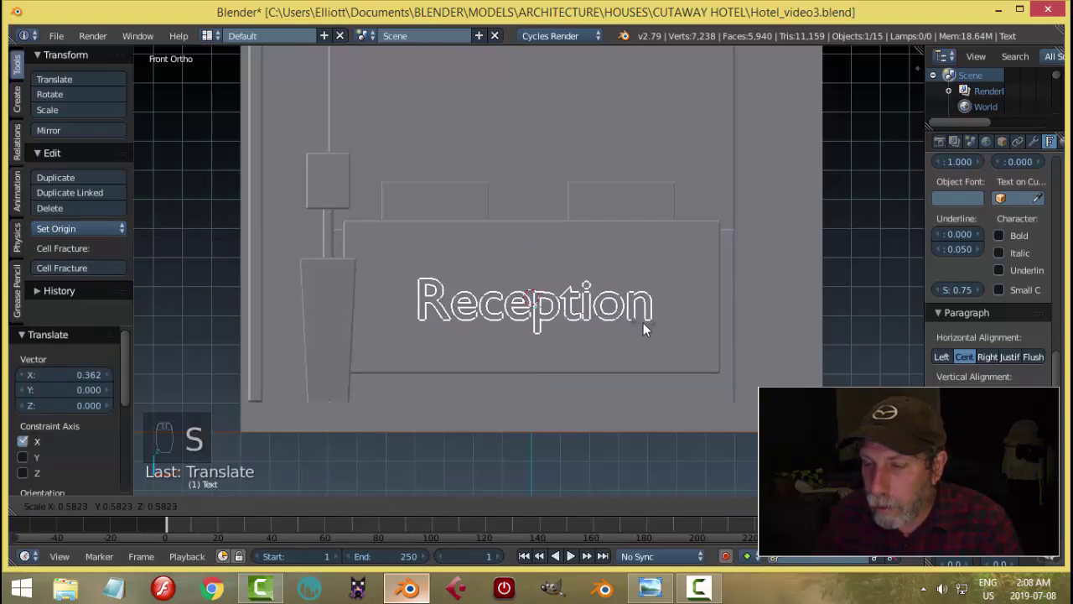
{"action": "left_click", "coordinate": [637, 322]}
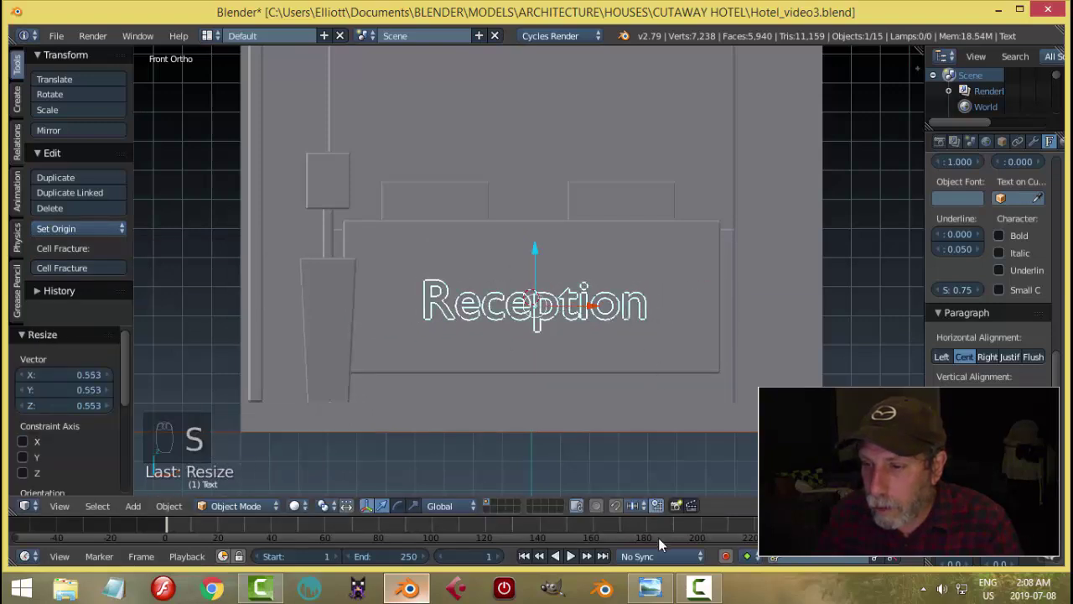
{"action": "left_click", "coordinate": [650, 589]}
{"action": "left_click", "coordinate": [410, 589]}
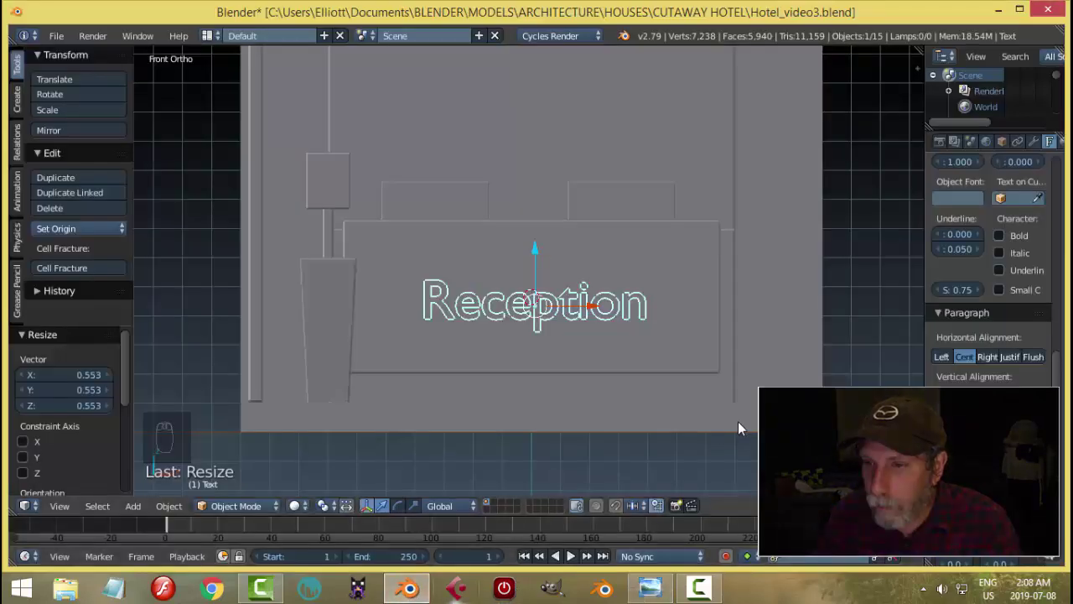
{"action": "key", "text": "s"}
{"action": "left_click", "coordinate": [656, 415]}
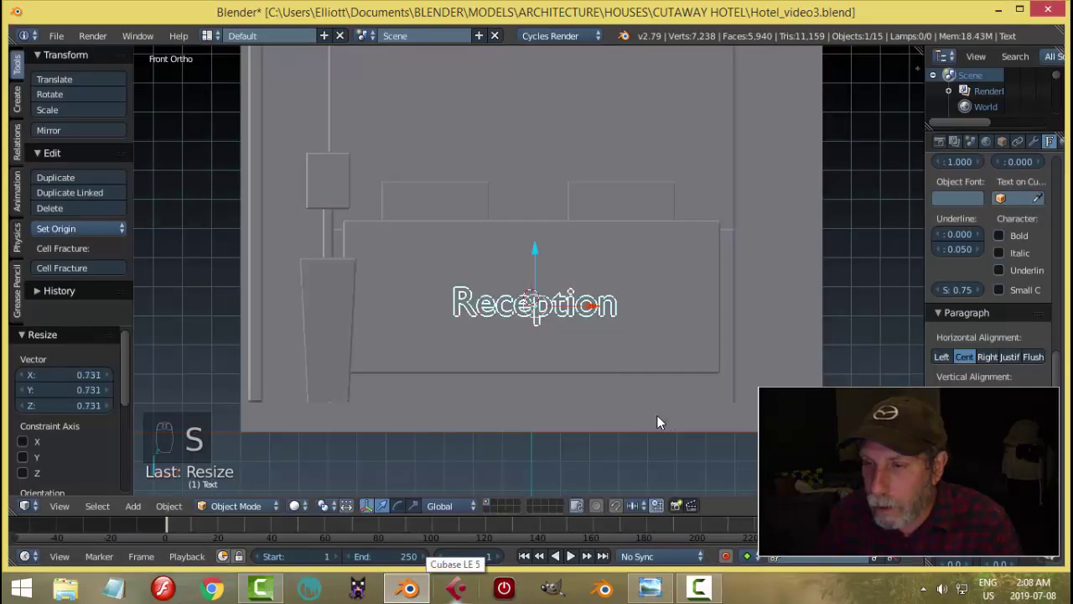
Give the "Reception" text a bevel depth of 0.034 with a bevel resolution of 1.
{"action": "middle_click_drag", "start_coordinate": [657, 415], "coordinate": [502, 387]}
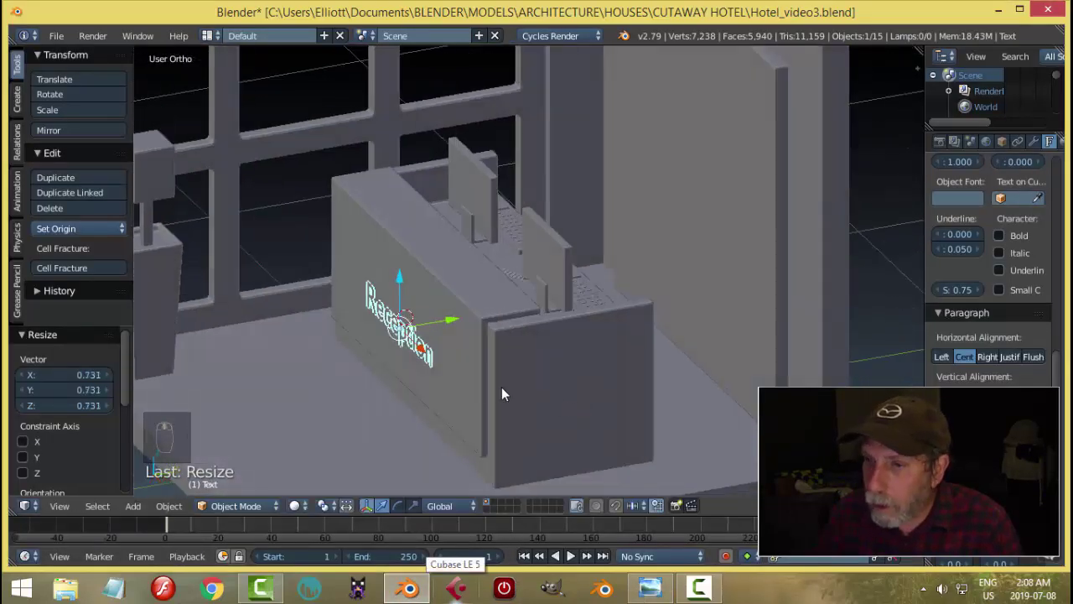
{"action": "scroll", "coordinate": [434, 378], "scroll_direction": "up", "scroll_amount": 3}
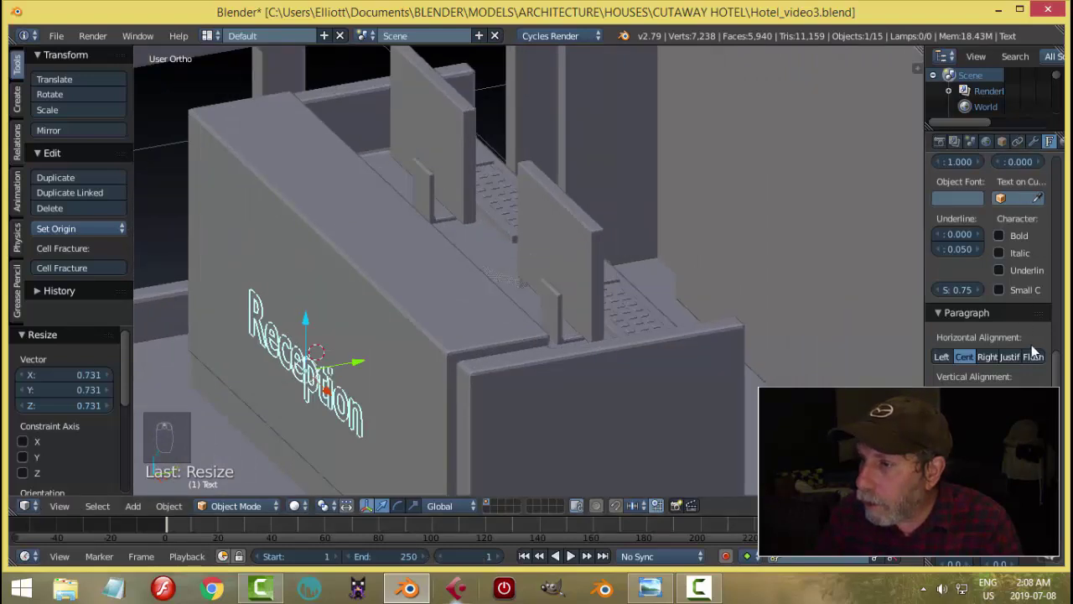
{"action": "scroll", "coordinate": [1038, 356], "scroll_direction": "up", "scroll_amount": 6}
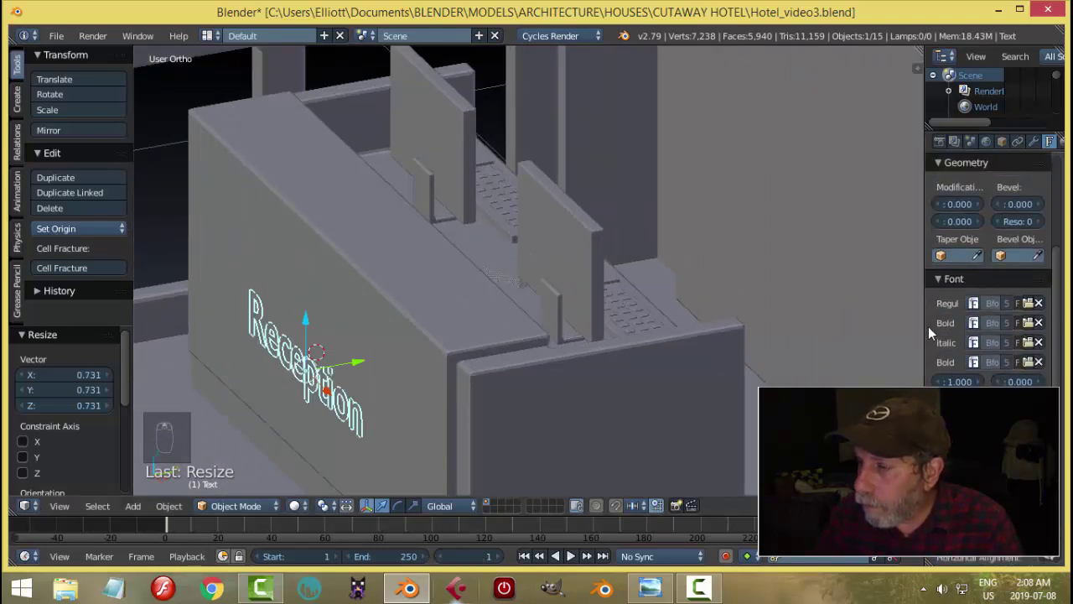
{"action": "mouse_move", "coordinate": [925, 326]}
{"action": "left_mouse_down"}
{"action": "mouse_move", "coordinate": [834, 334]}
{"action": "mouse_move", "coordinate": [911, 328]}
{"action": "left_mouse_up"}
{"action": "middle_click_drag", "start_coordinate": [479, 335], "coordinate": [516, 315]}
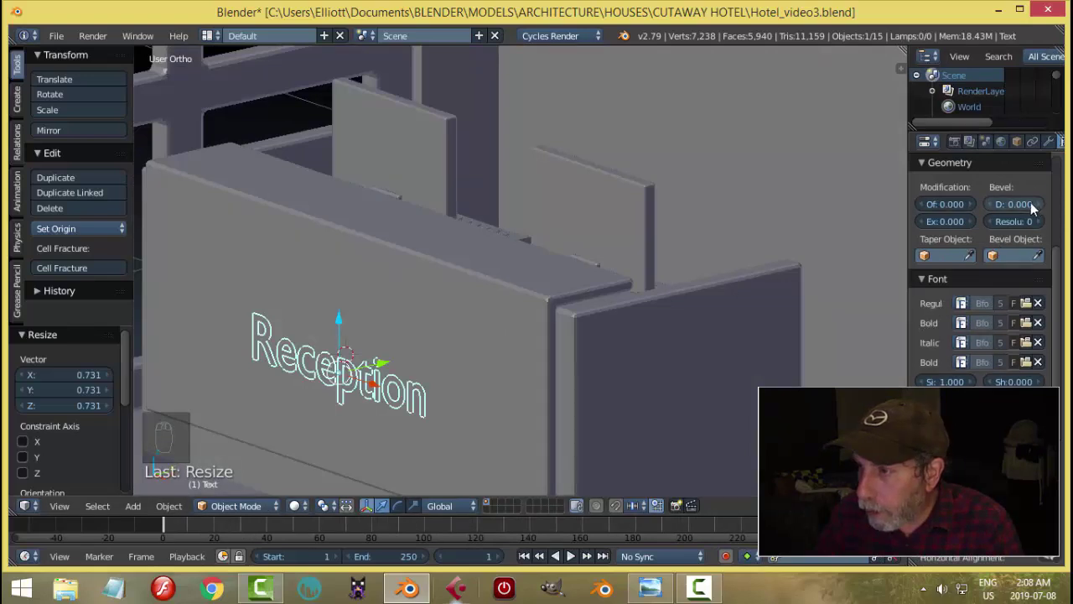
{"action": "left_click_drag", "start_coordinate": [1014, 204], "coordinate": [1028, 204]}
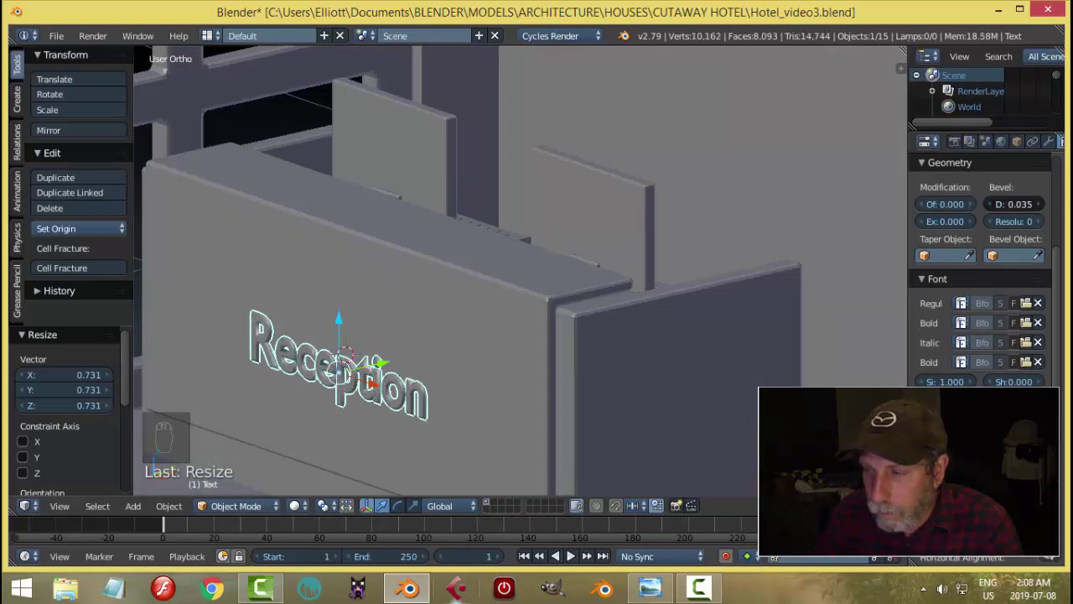
{"action": "left_click_drag", "start_coordinate": [1014, 221], "coordinate": [1019, 221]}
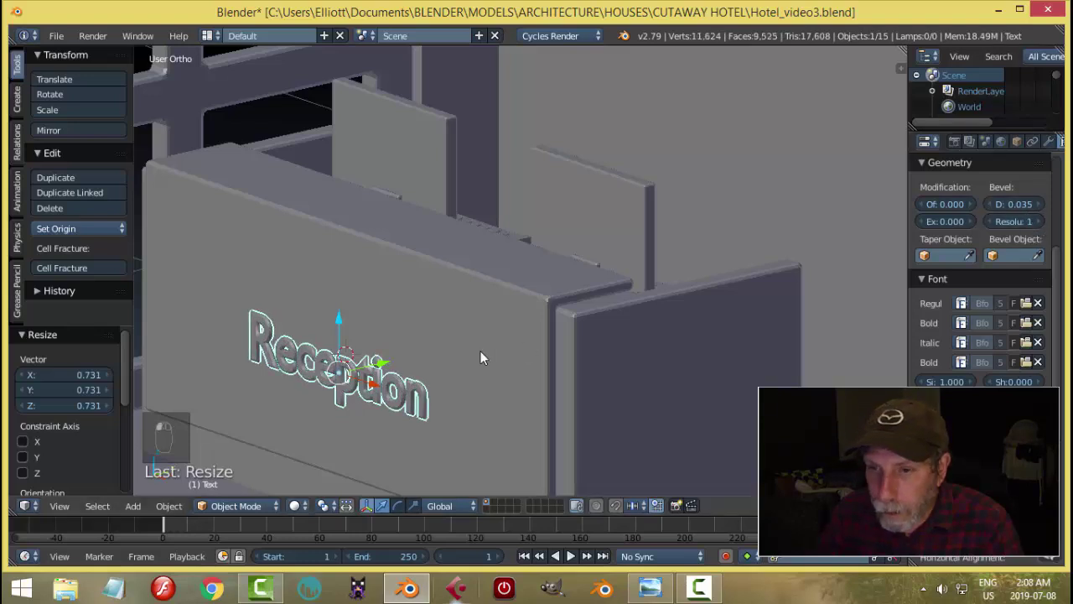
{"action": "middle_click_drag", "start_coordinate": [481, 350], "coordinate": [437, 397]}
{"action": "middle_click_drag", "start_coordinate": [317, 404], "coordinate": [599, 287]}
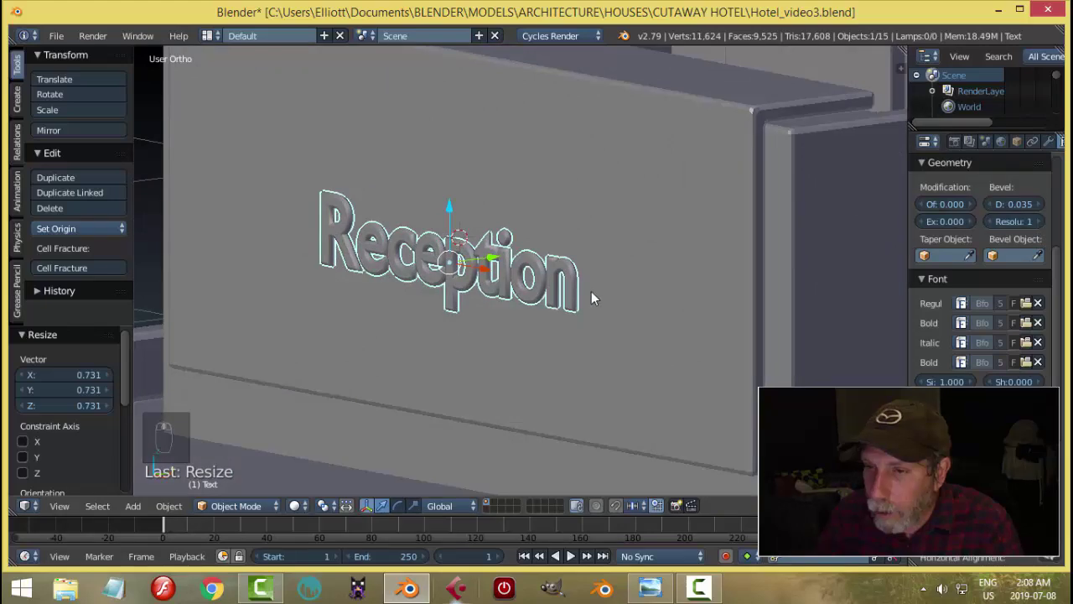
{"action": "left_click", "coordinate": [990, 203]}
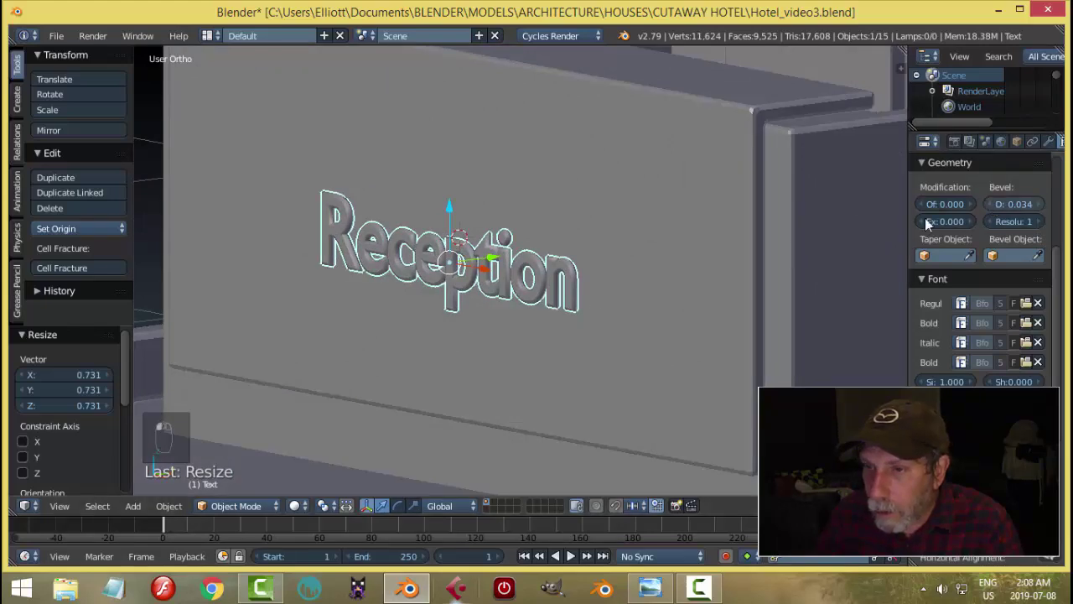
Move the beveled text slightly along Y into the desk's front panel and deselect it.
{"action": "middle_click_drag", "start_coordinate": [602, 256], "coordinate": [473, 307]}
{"action": "left_click_drag", "start_coordinate": [464, 288], "coordinate": [480, 288]}
{"action": "key", "text": "a"}
{"action": "middle_click_drag", "start_coordinate": [480, 288], "coordinate": [586, 267]}
Center the lettering on the panel in front view, moving it slightly along negative X and about 0.032 along Z.
{"action": "right_click", "coordinate": [586, 268]}
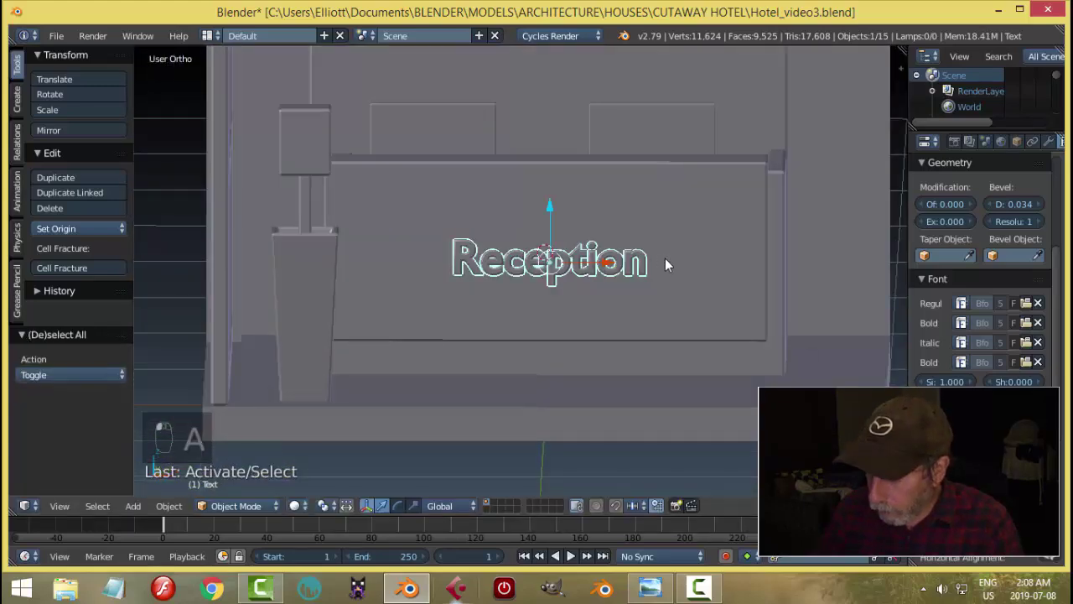
{"action": "key", "text": "KP_1"}
{"action": "scroll", "coordinate": [665, 260], "scroll_direction": "up", "scroll_amount": 3}
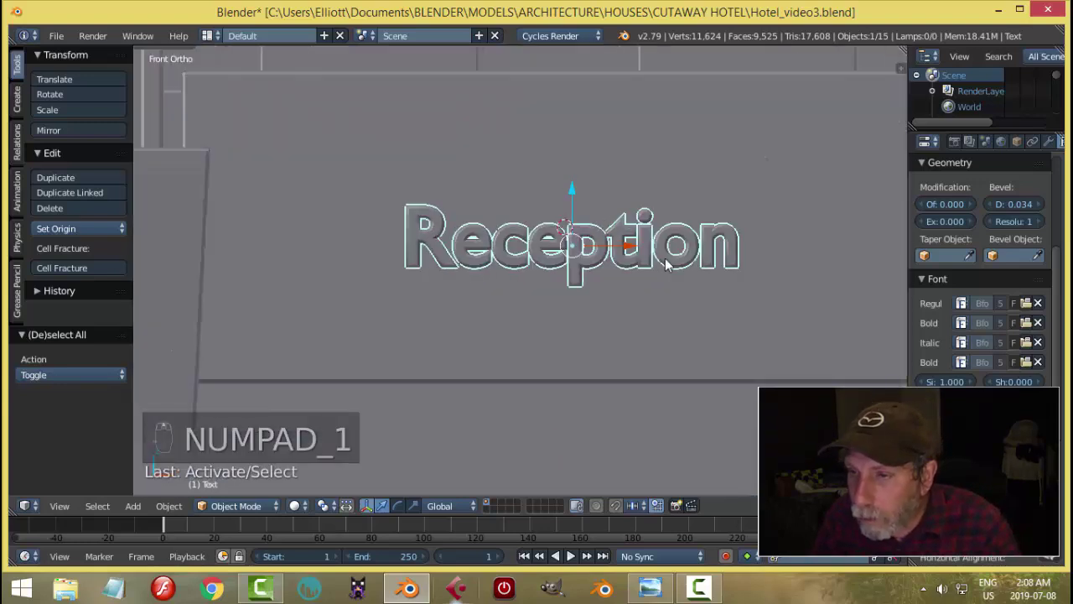
{"action": "key", "text": "g"}
{"action": "key", "text": "x"}
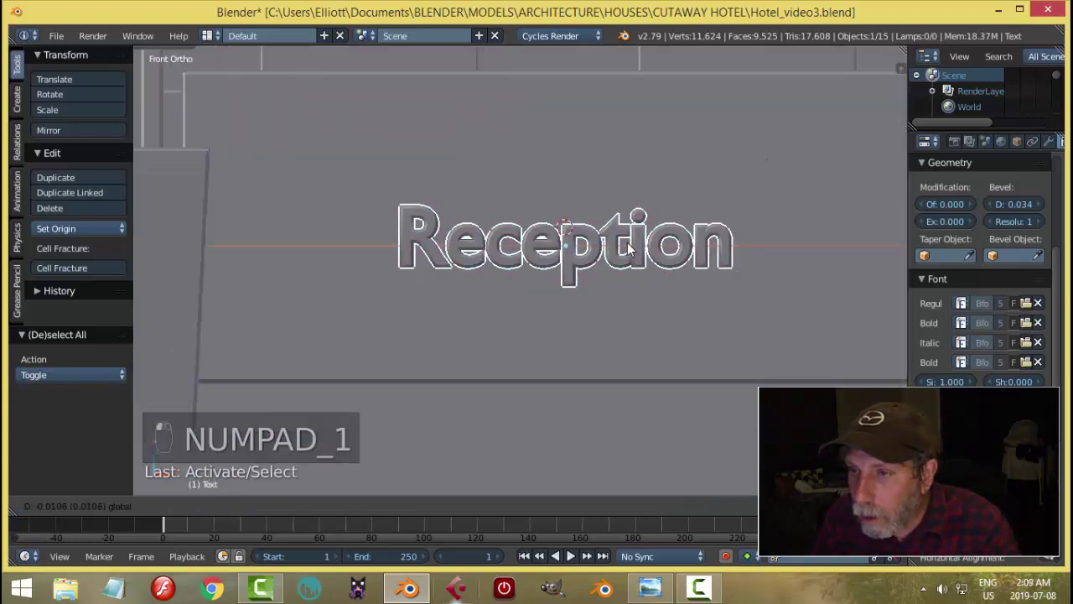
{"action": "left_click_drag", "start_coordinate": [563, 184], "coordinate": [564, 166]}
{"action": "scroll", "coordinate": [656, 207], "scroll_direction": "down", "scroll_amount": 10}
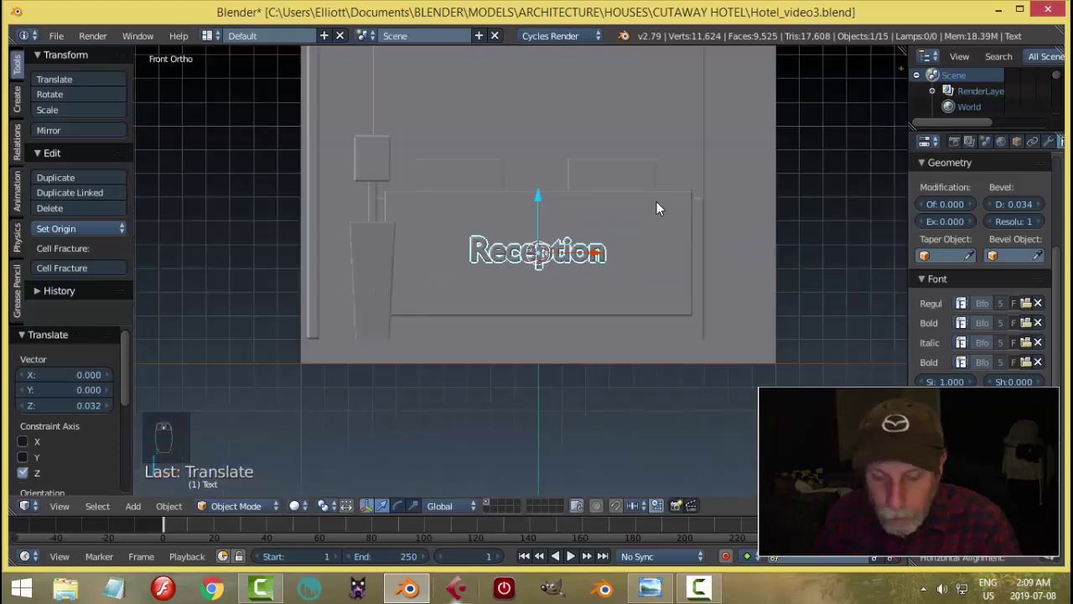
{"action": "key", "text": "a"}
Compare the finished desk lettering with the hotel reference image and save the Blender file.
{"action": "middle_click_drag", "start_coordinate": [651, 206], "coordinate": [595, 243]}
{"action": "scroll", "coordinate": [568, 274], "scroll_direction": "up", "scroll_amount": 6}
{"action": "scroll", "coordinate": [568, 273], "scroll_direction": "up", "scroll_amount": 2}
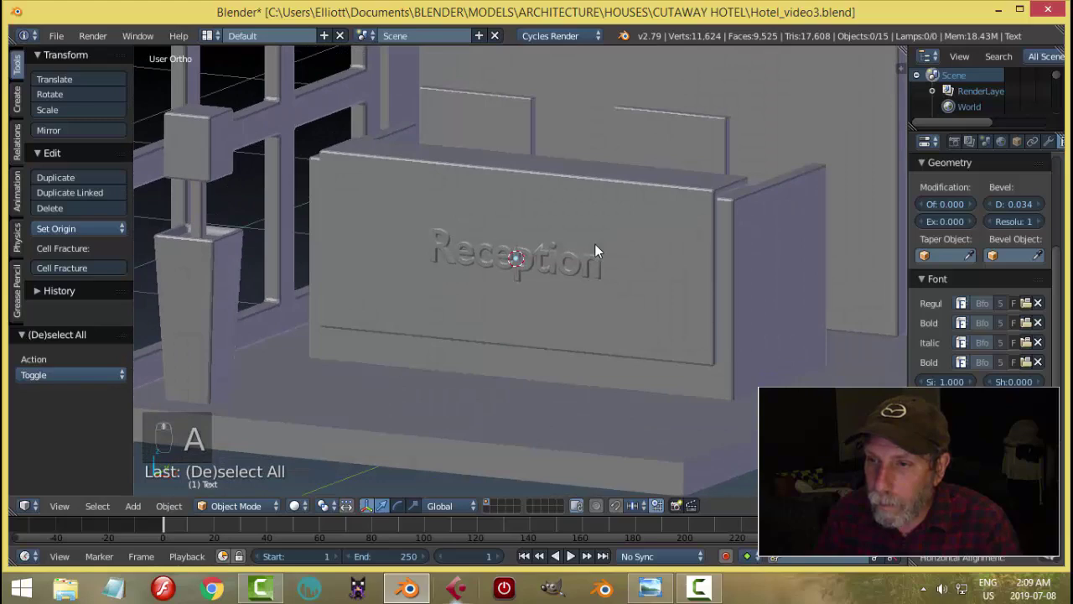
{"action": "left_click", "coordinate": [651, 587]}
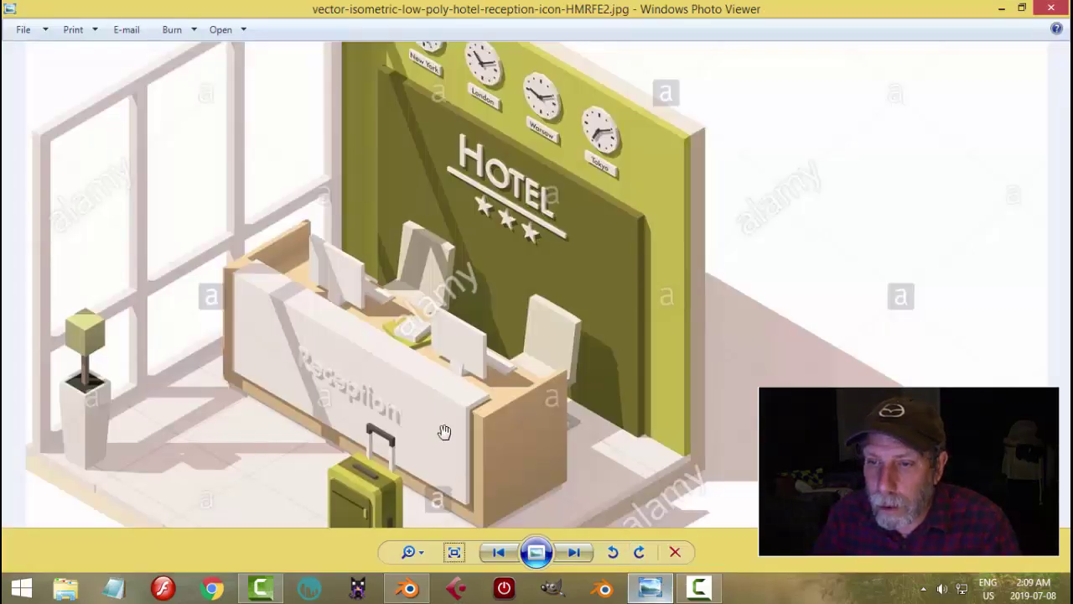
{"action": "left_click", "coordinate": [408, 588]}
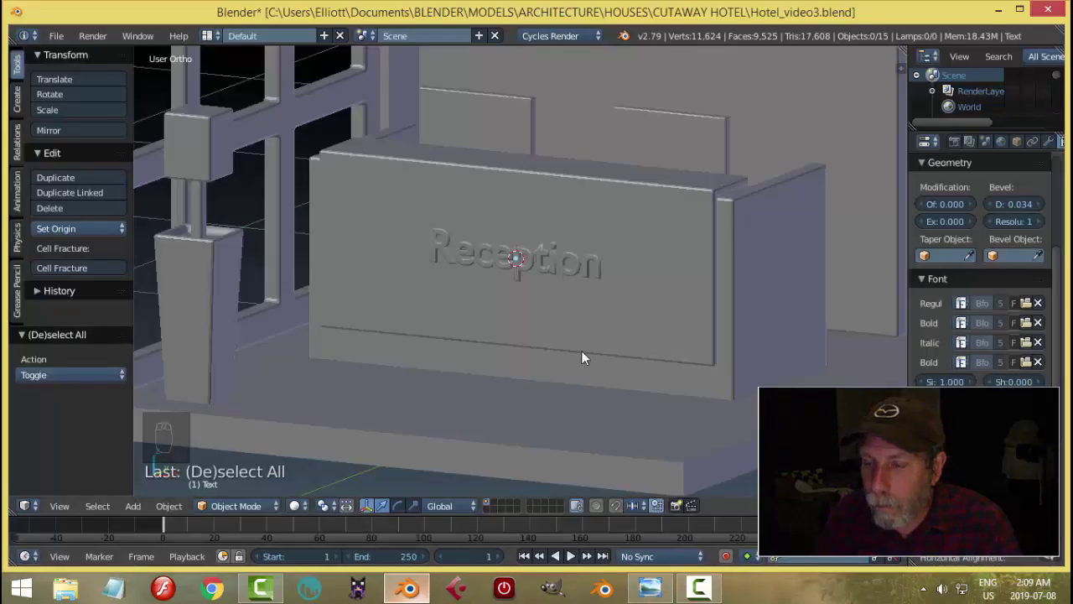
{"action": "scroll", "coordinate": [654, 288], "scroll_direction": "down", "scroll_amount": 4}
{"action": "middle_click_drag", "start_coordinate": [654, 294], "coordinate": [616, 341]}
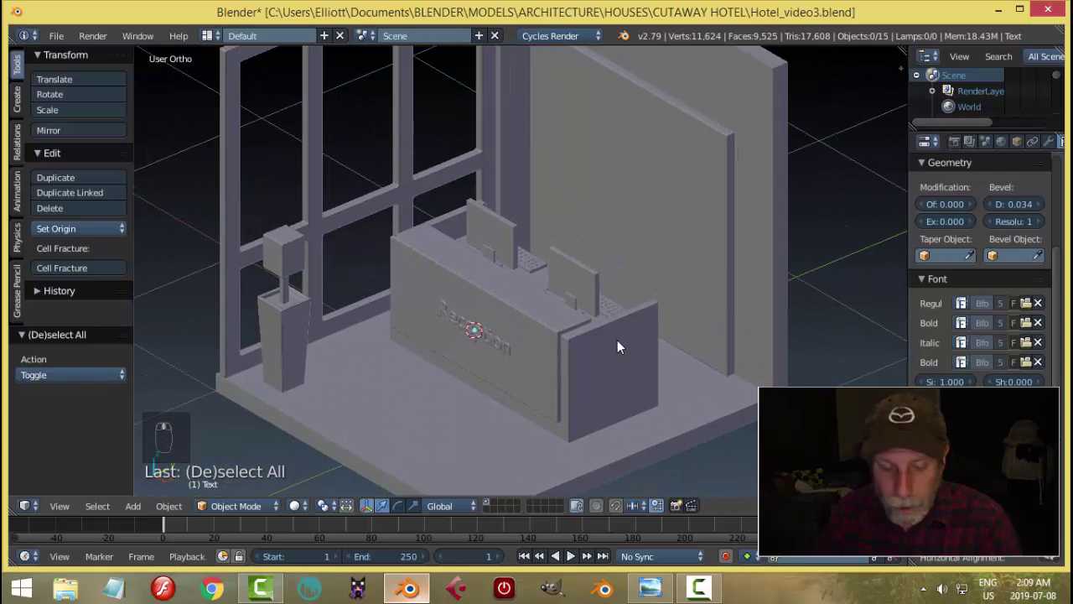
{"action": "key", "text": "ctrl+s"}
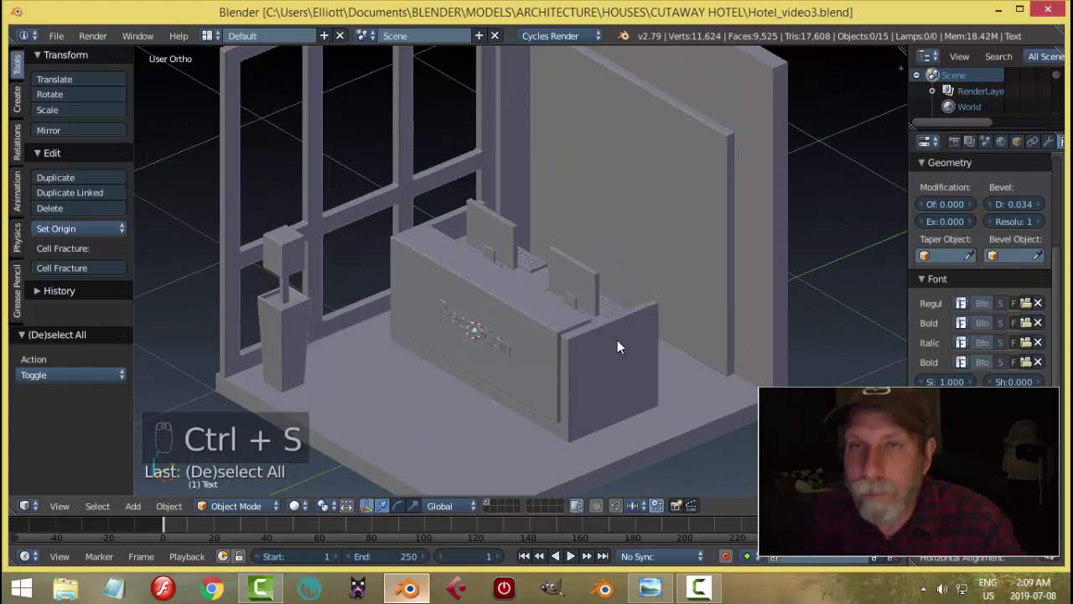